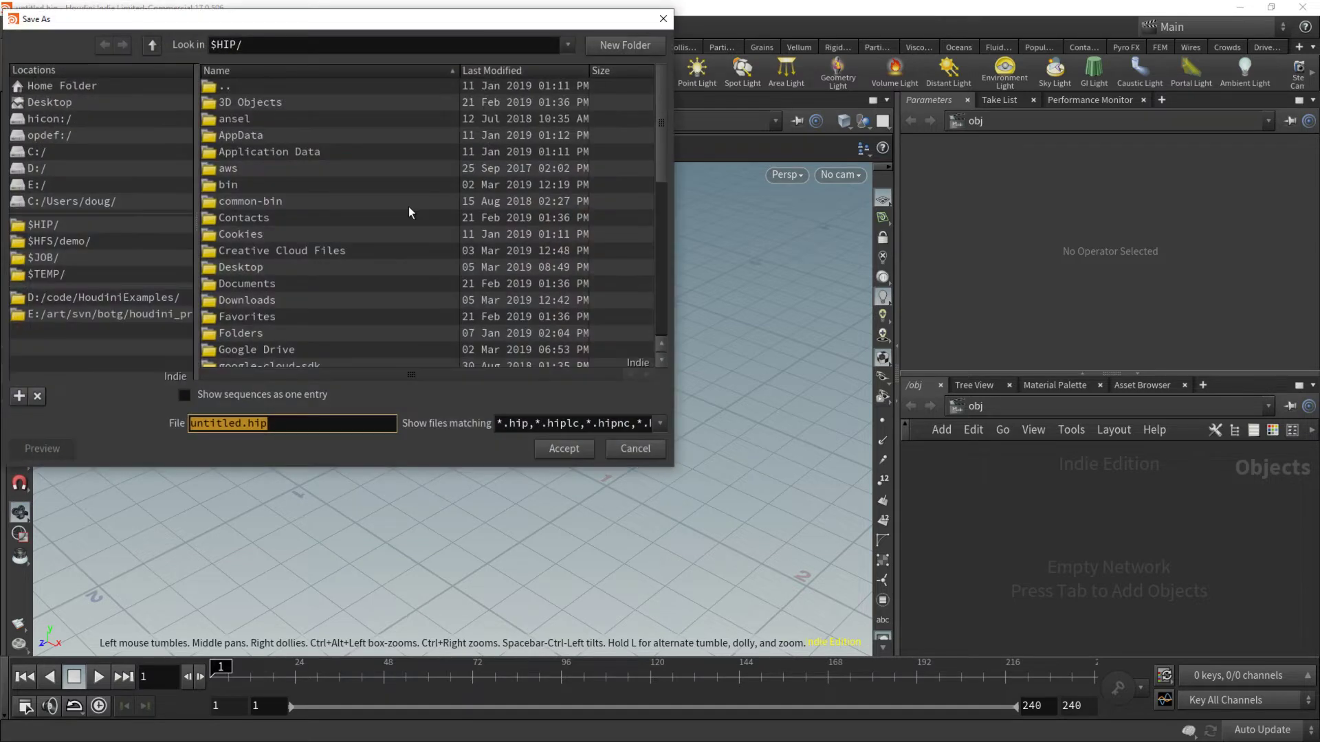
- Save the scene as Heightfield in the Demo folder on the Desktop
click(73, 104)
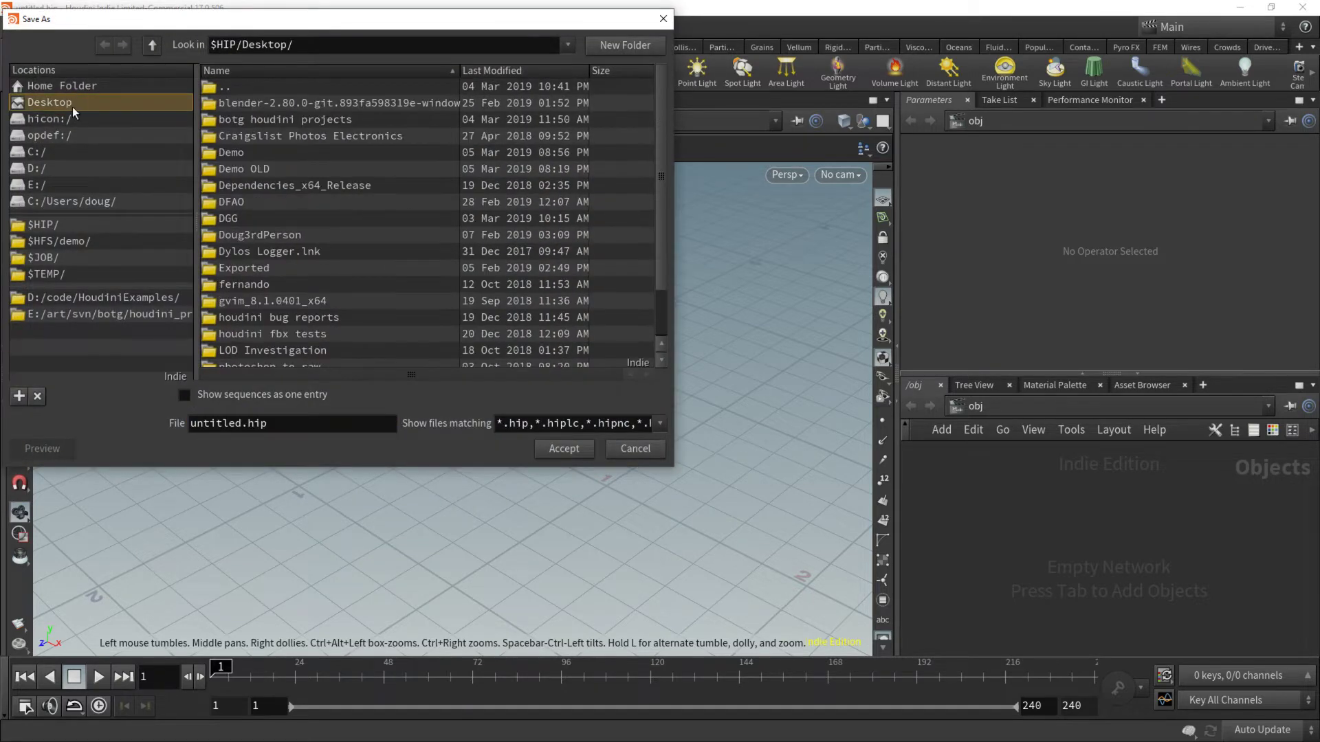
double_click(241, 154)
click(246, 423)
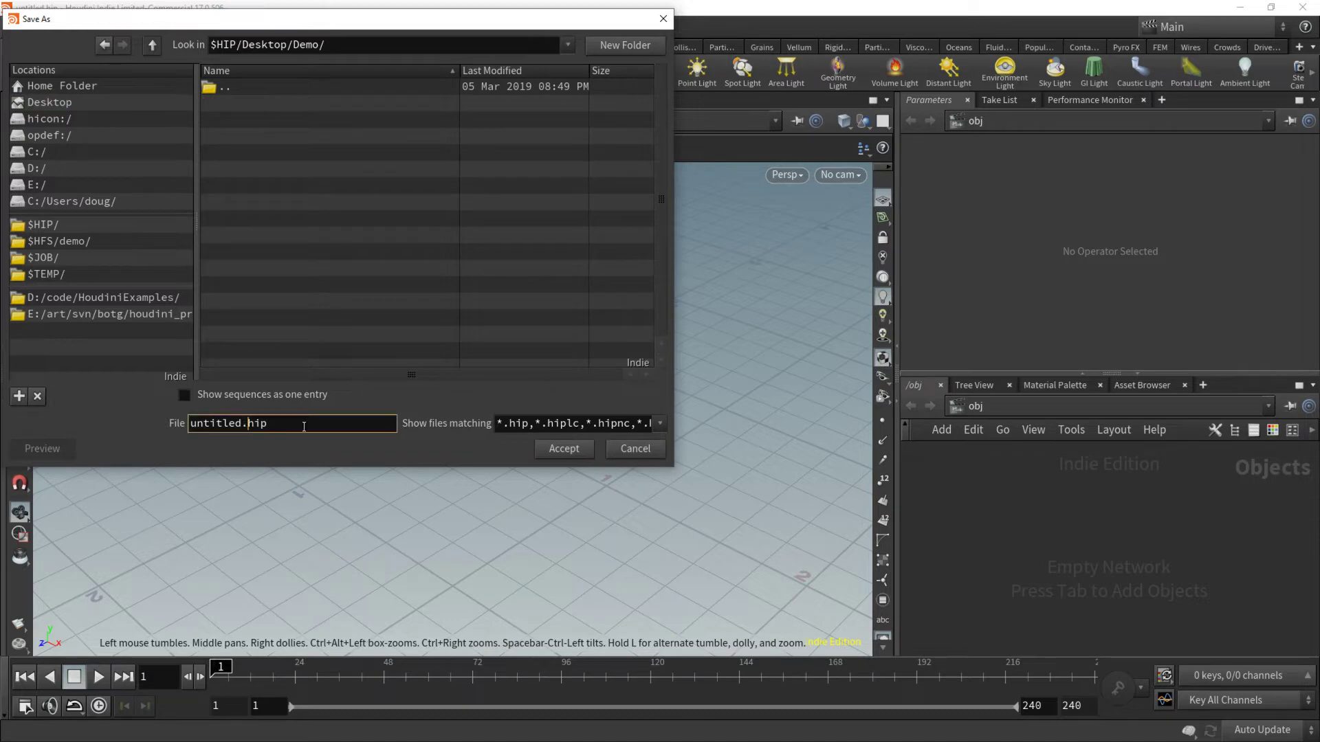
key(shift+Home)
text(Heightfield)
click(540, 446)
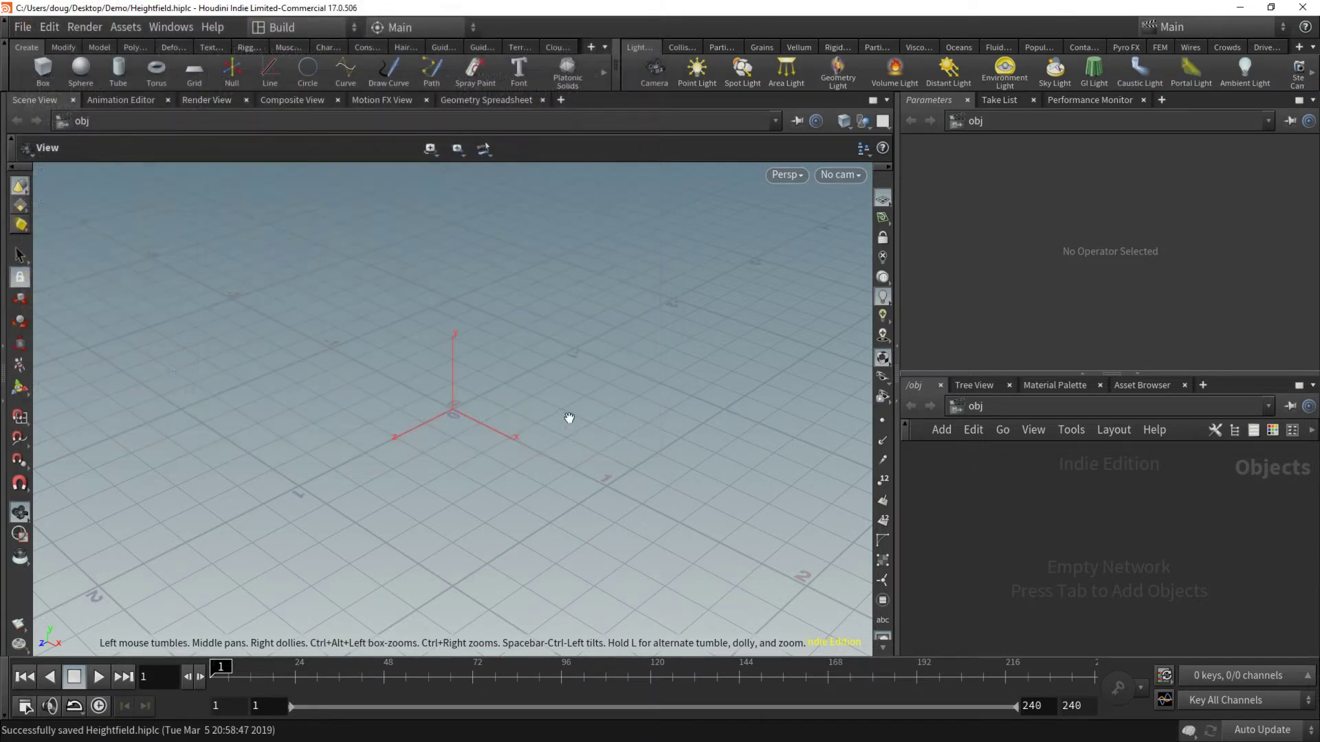
- Add a Geometry object to the object network and go inside it
key(Tab)
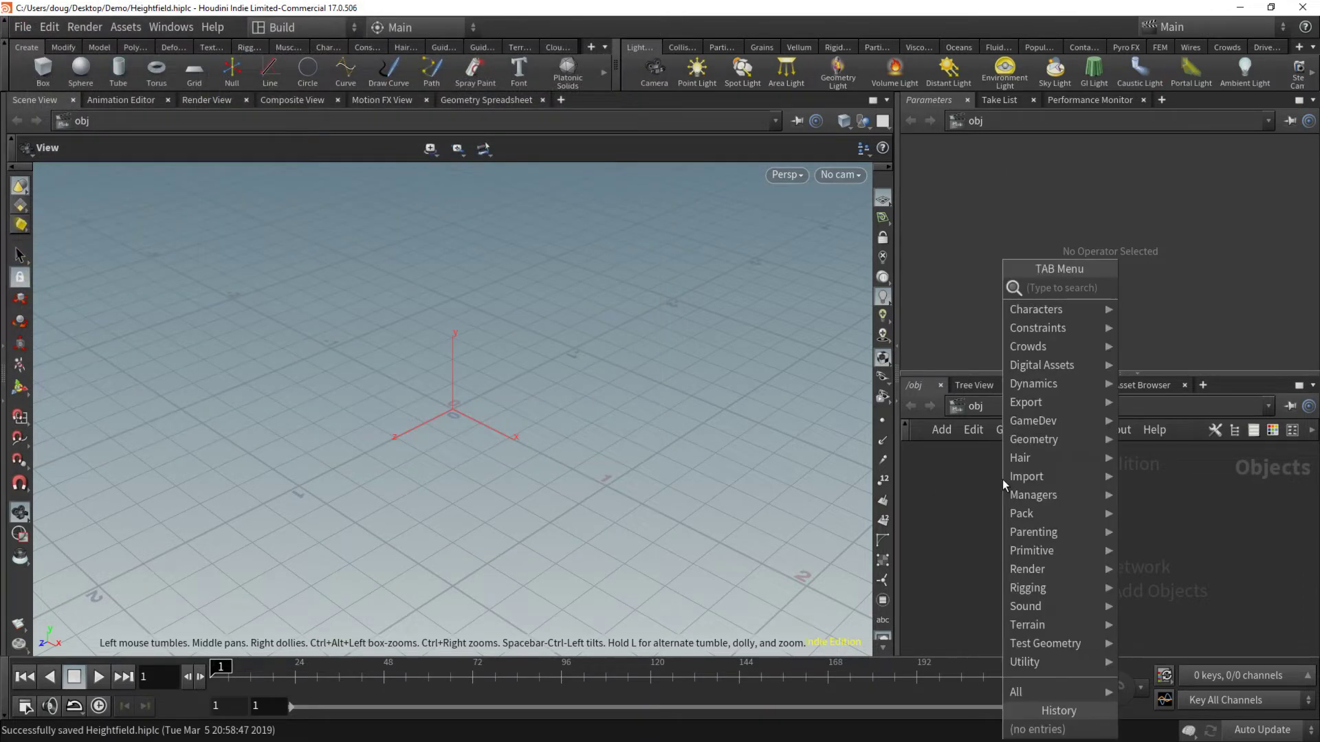
click(983, 486)
key(Tab)
text(geo)
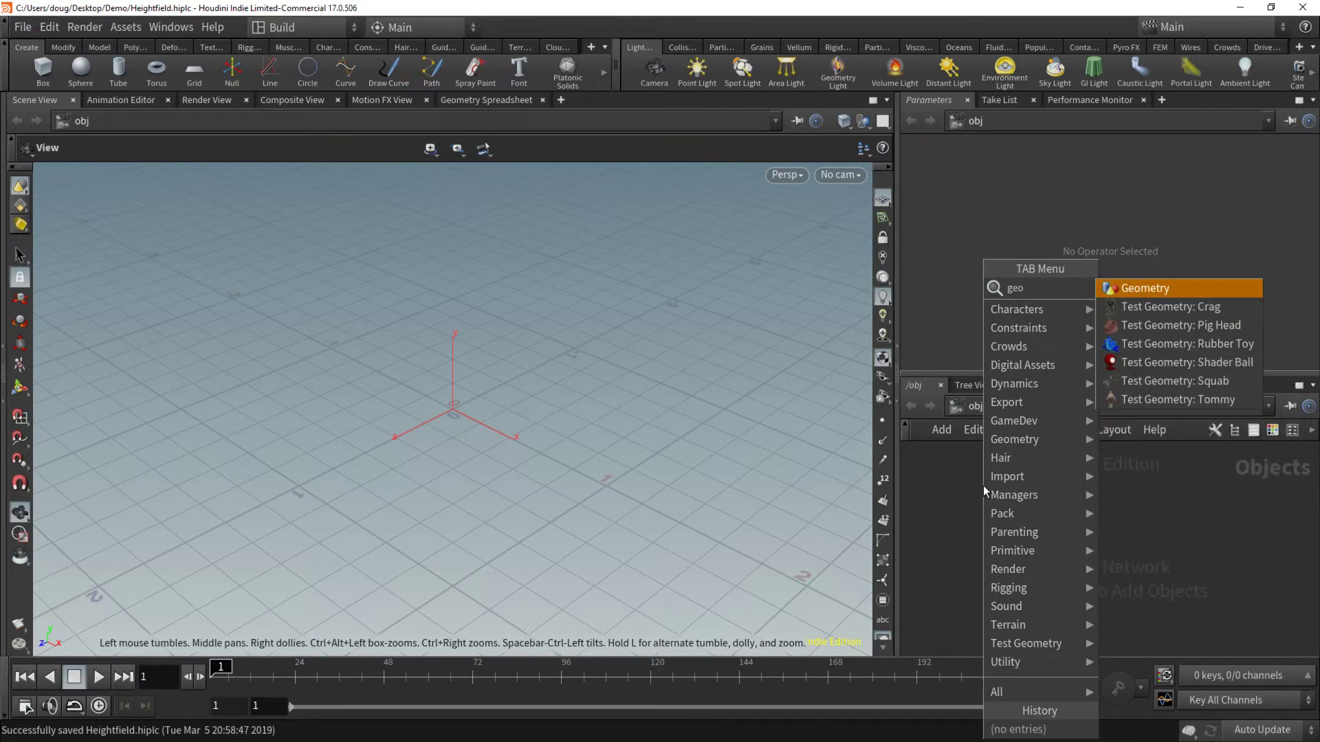
key(Return)
click(983, 485)
double_click(983, 485)
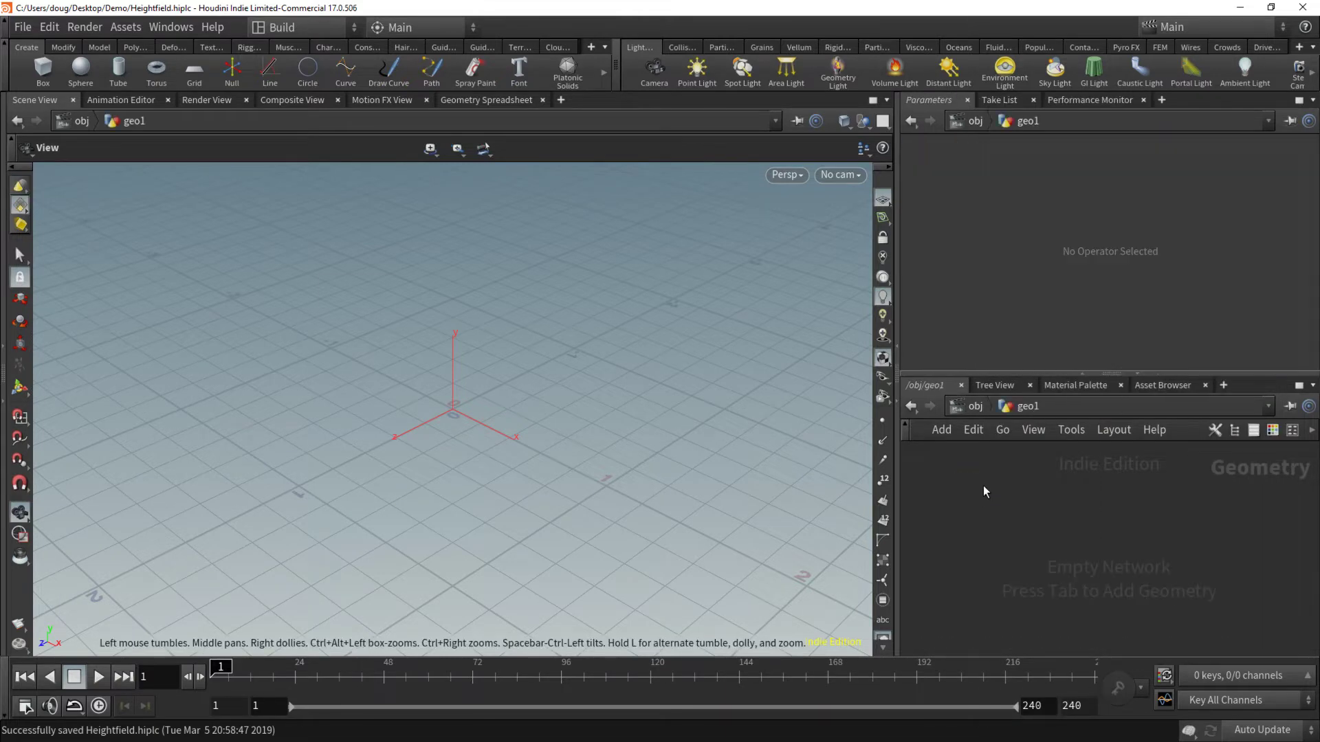
- Place a HeightField node in the geometry network
key(Tab)
text(height)
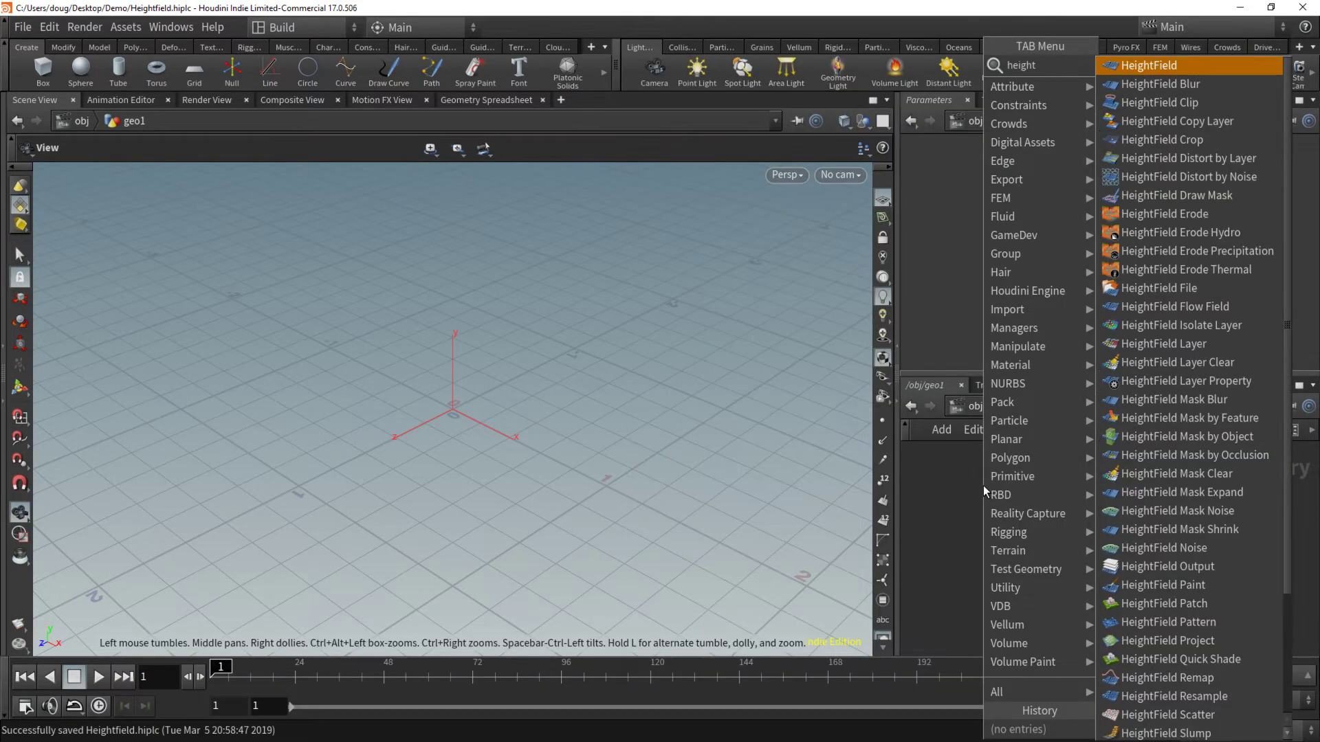
key(Return)
click(983, 485)
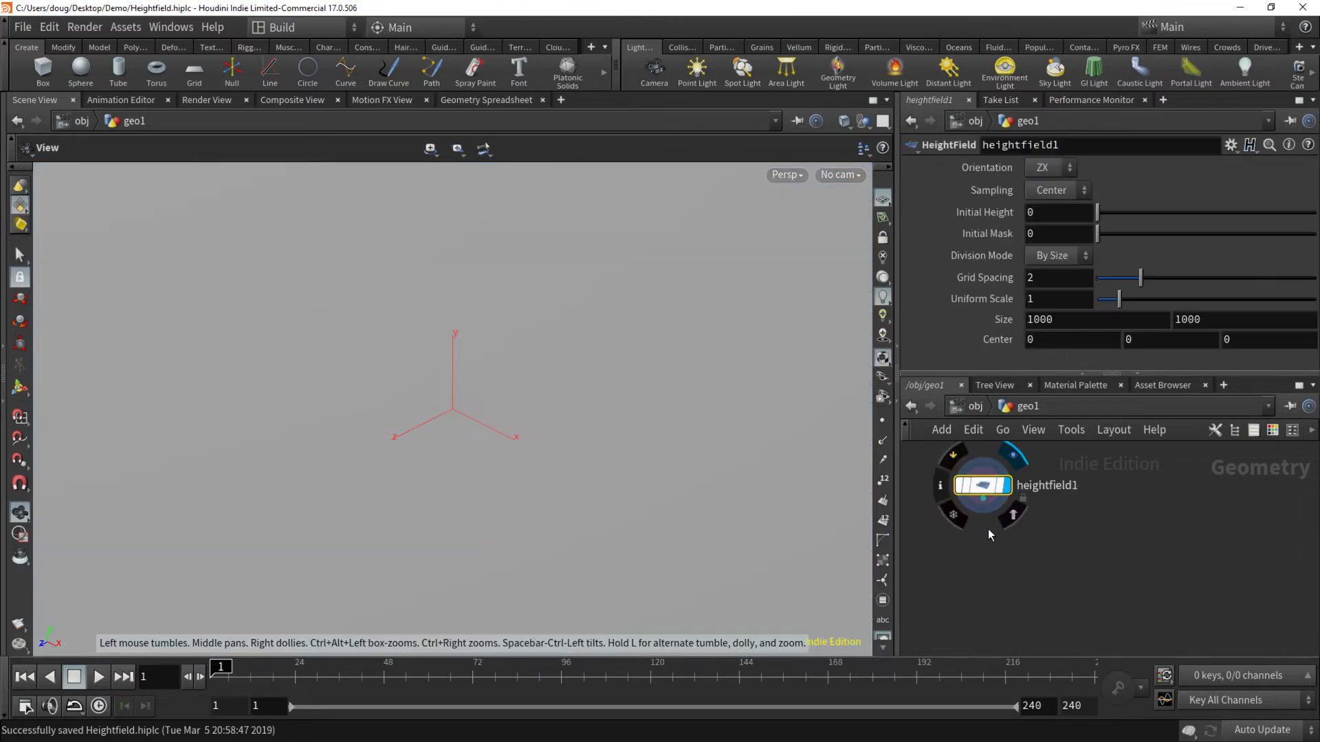
- Place a HeightField Noise node below the HeightField node
key(Tab)
text(h)
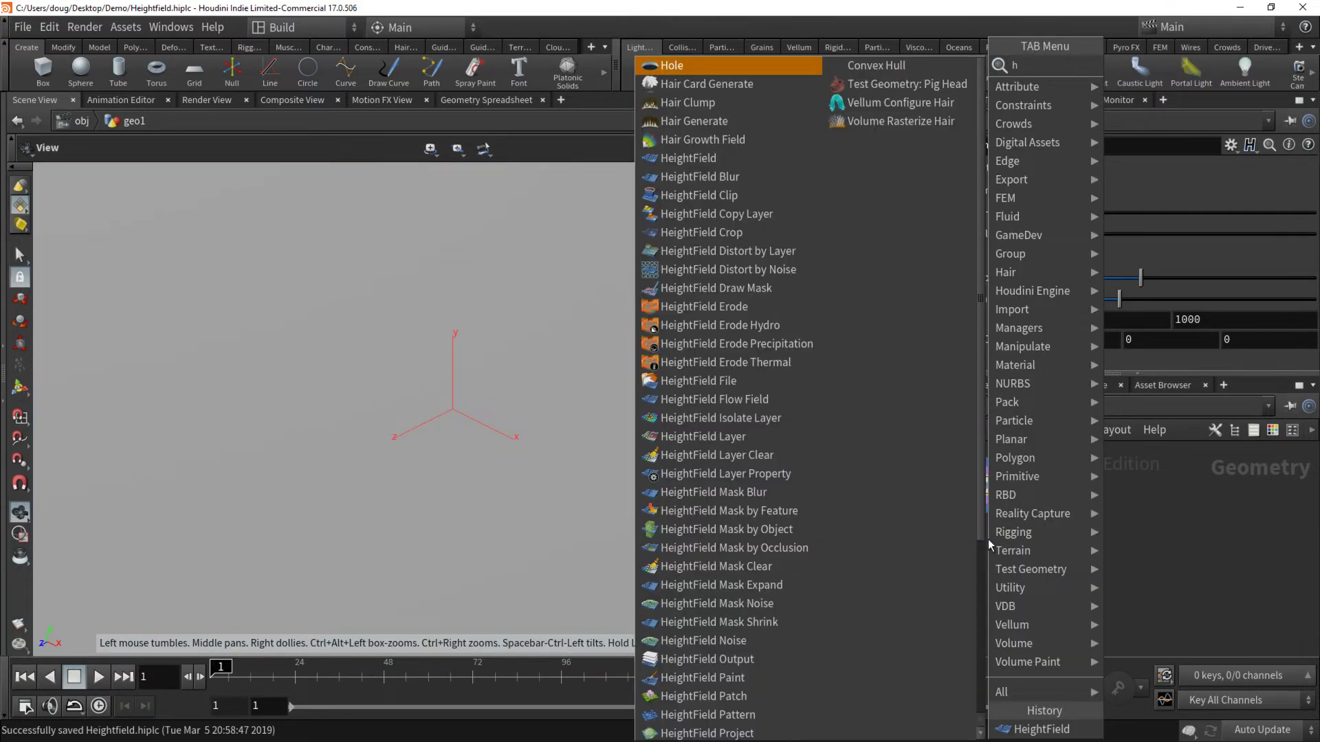
text(eightfield noise)
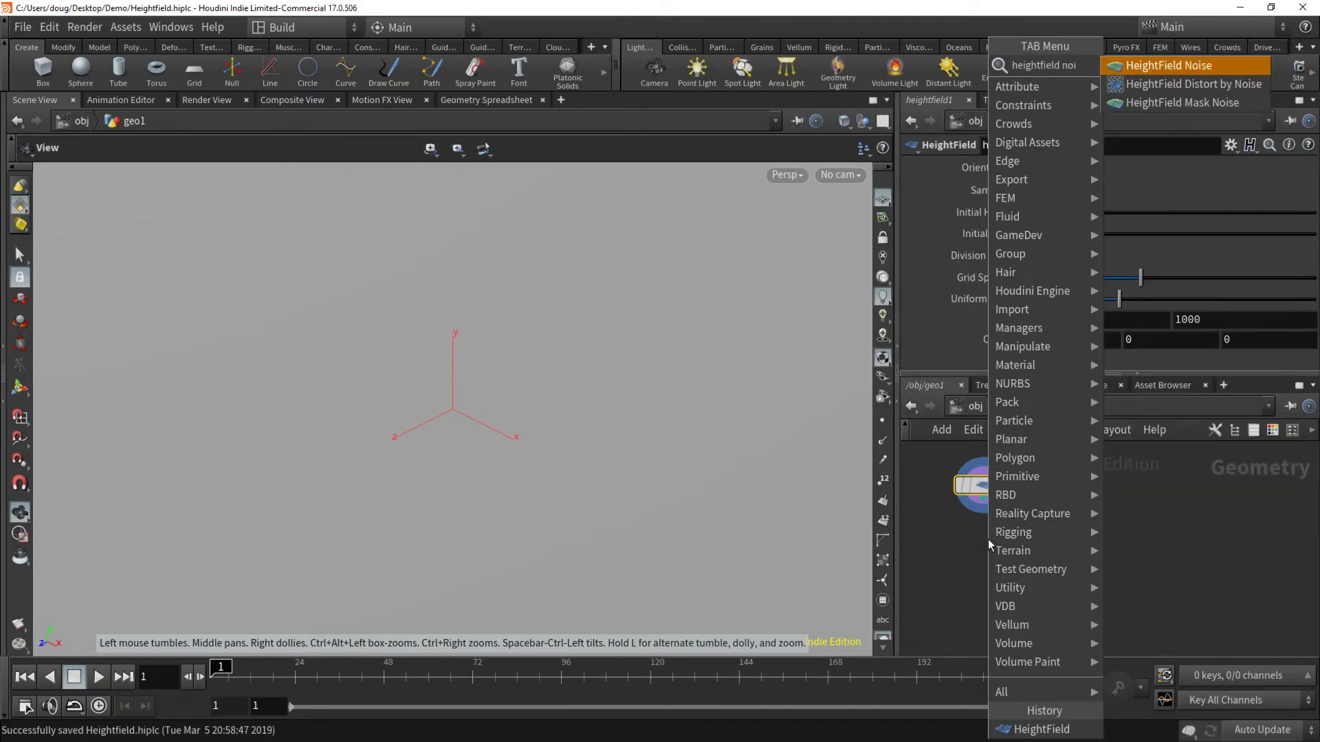
key(Return)
click(987, 539)
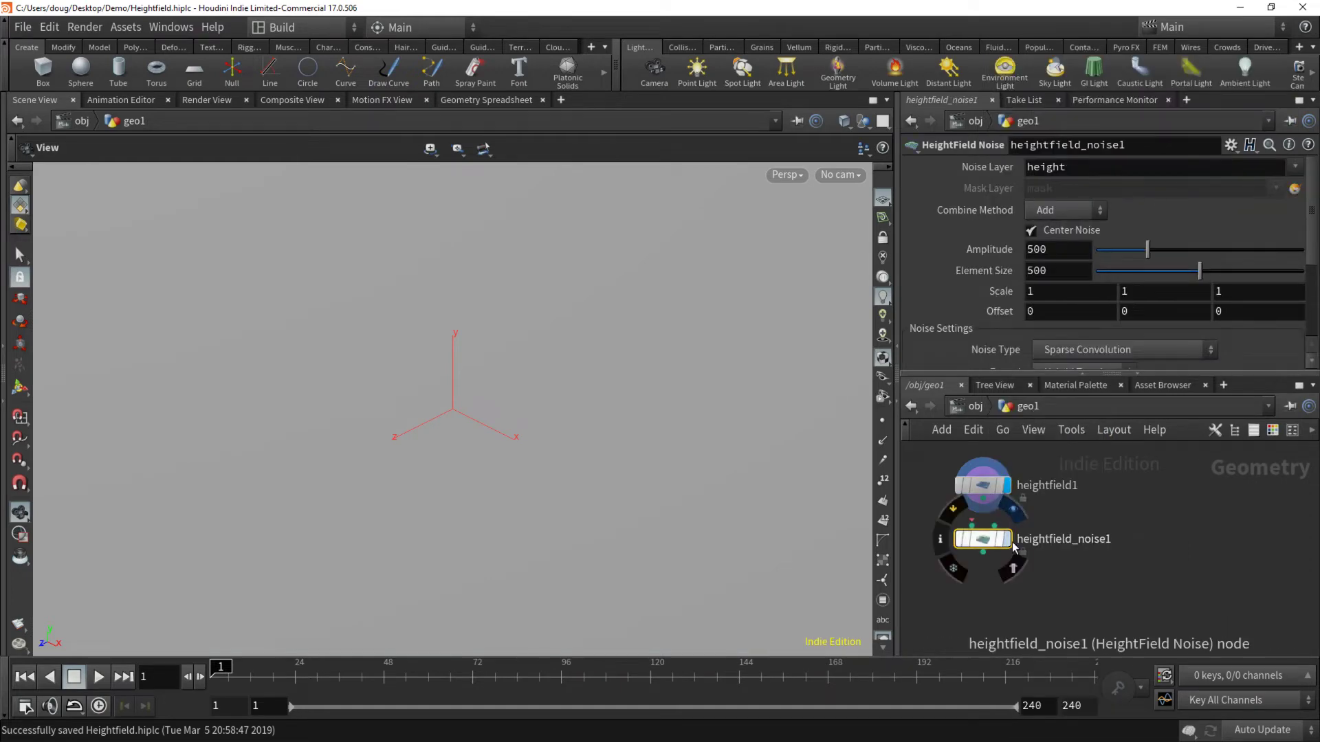
- Connect the HeightField output to the noise node's first input, display the noise node and frame the terrain
click(1006, 539)
drag(983, 499, 975, 531)
click(990, 543)
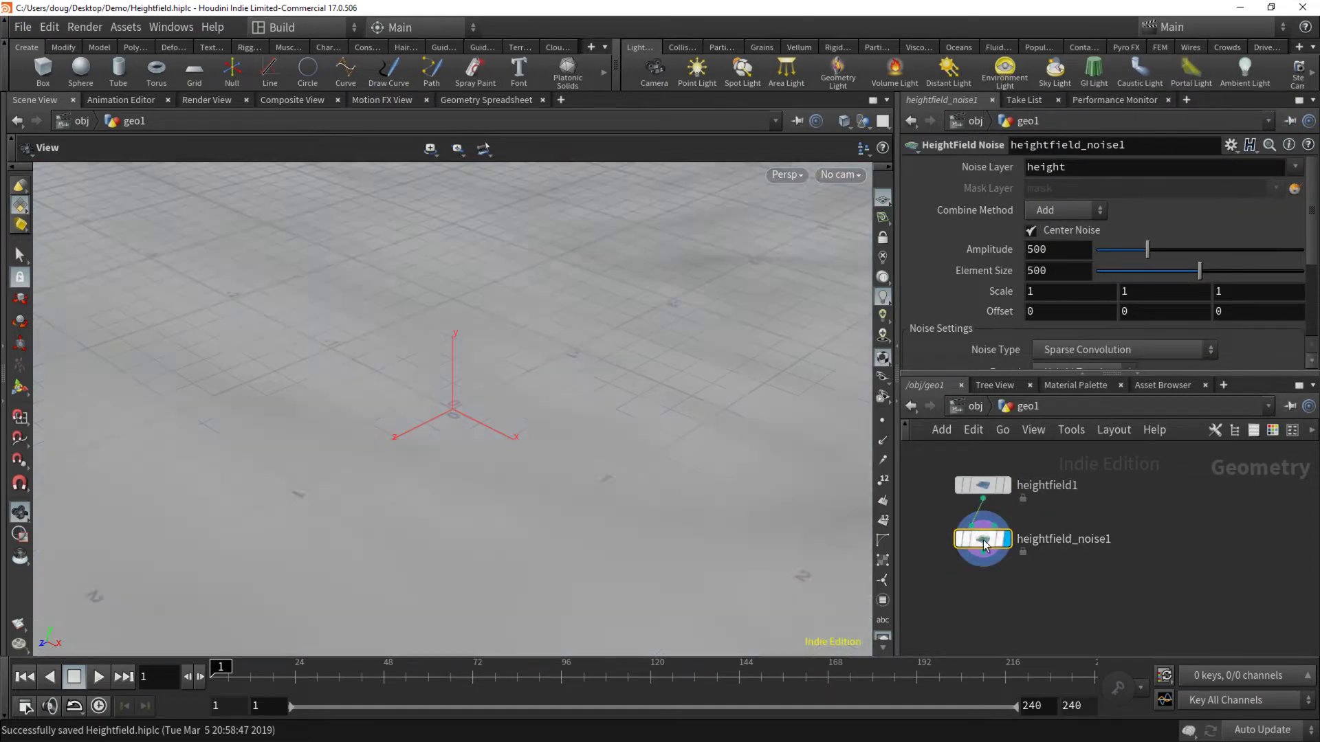
key(f)
right_drag(468, 463, 486, 227)
mouse_move(580, 428)
mouse_down()
mouse_move(523, 454)
mouse_move(567, 443)
mouse_up()
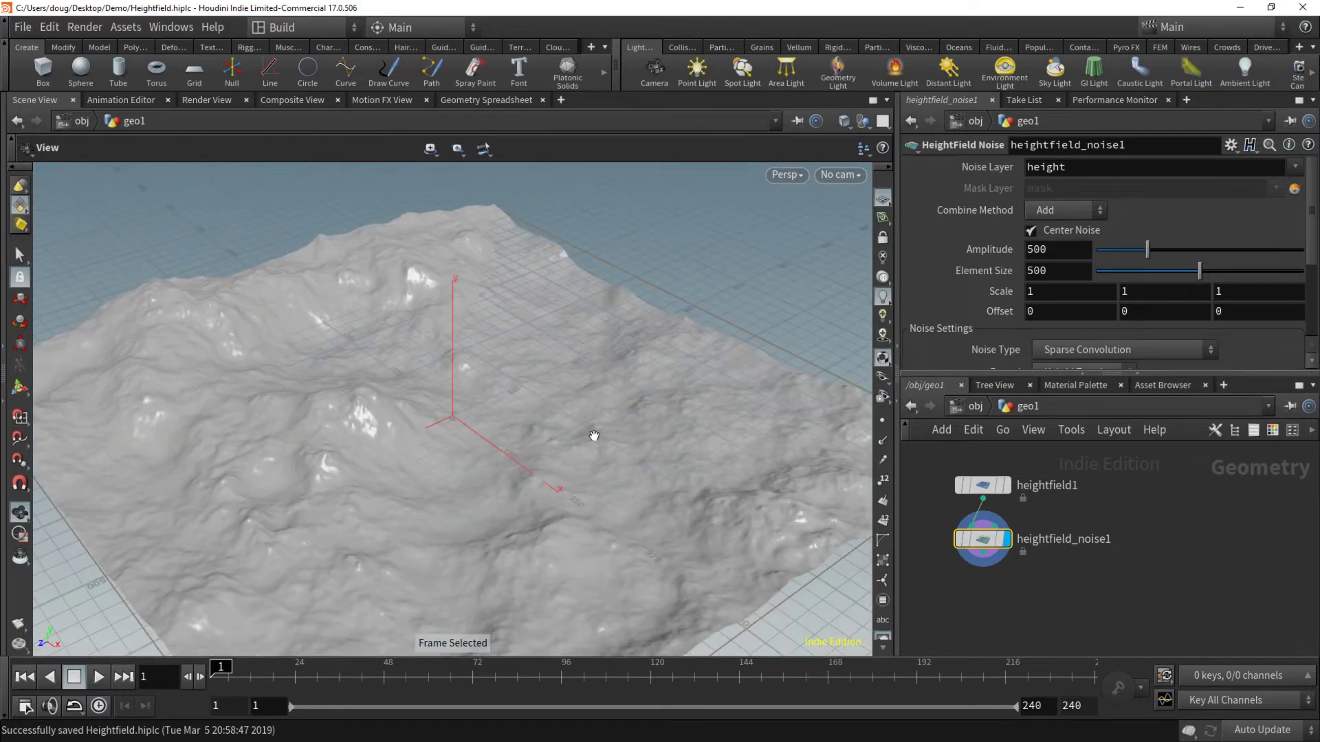
- Return to the object level and rename the geometry object as My_Heightfield
click(974, 406)
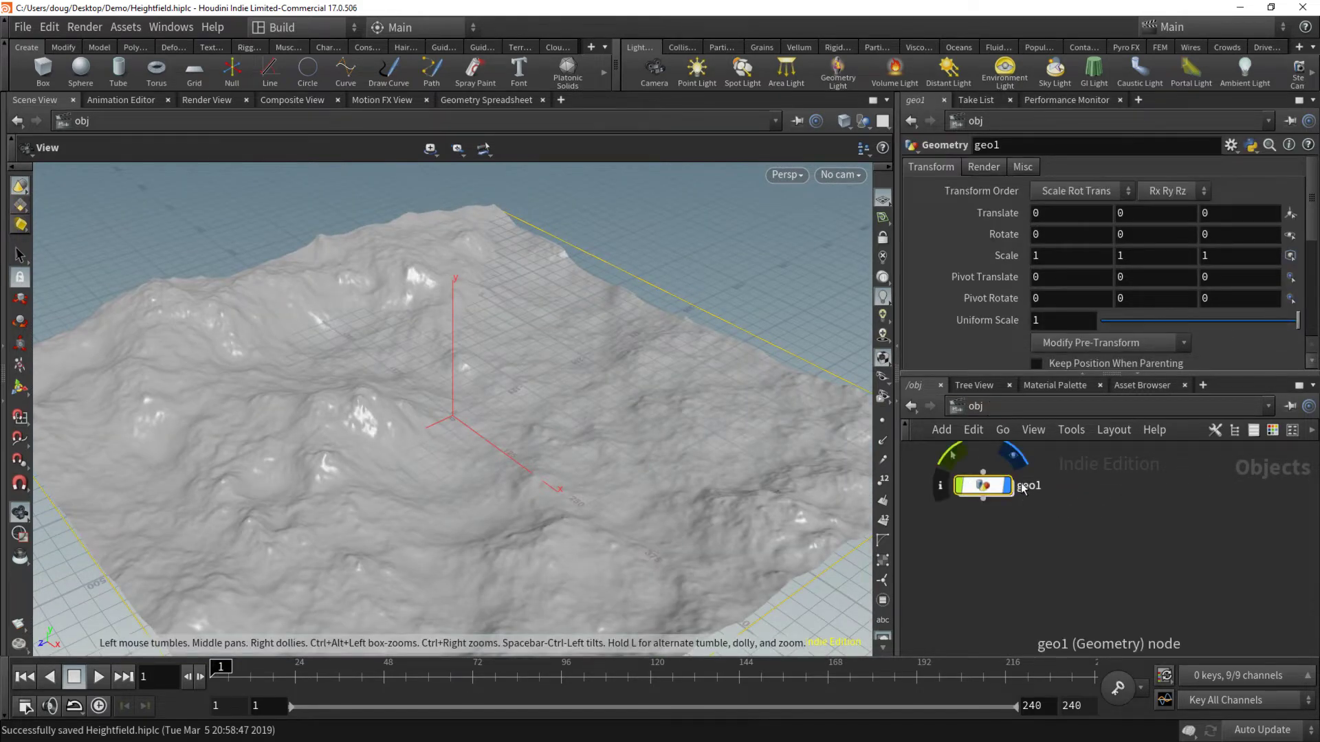
double_click(1030, 486)
double_click(1033, 486)
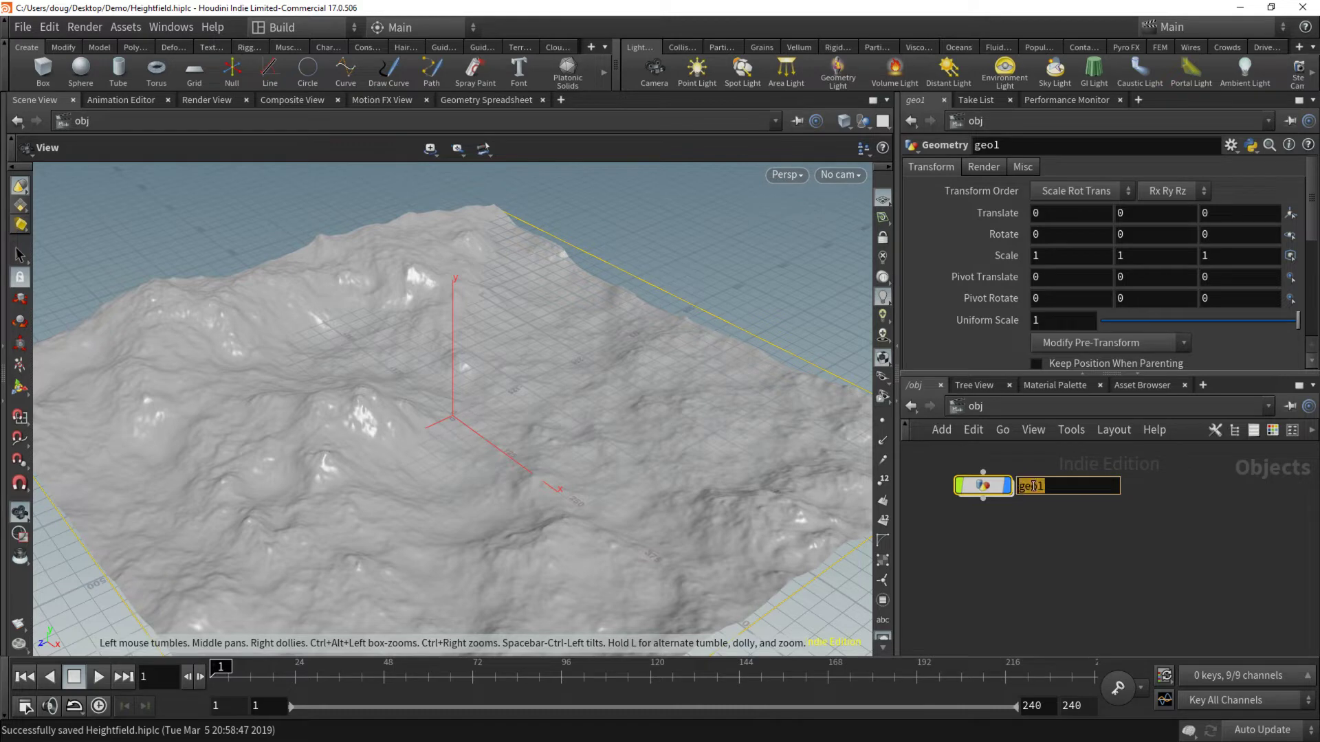
text(My_Heightfield)
key(Return)
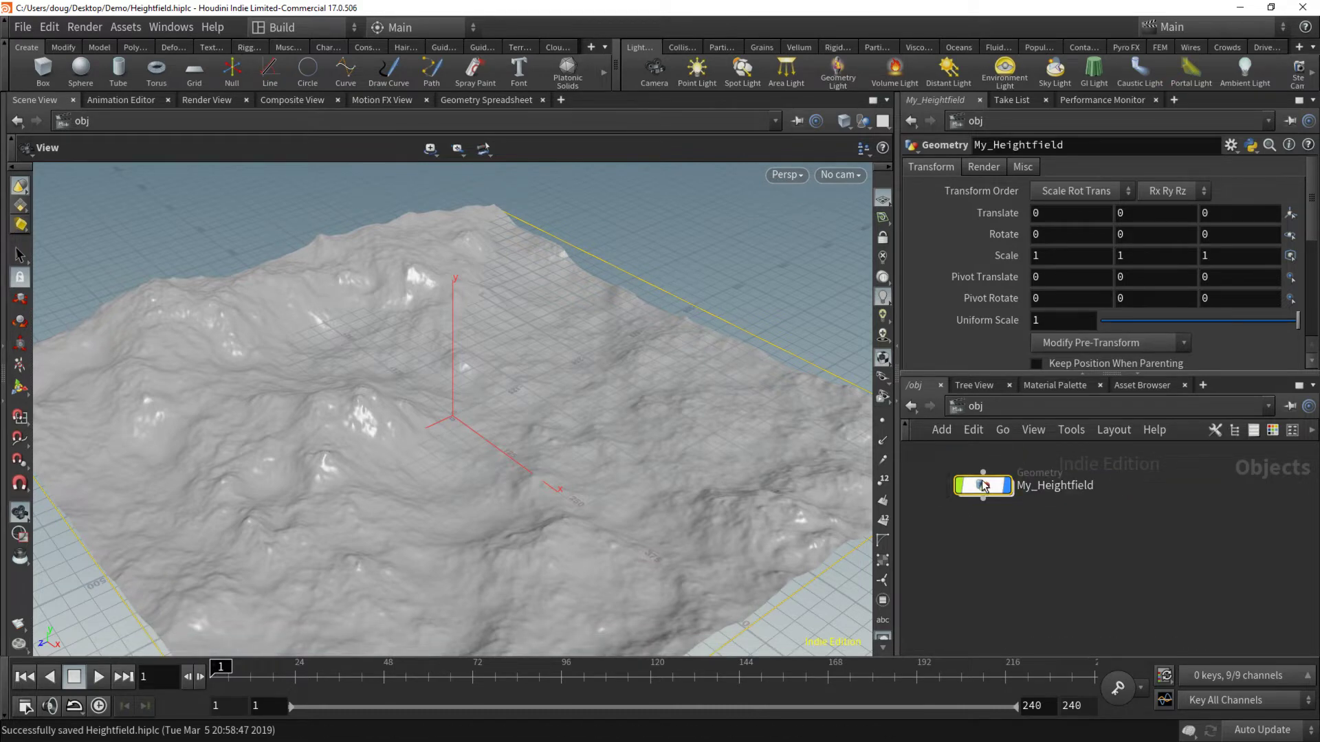
- Start a new digital asset from the My_Heightfield object without creating a subnet first
click(120, 31)
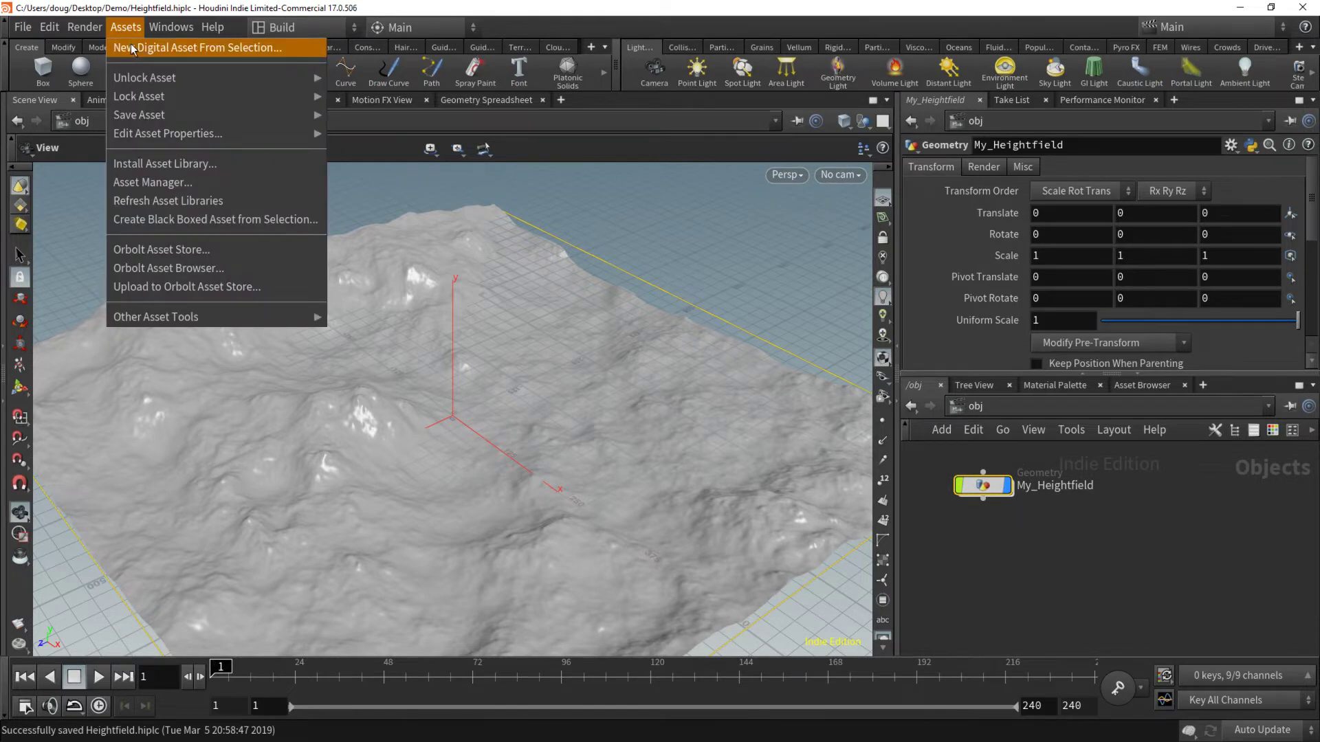
click(154, 48)
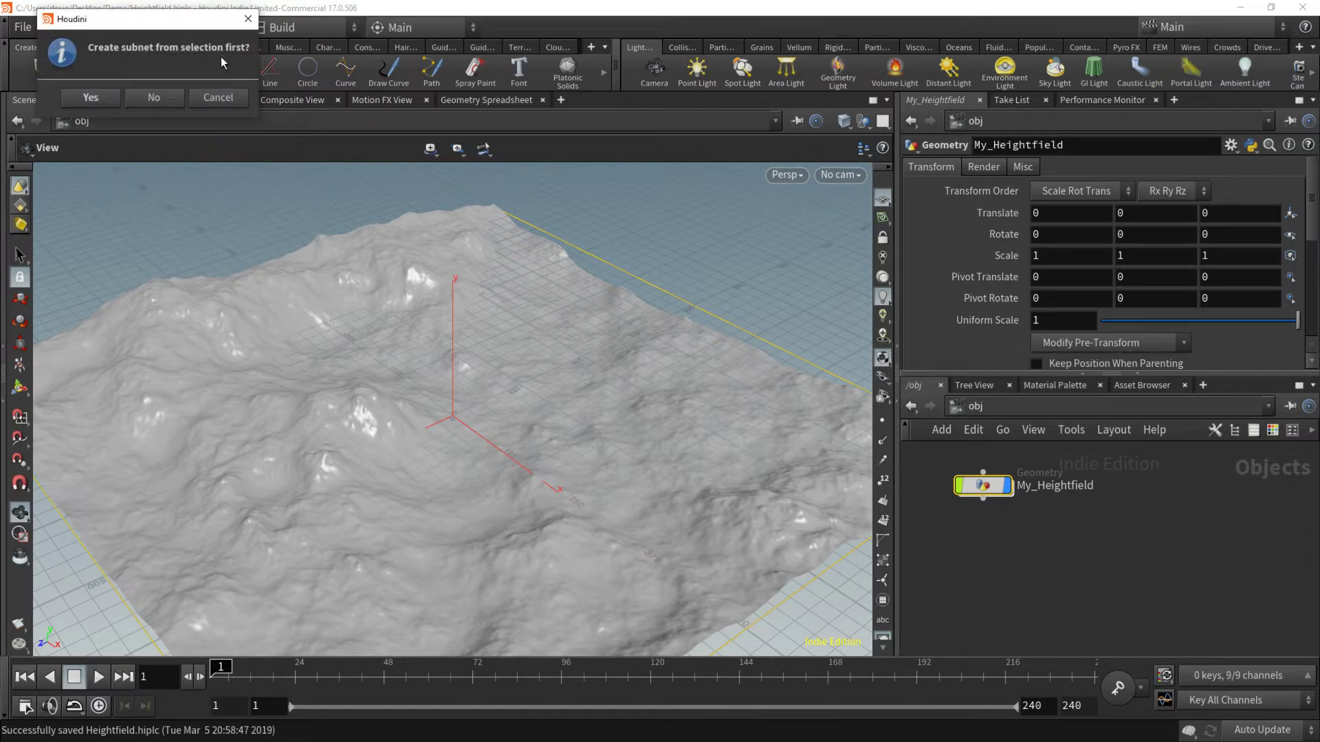
click(154, 98)
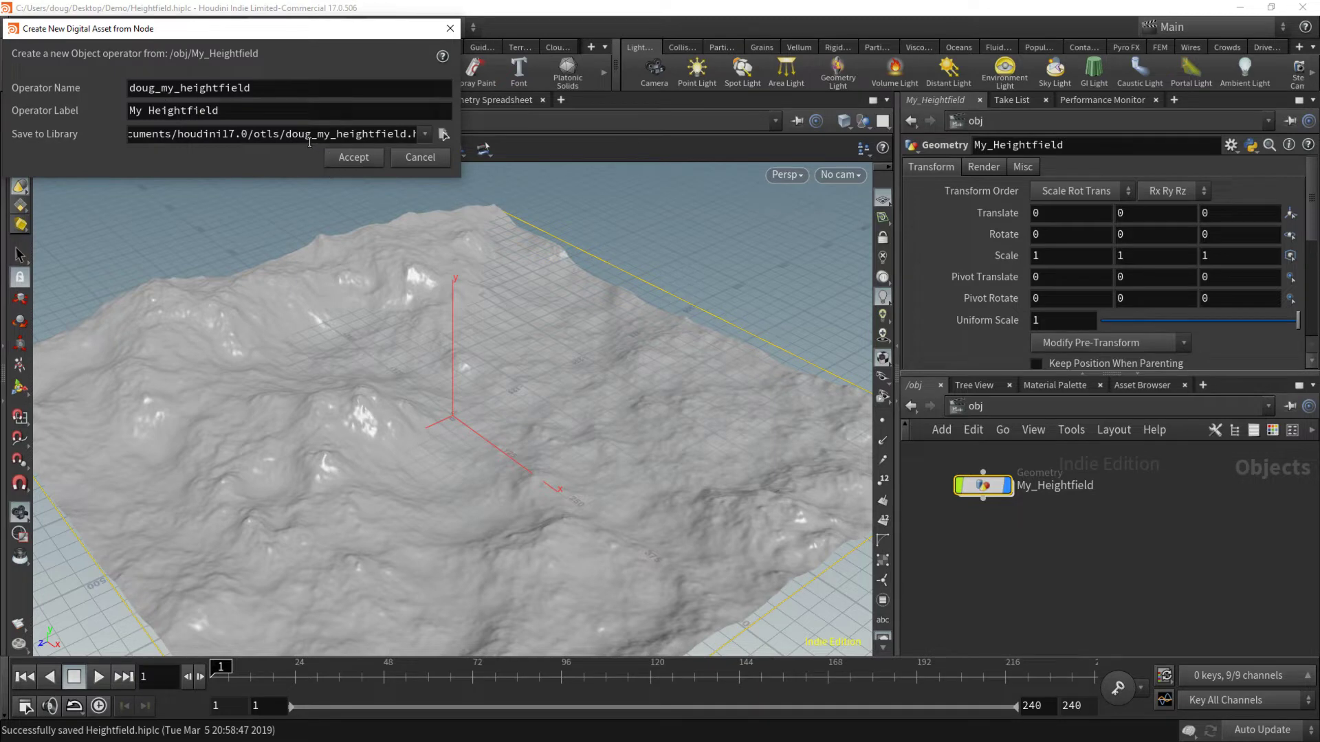
- Set the asset's library location to the $HIP folder with the default file name and create the asset
drag(177, 136, 105, 140)
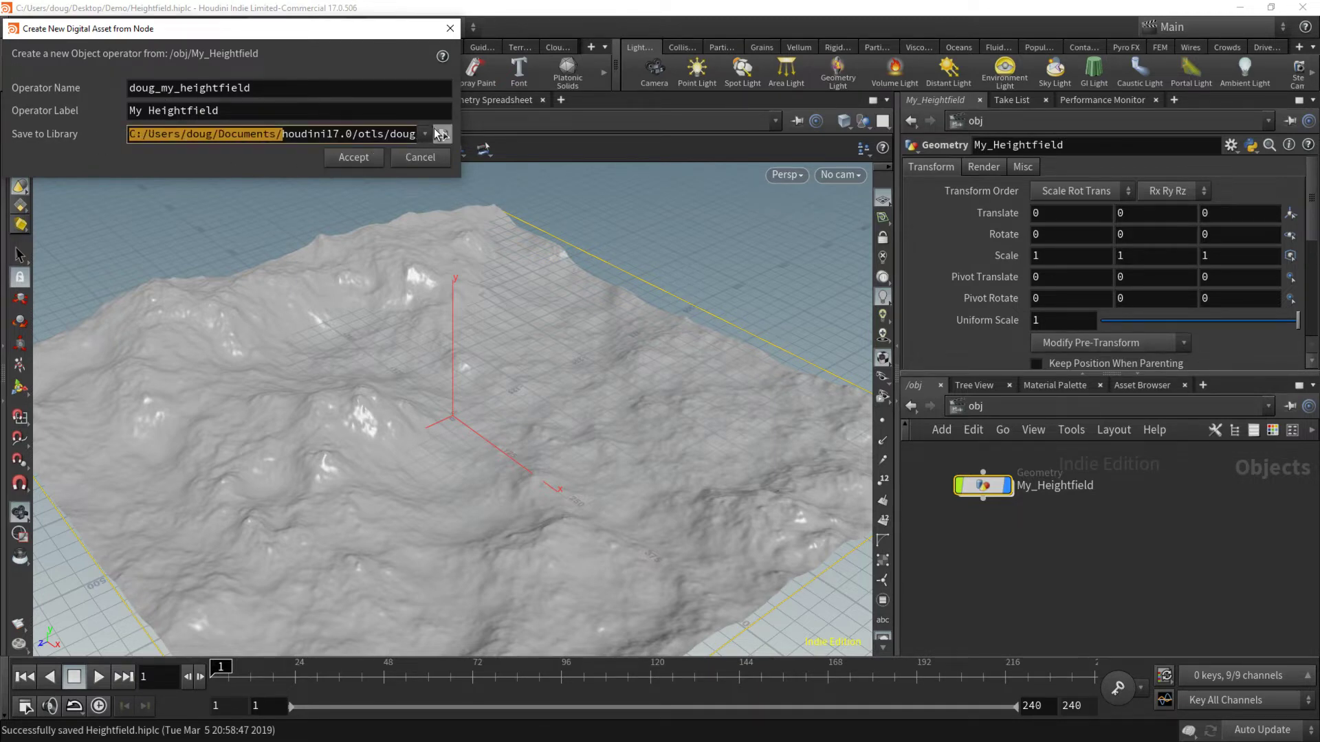
click(442, 134)
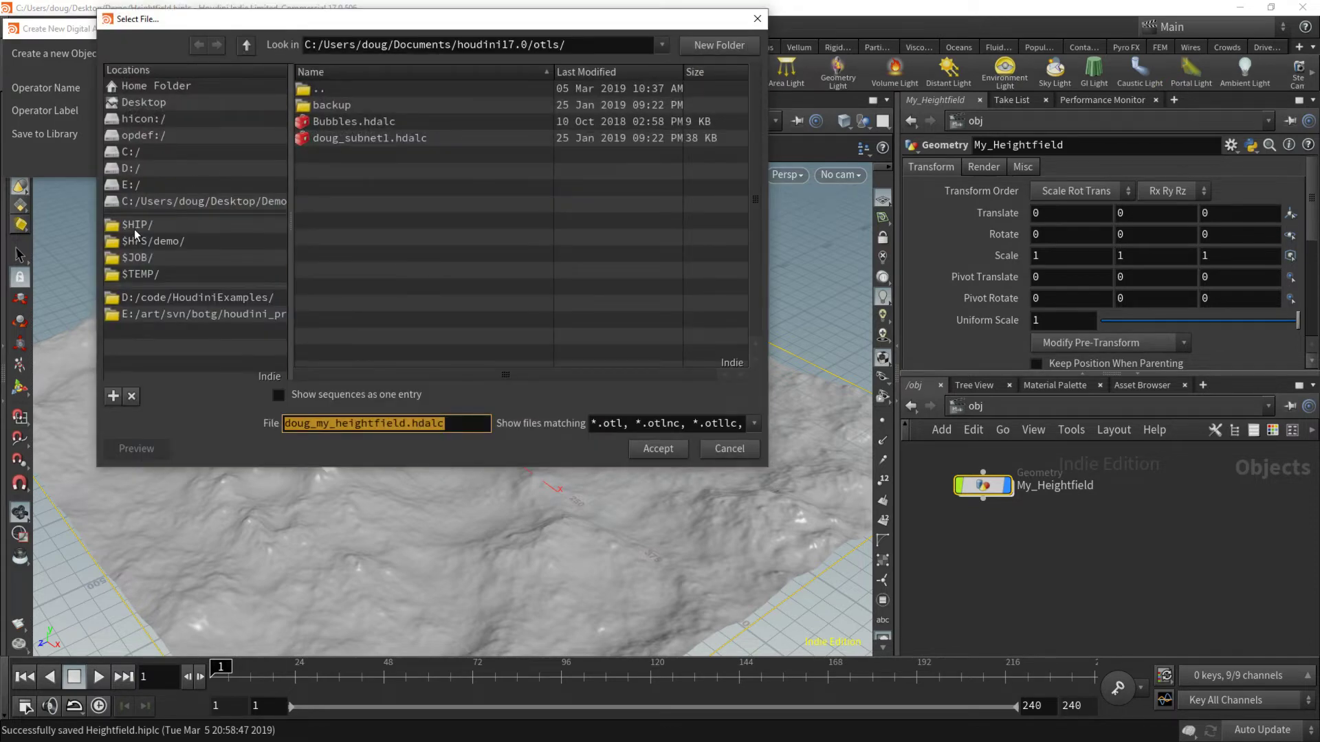
click(152, 225)
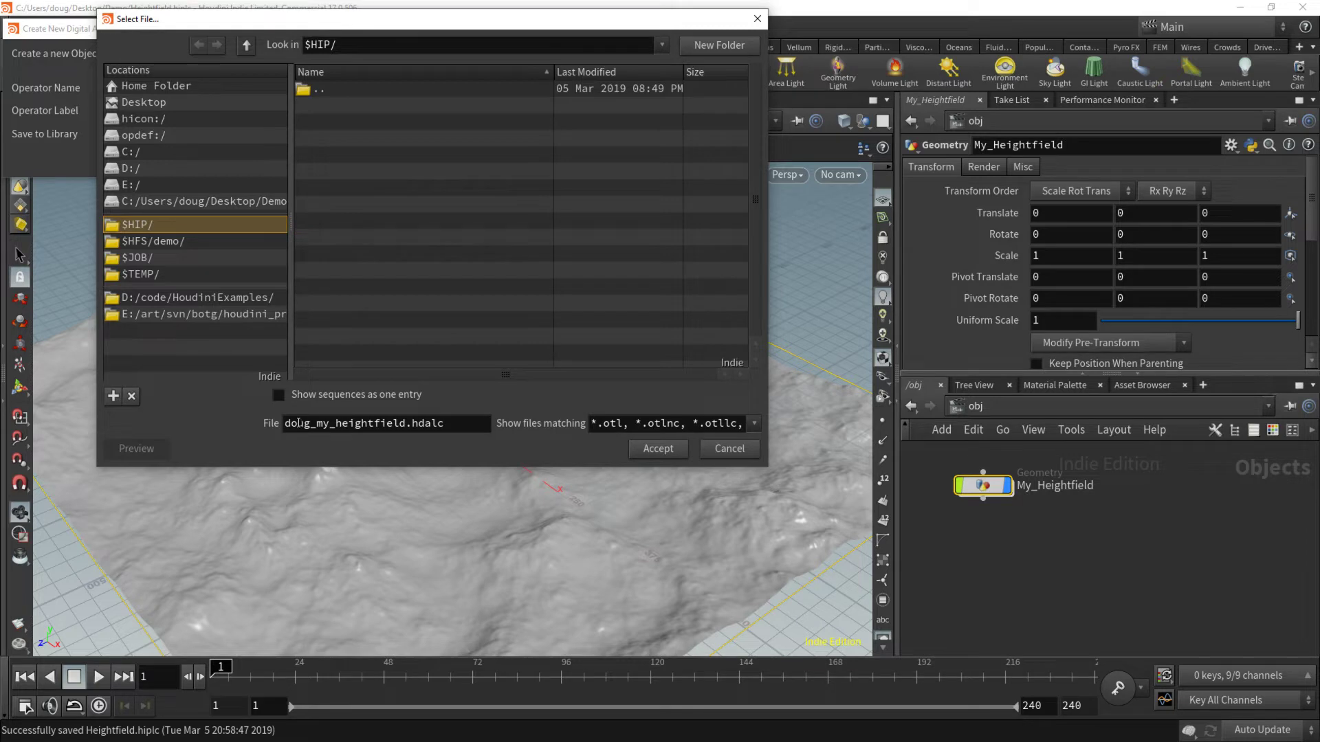
click(418, 426)
click(680, 451)
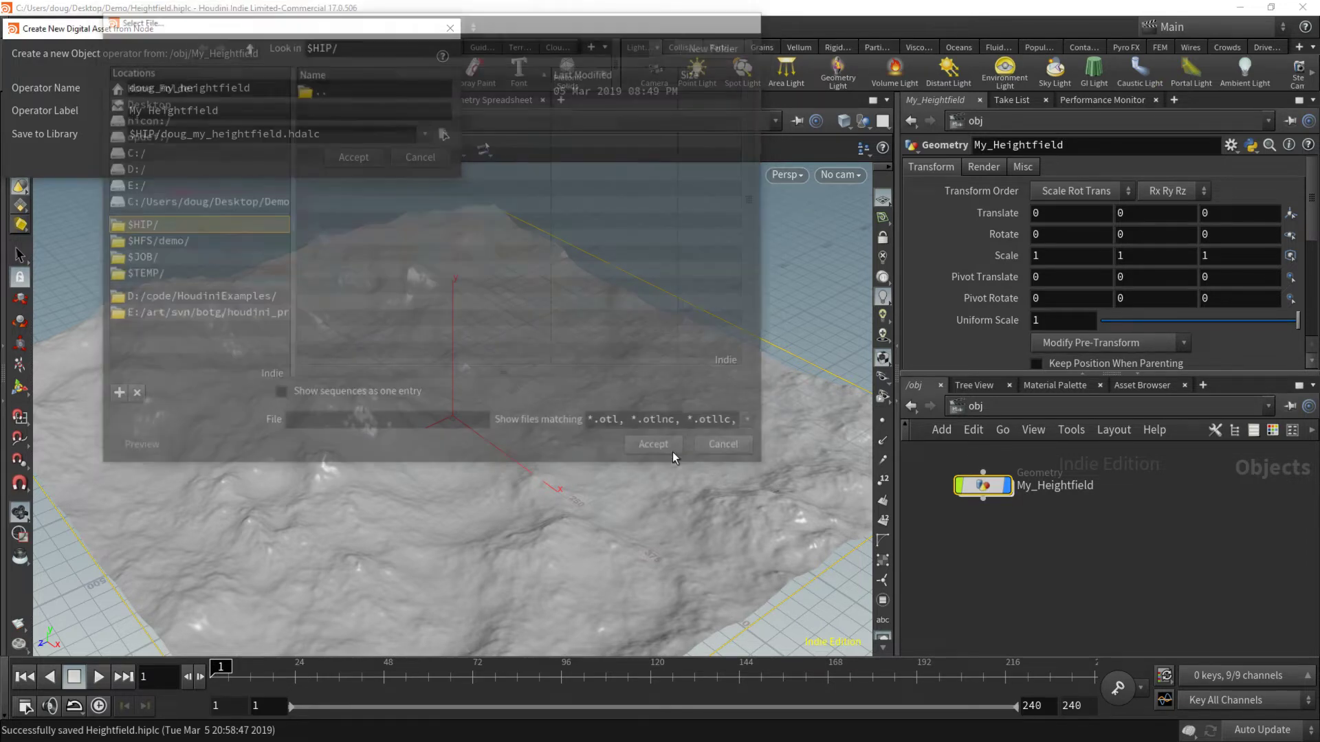
click(352, 162)
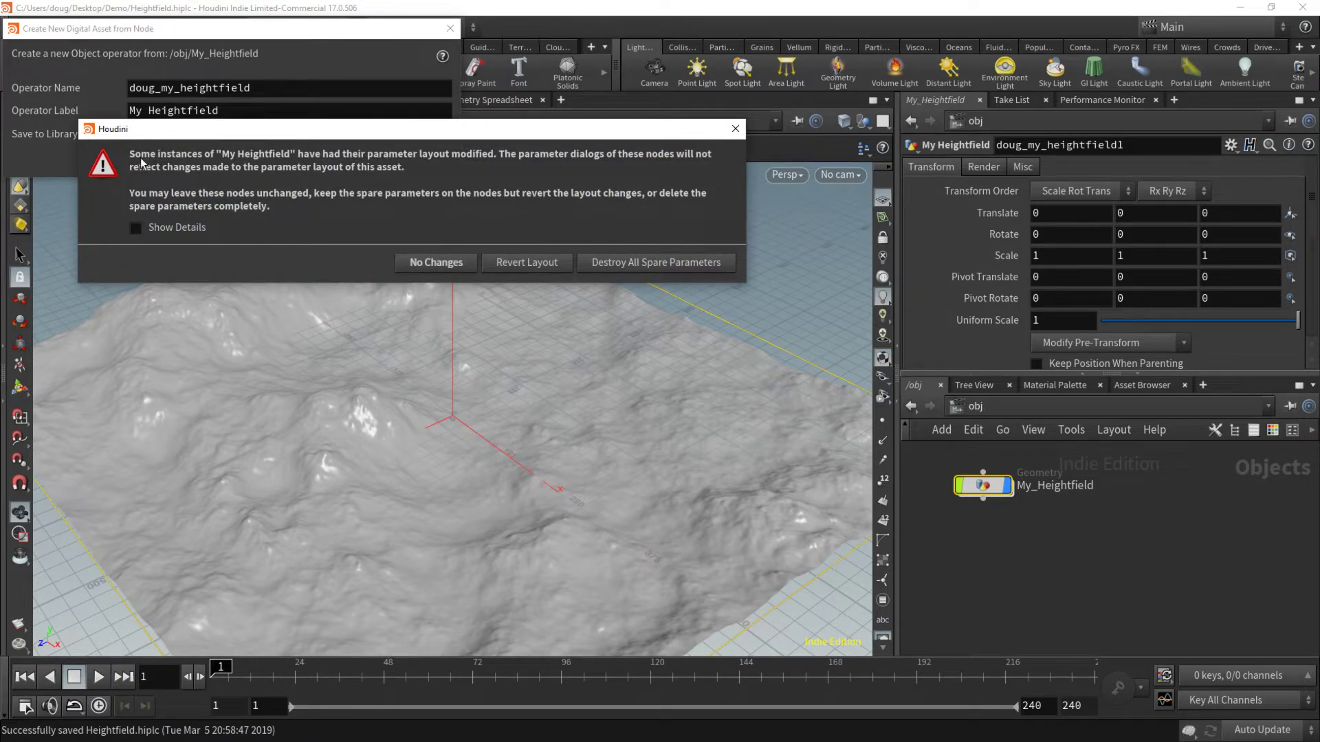
- Show the details of the modified parameter layout and destroy all spare parameters
drag(249, 131, 318, 187)
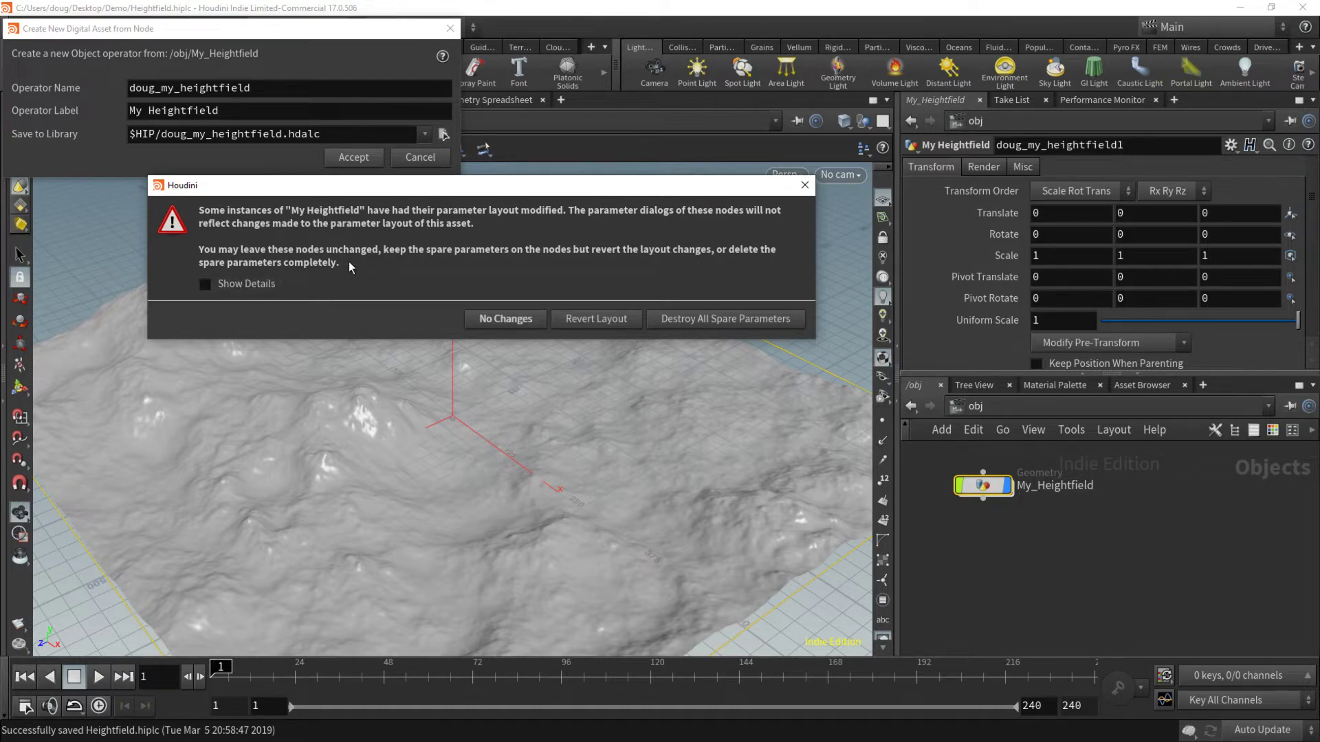
click(211, 278)
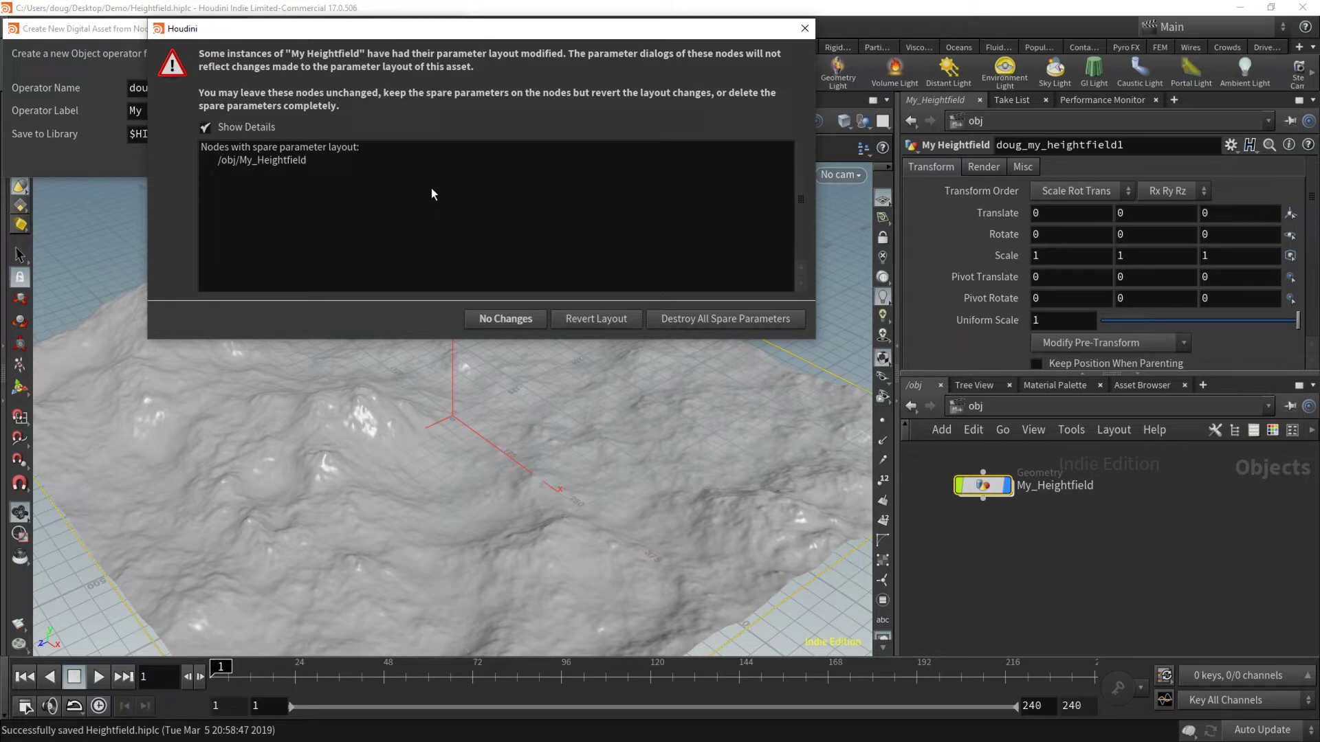
click(695, 318)
- Collapse the Transform, Render and Misc folders in the asset's existing parameters and accept the operator type properties
drag(592, 62, 404, 32)
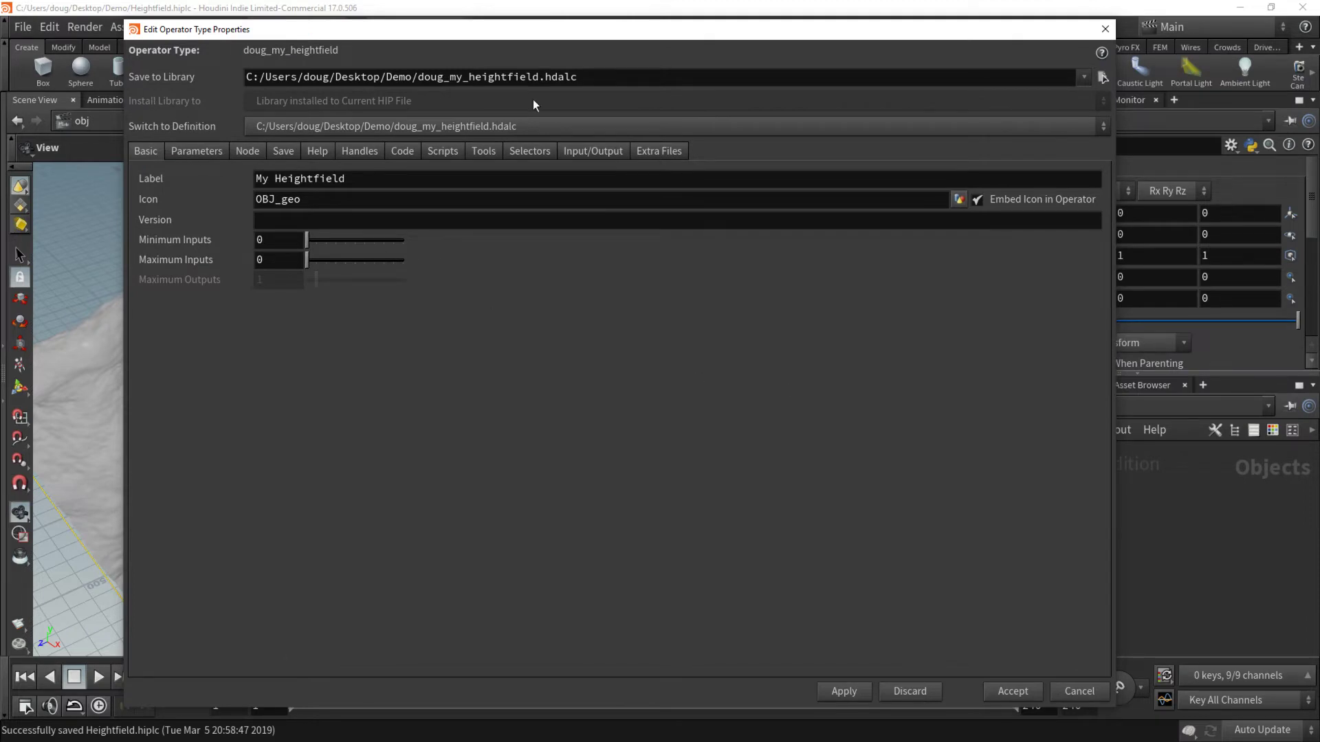
click(204, 150)
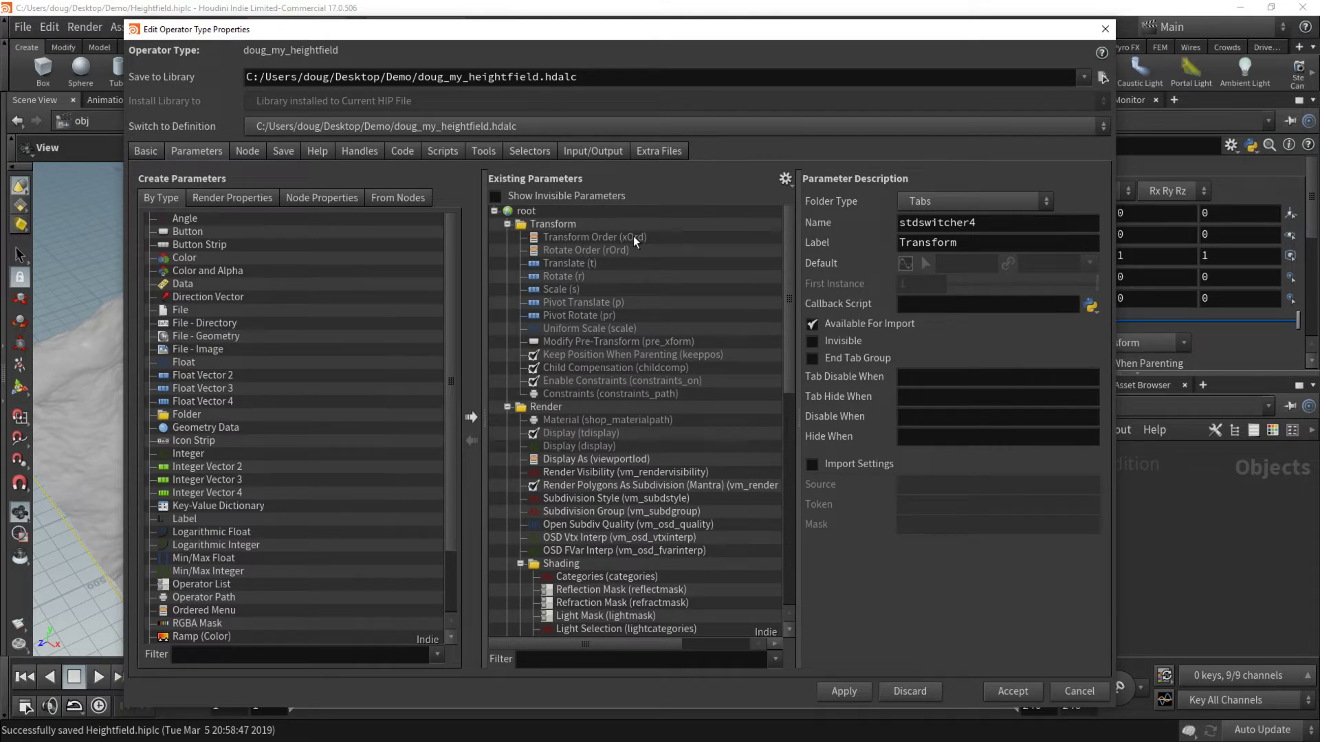
click(507, 224)
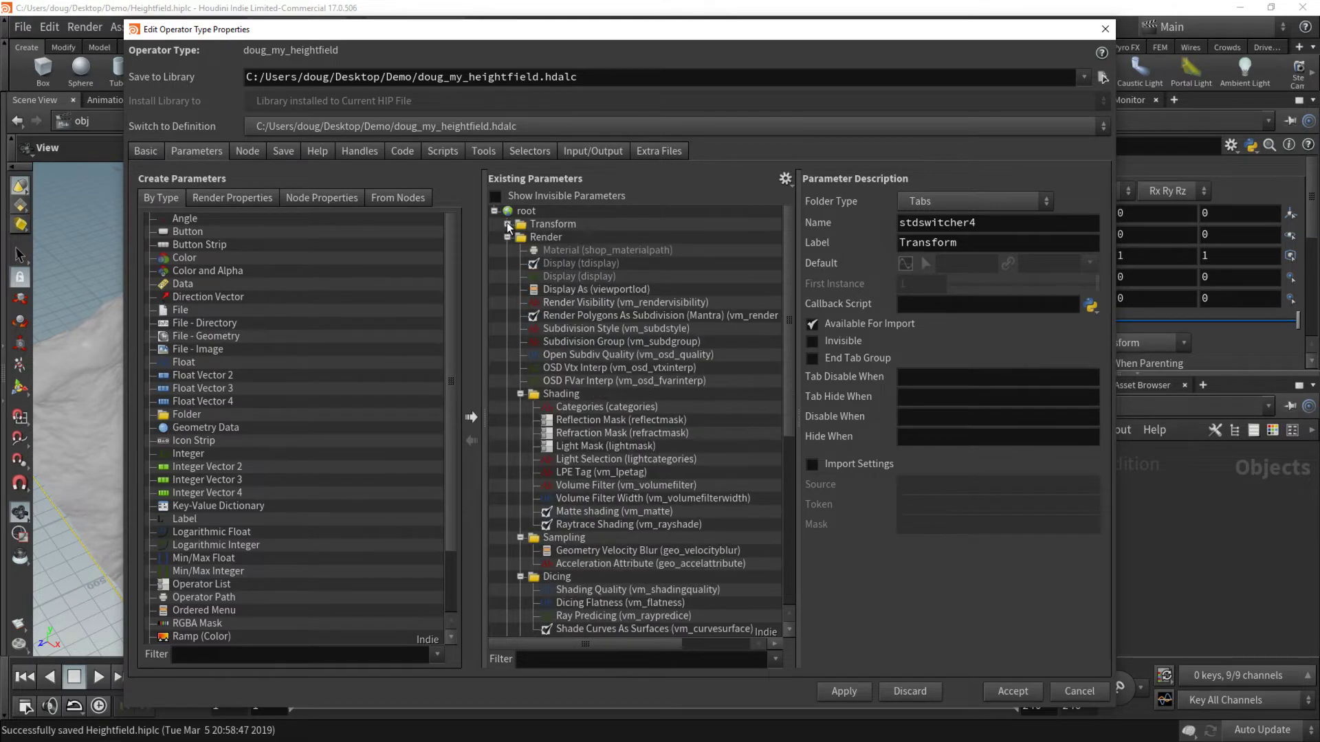
click(507, 238)
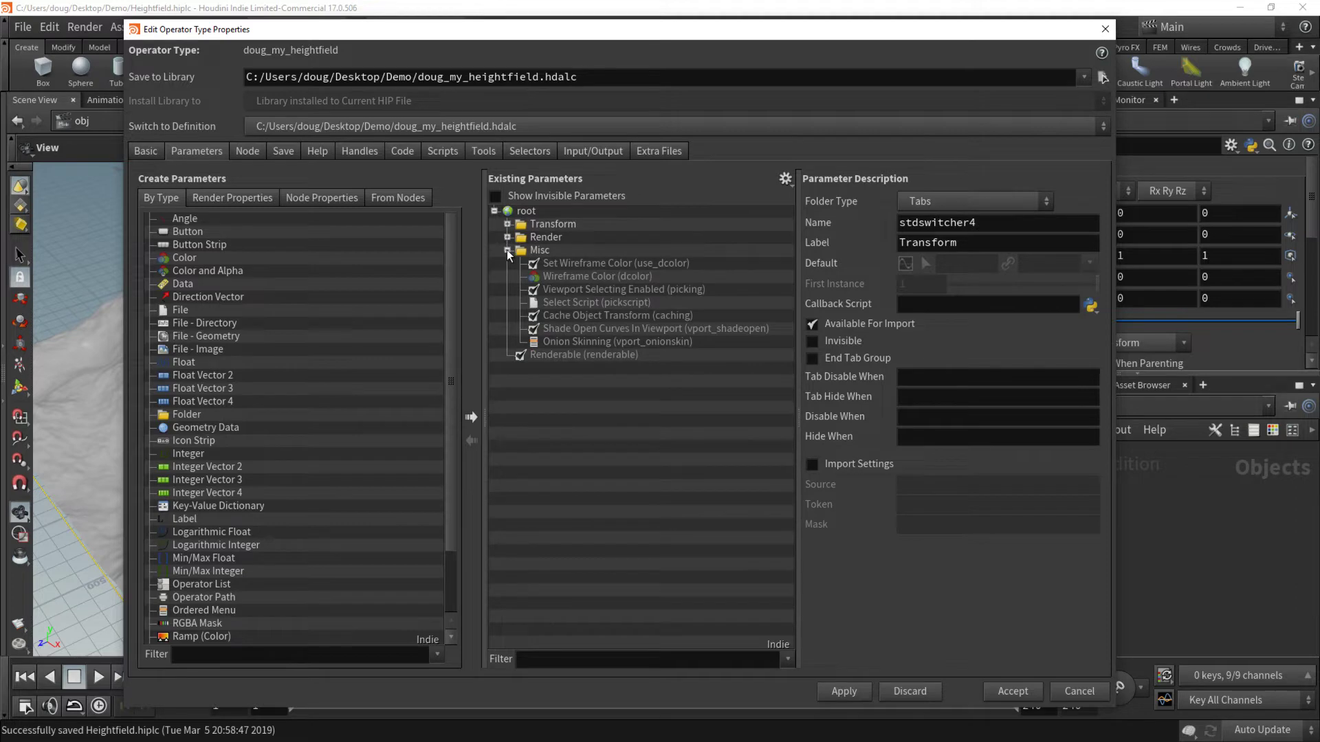
click(507, 250)
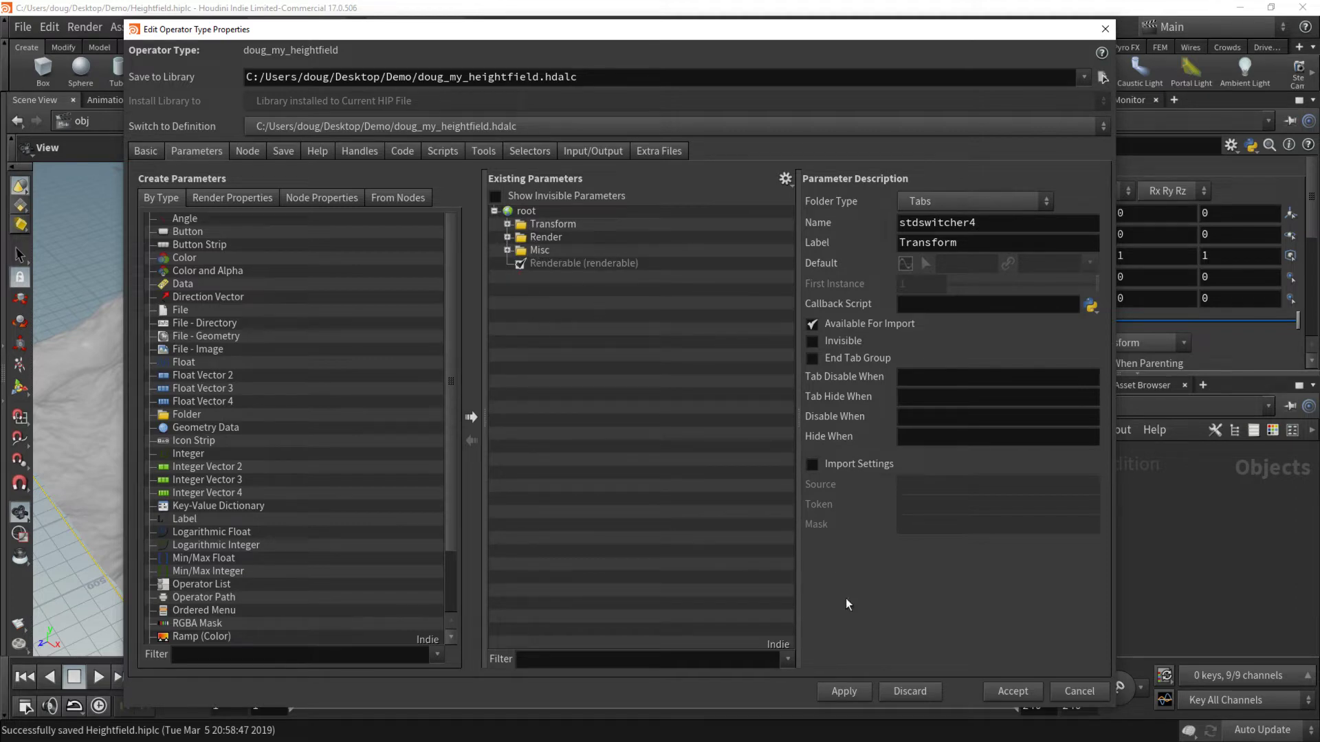
click(1012, 691)
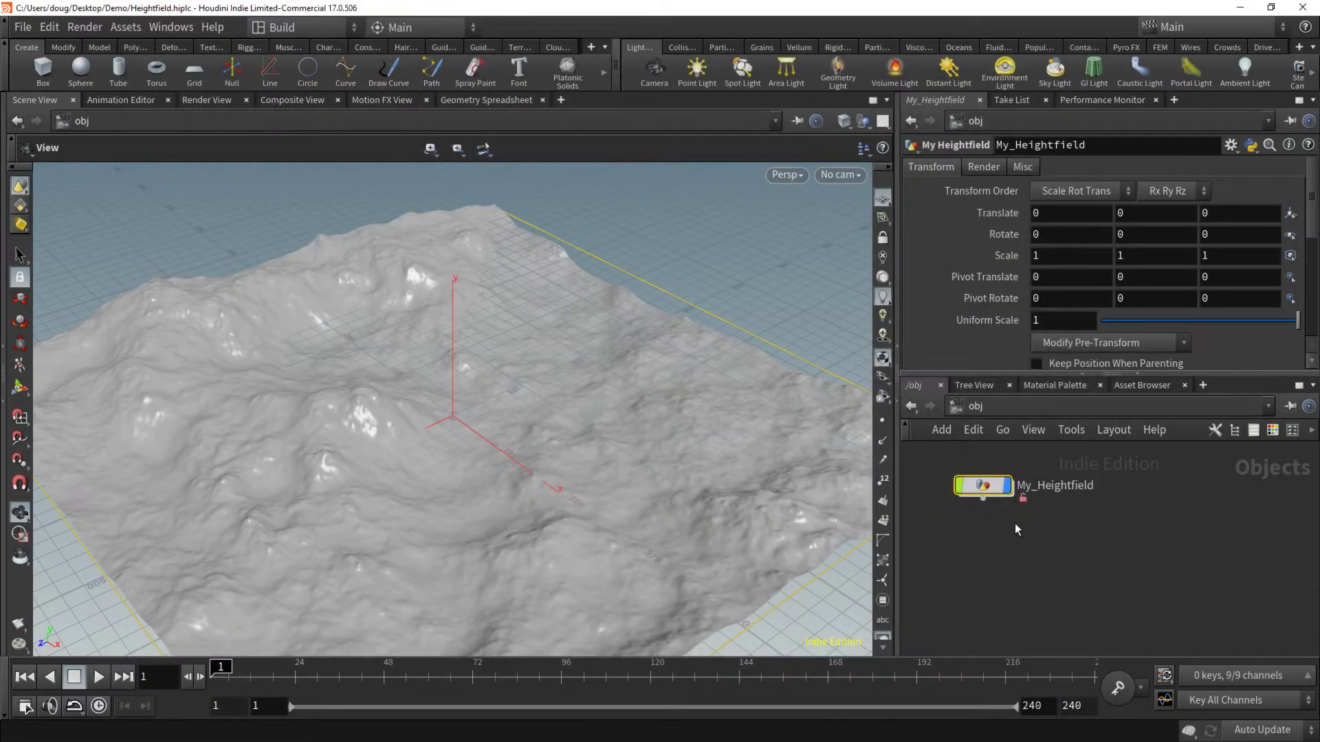
drag(994, 496, 1012, 499)
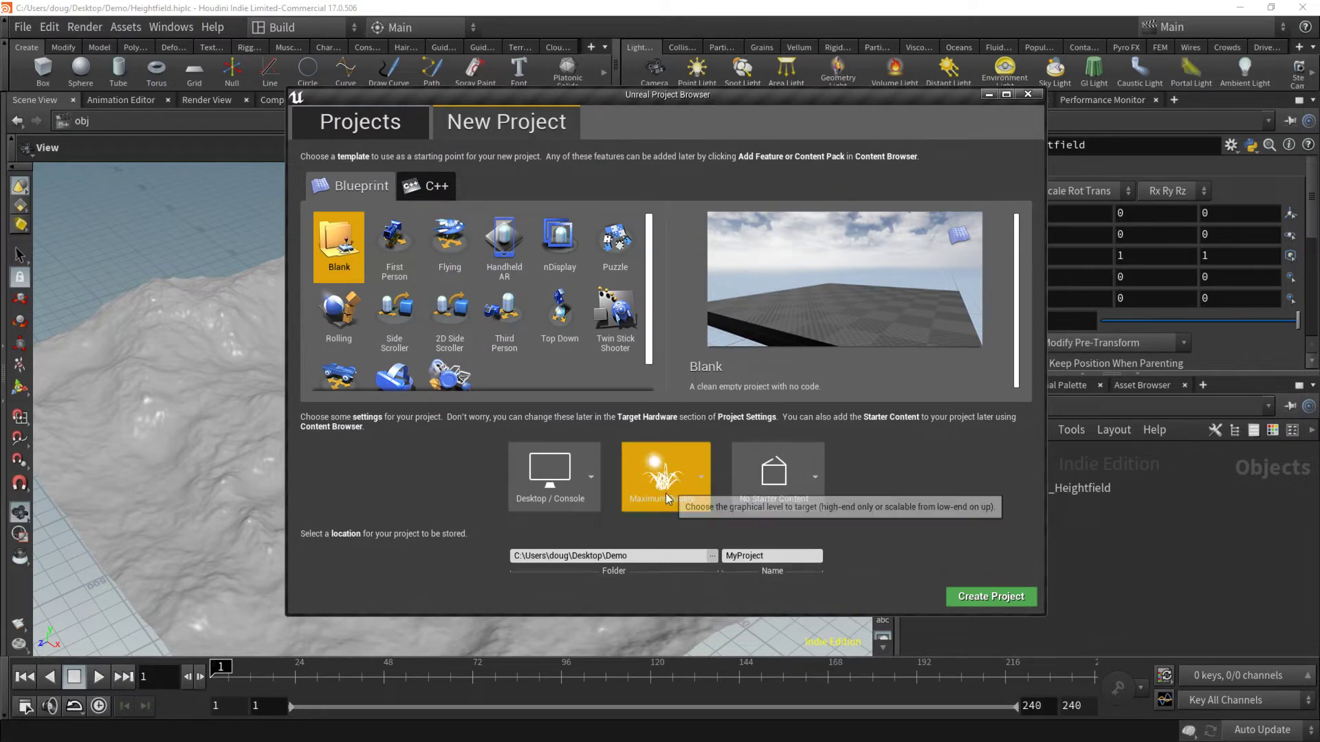
- Switch to the Unreal Project Browser and create a blank Blueprint project named MyProject in the Demo folder, without starter content
double_click(751, 557)
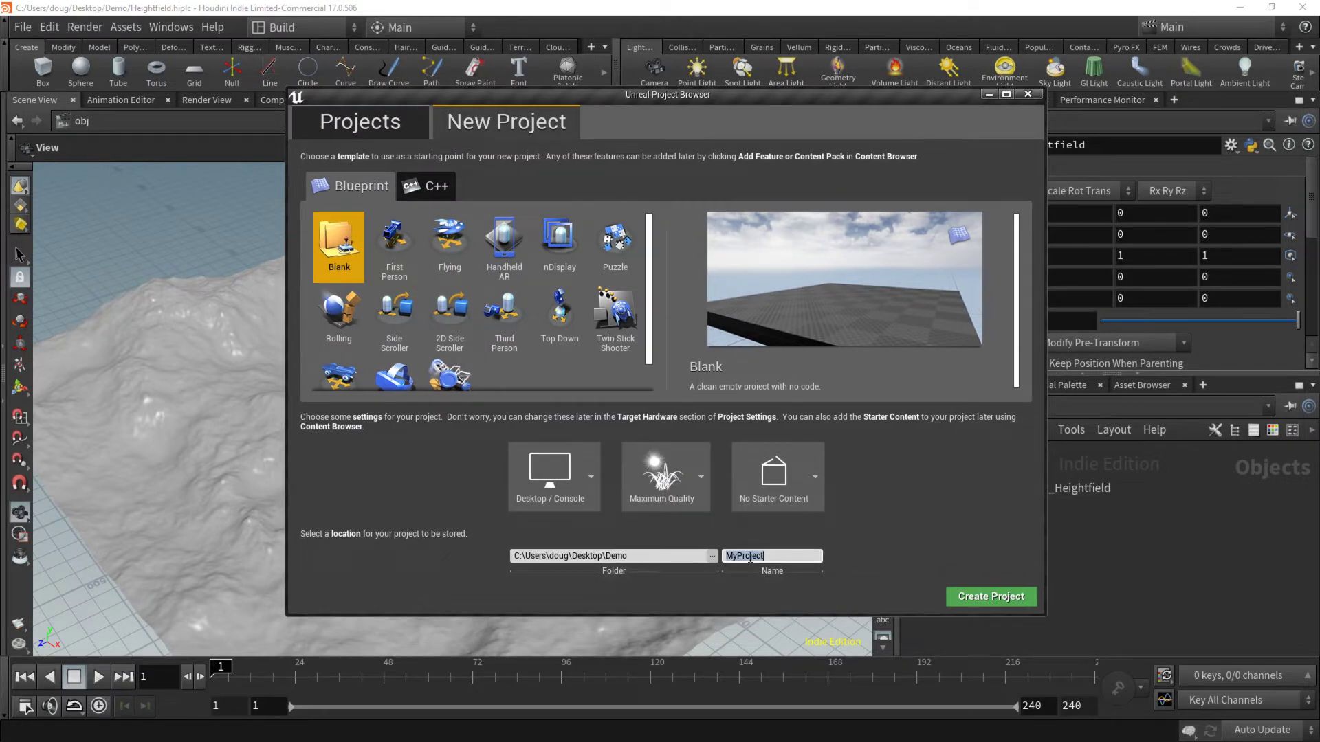
click(755, 556)
click(993, 597)
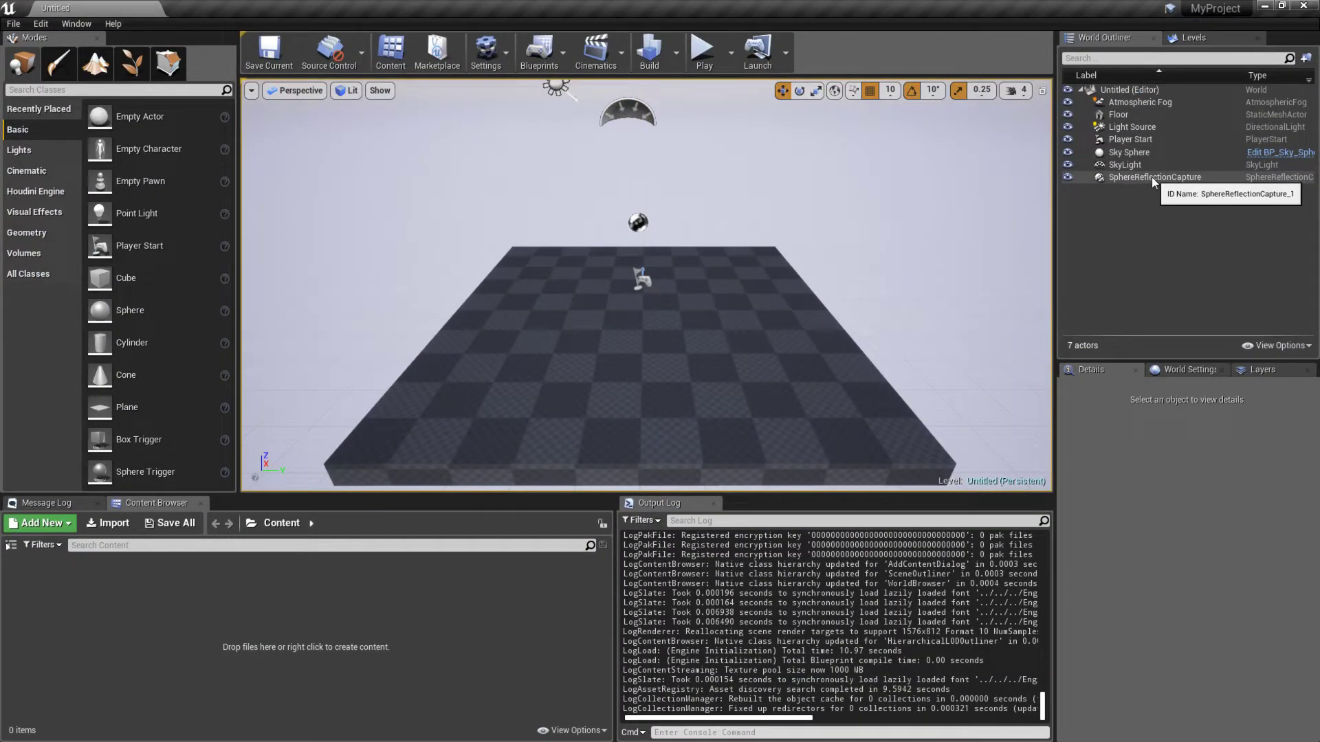
- Create a new empty level and switch the viewport shading to Unlit
click(1135, 103)
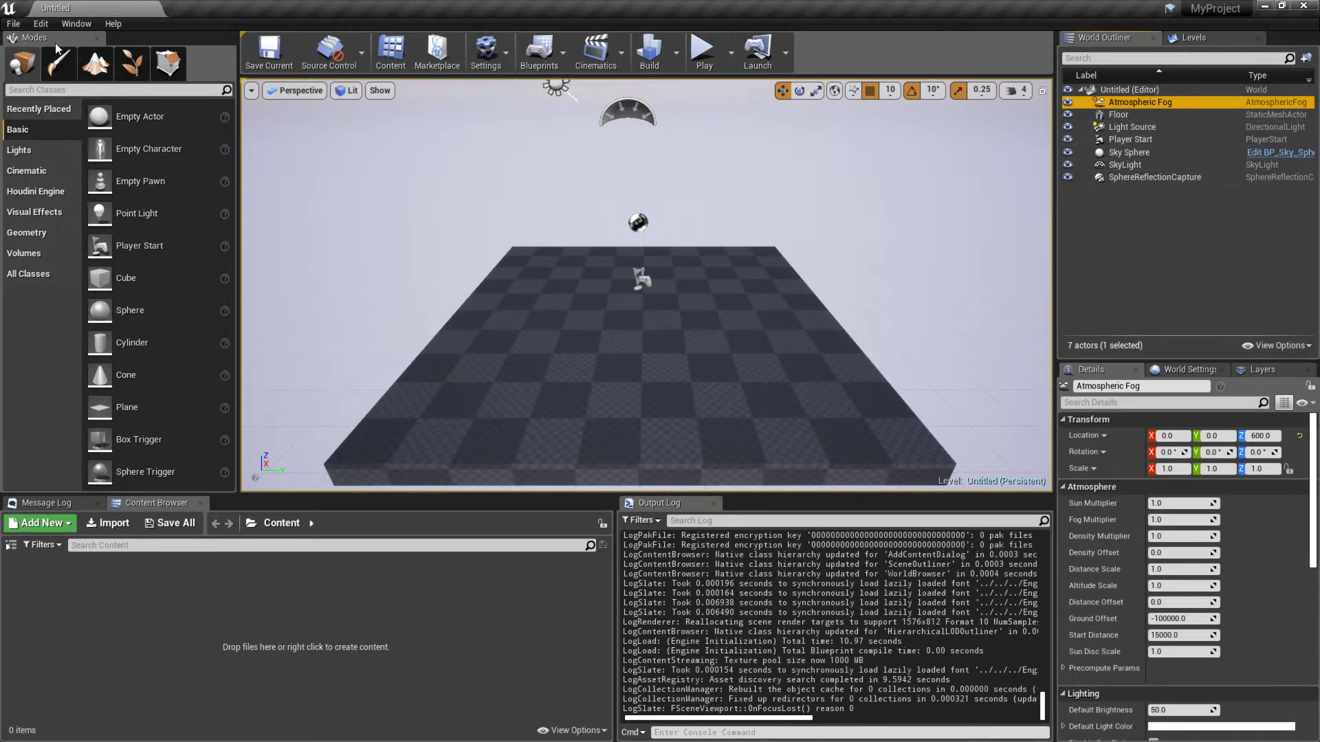
click(13, 23)
click(31, 50)
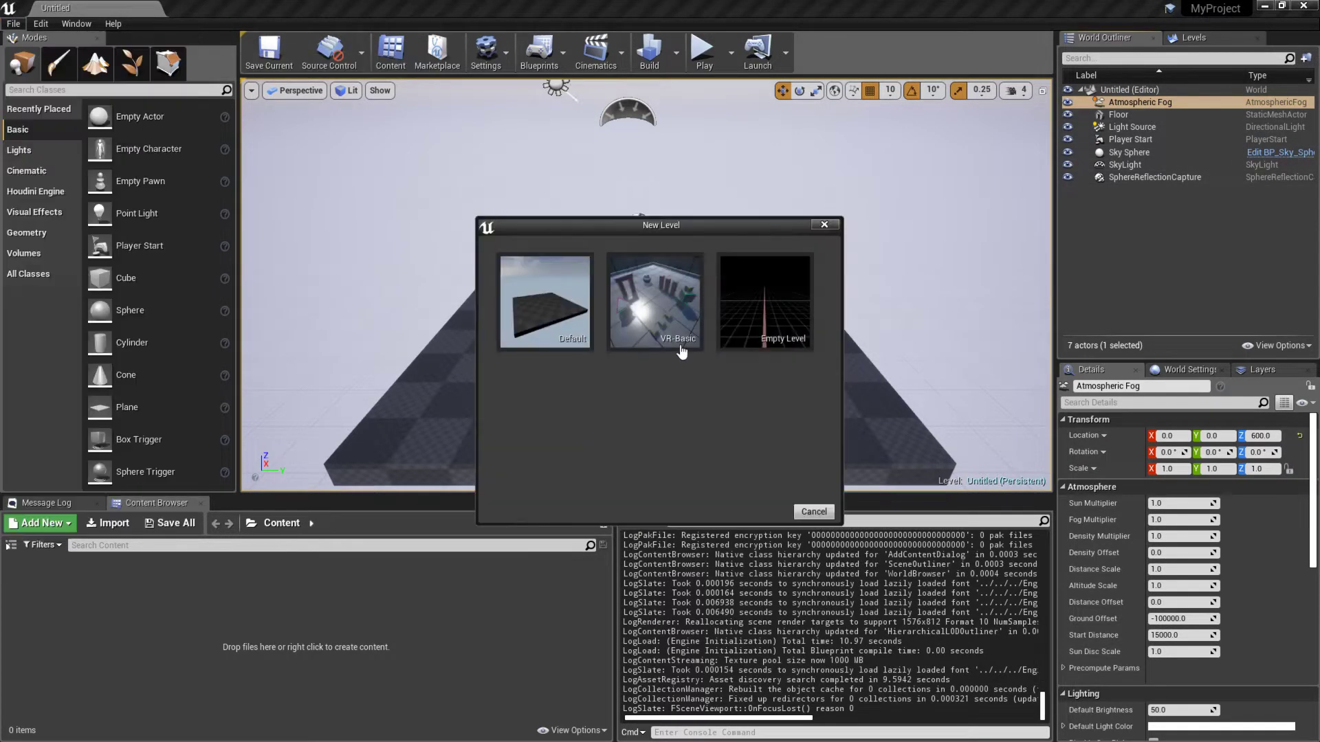
click(769, 319)
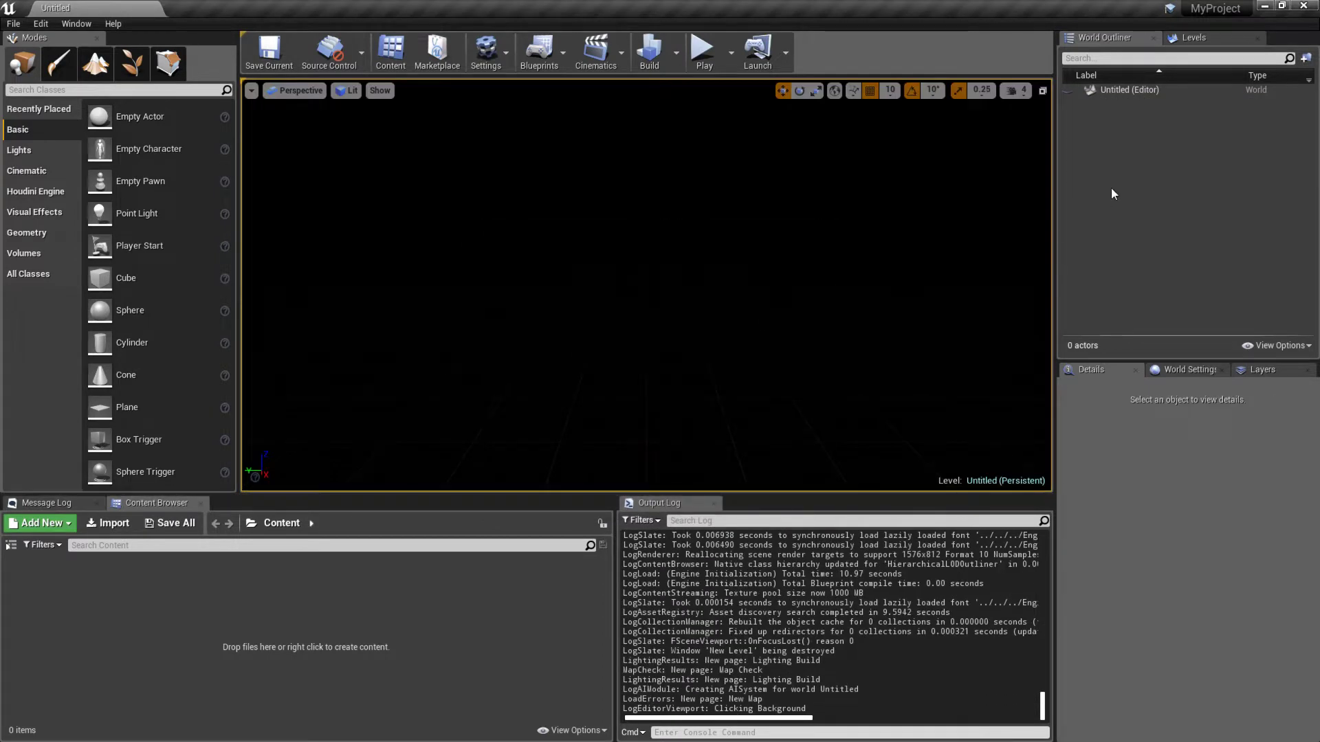
right_click(1108, 138)
click(1093, 124)
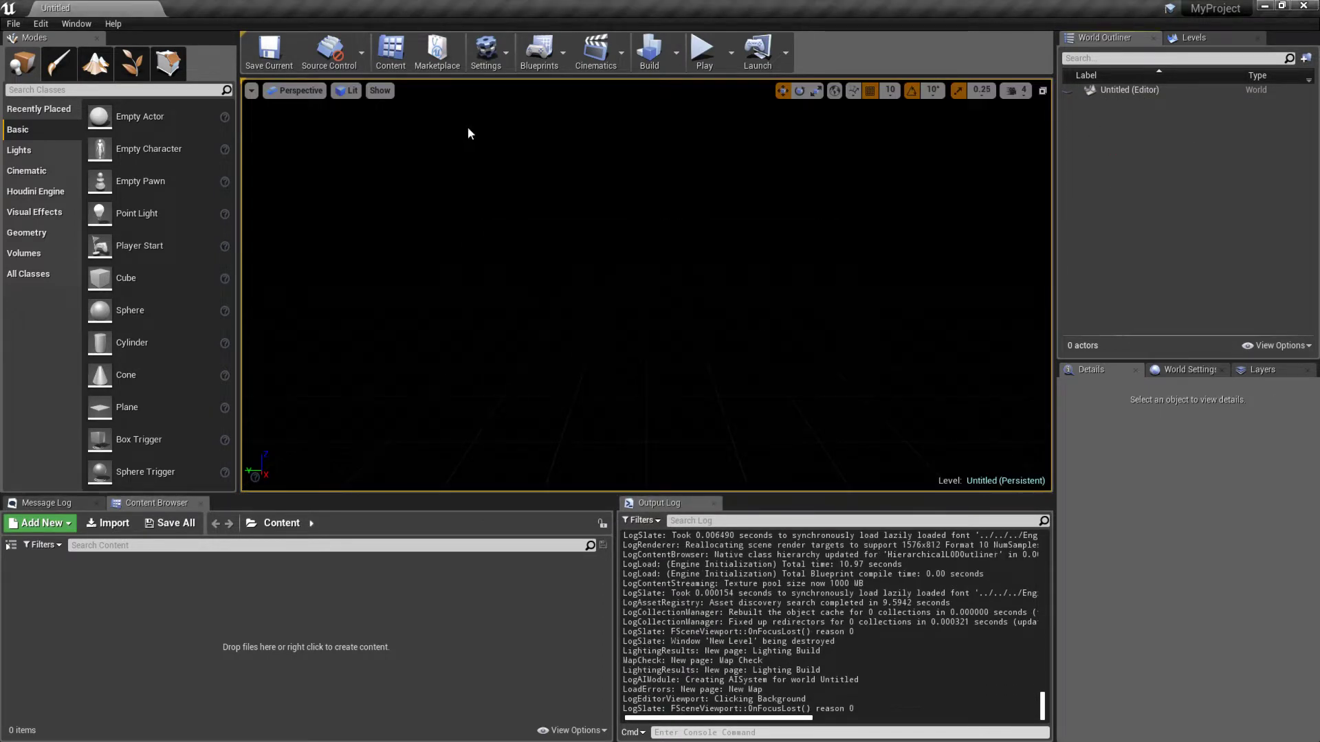
click(342, 92)
click(370, 140)
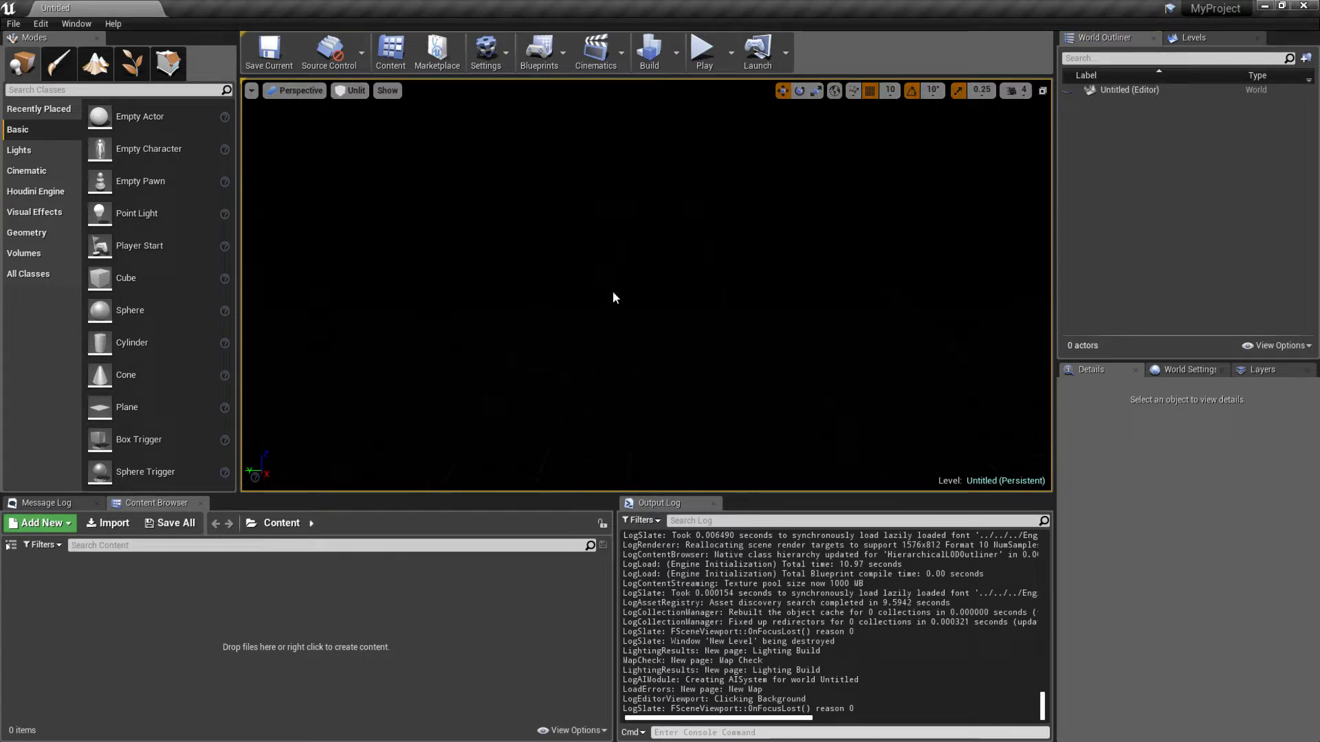
- Check among the installed plugins whether Houdini Engine is enabled
click(40, 24)
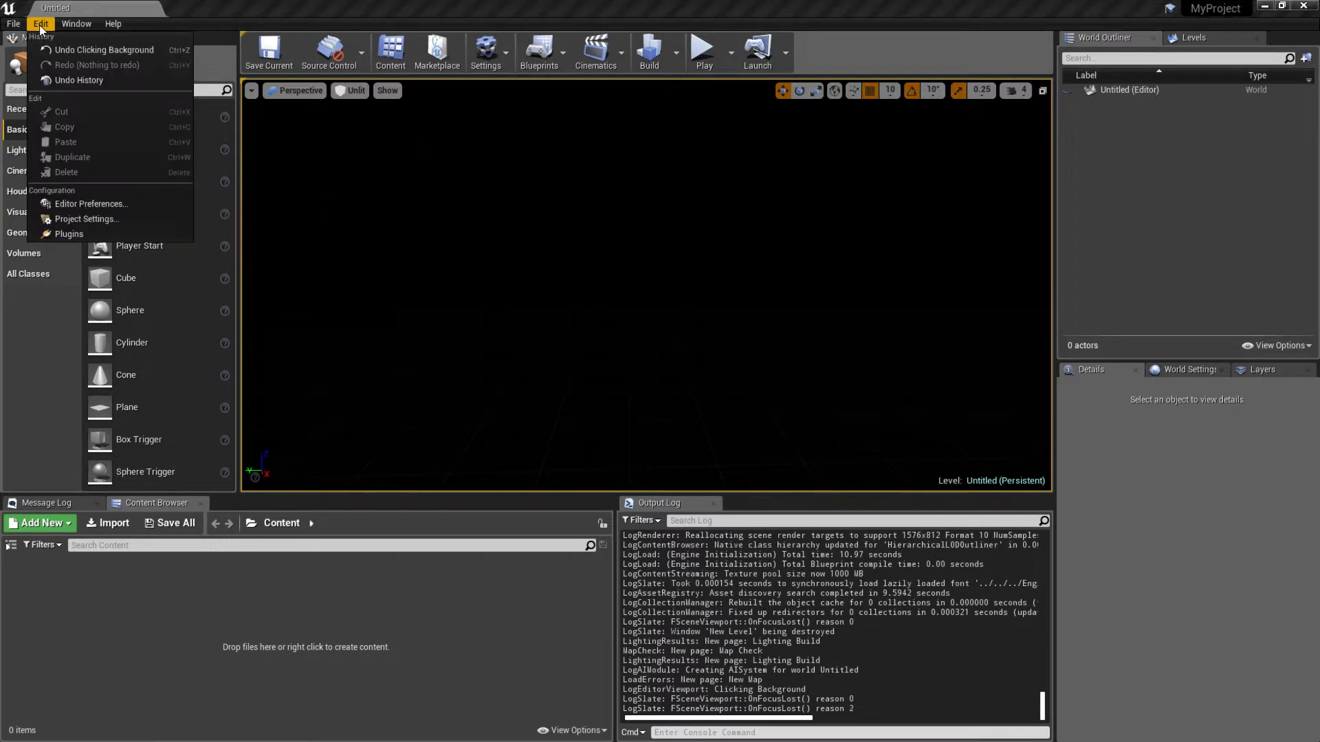
click(112, 233)
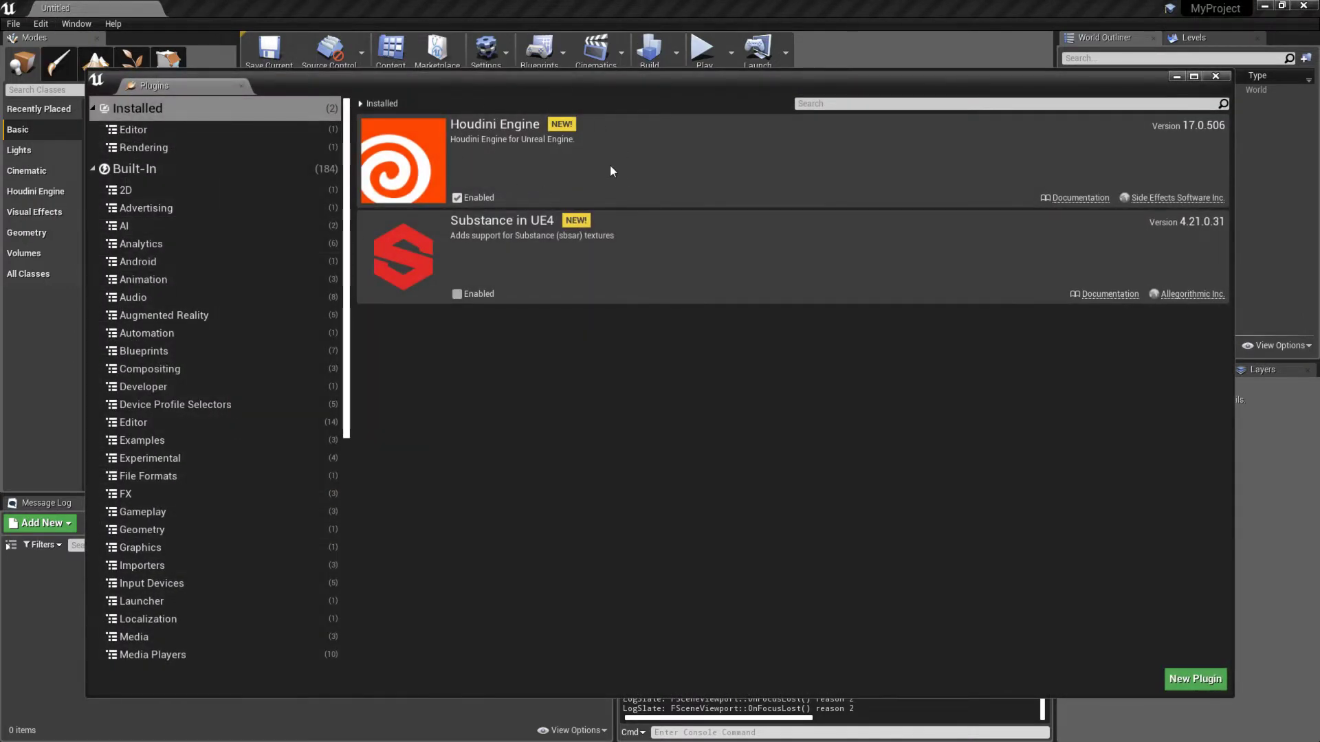
click(1216, 76)
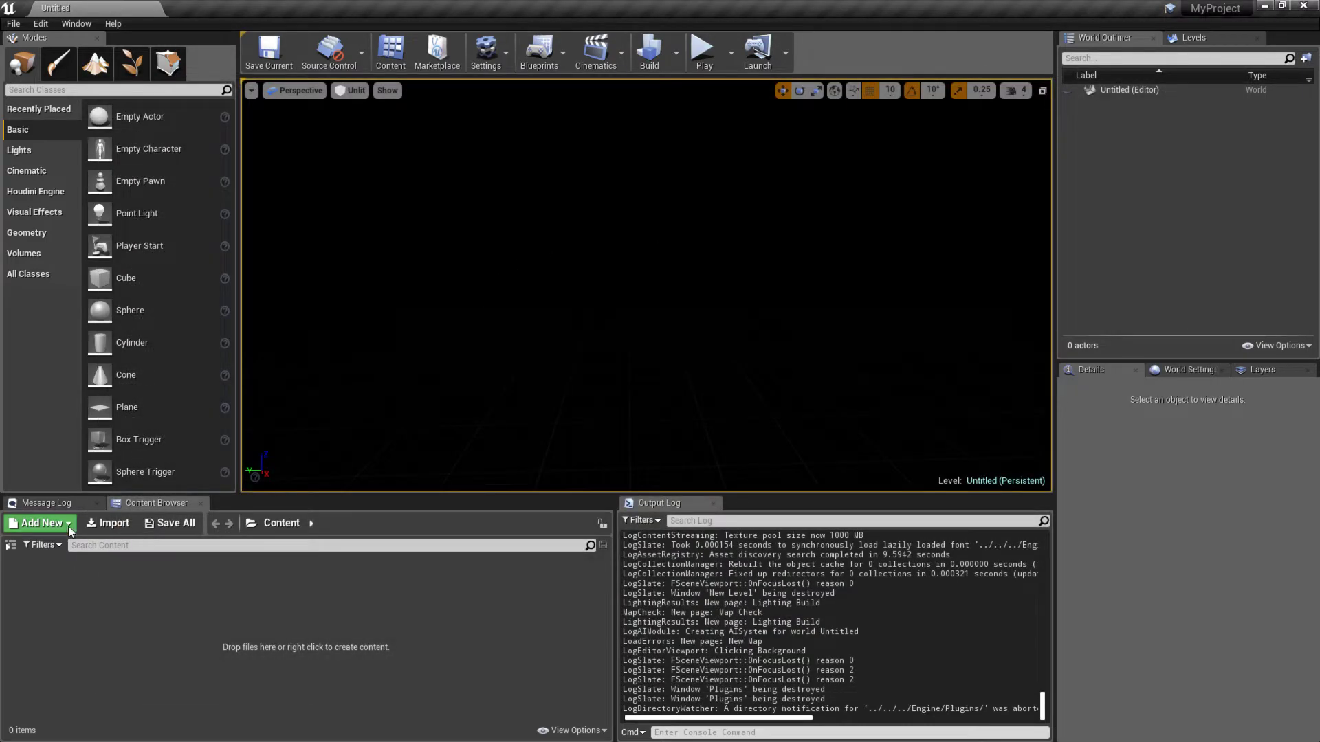
- Import the heightfield .hdalc asset from the Demo folder into the project's Content folder
click(107, 524)
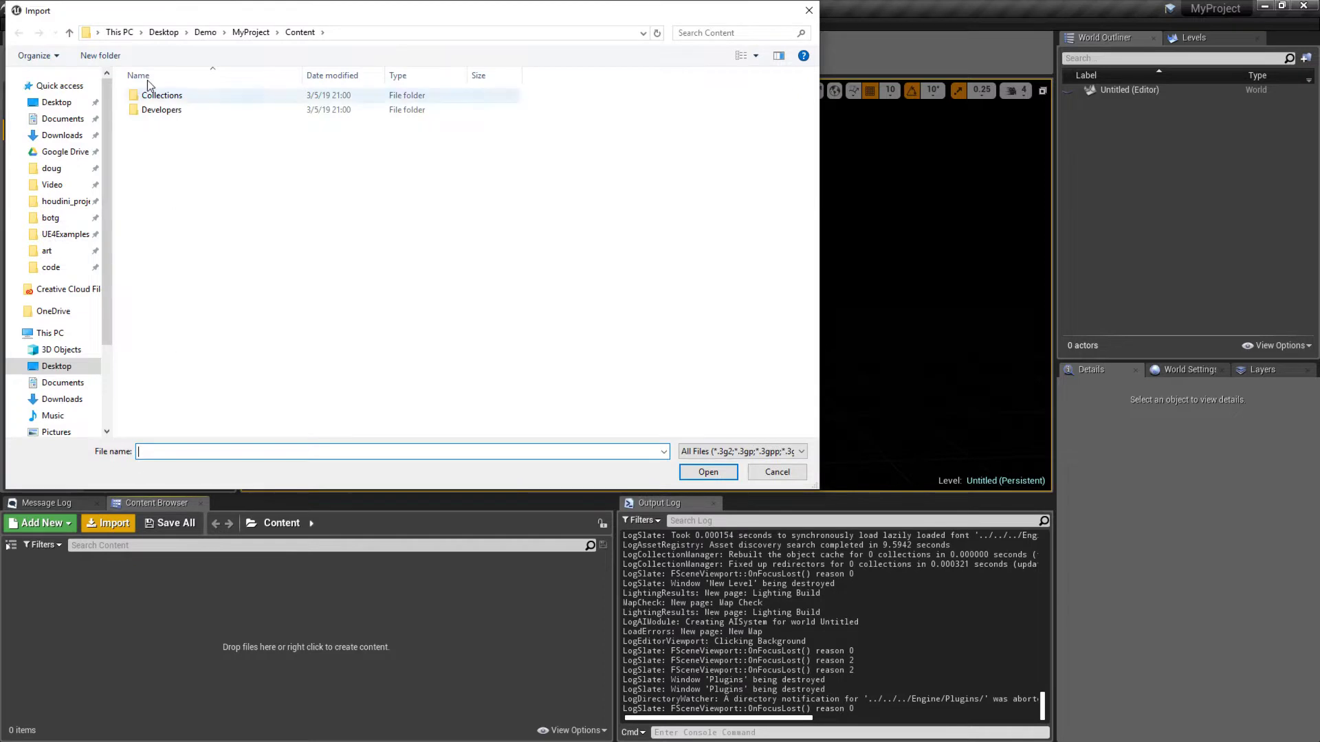
click(317, 95)
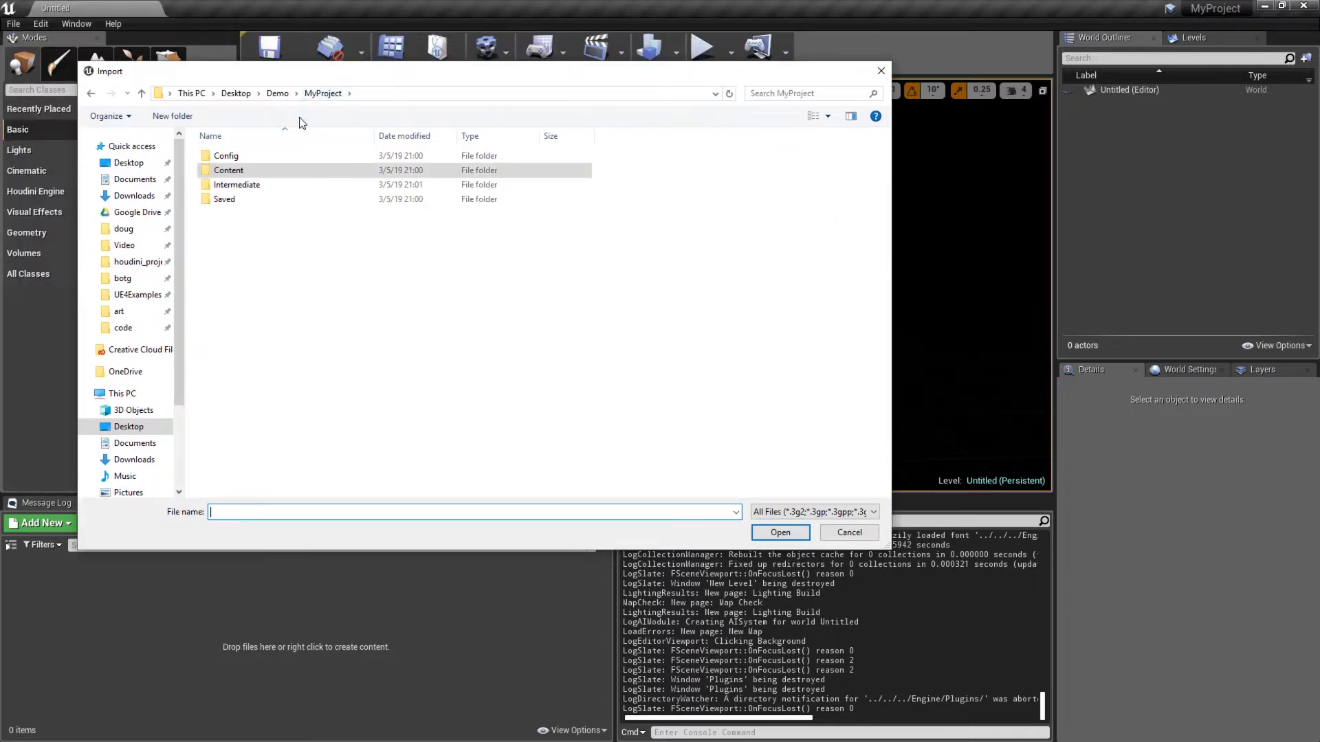
click(278, 94)
click(258, 188)
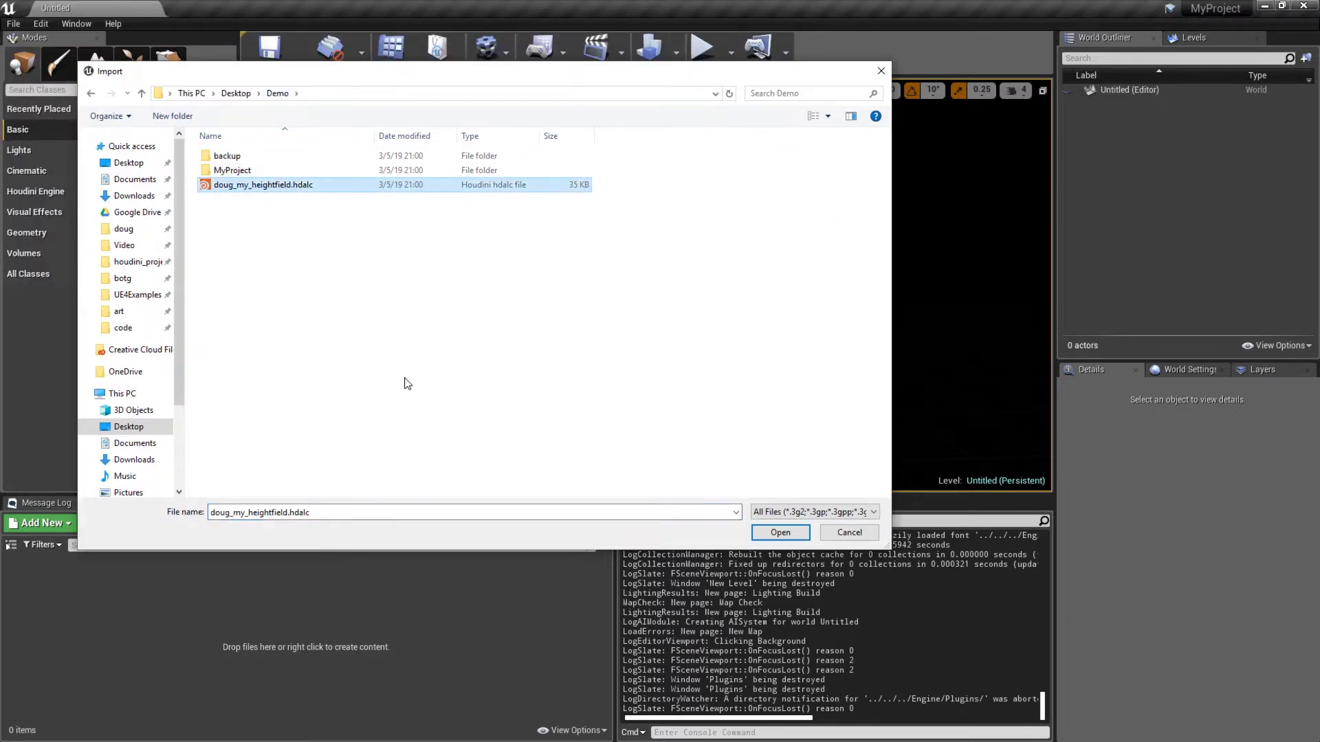
click(770, 533)
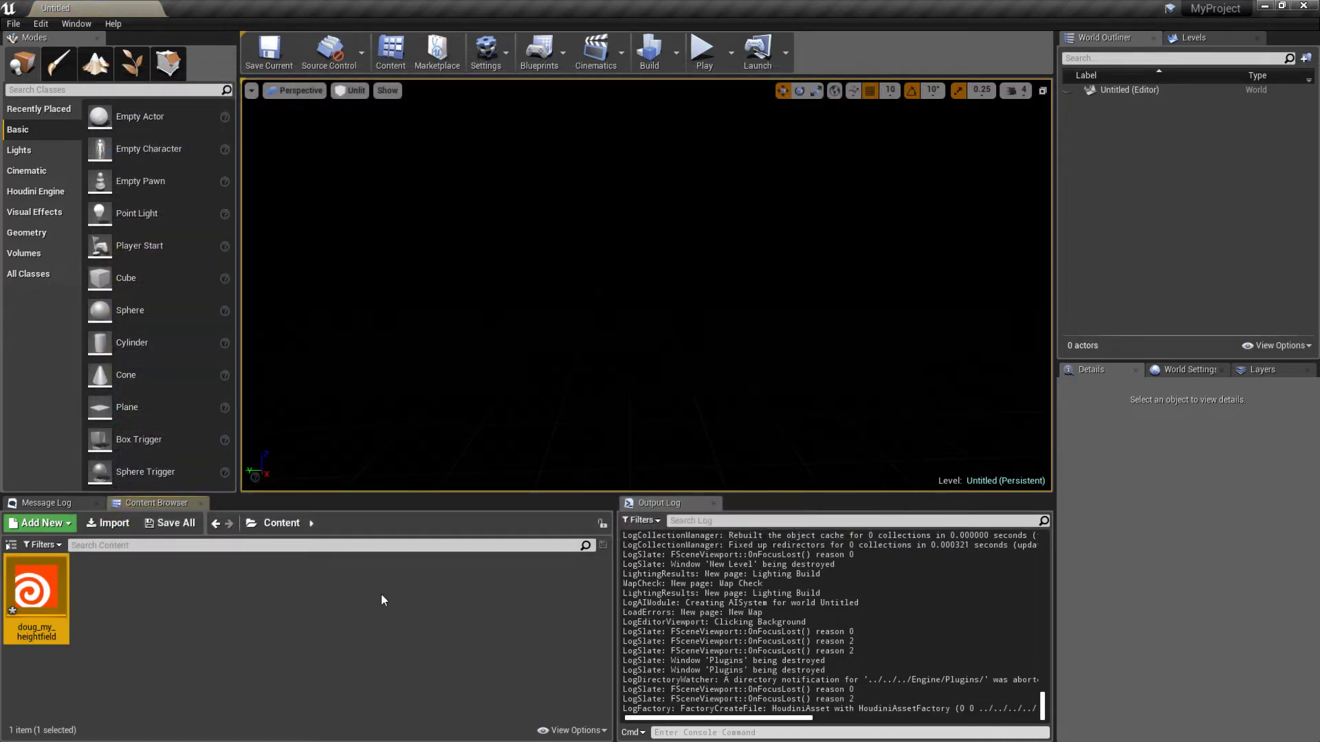
- Place the imported heightfield asset in the level at about X 400, Y 40, Z 0 and view the whole terrain
drag(35, 591, 607, 363)
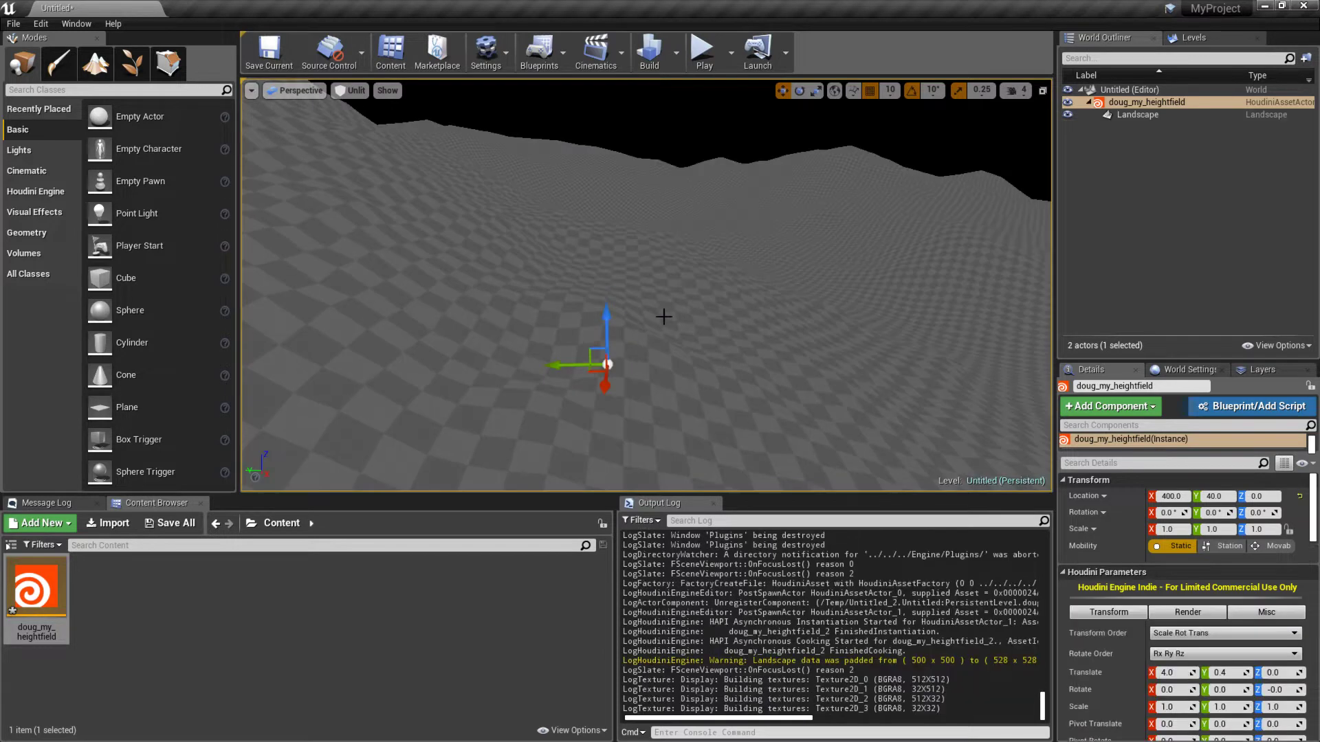
right_drag(662, 316, 654, 351)
key(s)
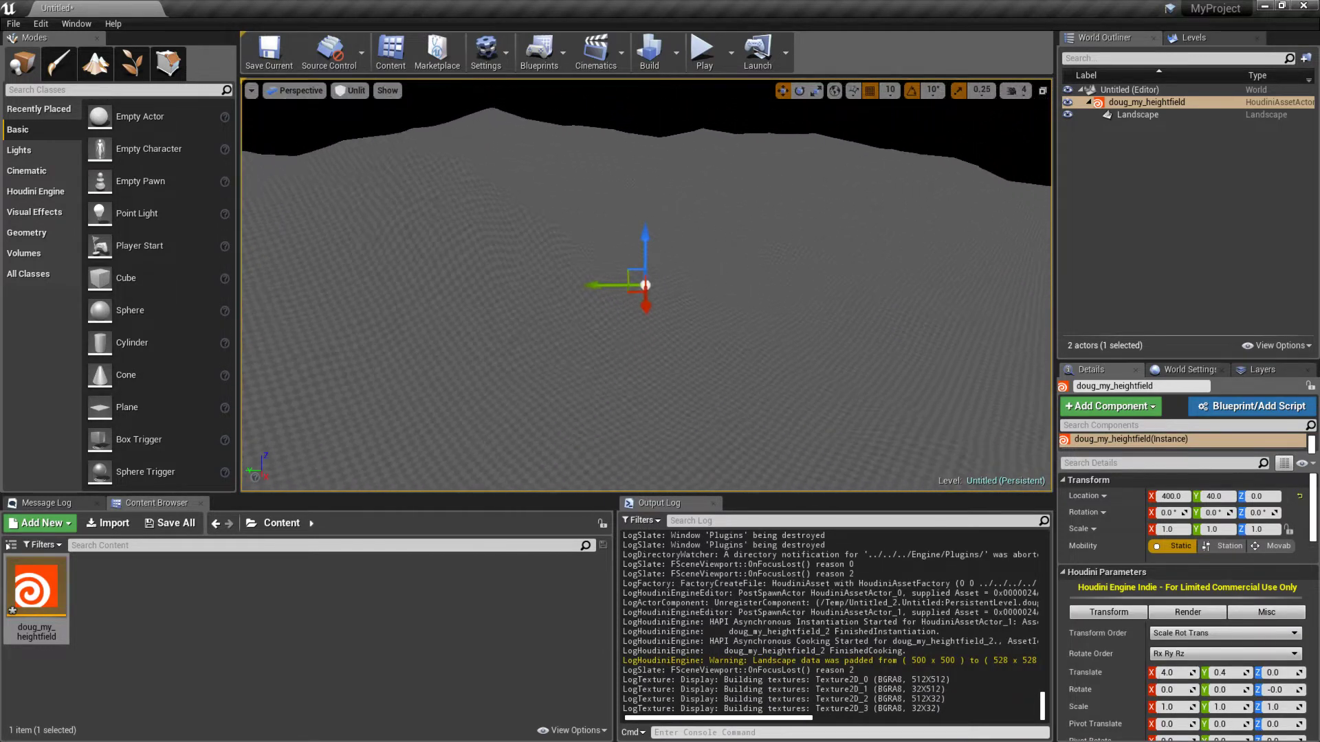
key(s)
right_drag(654, 350, 708, 378)
mouse_move(745, 230)
right_down()
mouse_move(694, 213)
mouse_move(745, 230)
right_up()
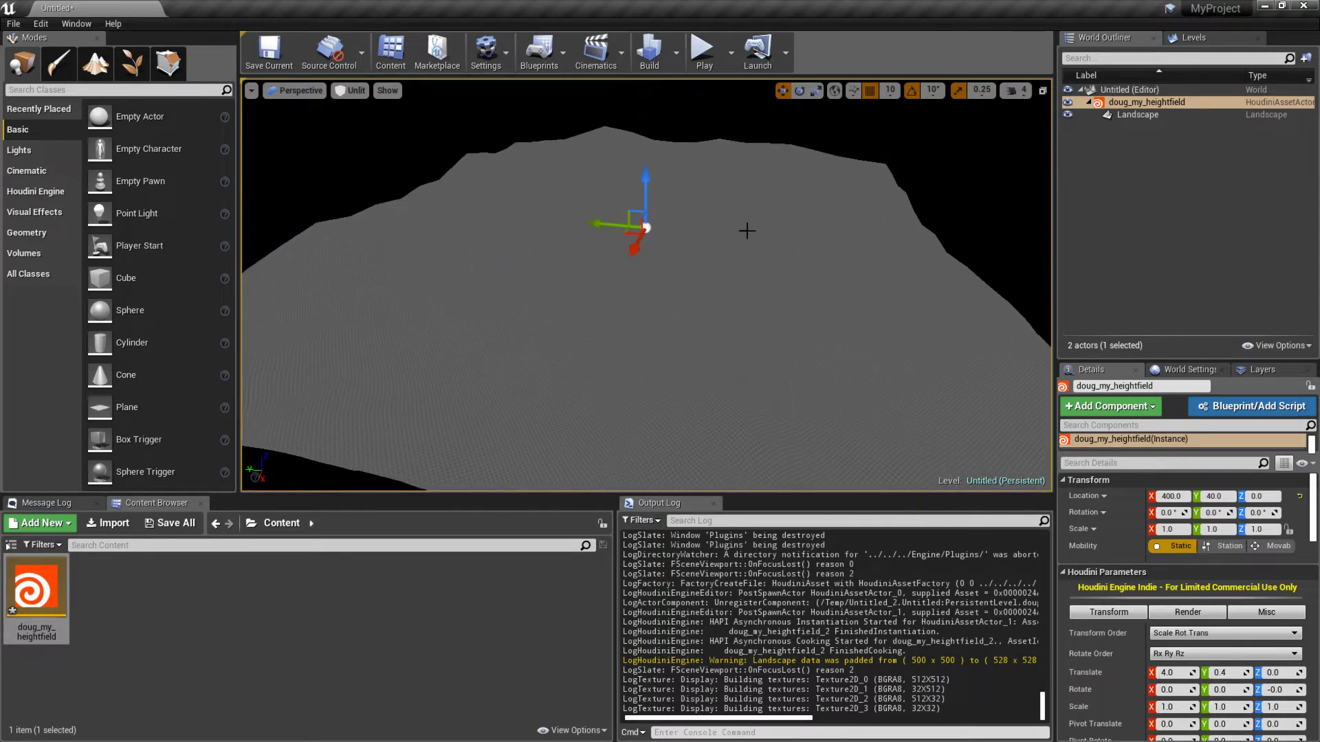
- Switch the viewport shading back to Lit and add a Directional Light above the terrain
click(352, 90)
click(357, 117)
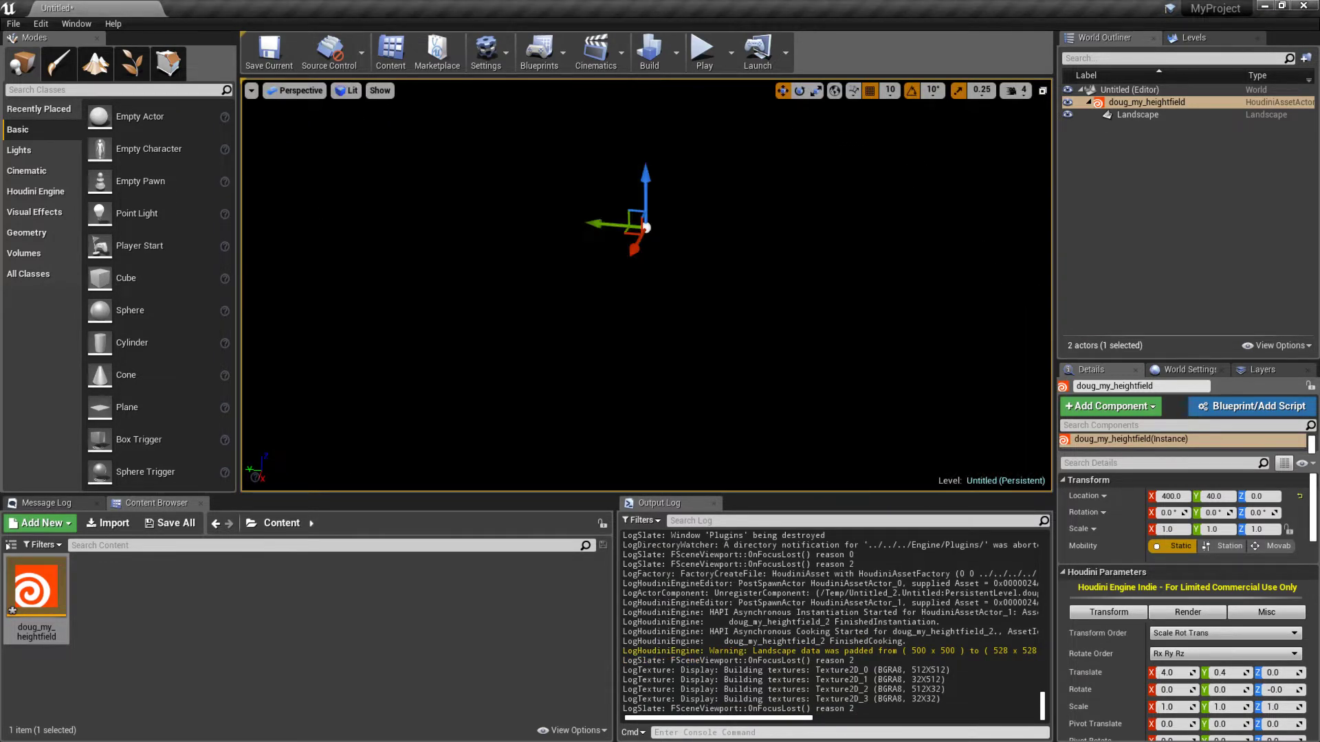
click(1150, 150)
right_click(1135, 151)
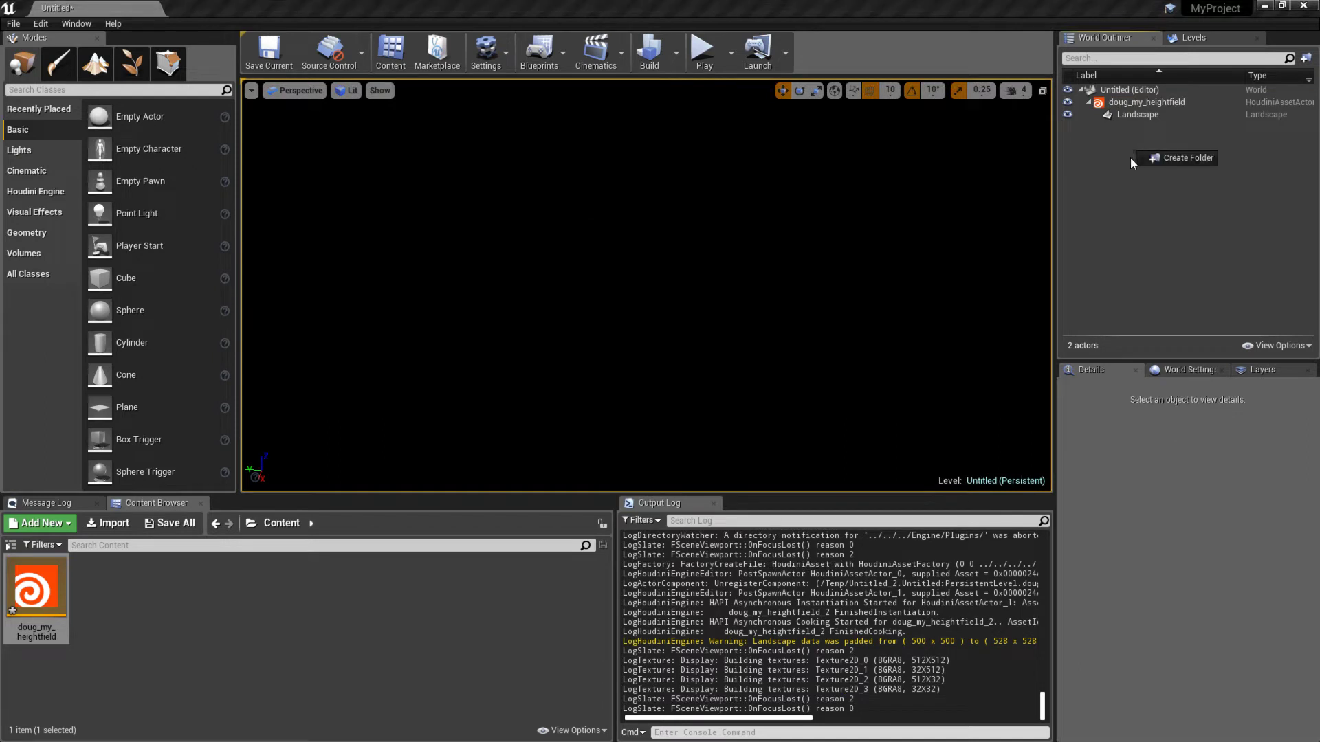
click(1130, 158)
click(84, 89)
text(di)
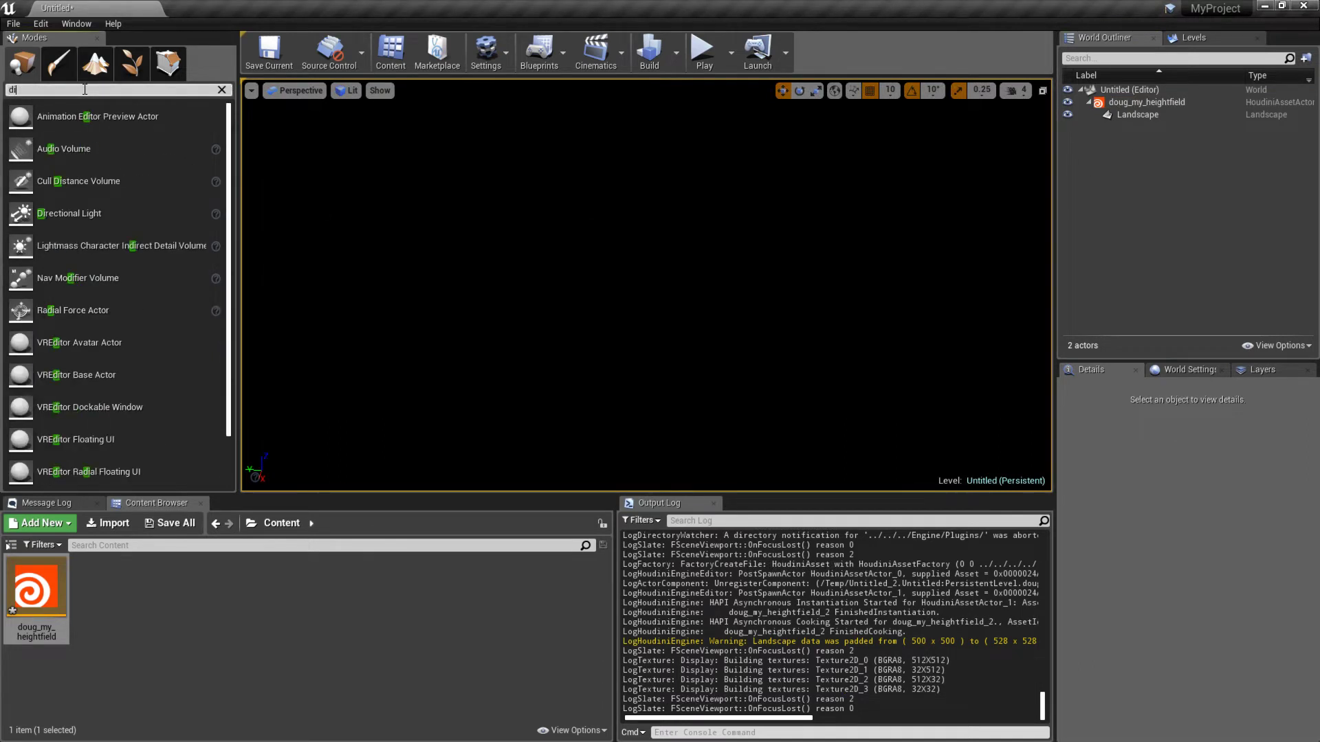
text(rection)
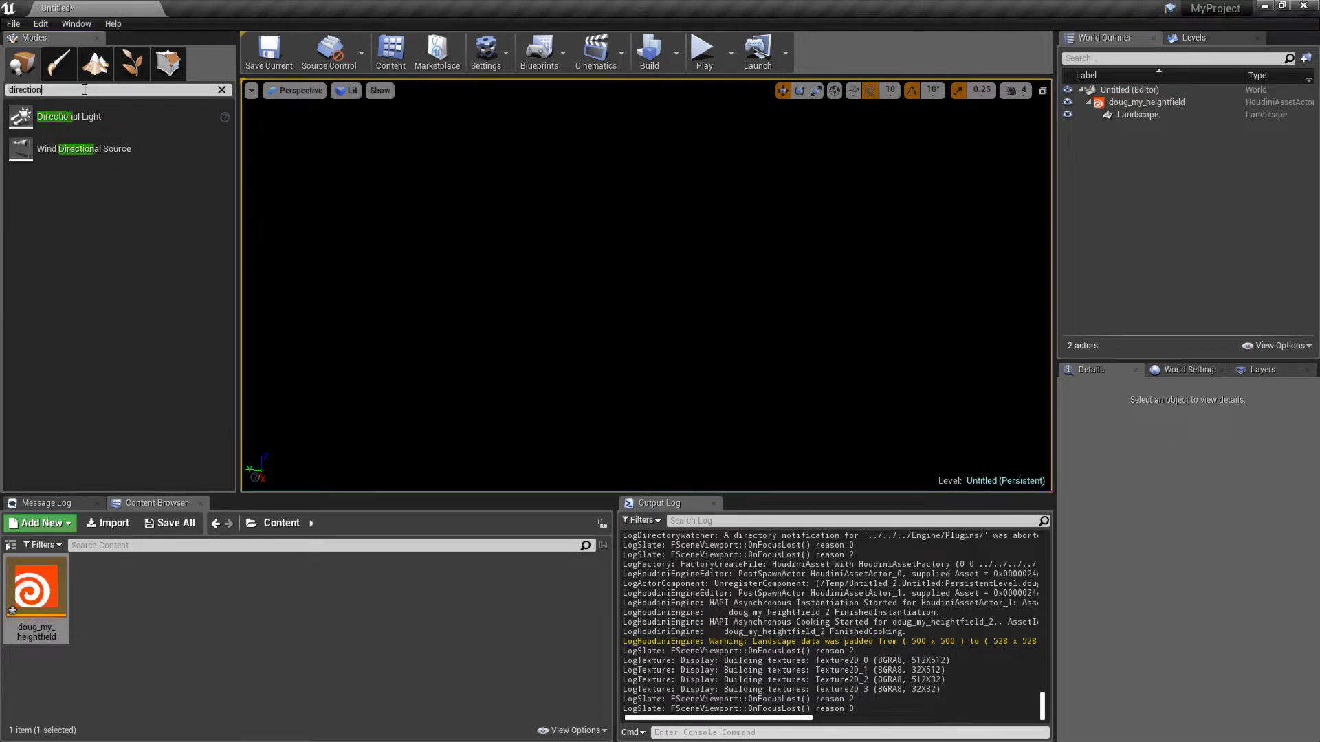
drag(69, 117, 1129, 202)
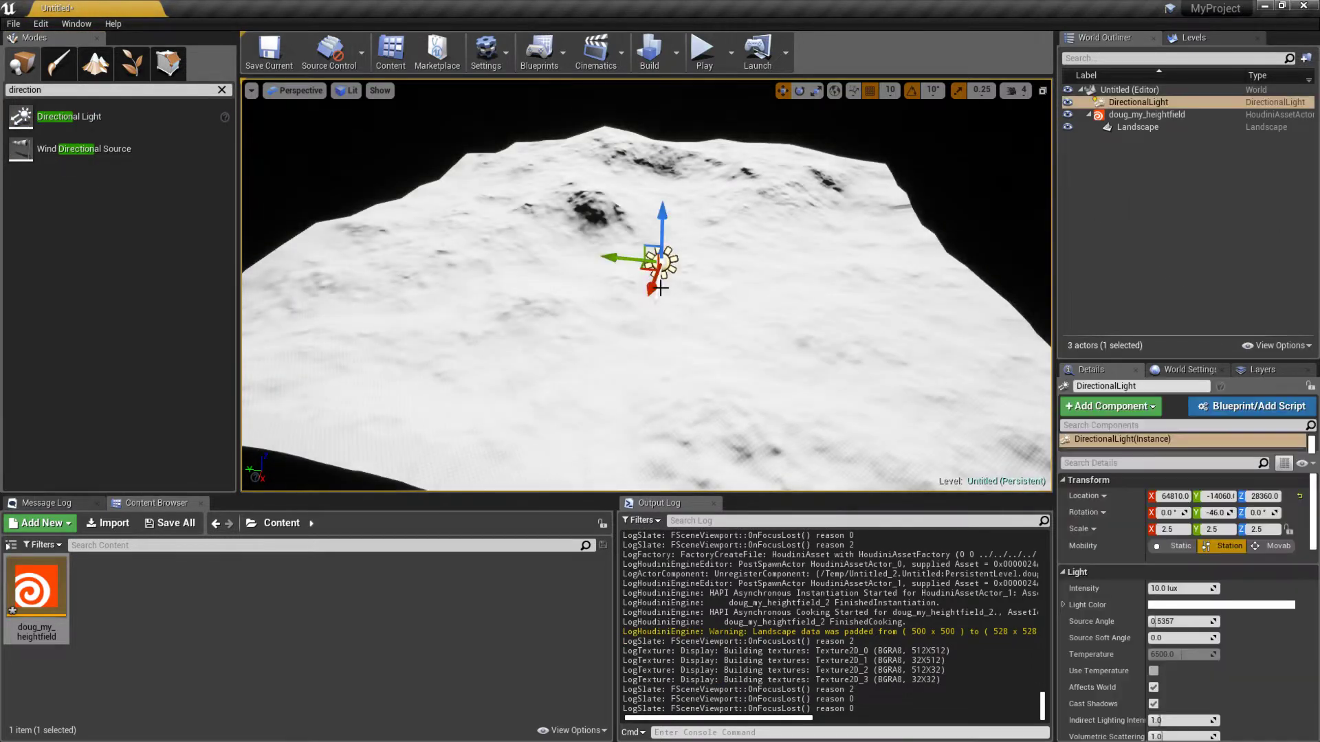
right_drag(792, 279, 829, 272)
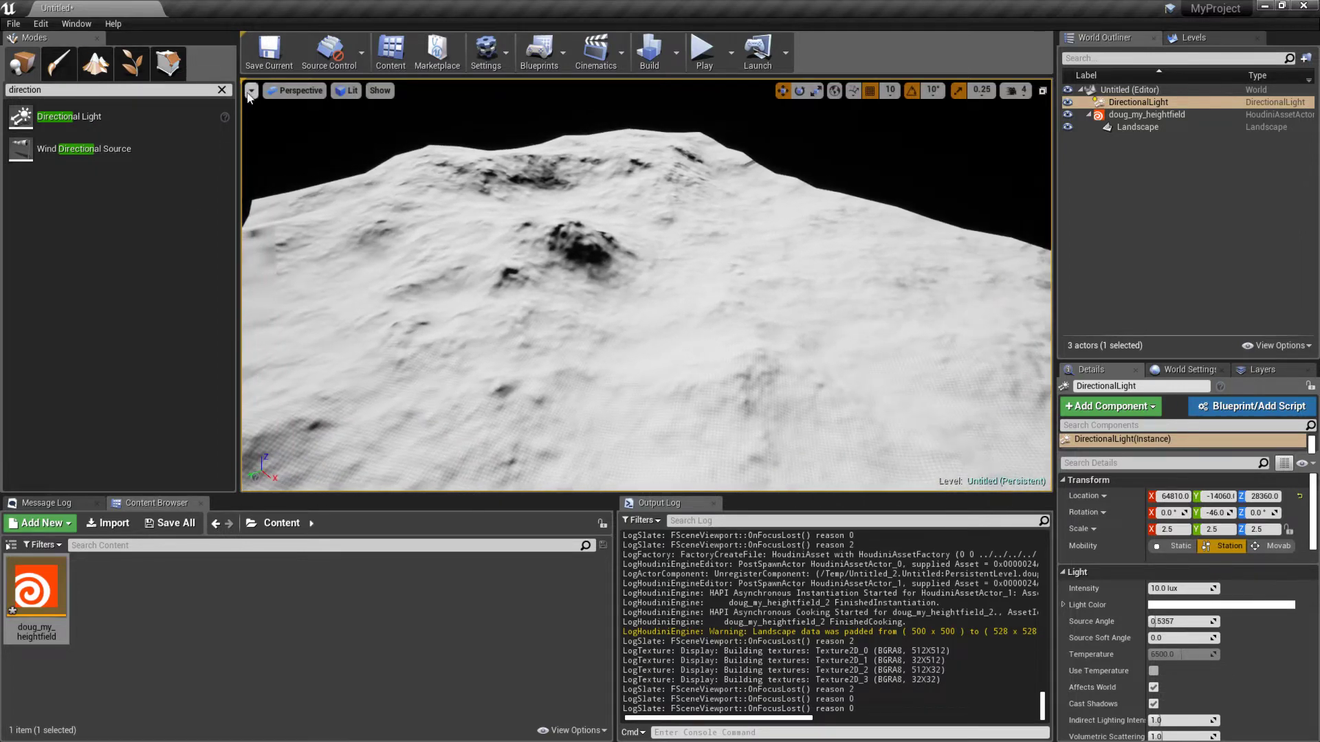
- Find the BP_Sky_Sphere actor and place it in the level near the far end of the terrain
click(222, 90)
text(sky)
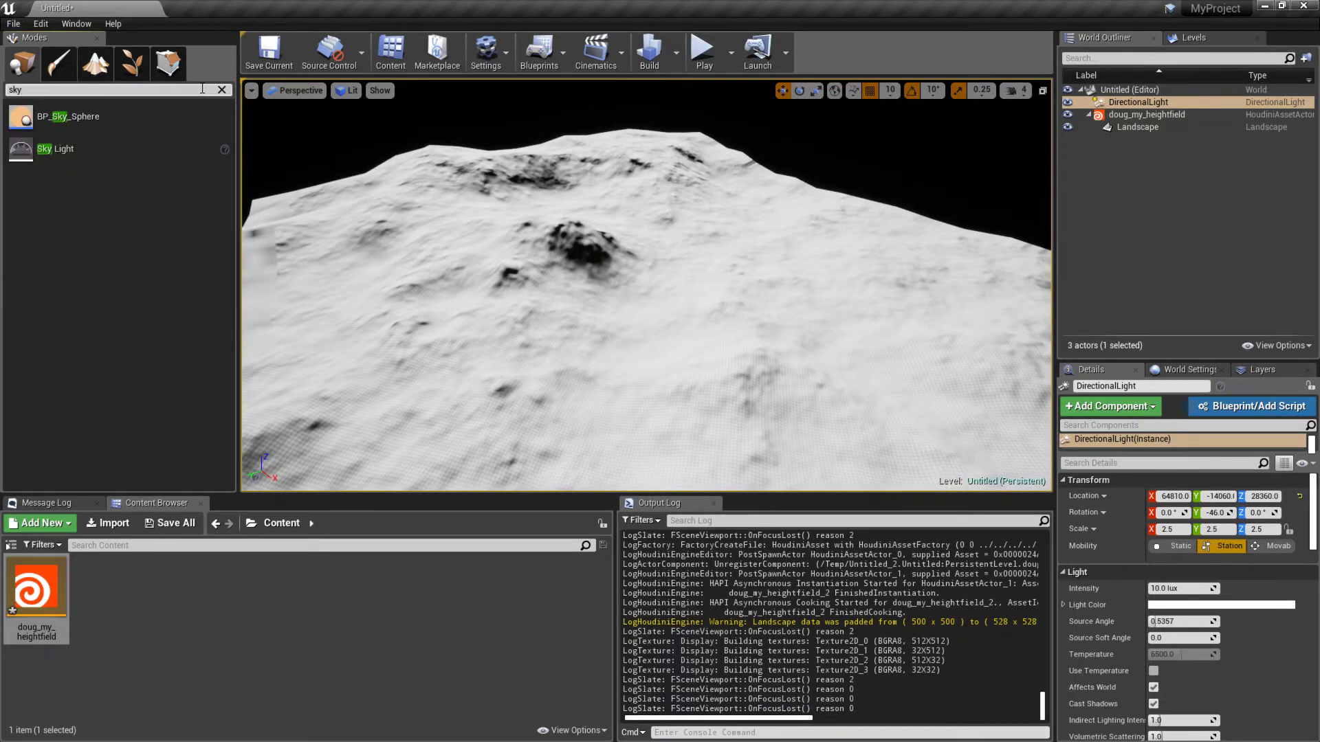
drag(93, 115, 699, 165)
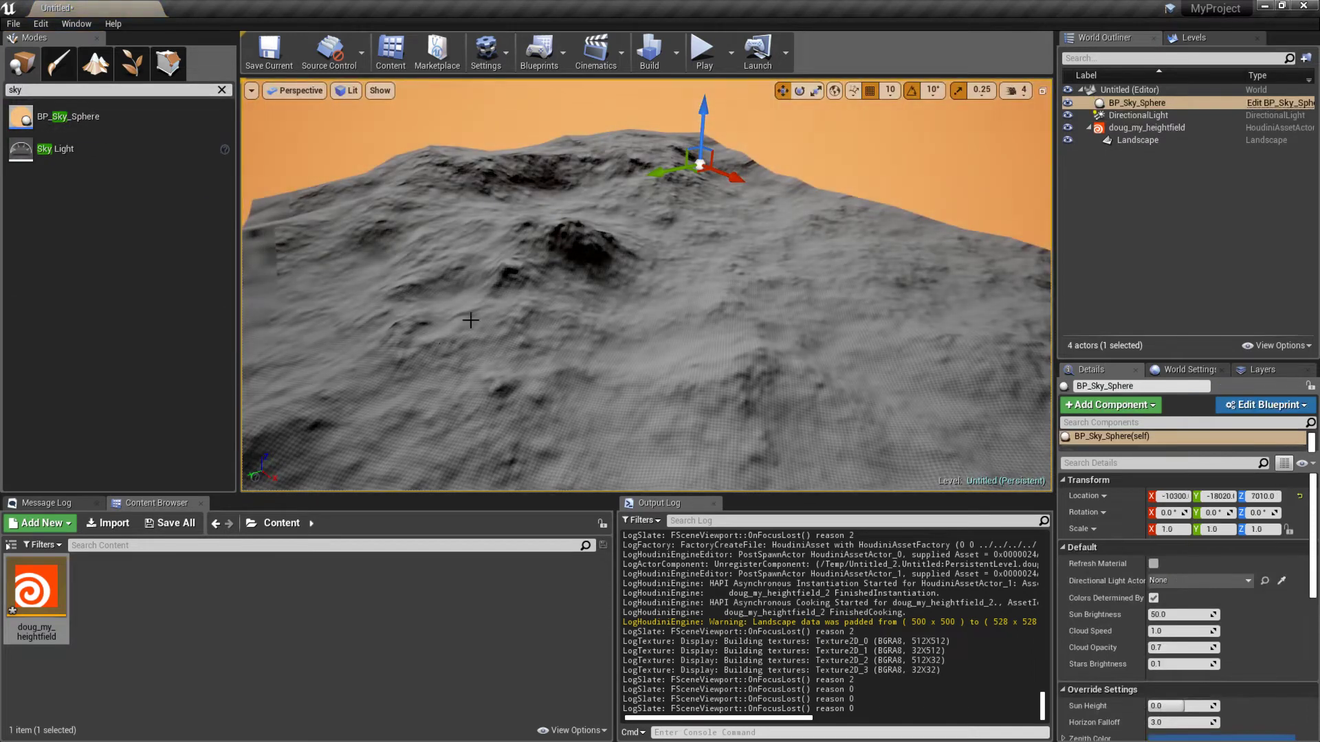
- Find the Sky Light actor and place it above the dark peak in the middle of the terrain
click(90, 202)
click(222, 91)
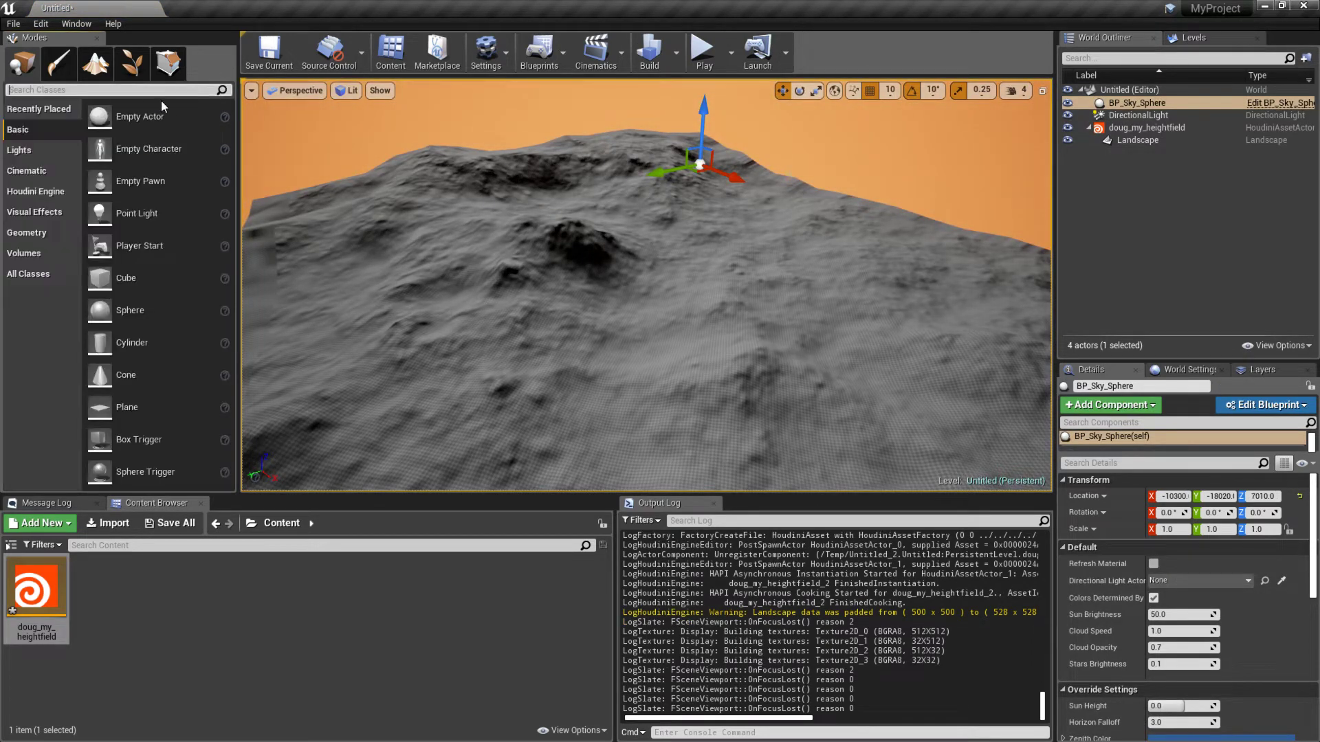
click(131, 91)
text(skyl)
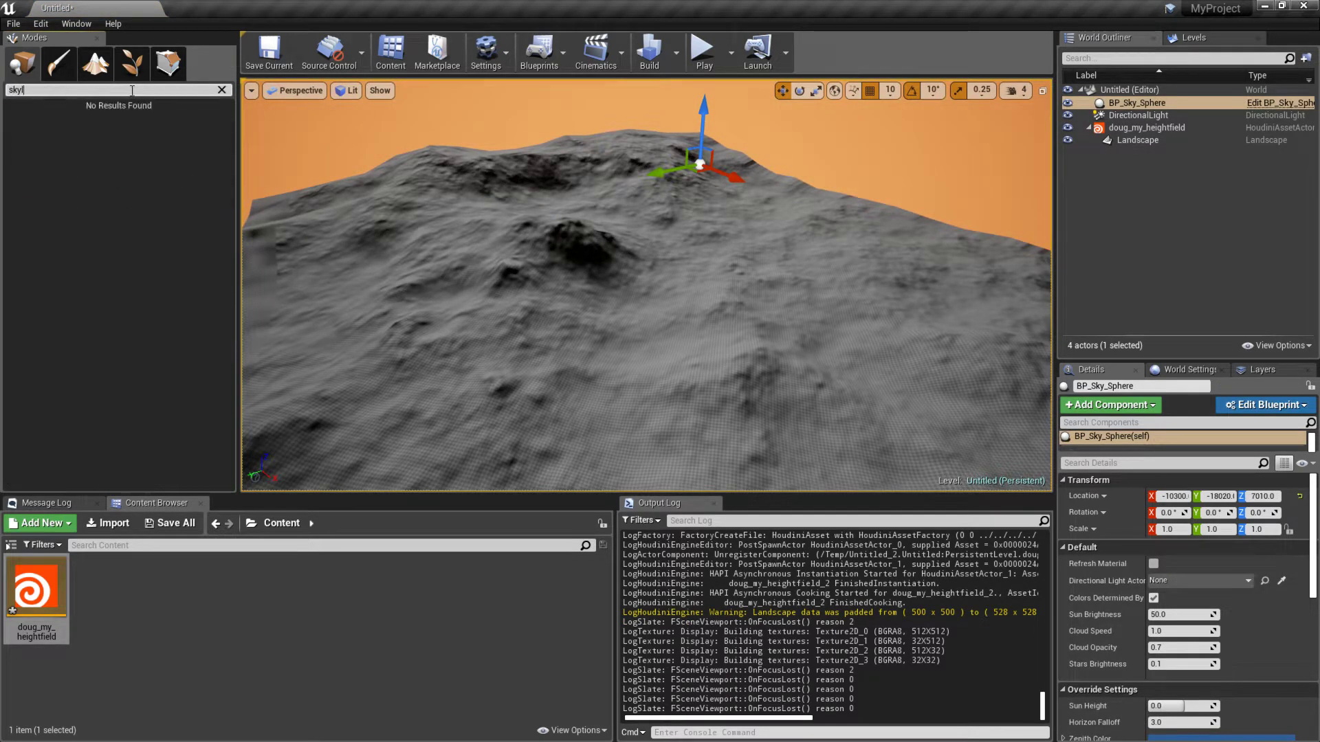
key(BackSpace)
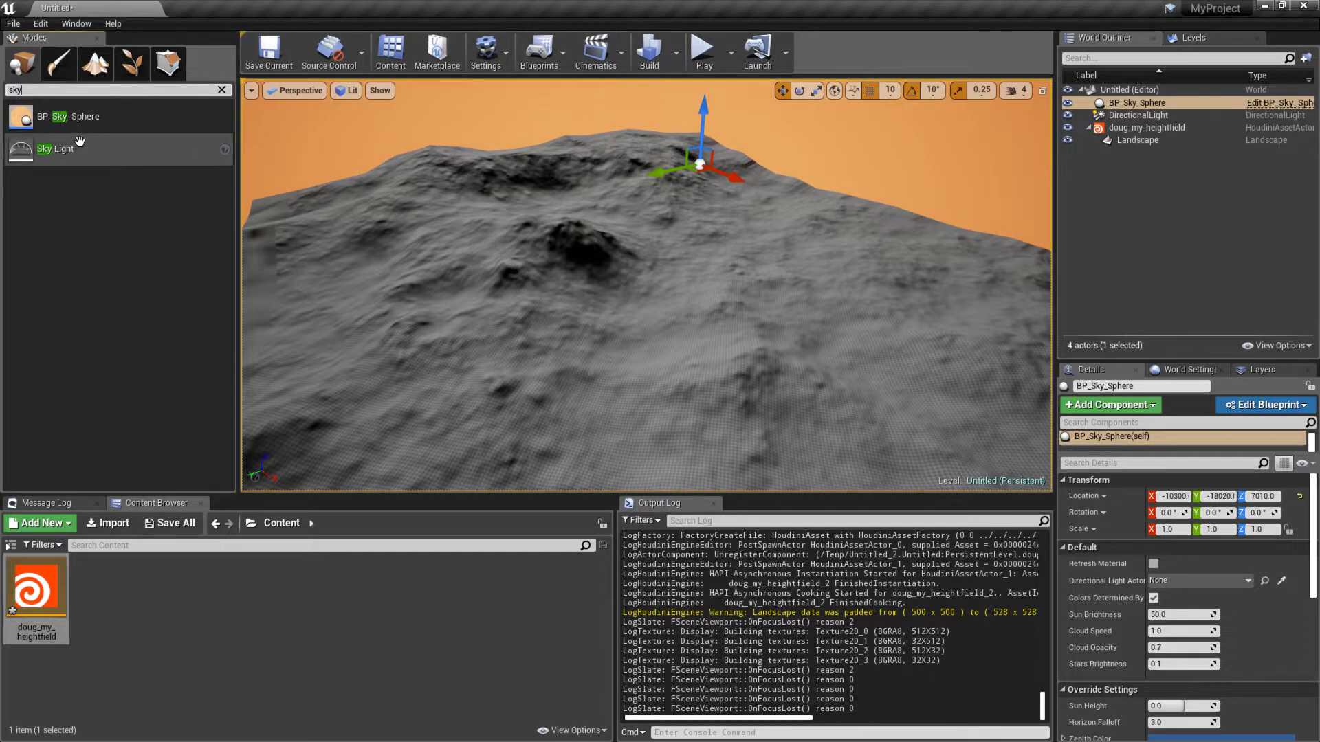
drag(55, 149, 601, 227)
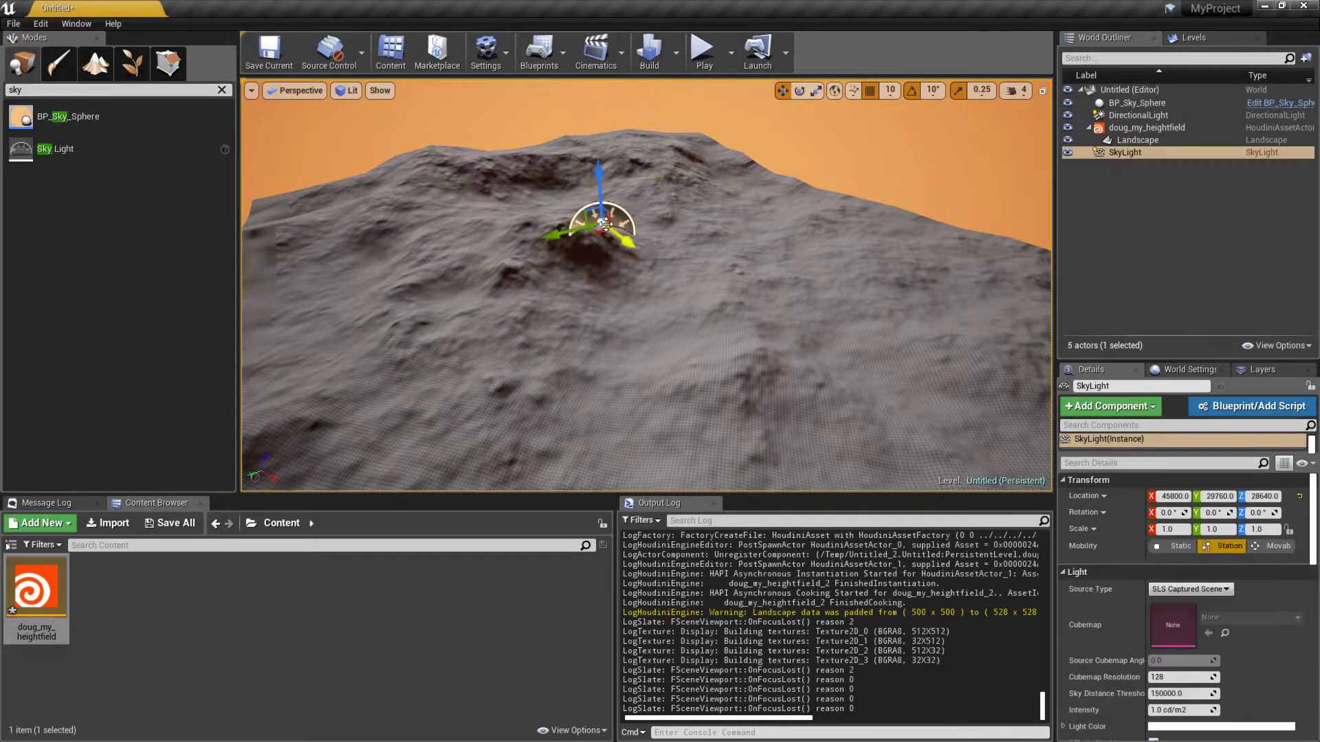
- Set the mobility of the SkyLight and the DirectionalLight to Movable
click(1133, 106)
click(1137, 114)
ctrl+click(1135, 150)
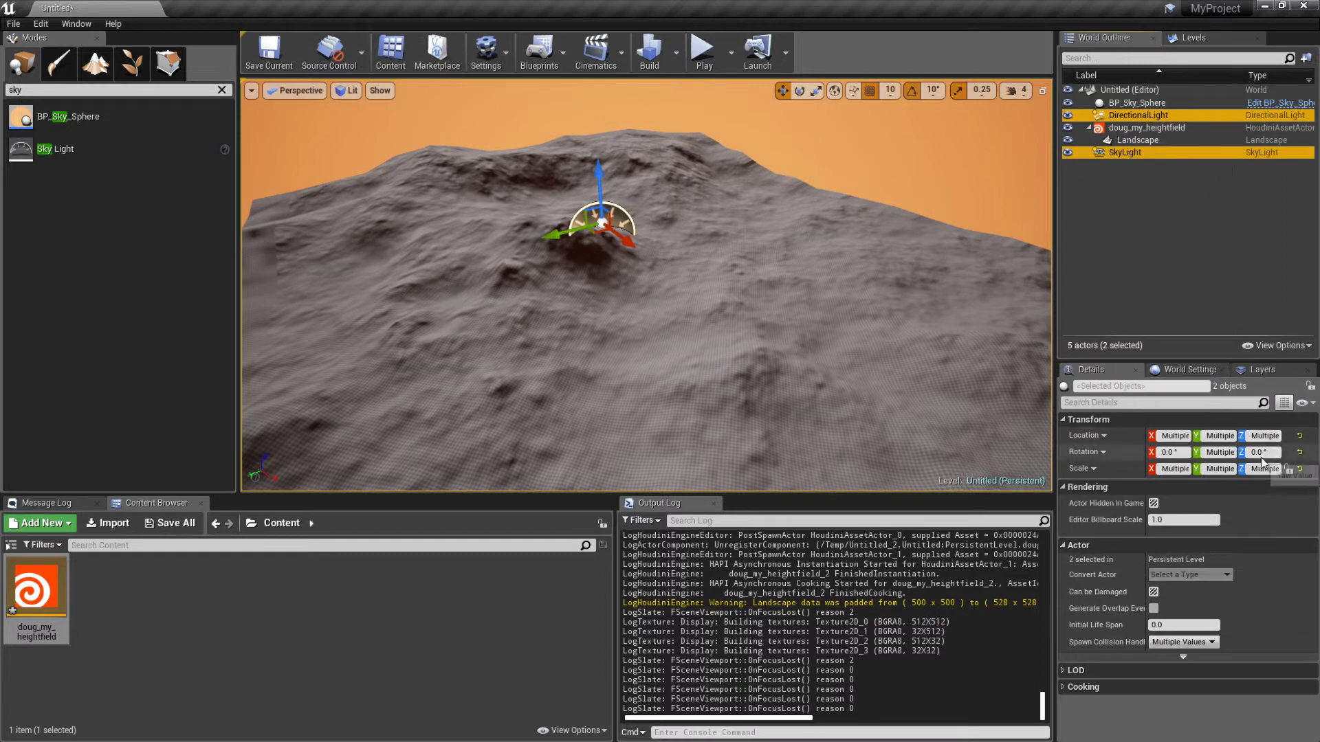
click(1124, 152)
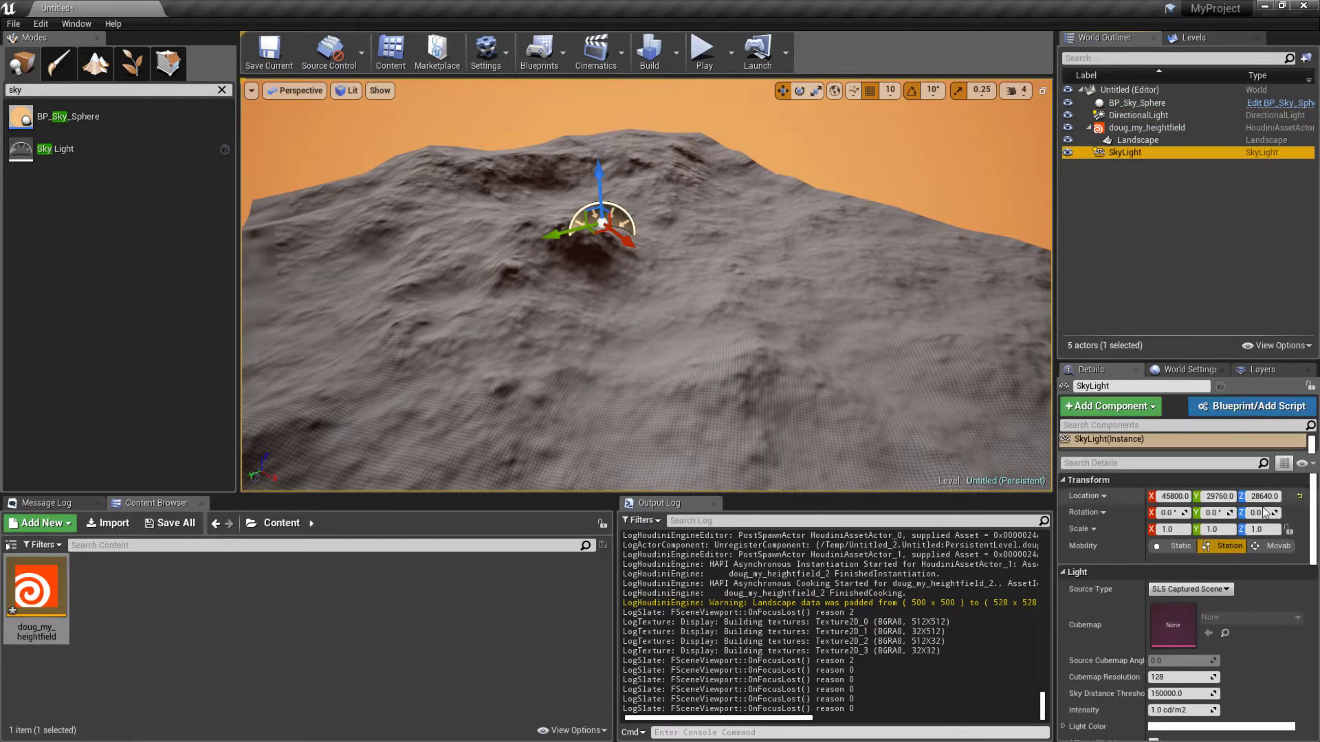
click(1146, 117)
click(1289, 545)
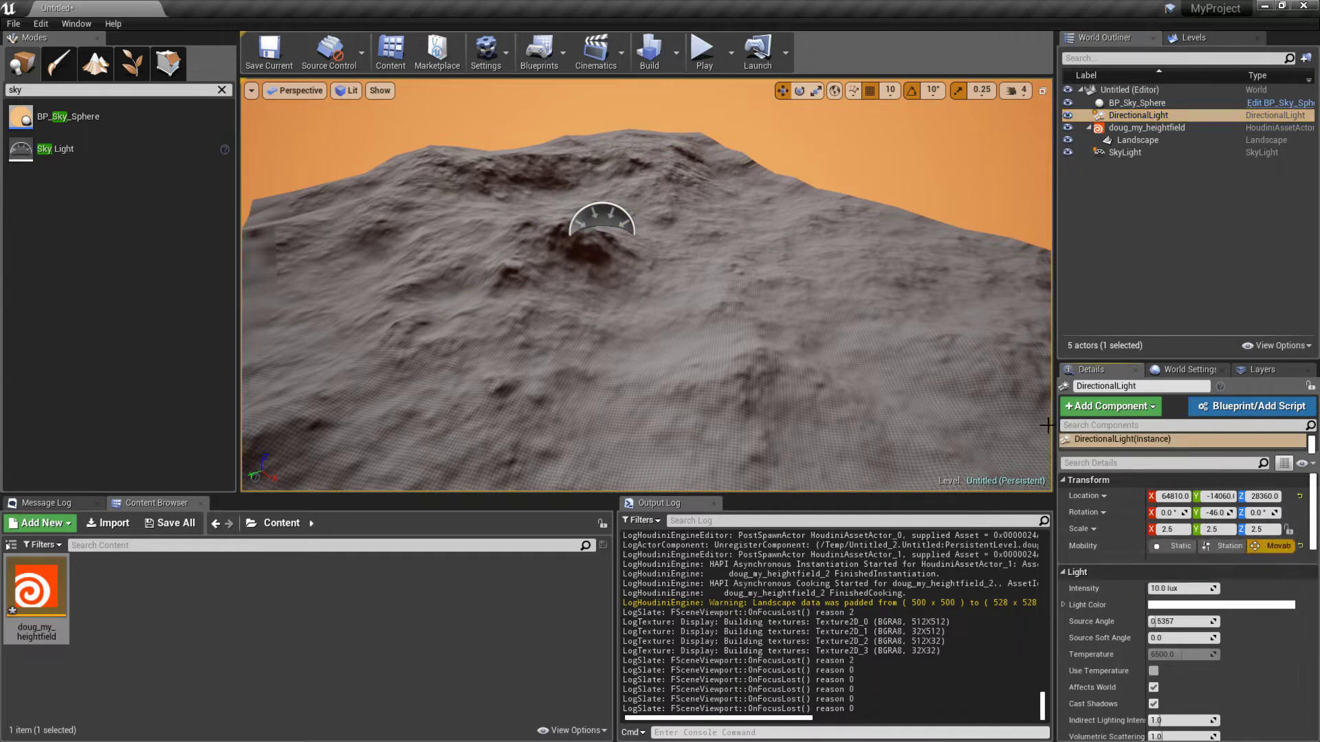
- Assign the DirectionalLight as the Directional Light Actor of BP_Sky_Sphere and inspect the relit terrain
click(1137, 103)
scroll(1186, 558, down, 1)
click(1189, 558)
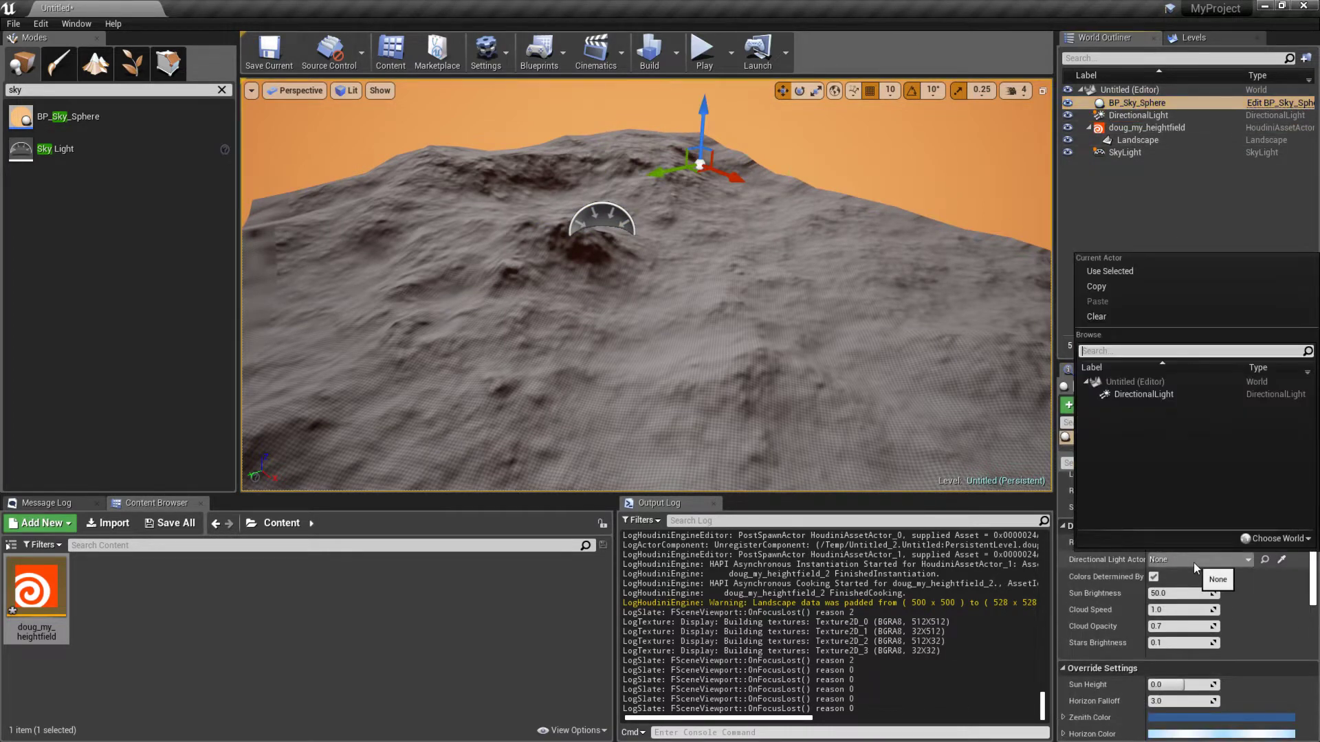
click(1176, 381)
key(w)
right_drag(949, 300, 398, 124)
key(a)
key(s)
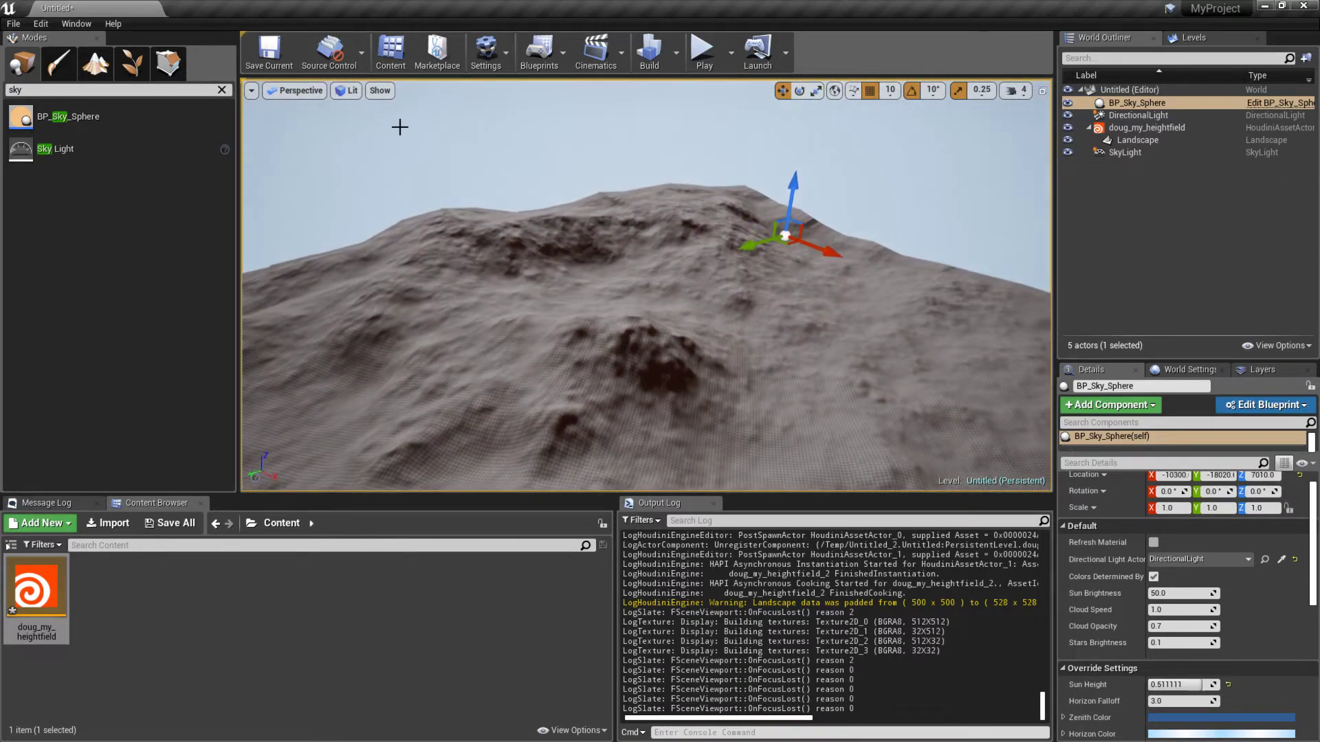
- Save the level as NewMap in the Content folder
click(268, 51)
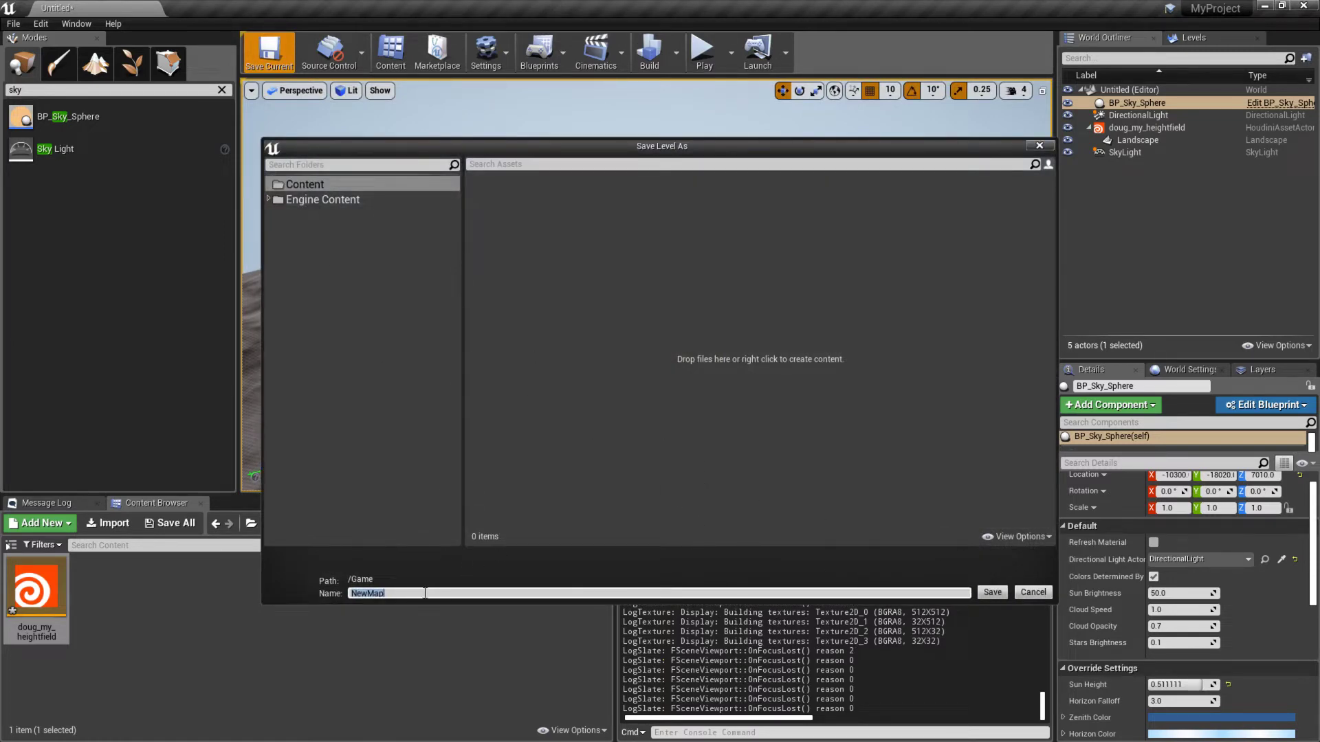
click(992, 592)
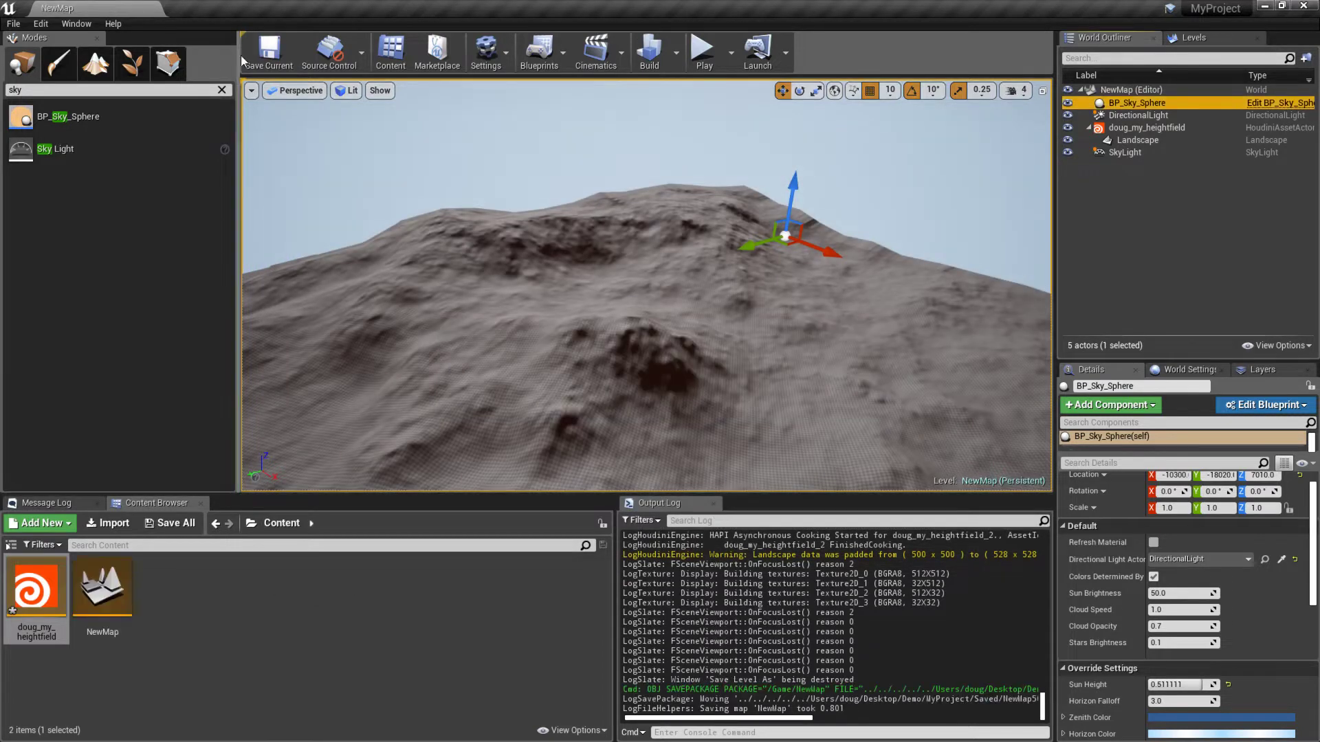
click(269, 52)
mouse_move(555, 273)
right_down()
mouse_move(584, 285)
mouse_move(549, 277)
right_up()
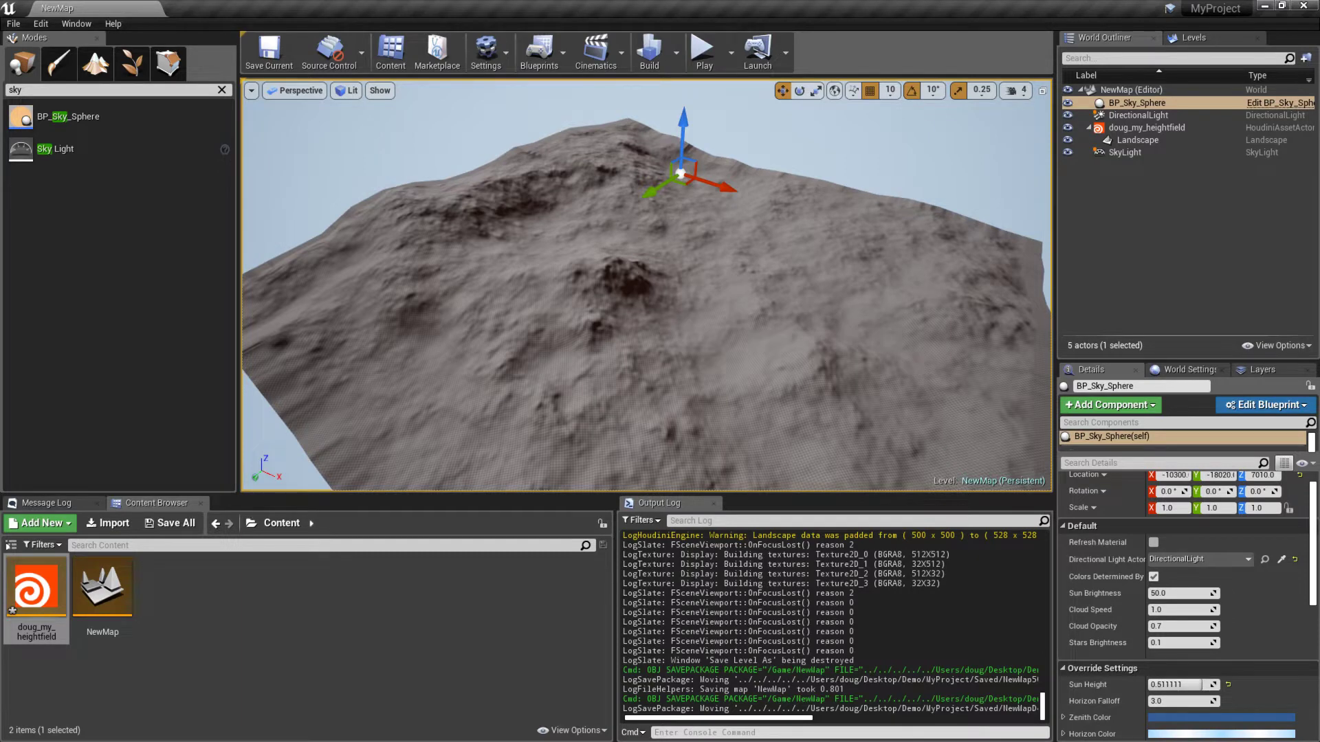
- Switch to Houdini and open the network inside the My_Heightfield asset
right_drag(549, 277, 559, 284)
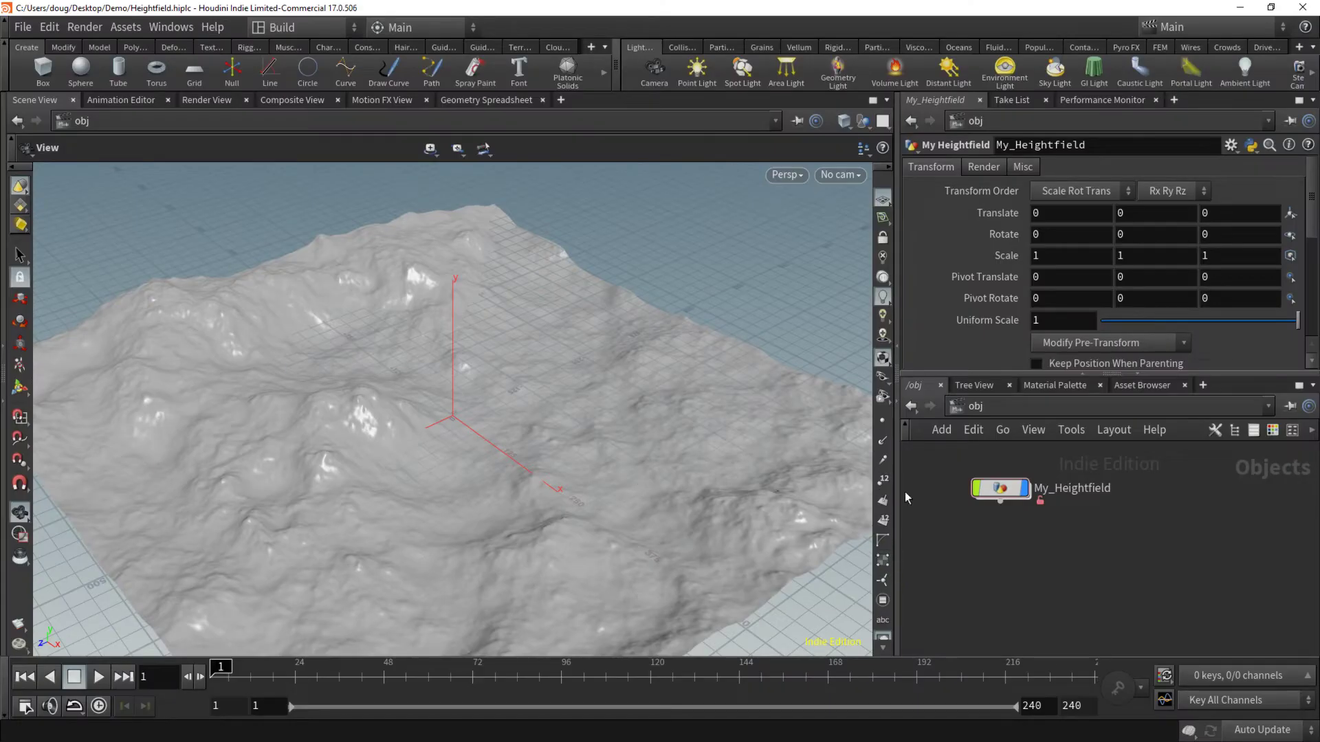
double_click(996, 489)
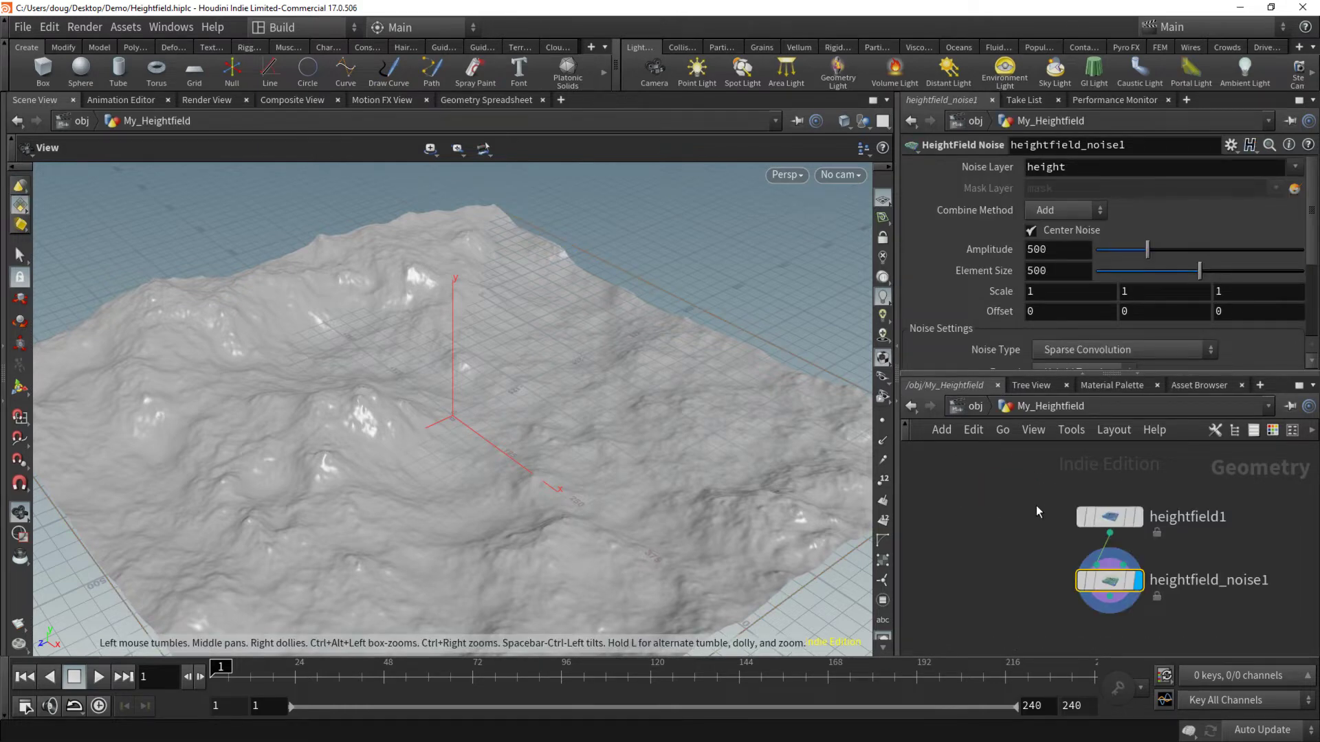
double_click(1119, 586)
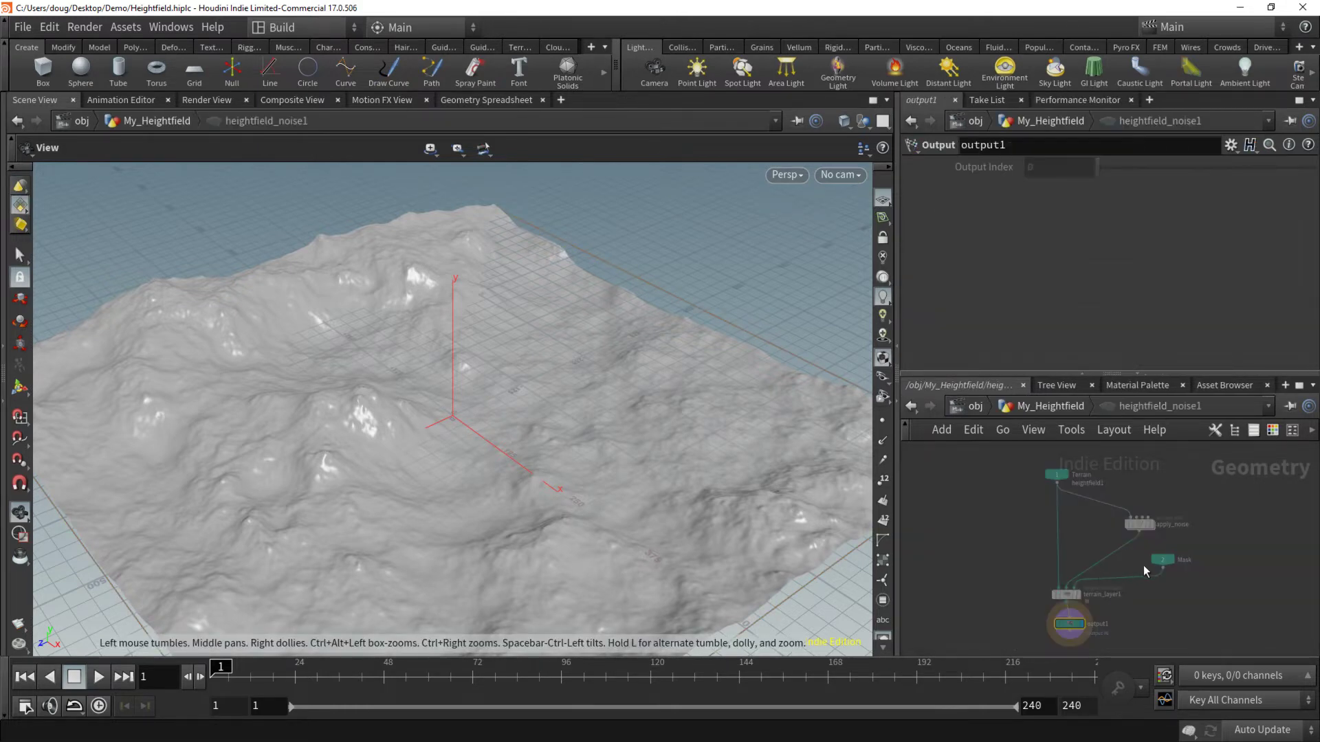
click(1058, 412)
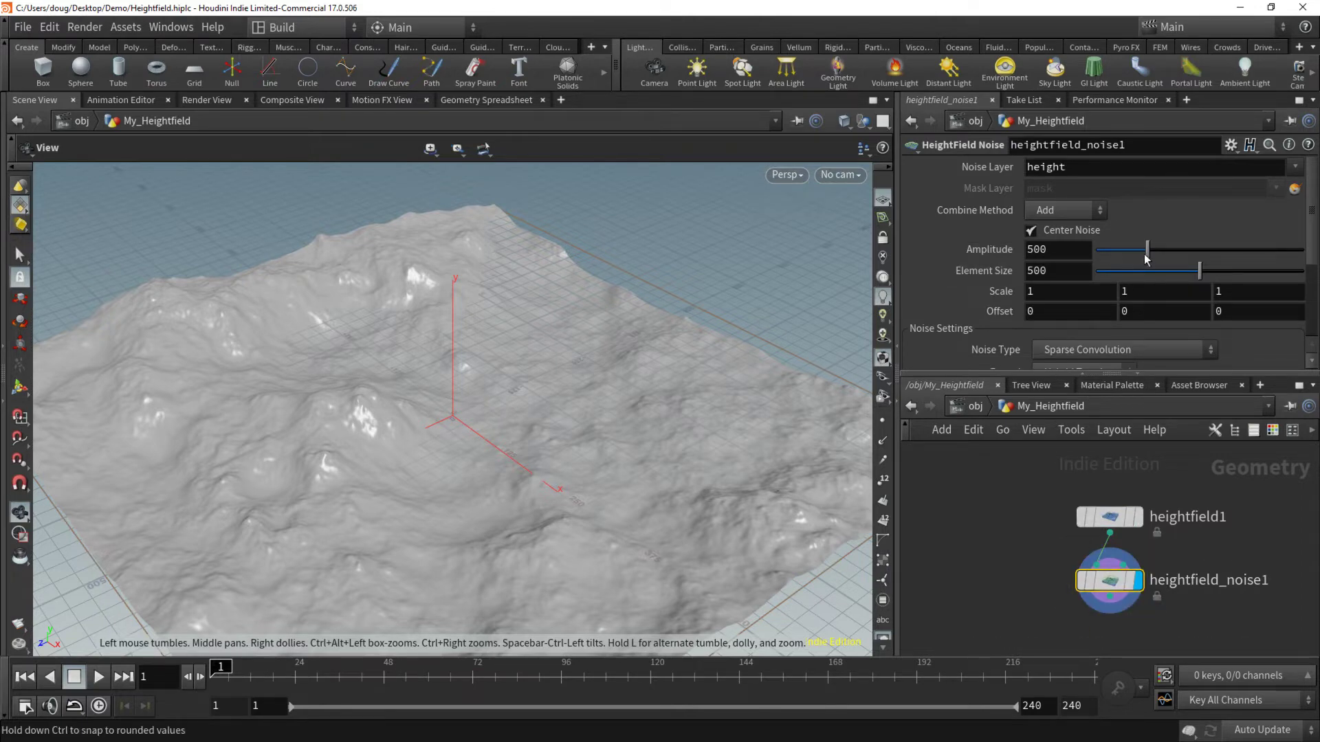
- Try an Amplitude of 525 on the heightfield_noise1 node and restore it to 500
mouse_move(1147, 253)
mouse_down()
mouse_move(1246, 256)
mouse_move(1150, 280)
mouse_up()
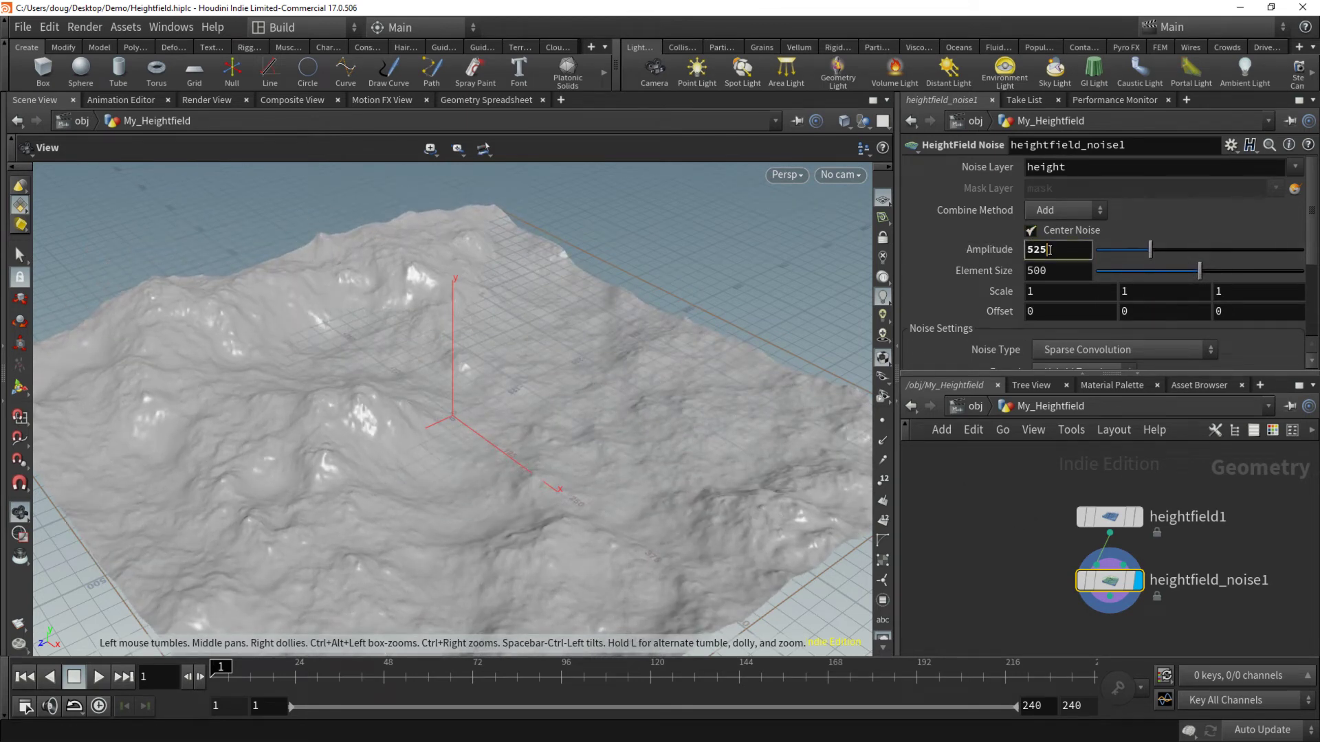
key(Return)
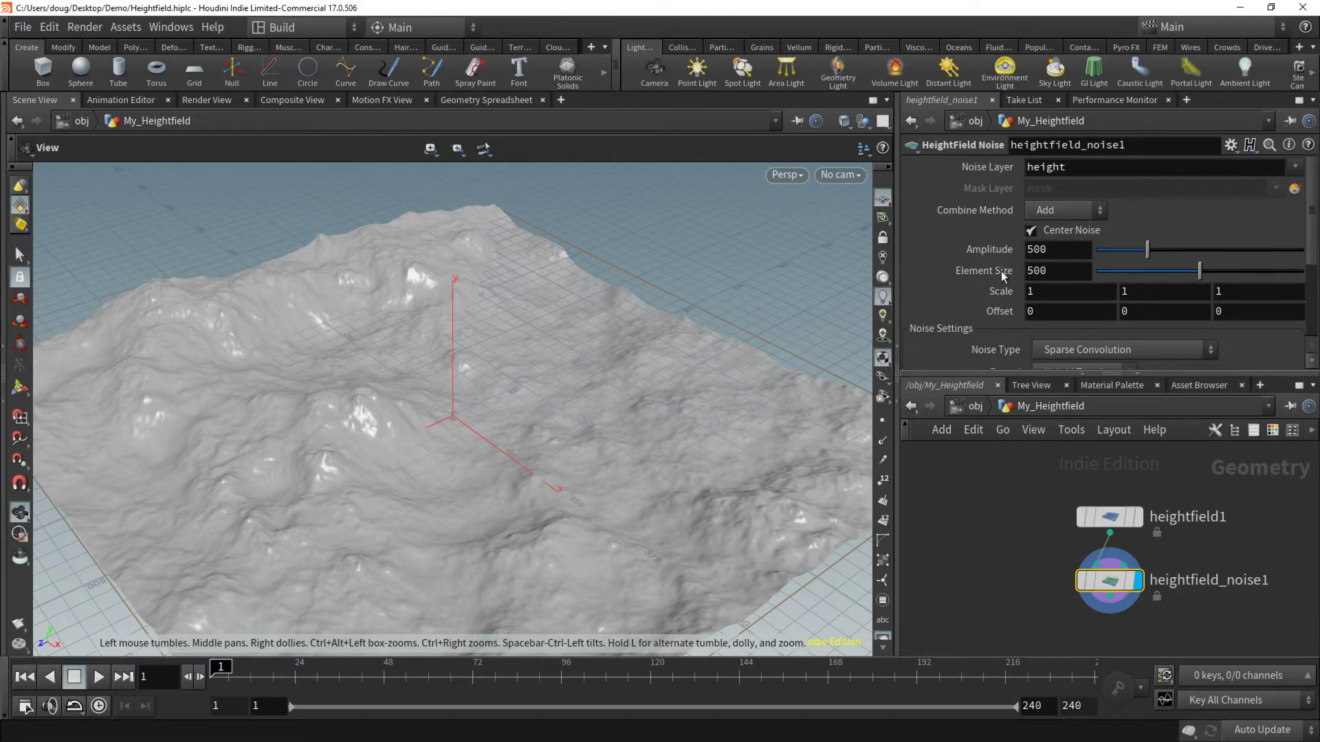
- Open the asset properties of My Heightfield, collapse its existing parameter folders and keep the noise node's parameters in view beside them
click(128, 28)
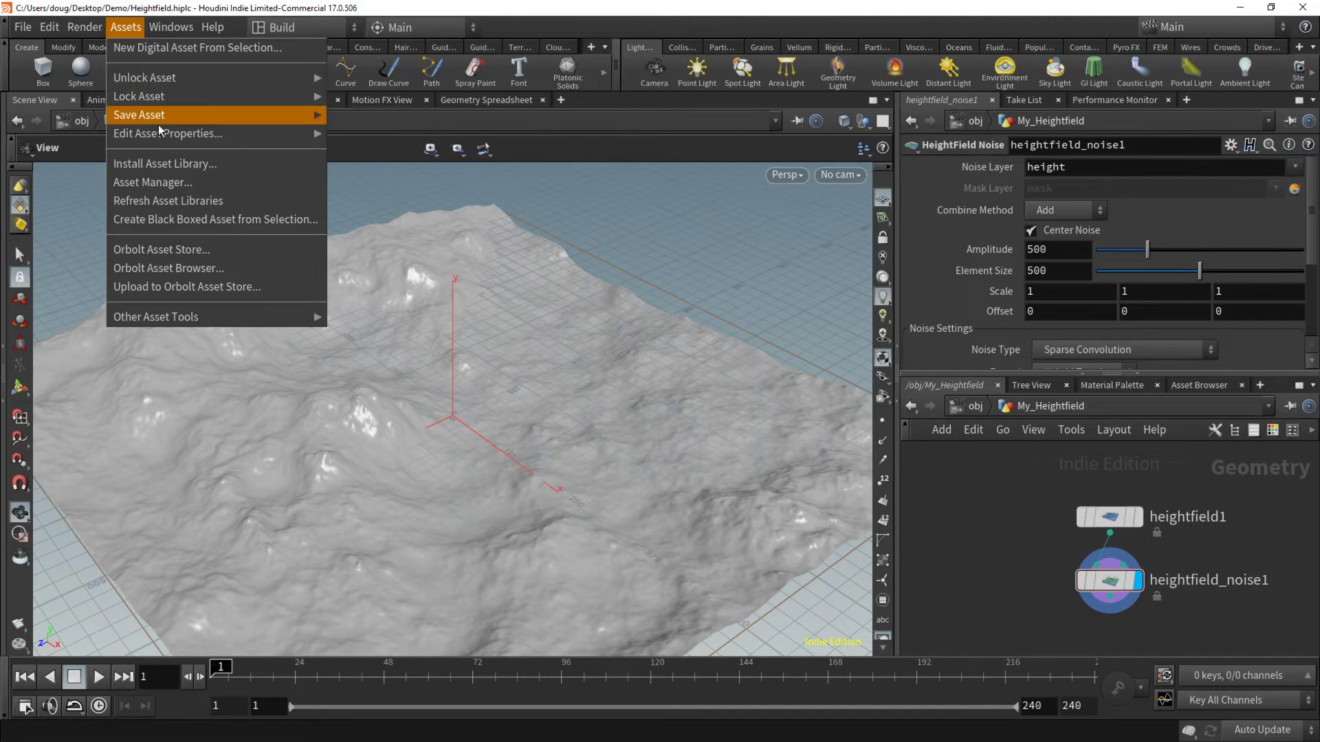
mouse_move(160, 133)
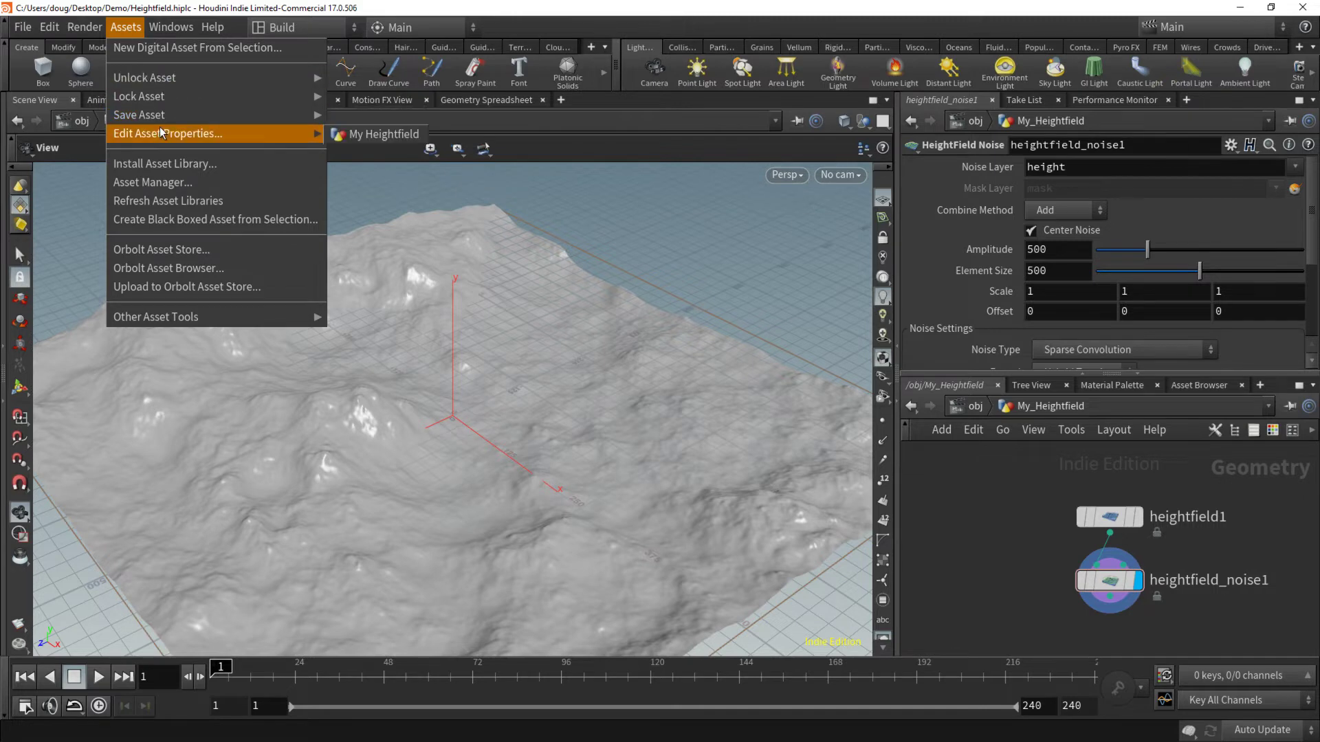
click(374, 134)
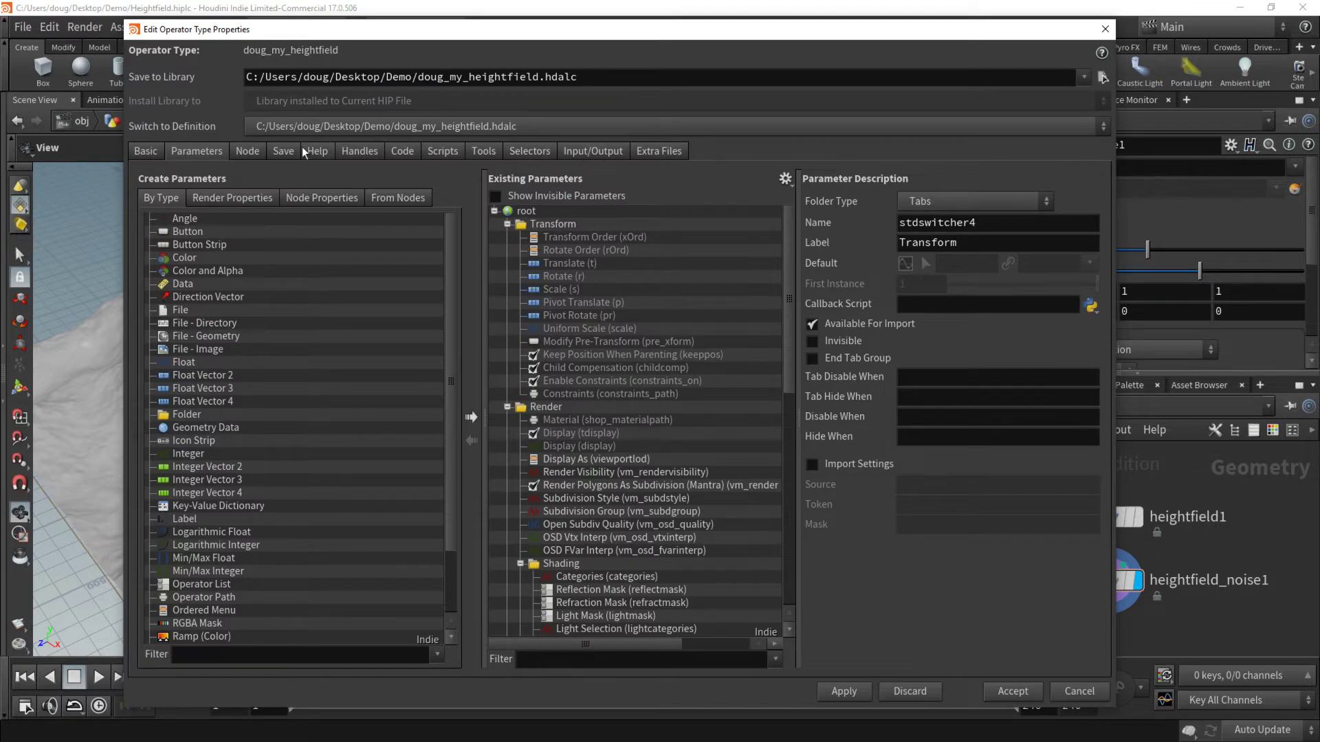
click(508, 224)
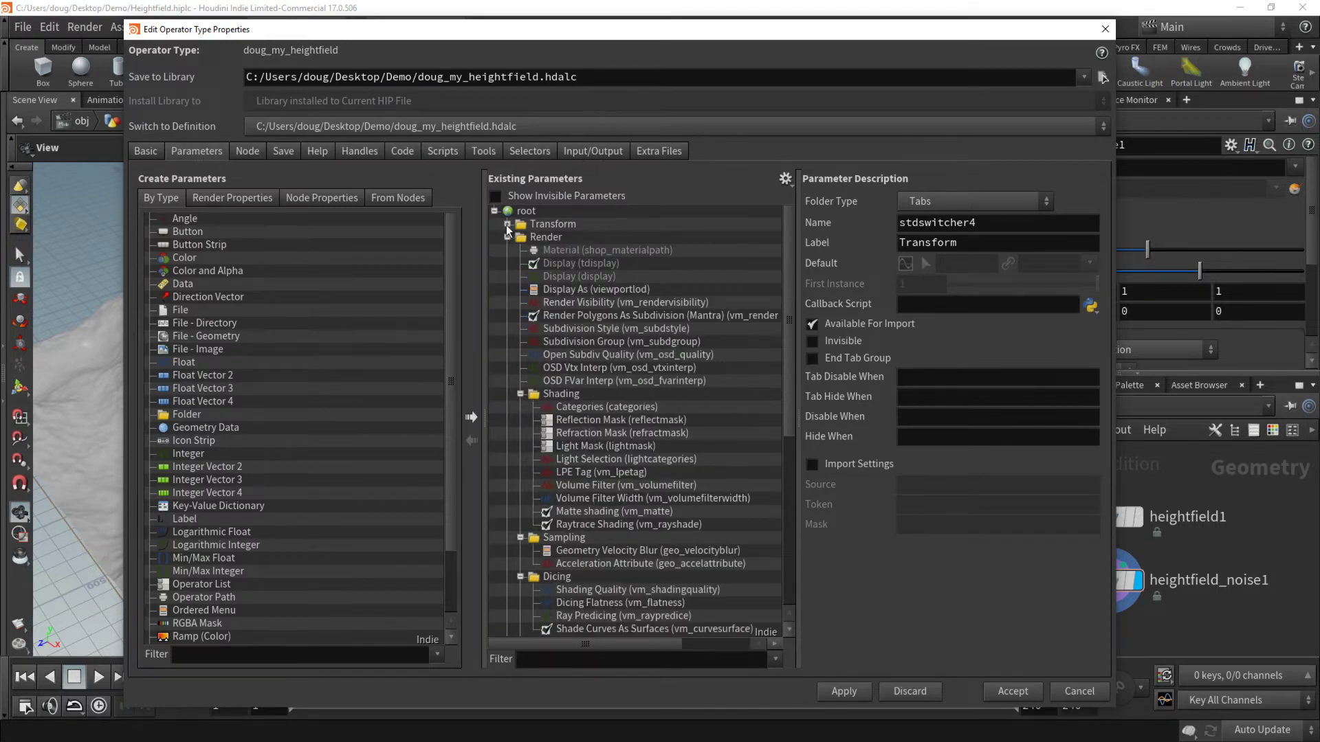
click(507, 238)
click(509, 251)
drag(634, 42, 437, 47)
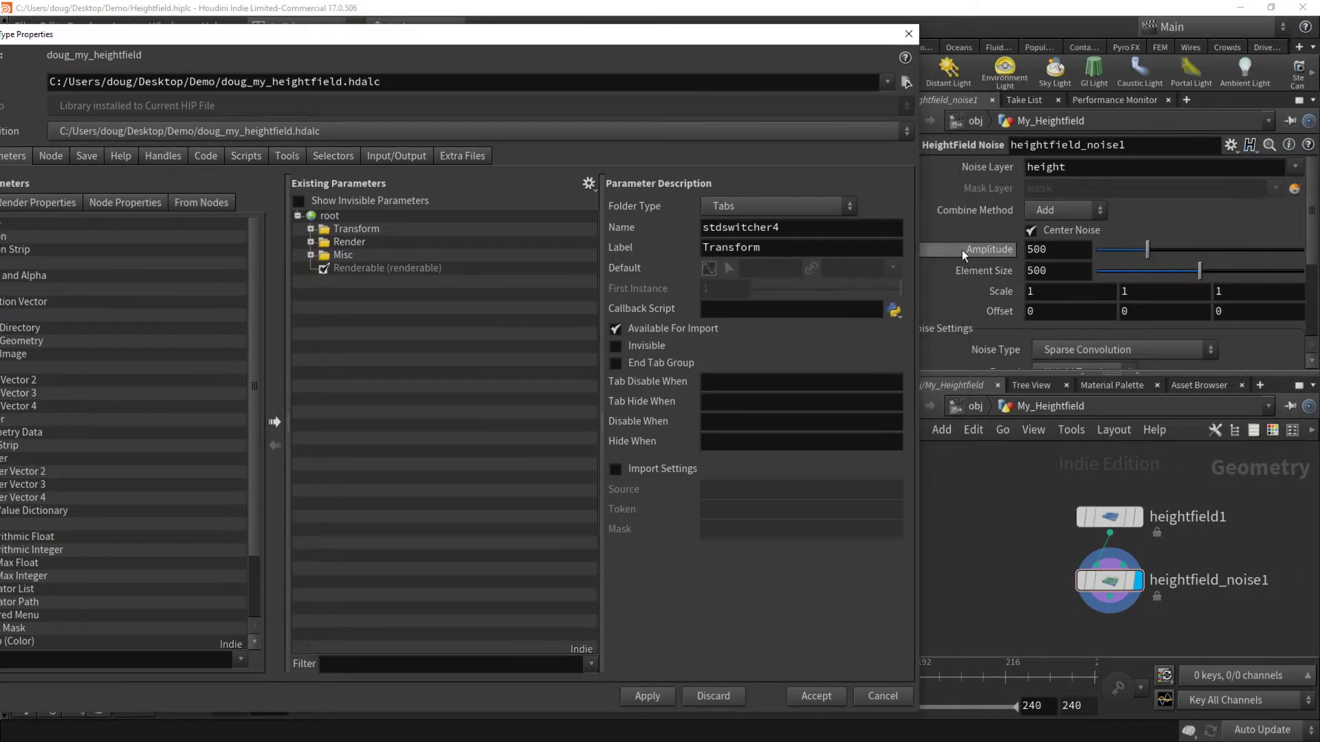
- Add the noise node's Amplitude to the asset's existing parameters and label it Noise Amplitude
drag(989, 250, 371, 303)
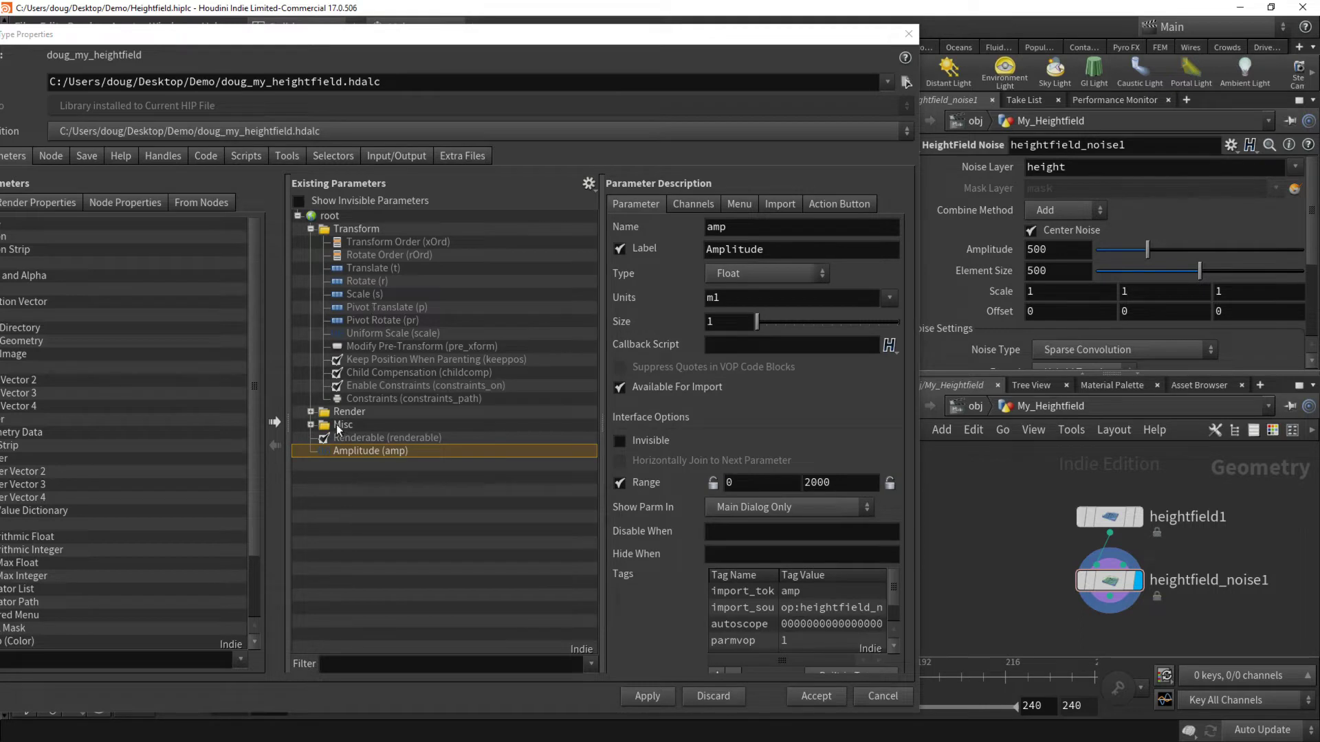
click(310, 229)
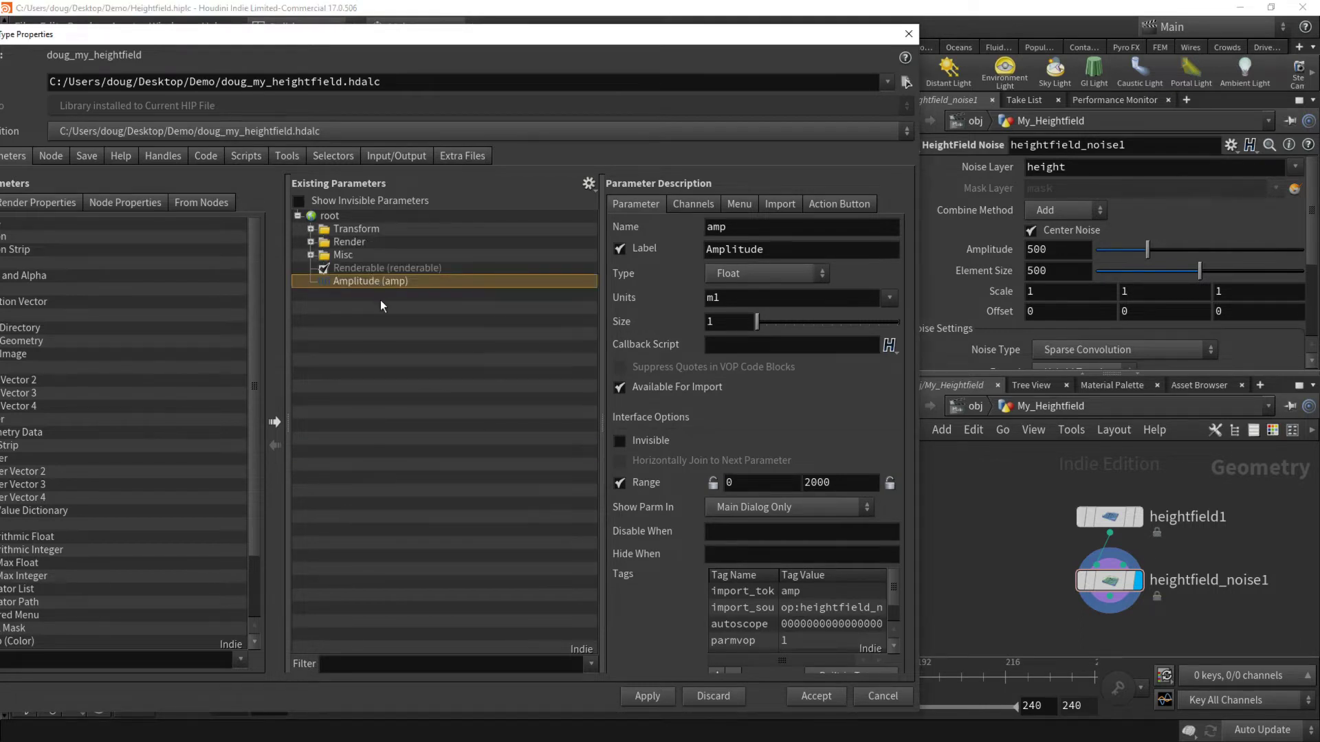
click(380, 277)
click(802, 247)
text(Noise)
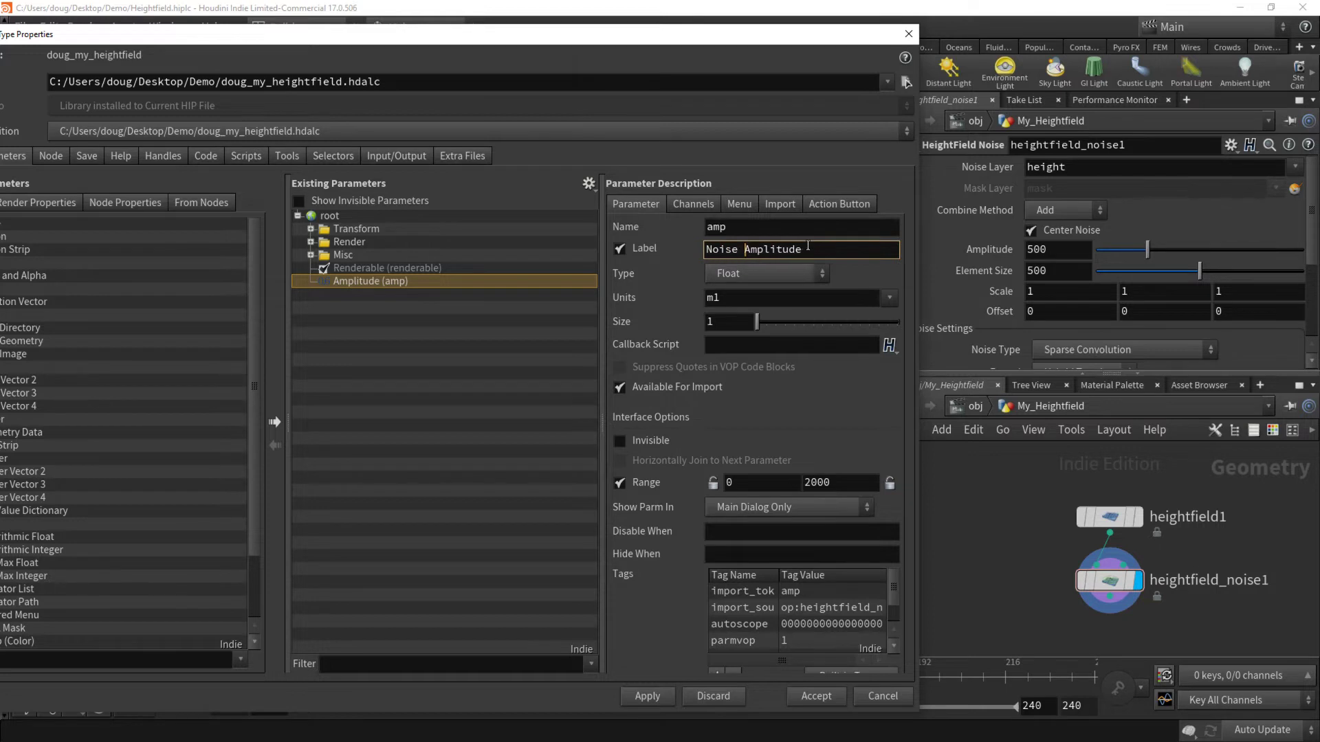
- Add the noise node's Element Size to the asset's existing parameters and label it Noise Element Size
drag(983, 270, 493, 341)
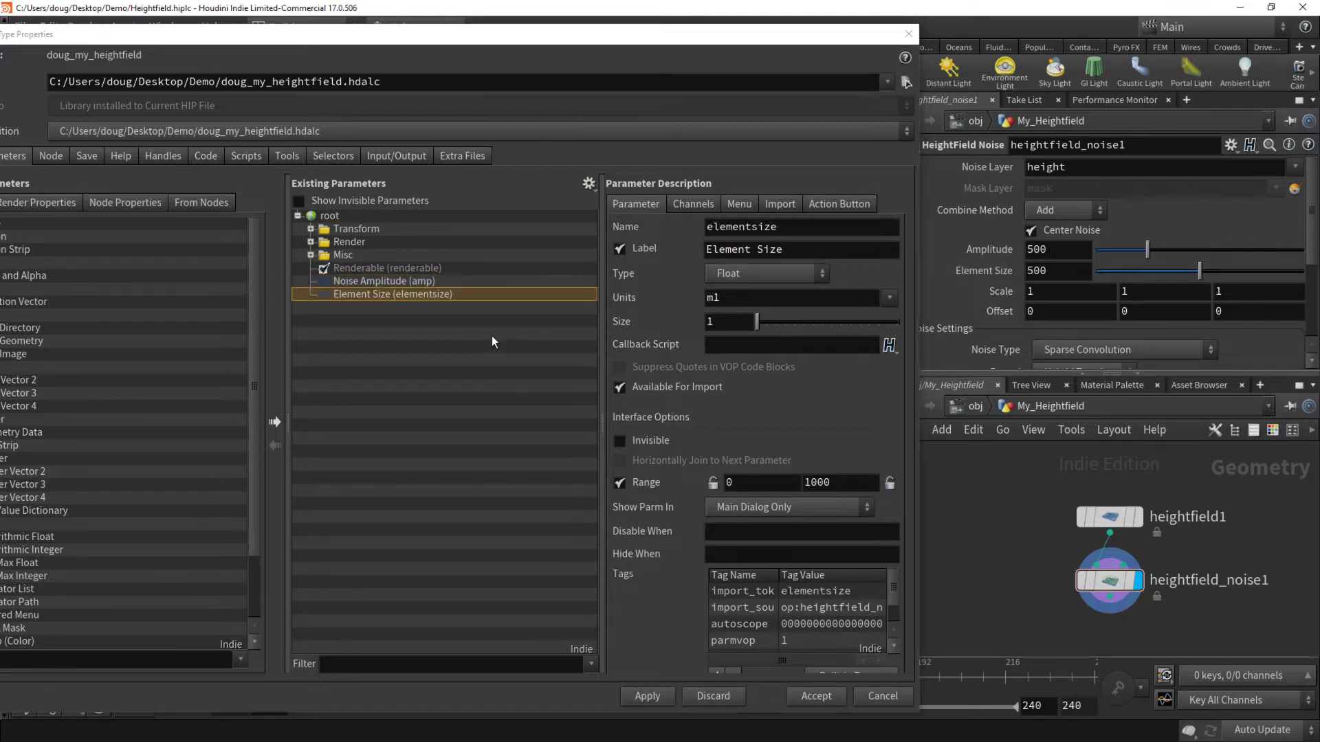
click(758, 249)
text(Noise)
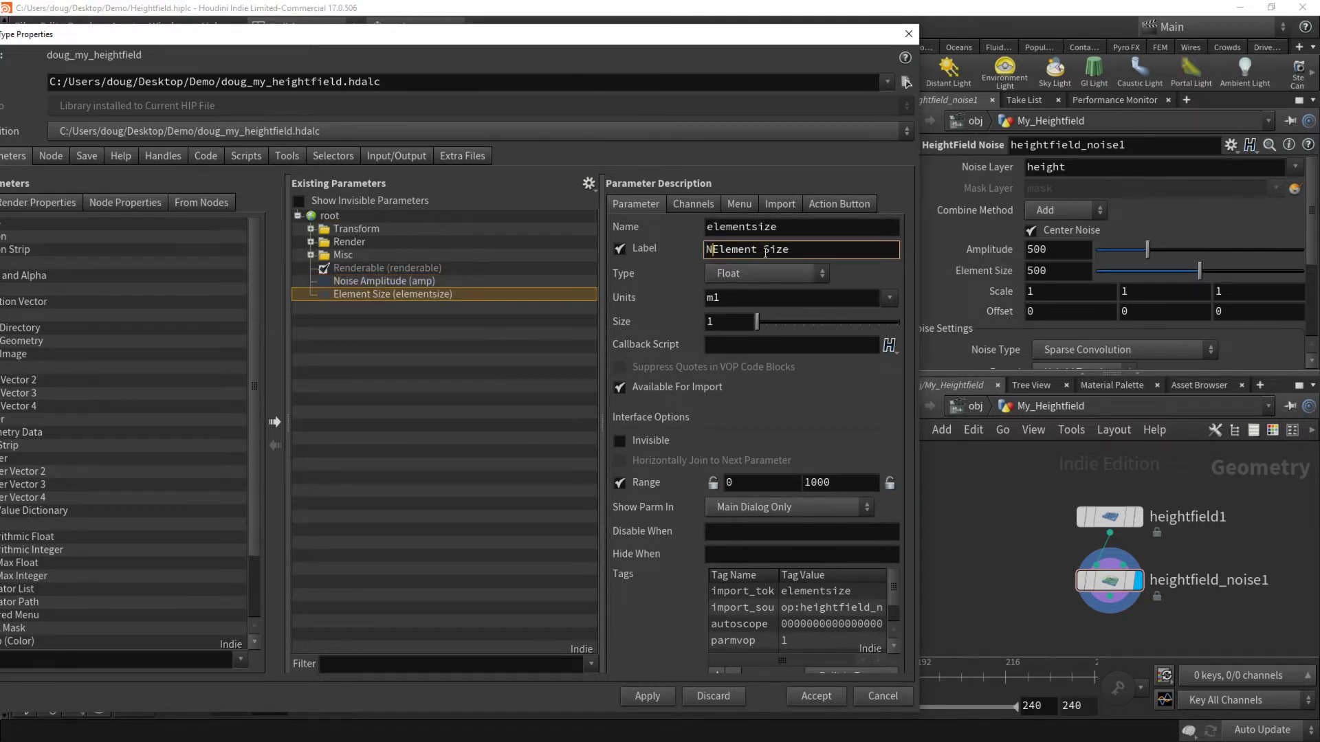
- Accept the changed asset properties and save the My Heightfield asset
click(811, 696)
click(125, 26)
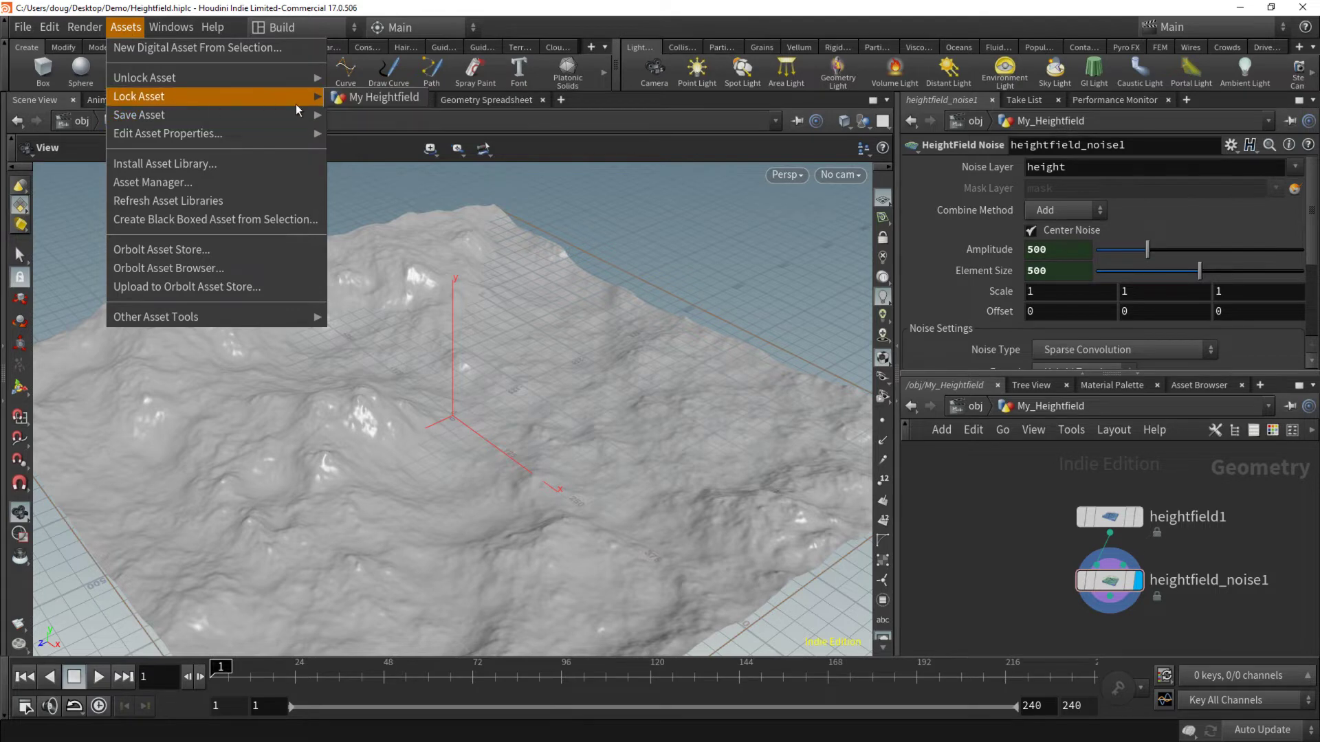
click(350, 121)
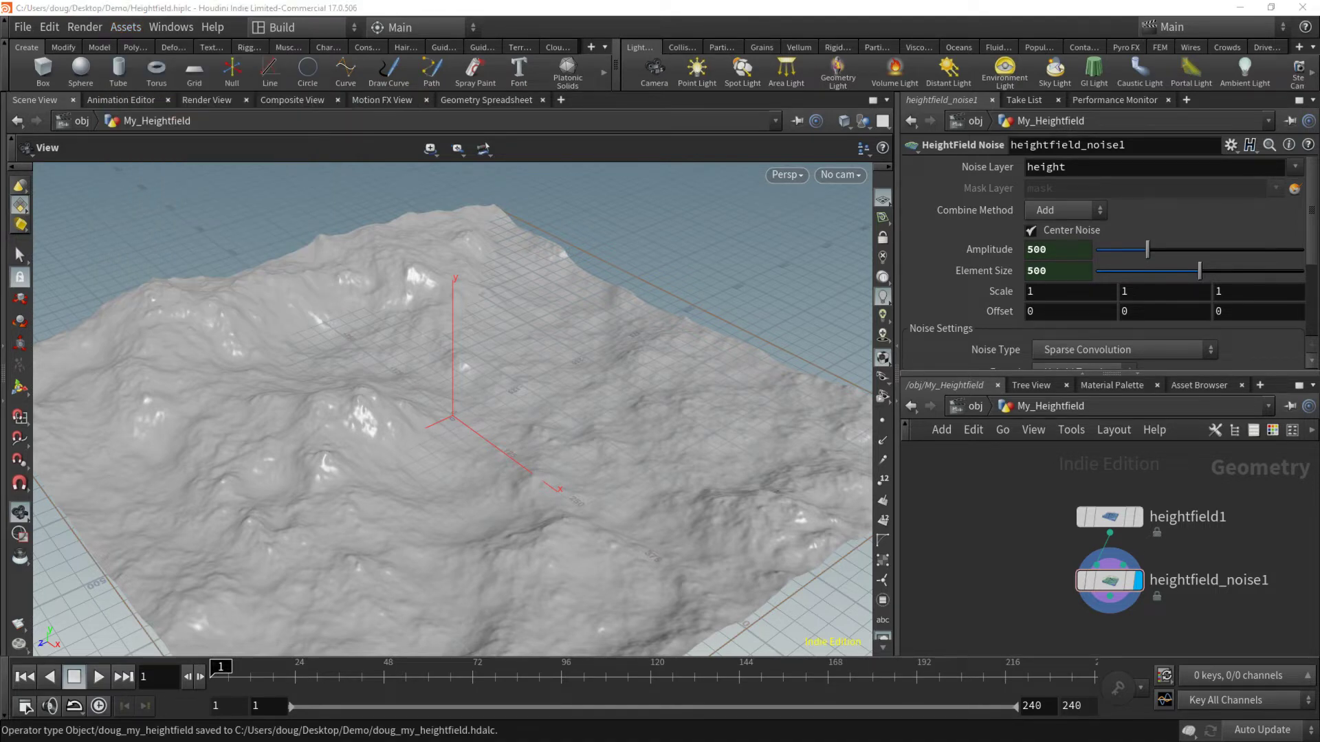
- Switch to Unreal, save the doug_my_heightfield asset in the Content folder and reimport it from its source file
key(alt+Tab)
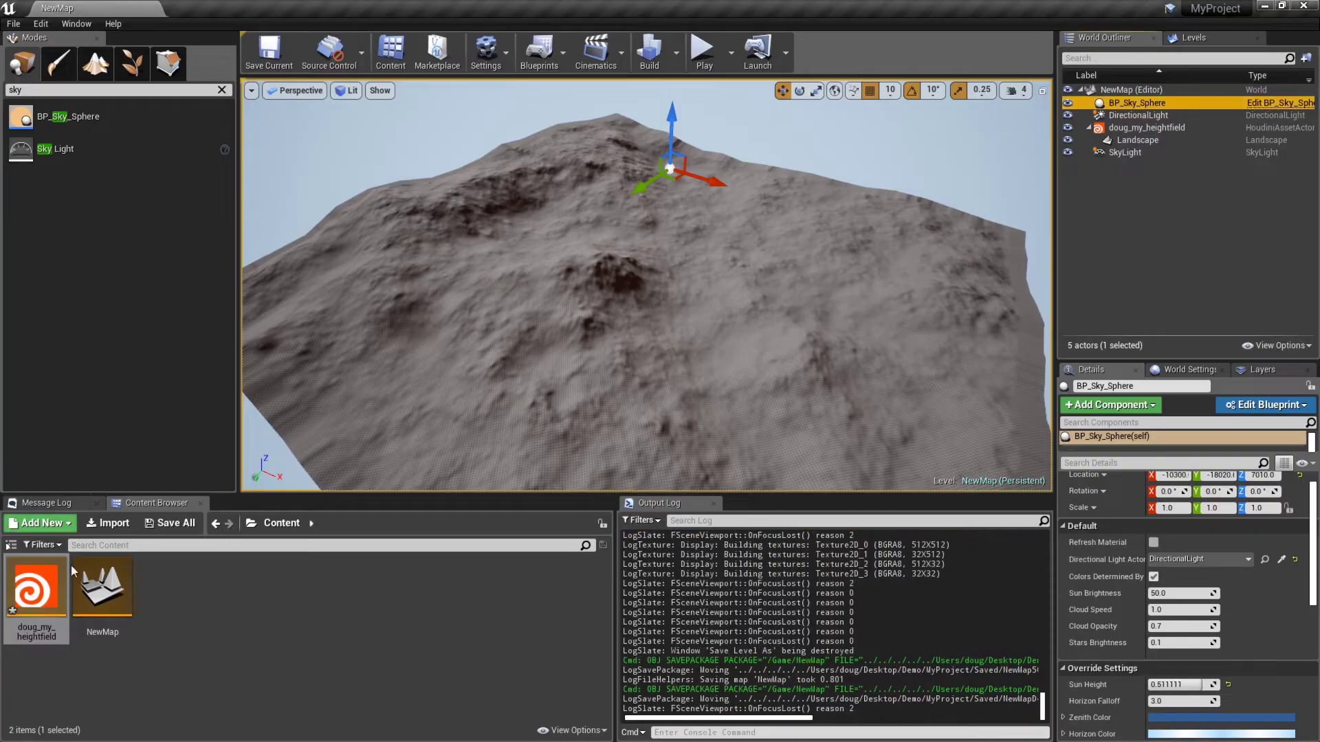
right_click(39, 567)
click(362, 615)
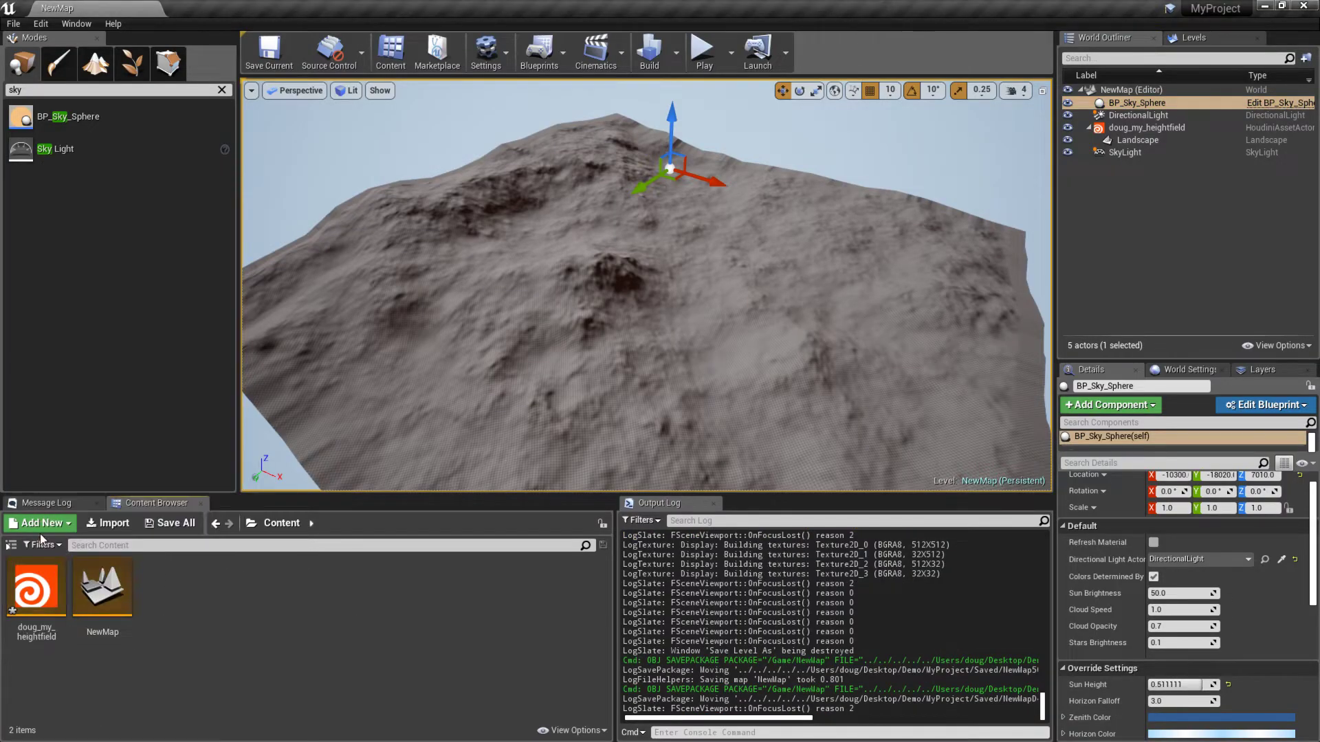
click(173, 524)
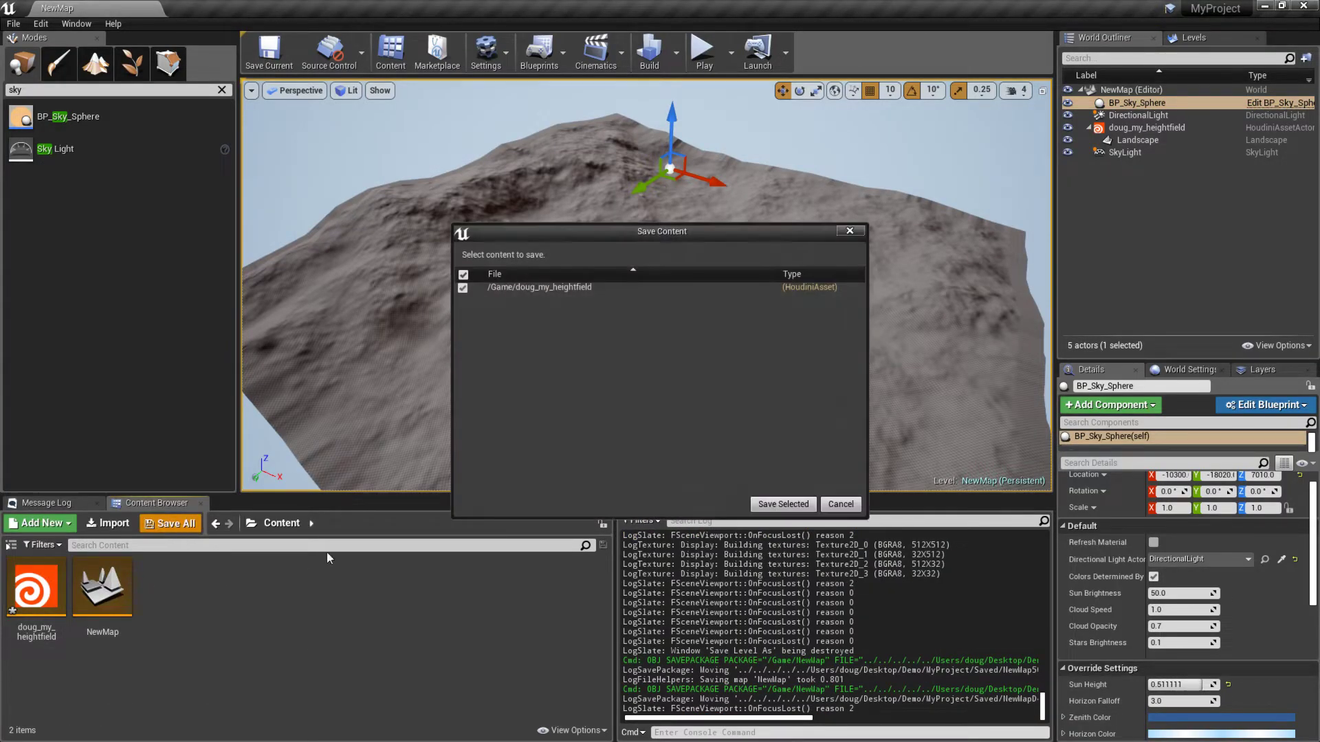
click(776, 506)
right_click(47, 575)
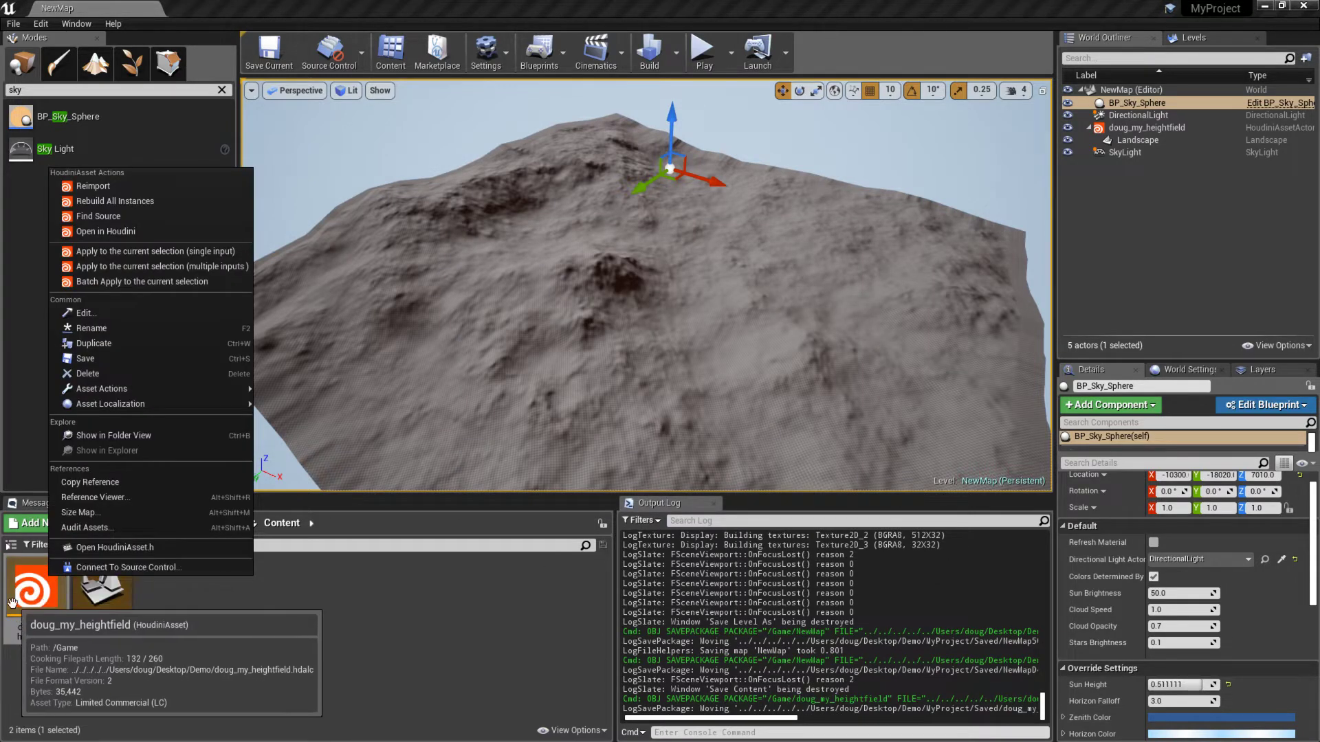
click(135, 199)
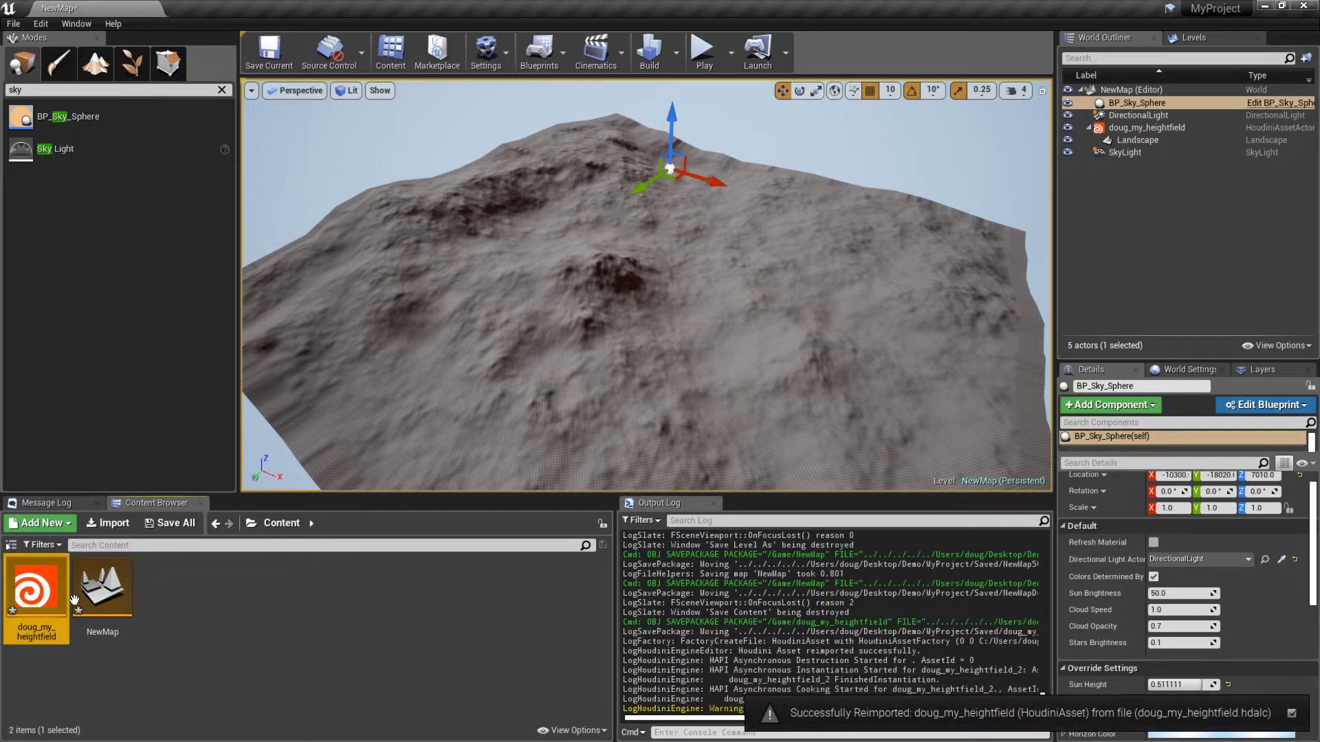
- Set the Noise Amplitude of the doug_my_heightfield actor to 1000 m
click(1145, 128)
key(f)
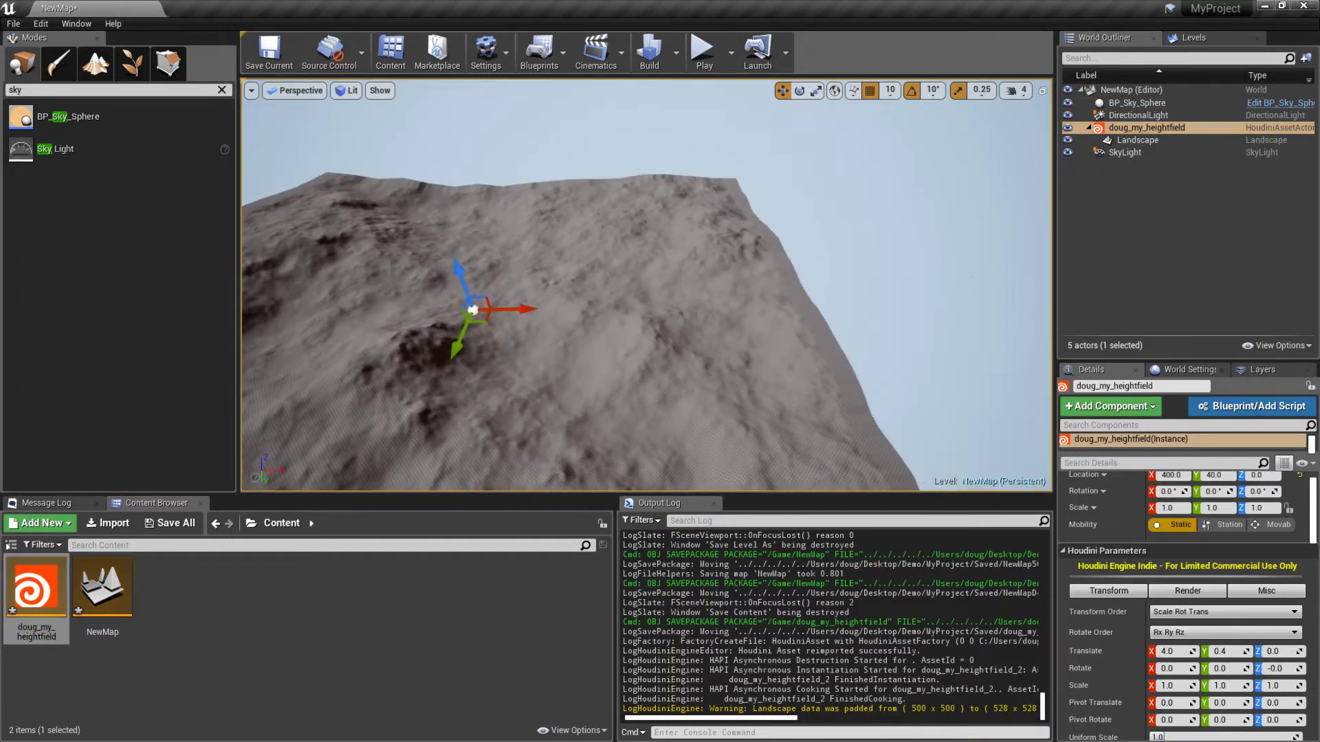
scroll(1167, 572, down, 4)
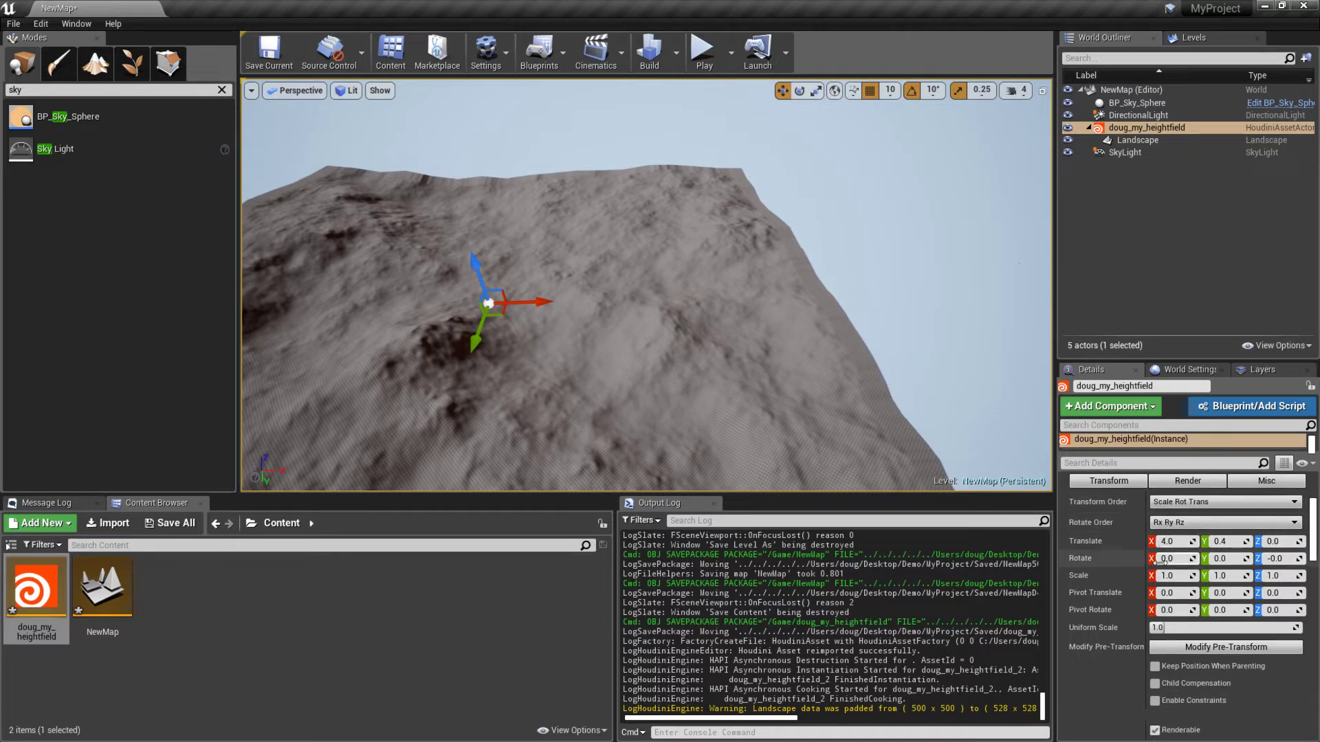
scroll(1167, 572, down, 5)
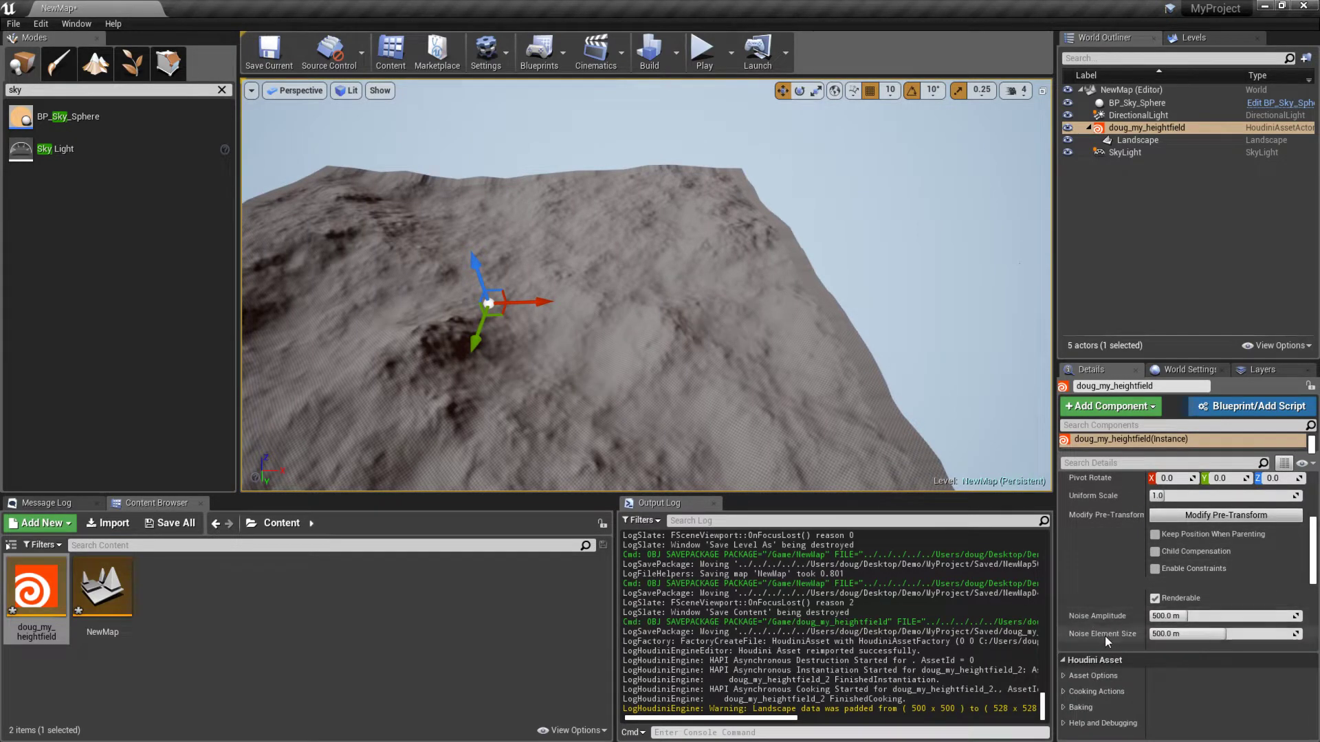
click(1195, 615)
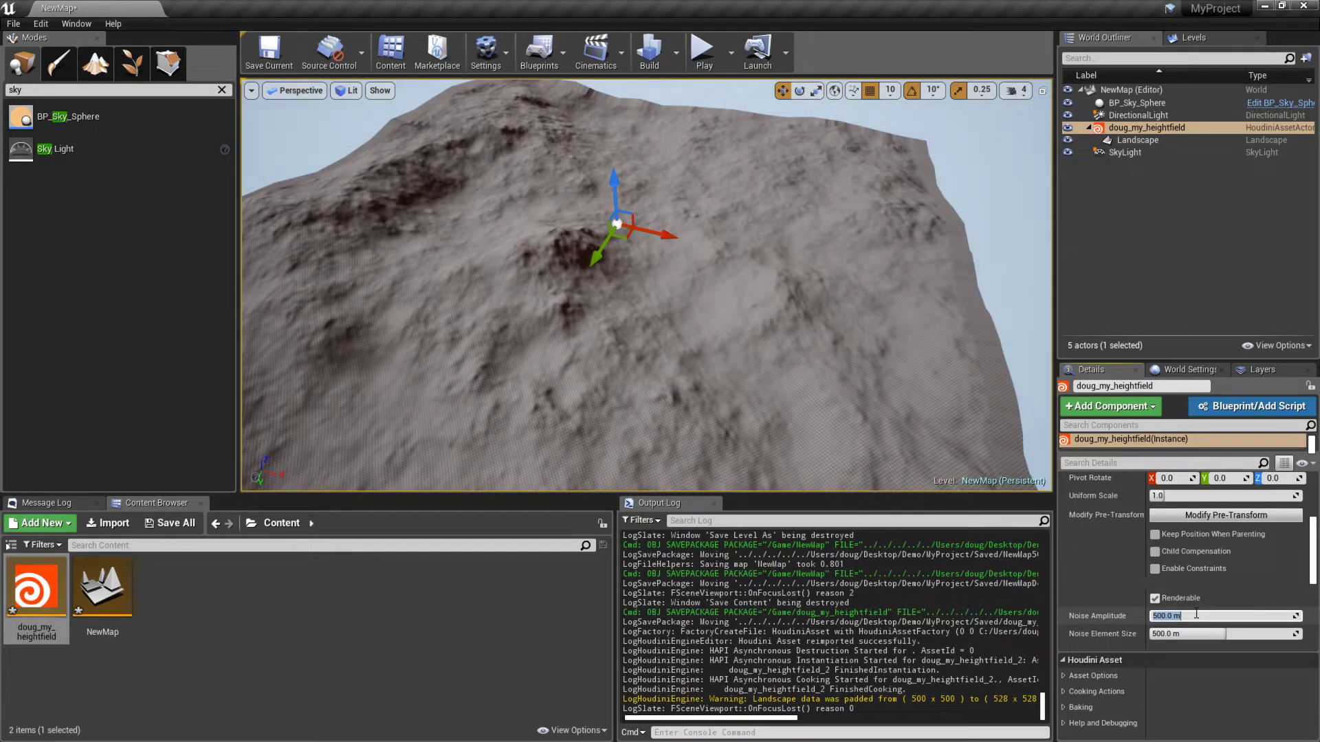
key(Return)
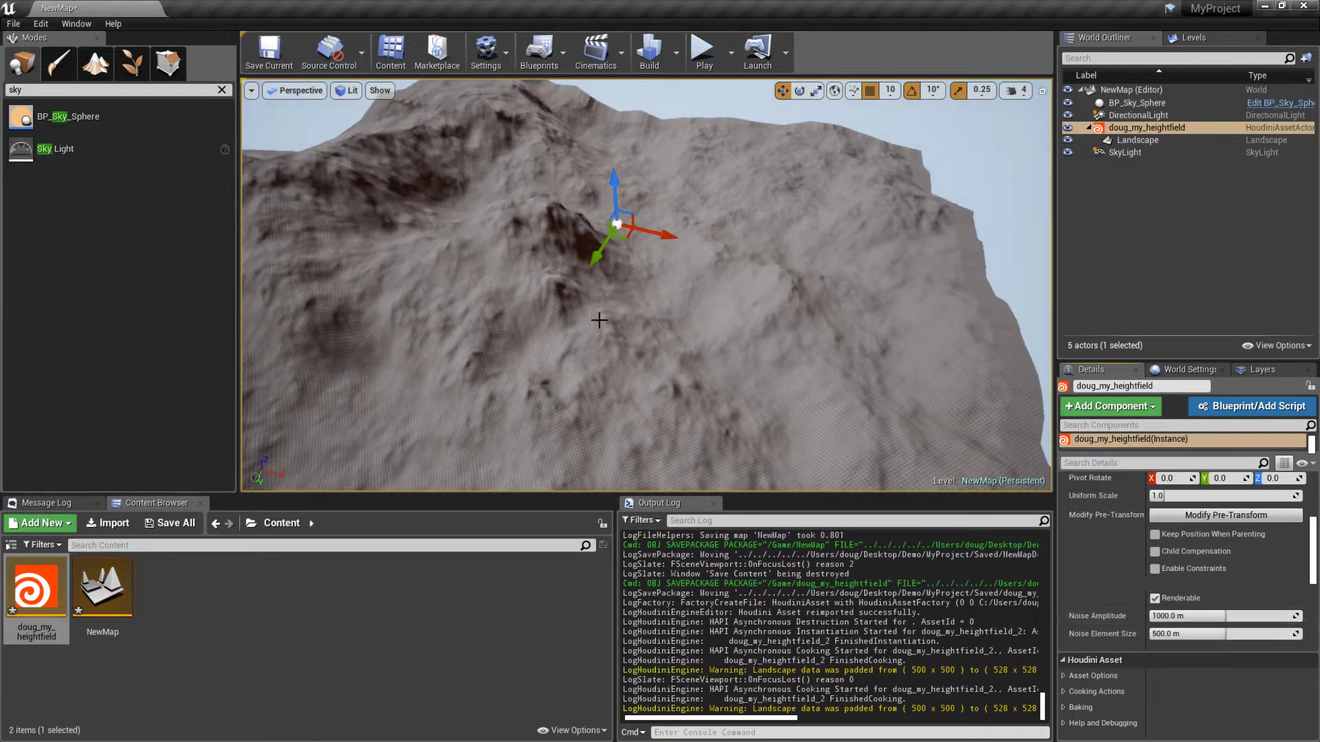
- Raise the terrain's Noise Amplitude to 3000 m
right_drag(598, 318, 539, 275)
click(1183, 616)
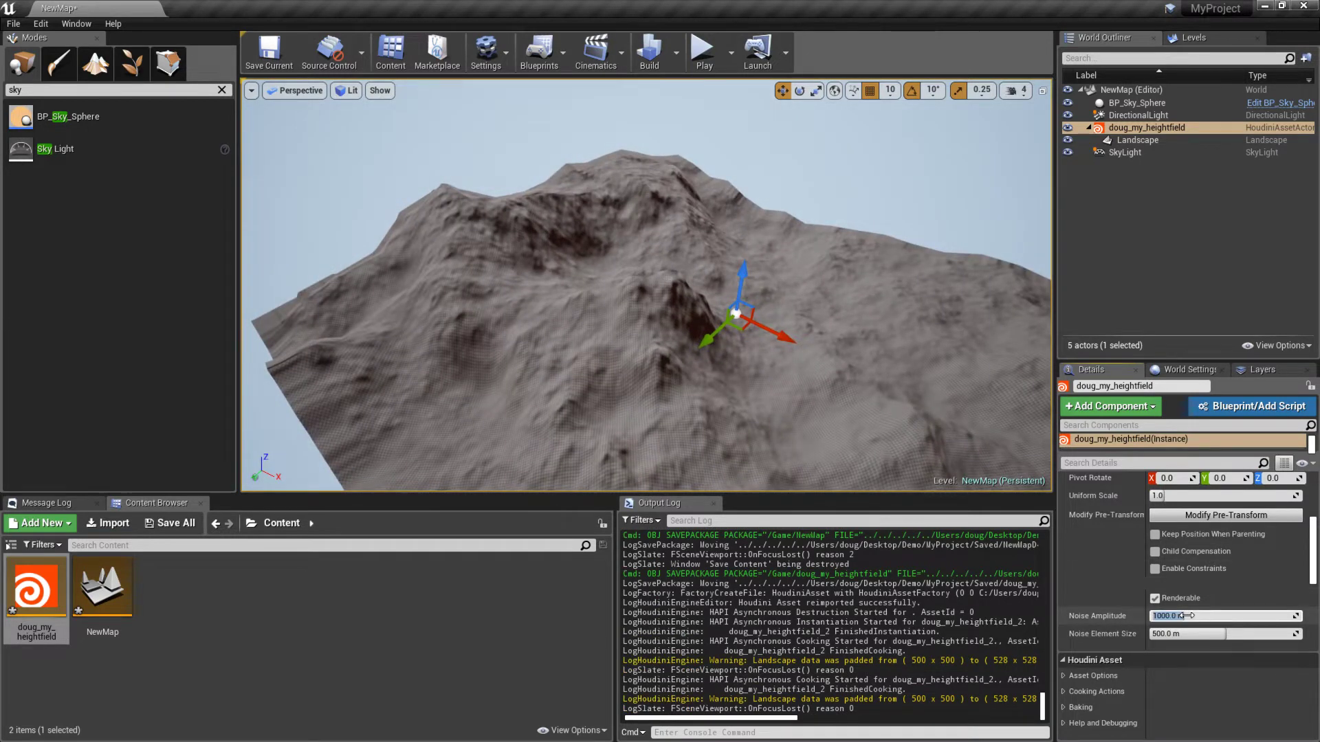
text(3000)
key(Return)
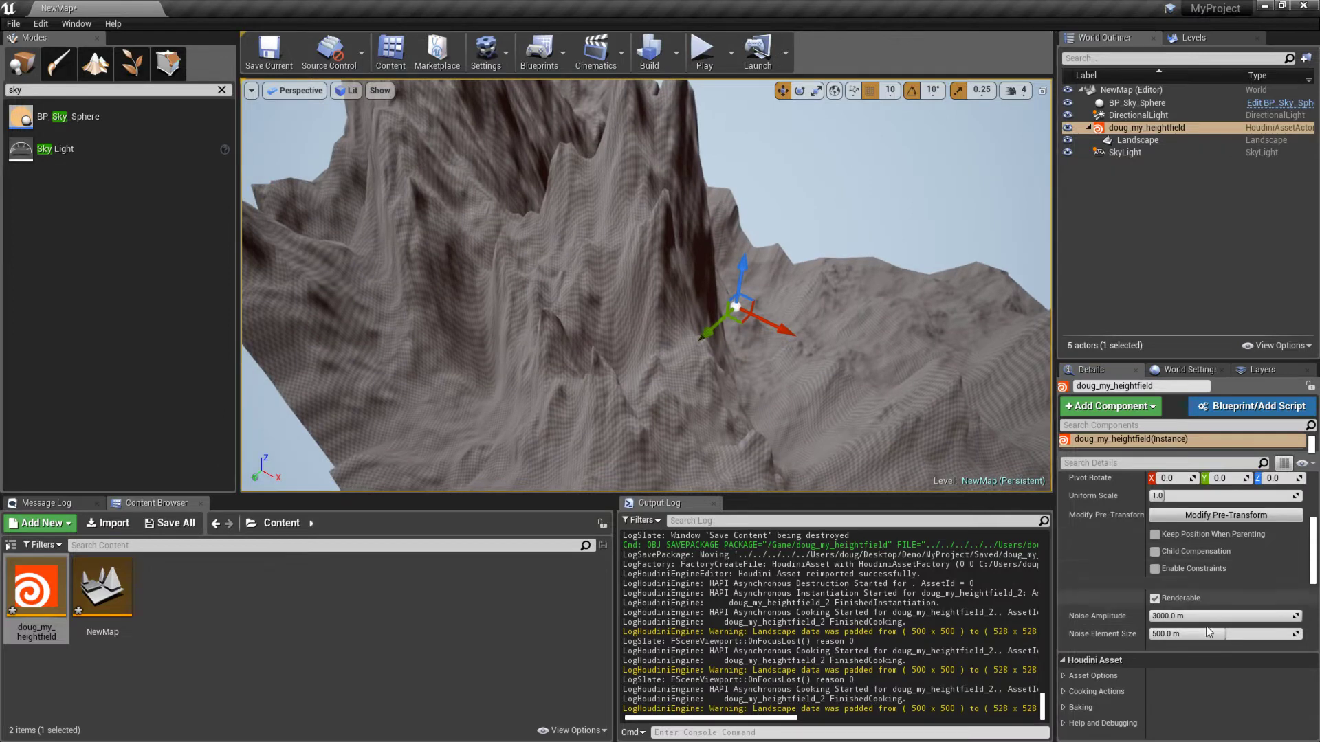
- Set the terrain's Noise Amplitude back to 500 m
click(1257, 633)
click(1235, 616)
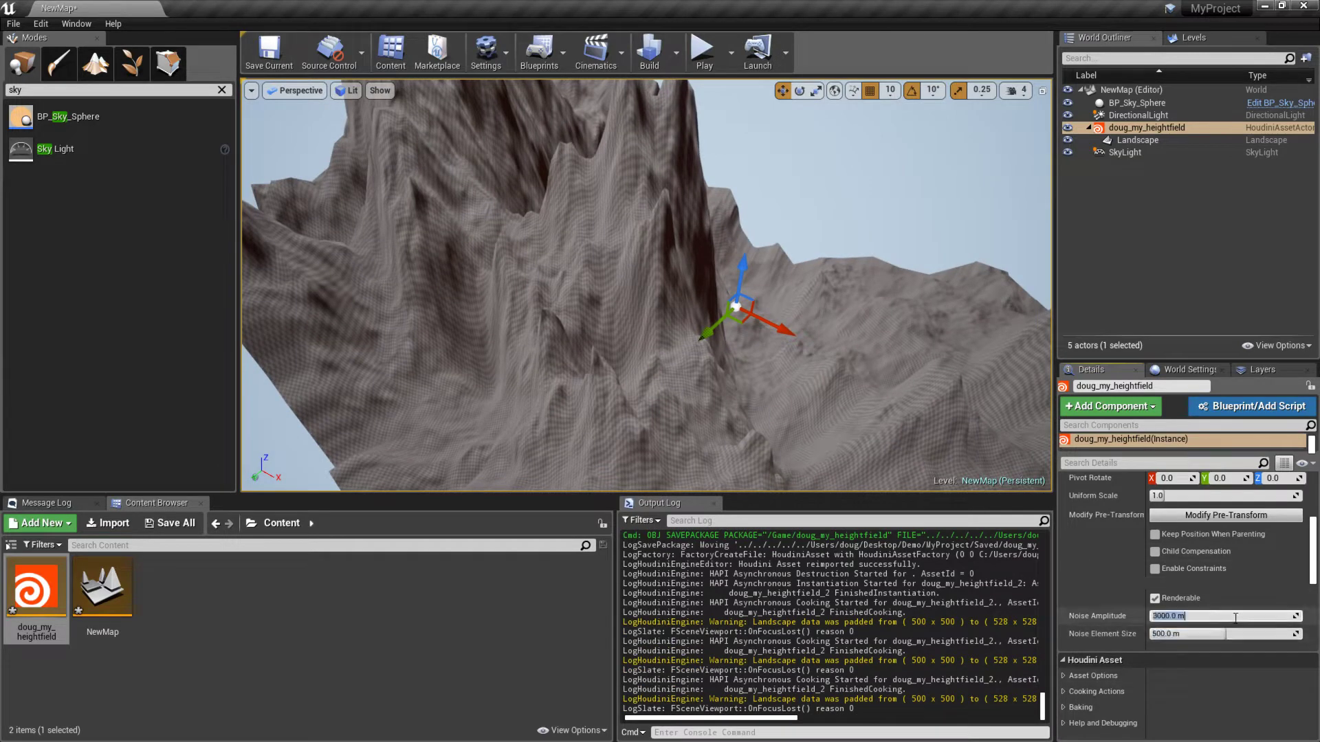
text(500)
key(Return)
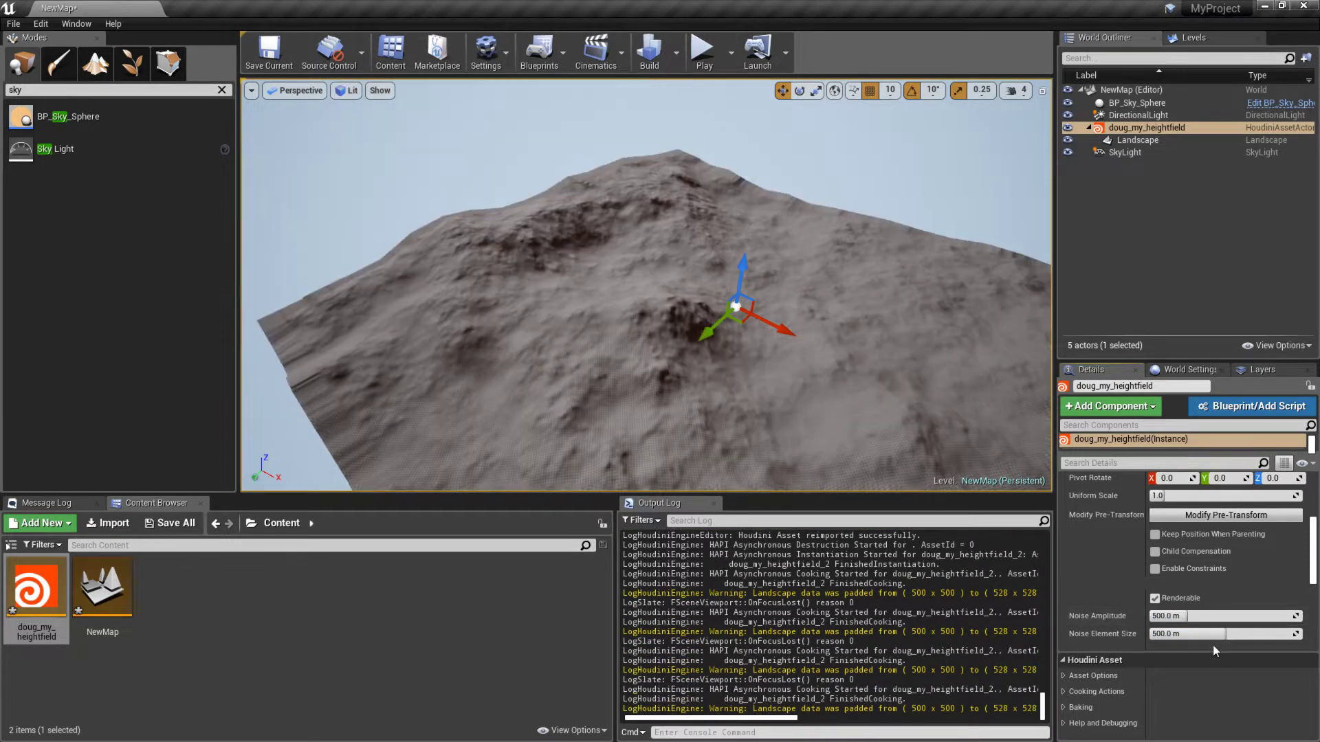
- Set the terrain's Noise Element Size to 1000 m
click(1207, 633)
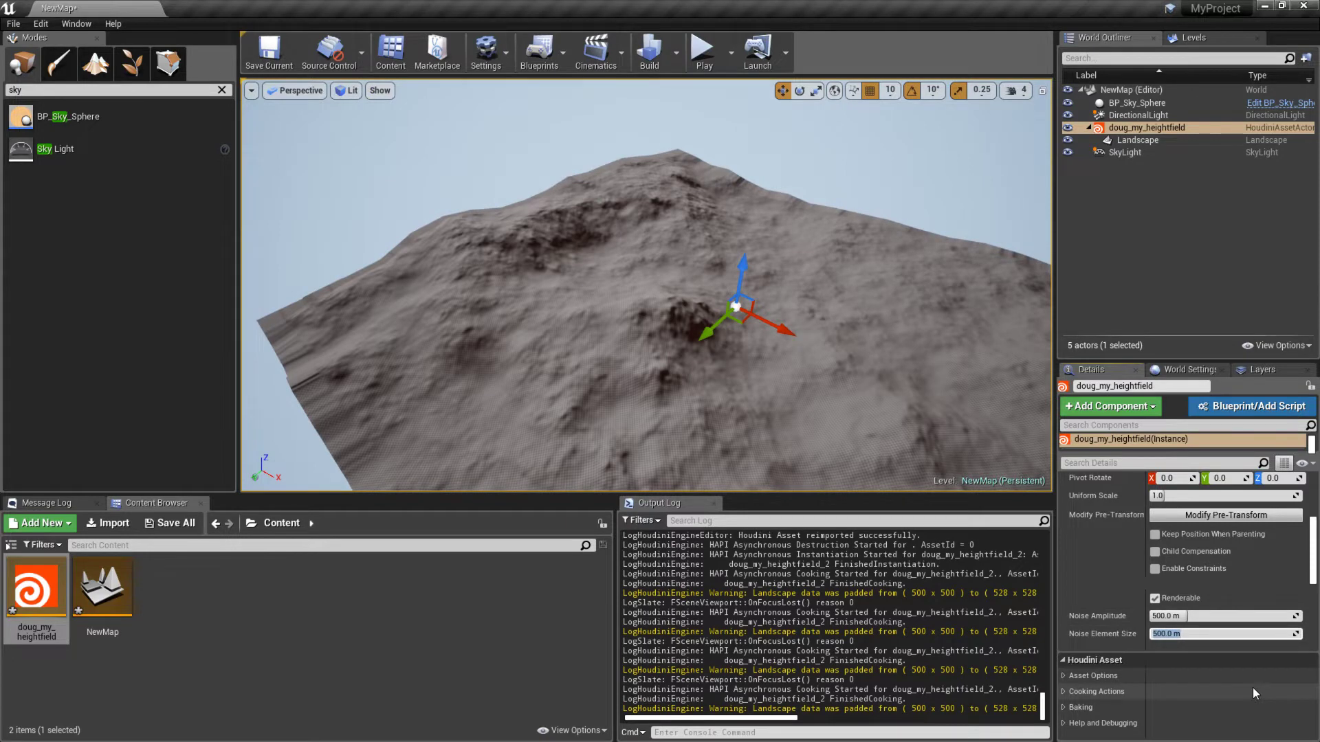
text(1000)
key(Return)
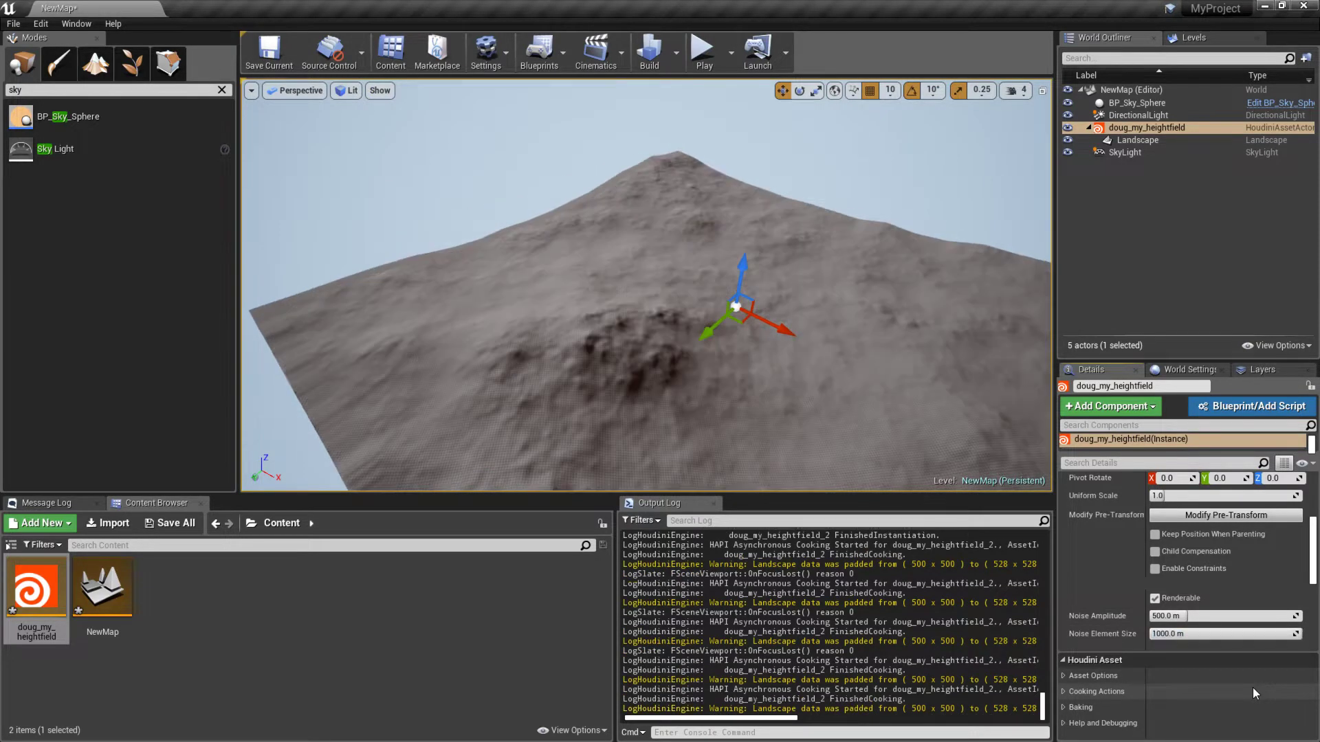
- Set the terrain's Noise Element Size to 500 m
right_drag(827, 451, 746, 477)
click(1245, 637)
text(500)
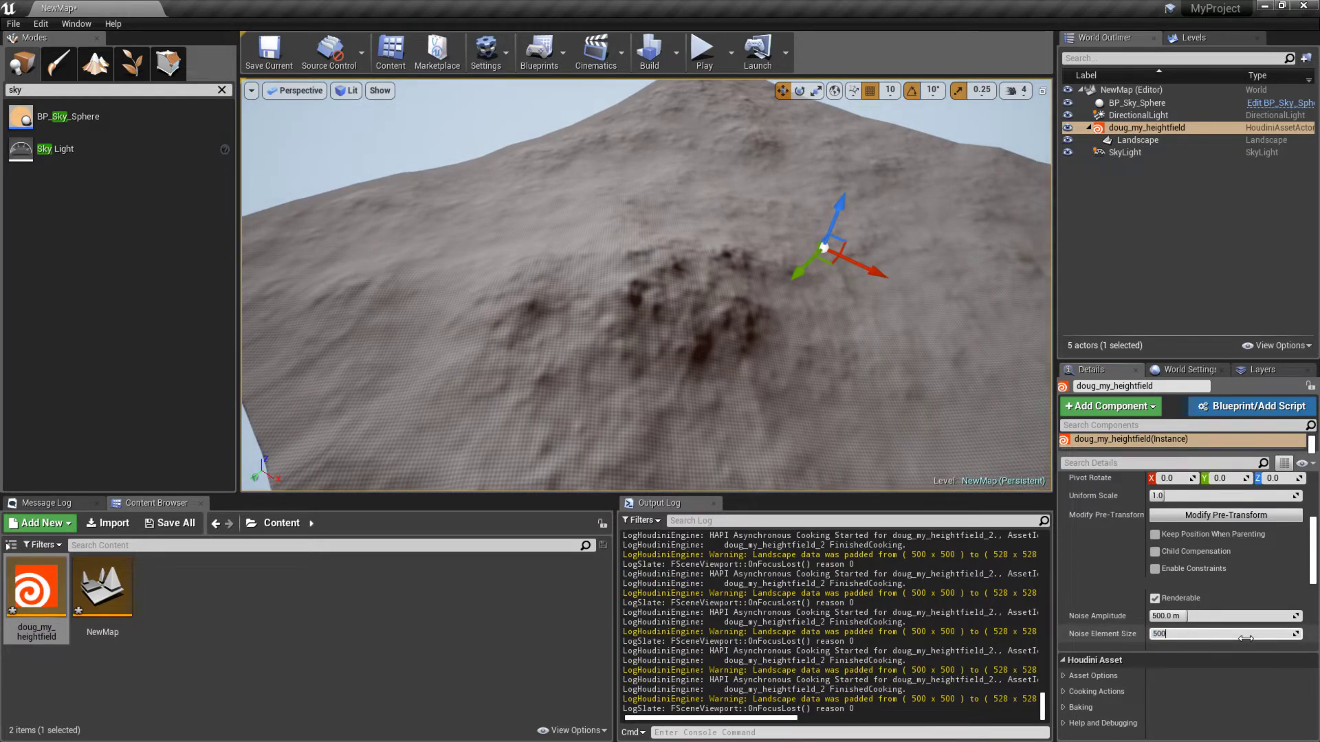
key(Return)
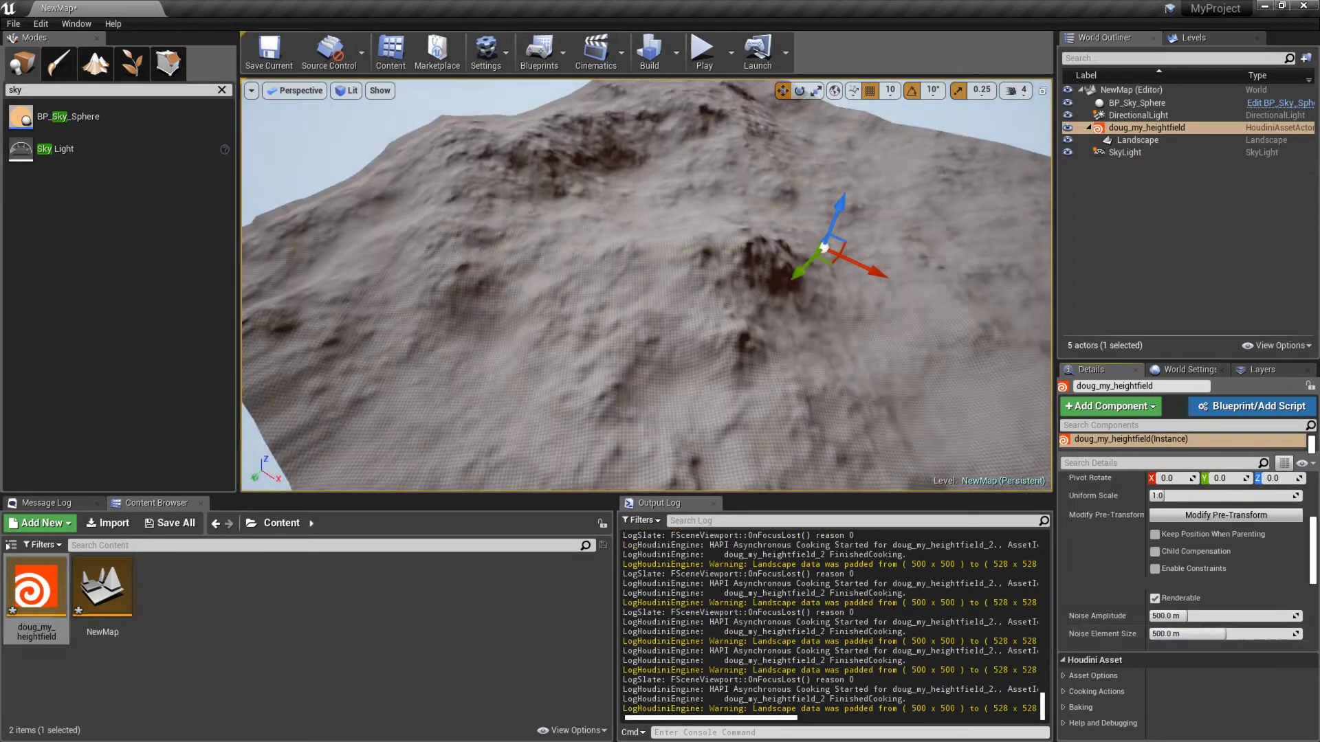
right_drag(687, 309, 749, 292)
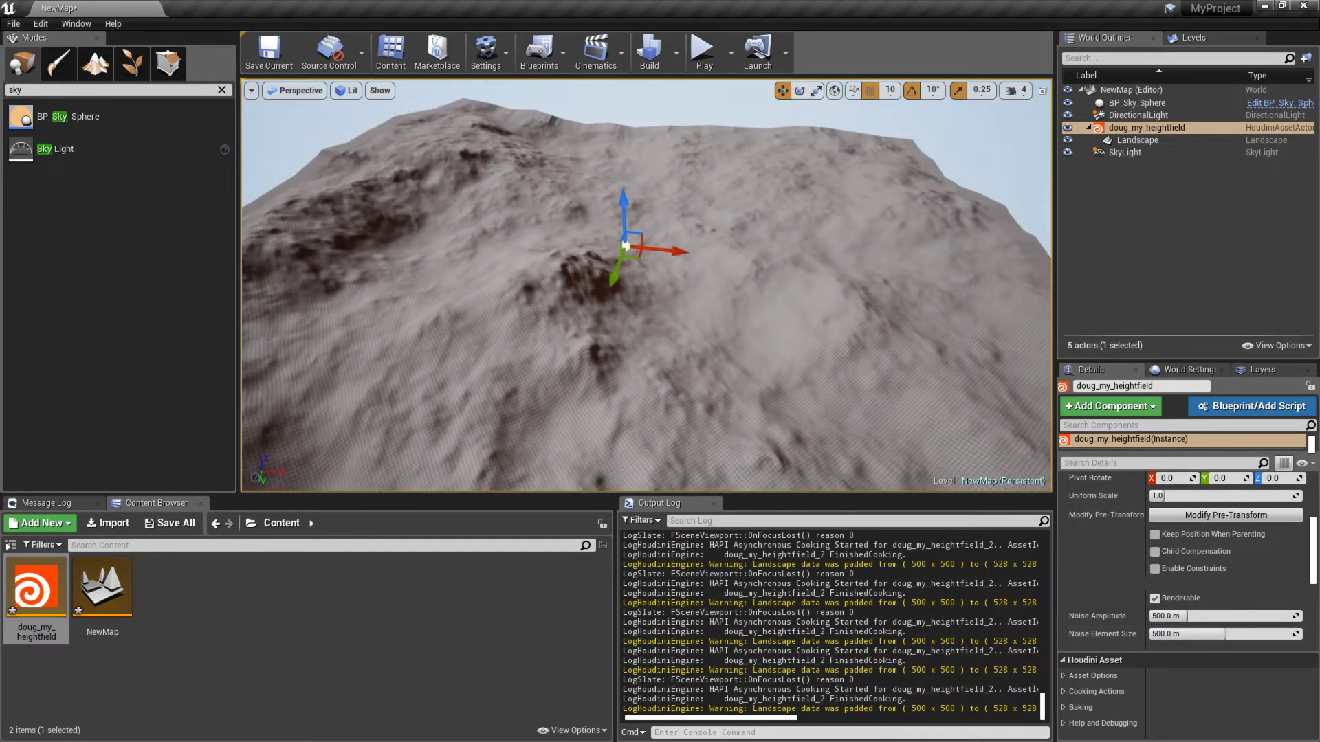
- Save the current level with the adjusted terrain
click(269, 51)
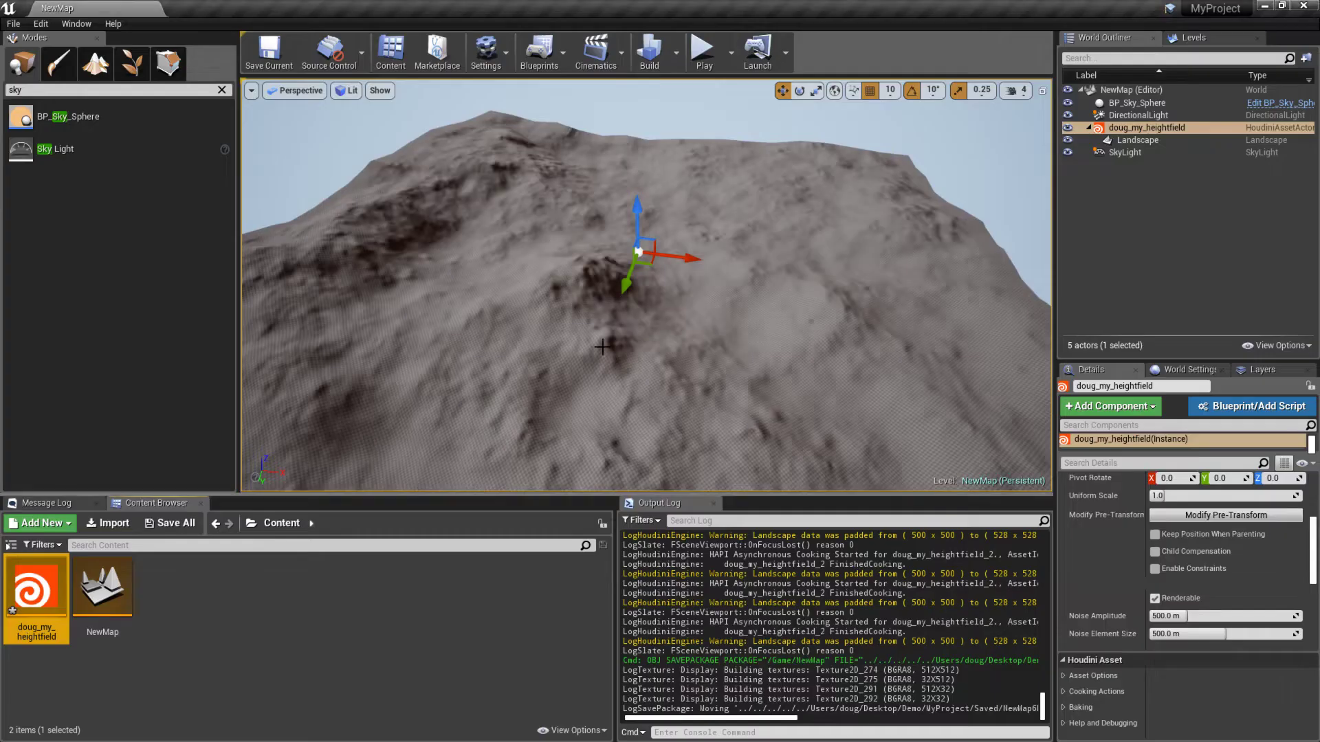
key(w)
right_drag(646, 285, 567, 357)
key(s)
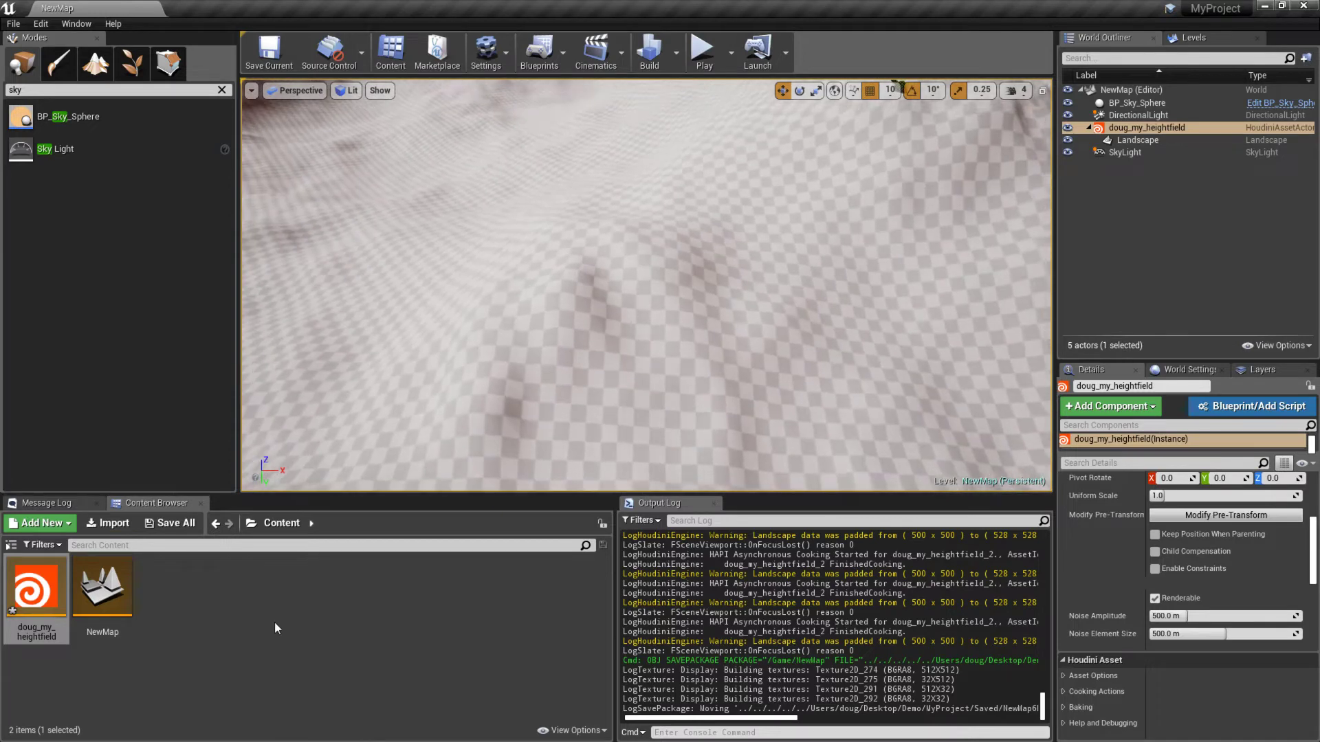
- Create a new material named Landscape in the Content folder and open it for editing
right_click(275, 622)
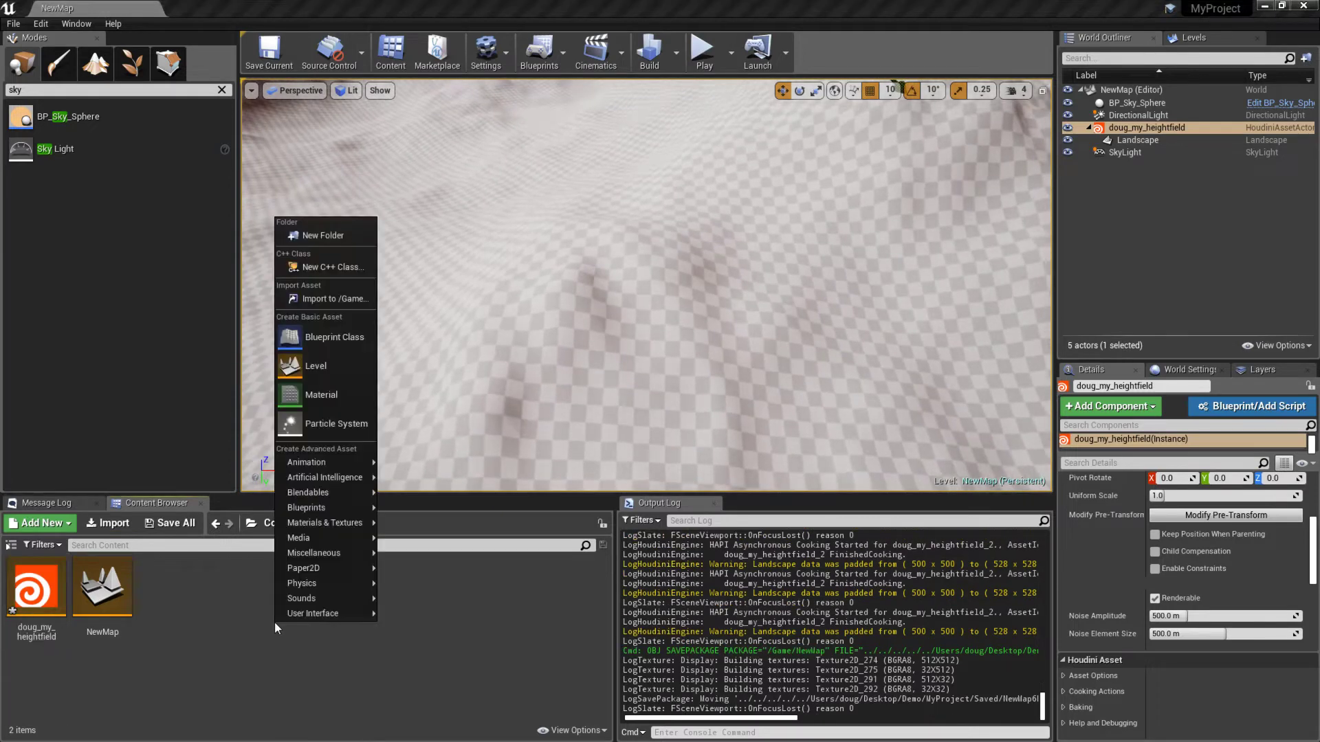
click(339, 400)
text(Landscape)
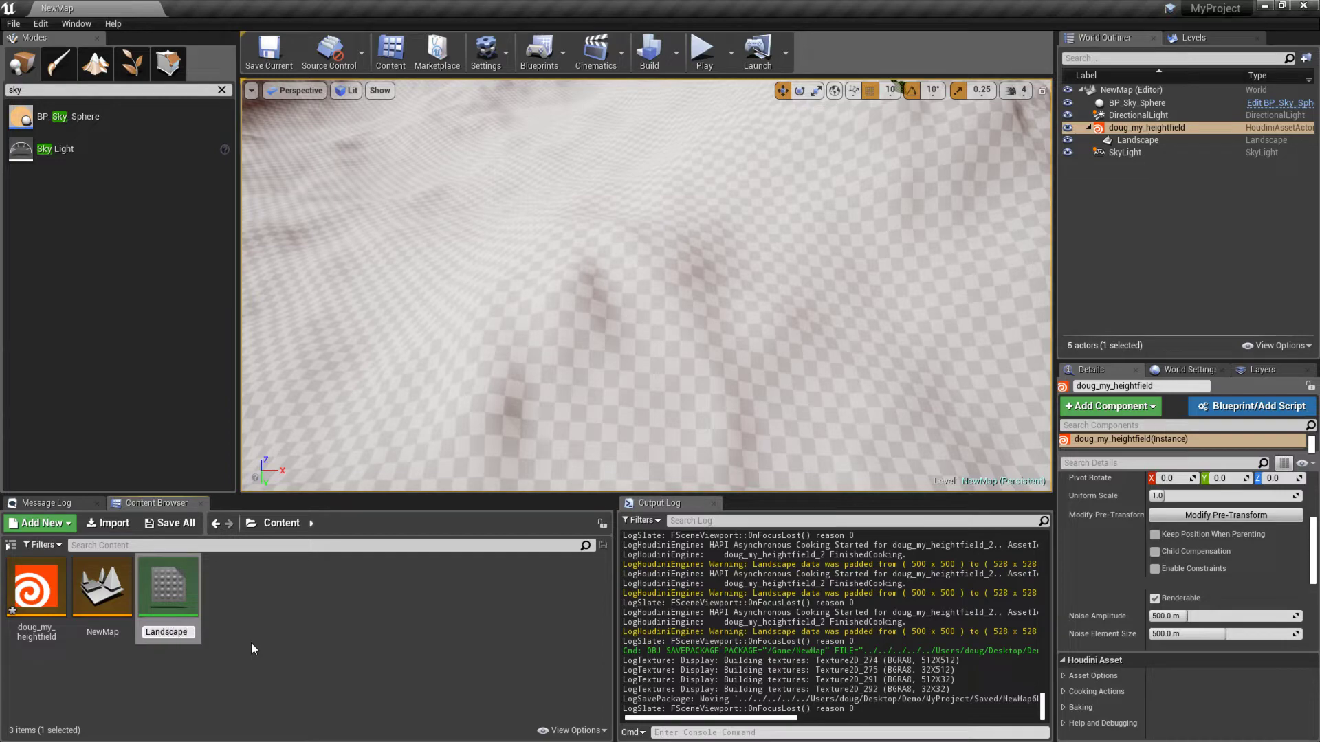
key(Return)
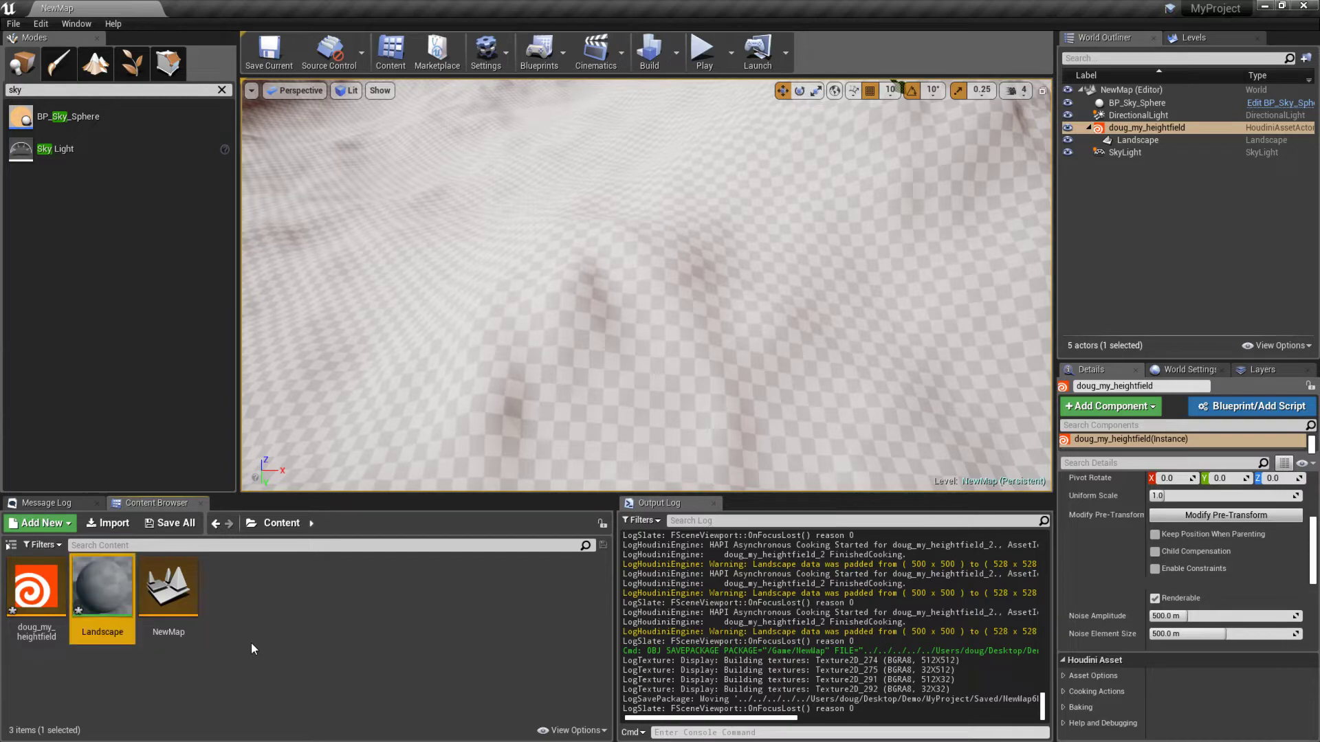
double_click(96, 588)
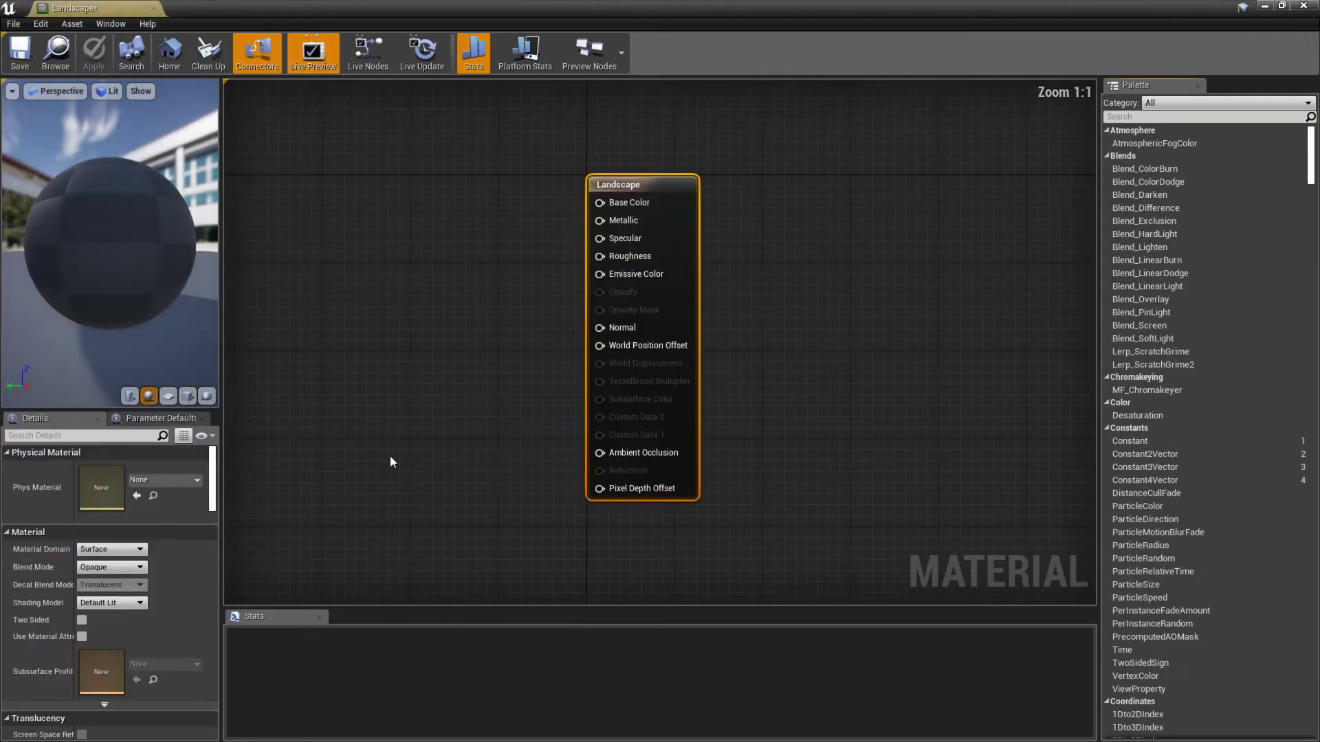
- Add three Constant3Vector nodes stacked vertically beside the Landscape material node
right_drag(401, 297, 503, 288)
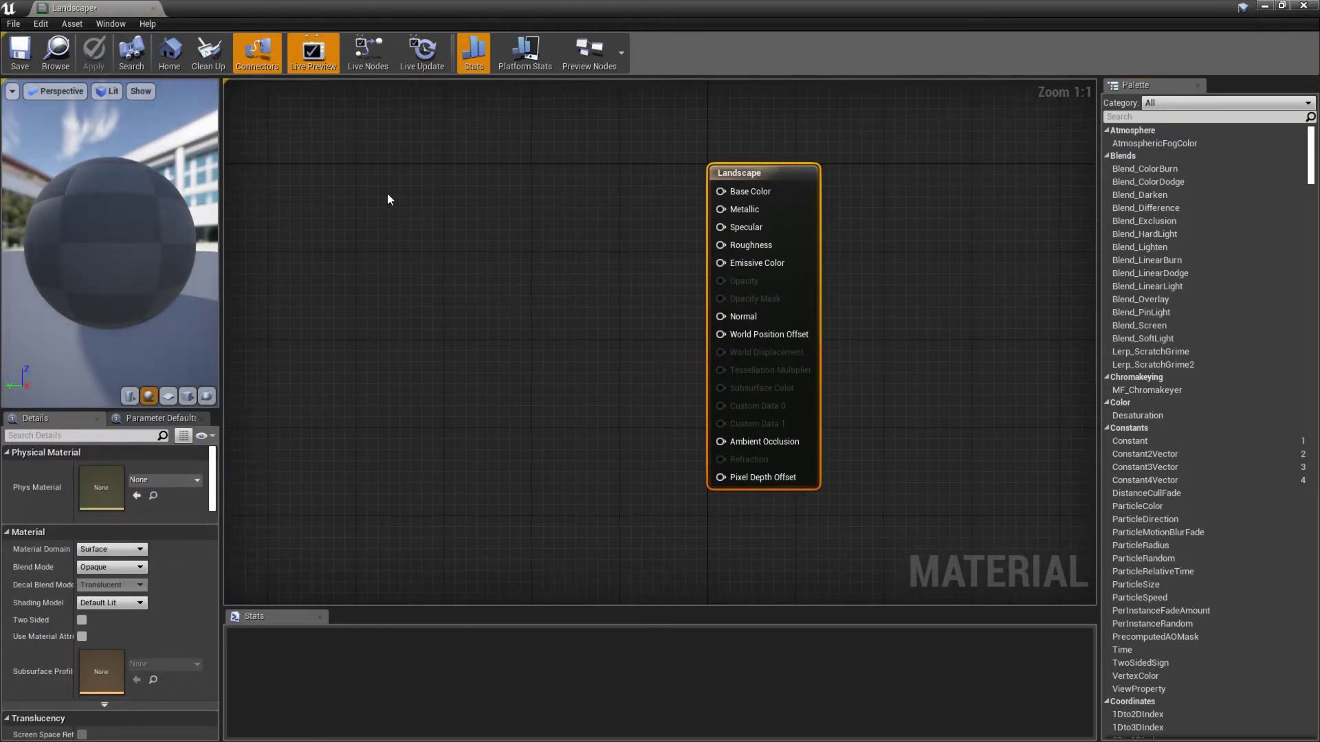
right_click(415, 208)
click(308, 145)
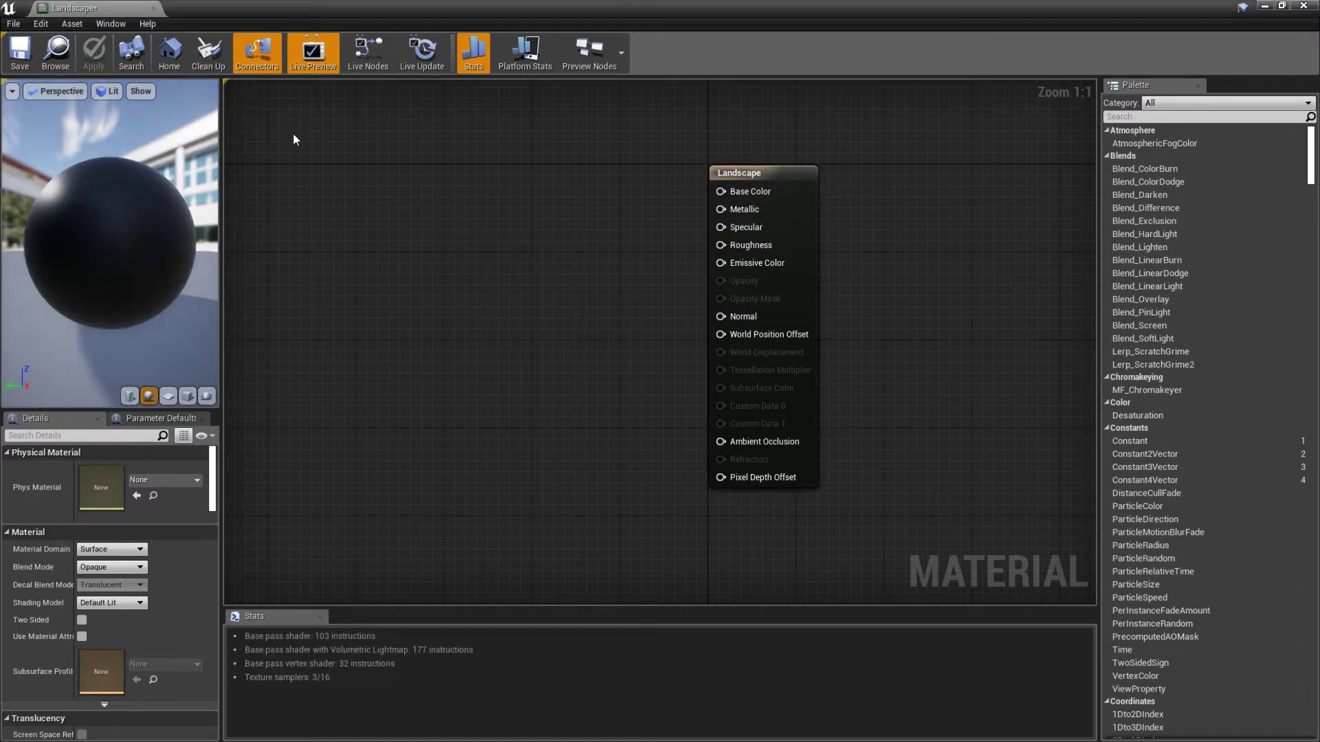
key(3)
click(303, 134)
click(329, 268)
click(340, 406)
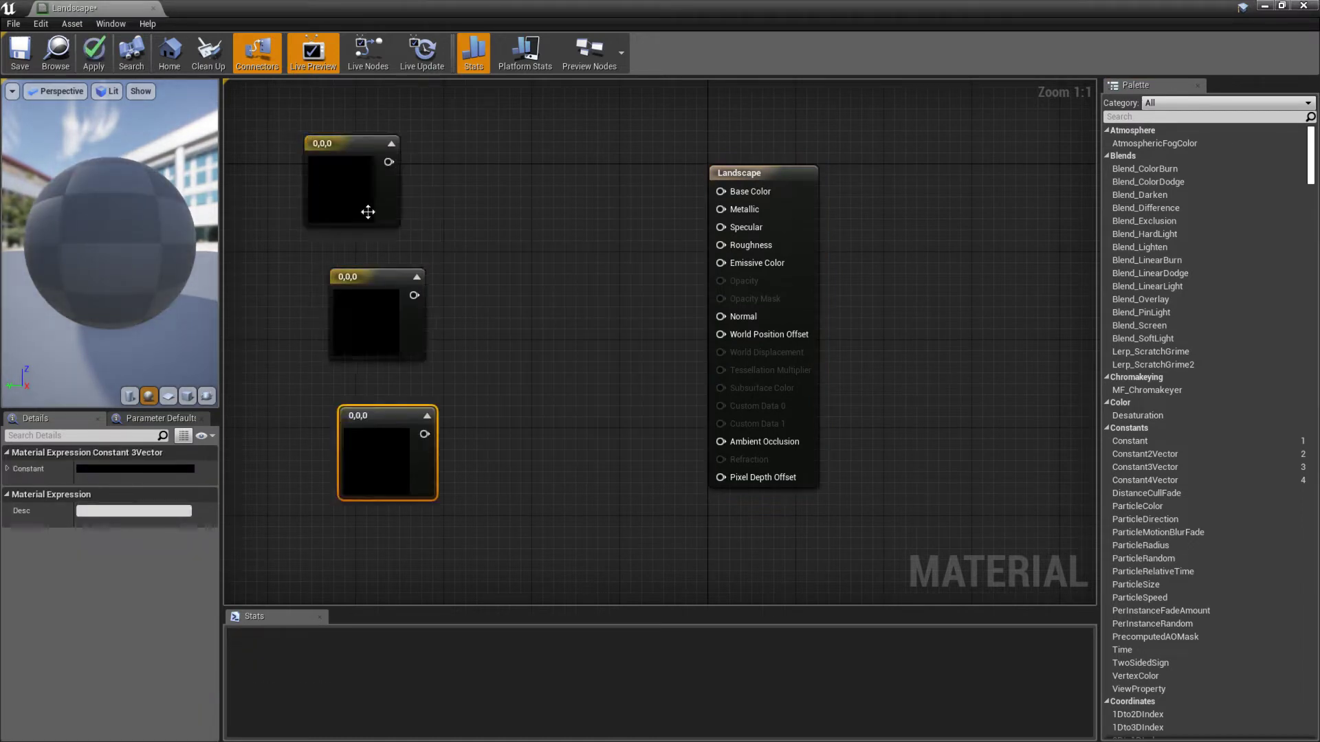
- Add a LandscapeLayerBlend node between the three colour constants and the Landscape material node
right_drag(523, 246, 521, 247)
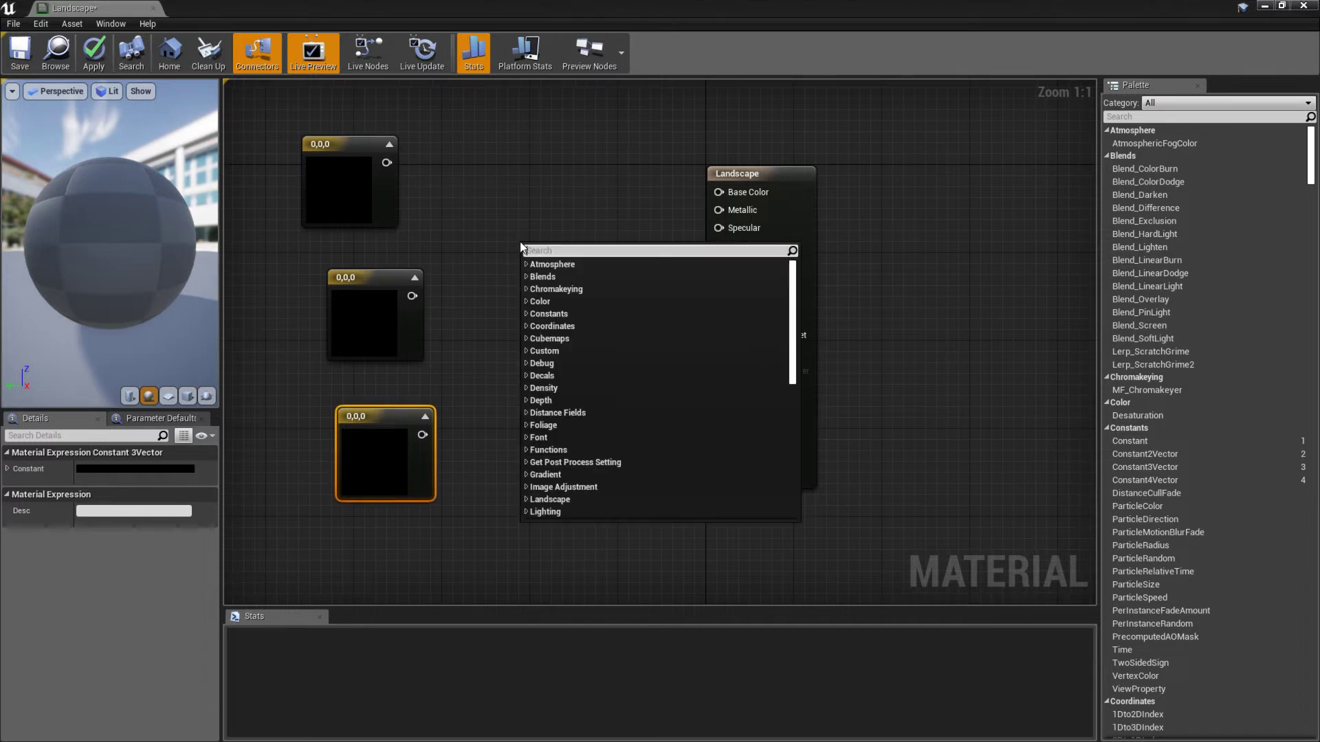
text(layer)
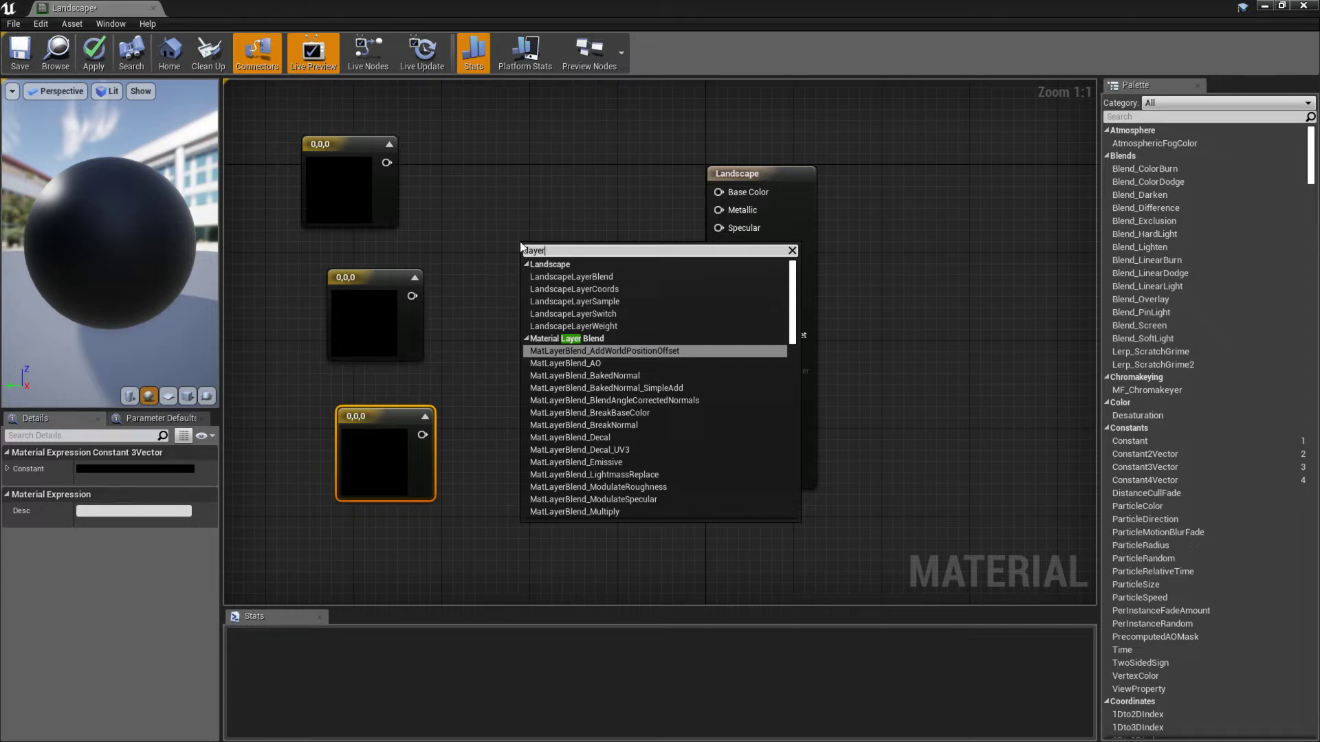
key(Up)
key(Up)
key(Up)
key(Up)
key(Up)
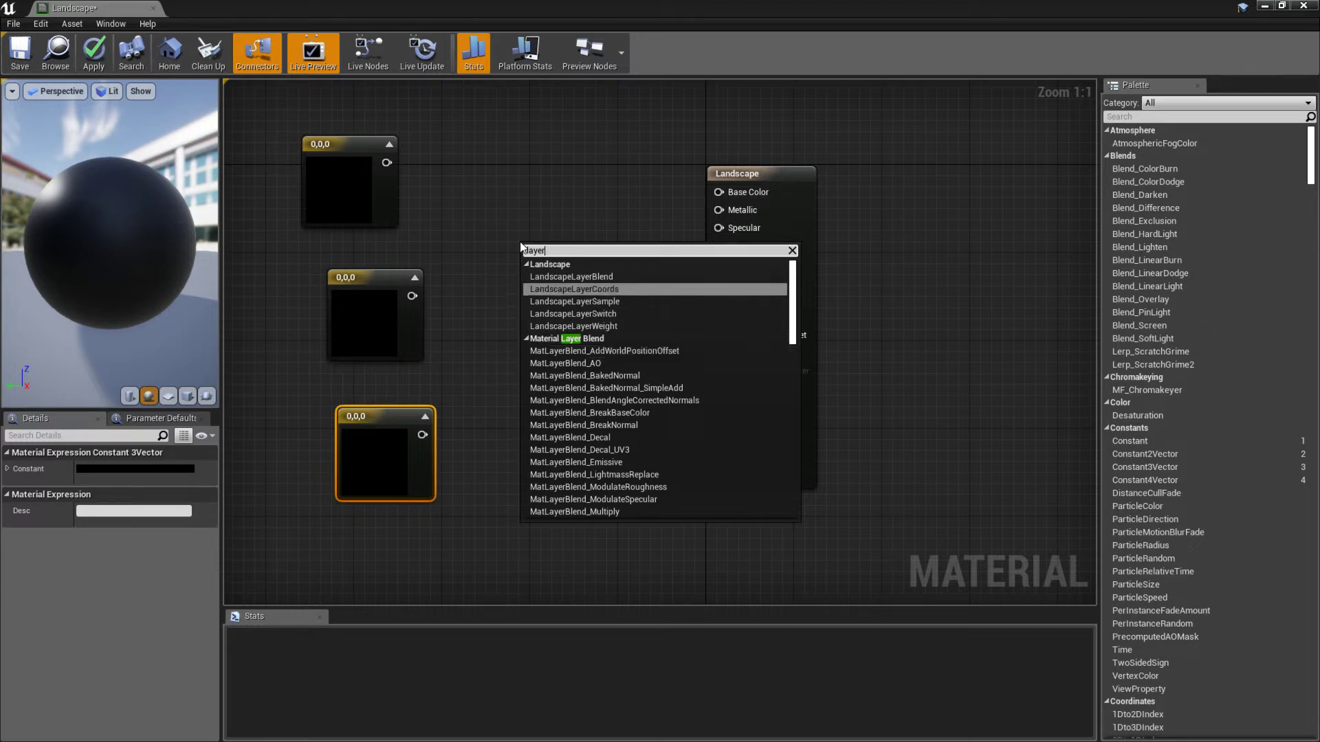
key(Return)
drag(565, 254, 553, 277)
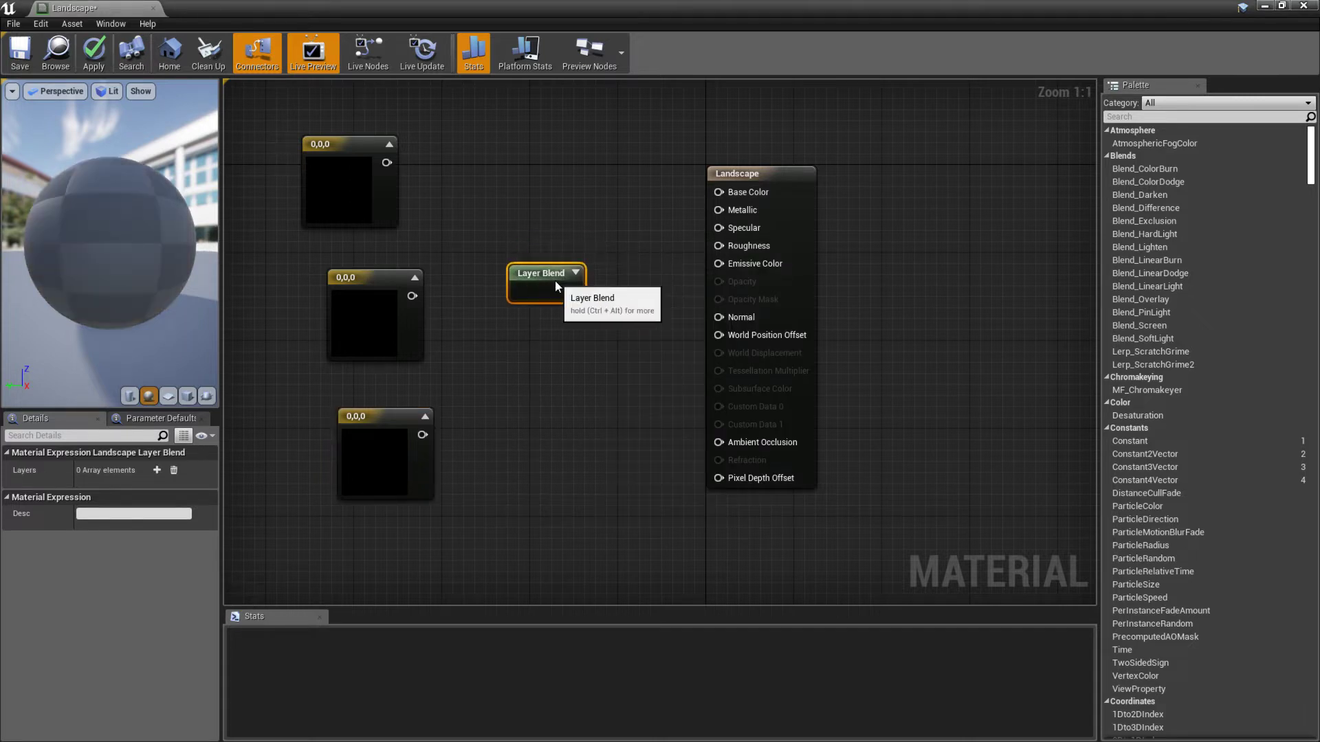
- Add three layers to the Layer Blend node and name the first one MountainTop
click(156, 470)
click(157, 470)
click(156, 470)
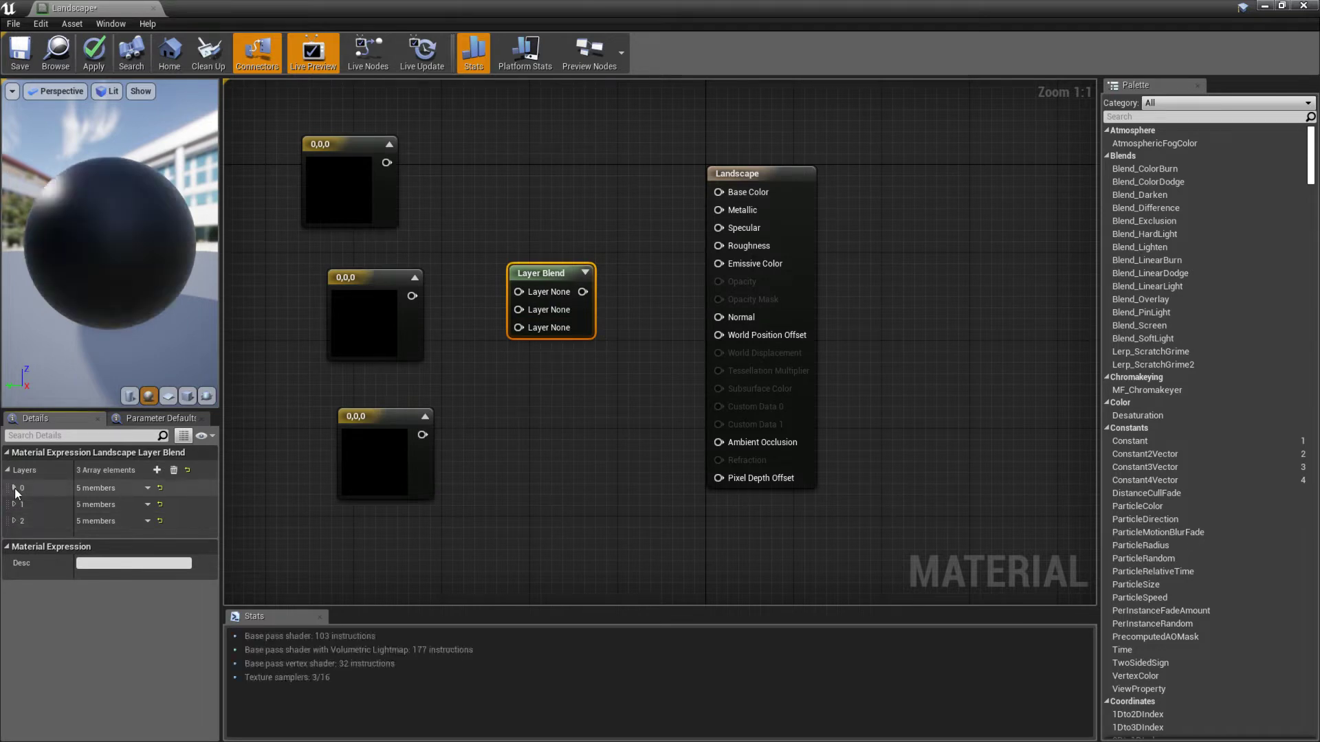
click(14, 488)
click(119, 504)
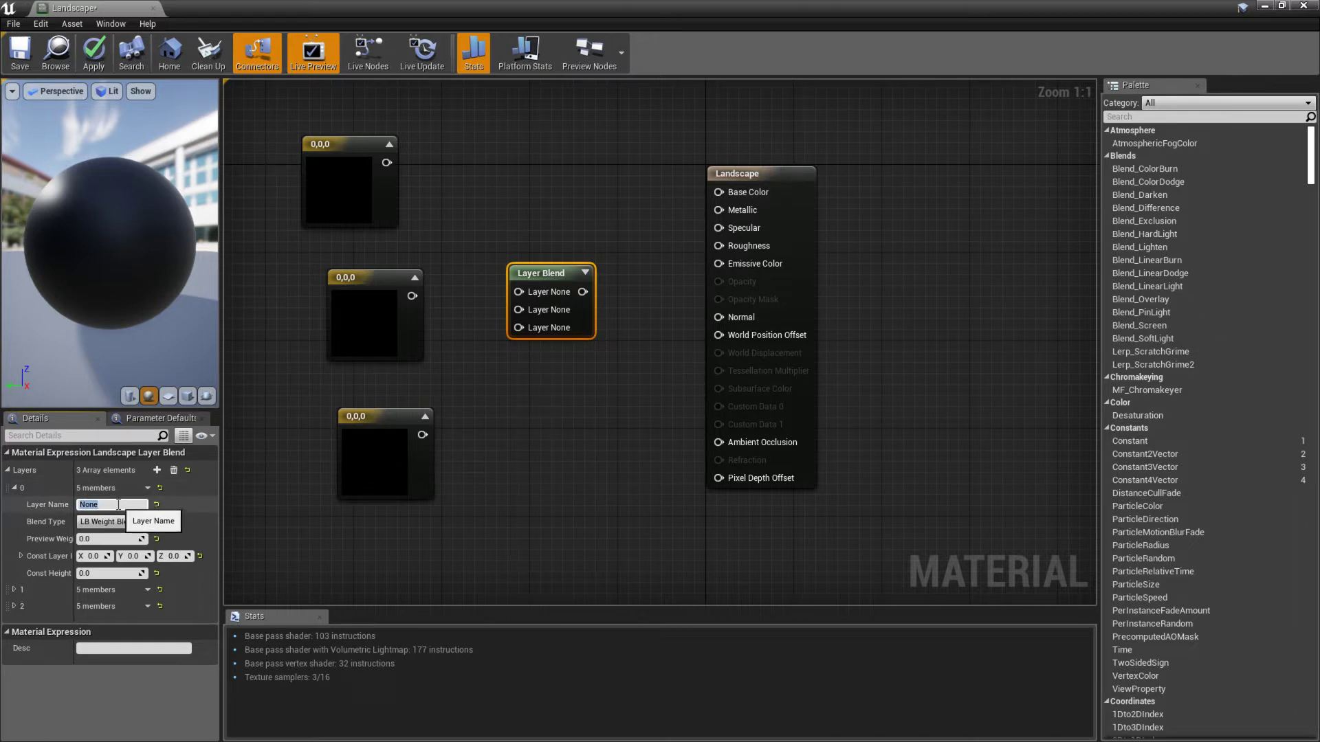
key(Return)
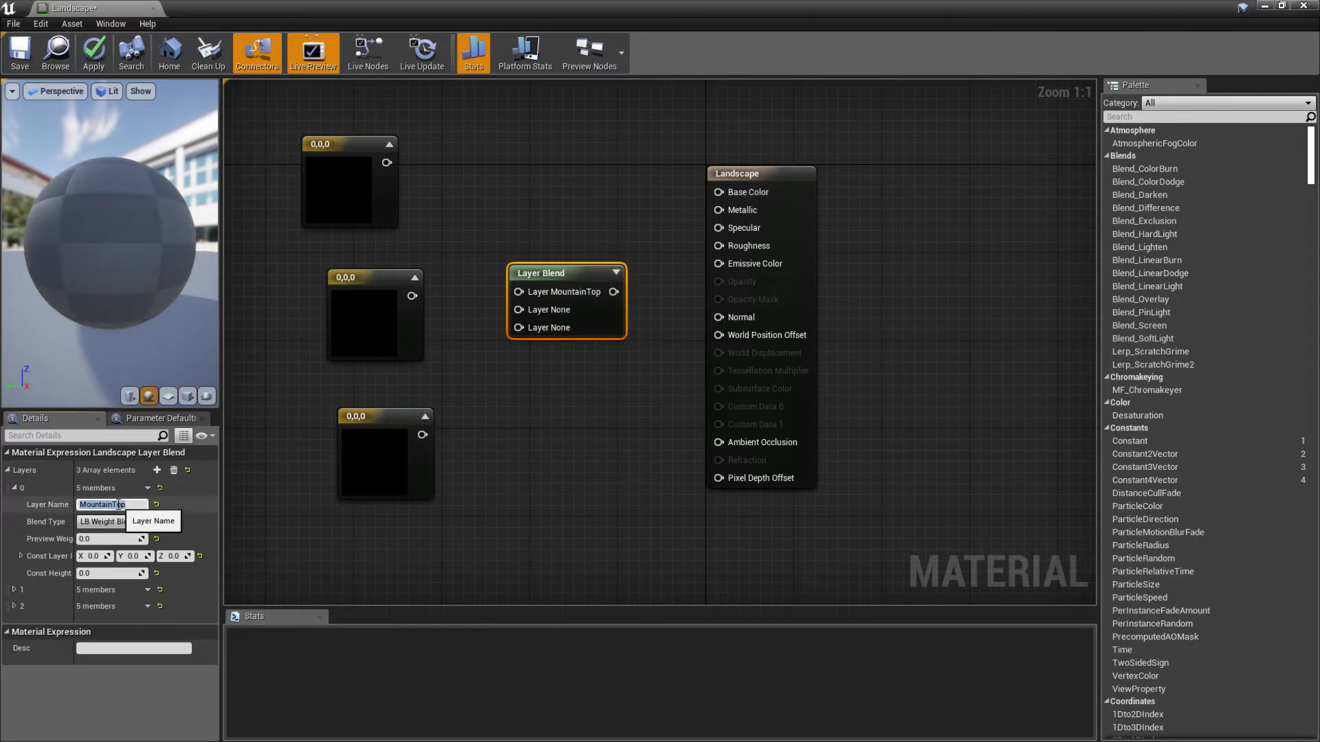
- Name the Layer Blend's second layer SteepSlopes and its third layer Base
click(14, 590)
click(113, 605)
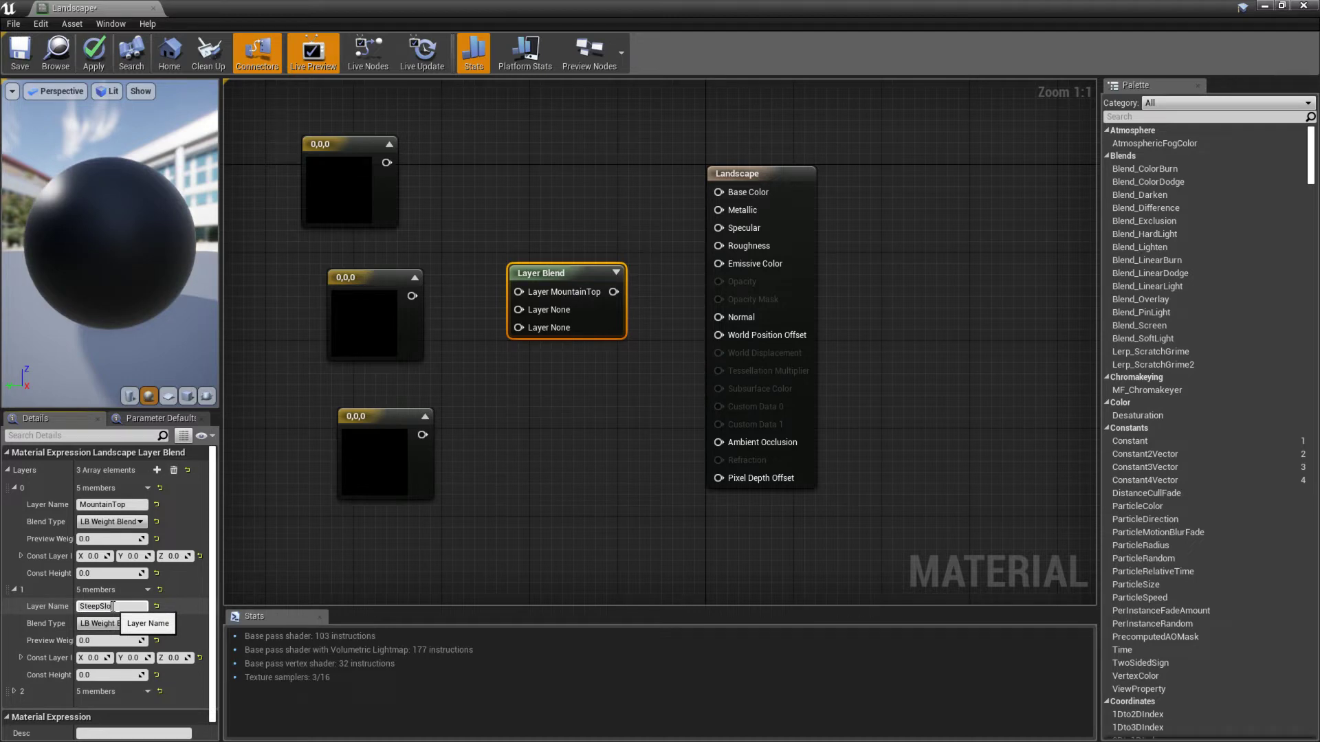
key(Return)
scroll(29, 681, down, 2)
click(12, 681)
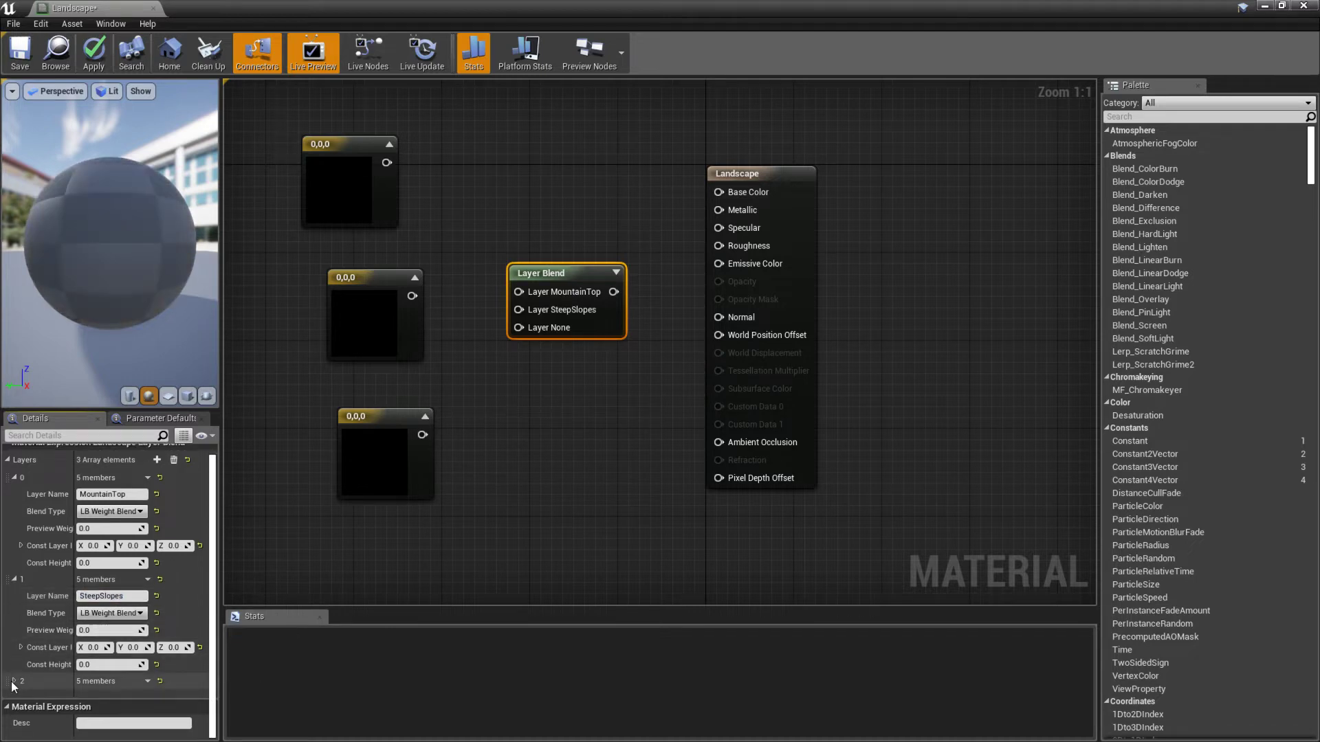
click(17, 681)
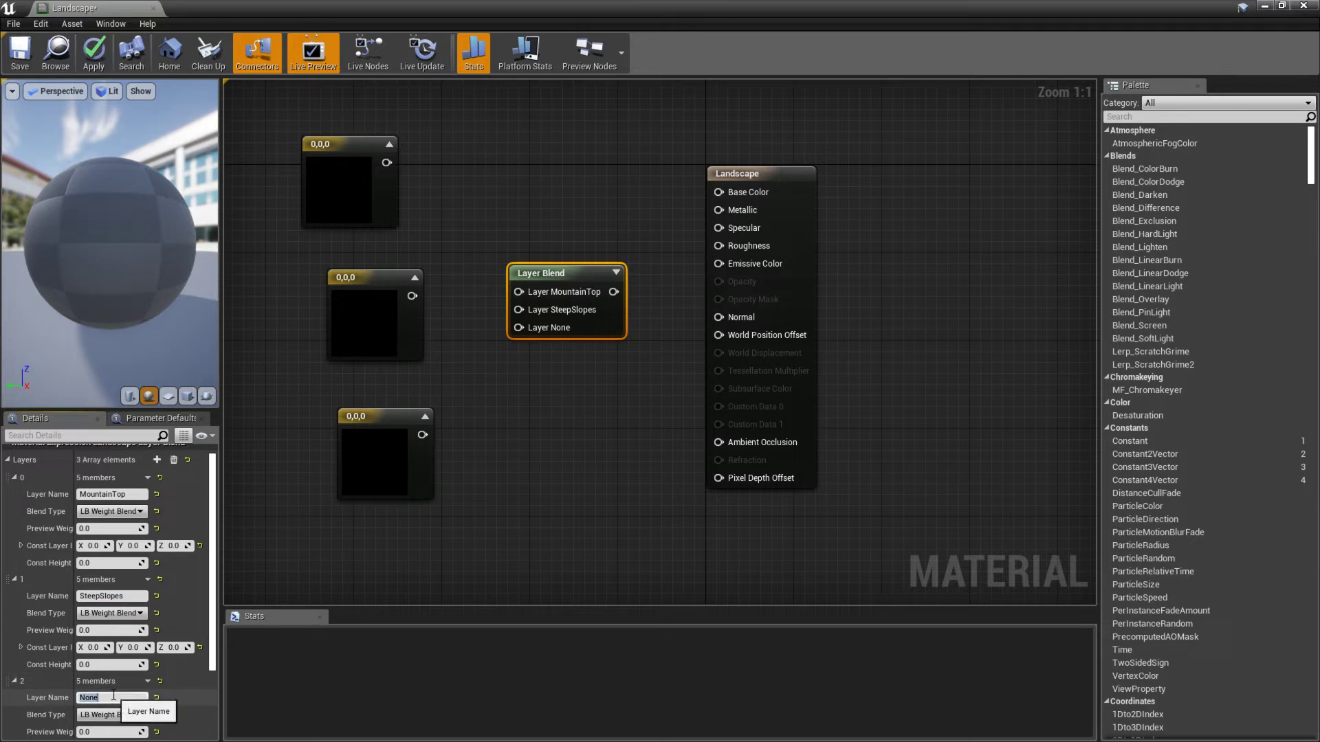
key(Return)
- Connect the three colour constants in order to Layer MountainTop, SteepSlopes and Base, and the Layer Blend output to Base Color
drag(386, 163, 519, 292)
drag(411, 296, 519, 310)
drag(423, 434, 519, 328)
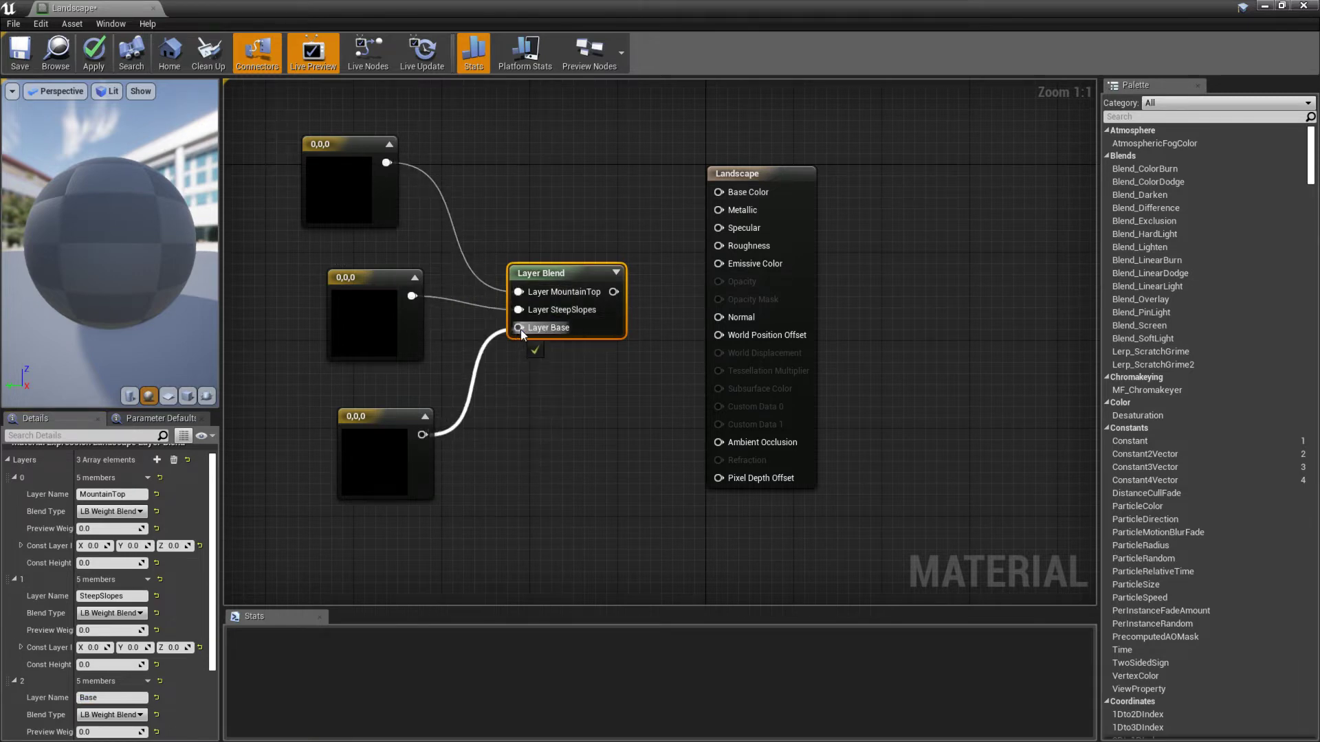
drag(613, 291, 813, 264)
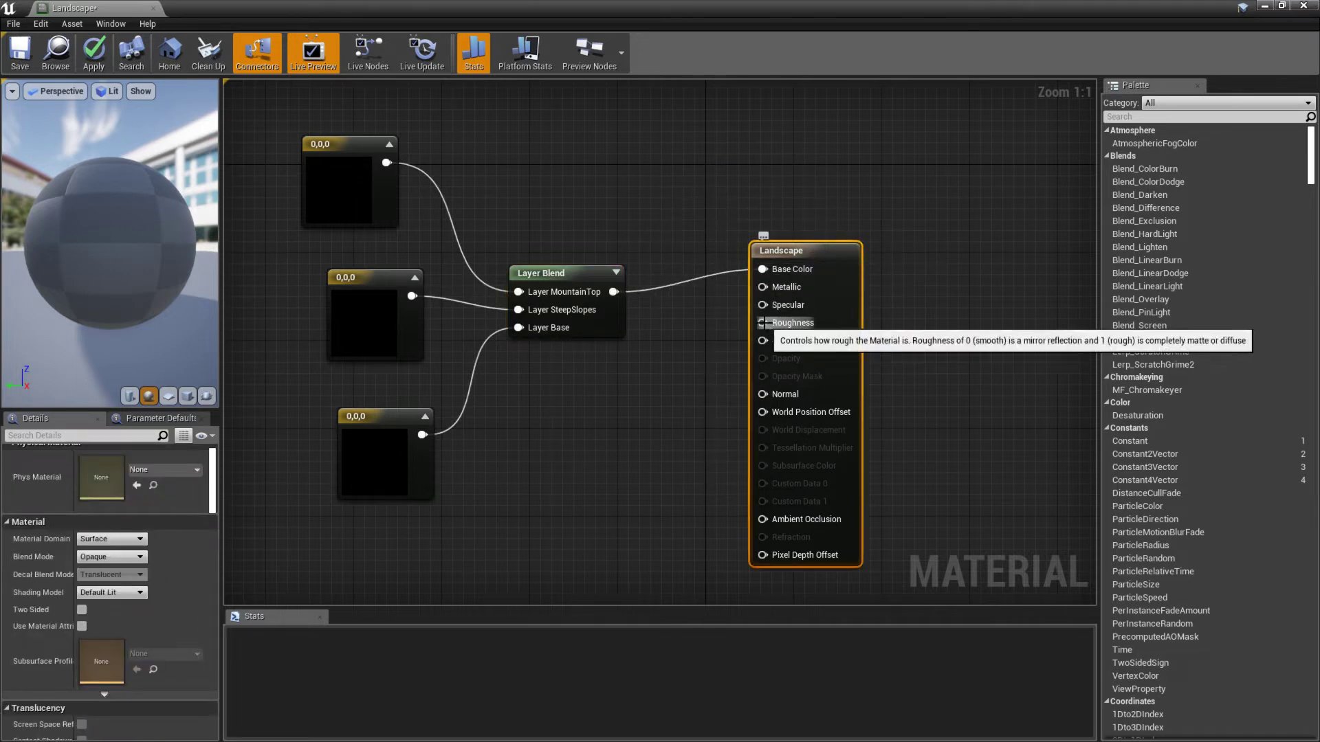
- Add a scalar Constant node, connect it to the material's Roughness and set its value to 0.9
drag(762, 323, 705, 358)
click(666, 380)
key(1)
click(668, 377)
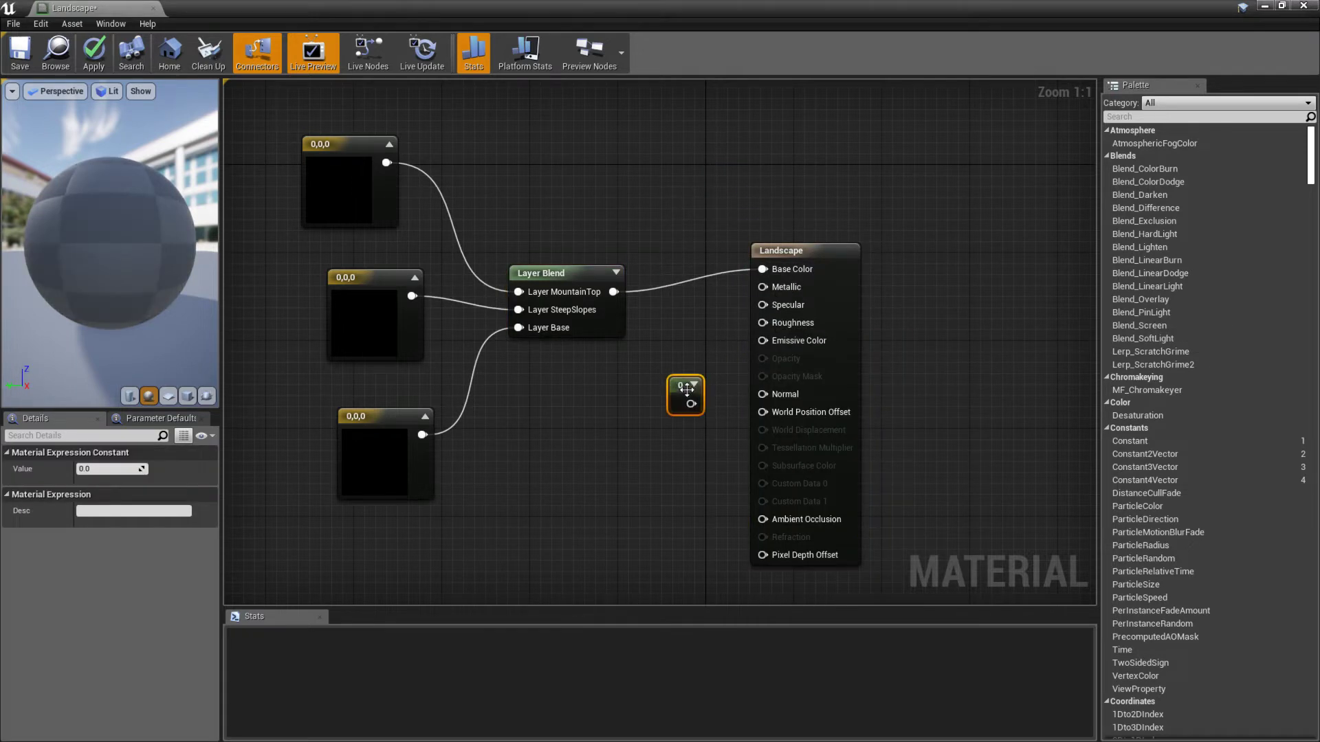
drag(691, 404, 640, 393)
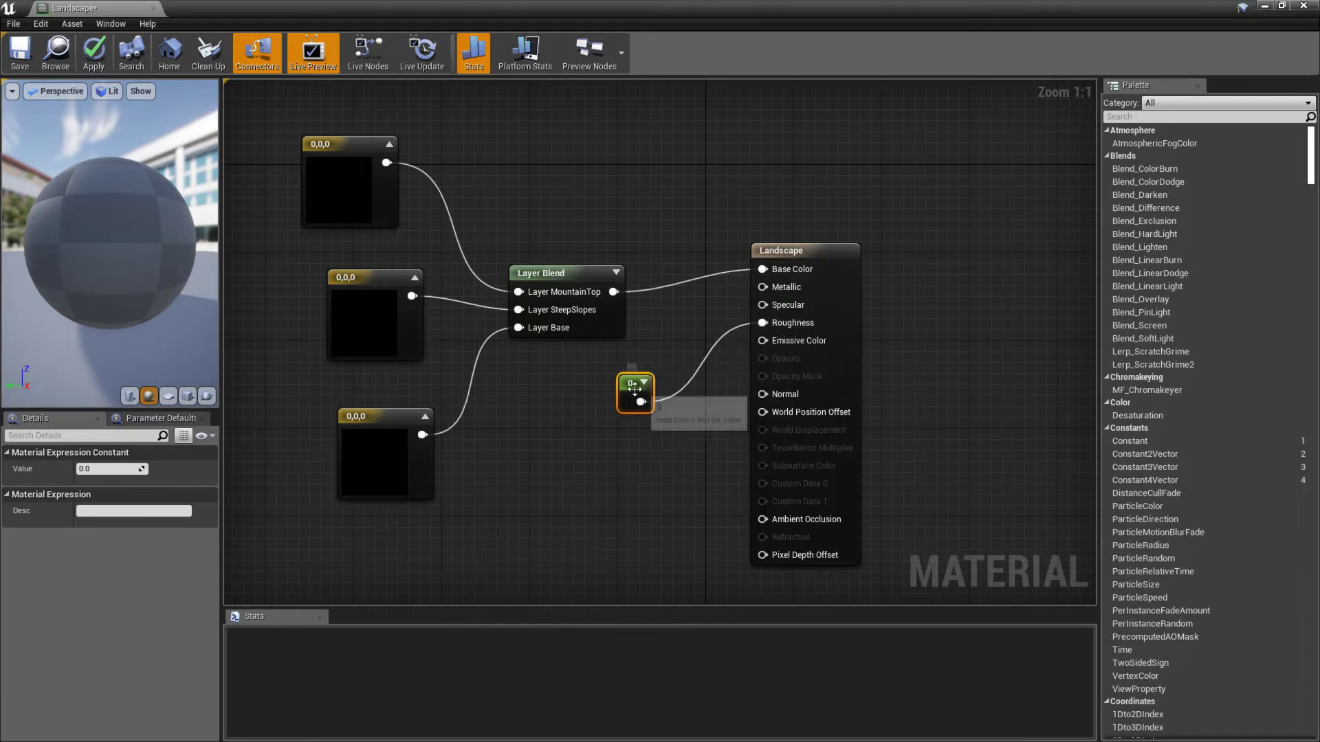
click(121, 468)
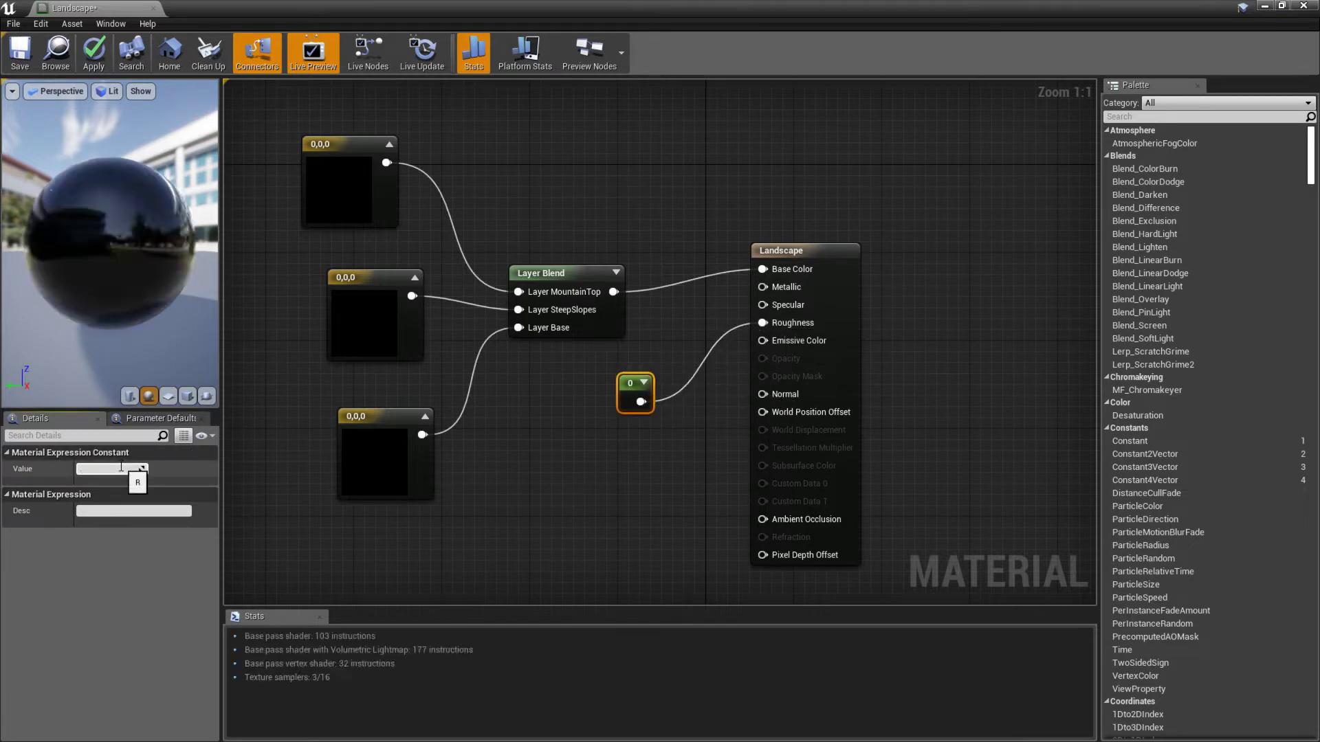
text(0.9)
key(Return)
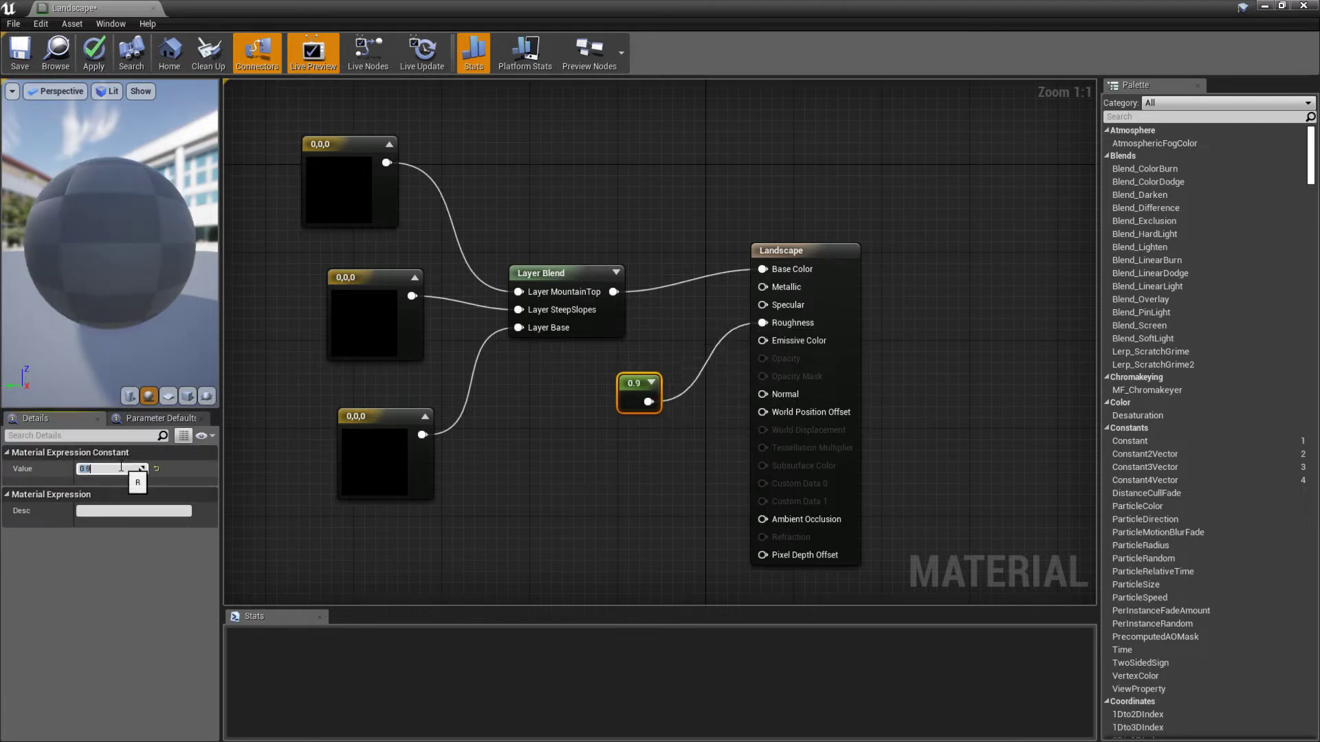
- Set the MountainTop colour constant to a light grey of 0.76, 0.76, 0.76
double_click(337, 227)
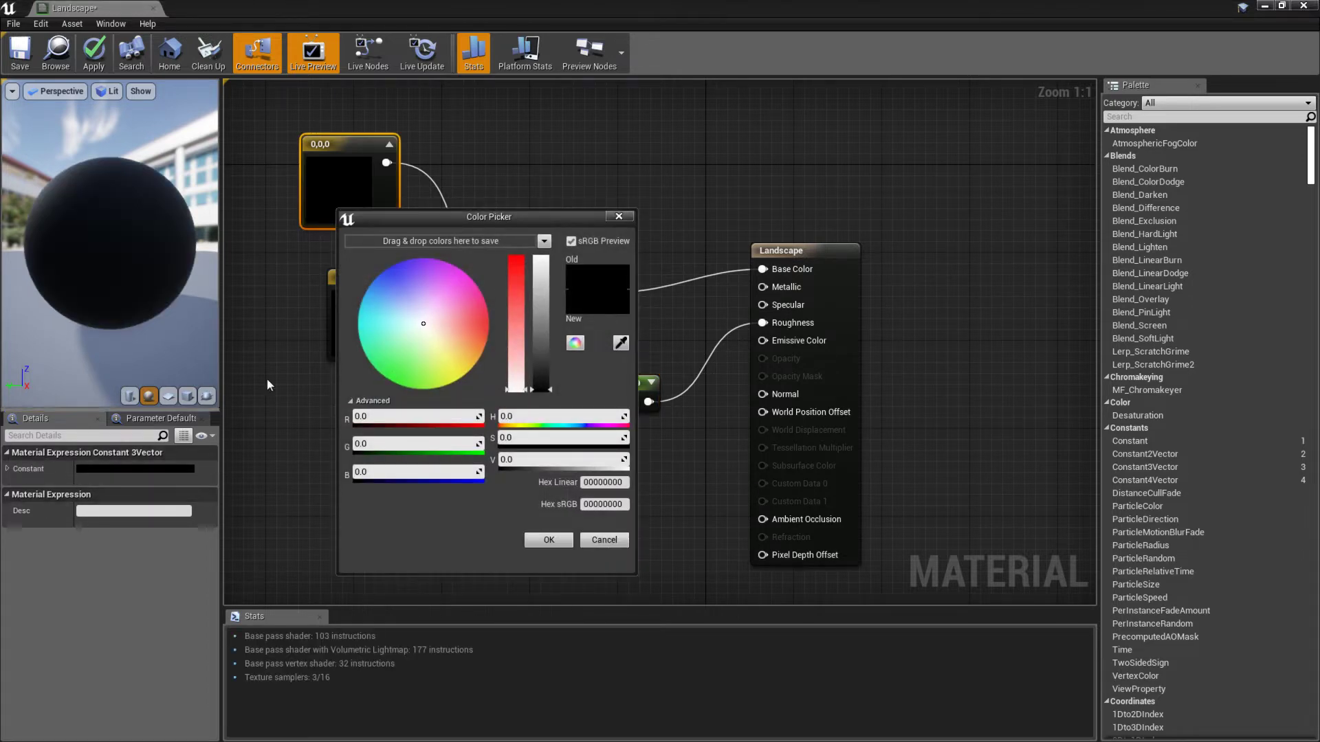
drag(565, 222, 929, 159)
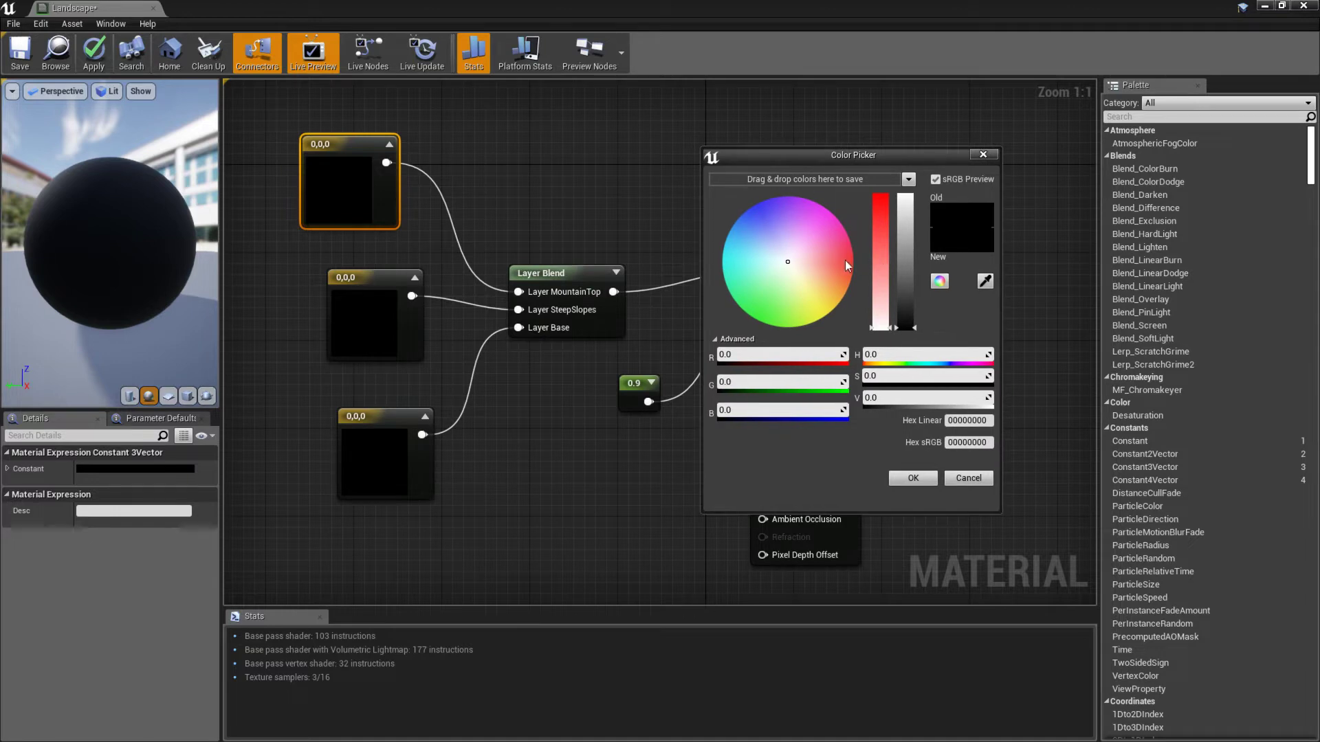
drag(901, 272, 902, 228)
click(912, 478)
- Set the SteepSlopes colour constant to a reddish brown of 0.292, 0.167, 0.14
click(385, 323)
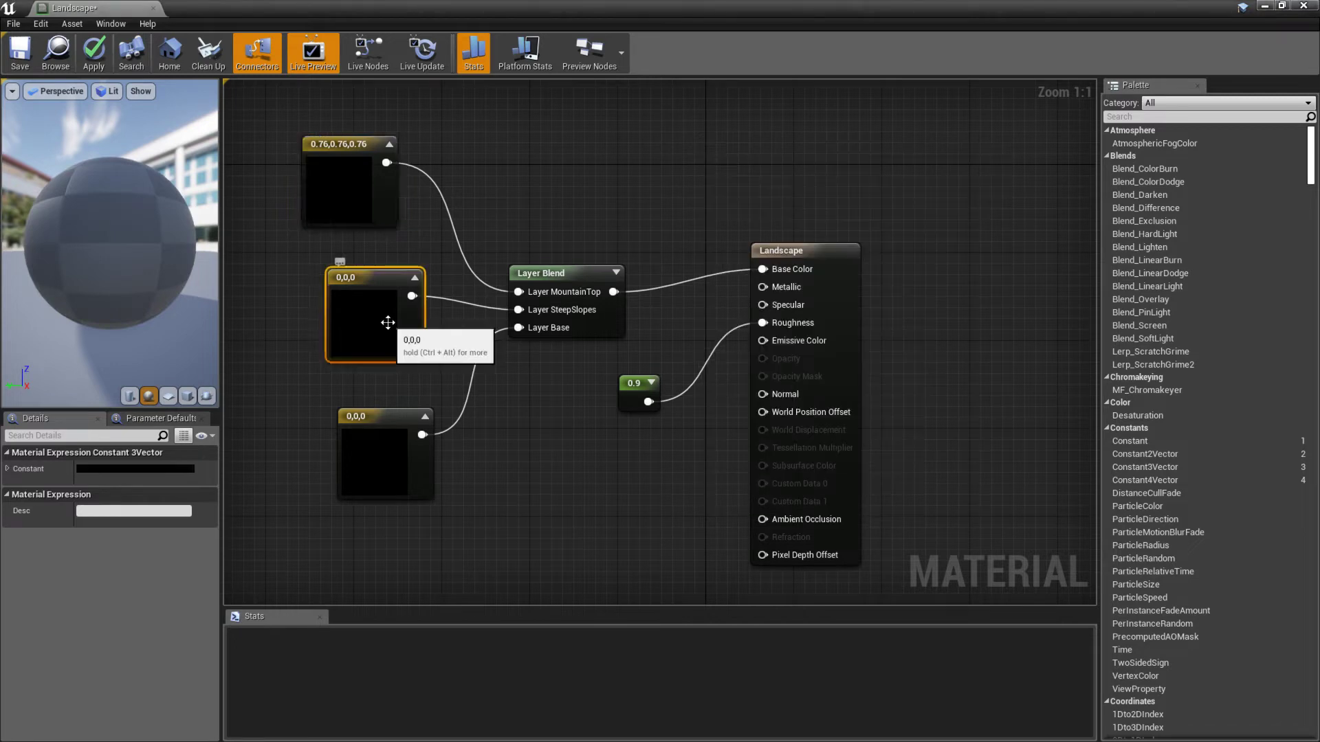
double_click(388, 323)
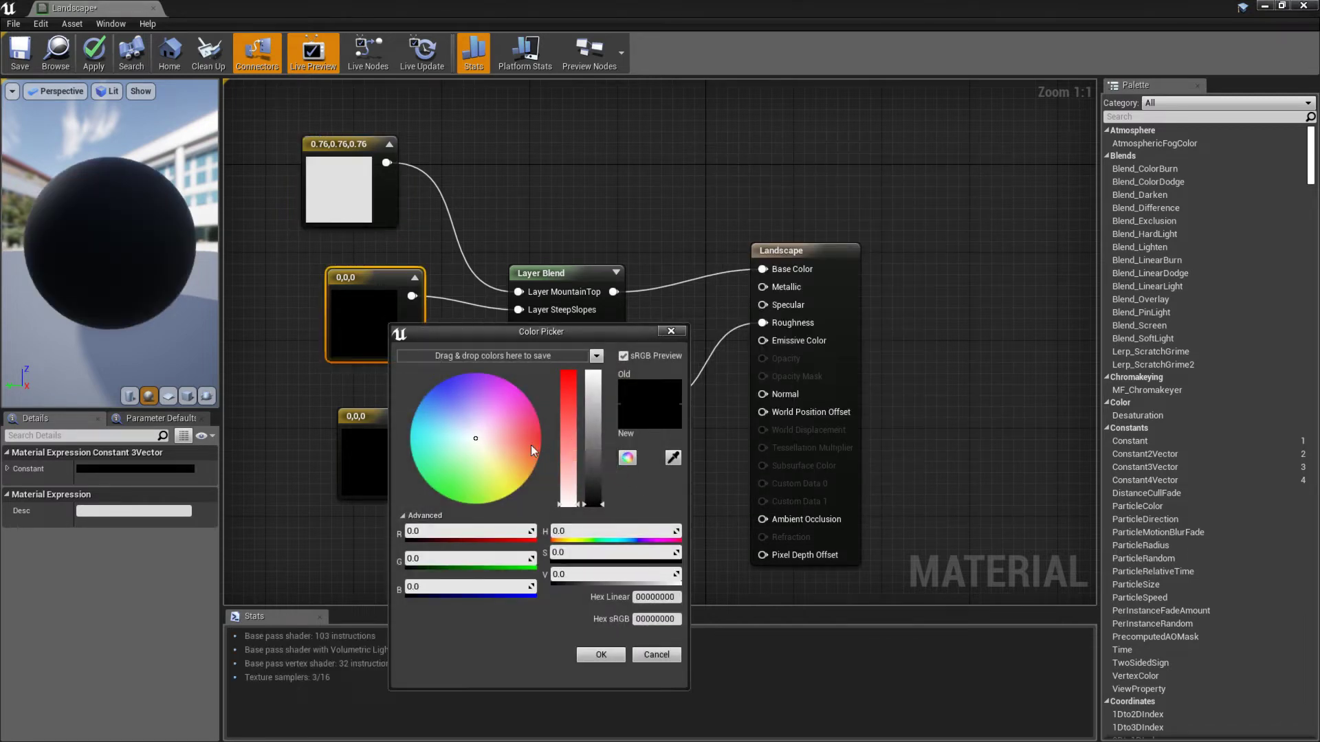
drag(595, 386, 595, 462)
click(498, 451)
drag(498, 451, 493, 448)
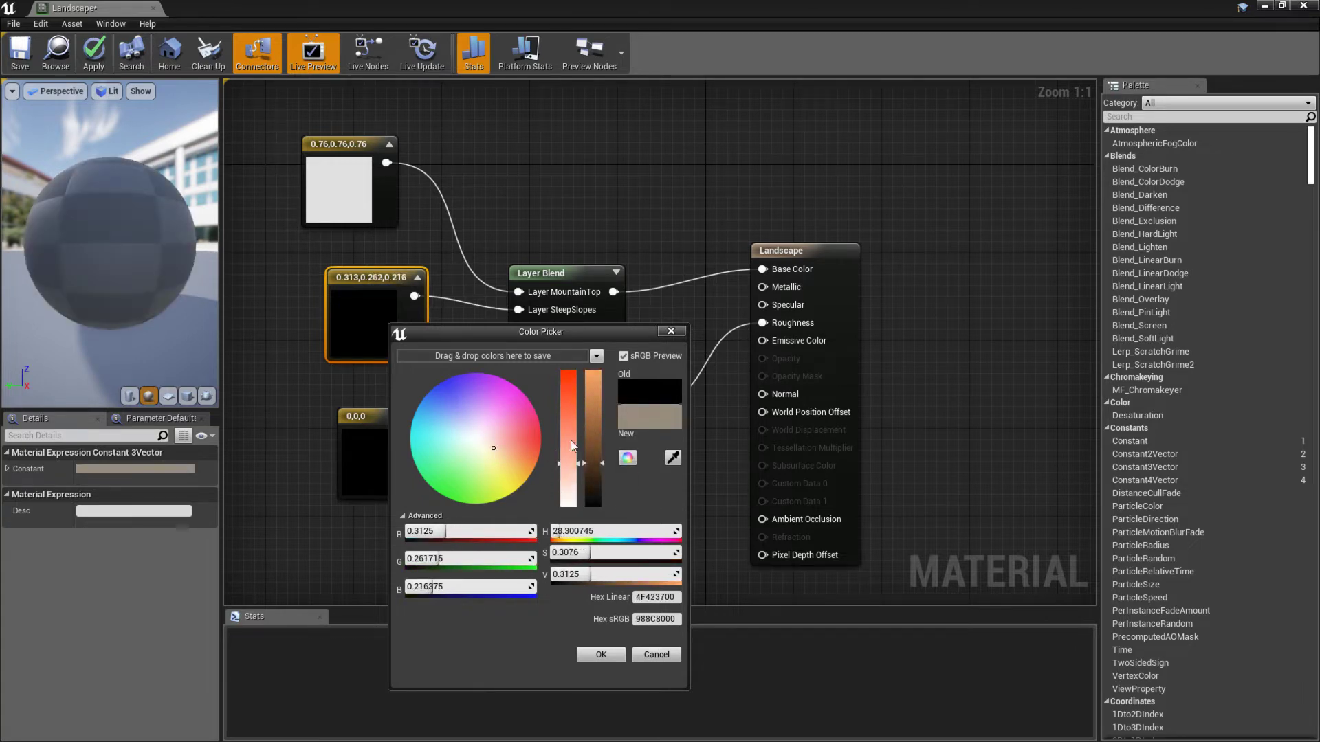
mouse_move(596, 461)
mouse_down()
mouse_move(592, 433)
mouse_move(593, 466)
mouse_up()
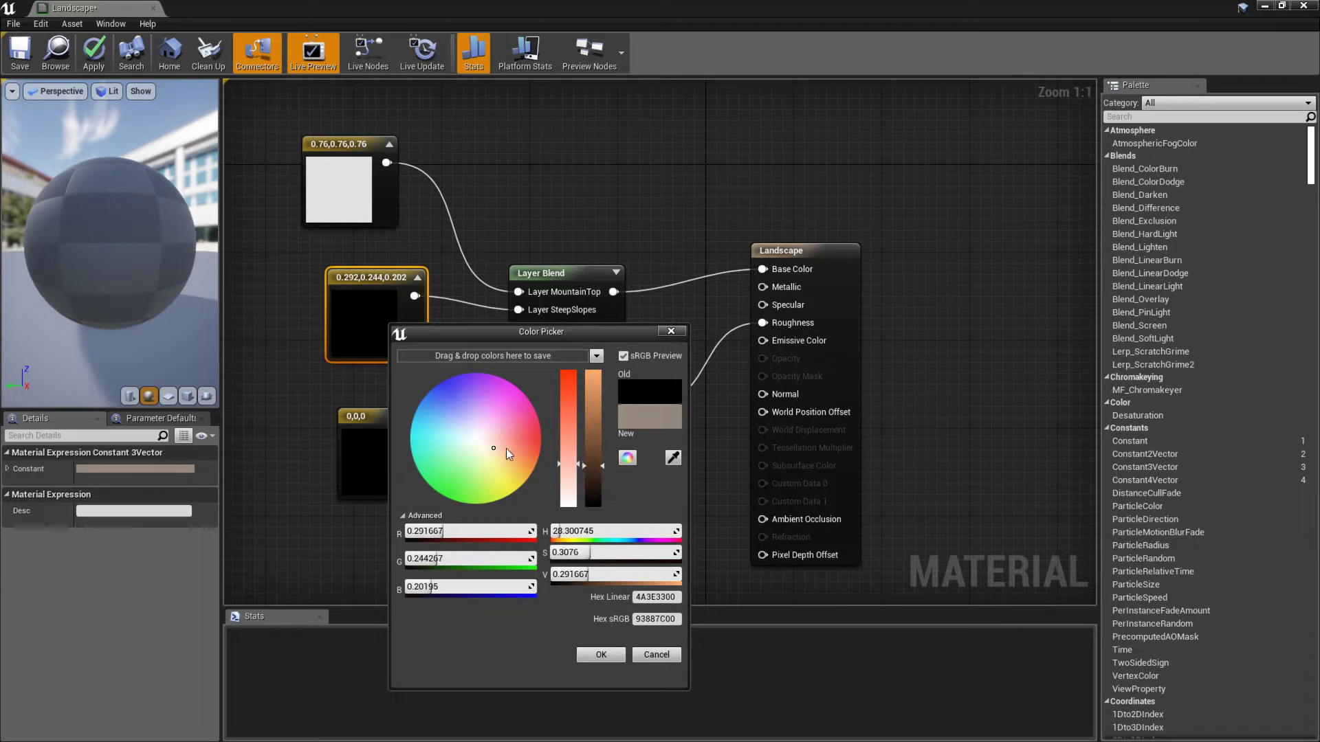
drag(506, 450, 509, 444)
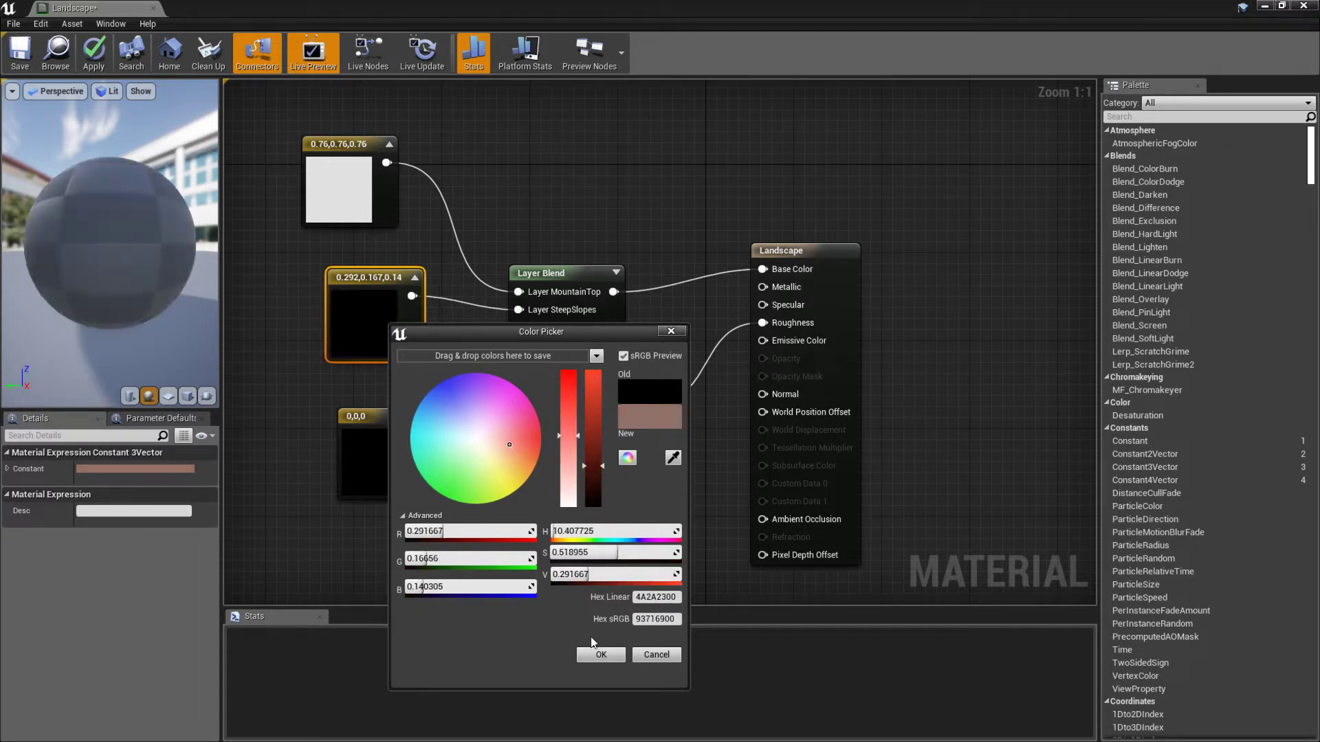
click(596, 651)
click(582, 596)
- Set the Base colour constant to a saturated orange-brown of 0.292, 0.067, 0
double_click(395, 466)
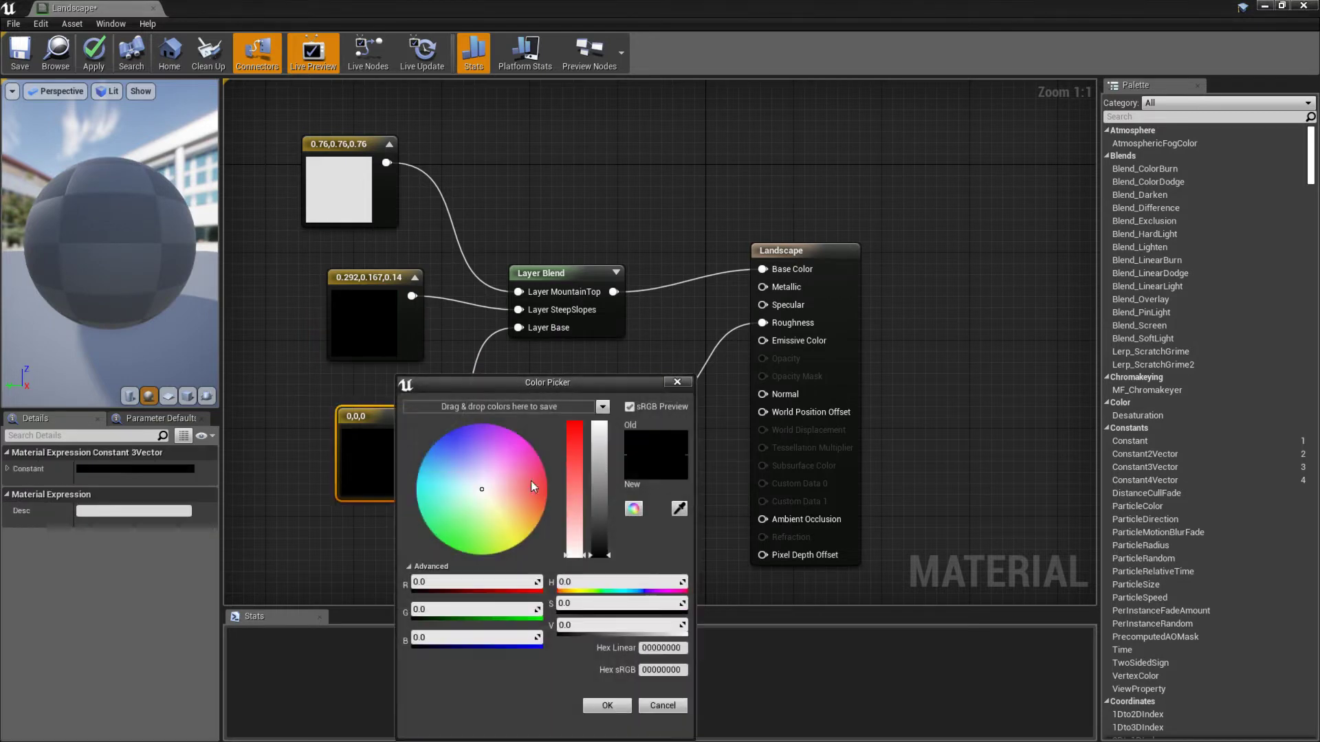
mouse_move(506, 501)
mouse_down()
mouse_move(587, 514)
mouse_move(567, 409)
mouse_up()
click(517, 499)
drag(599, 502, 599, 516)
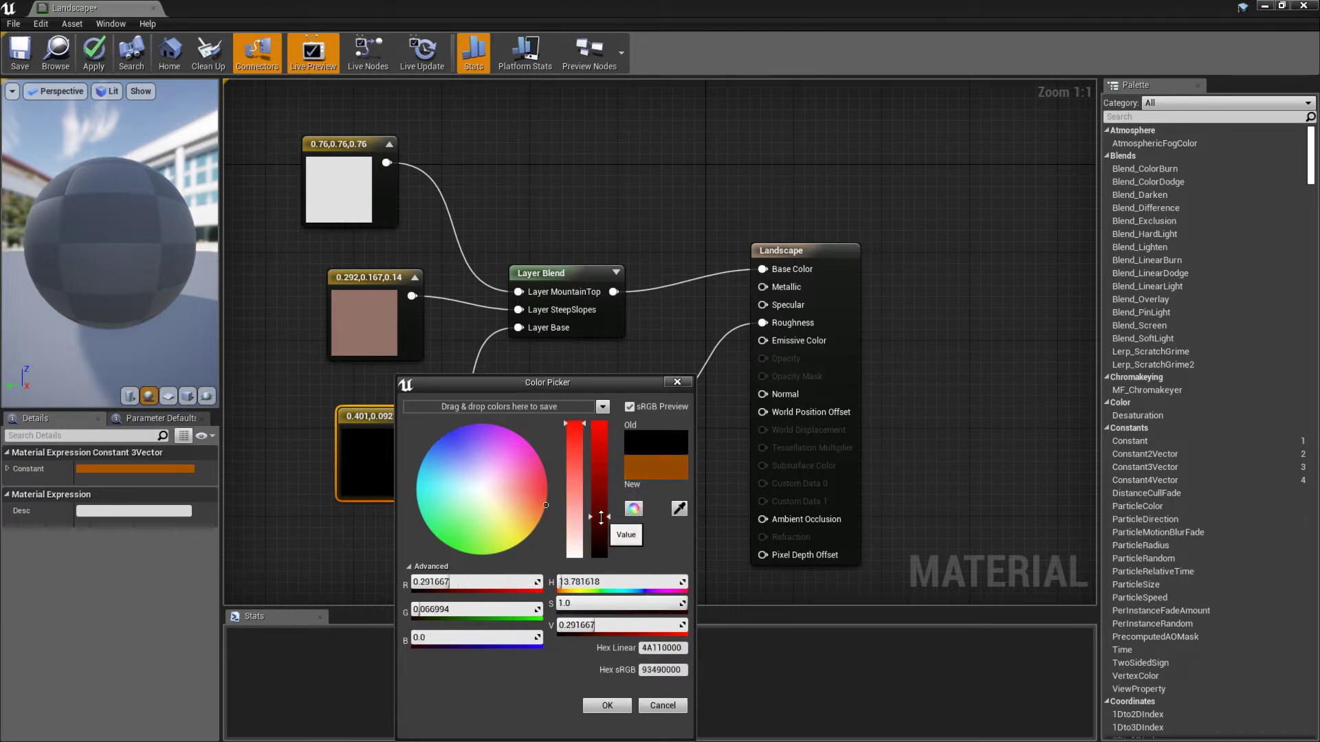
click(607, 705)
click(451, 512)
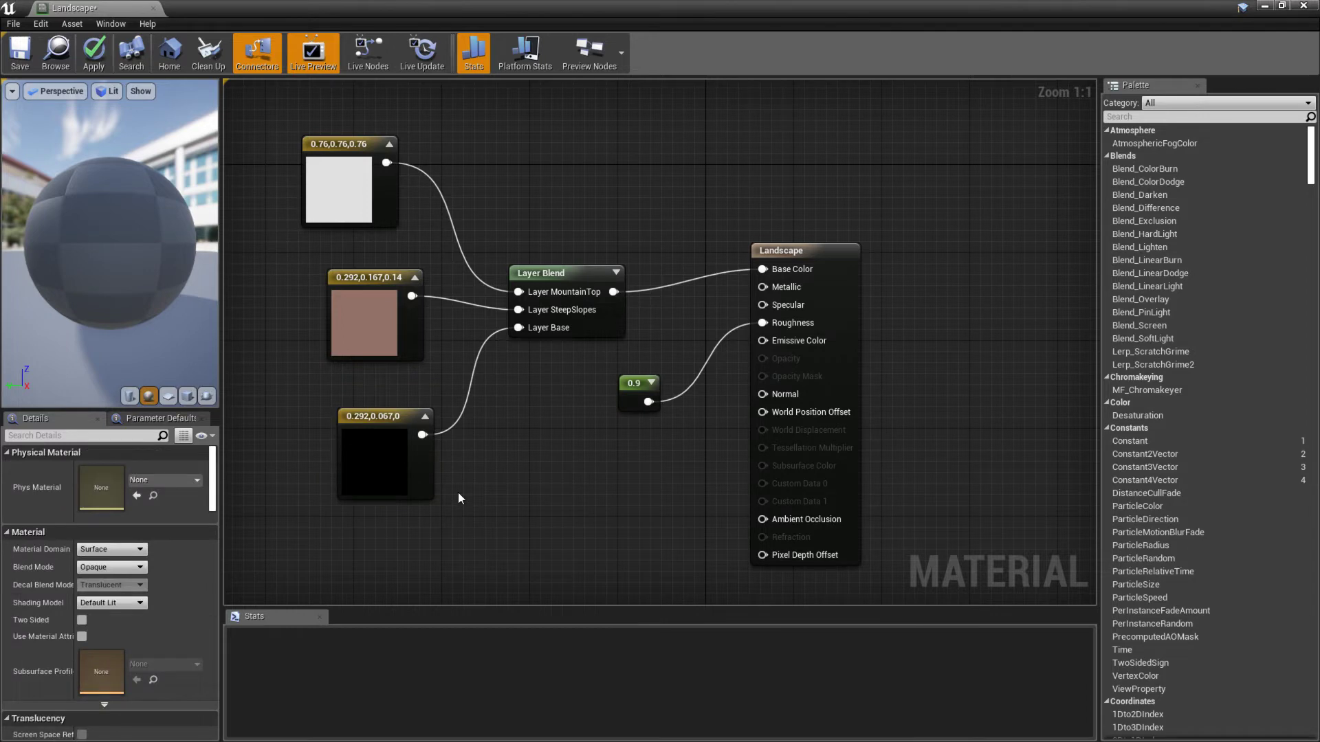
- Reduce the saturation of the SteepSlopes colour constant so its value becomes 0.292, 0.218, 0.202
double_click(371, 327)
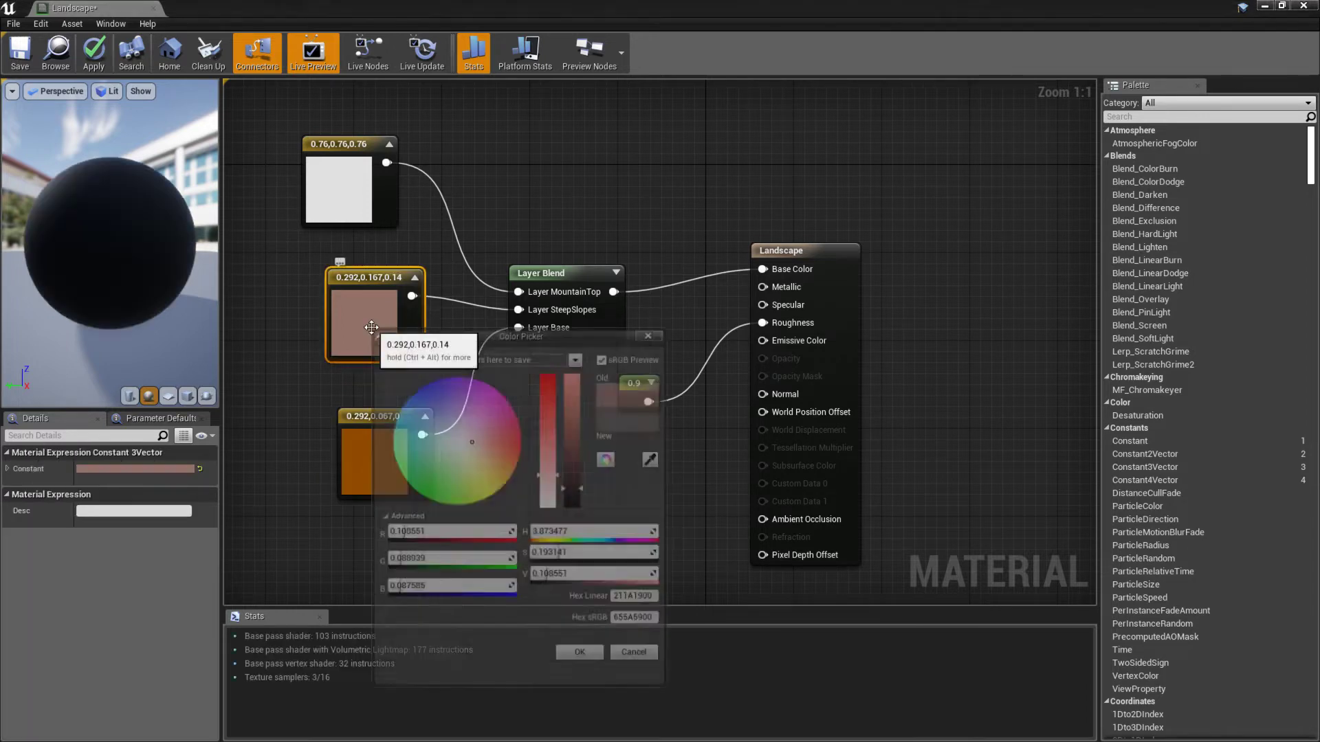
drag(550, 447, 551, 470)
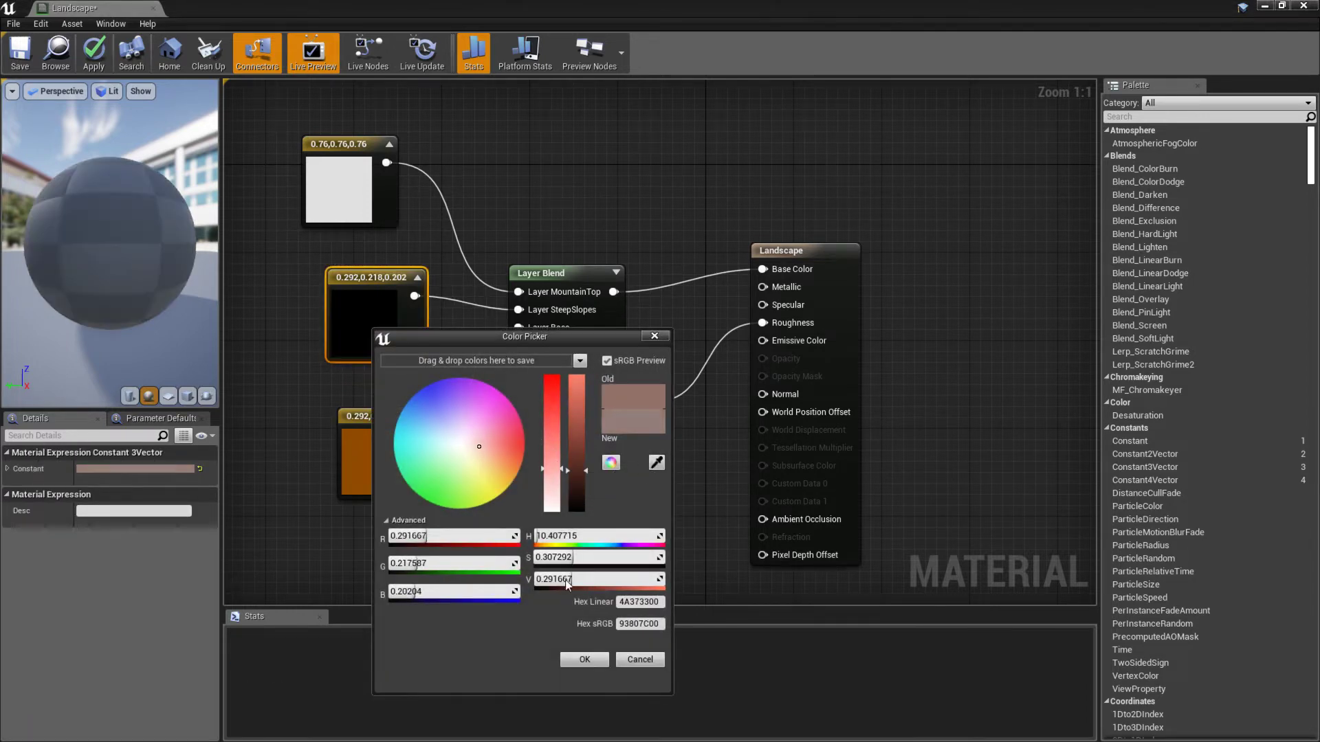
click(584, 659)
click(504, 436)
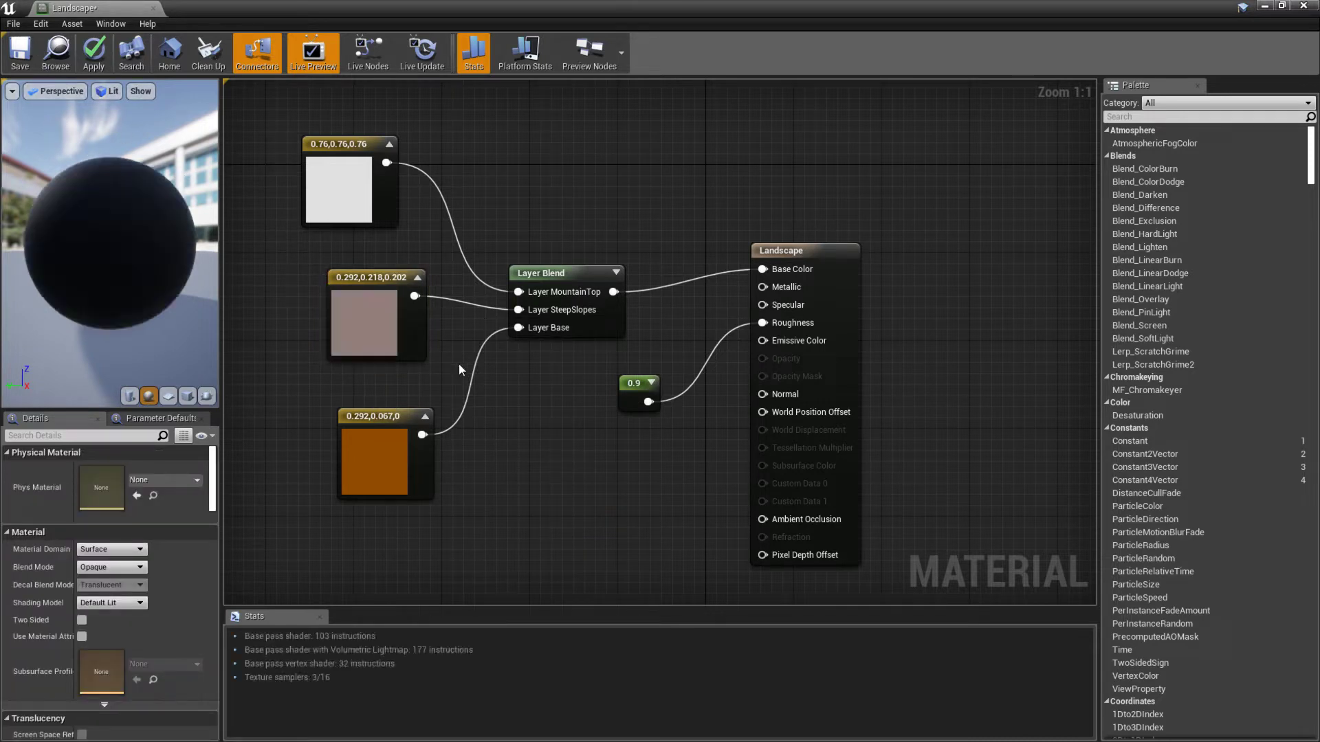
- Save and close the Landscape material, and assign it as the Landscape Material of the heightfield's Landscape actor
click(20, 51)
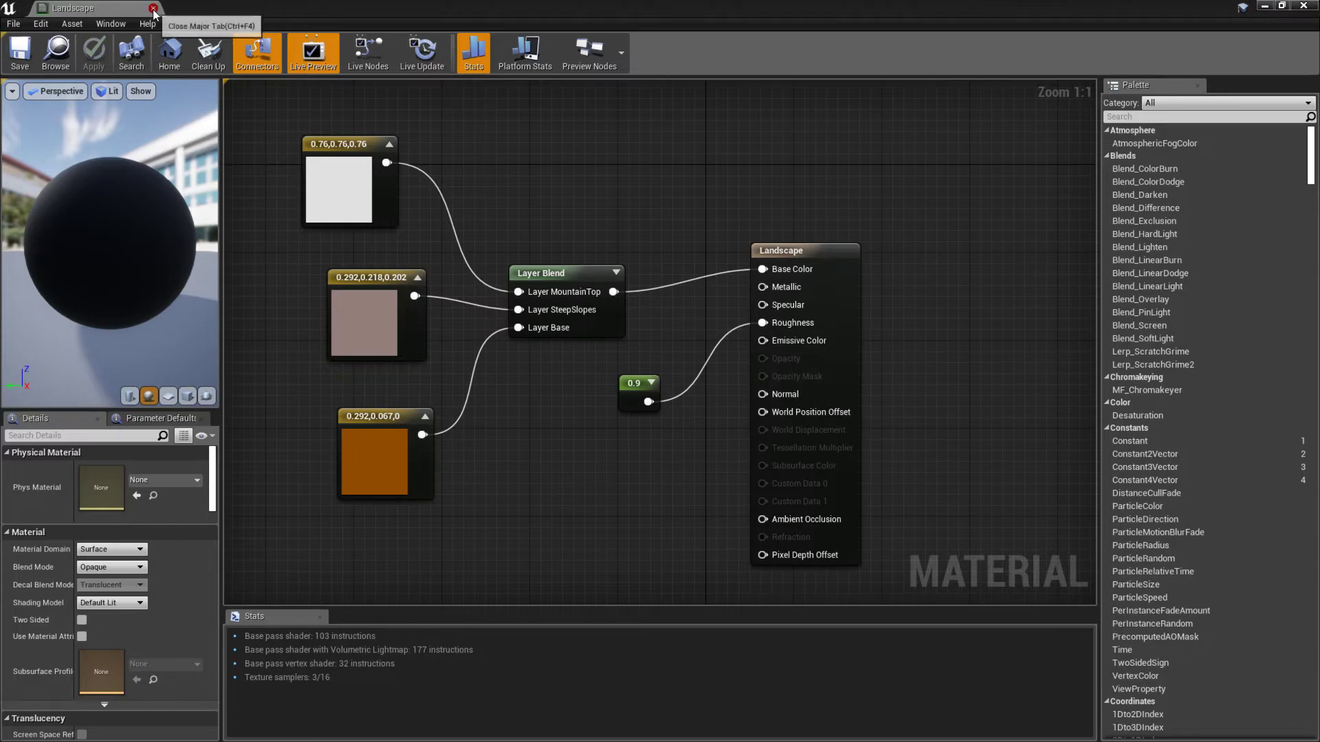
click(153, 8)
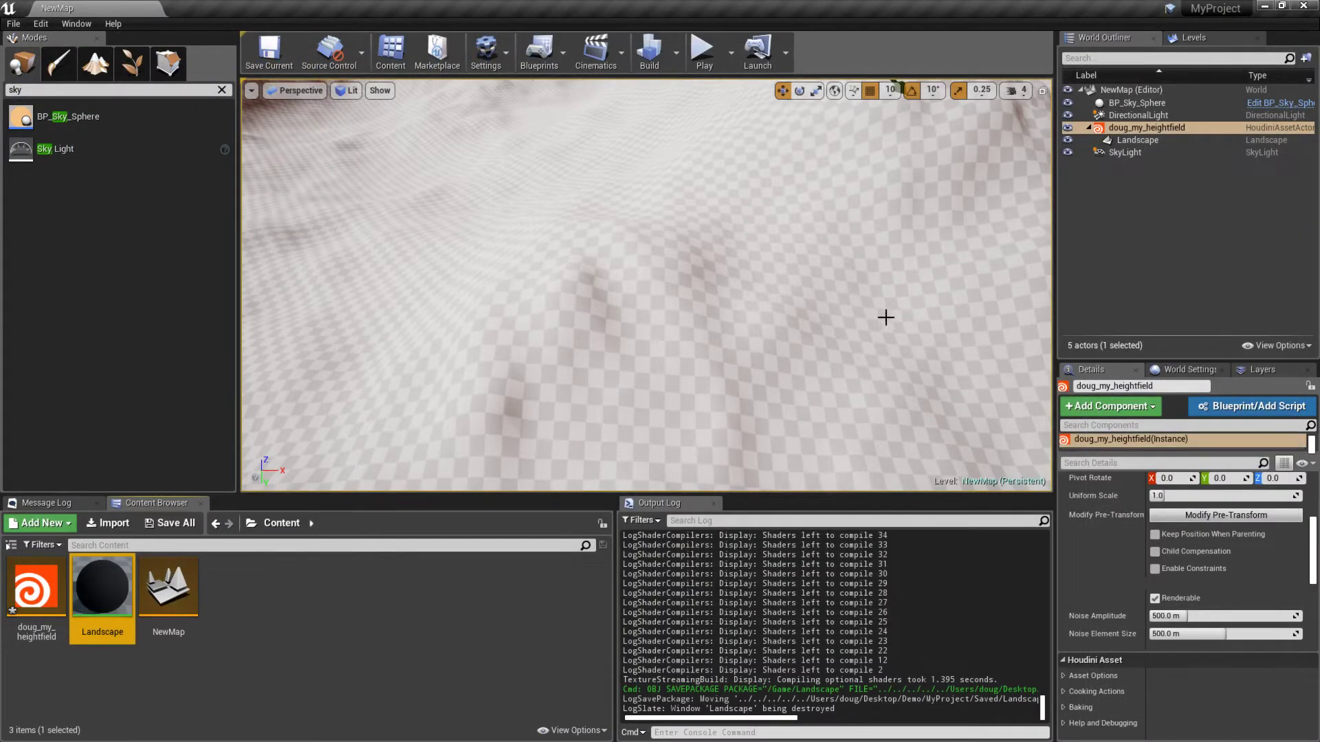
click(1160, 141)
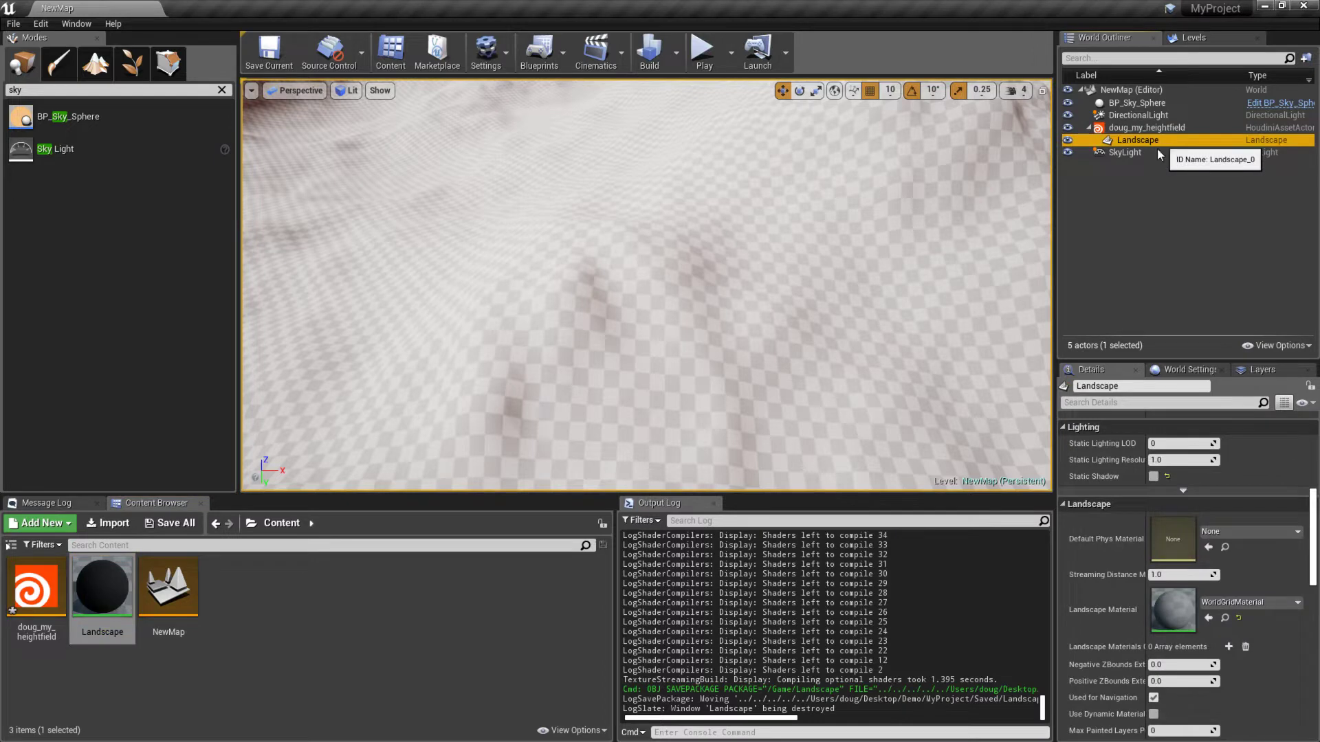
click(1242, 603)
click(292, 609)
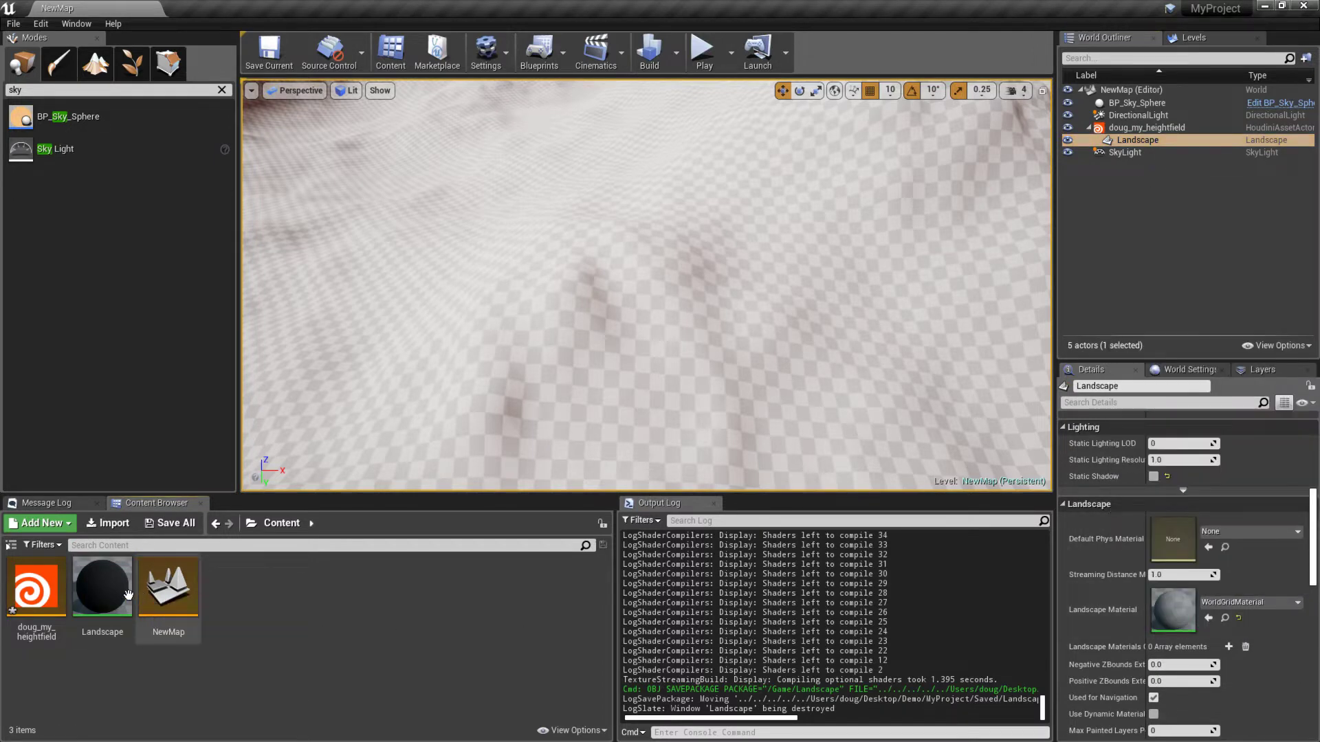
drag(102, 591, 1205, 598)
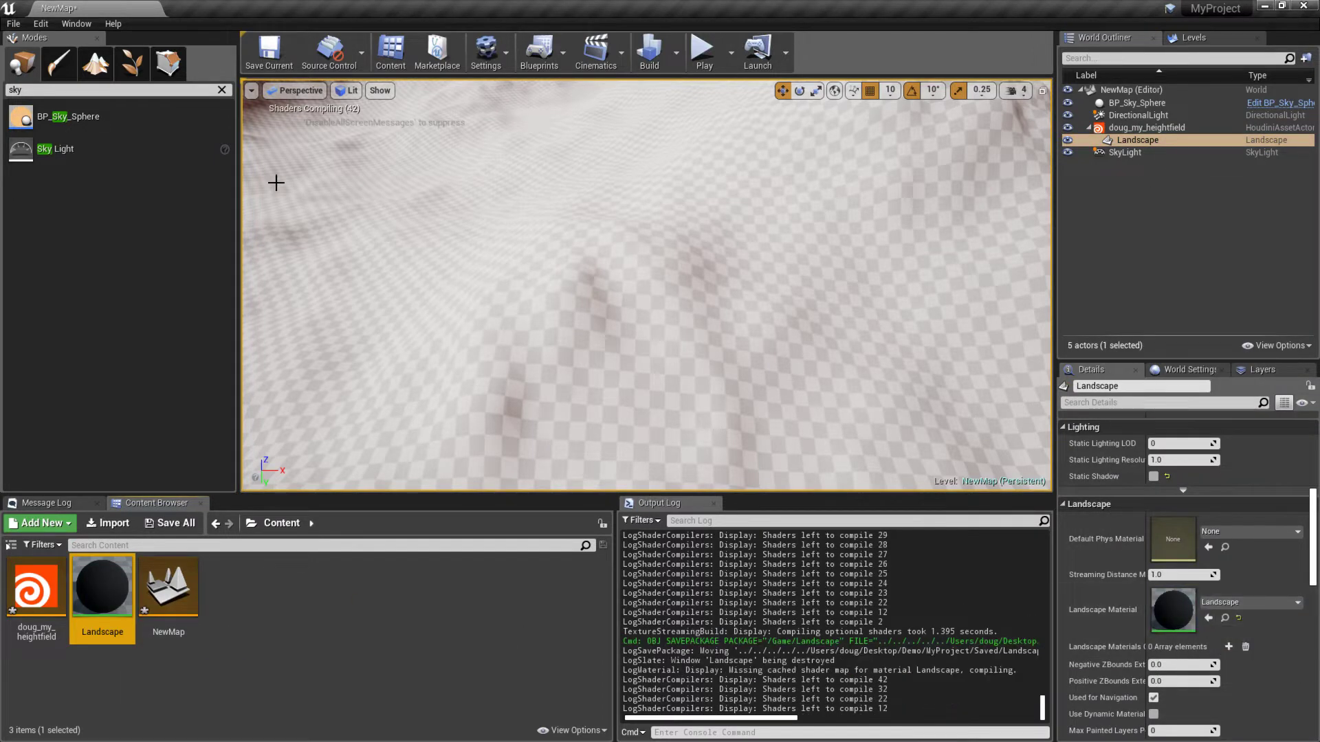
- Enter landscape paint mode and create the layer info object MountainTop_LayerInfo in NewMap_sharedassets for the MountainTop layer
click(96, 64)
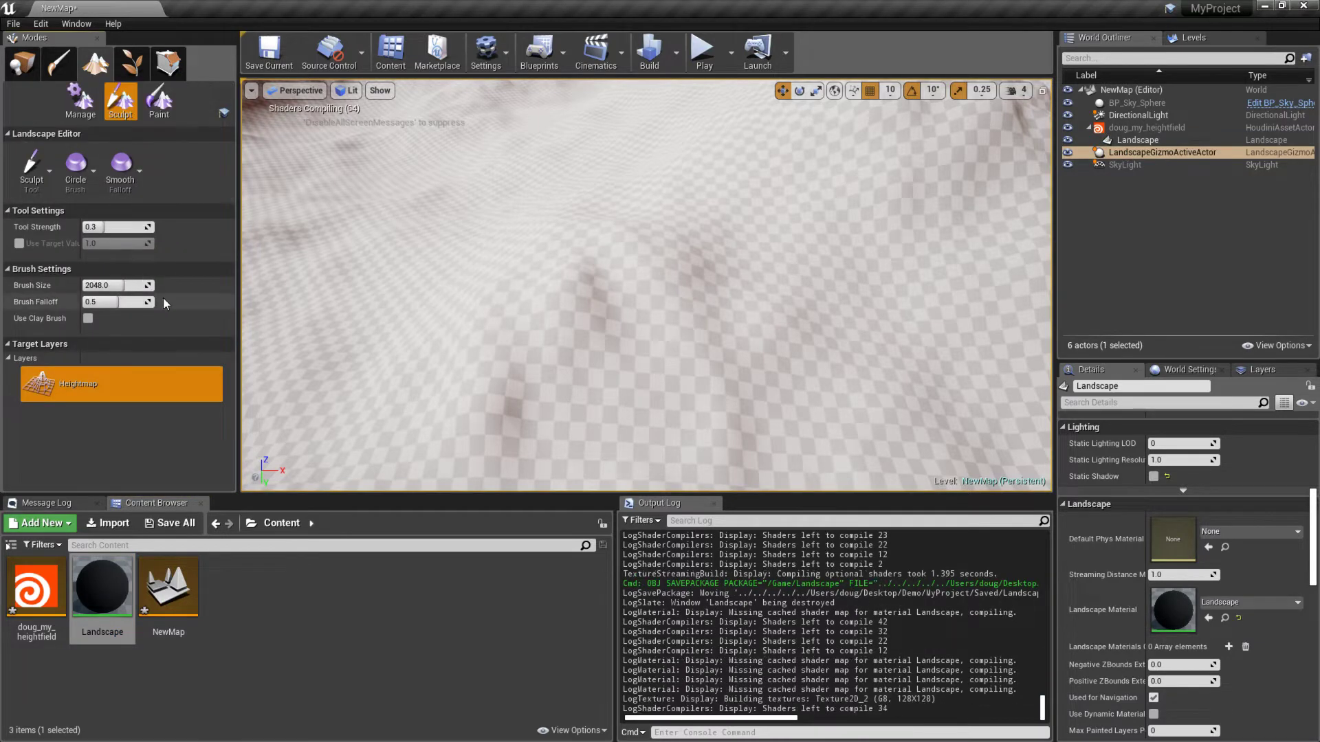
click(159, 101)
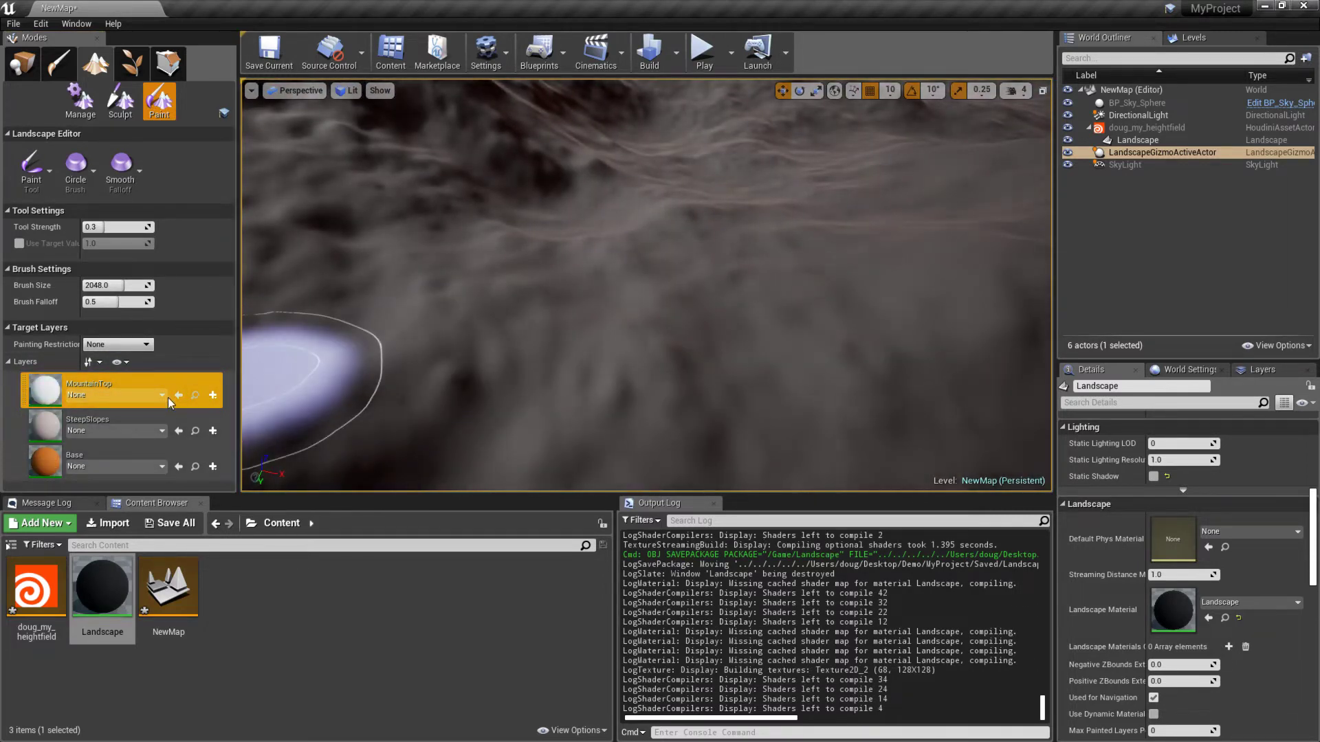
click(212, 396)
click(215, 430)
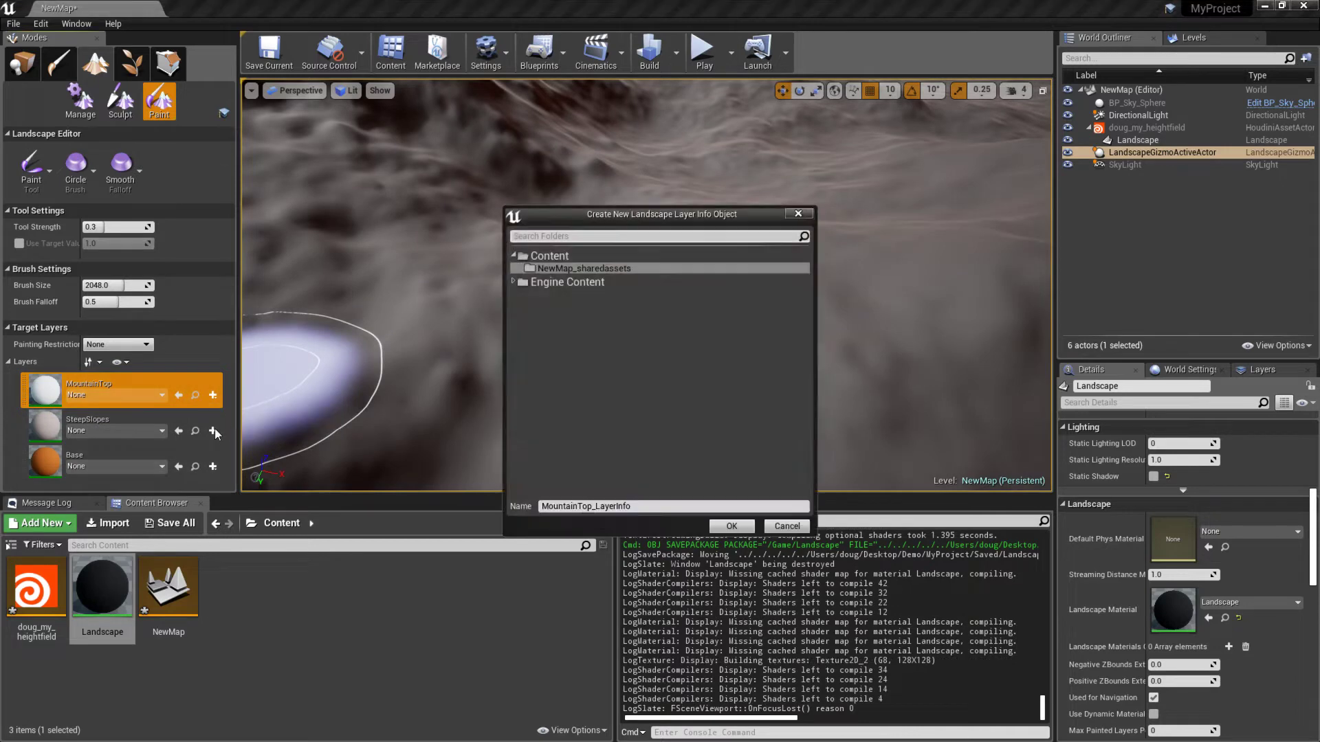
click(727, 526)
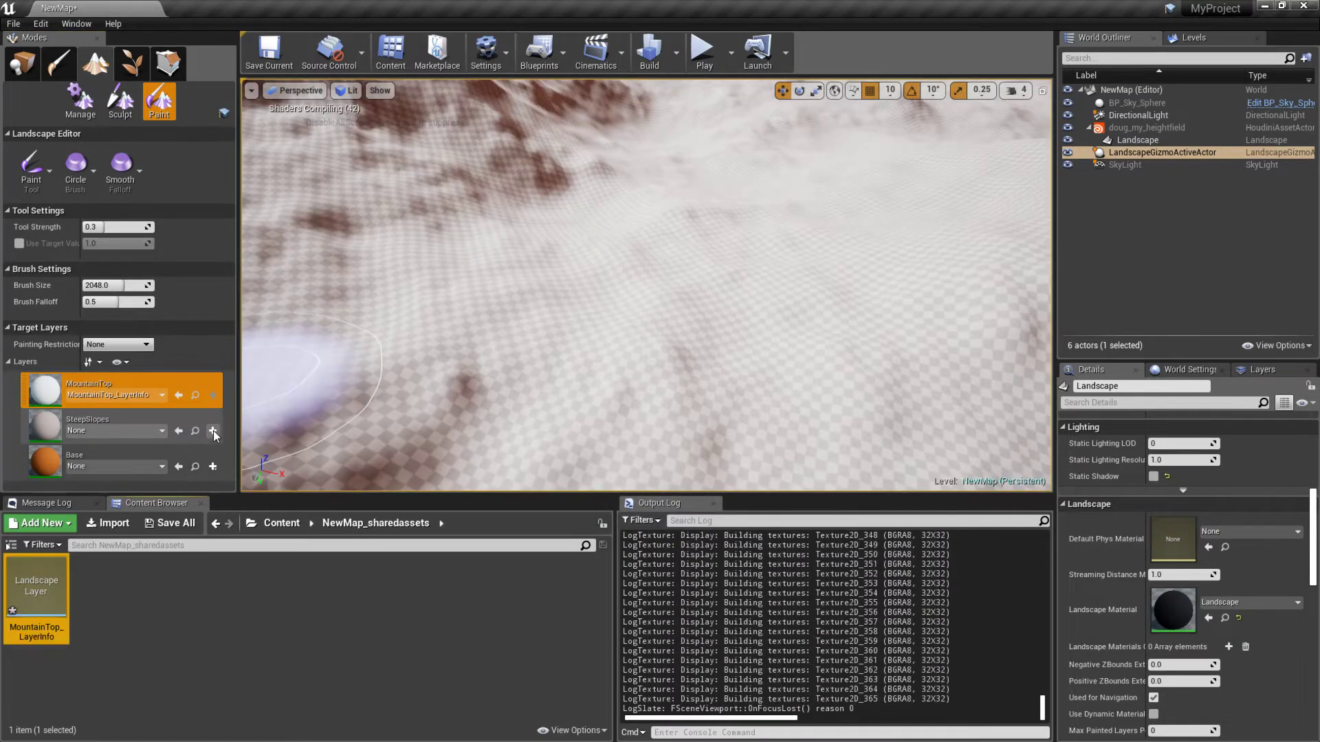
- Create the layer info objects SteepSlopes_LayerInfo and Base_LayerInfo in NewMap_sharedassets for the two remaining target layers
click(213, 431)
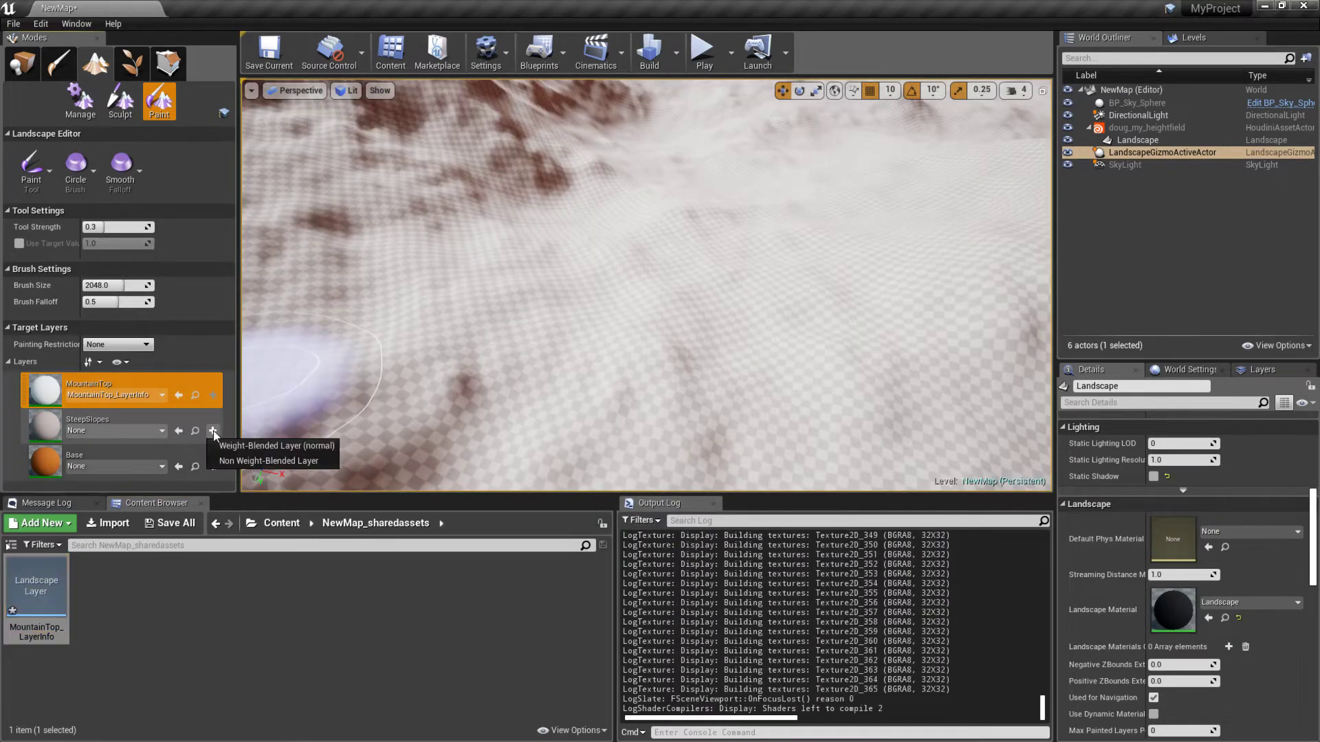
click(205, 454)
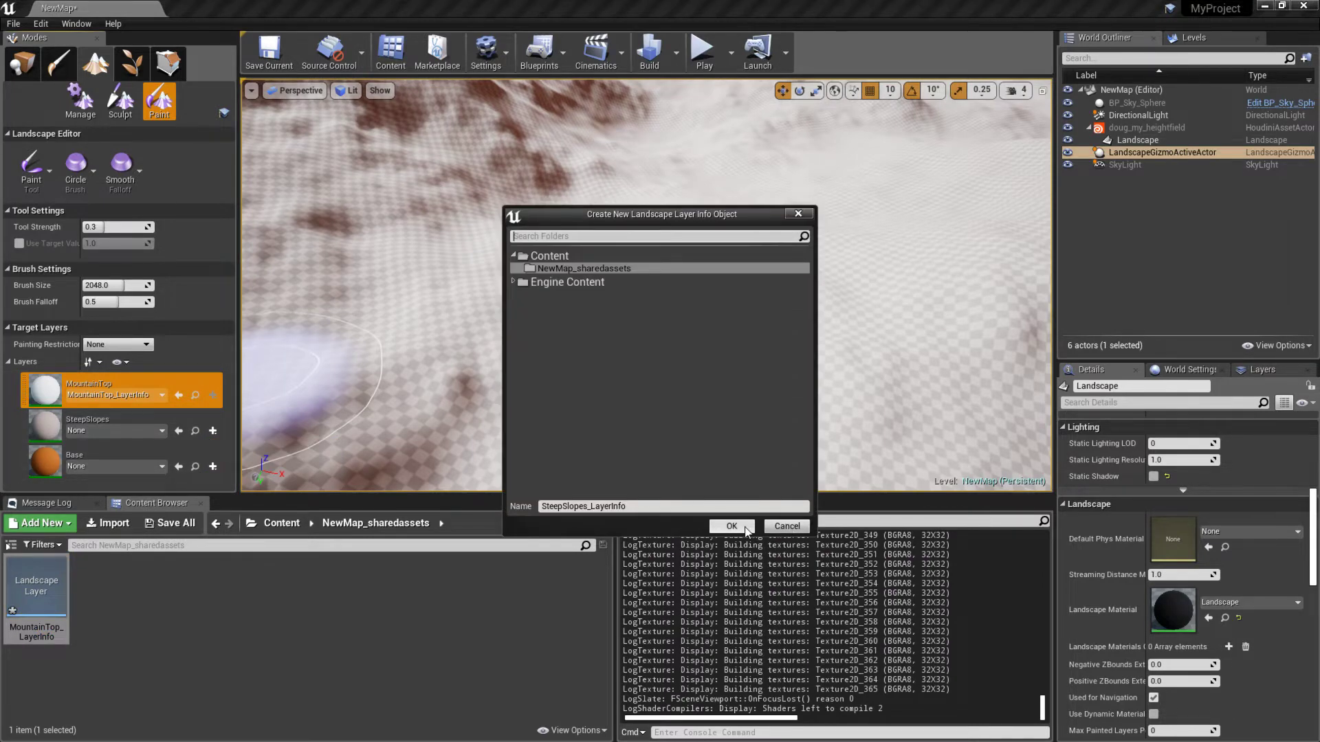
click(731, 525)
click(213, 467)
click(209, 489)
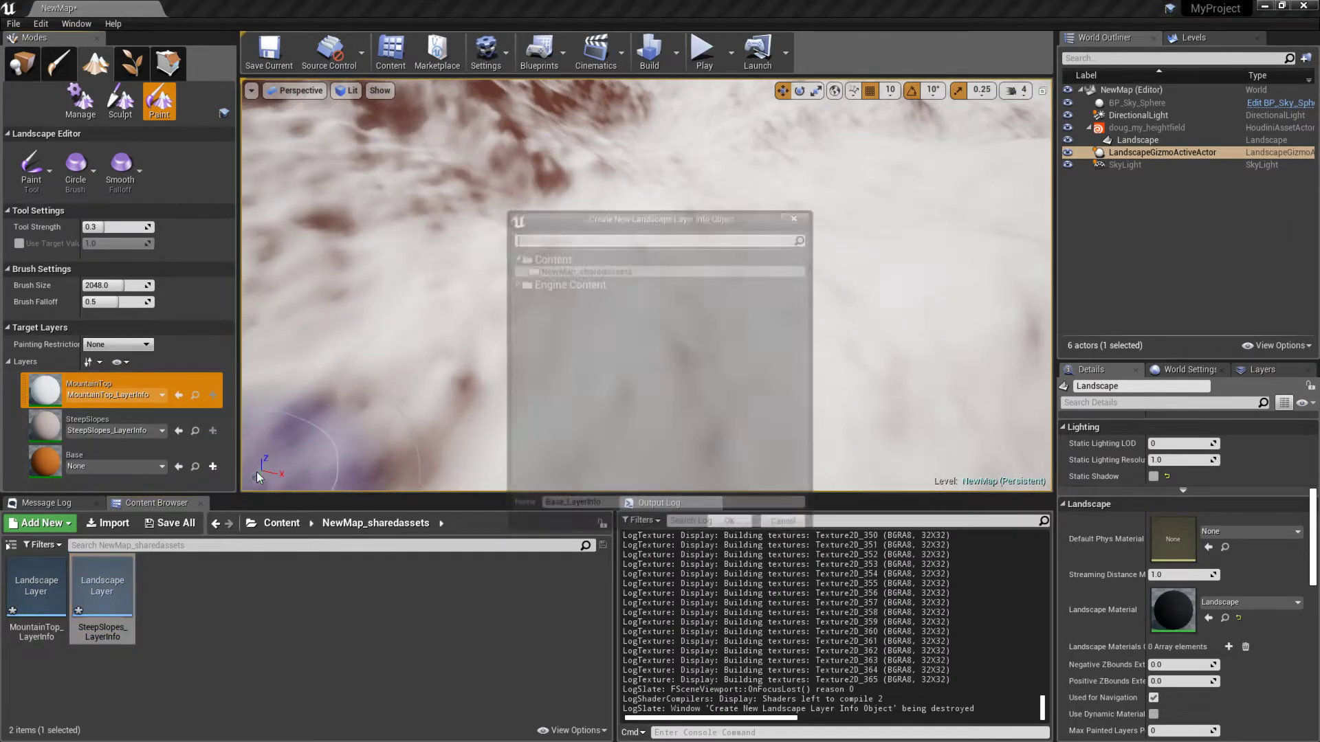
click(728, 526)
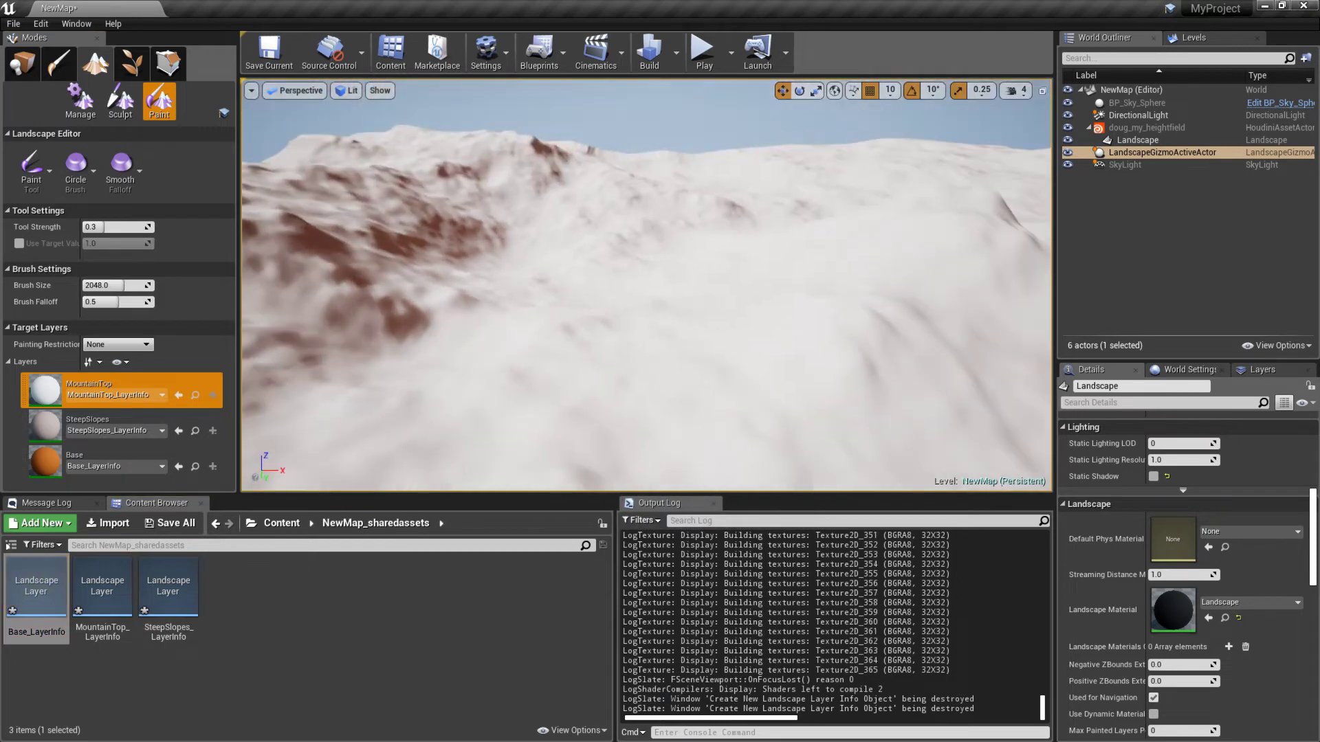
- Fill the entire landscape with the MountainTop layer
scroll(444, 332, down, 1)
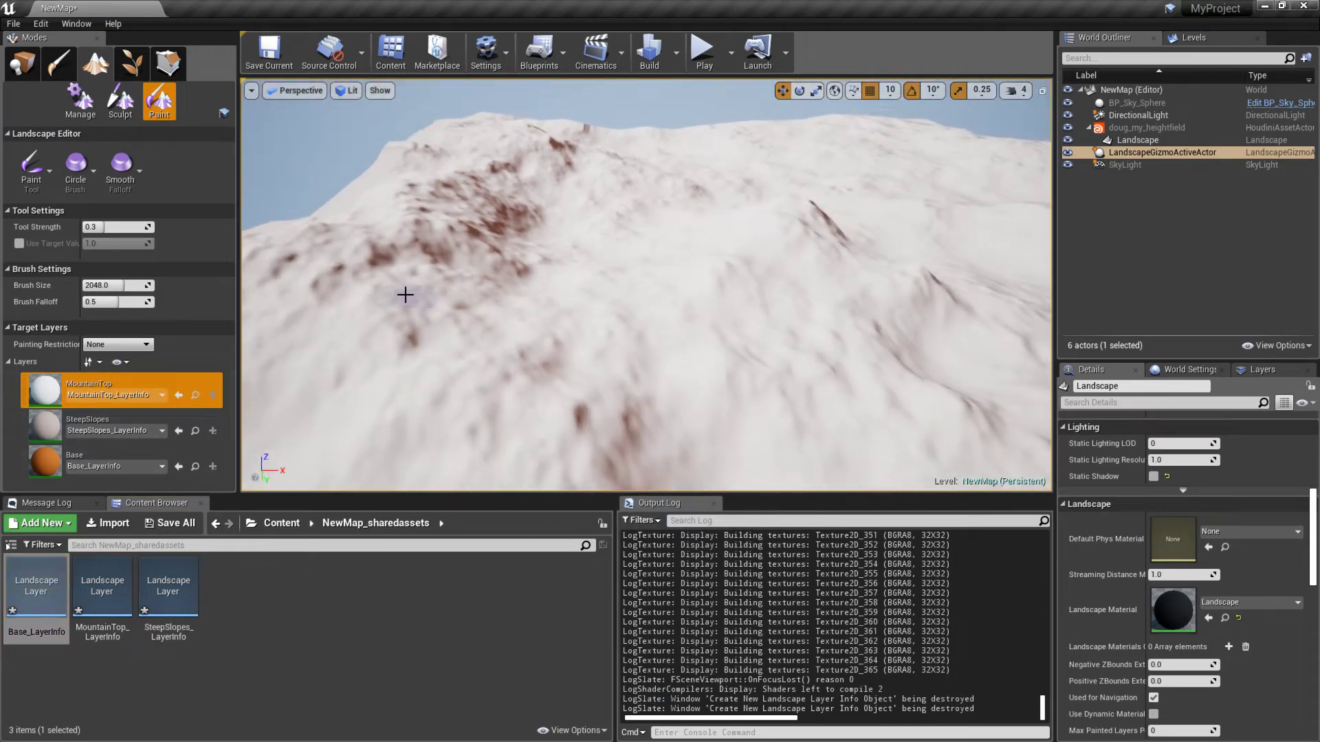
right_click(127, 402)
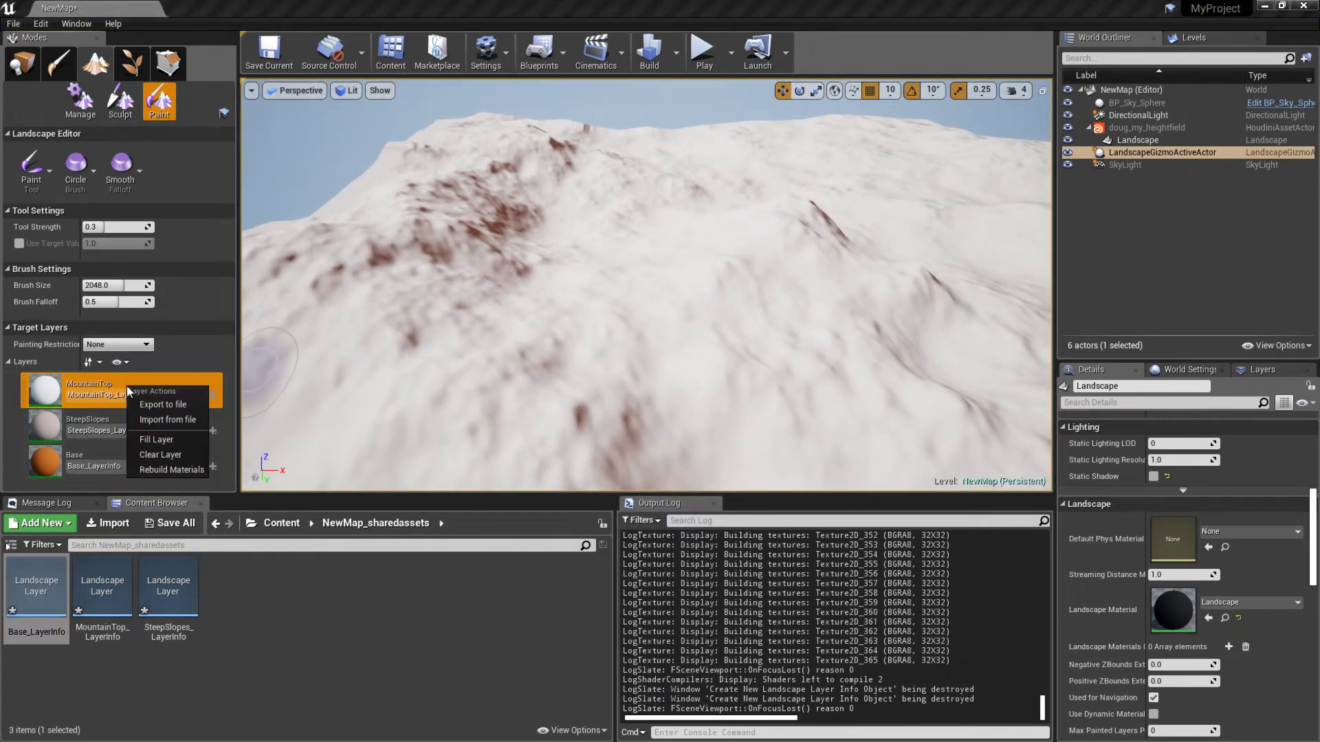
click(165, 442)
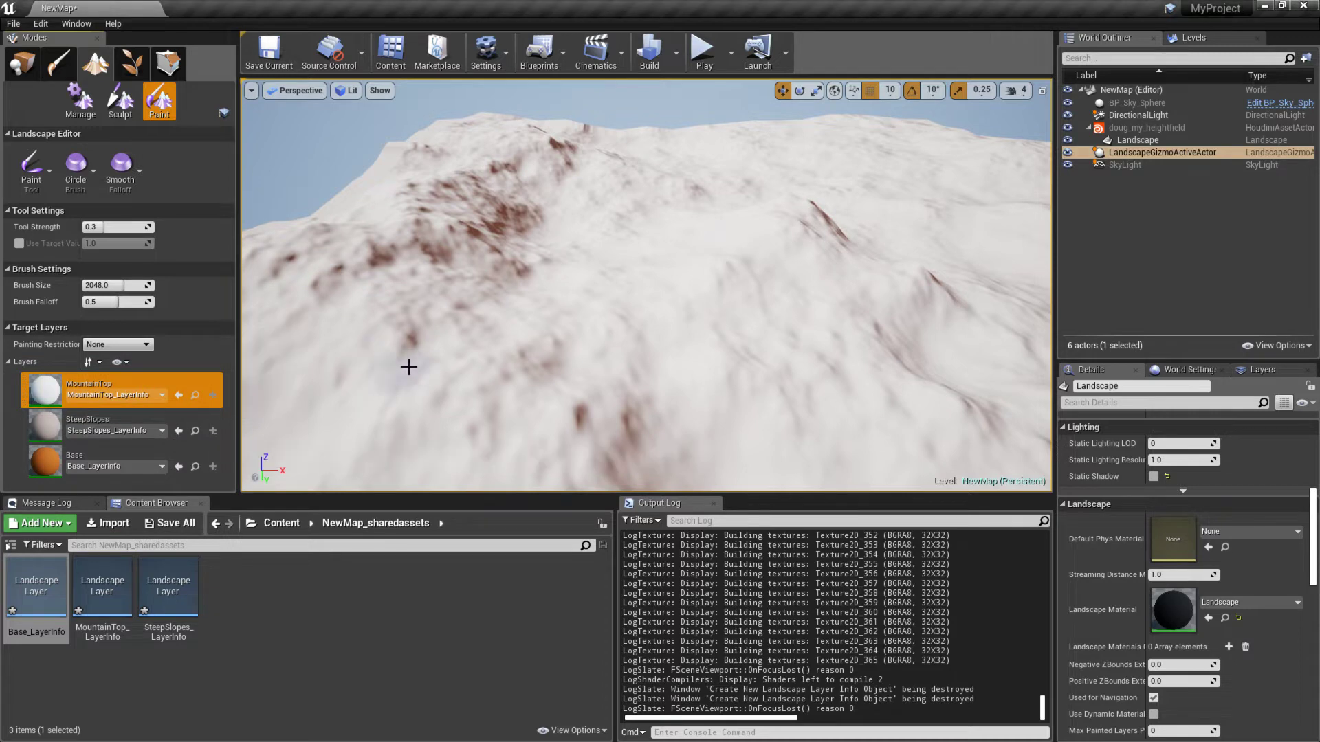
- Make SteepSlopes the target layer and paint a patch of it on the slope in the foreground of the landscape
click(125, 417)
right_click(125, 415)
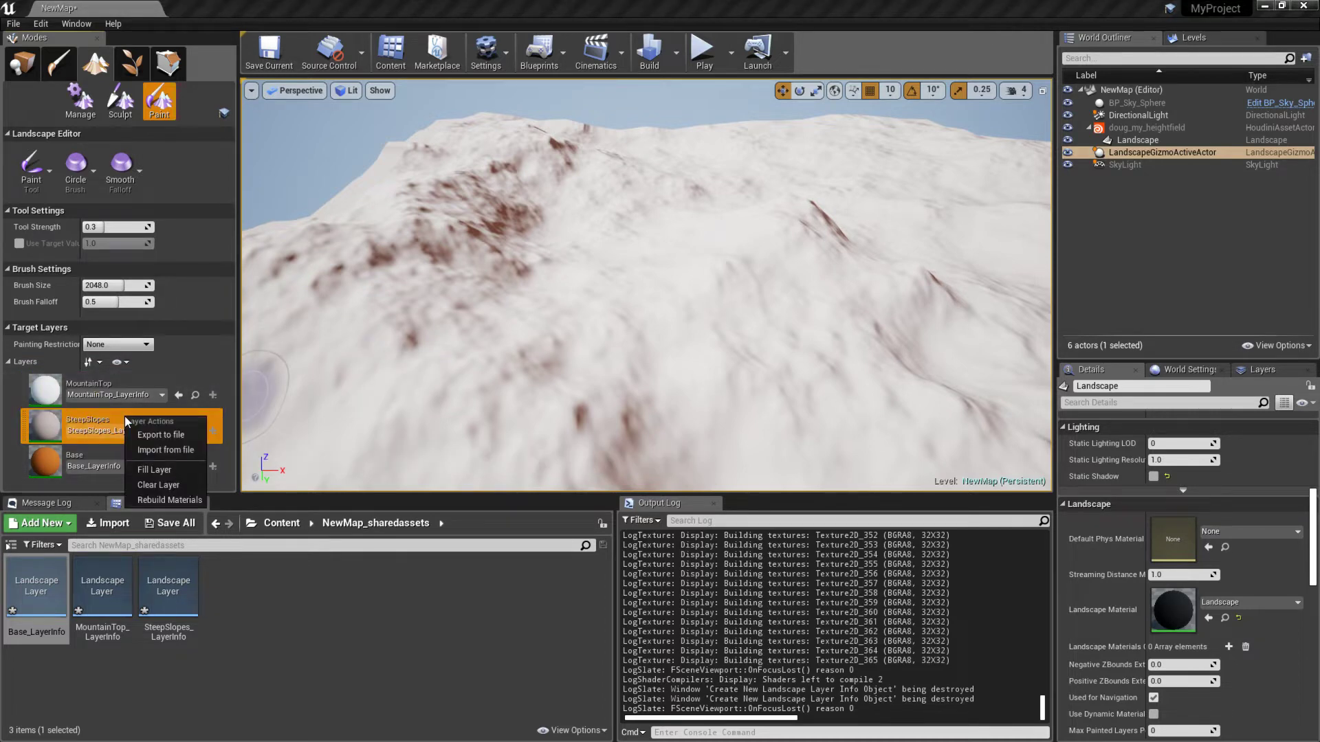
click(199, 406)
mouse_move(516, 376)
mouse_down()
mouse_move(535, 371)
mouse_move(411, 349)
mouse_up()
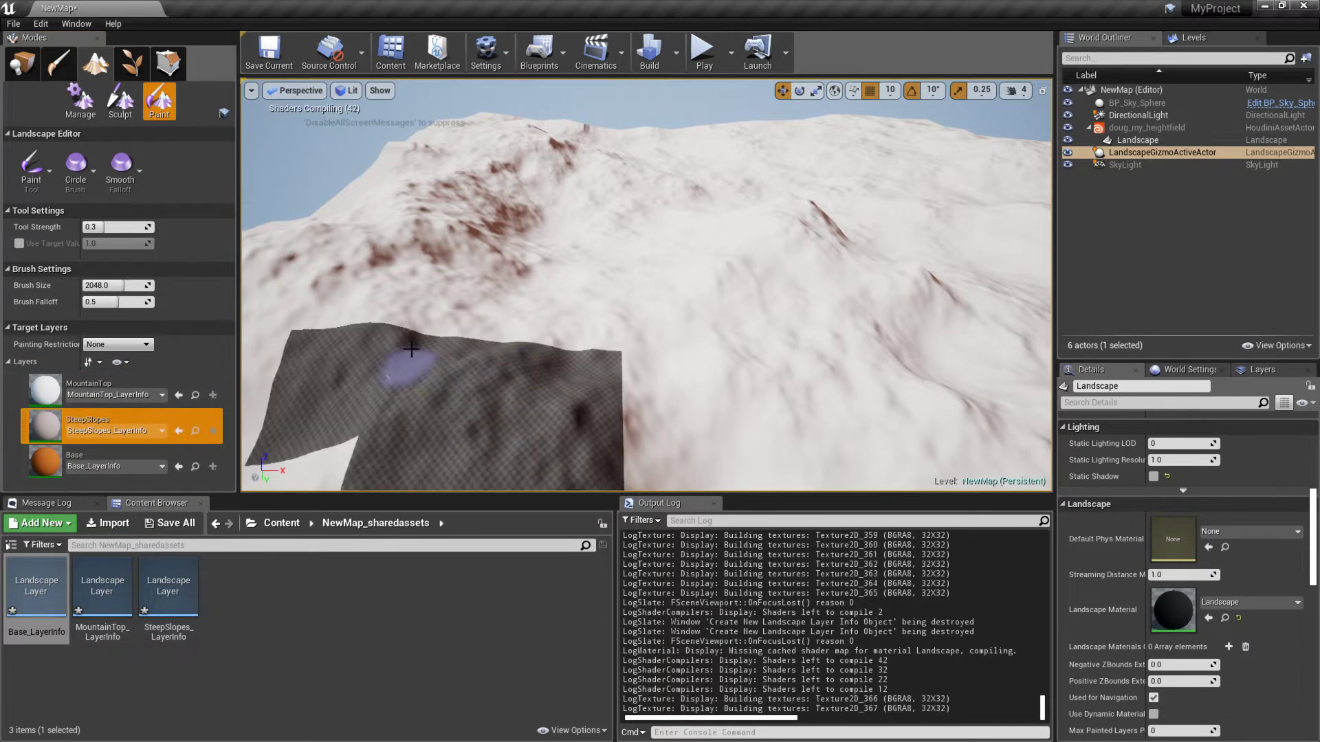
- Make Base the target layer and paint a broad area of it over the foreground slopes beside and over the SteepSlopes patch
click(125, 457)
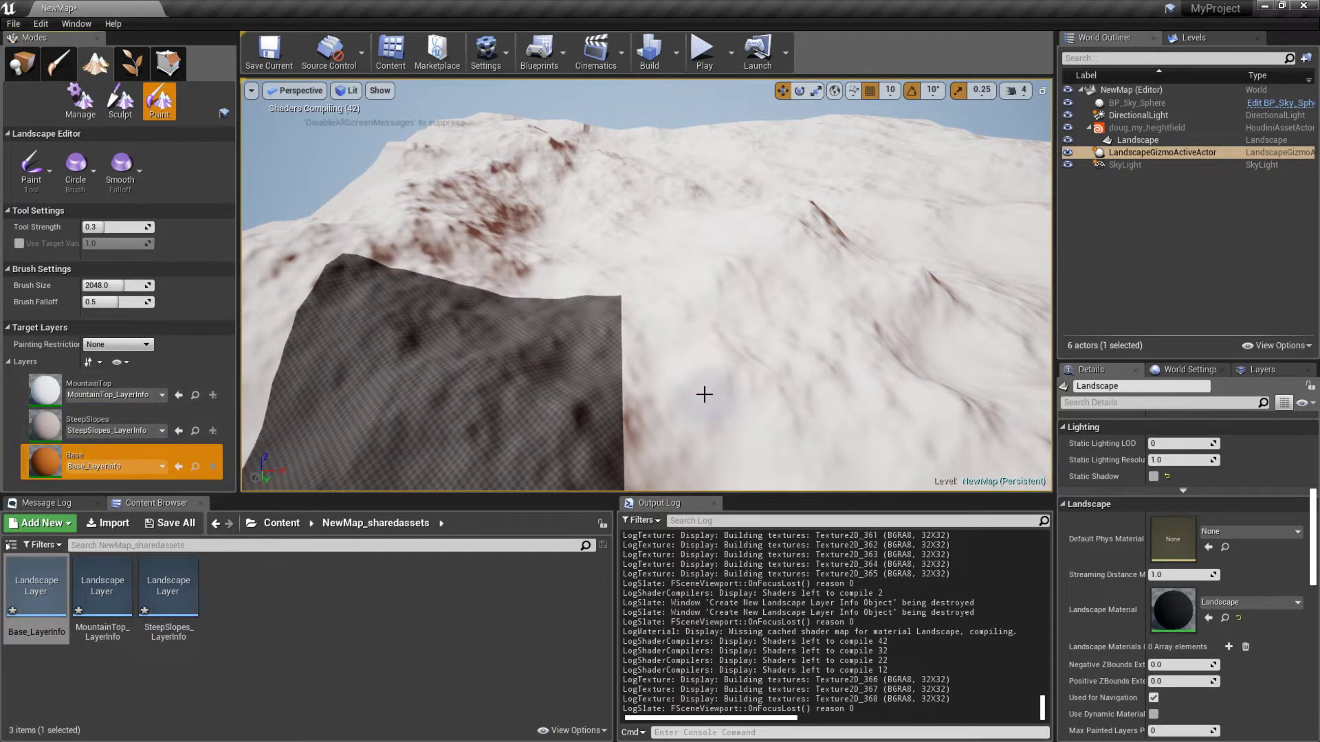
mouse_move(704, 394)
mouse_down()
mouse_move(686, 316)
mouse_move(618, 377)
mouse_move(607, 320)
mouse_move(682, 390)
mouse_up()
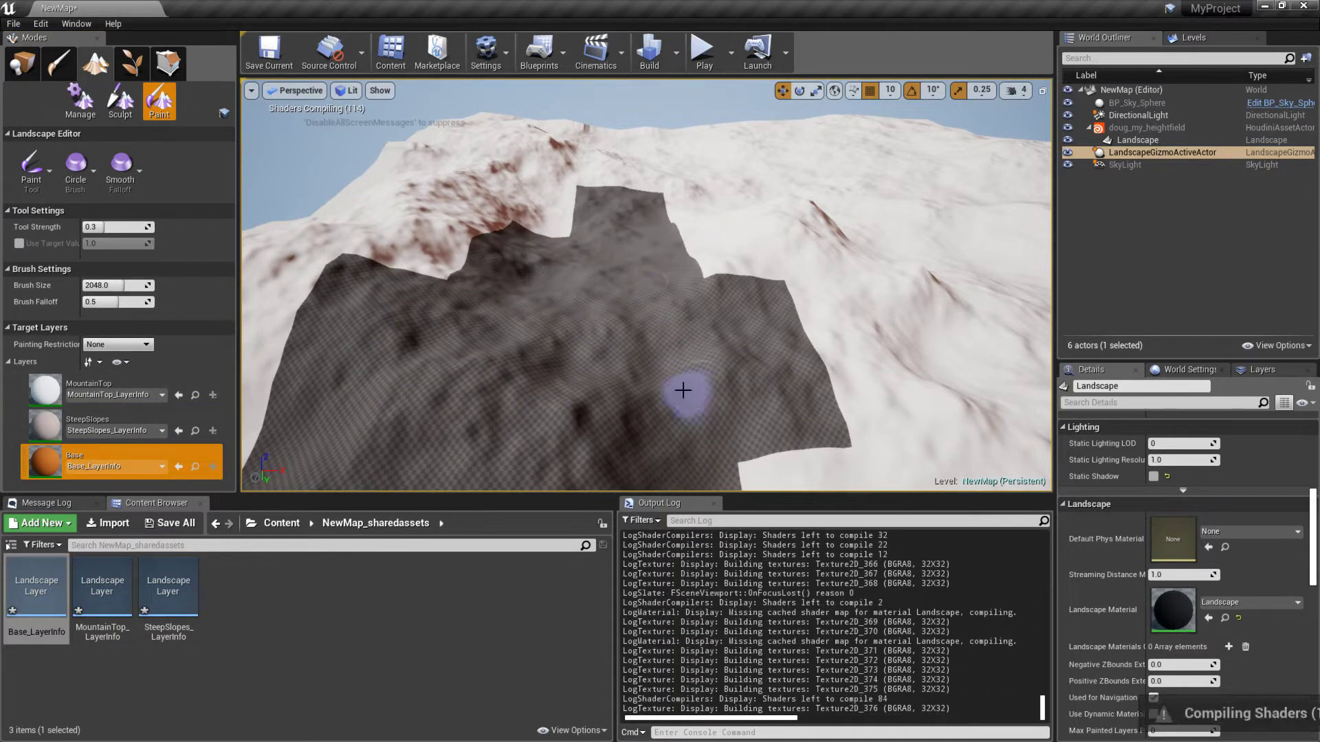
right_drag(683, 390, 668, 344)
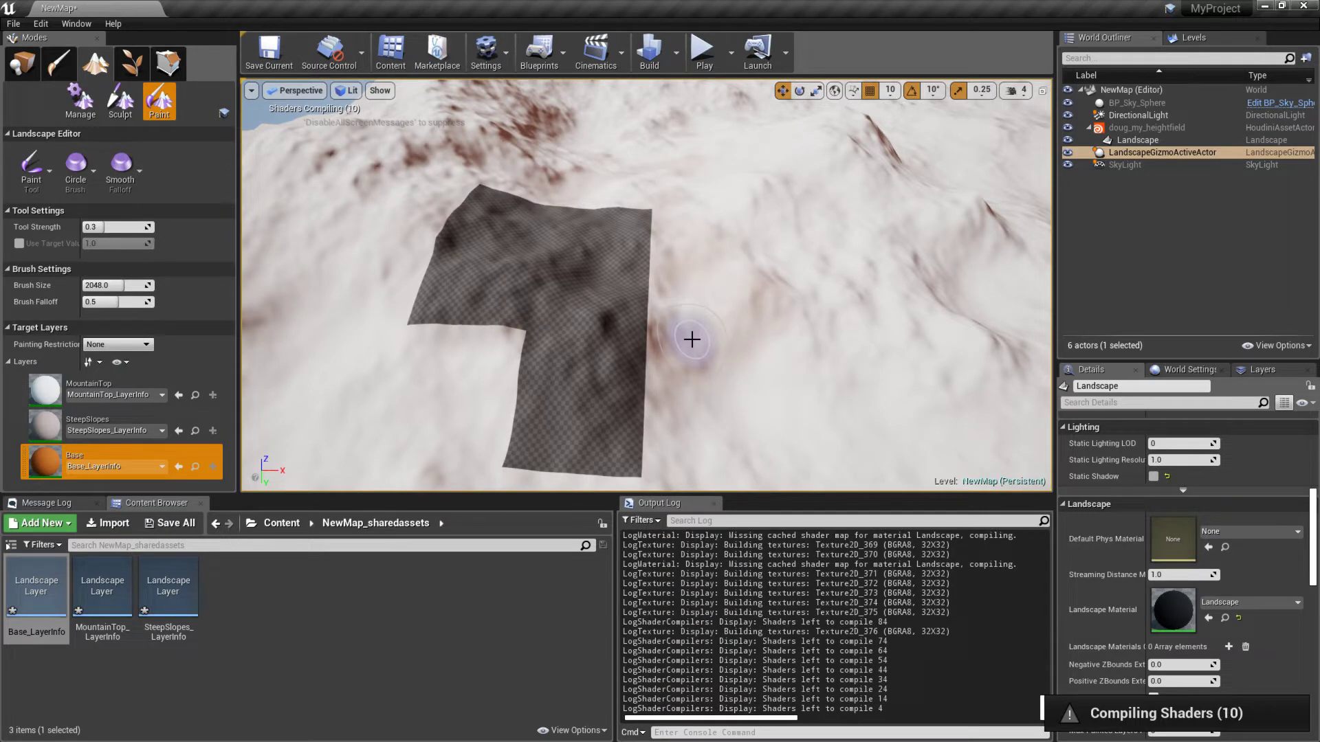
right_drag(688, 322, 592, 257)
mouse_move(592, 344)
mouse_down()
mouse_move(540, 355)
mouse_move(715, 357)
mouse_move(681, 403)
mouse_move(529, 406)
mouse_move(303, 351)
mouse_up()
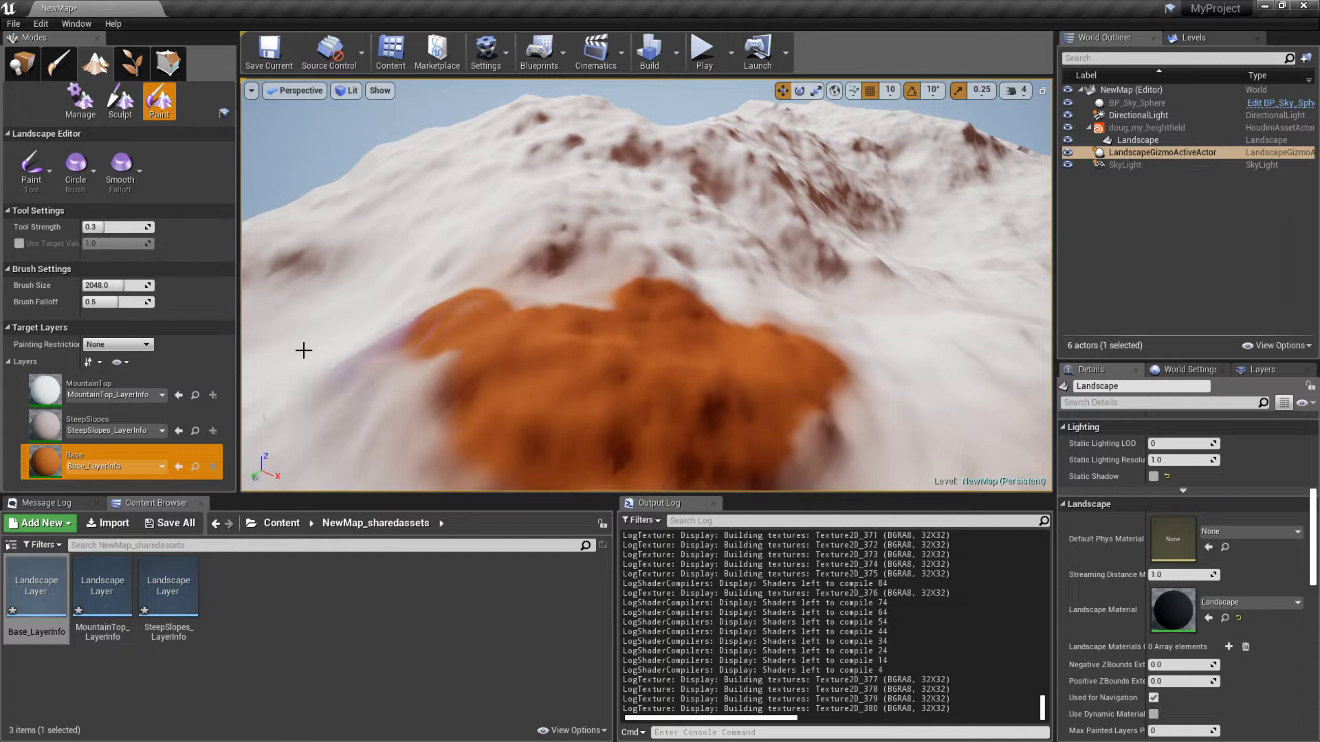
- Paint the SteepSlopes layer through the middle of the orange Base area and up the mountainside behind it
click(66, 421)
mouse_move(529, 427)
mouse_down()
mouse_move(445, 404)
mouse_move(546, 273)
mouse_move(545, 339)
mouse_move(460, 221)
mouse_move(695, 229)
mouse_move(597, 172)
mouse_up()
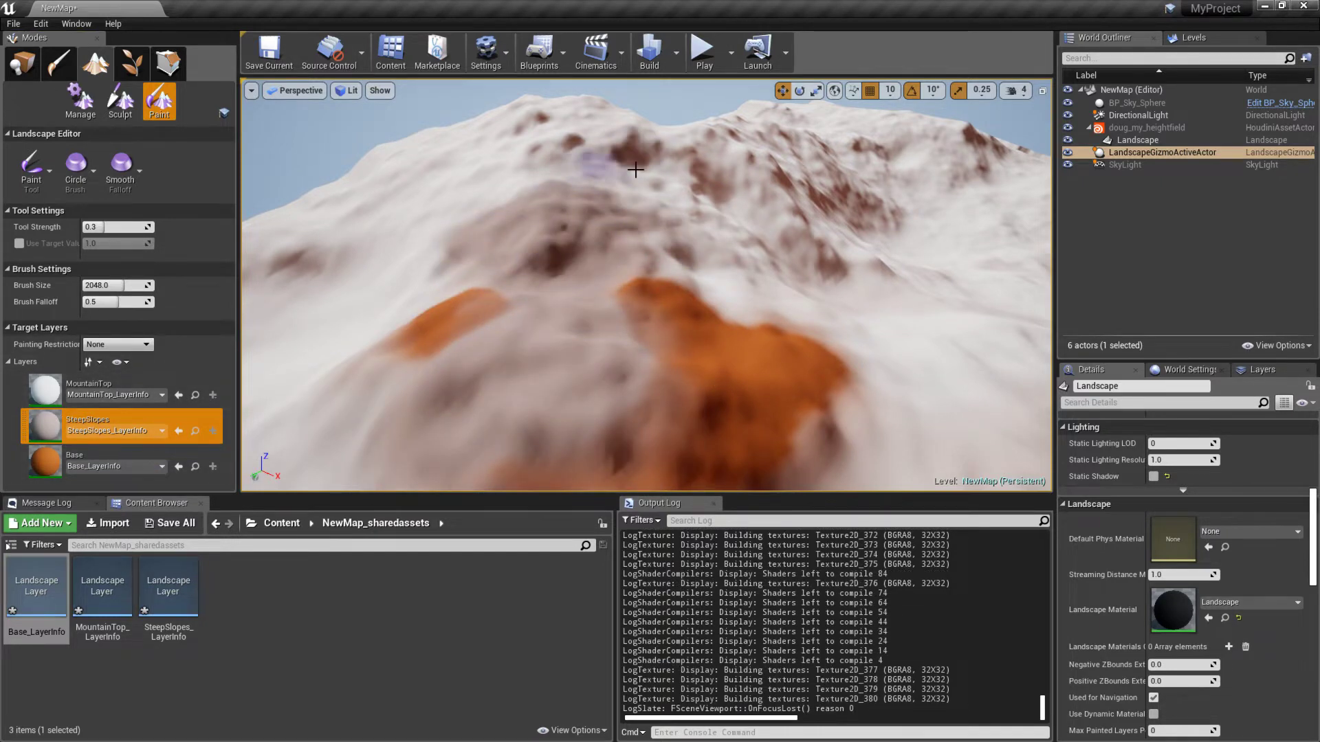
mouse_move(699, 242)
alt+mouse_down()
mouse_move(749, 303)
mouse_move(846, 289)
alt+mouse_up()
scroll(657, 260, down, 4)
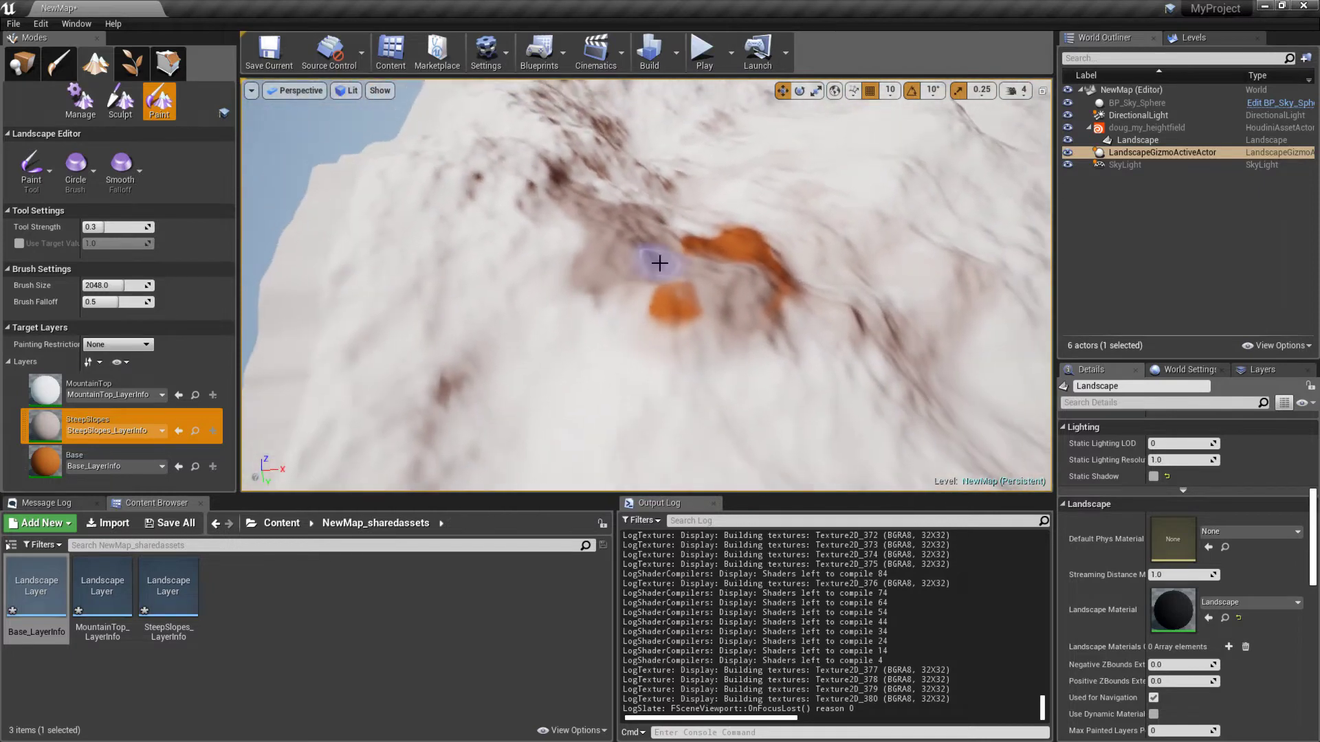
- View the whole painted landscape and save the current NewMap level
mouse_move(657, 261)
alt+mouse_down()
mouse_move(722, 263)
mouse_move(619, 275)
mouse_move(667, 282)
alt+mouse_up()
right_drag(667, 282, 852, 248)
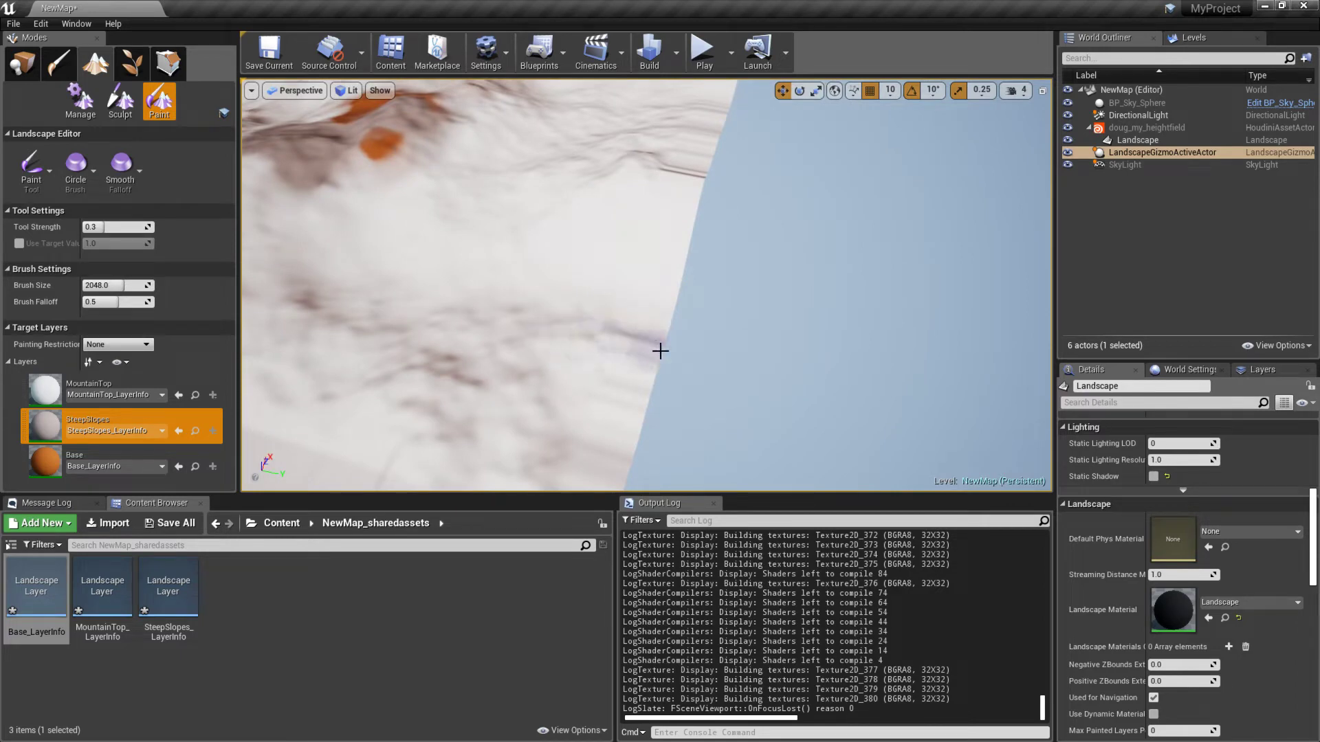
right_drag(660, 351, 259, 234)
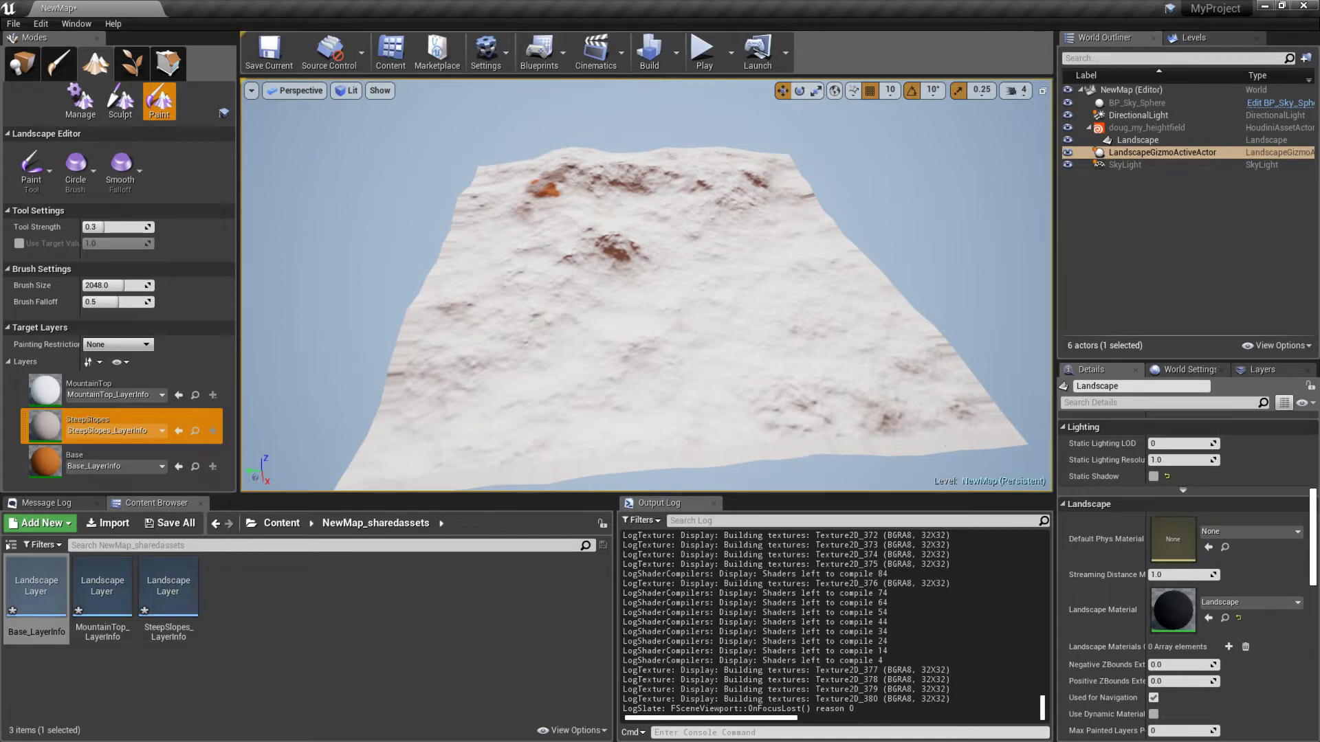
right_drag(443, 159, 396, 167)
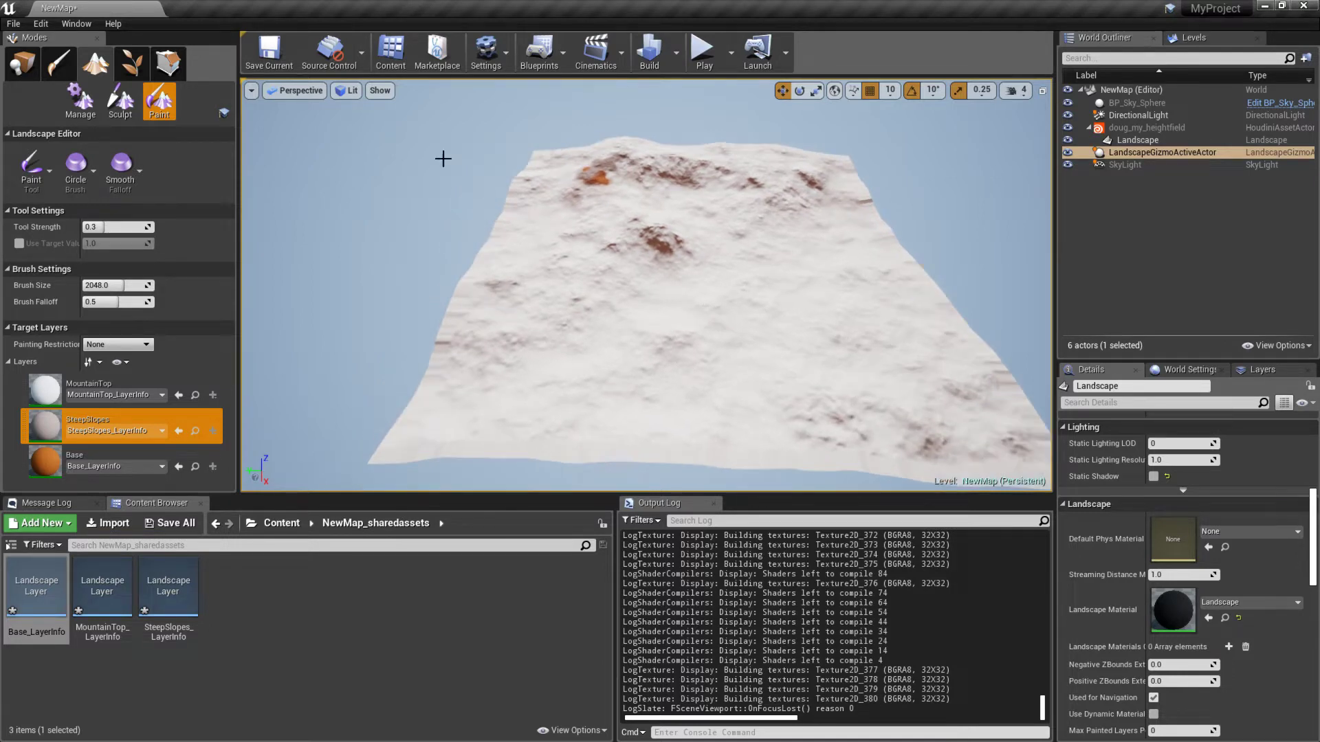
click(269, 62)
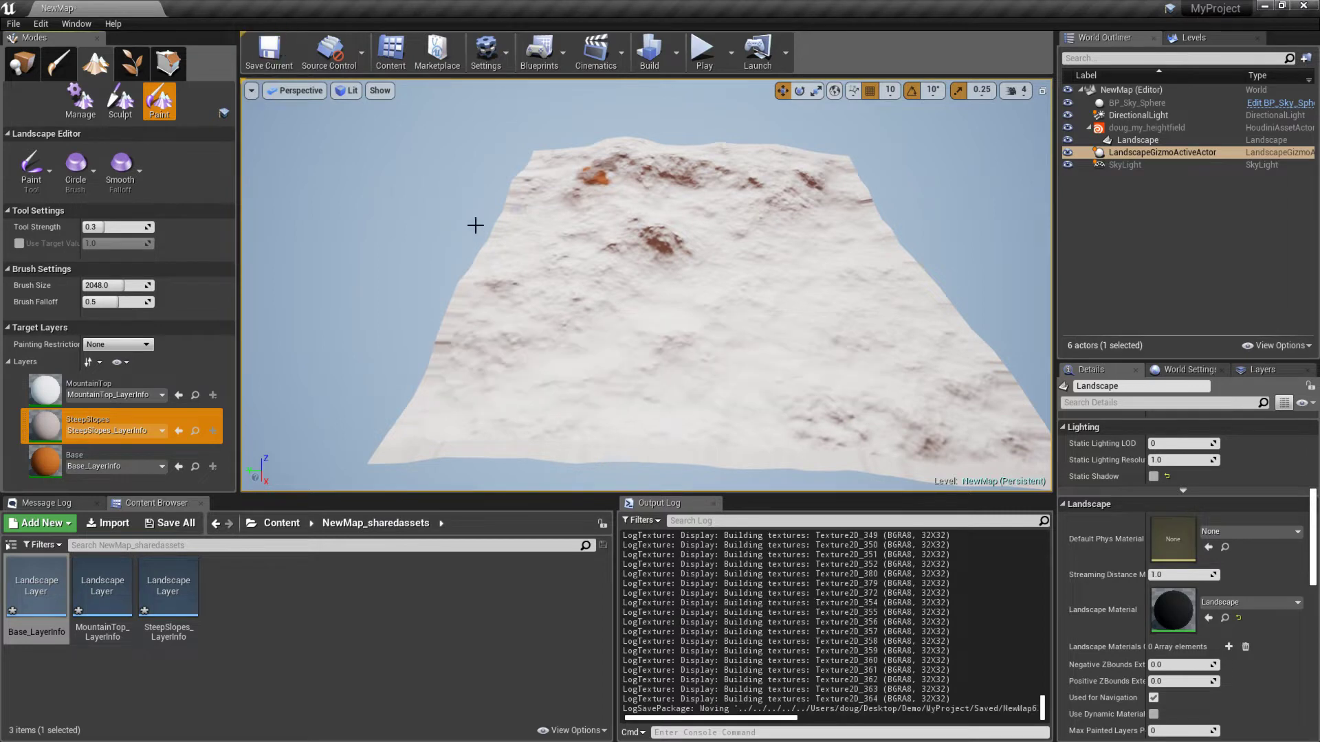
mouse_move(474, 224)
right_down()
mouse_move(459, 257)
mouse_move(489, 242)
right_up()
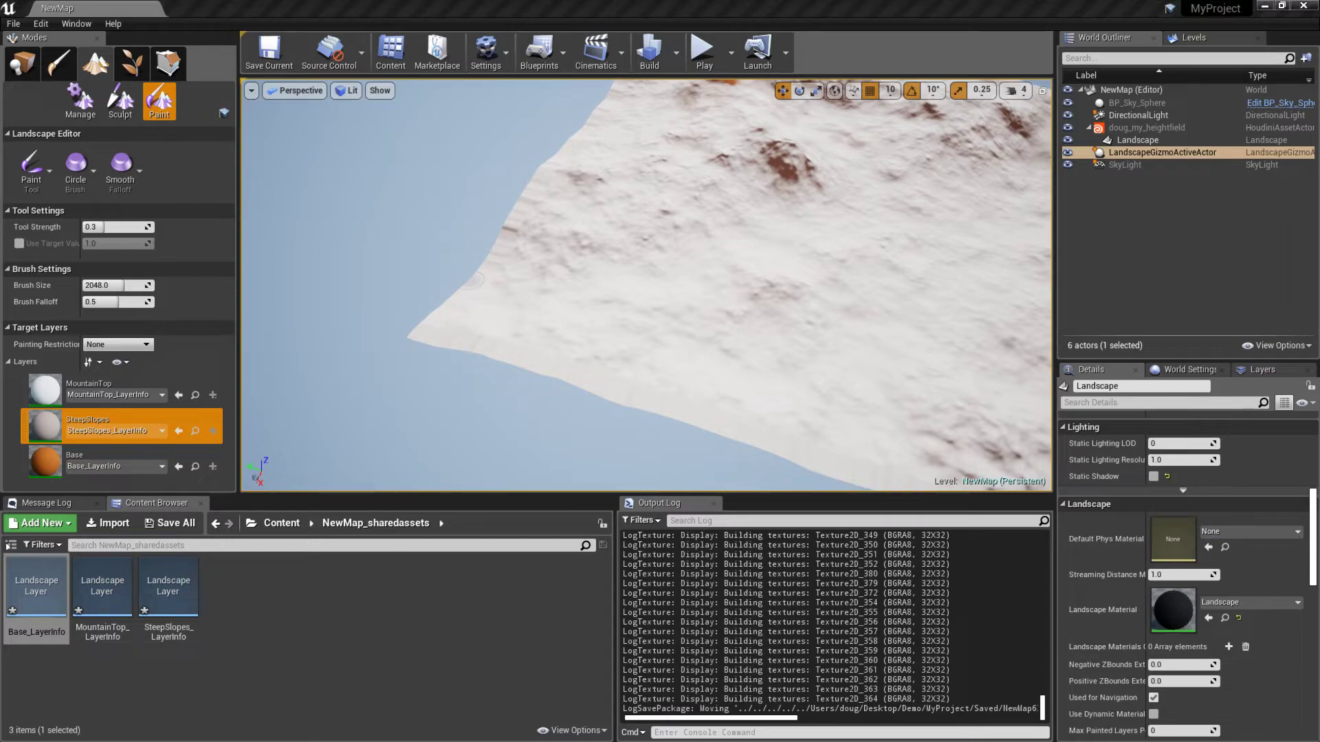
- In Houdini, set the size of the heightfield1 node to 1009 by 1009
key(alt+Tab)
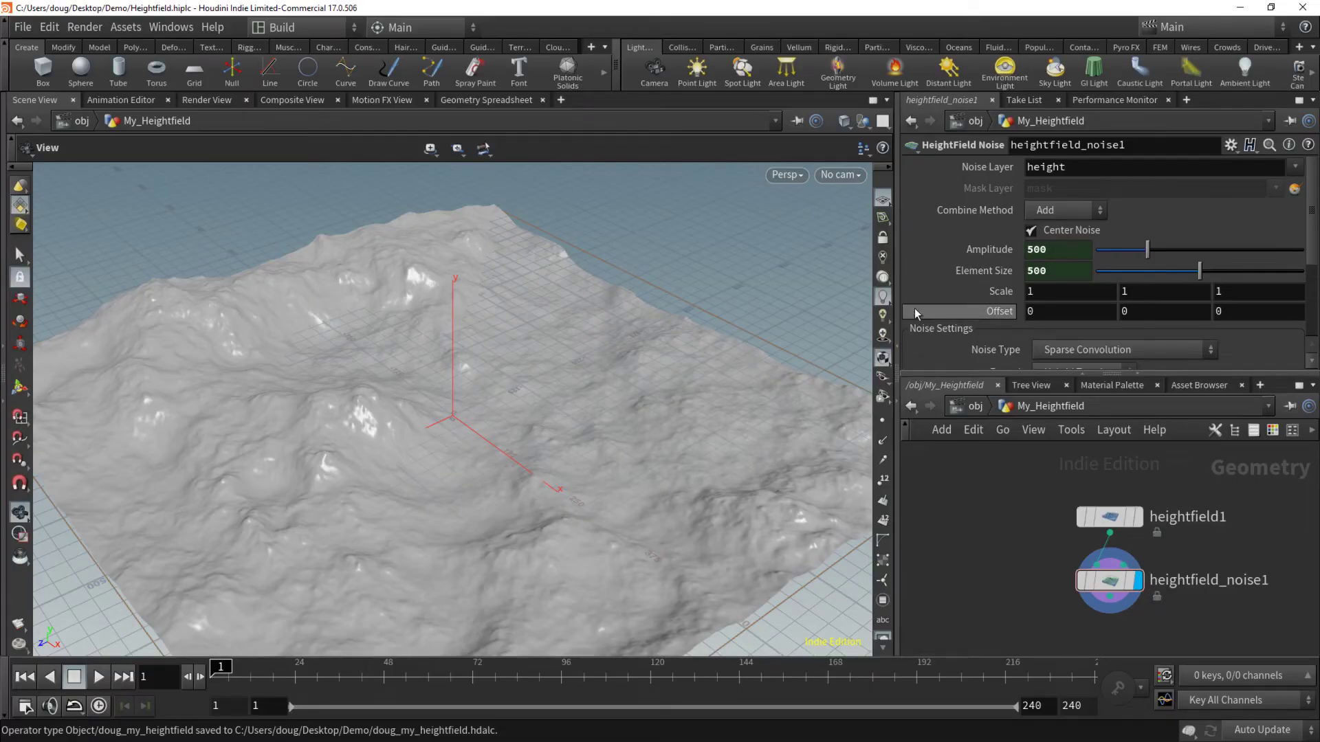
click(1100, 517)
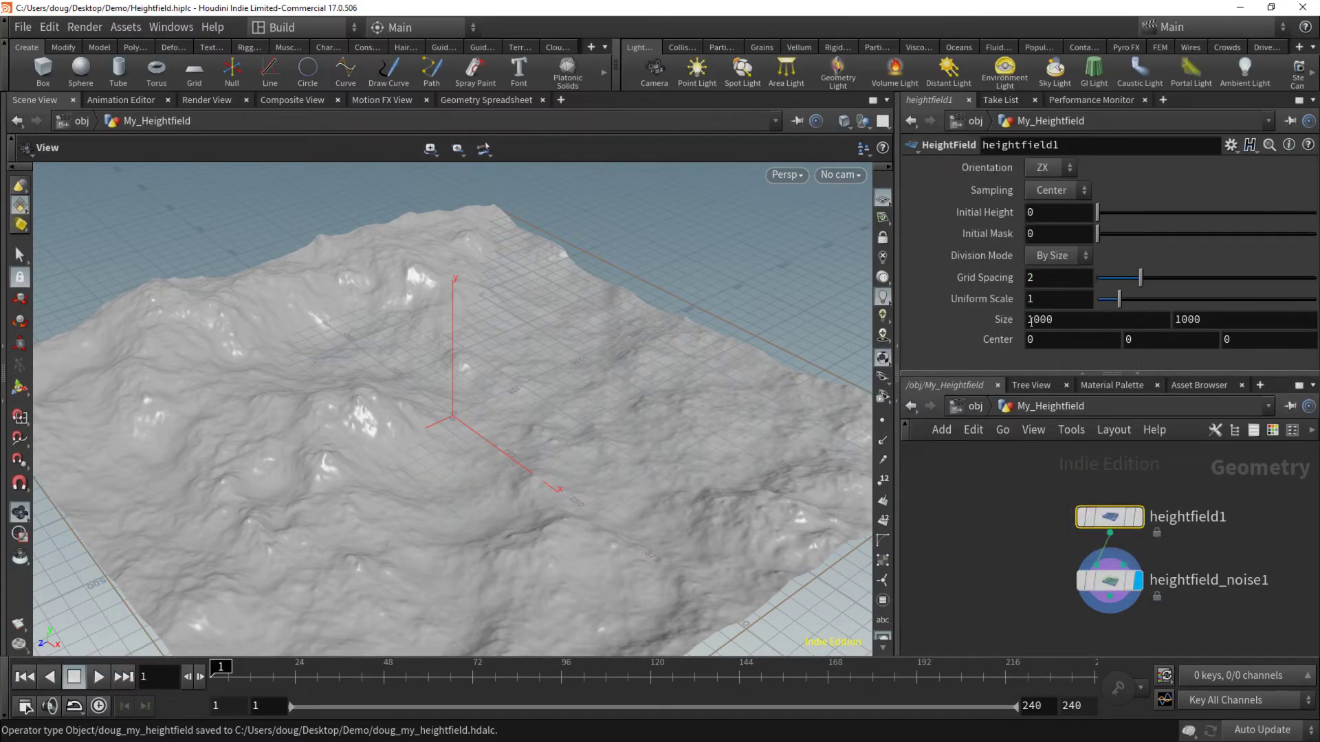
click(1121, 326)
key(Tab)
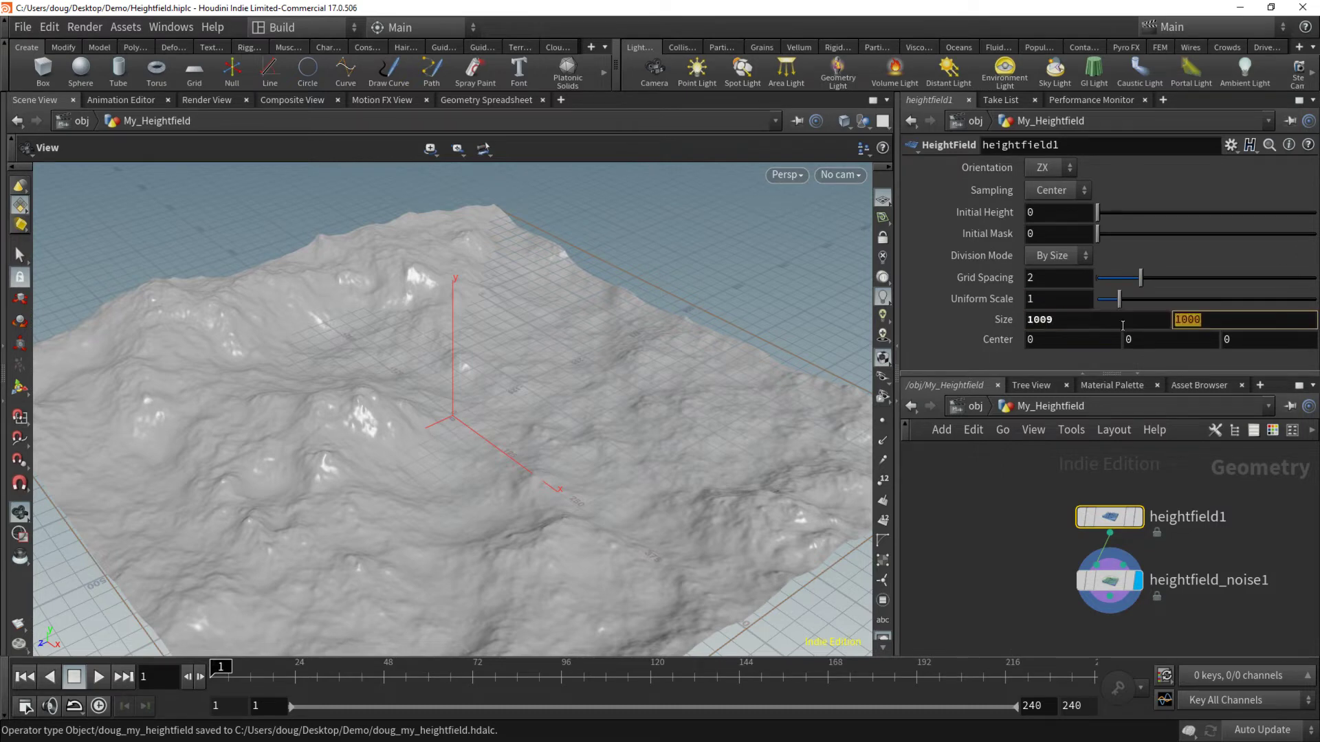
click(1261, 326)
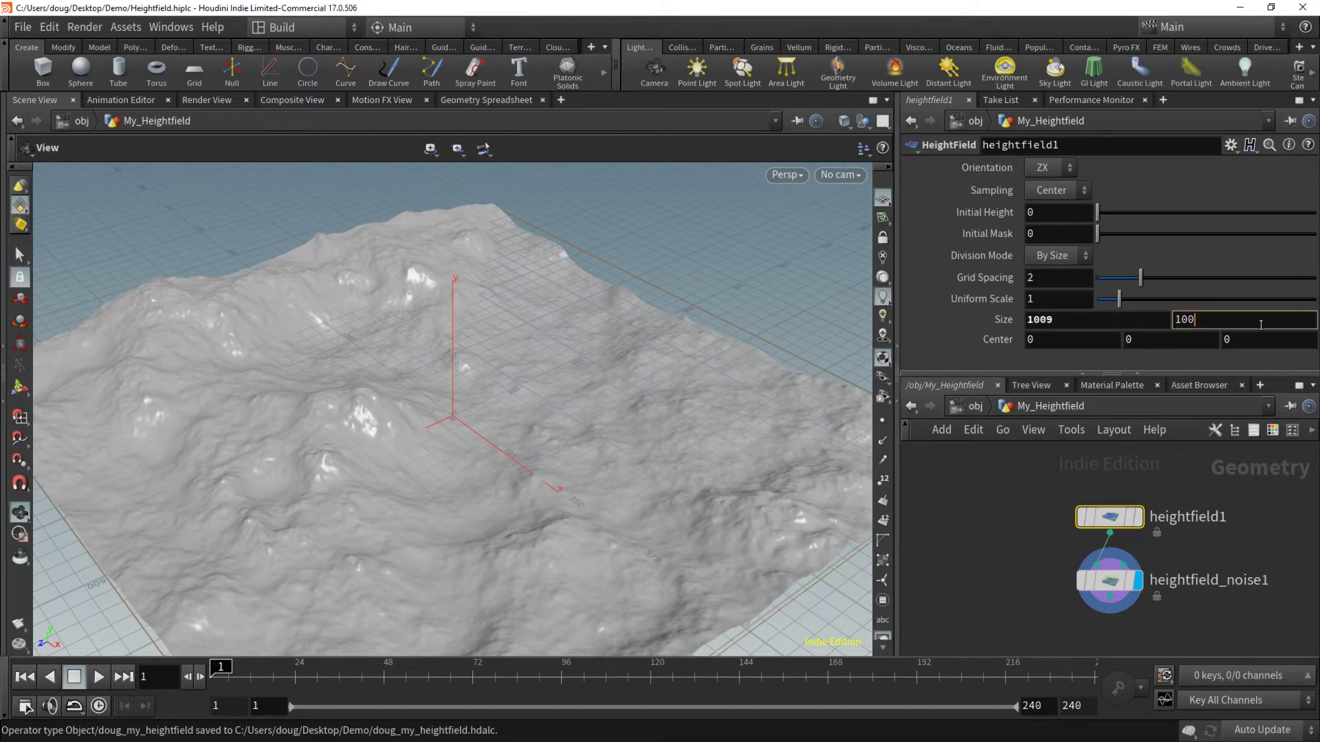
key(Tab)
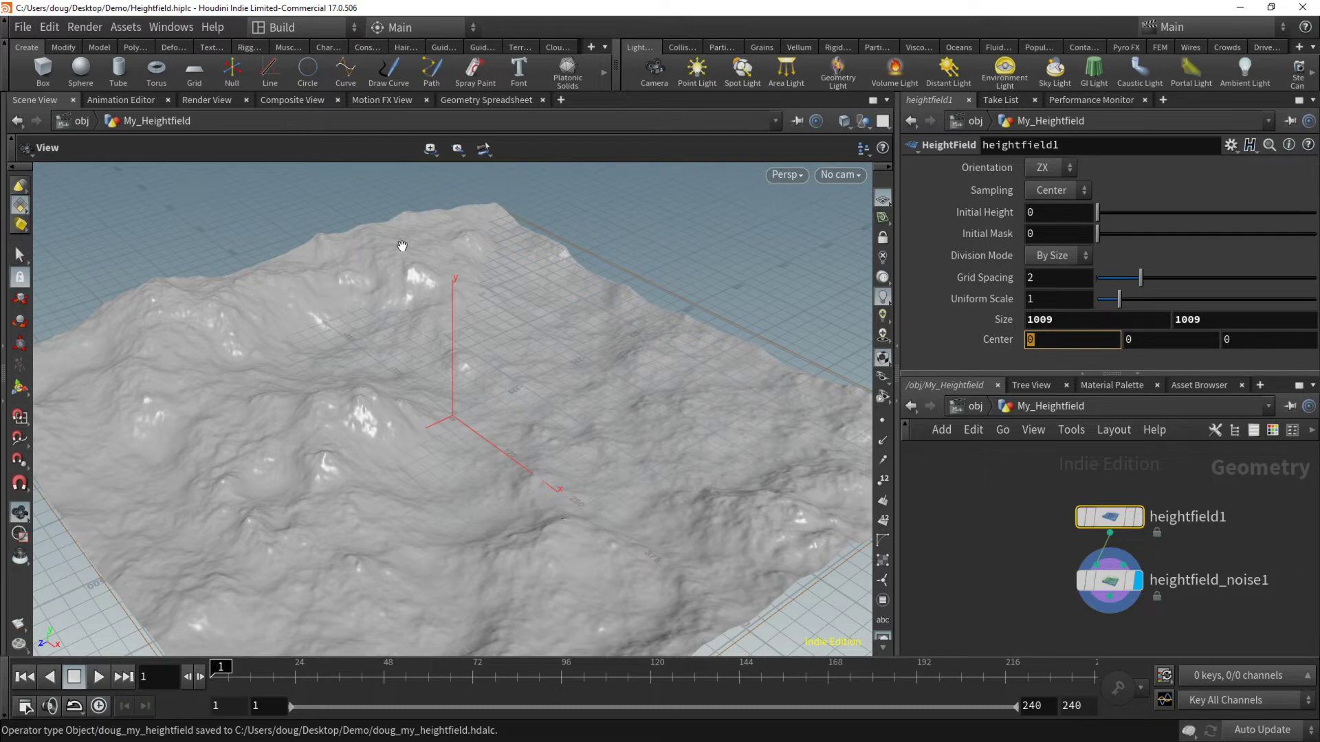
- Save the Houdini scene file and save the My Heightfield digital asset
click(112, 28)
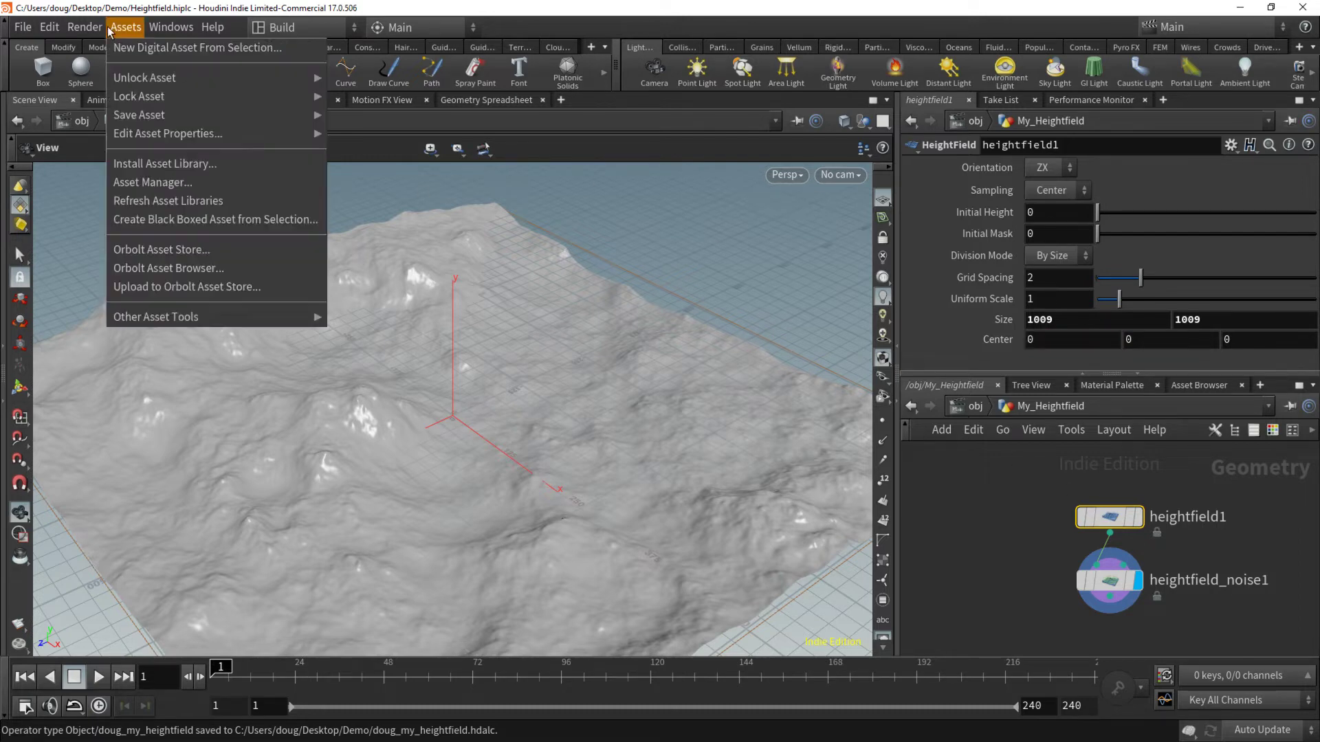
mouse_move(53, 27)
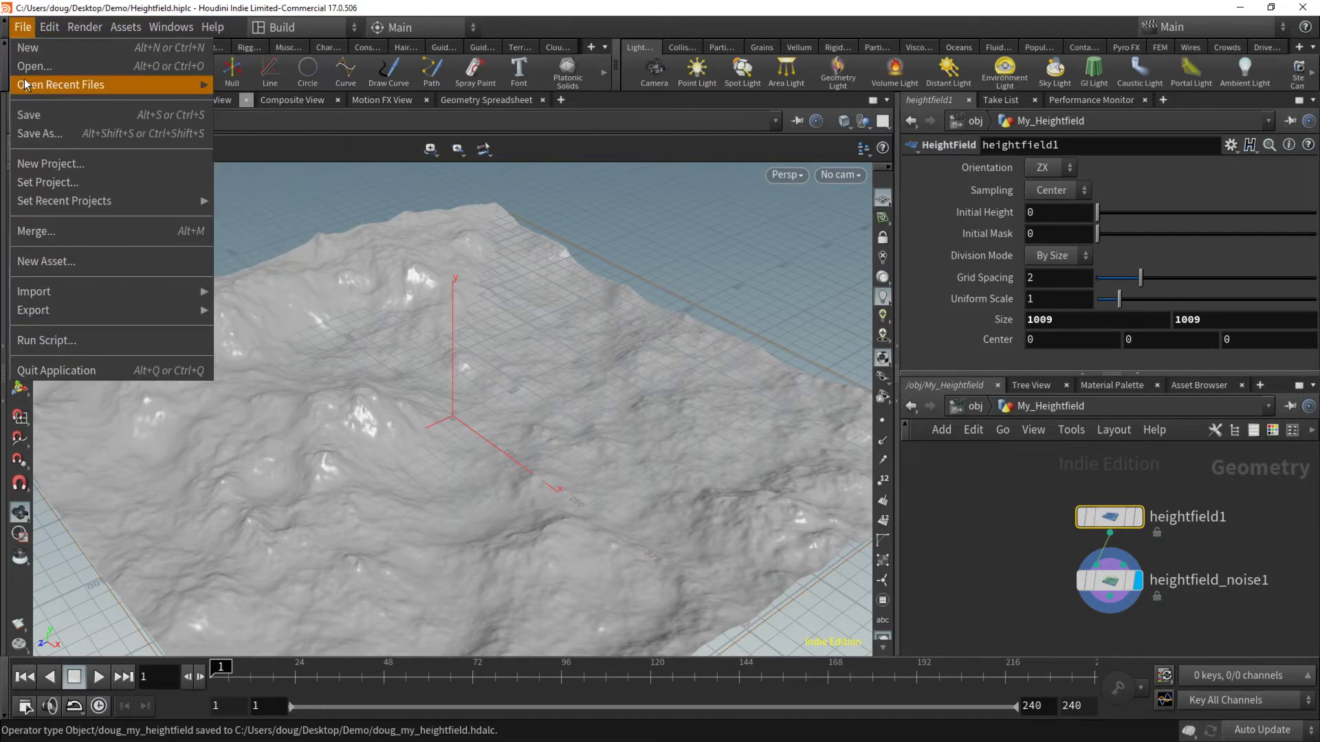
click(42, 115)
click(112, 31)
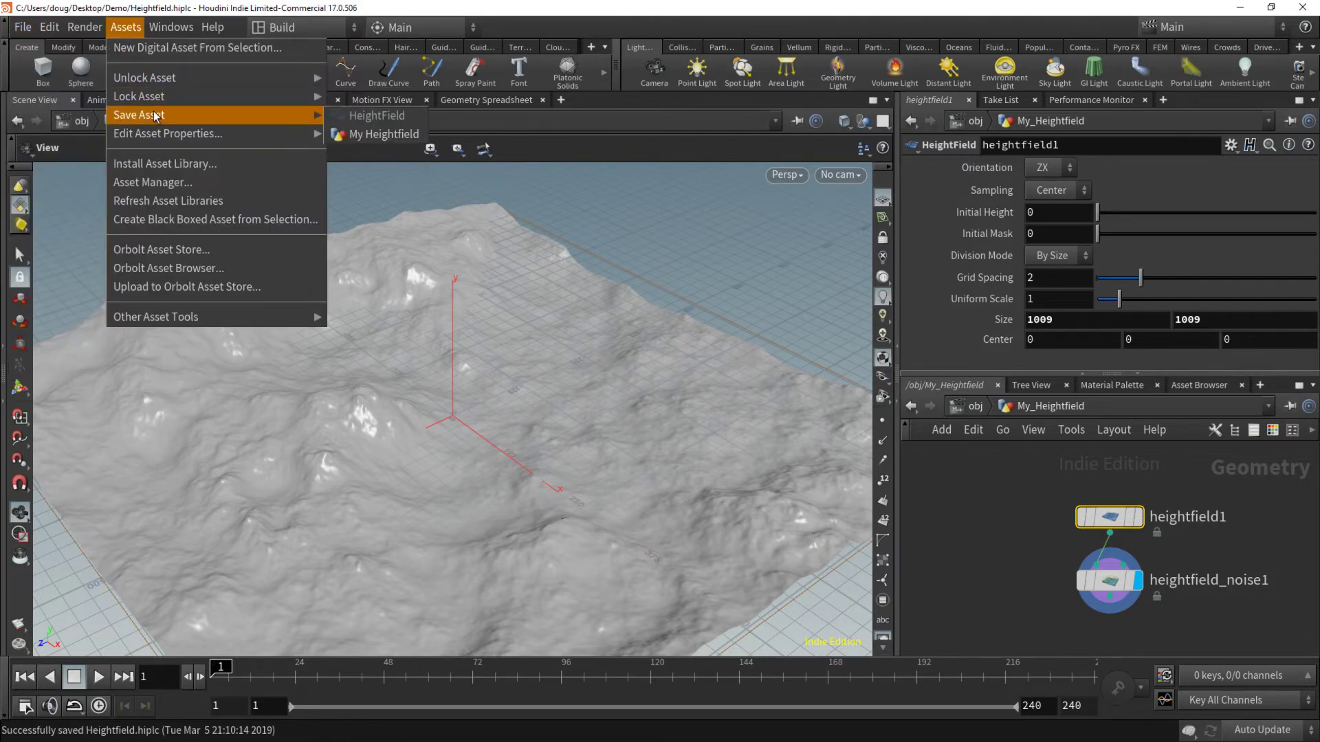
mouse_move(206, 115)
click(371, 132)
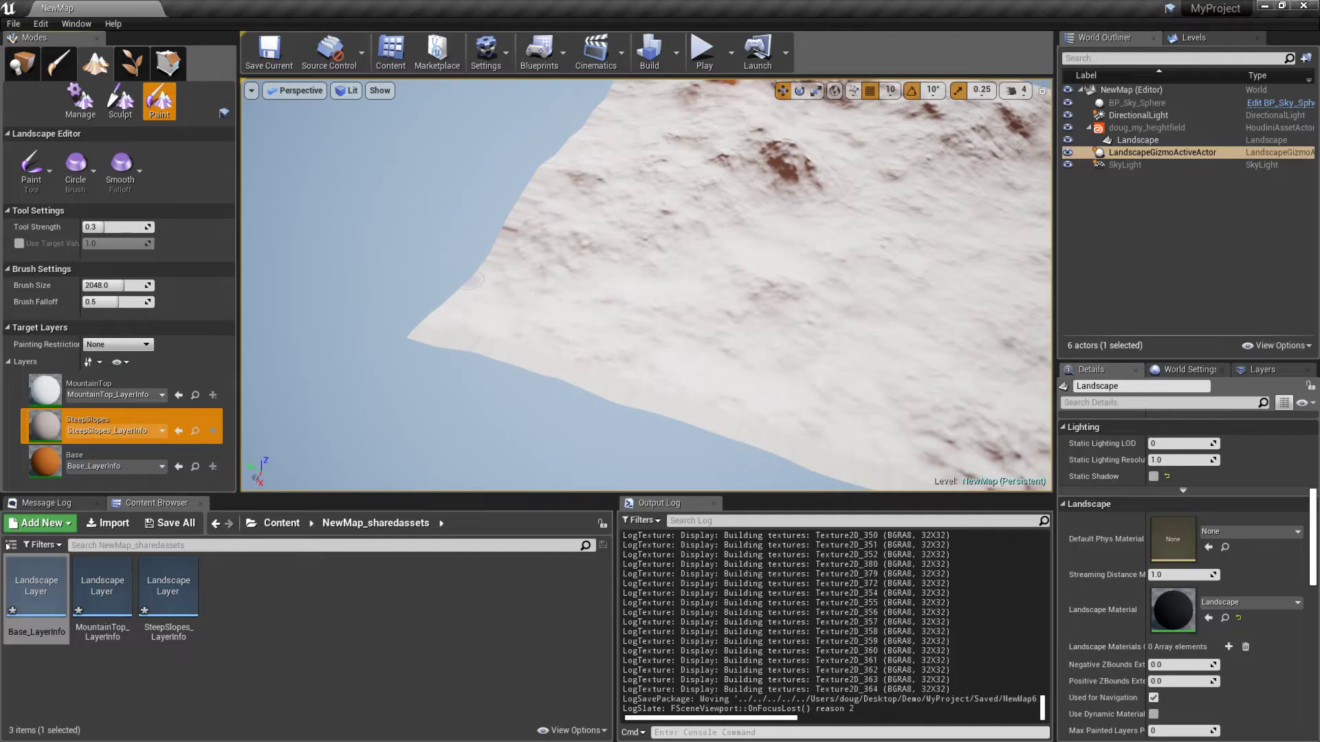
- In Unreal Engine, save the Houdini heightfield asset in the Content folder and rebuild all of its instances
click(11, 545)
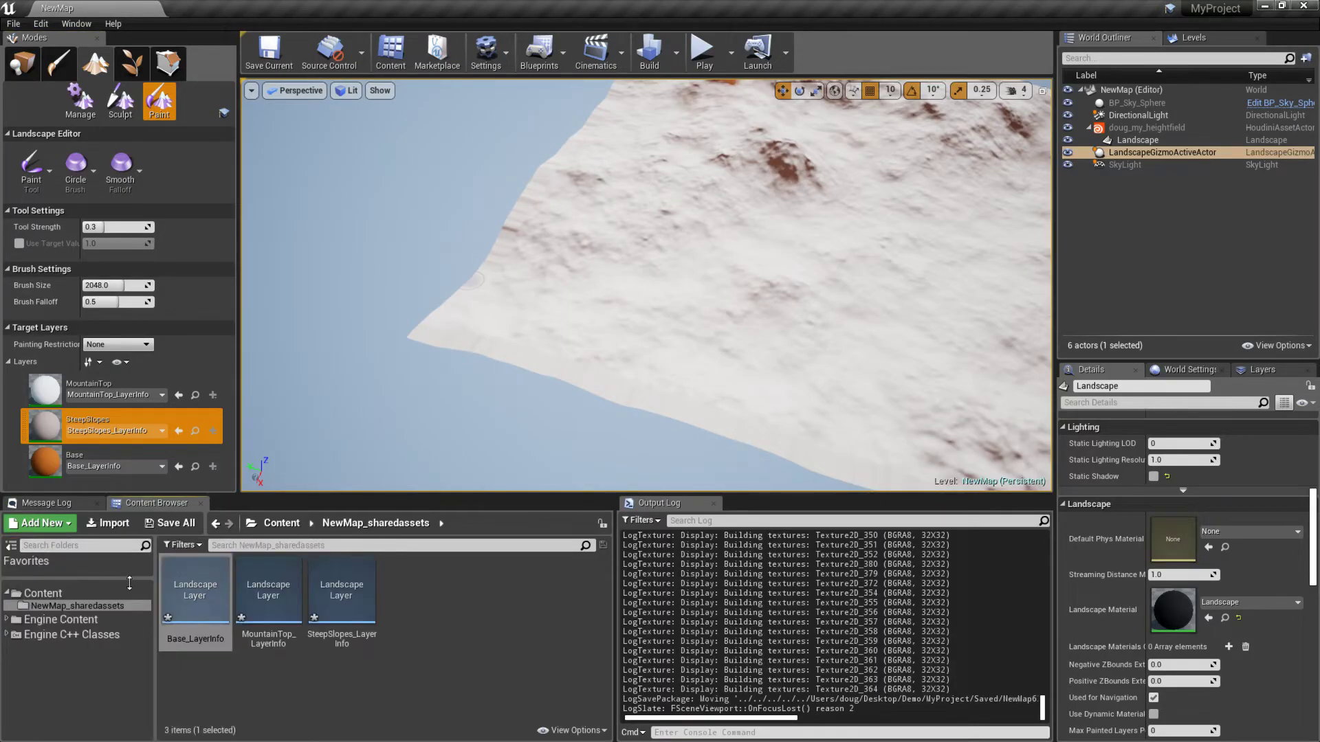
click(83, 593)
click(342, 697)
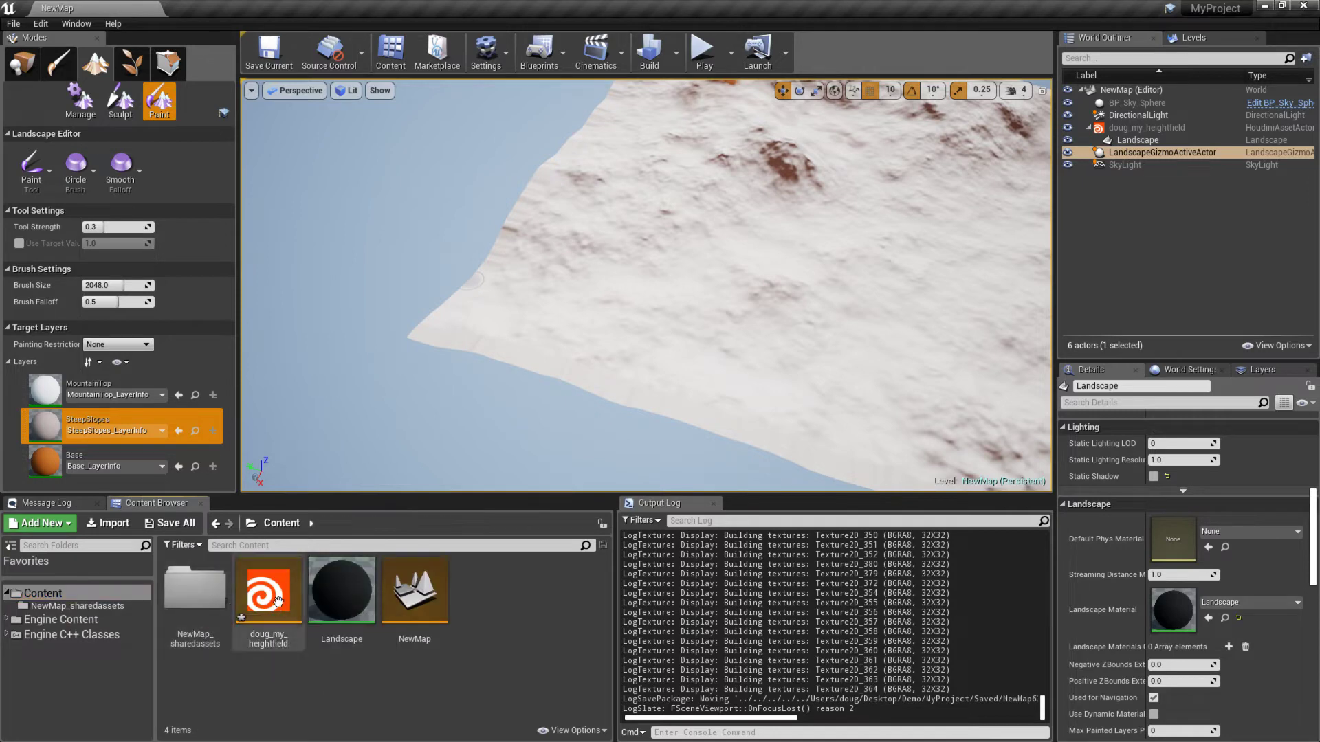
click(269, 593)
key(ctrl+s)
right_click(269, 593)
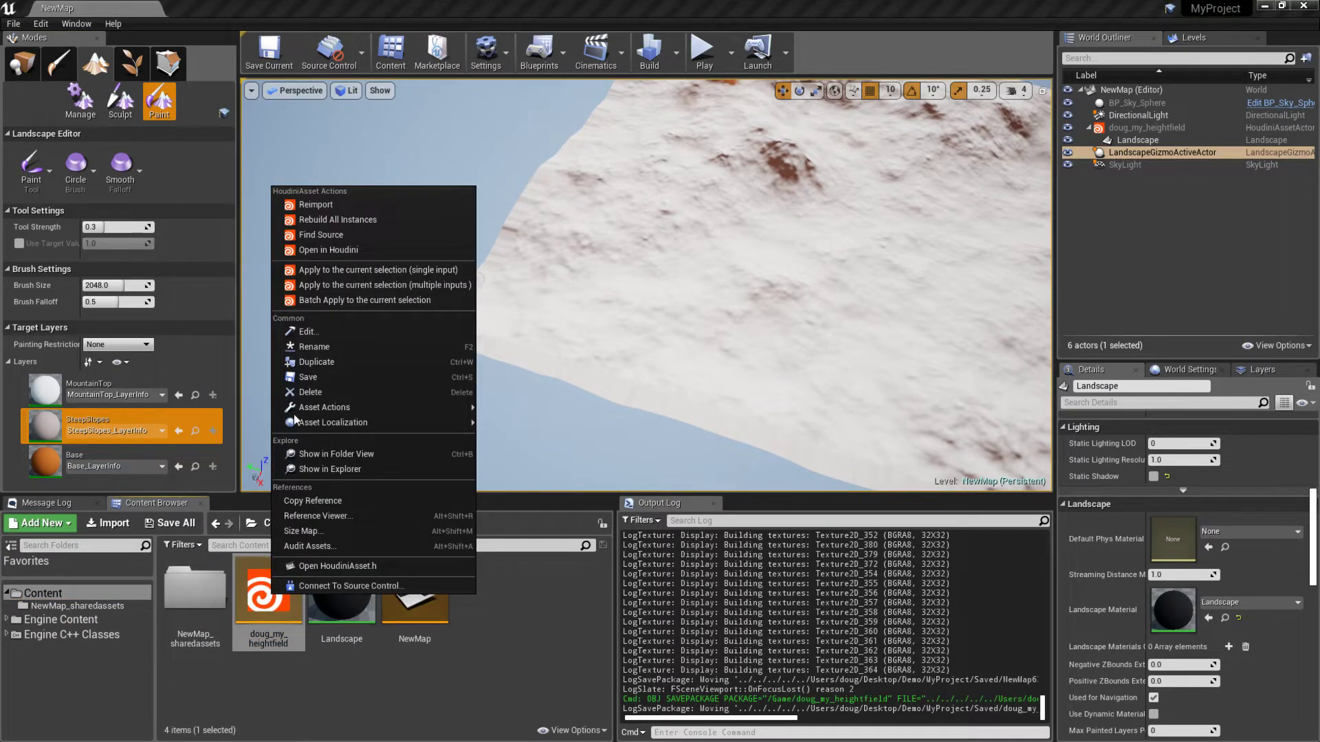
click(329, 219)
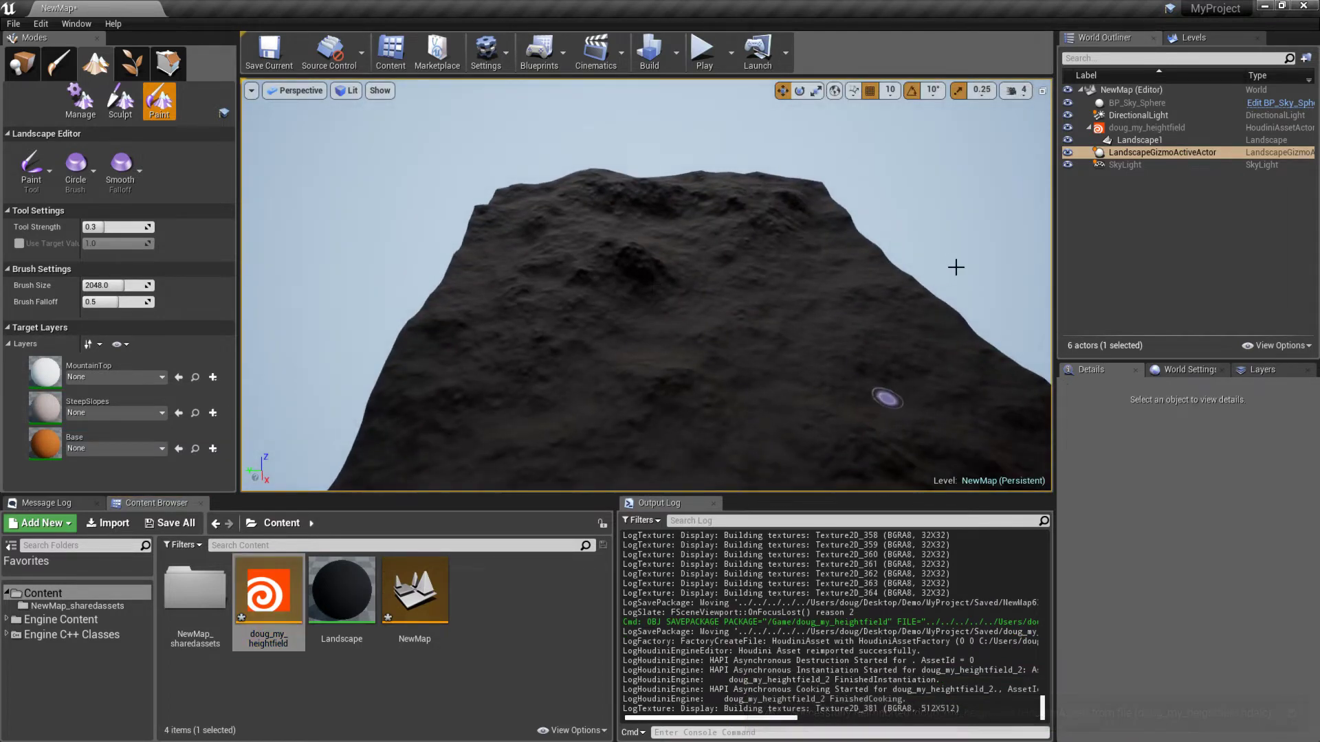
- Switch the editor to Place mode and save the rebuilt Houdini heightfield asset
right_drag(956, 267, 936, 294)
click(14, 66)
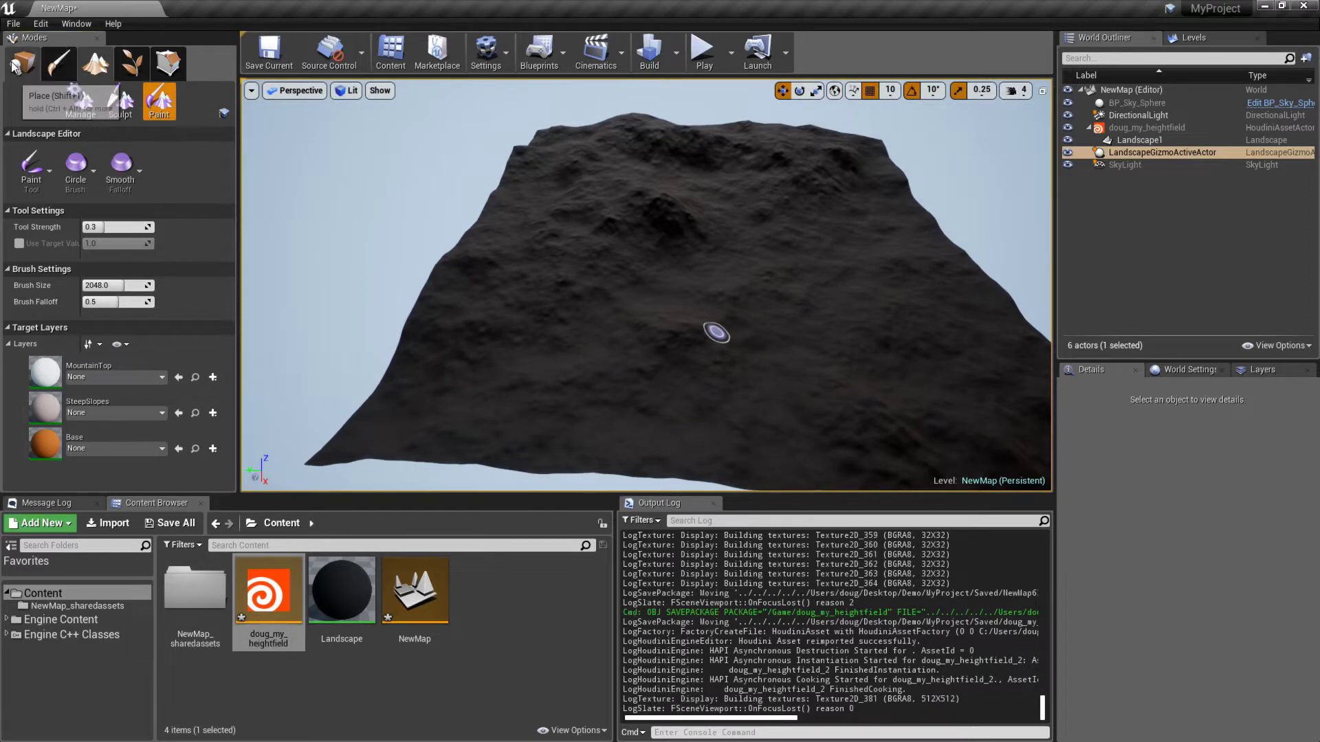
right_drag(274, 147, 291, 142)
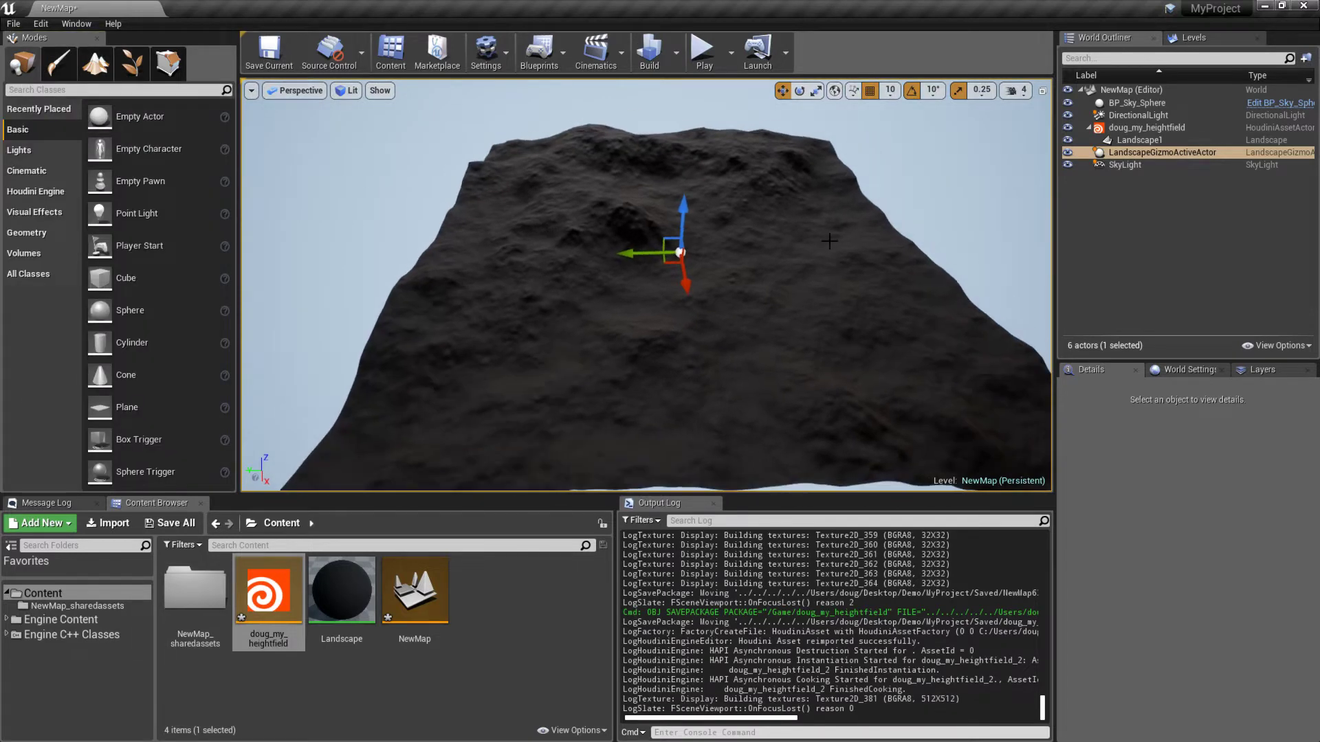
right_drag(830, 241, 471, 288)
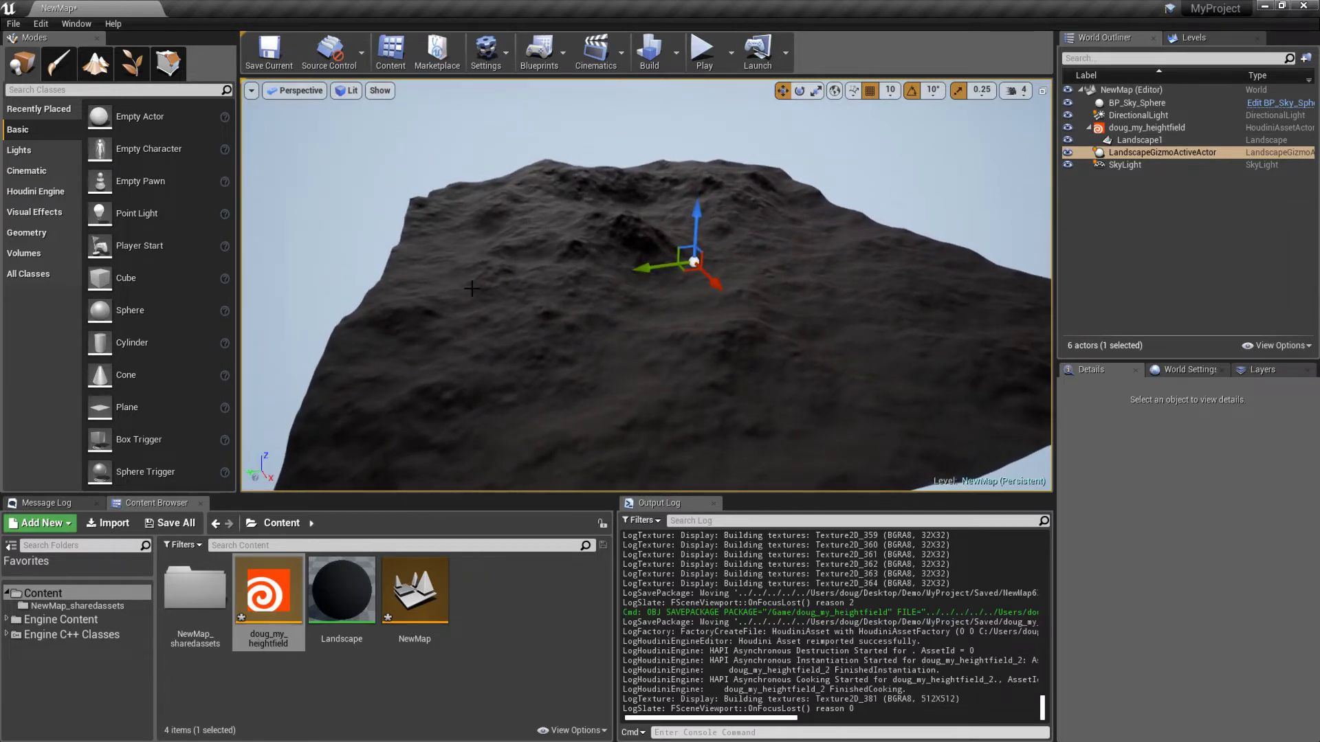
click(266, 590)
key(ctrl+s)
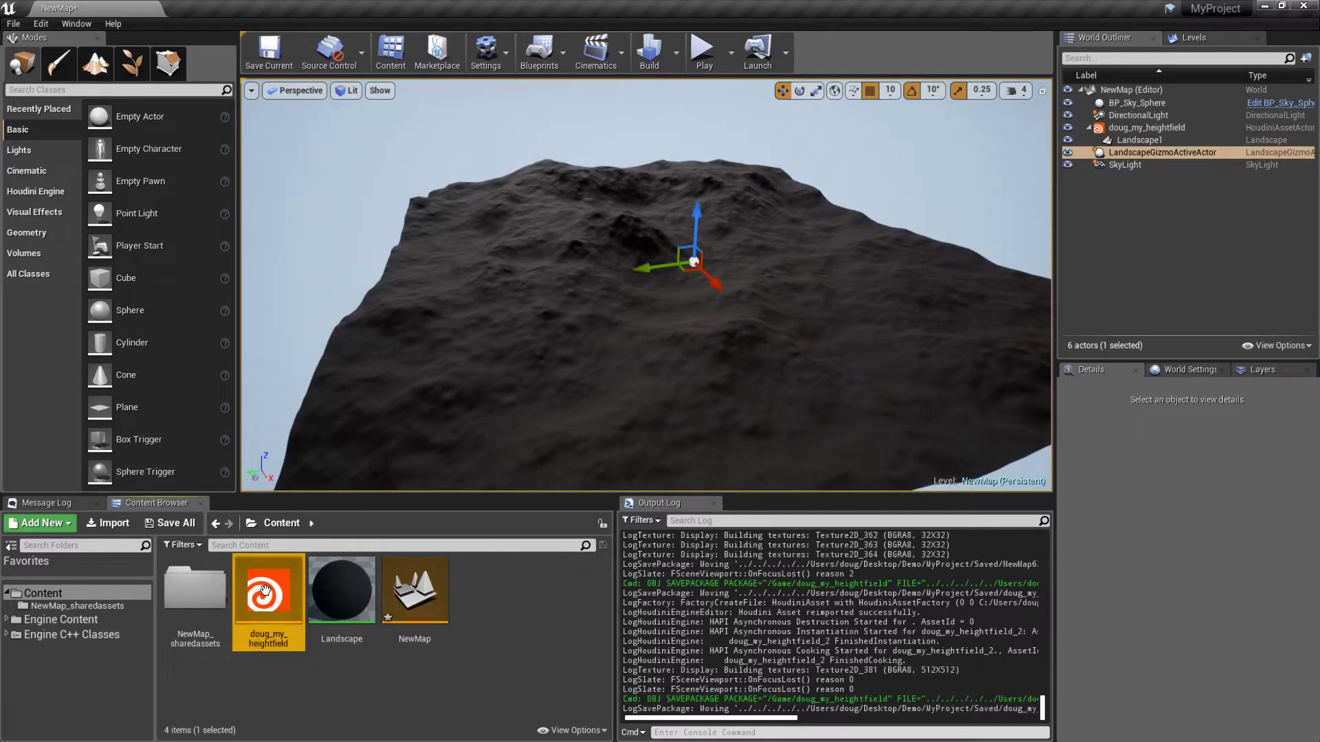
- Select Landscape1 under the heightfield actor and switch the editor to Landscape mode
right_drag(627, 336, 614, 360)
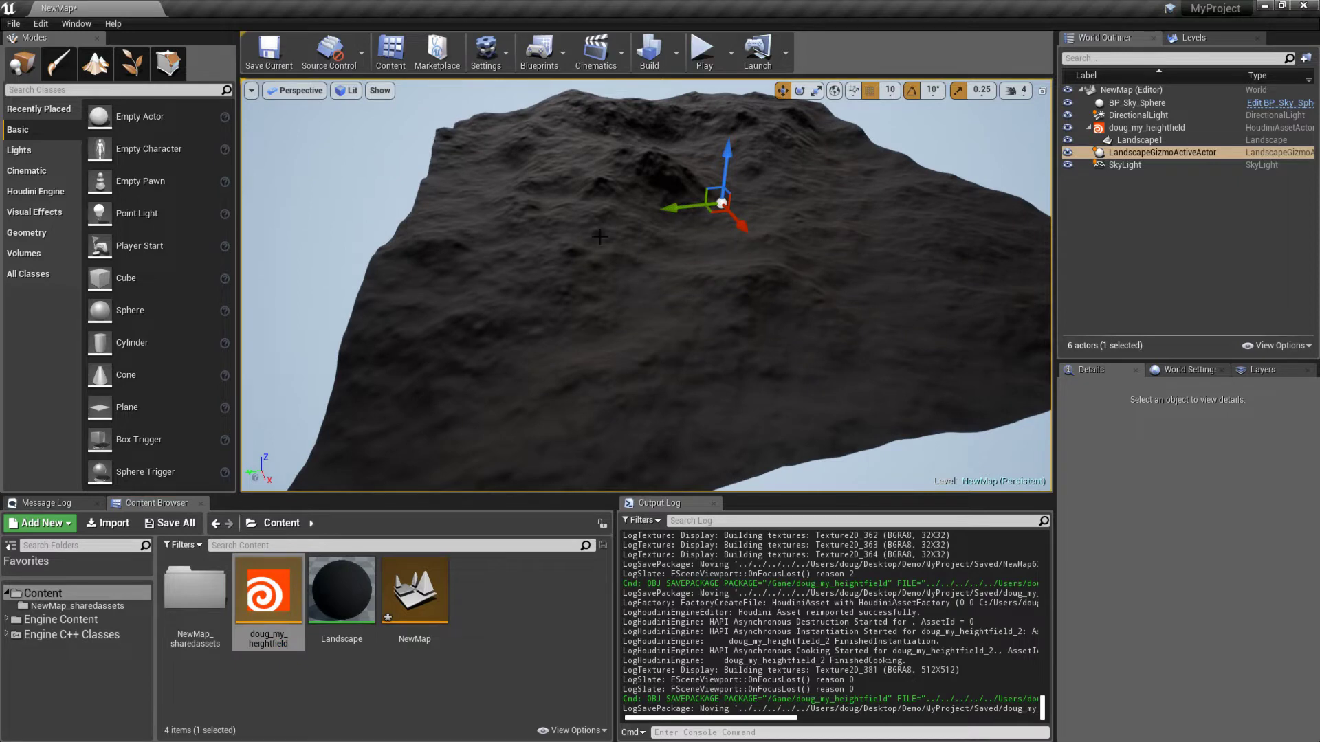
click(1135, 140)
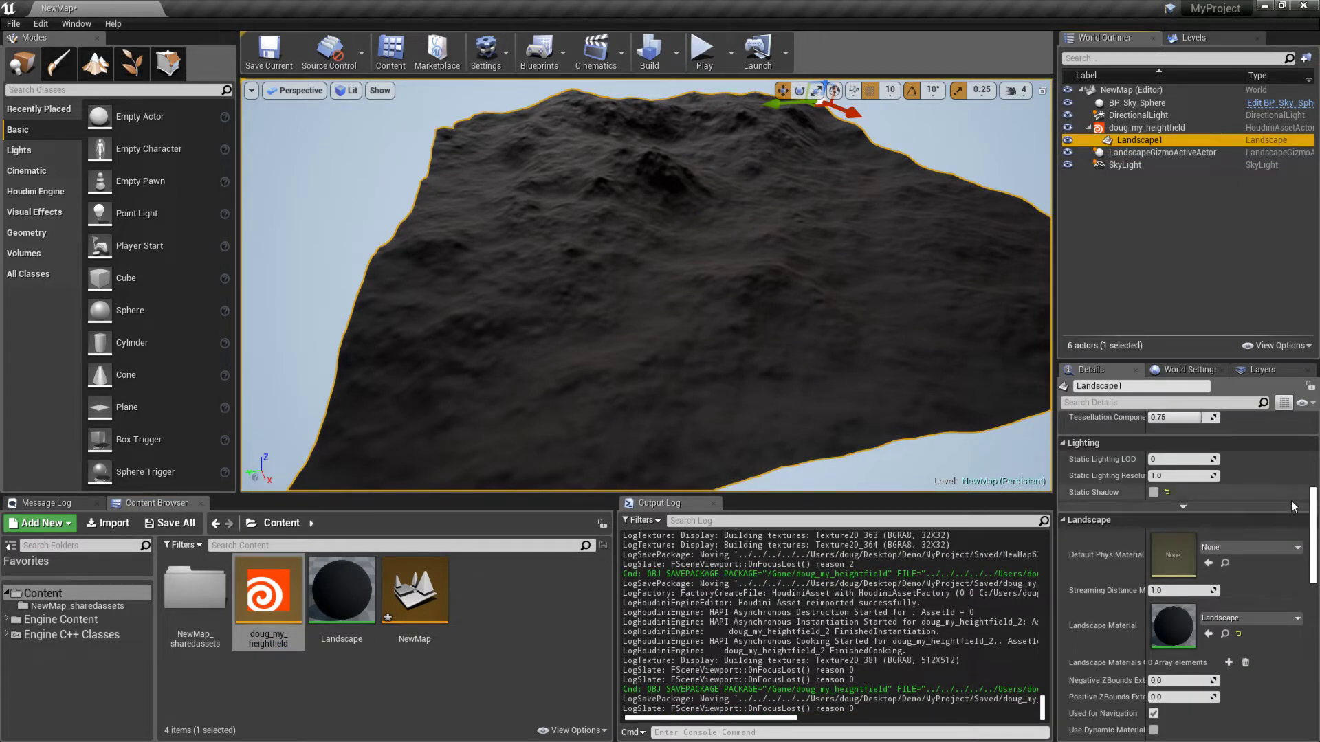
key(shift+3)
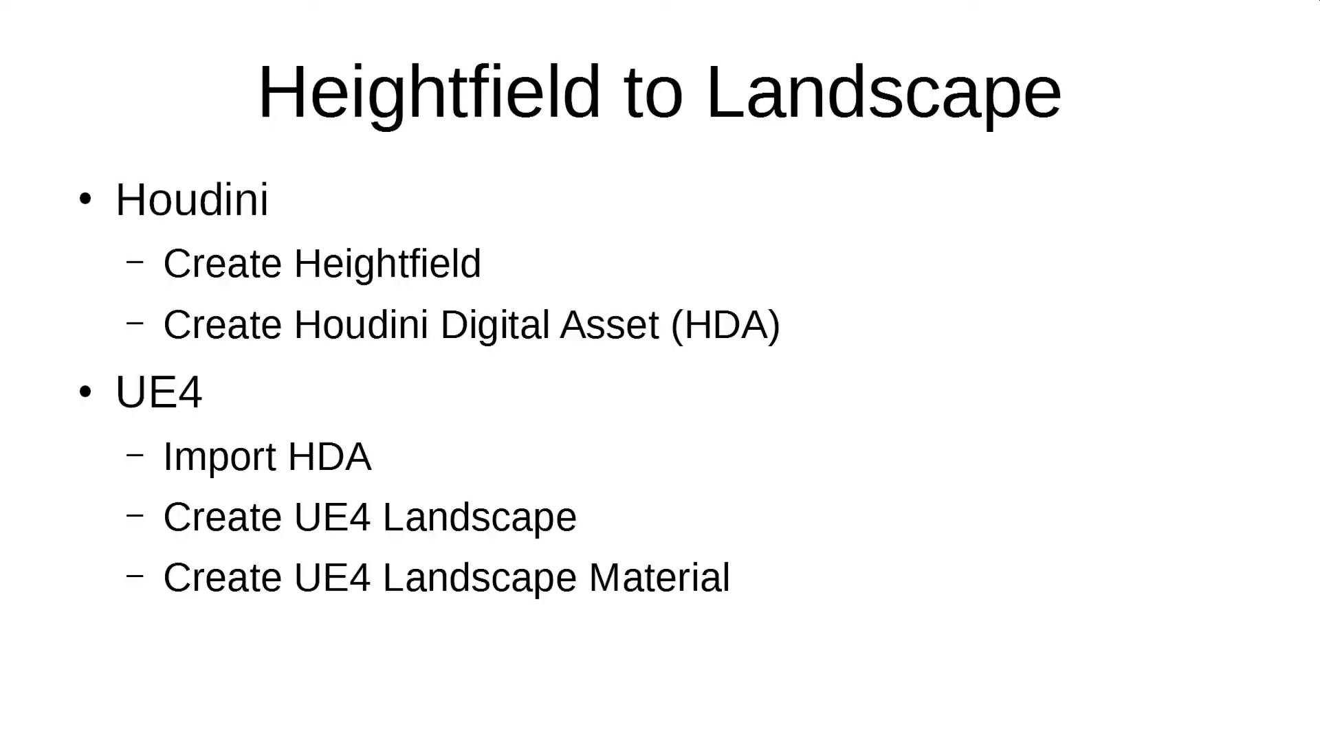
click(576, 472)
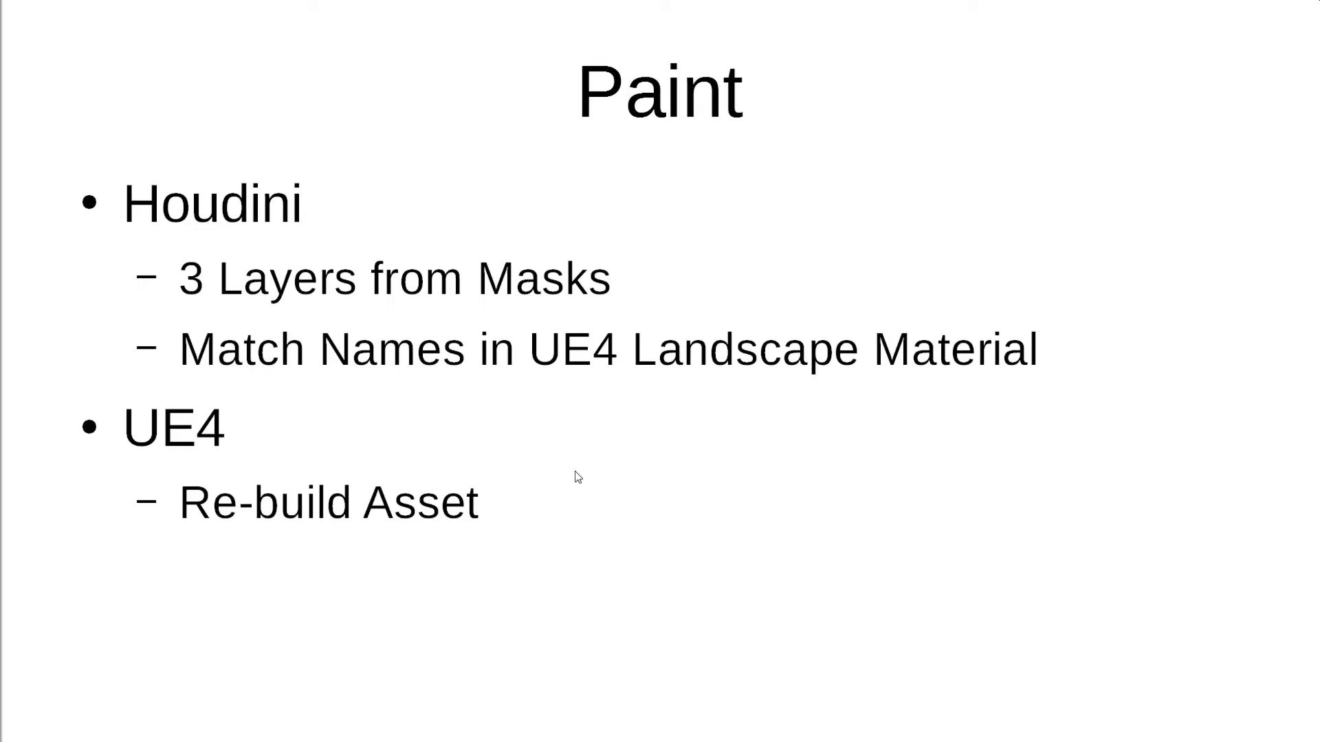
- Return to Unreal Engine and open the Landscape material to check the layer names on its Layer Blend node
key(alt+Tab)
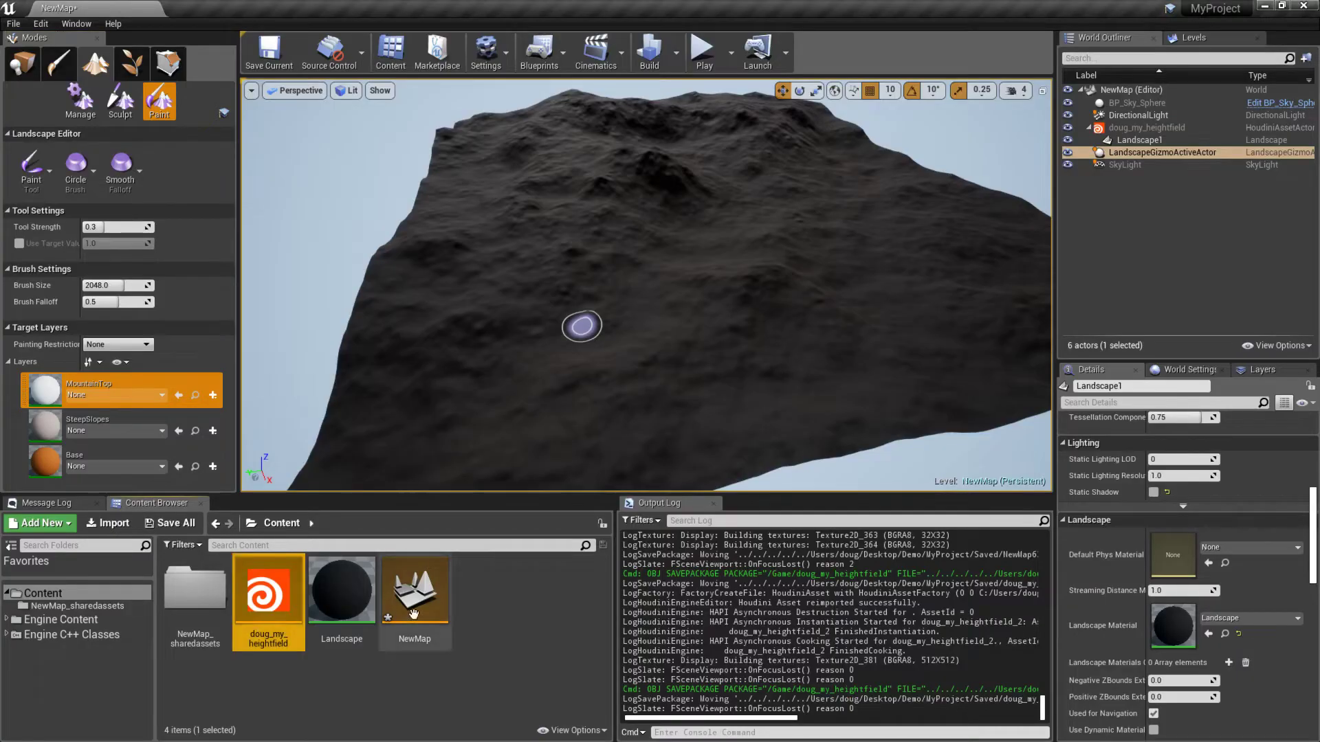
double_click(329, 574)
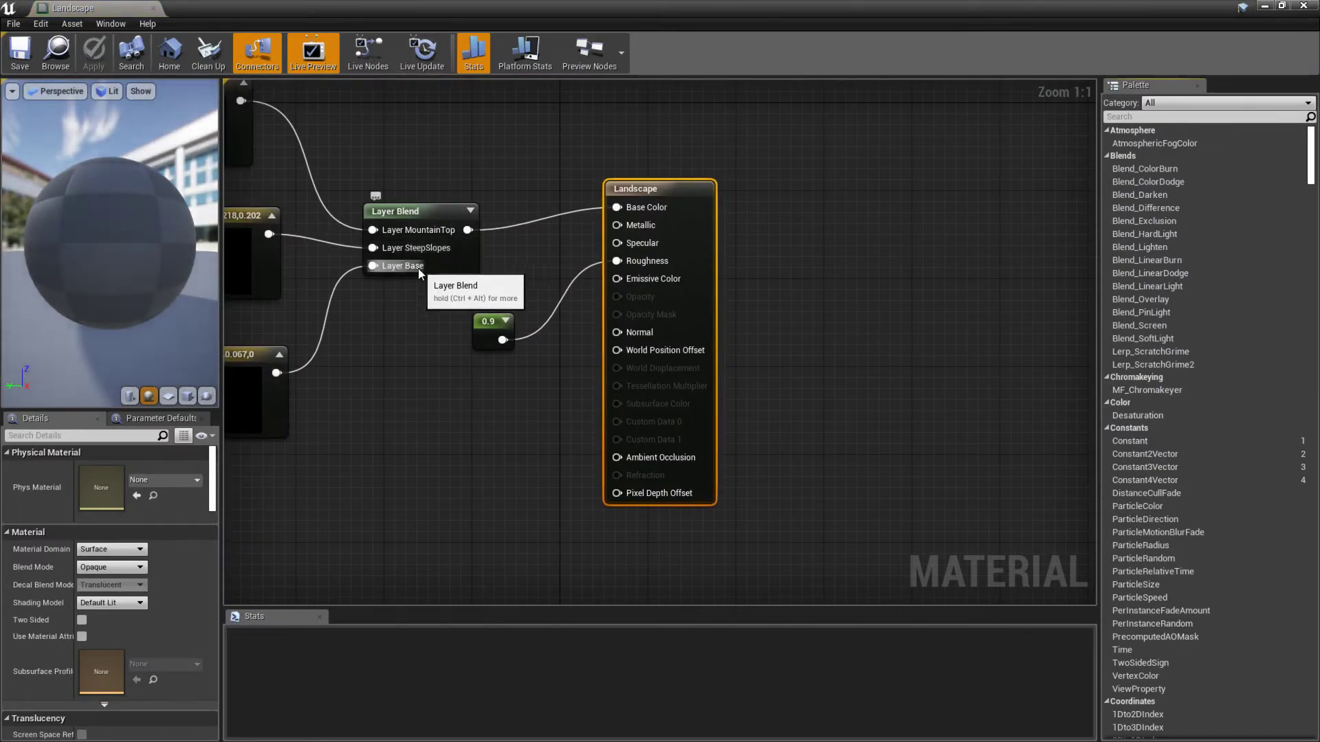
click(1269, 8)
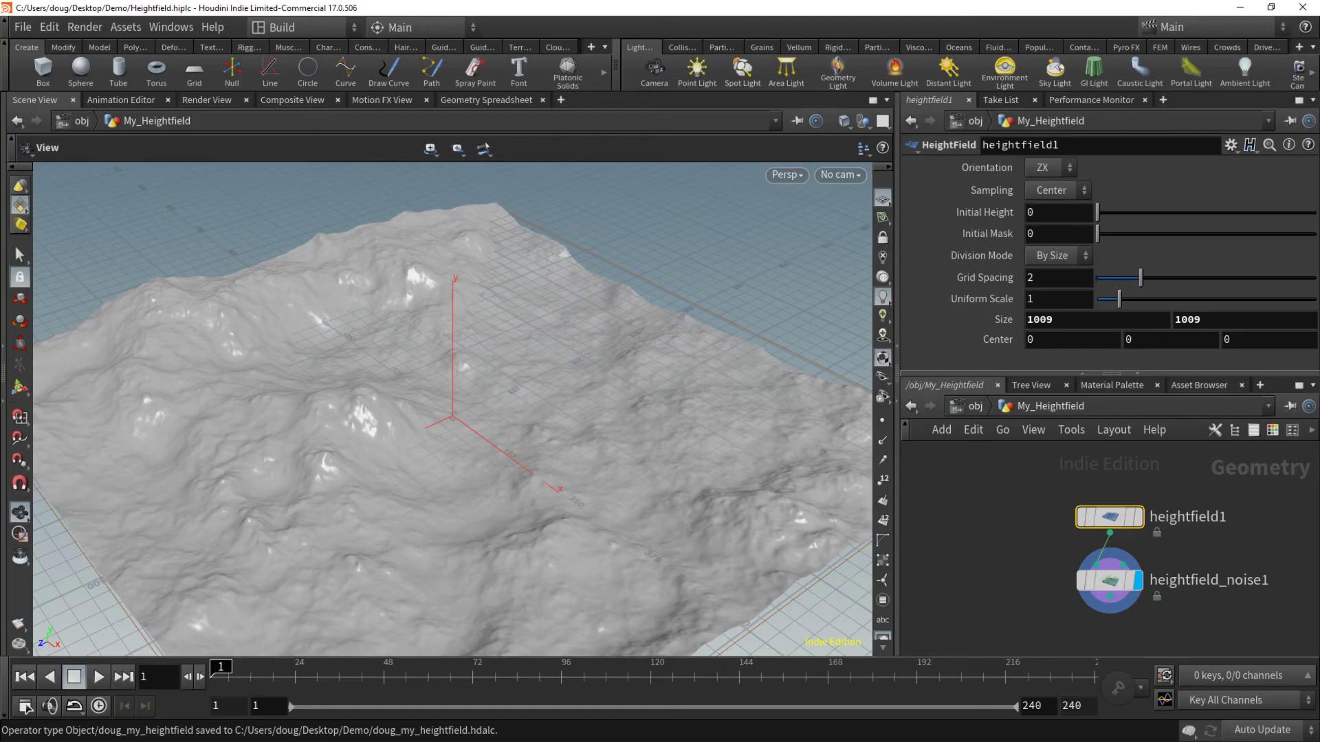
- In Houdini, add a HeightField Mask by Feature node fed by heightfield_noise1 and turn on its display
mouse_move(996, 605)
right_down()
mouse_move(951, 545)
mouse_move(1004, 598)
right_up()
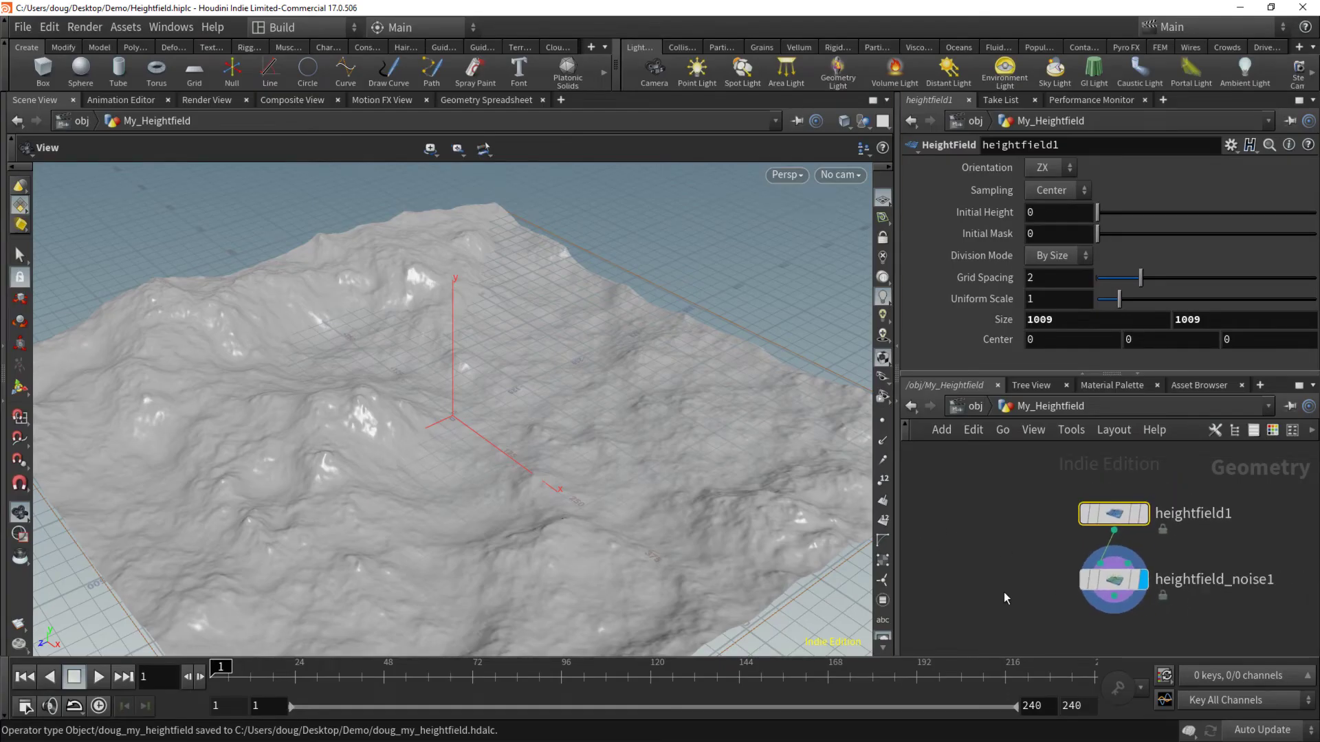
middle_drag(1004, 598, 944, 480)
middle_drag(1010, 558, 1034, 577)
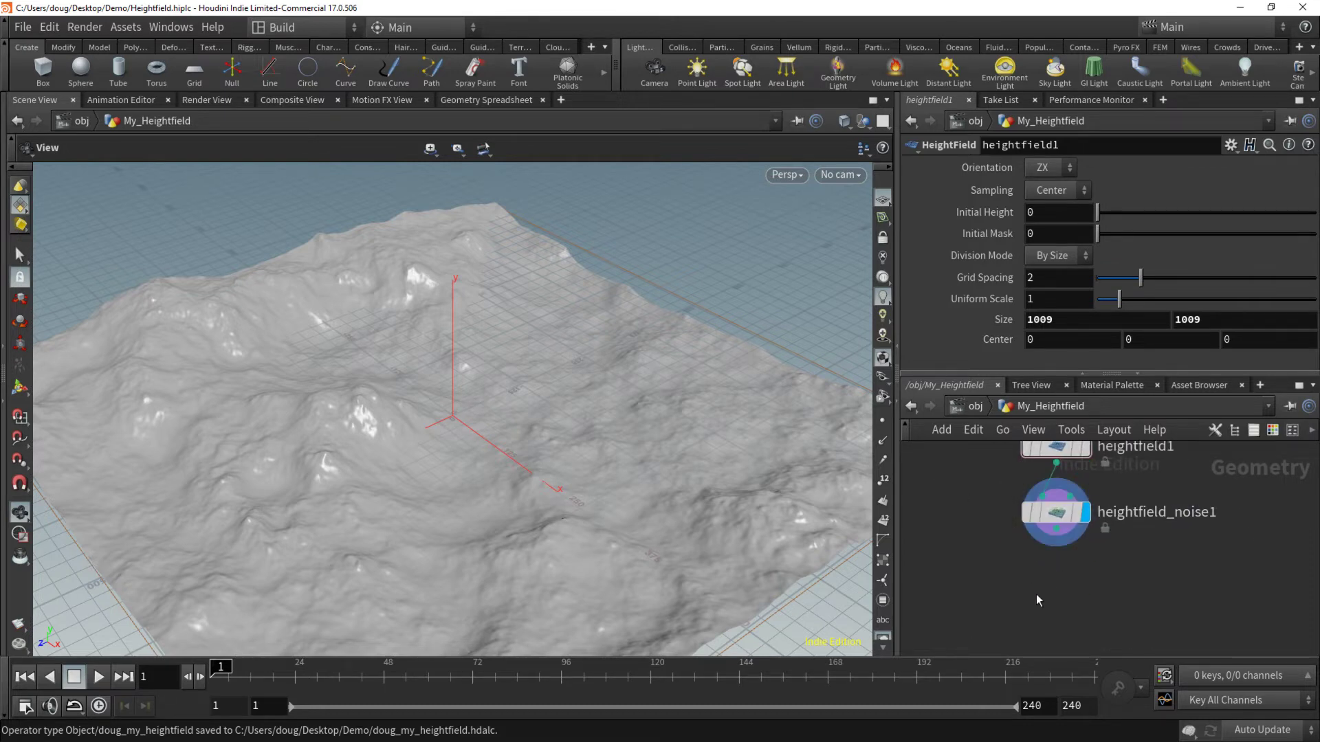
middle_drag(1031, 576, 1028, 546)
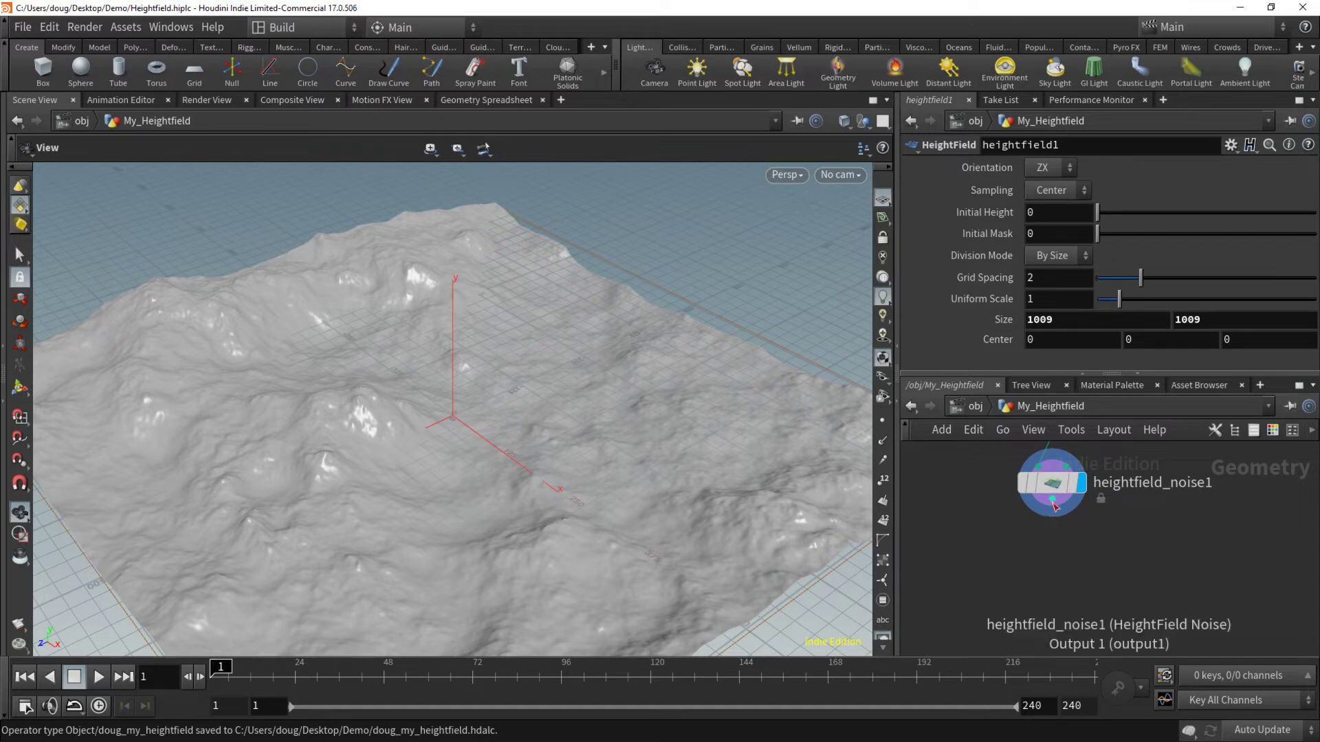
click(1051, 501)
key(Tab)
text(hfm)
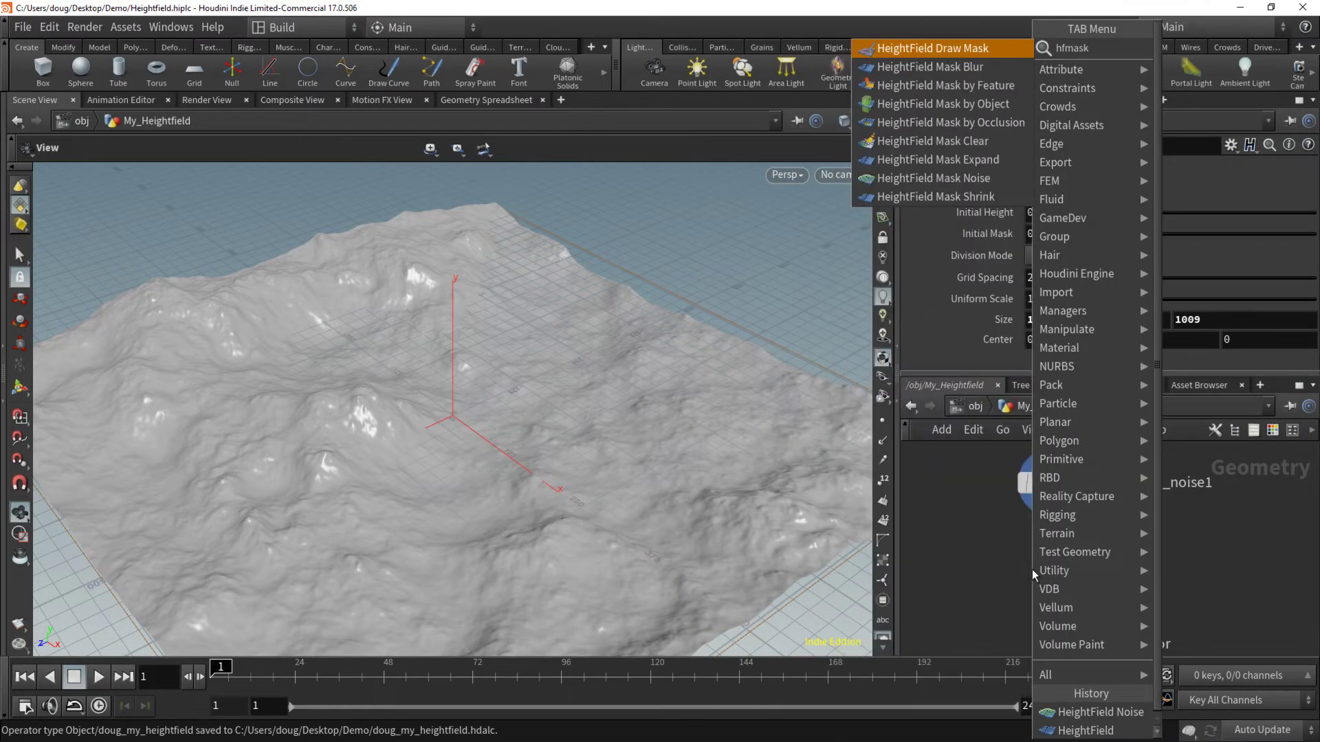
click(941, 85)
click(1033, 559)
drag(1034, 568, 1047, 566)
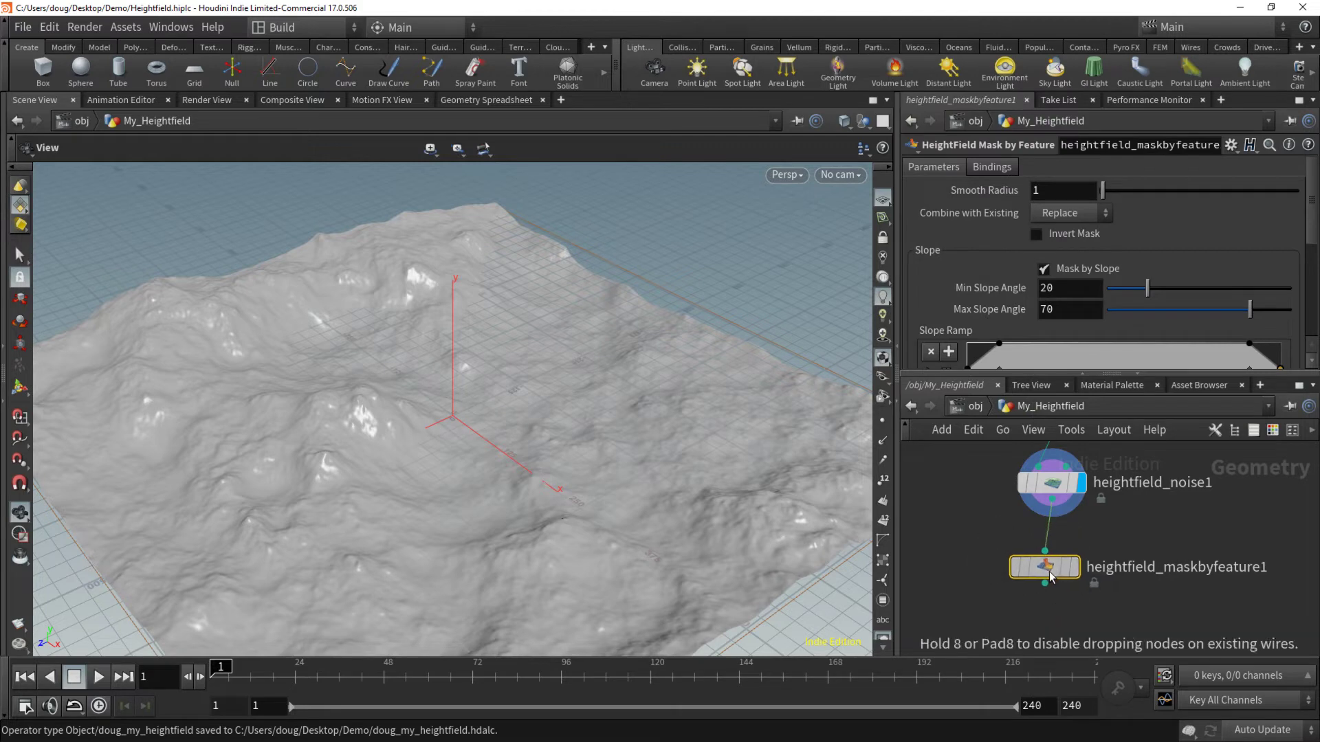
click(1073, 571)
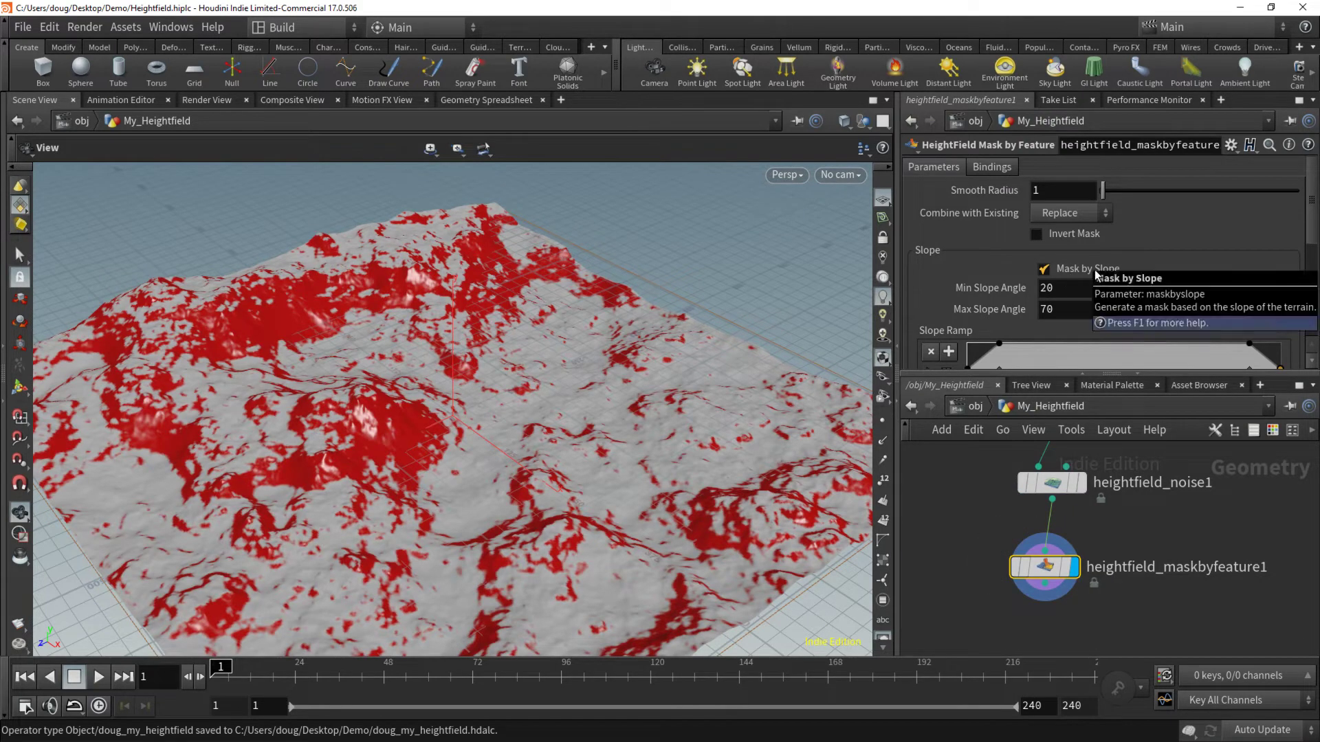
- On the mask node, turn off Mask by Slope, turn on Mask by Height and compute the height range
click(1044, 269)
scroll(1109, 268, down, 3)
scroll(1108, 268, up, 1)
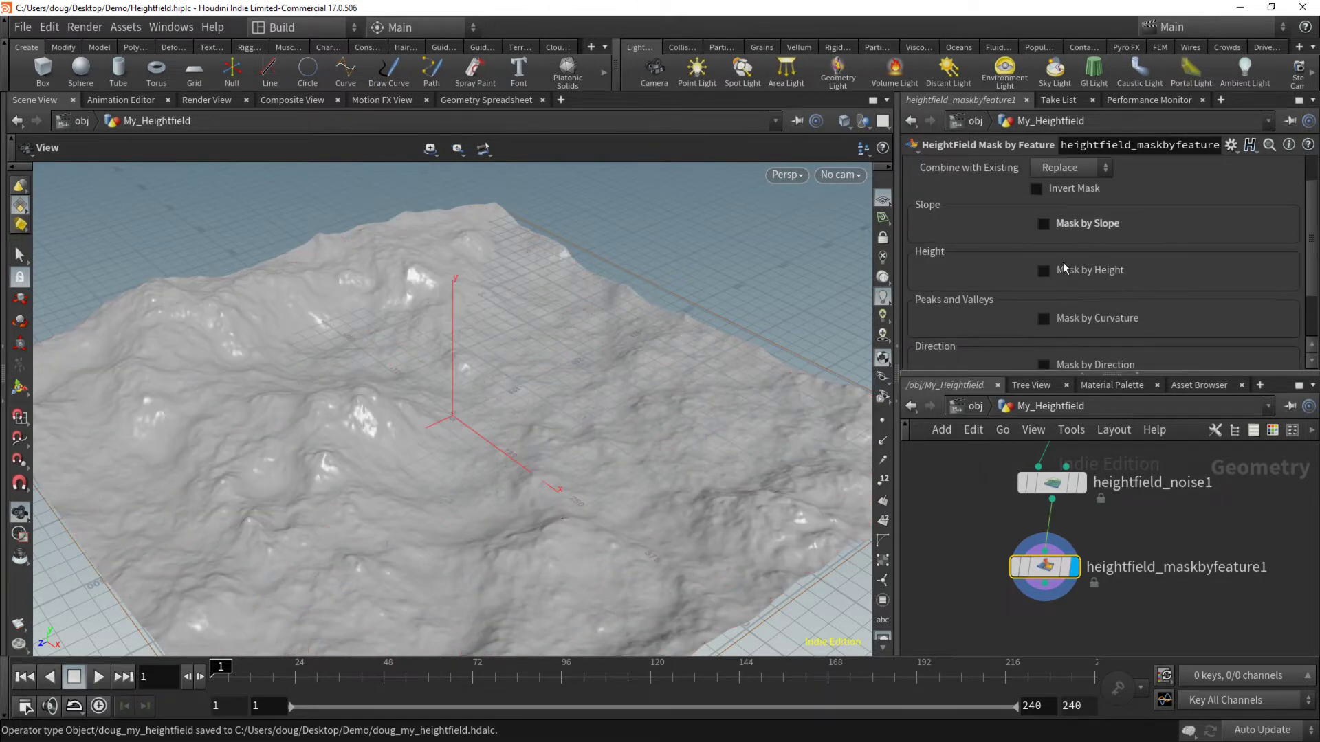
click(1043, 270)
scroll(1049, 276, down, 2)
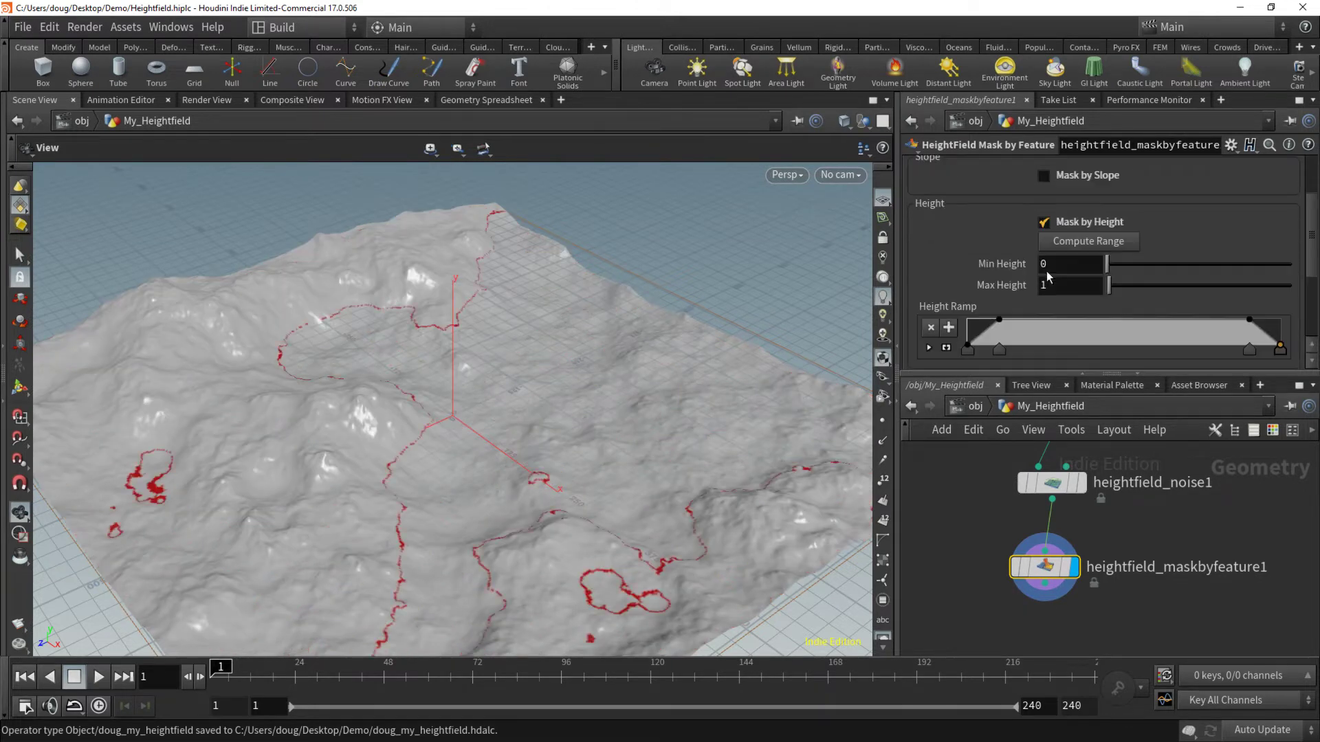
click(1077, 242)
- Reshape the Height Ramp to rise only in its upper part and stay full at the maximum, masking just the highest terrain
drag(1250, 355, 1284, 296)
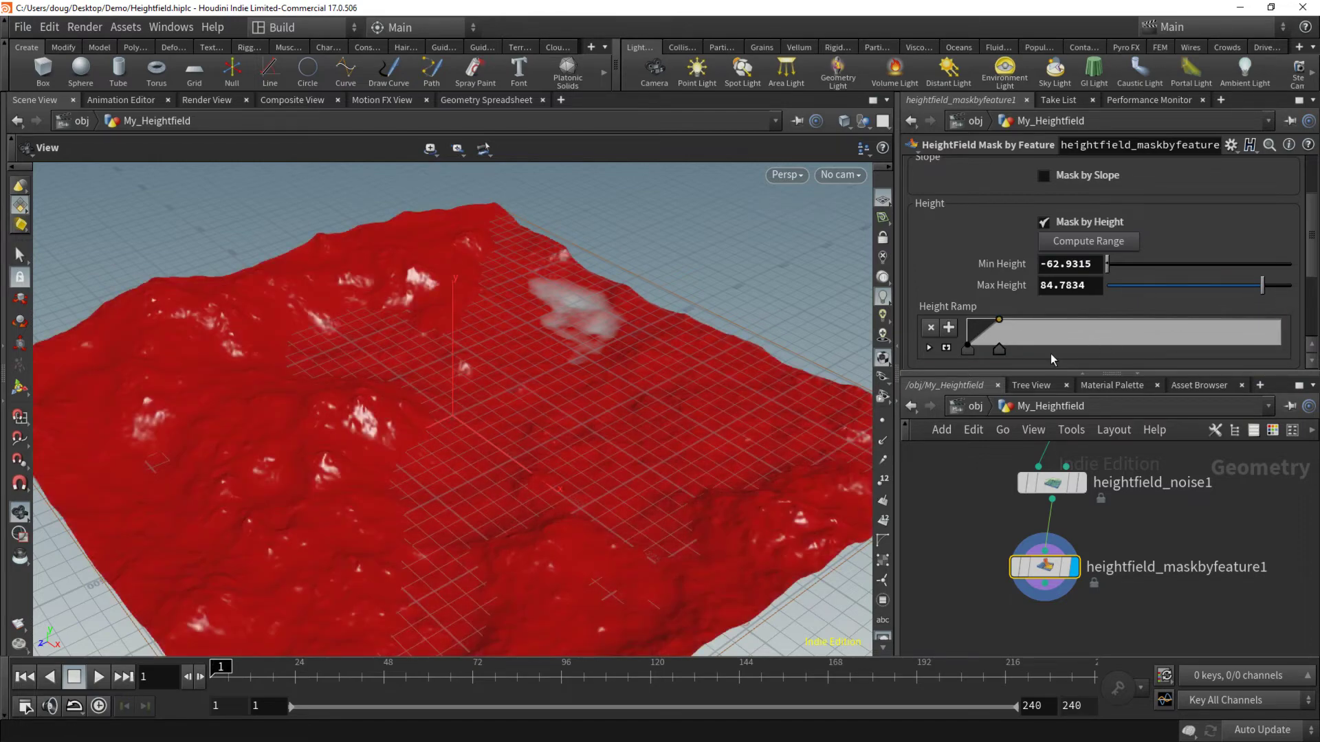
drag(1004, 352, 1218, 330)
drag(979, 352, 1132, 356)
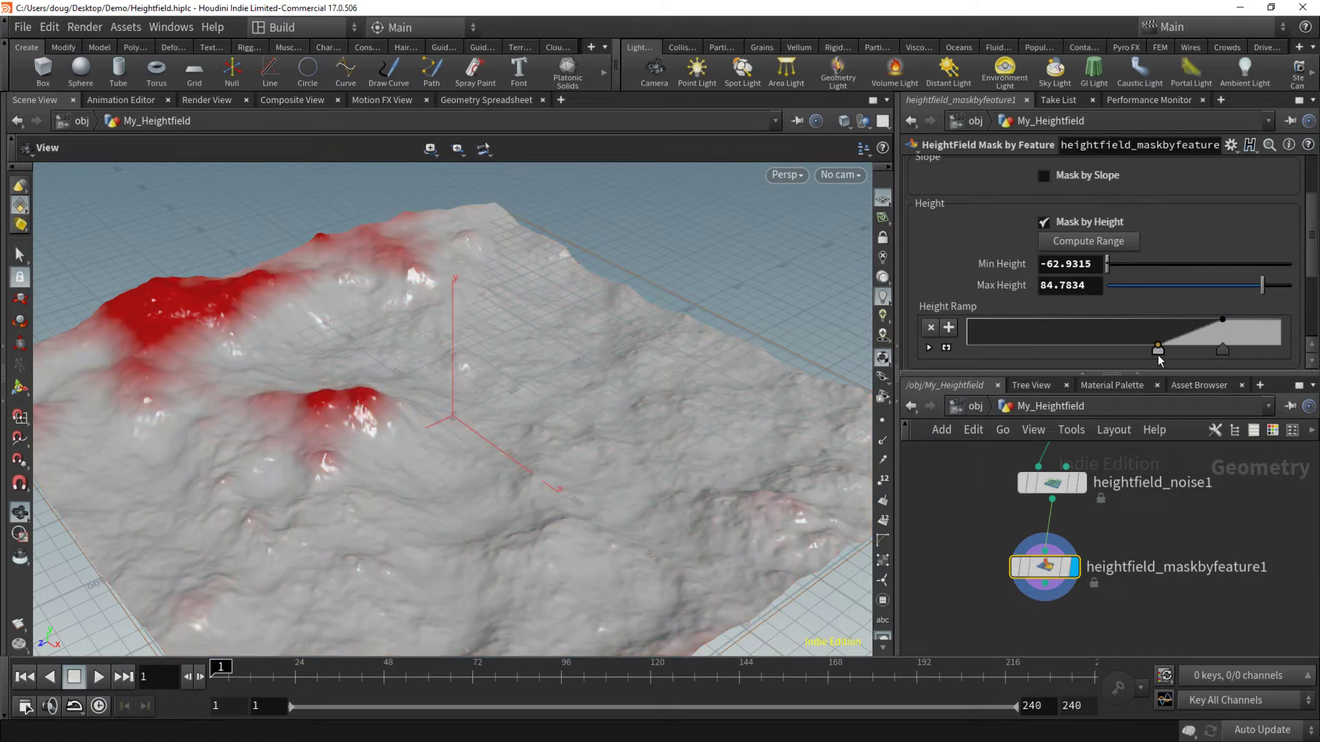
drag(1226, 351, 1133, 353)
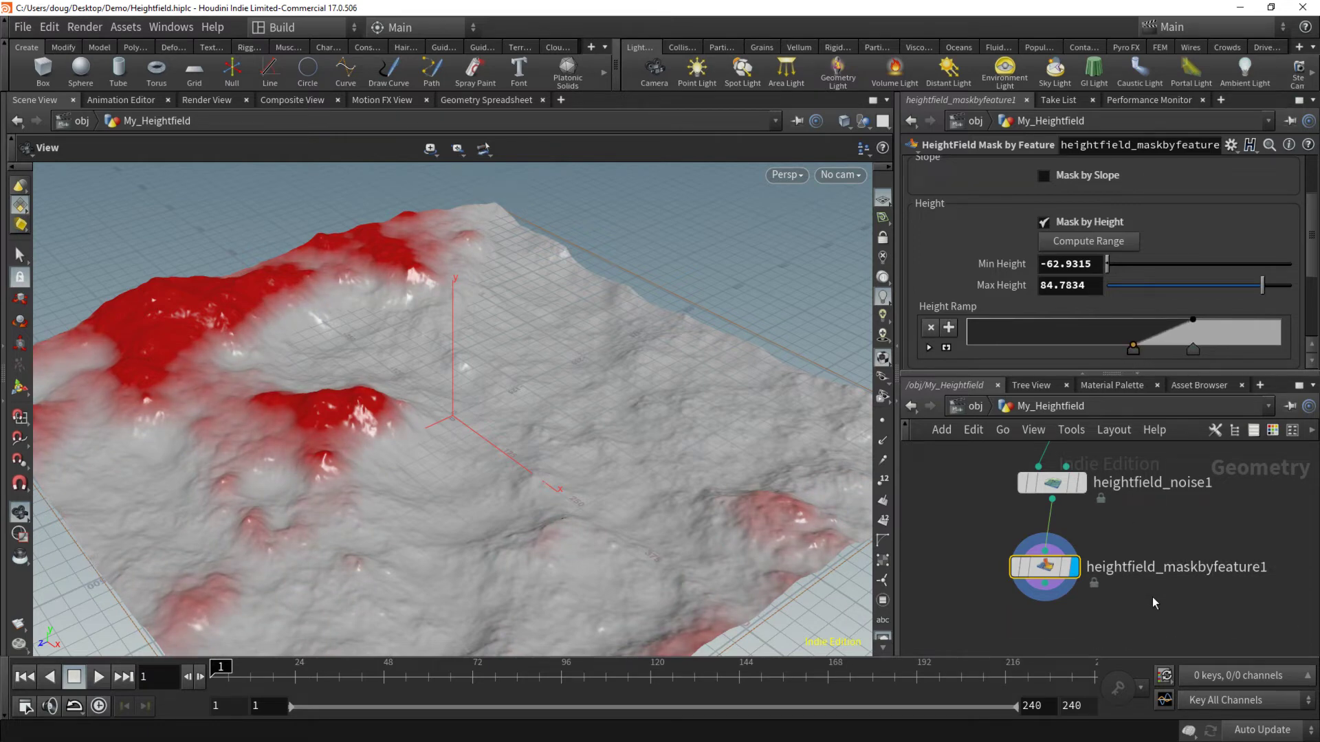
- Align the mask node beneath heightfield_noise1 and rename it mountain_top_mask
drag(1047, 569, 1054, 550)
click(1112, 548)
double_click(1112, 548)
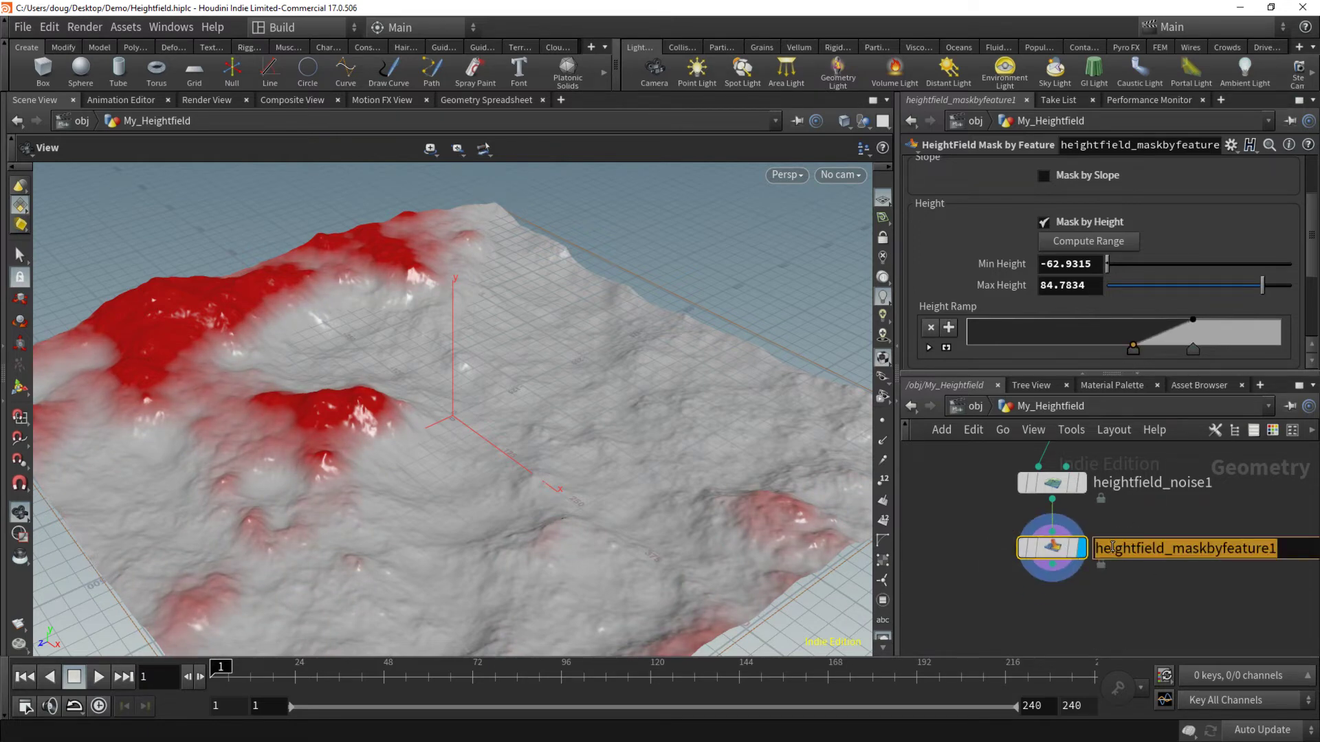
text(mountain_to)
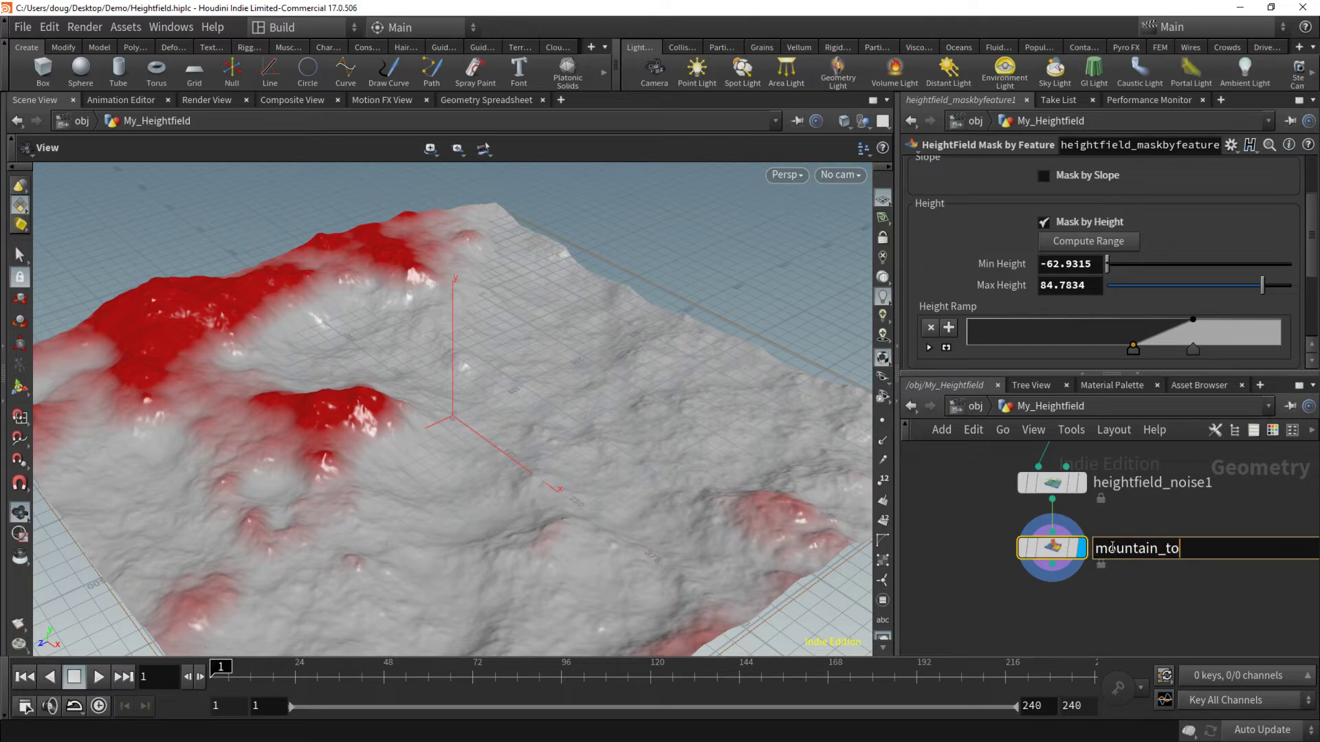
text(p_mask)
key(Return)
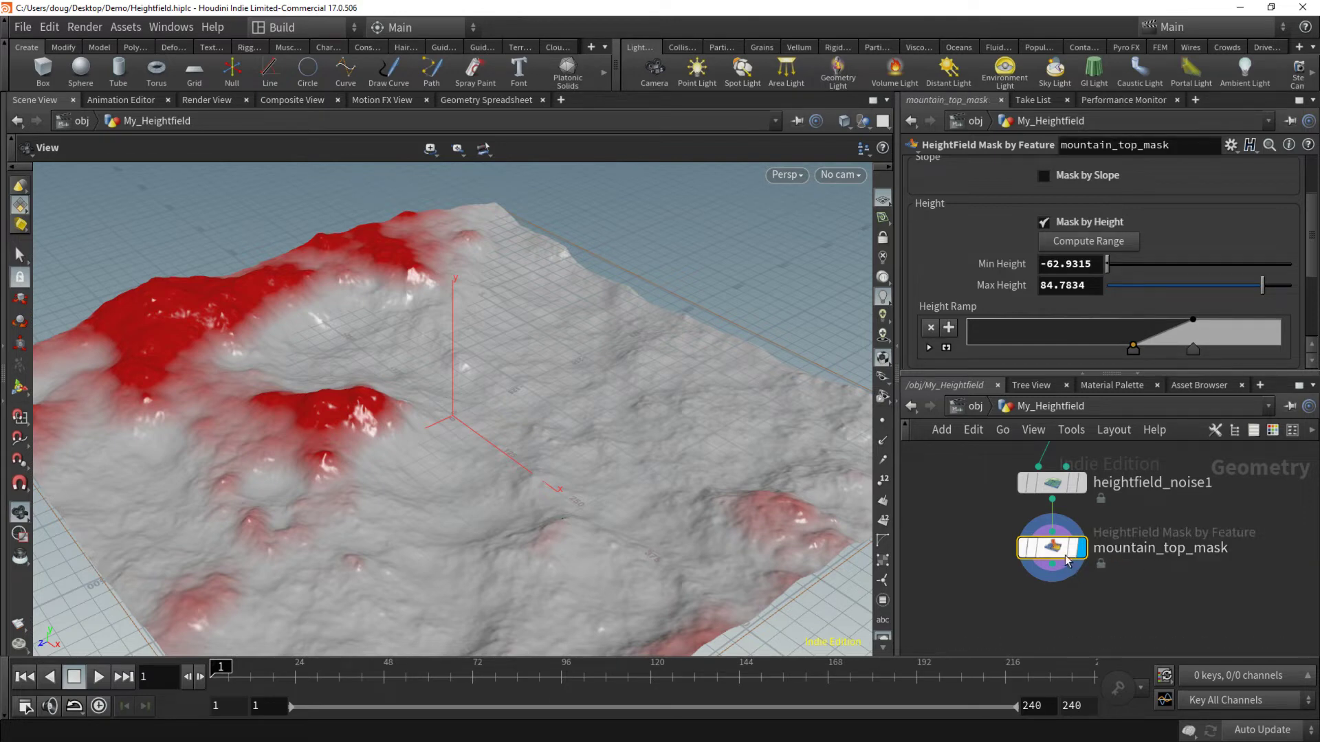
- Inspect the node info of mountain_top_mask to check which heightfield layers it carries
mouse_move(1108, 558)
middle_drag(1196, 587, 1187, 560)
mouse_move(1038, 525)
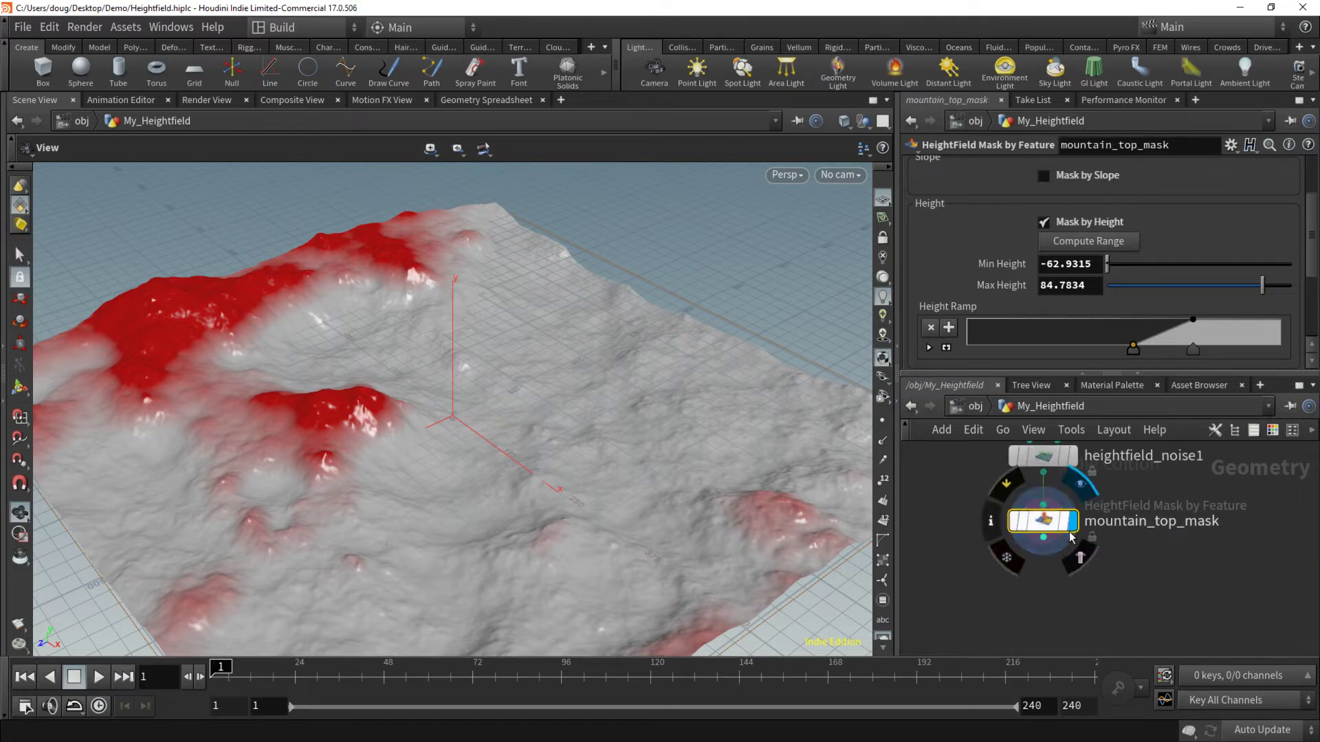
click(989, 521)
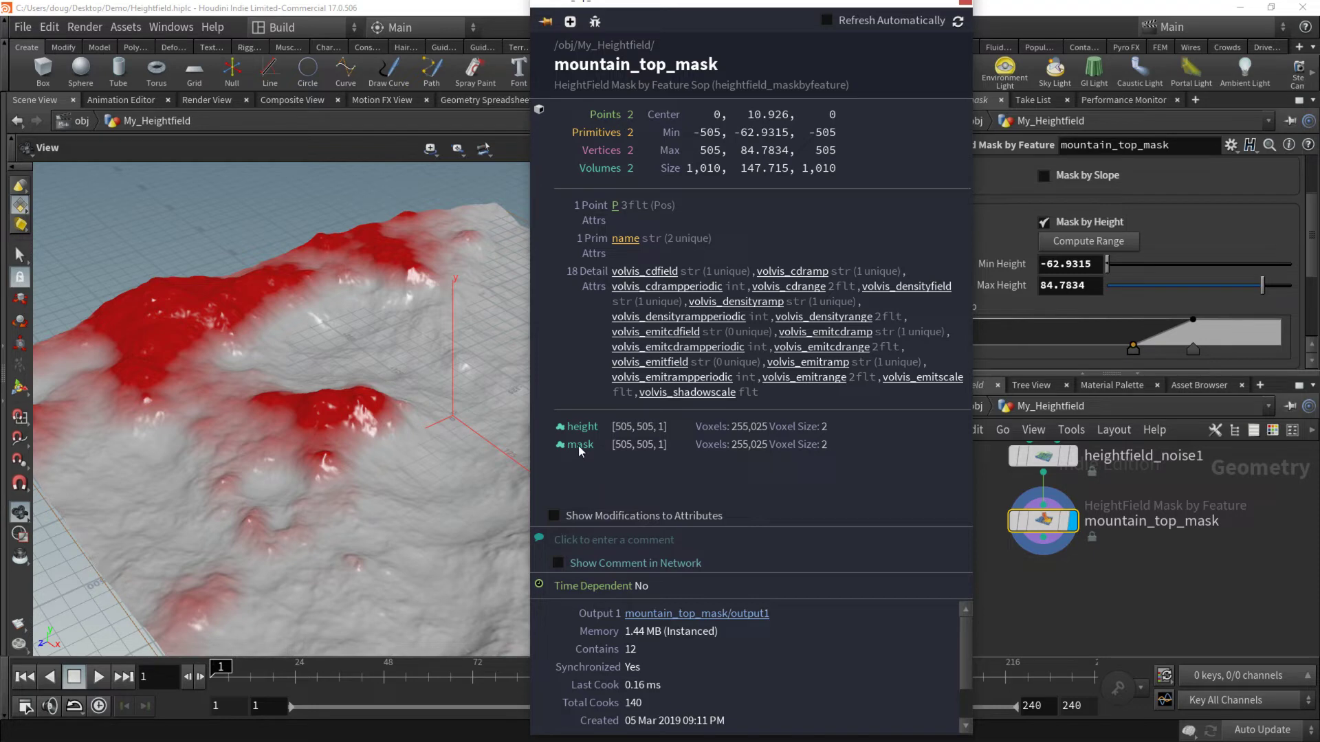
click(1029, 579)
- Add a HeightField Copy Layer node fed by mountain_top_mask and turn on its display
click(1043, 538)
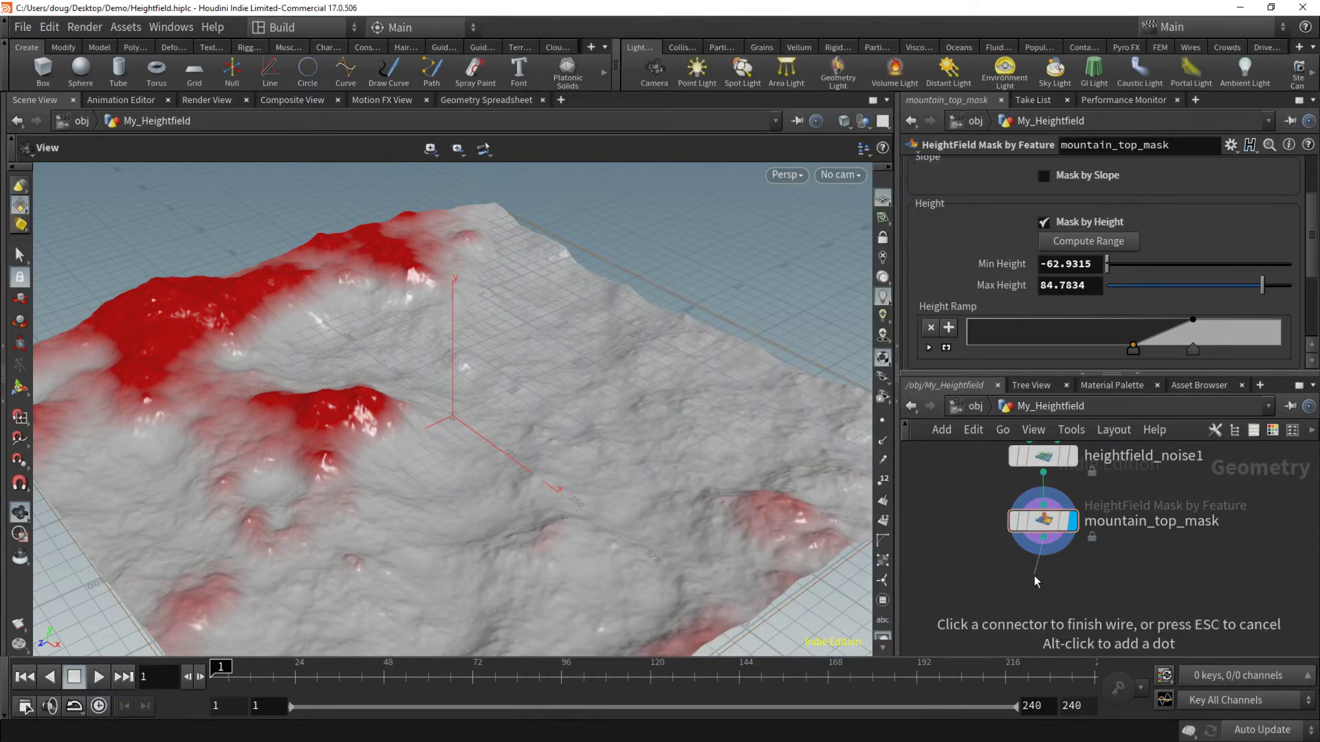
key(Tab)
text(hfcopy)
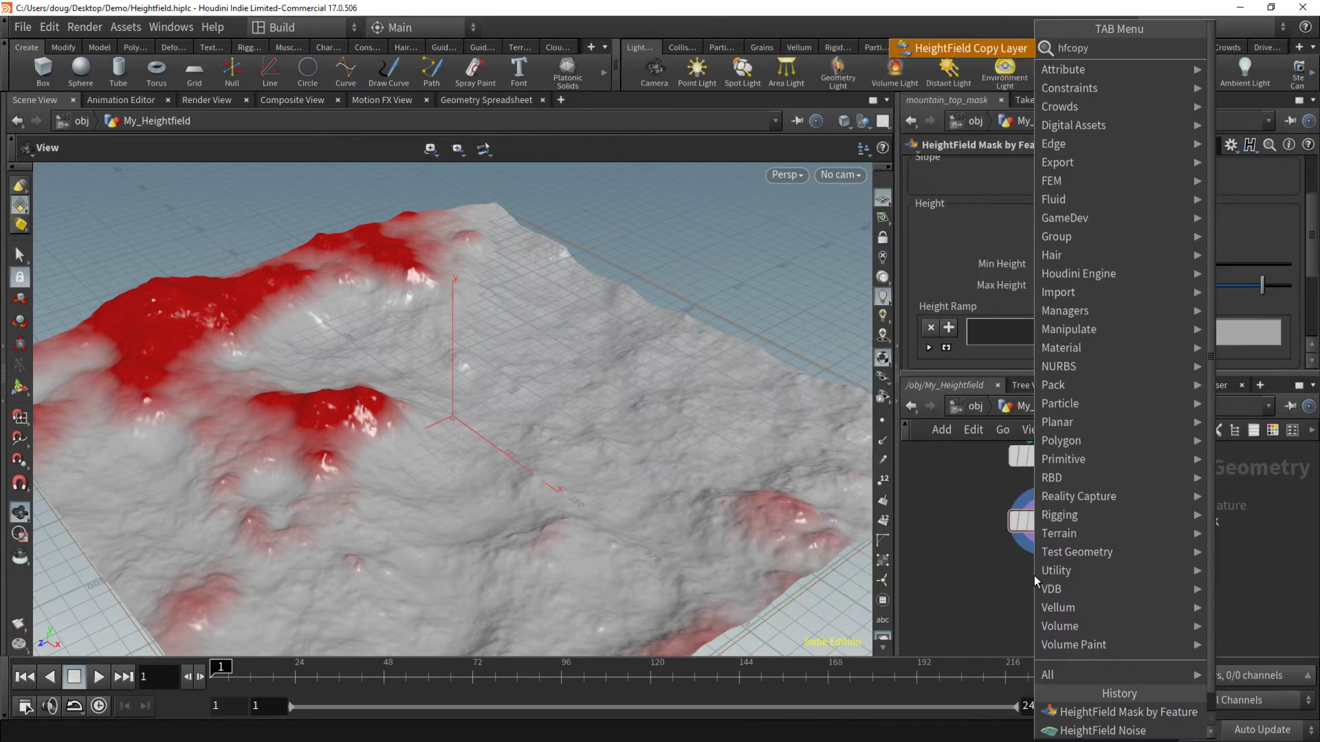
key(Return)
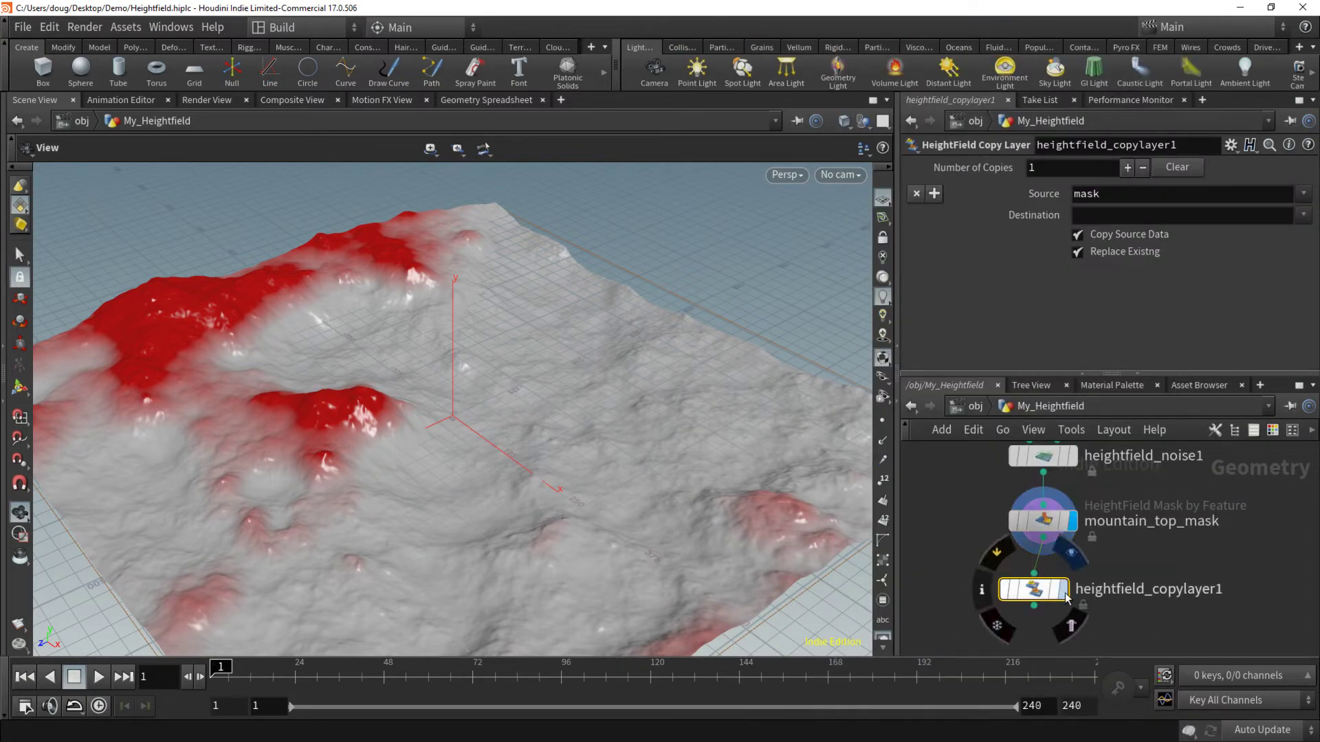
click(1060, 592)
middle_drag(1142, 575, 1149, 548)
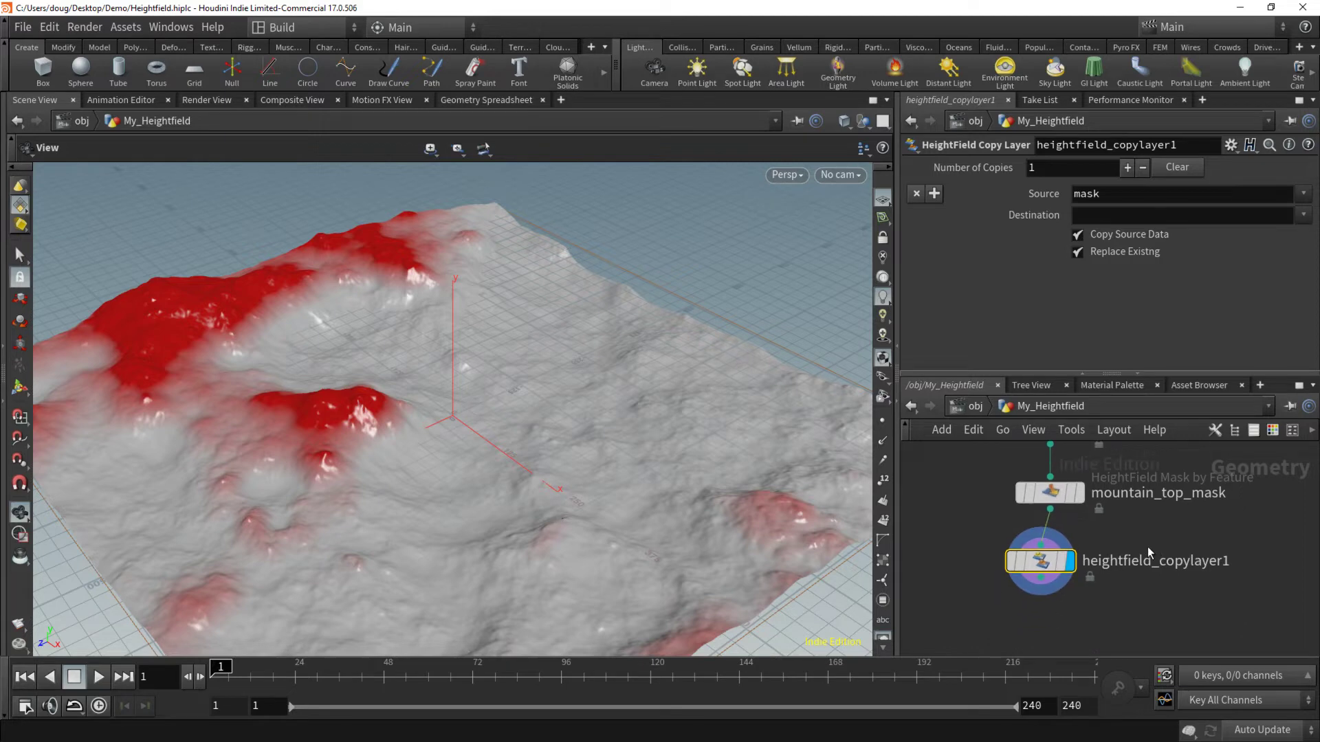
click(1077, 492)
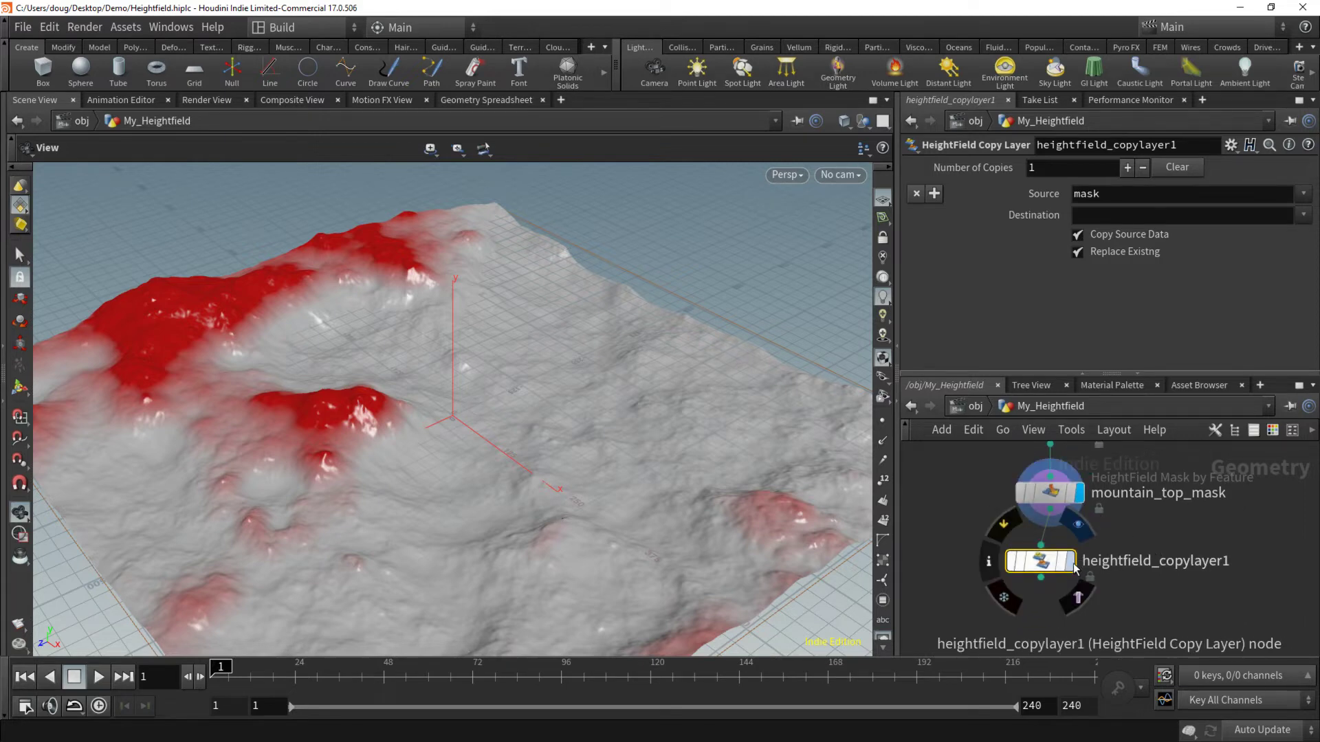
click(1071, 563)
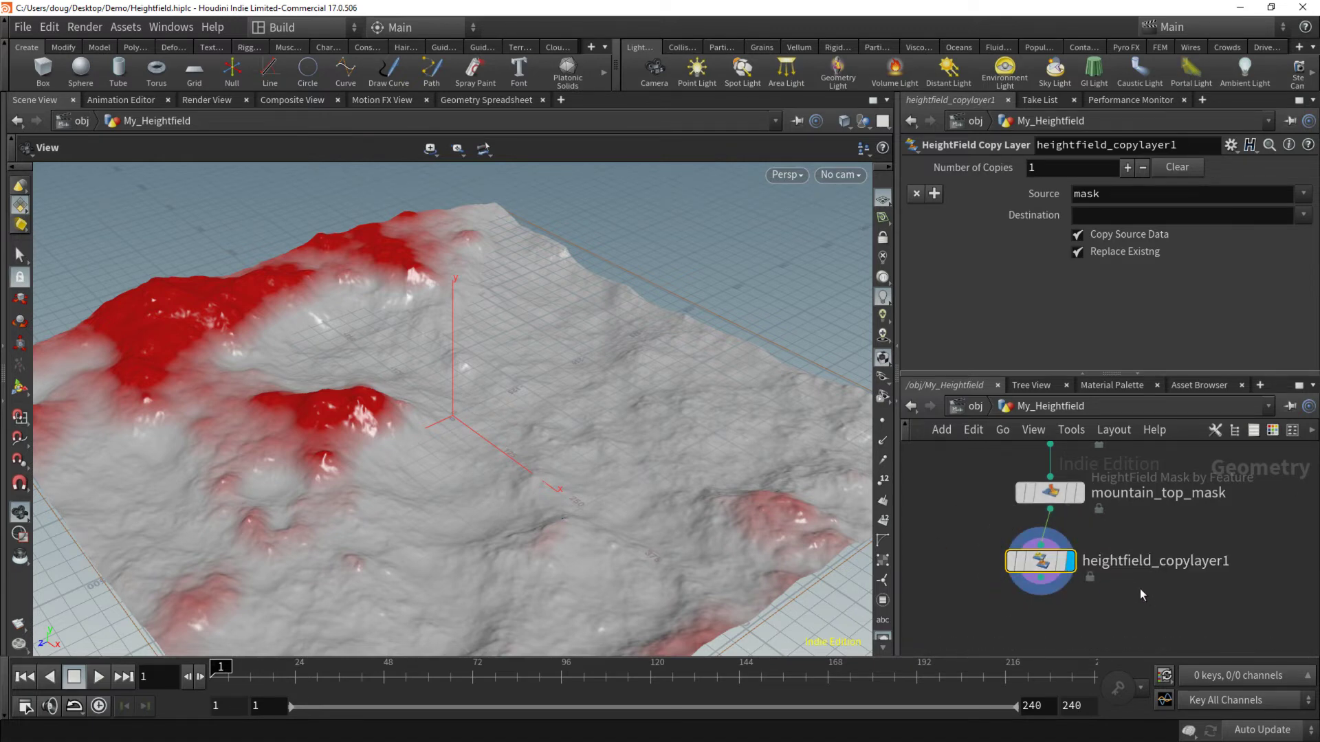
- Set the Copy Layer node's destination to MountainTop, keeping mask as its source
middle_drag(1144, 591, 1156, 495)
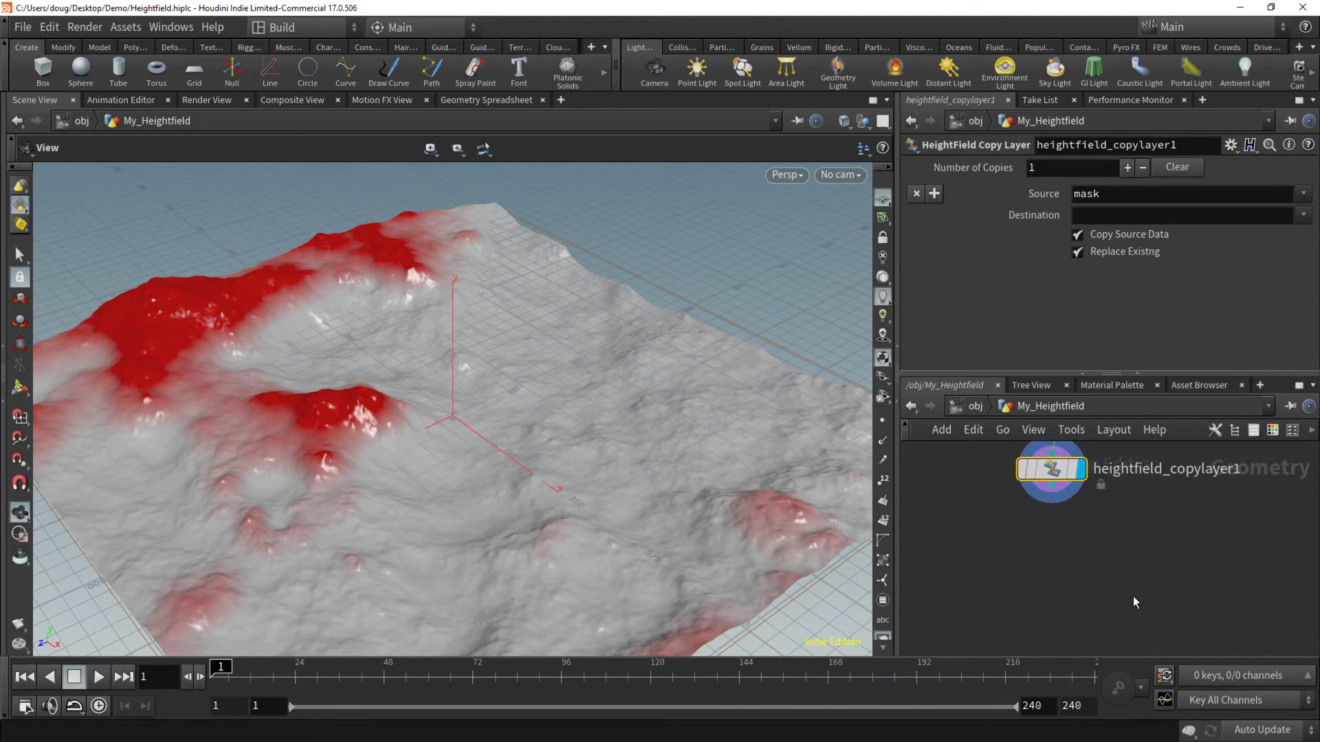
middle_drag(1133, 596, 1126, 633)
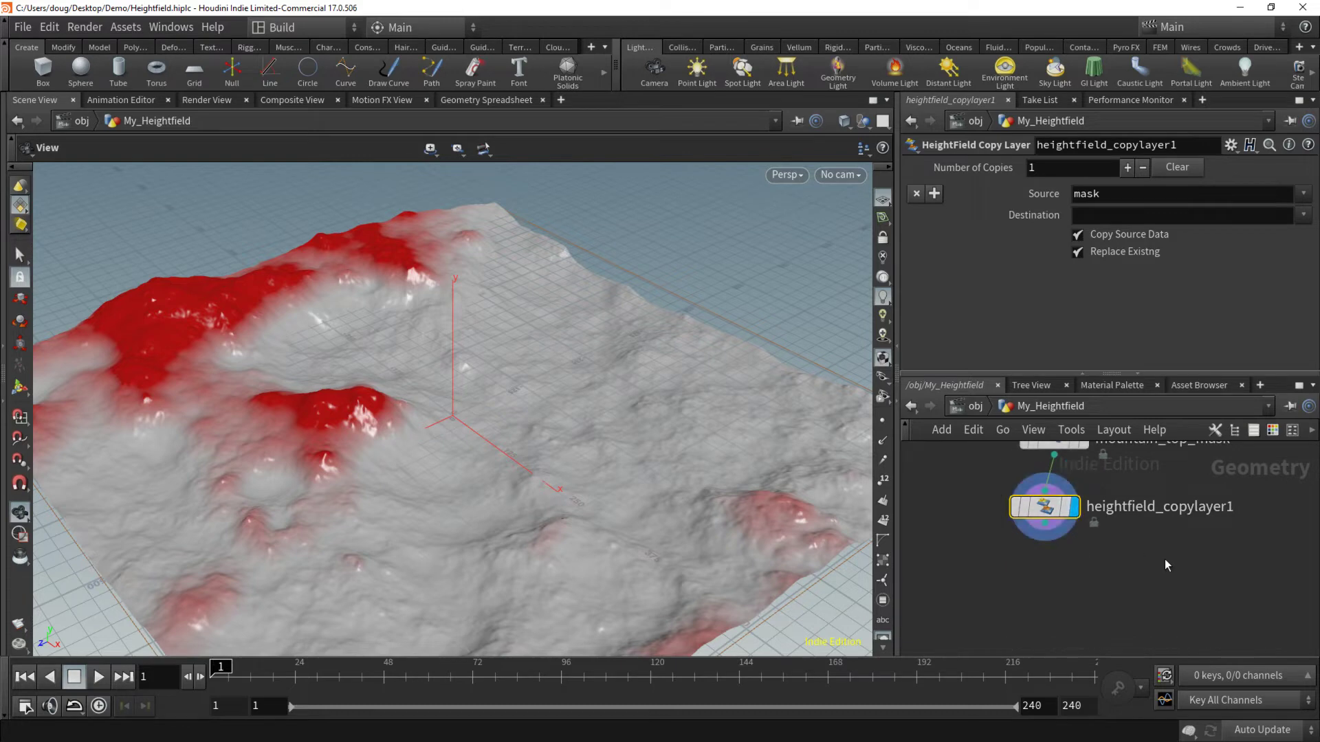
middle_drag(1165, 560, 1174, 607)
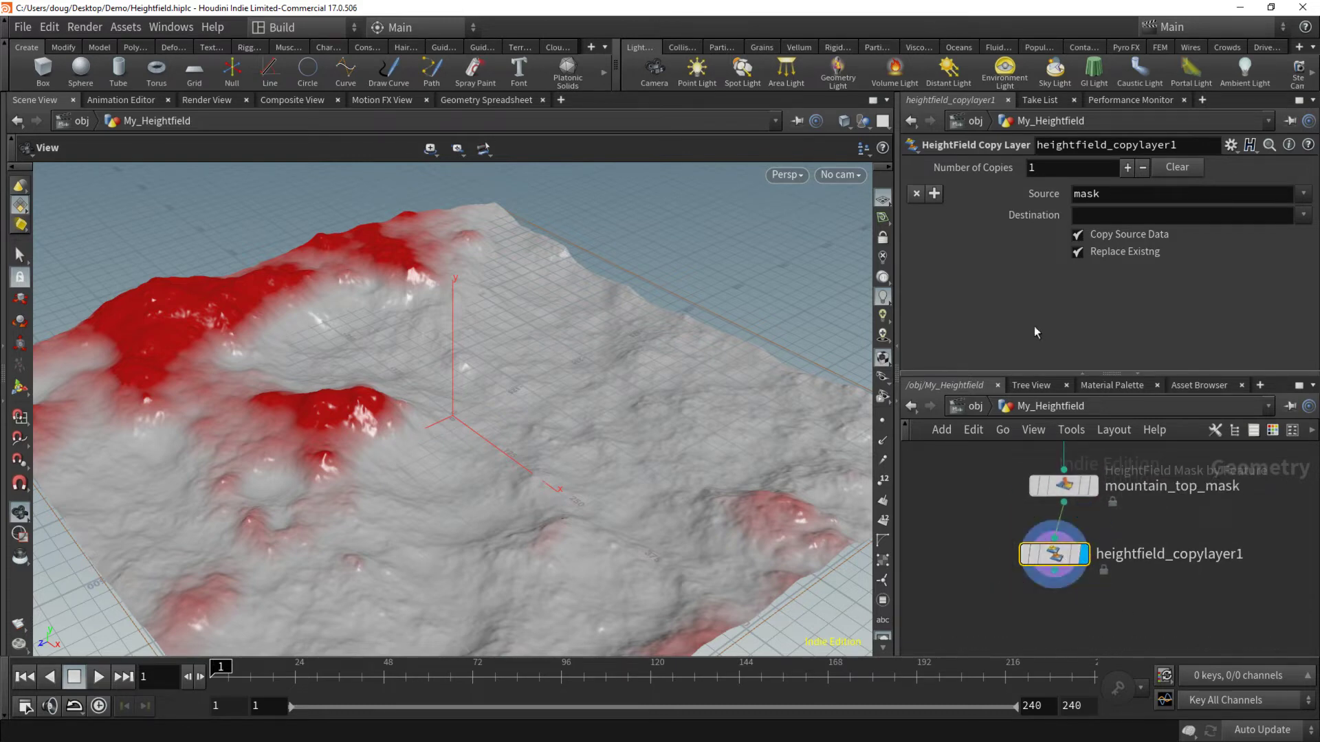
click(1107, 196)
click(1102, 217)
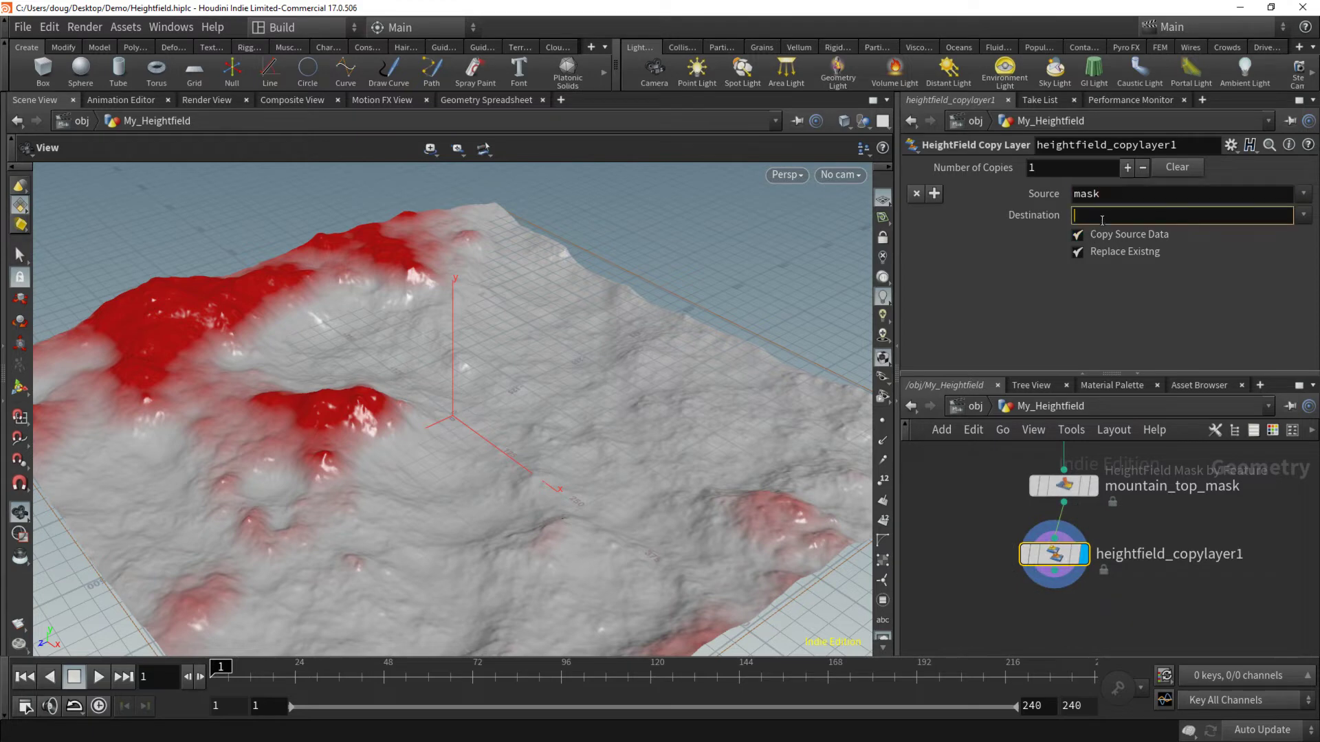
text(MountainTops)
key(Return)
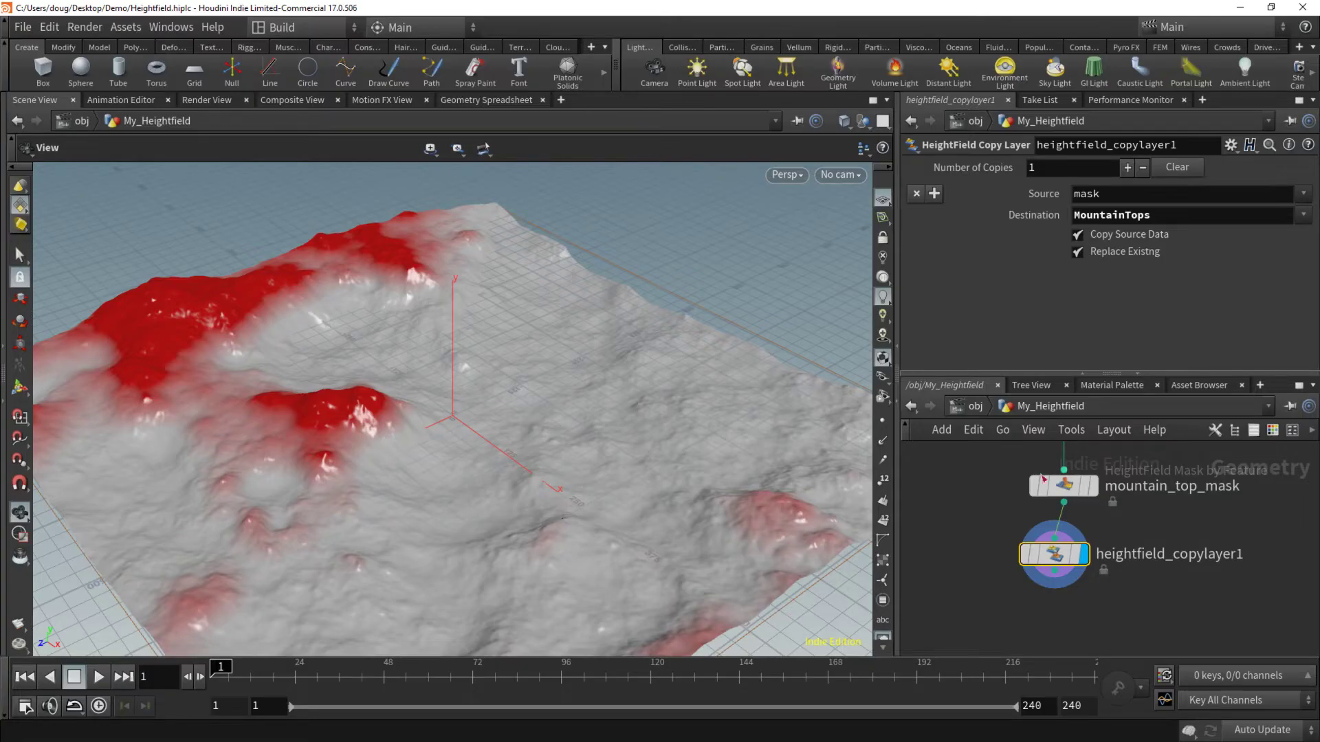
click(1178, 215)
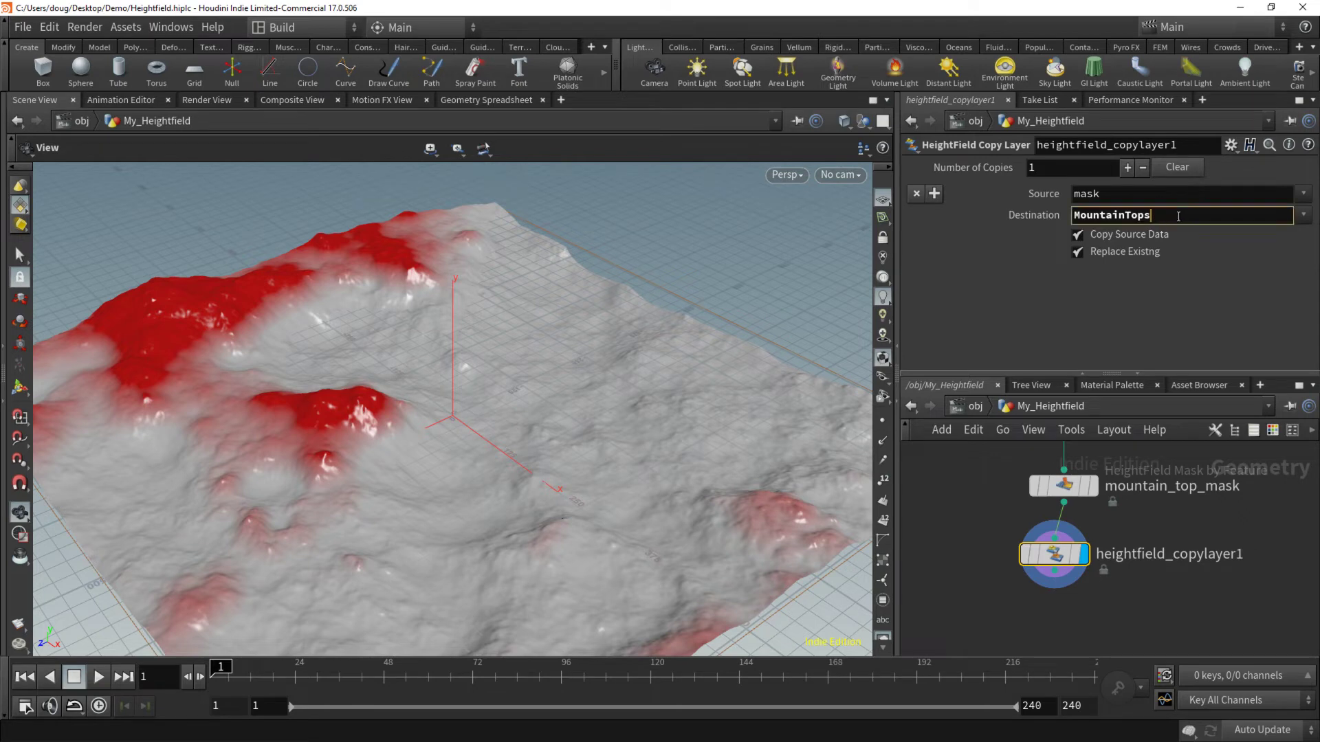
key(BackSpace)
key(Return)
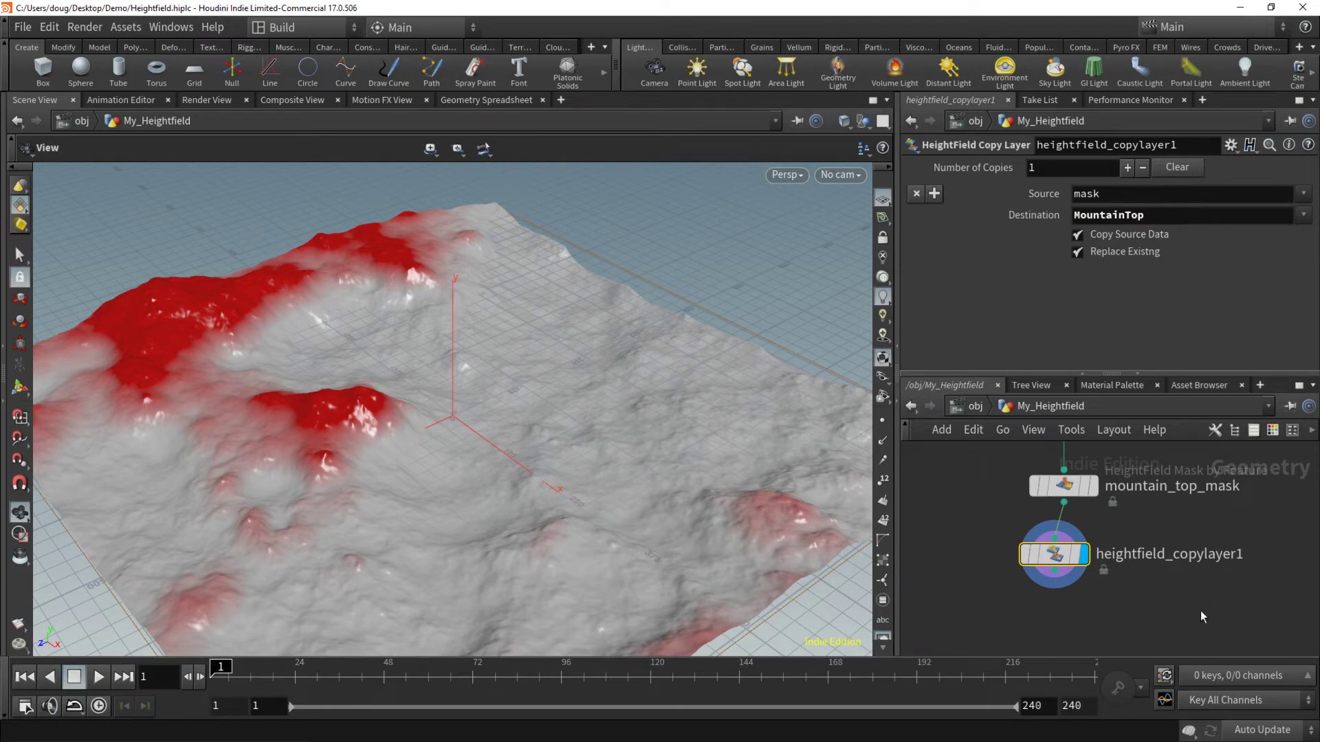
- Add another HeightField Mask by Feature node fed by heightfield_copylayer1 and turn on its display
middle_drag(1200, 611, 1228, 546)
click(1085, 509)
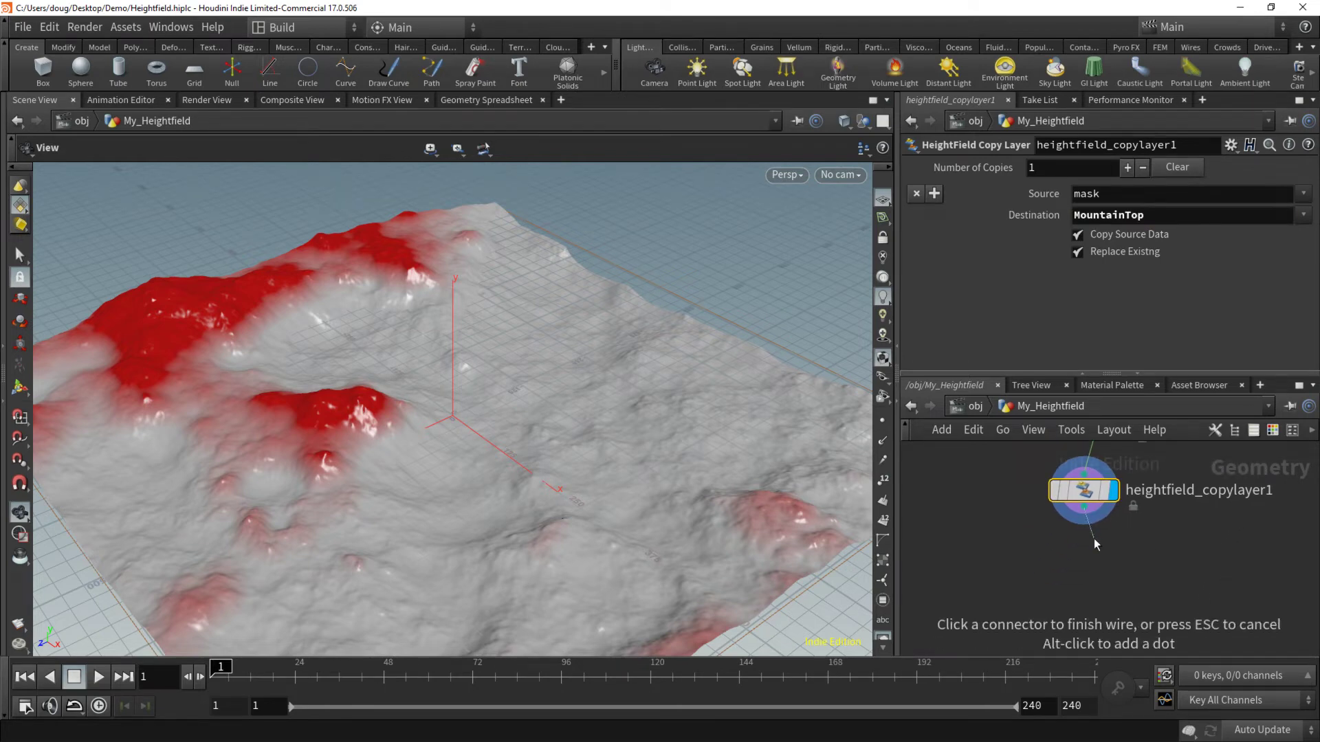
key(Tab)
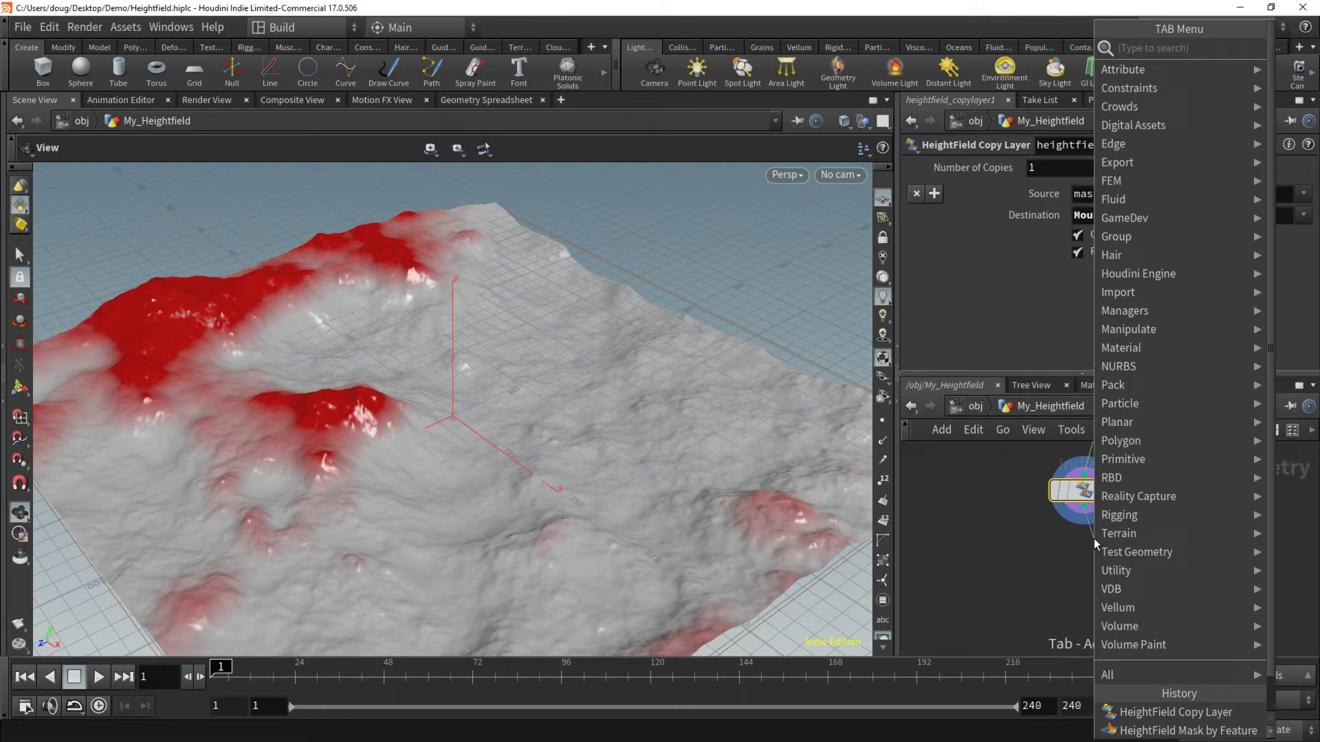
text(mask)
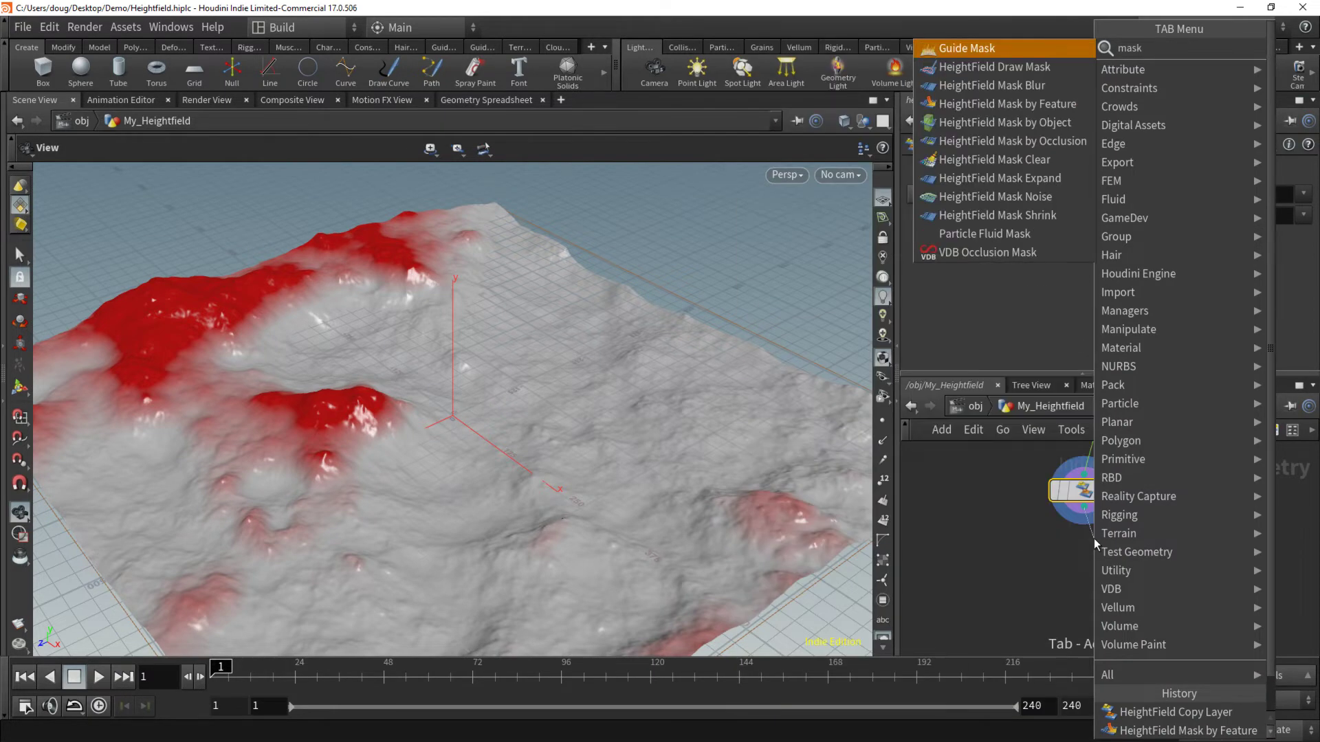
key(Down)
key(Down)
key(Down)
key(Return)
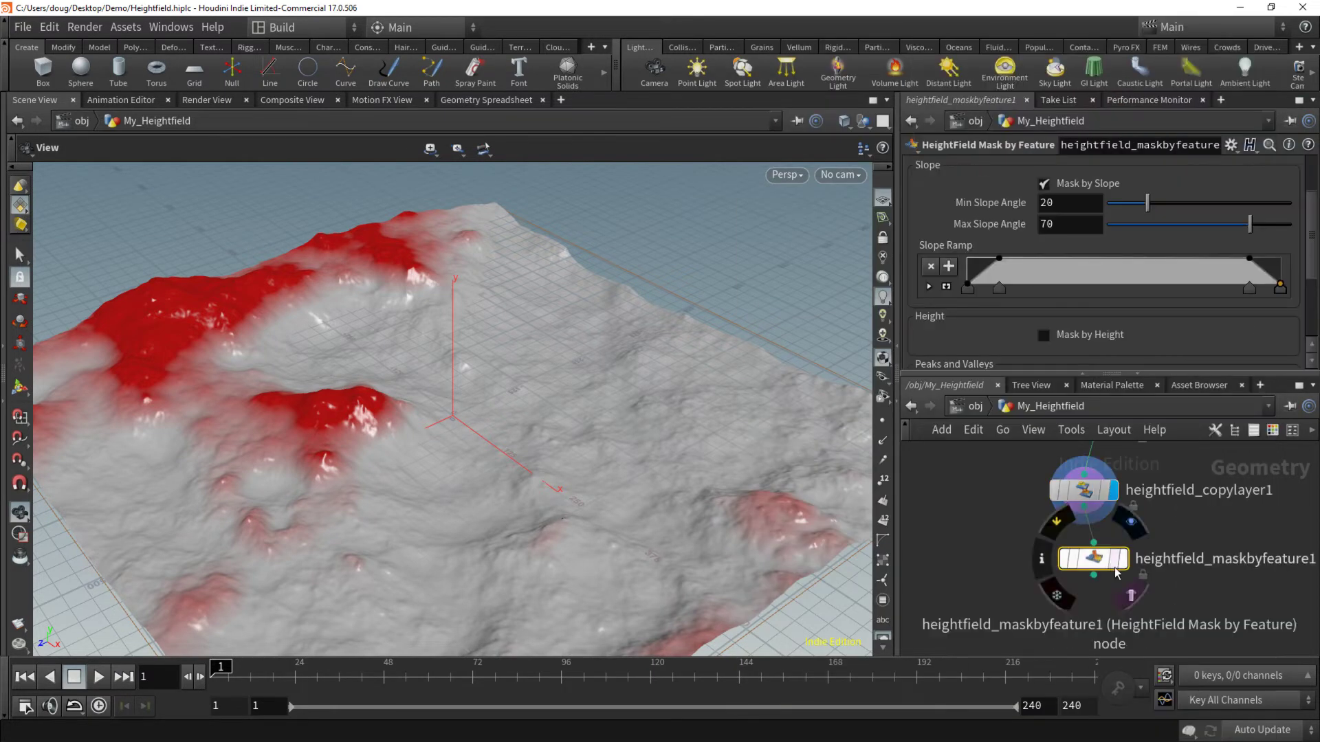
click(1121, 559)
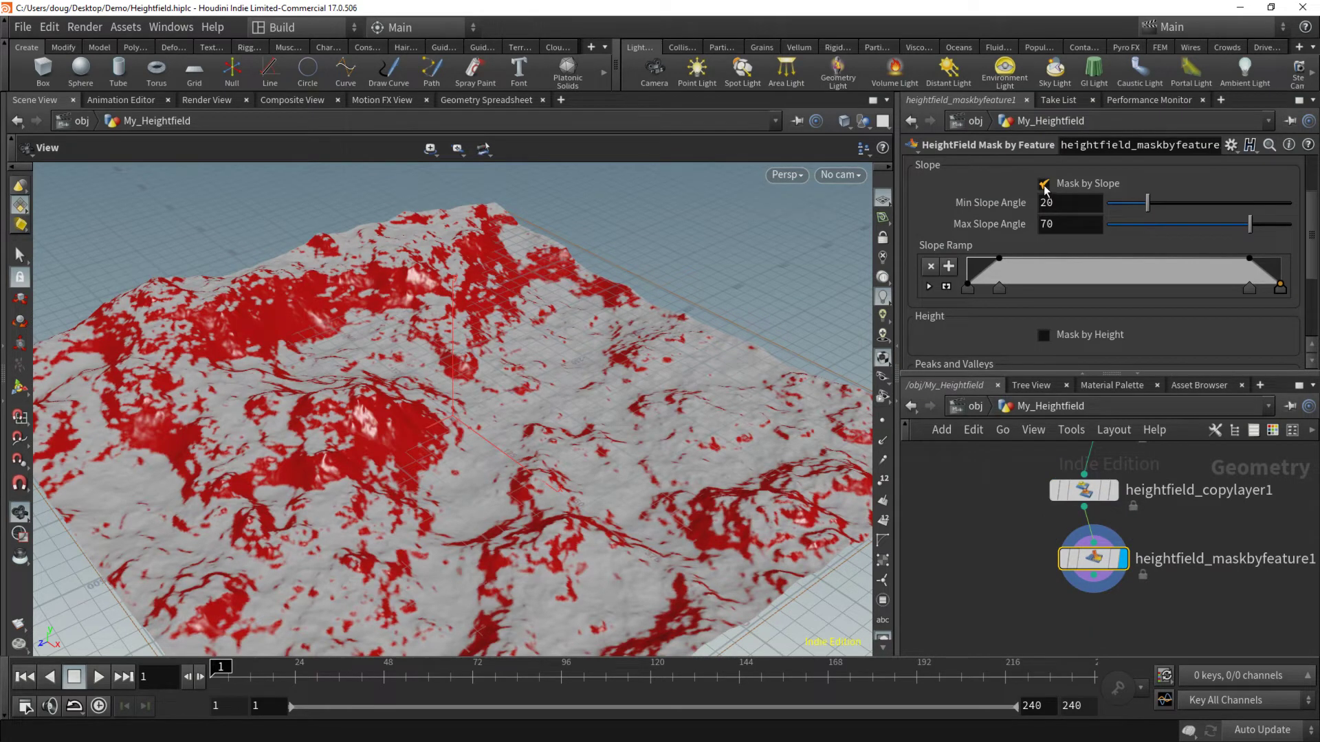
- Set the slope mask's angles to 24.9 minimum and 90 maximum, and steepen its ramp's start while holding it full to the end
drag(1249, 224, 1303, 225)
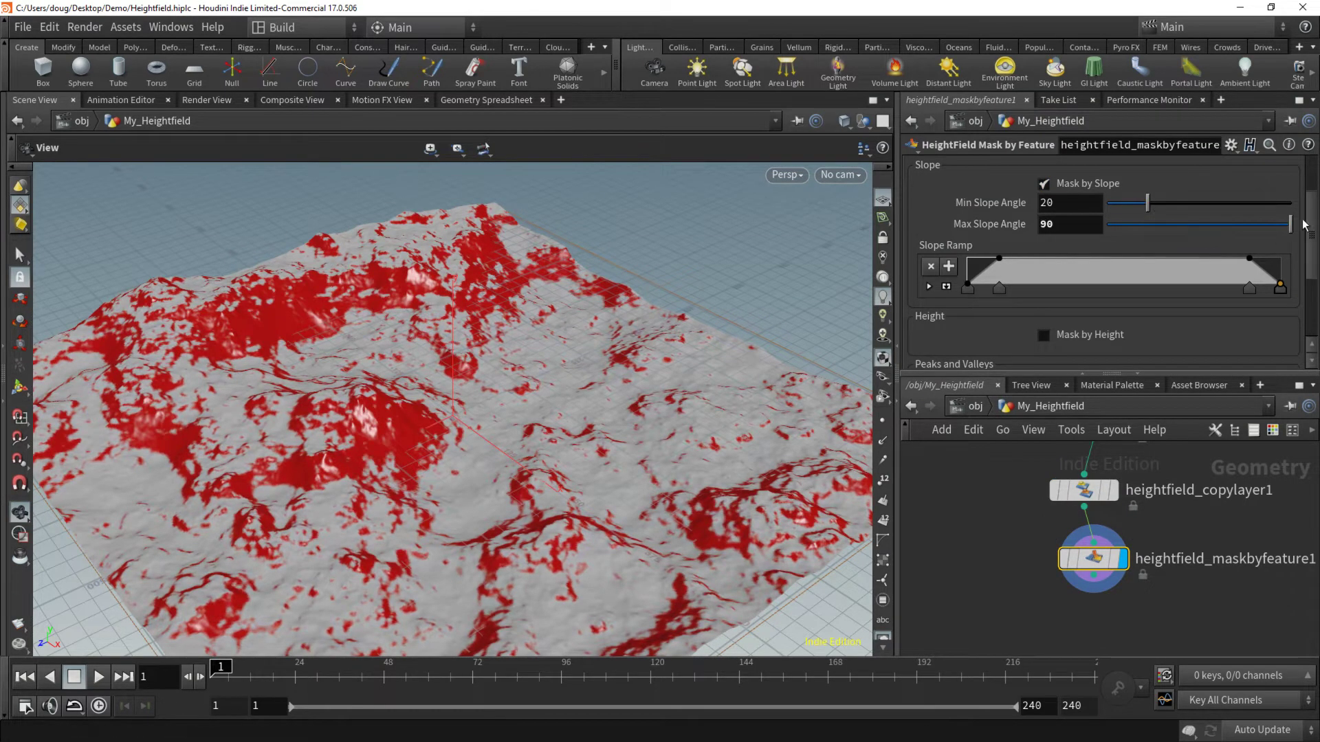
mouse_move(1147, 204)
mouse_down()
mouse_move(1176, 211)
mouse_move(1132, 210)
mouse_move(1157, 210)
mouse_up()
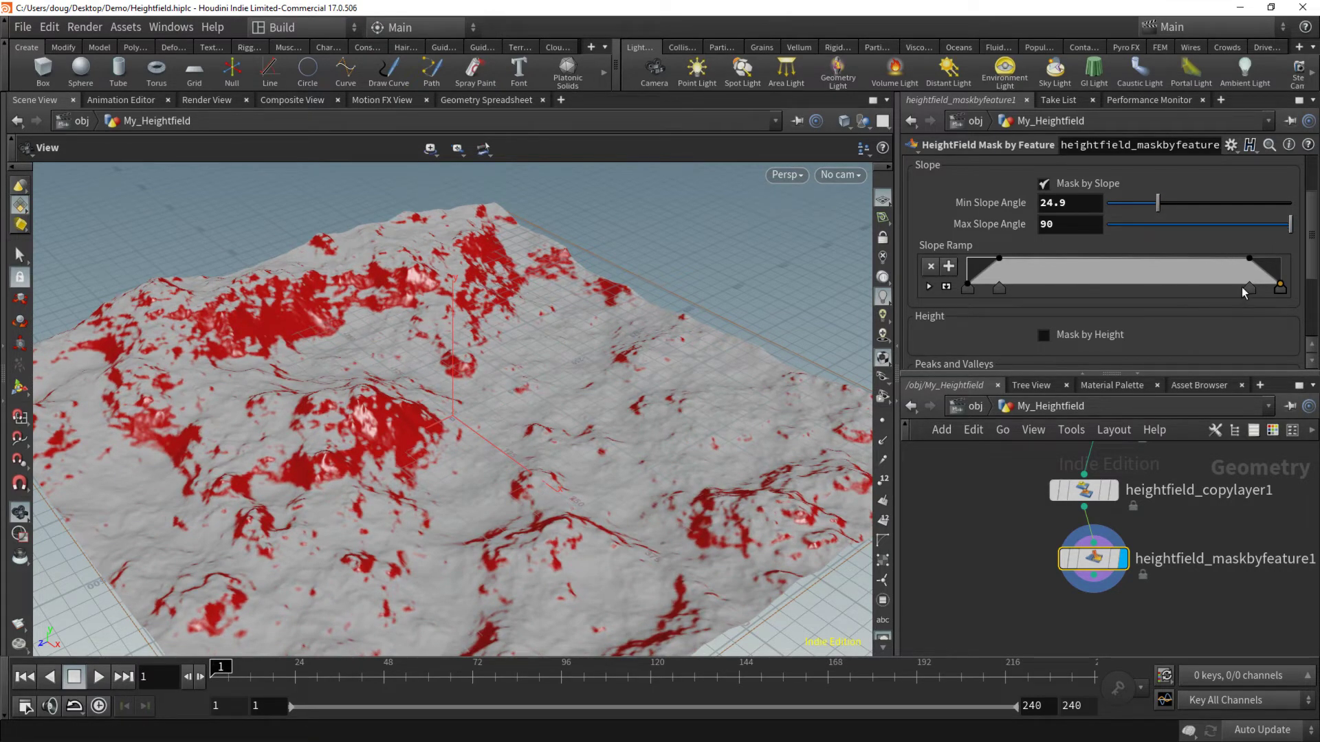
drag(1248, 289, 1280, 289)
mouse_move(1000, 293)
mouse_down()
mouse_move(1041, 290)
mouse_move(977, 287)
mouse_up()
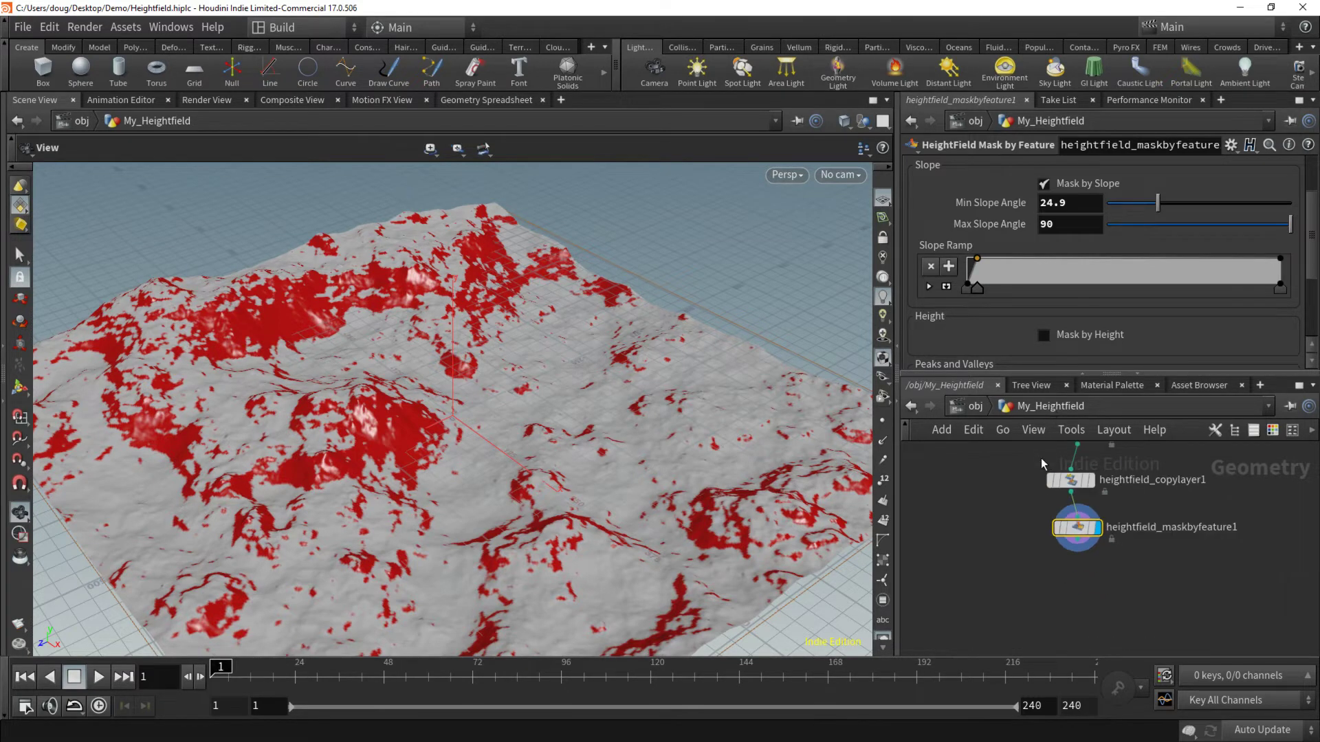
- Add a second HeightField Copy Layer node fed by the slope mask node and turn on its display
scroll(1040, 458, down, 1)
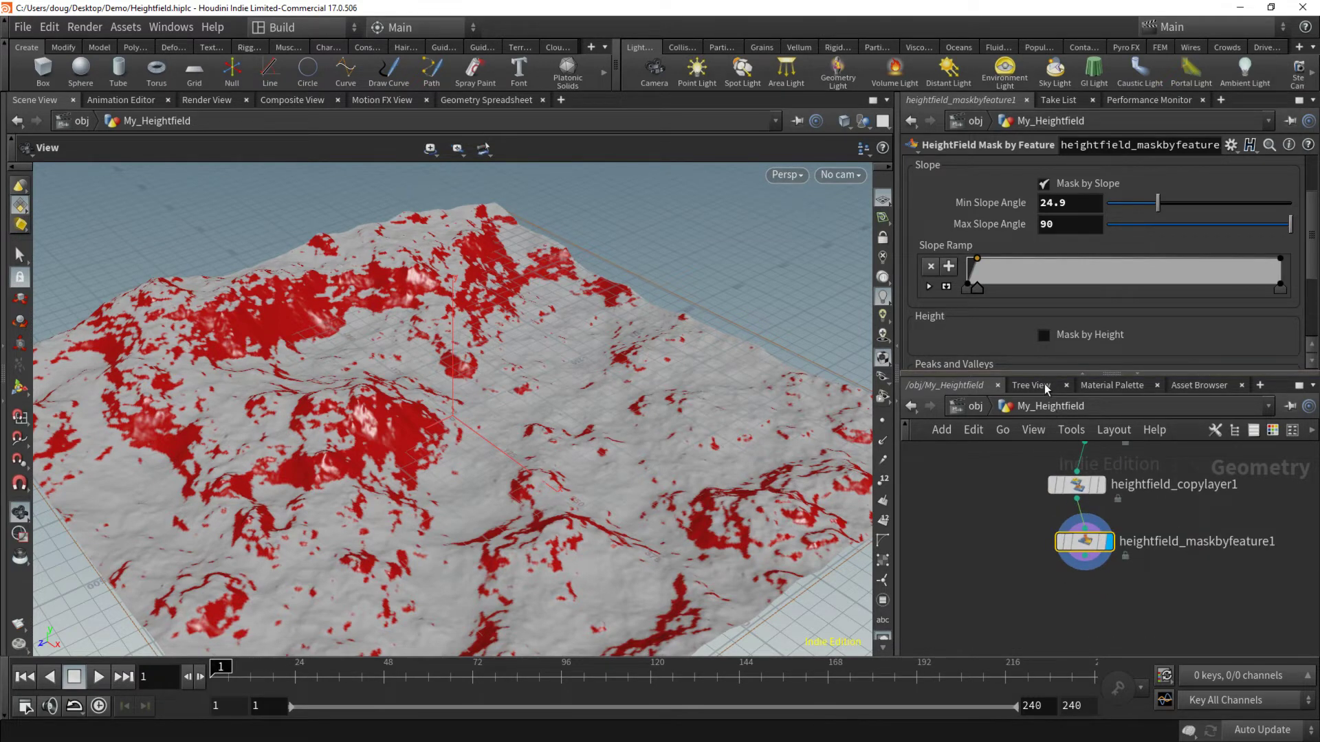
click(1083, 556)
key(Tab)
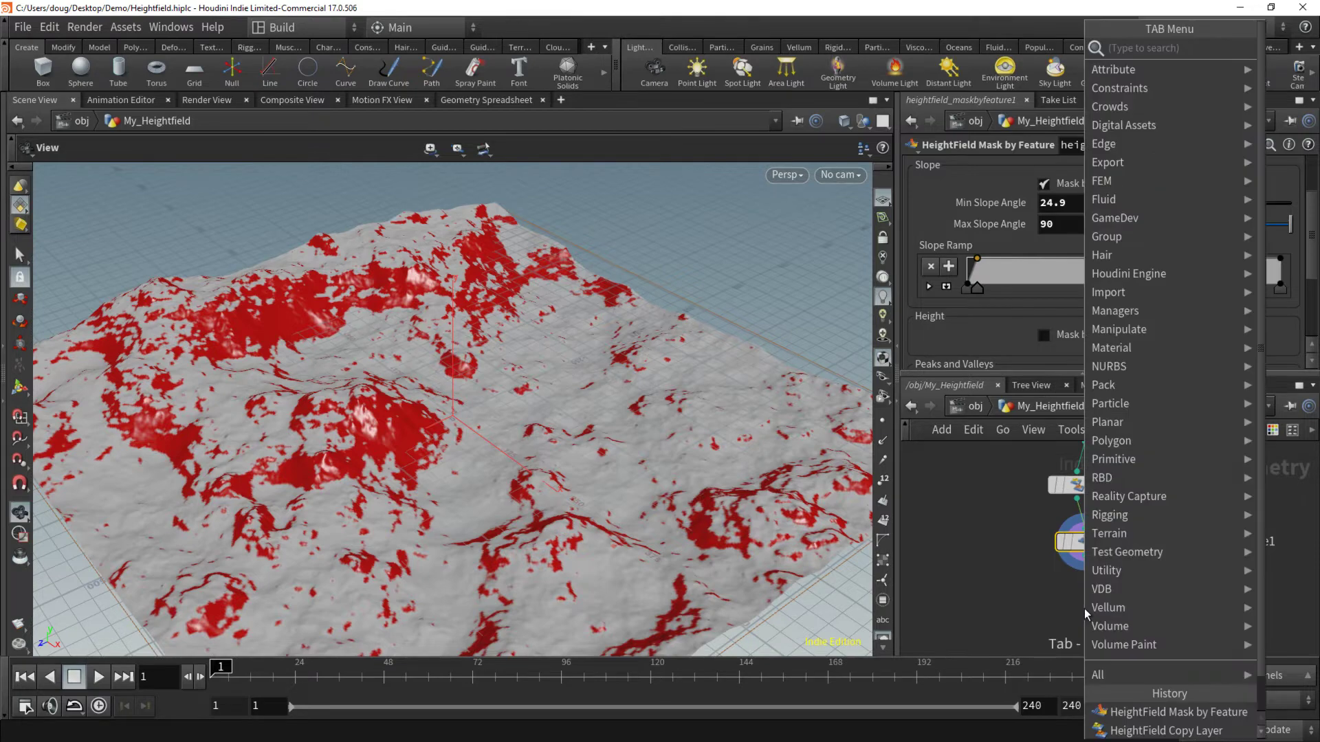
text(copy lay)
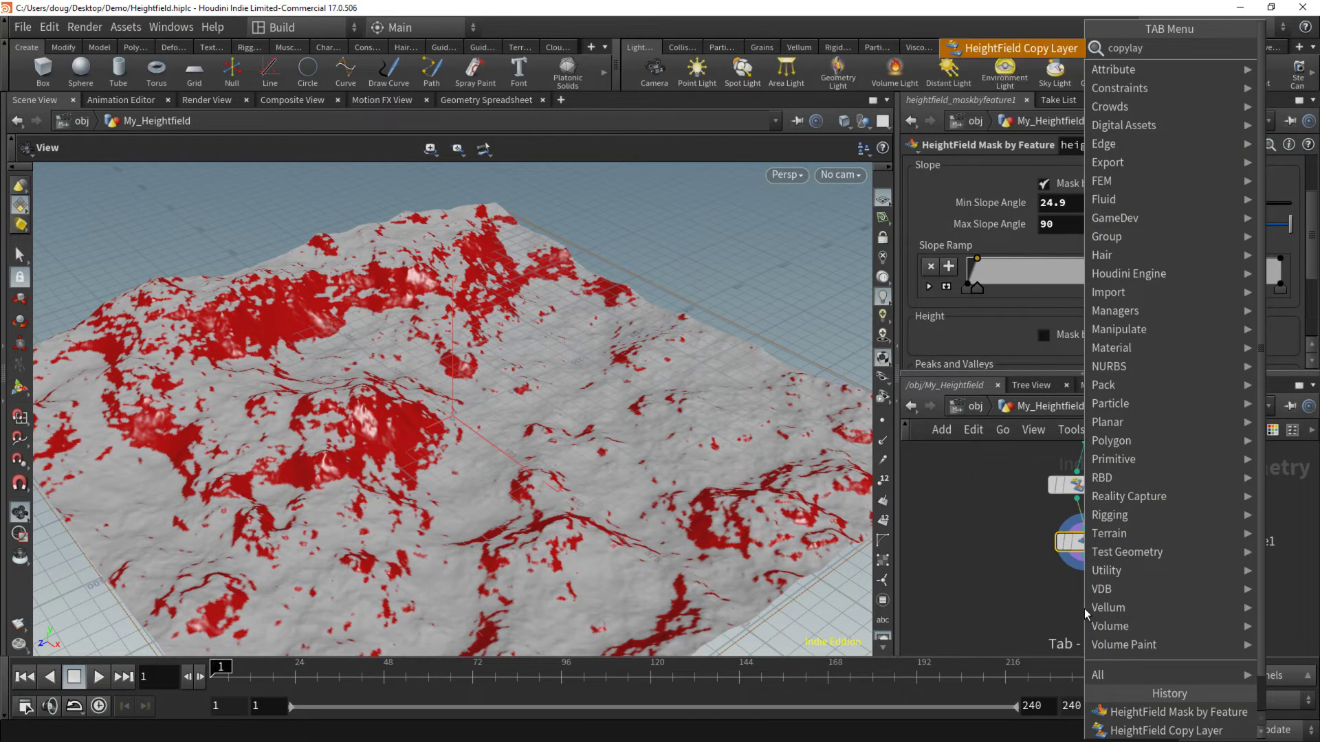
key(Return)
click(1107, 608)
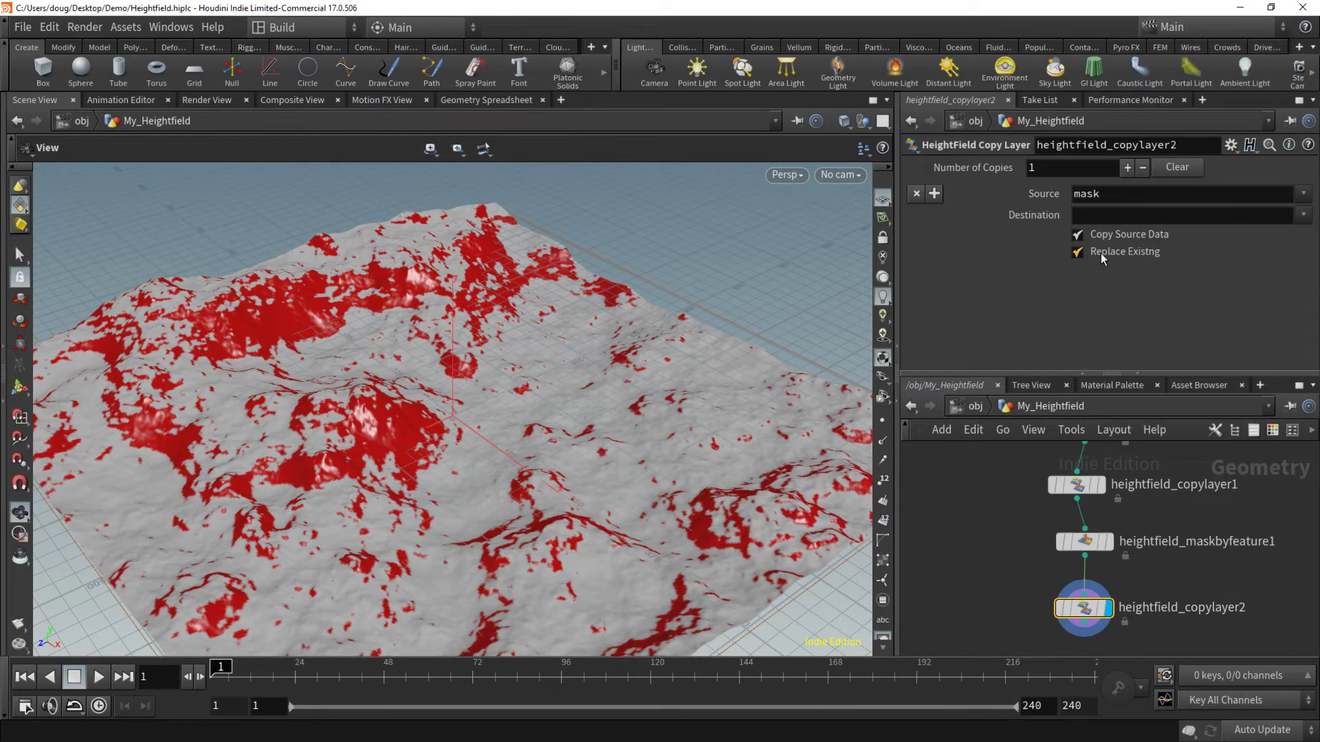
- Set the second Copy Layer node's destination to SteepSlopes, keeping mask as its source, and save the scene
click(1114, 215)
text(Steep)
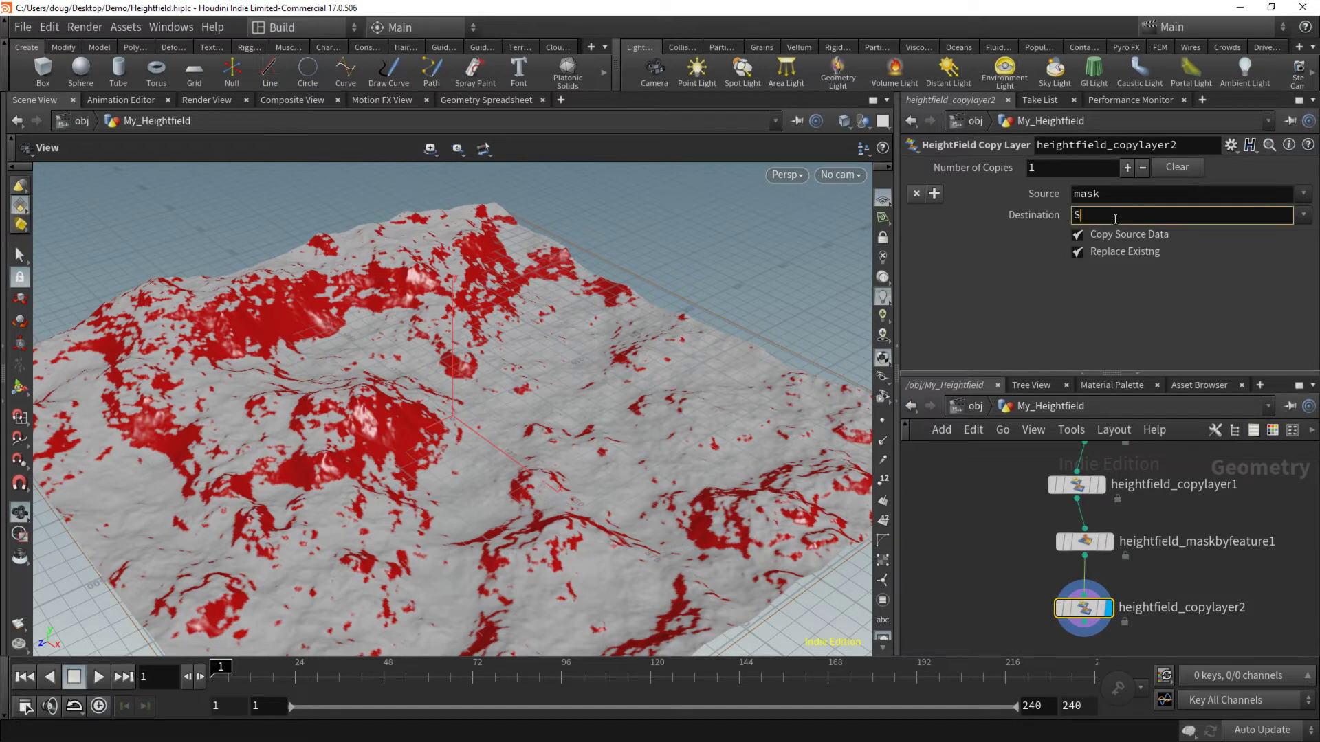
text(Slopes)
key(Return)
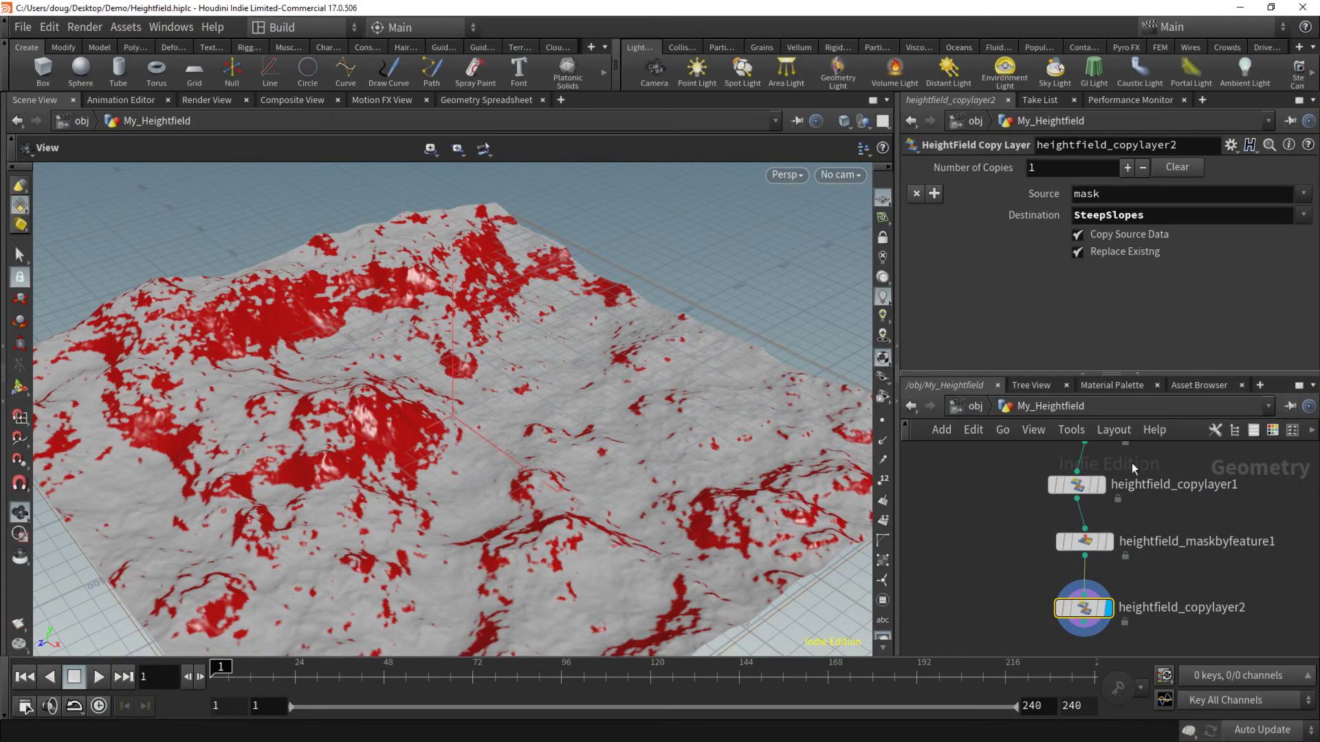
middle_drag(1177, 616, 1177, 495)
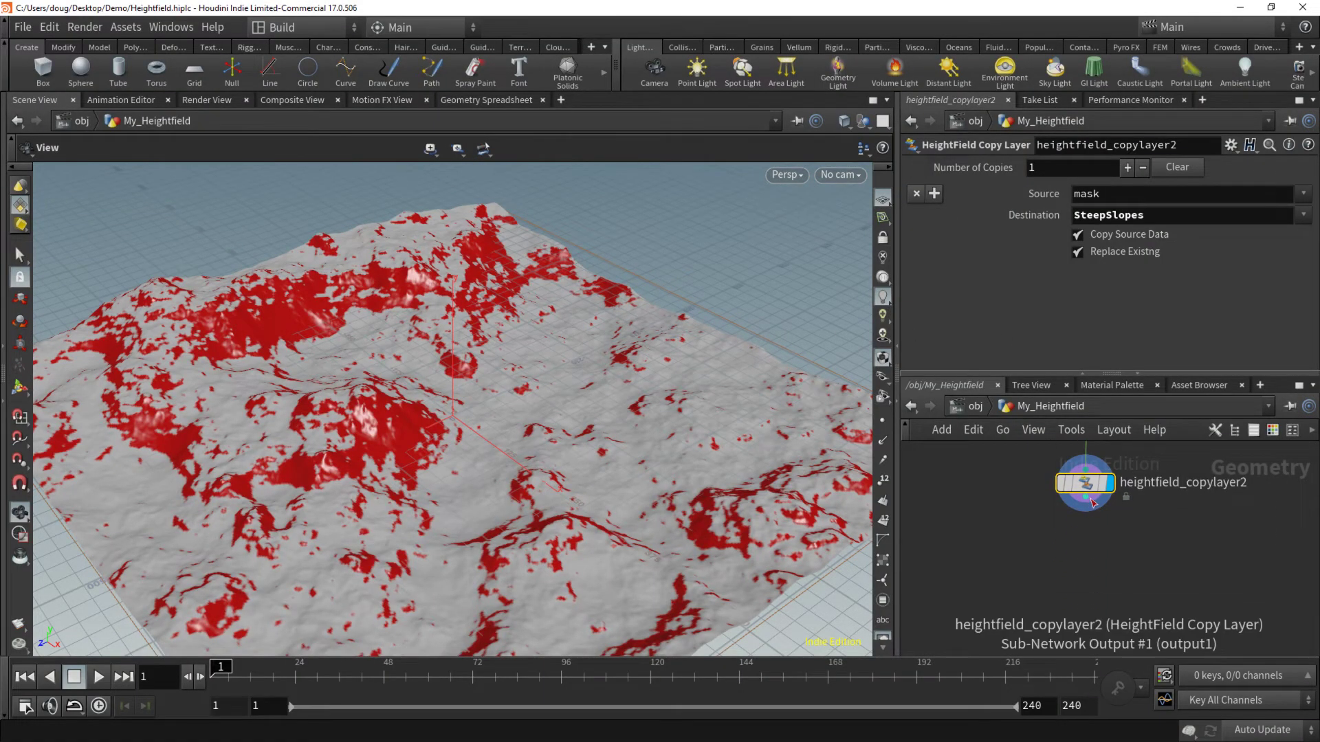
middle_drag(1128, 538, 1157, 593)
key(ctrl+s)
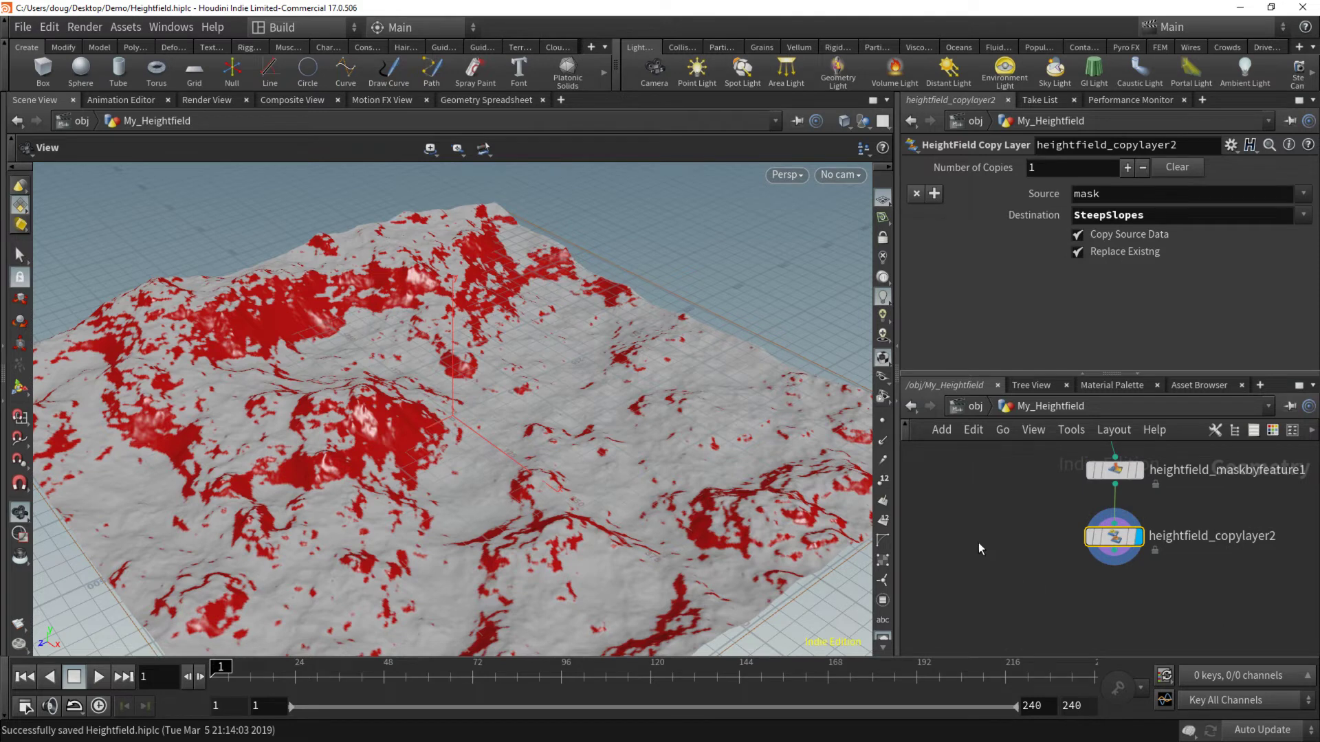
- Enlarge the network editor pane and frame the whole node chain from heightfield1 to heightfield_copylayer2
middle_drag(978, 543, 1015, 609)
scroll(1025, 579, down, 1)
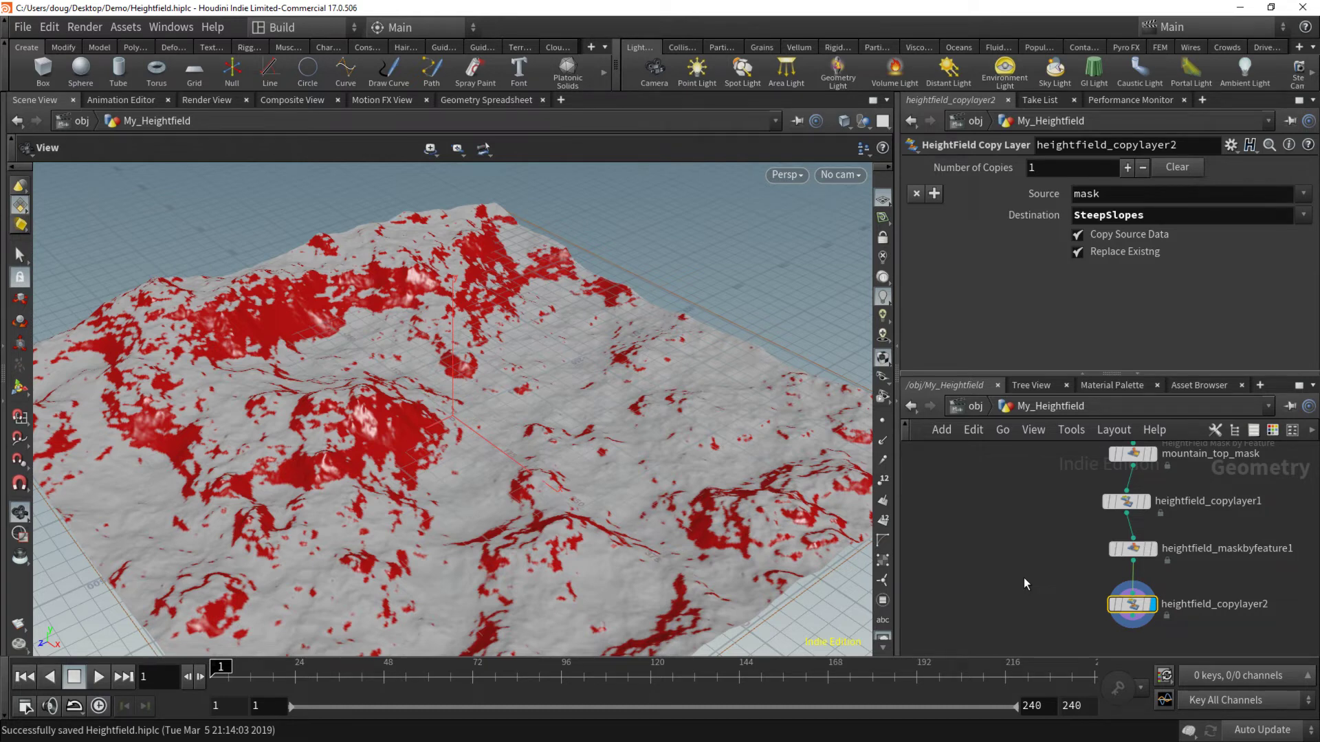
scroll(1062, 543, down, 2)
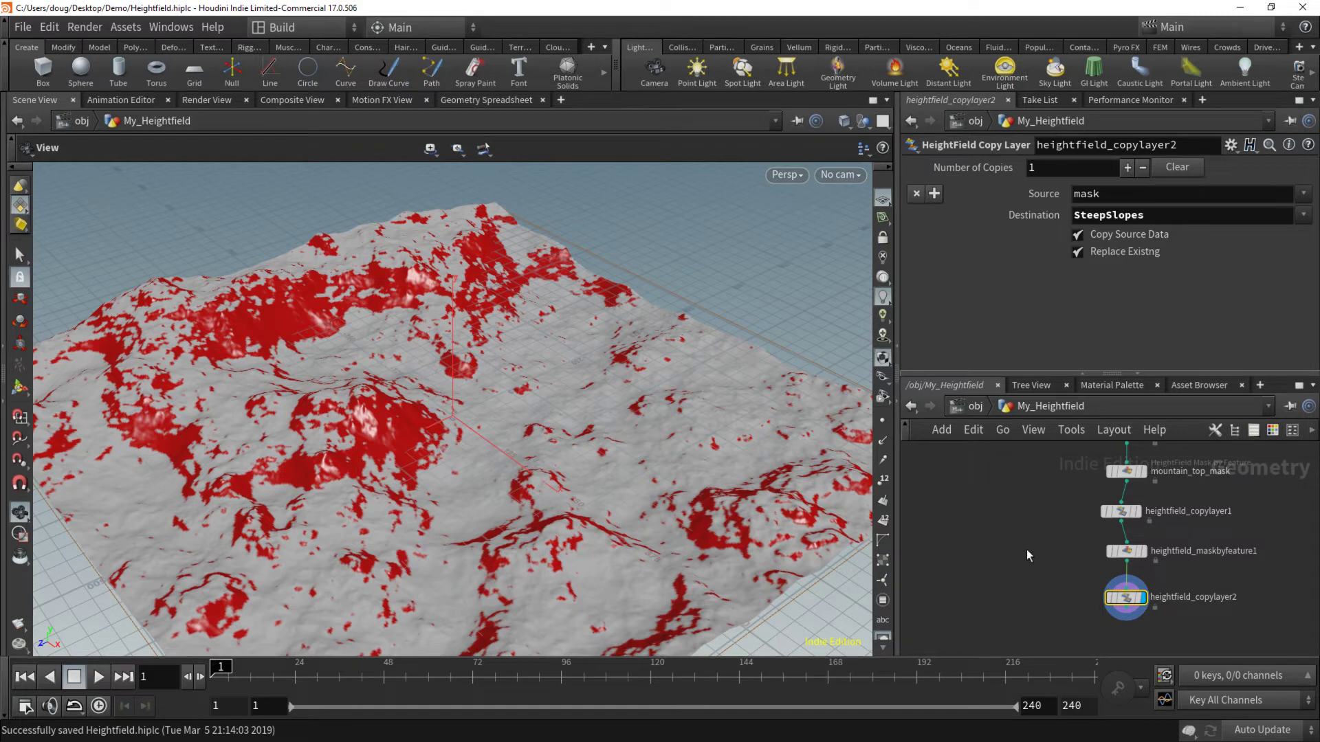
middle_drag(1025, 550, 1020, 578)
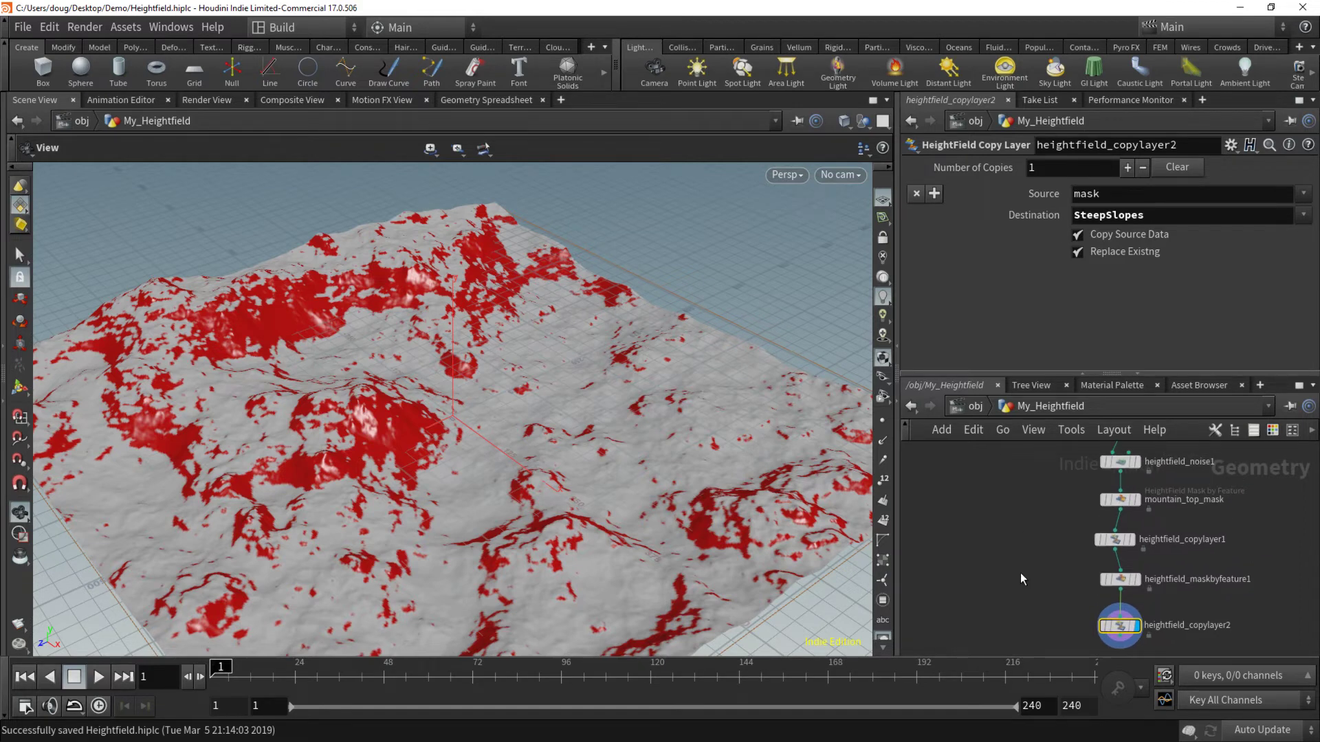
drag(1019, 375, 1021, 303)
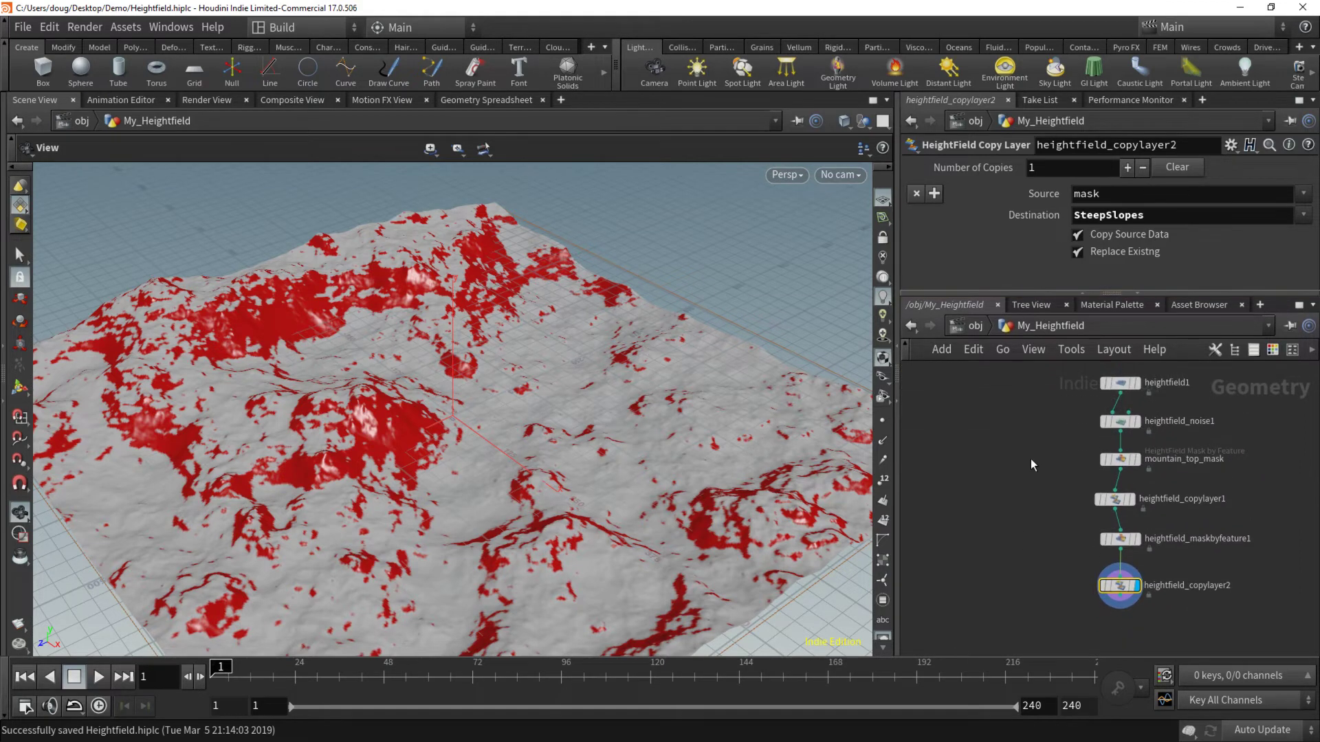
scroll(1035, 456, up, 2)
middle_drag(1045, 480, 1010, 484)
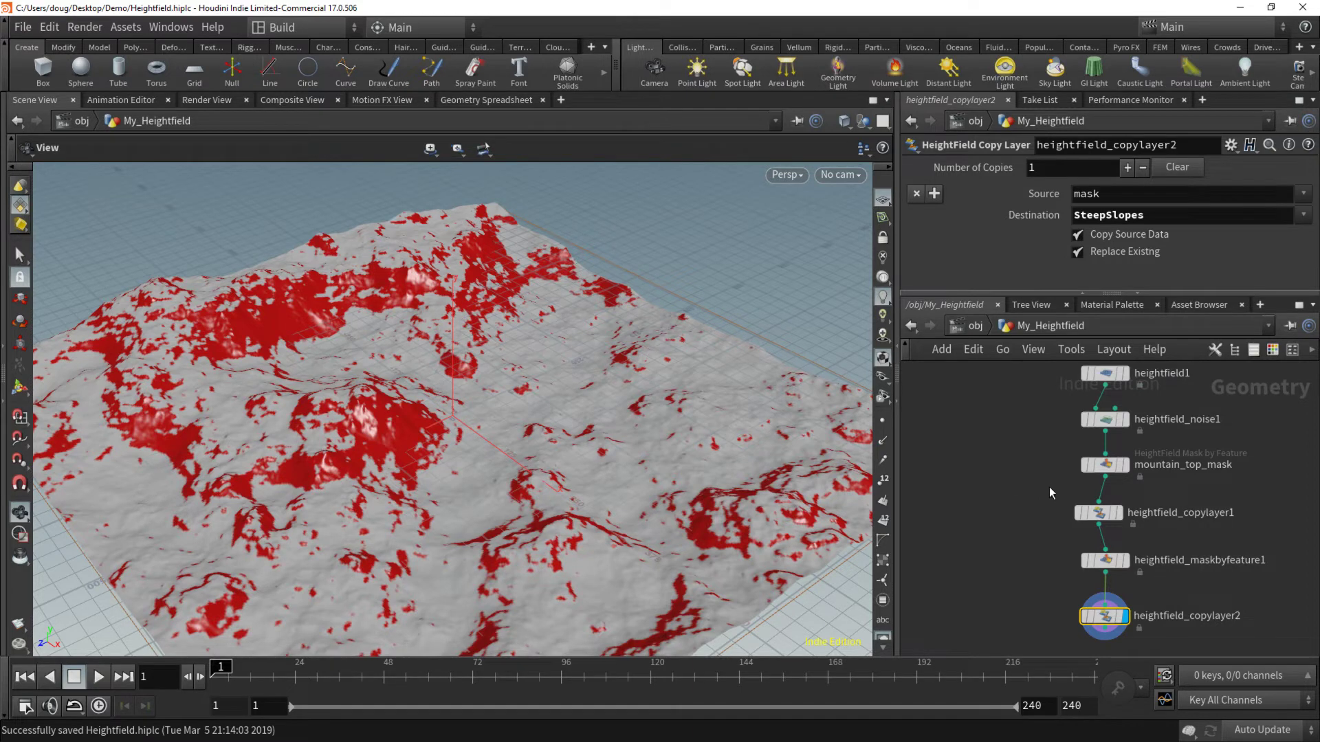
- Add a HeightField Layer node in the empty space beside the heightfield node chain
middle_drag(1048, 486, 1055, 493)
click(1117, 431)
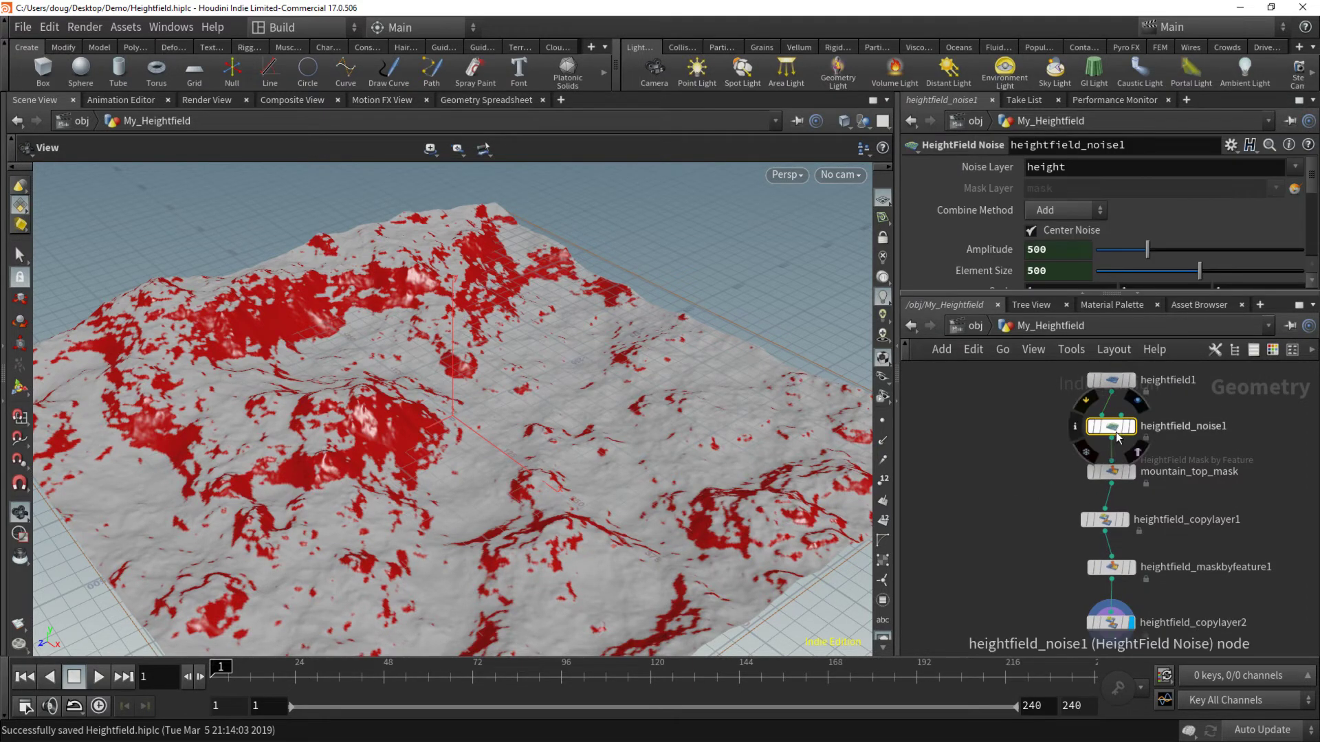
click(1118, 467)
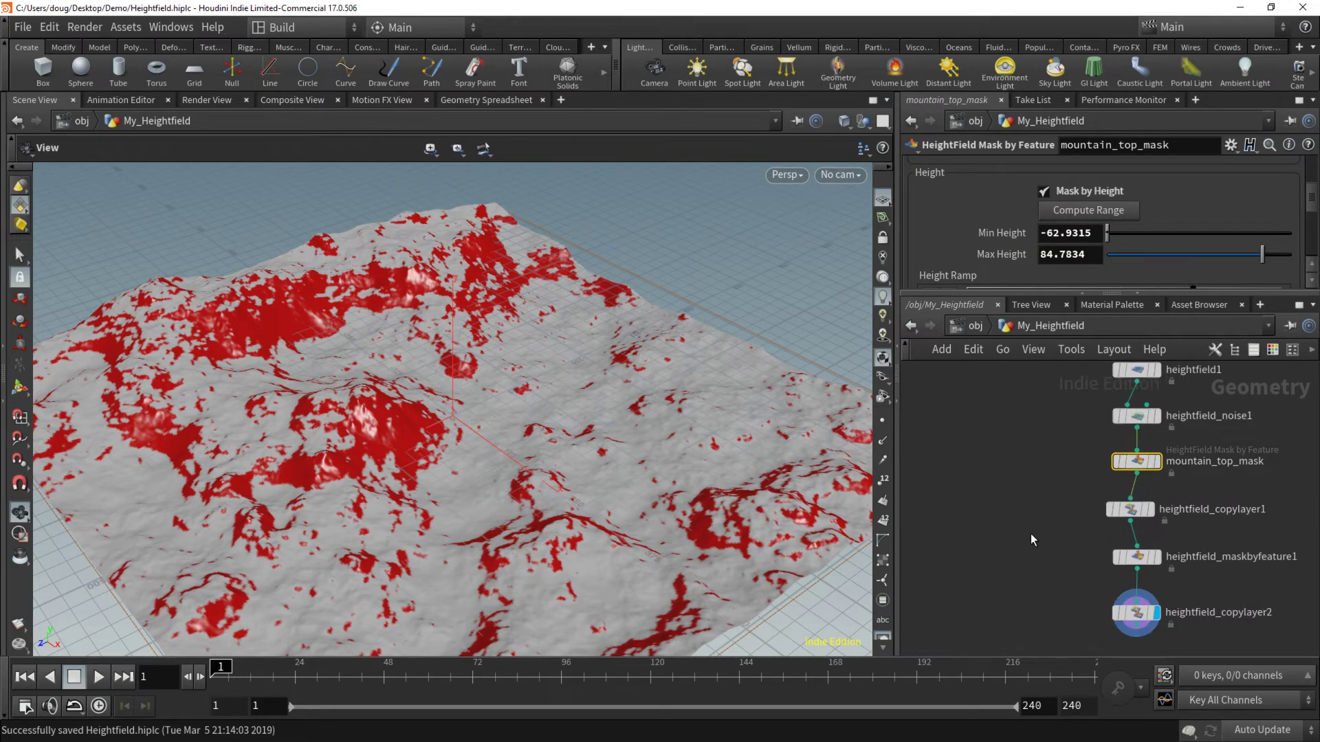
key(Tab)
text(hflayer)
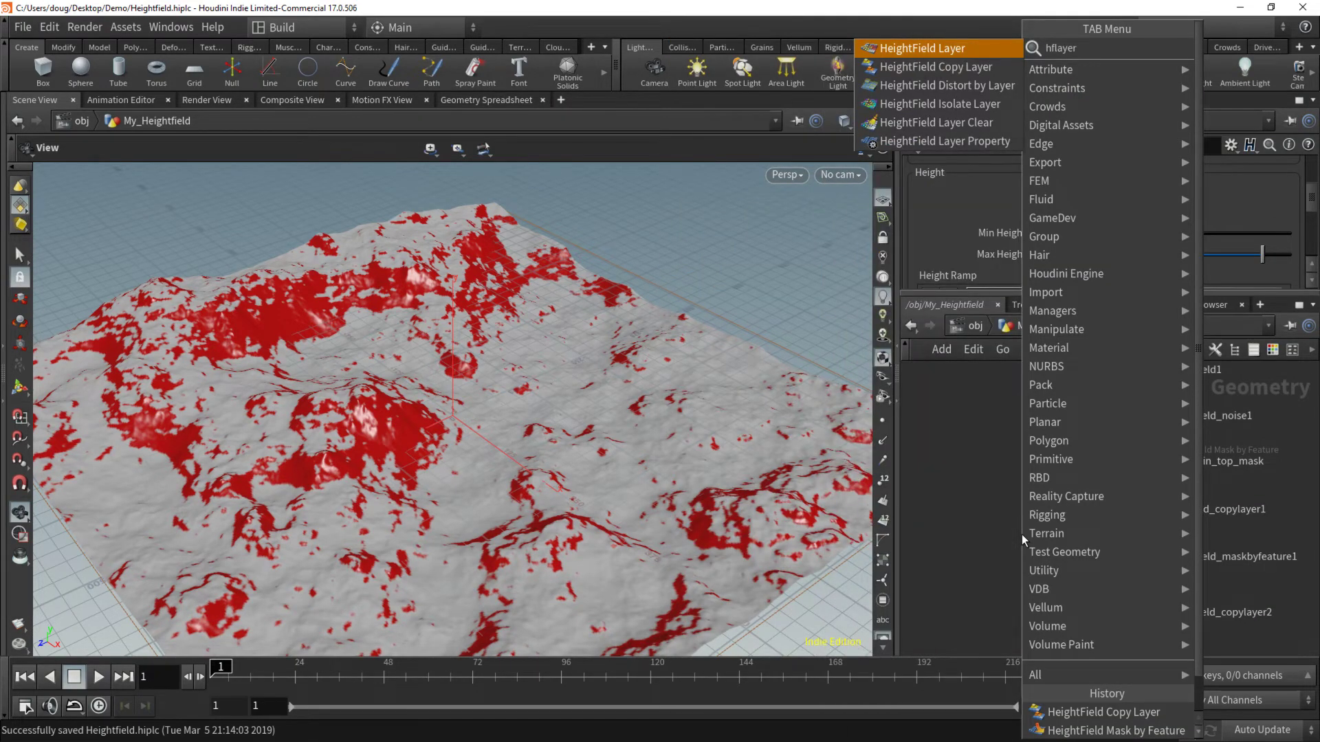
key(Return)
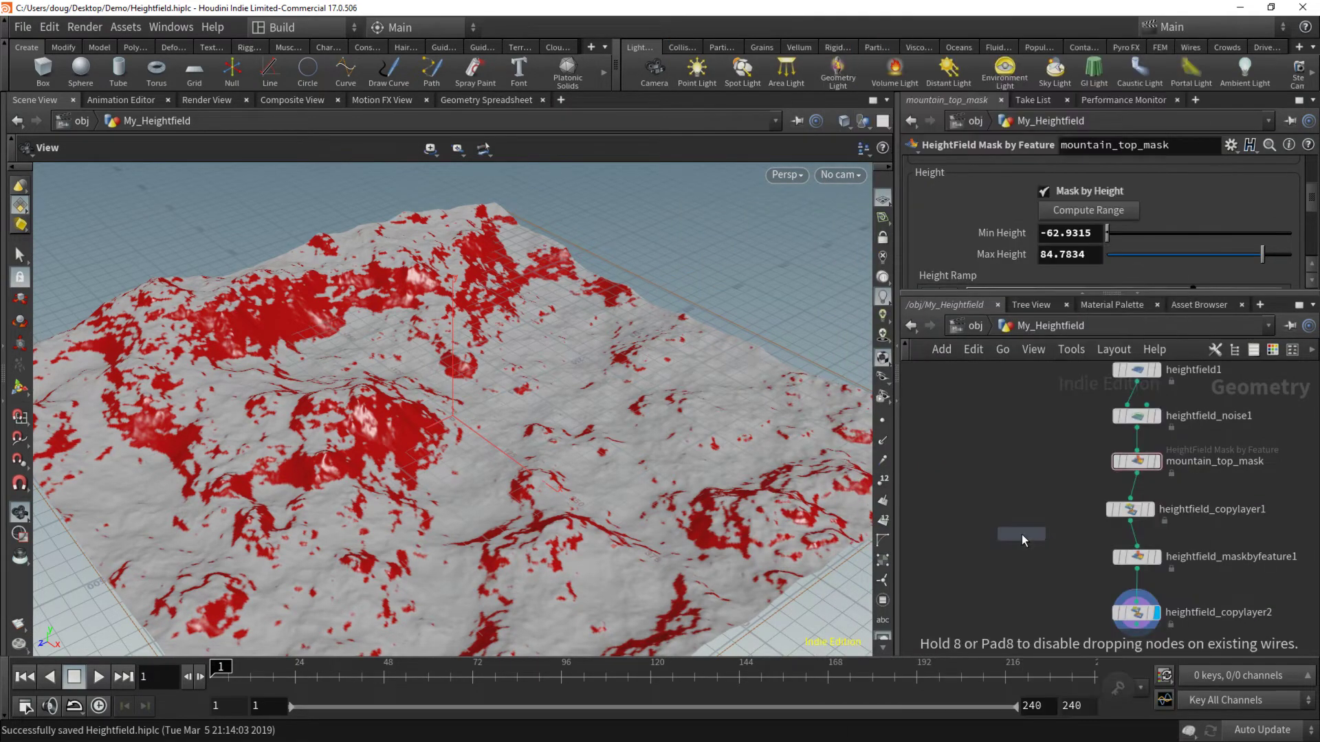
click(1021, 534)
drag(1021, 534, 1019, 571)
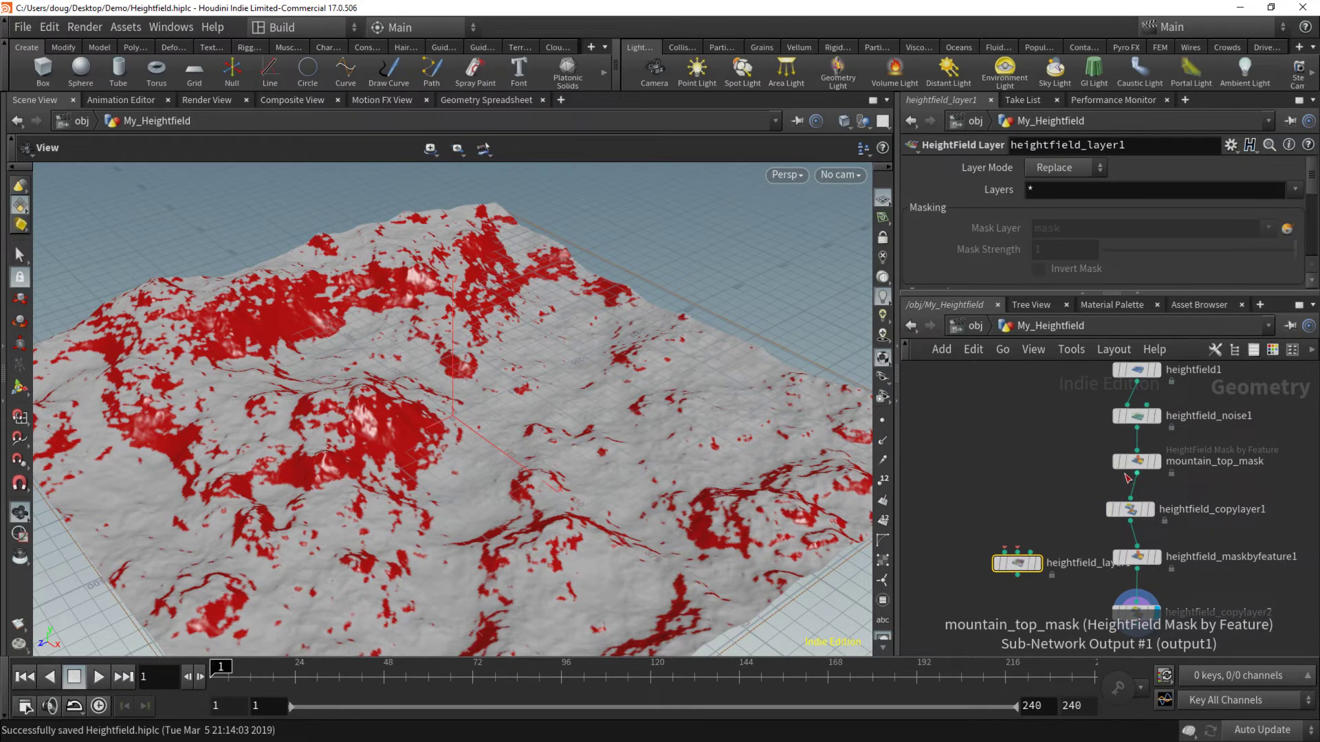
- Insert the HeightField Layer node between heightfield_maskbyfeature1 and heightfield_copylayer2, and make it the displayed node
middle_drag(1065, 587, 1025, 502)
drag(1094, 519, 1088, 574)
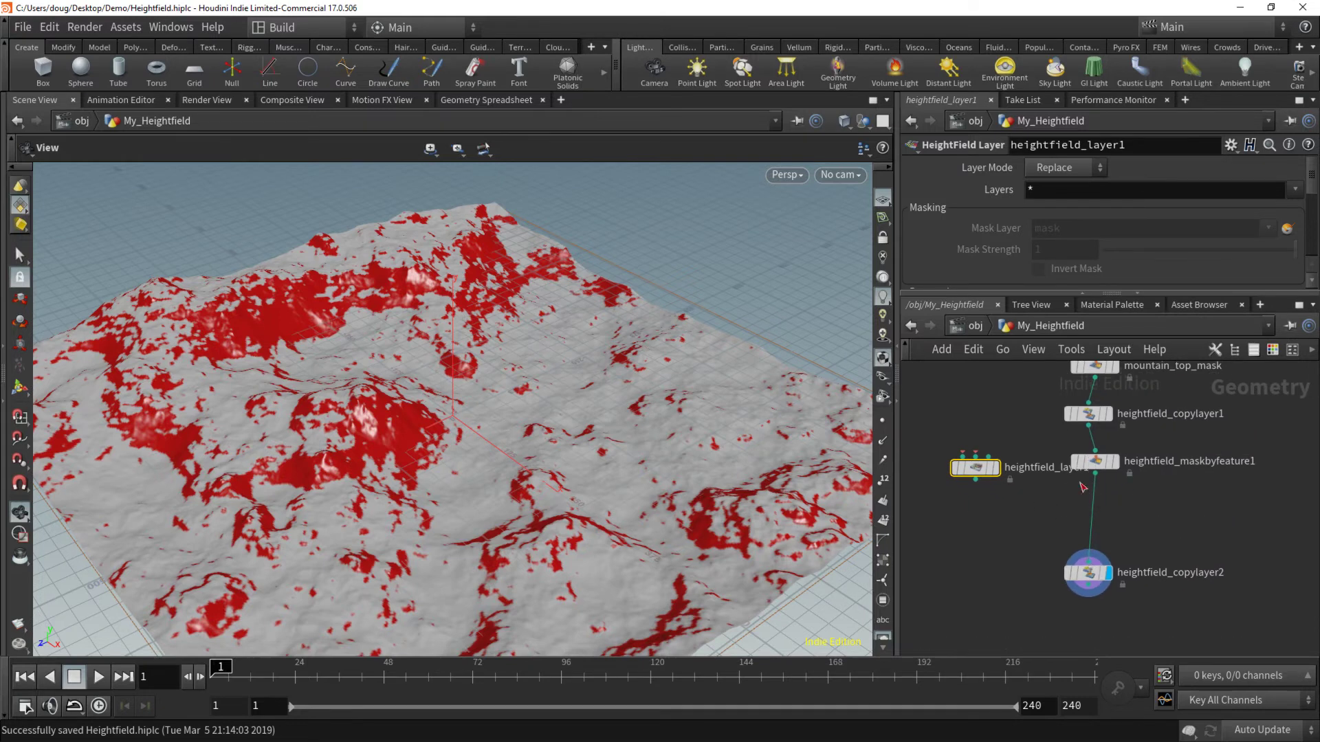
drag(983, 470, 1006, 510)
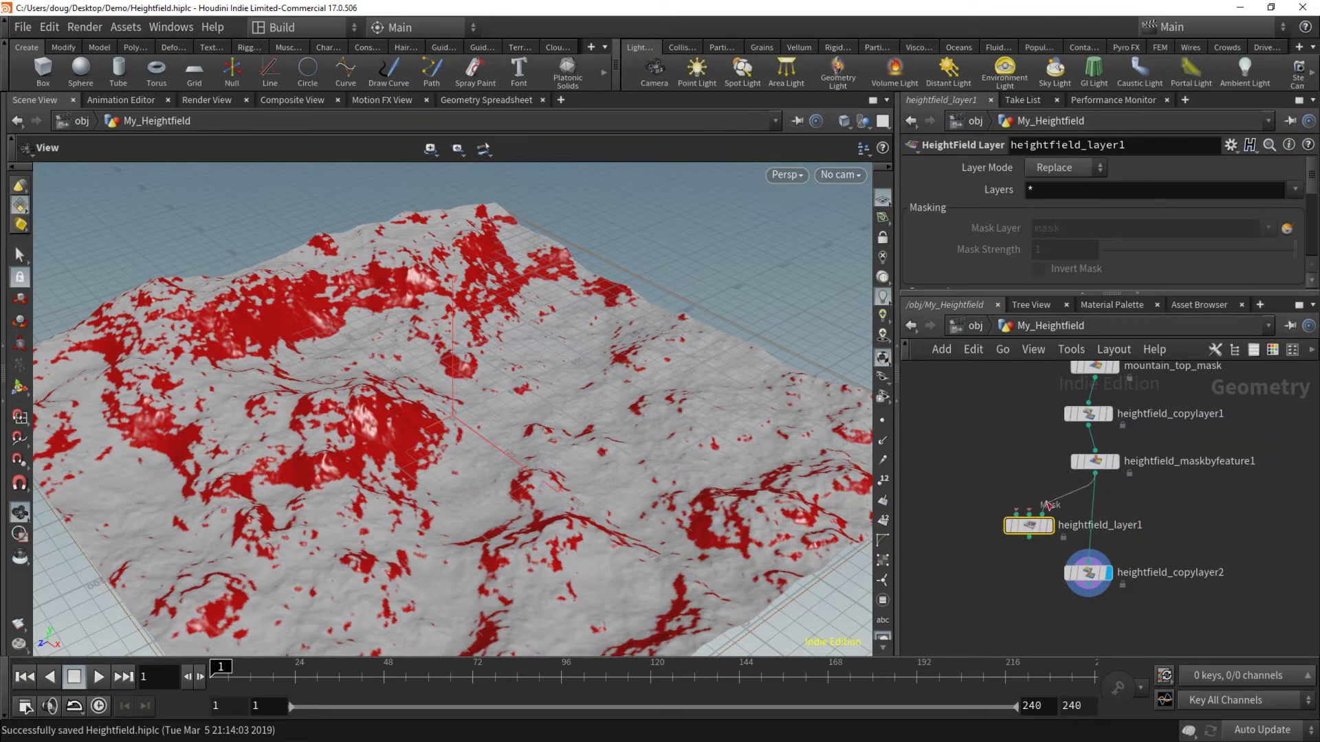
click(1050, 526)
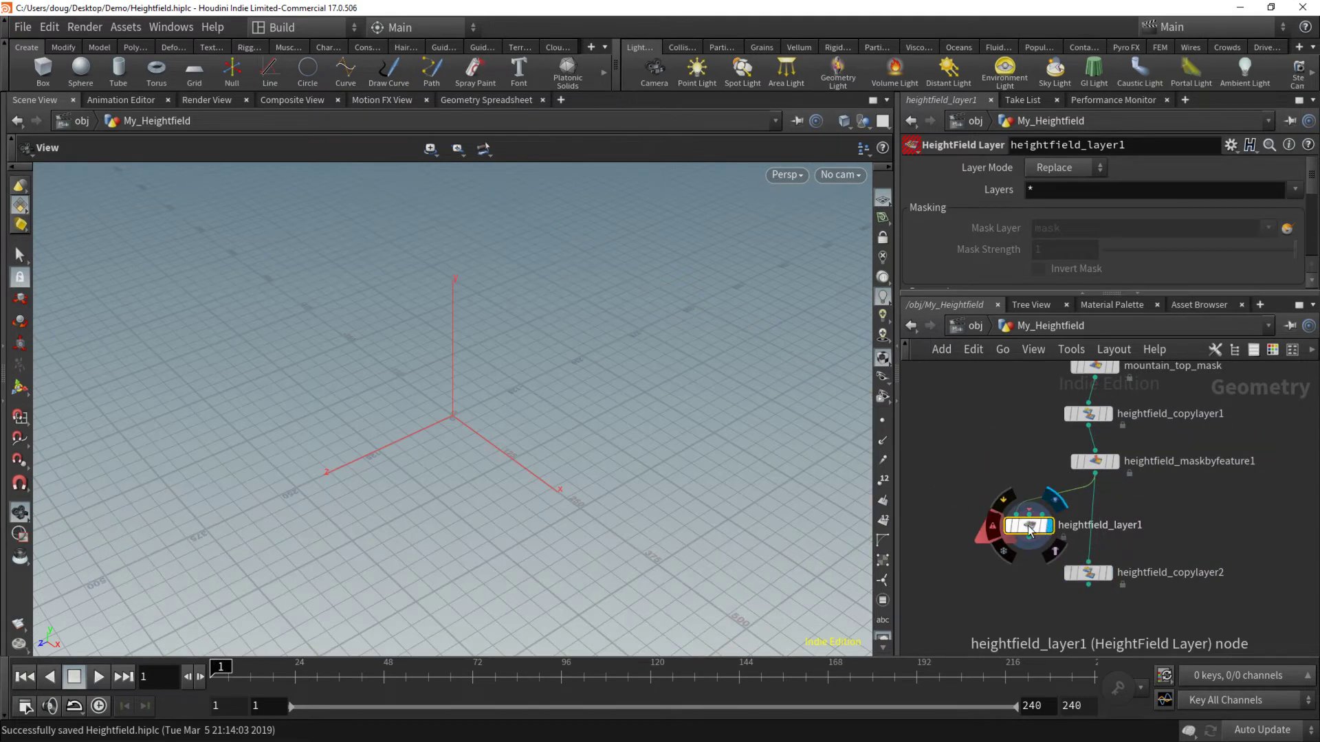
drag(1032, 527, 1093, 562)
mouse_move(1051, 505)
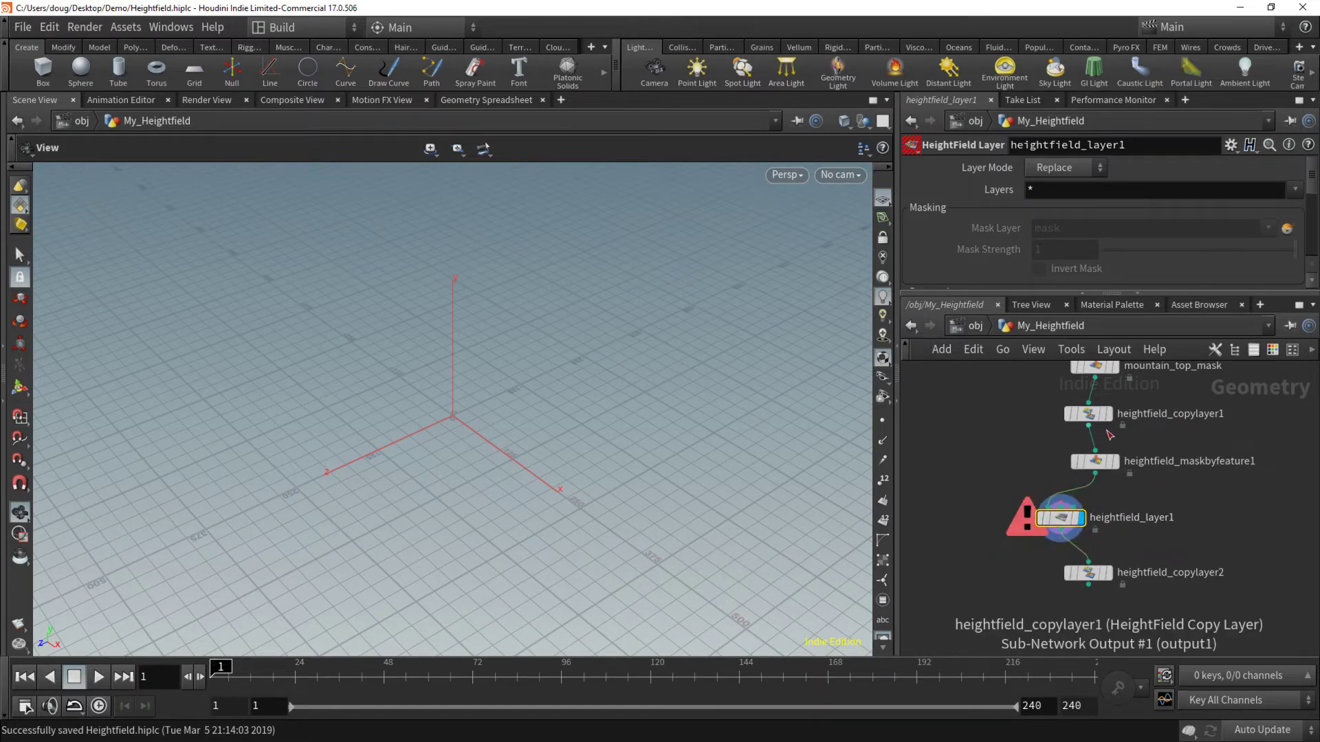
- Set the Layers parameter of heightfield_layer1 to mask
middle_drag(1171, 486, 1190, 539)
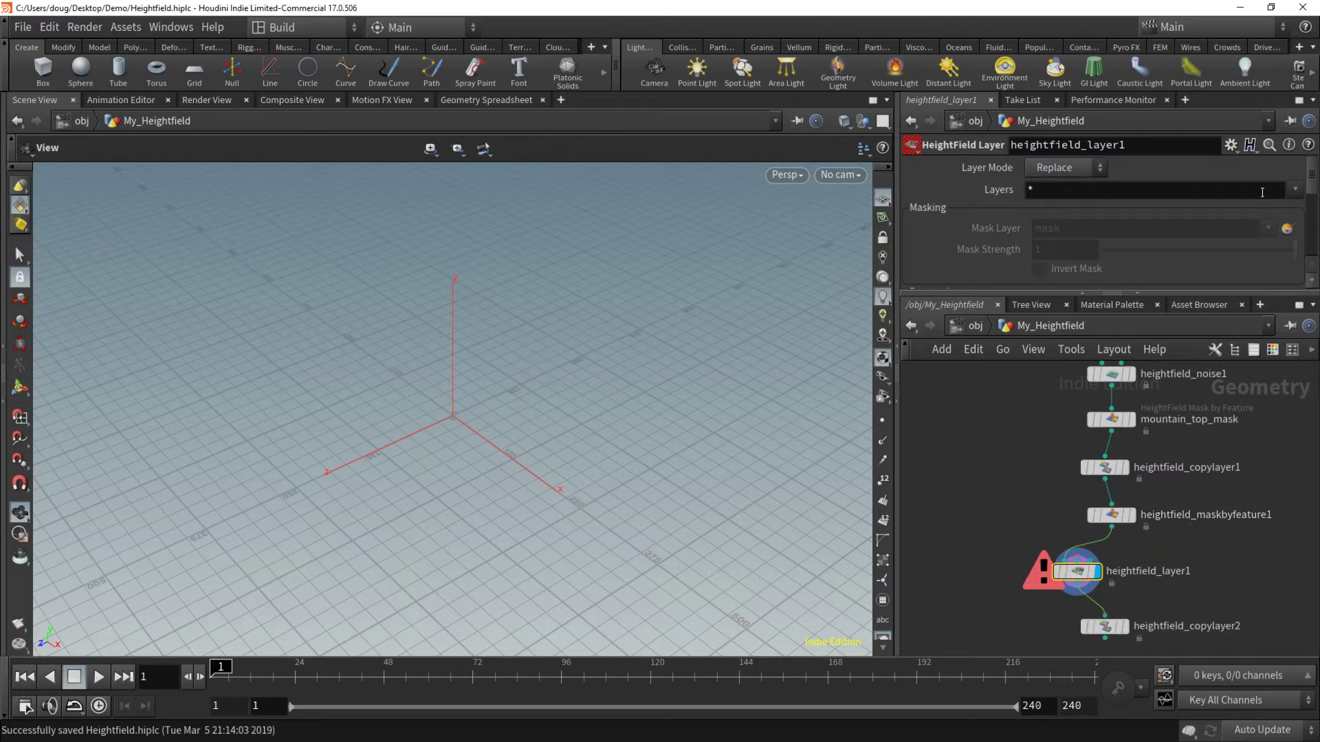
click(1295, 190)
click(1249, 228)
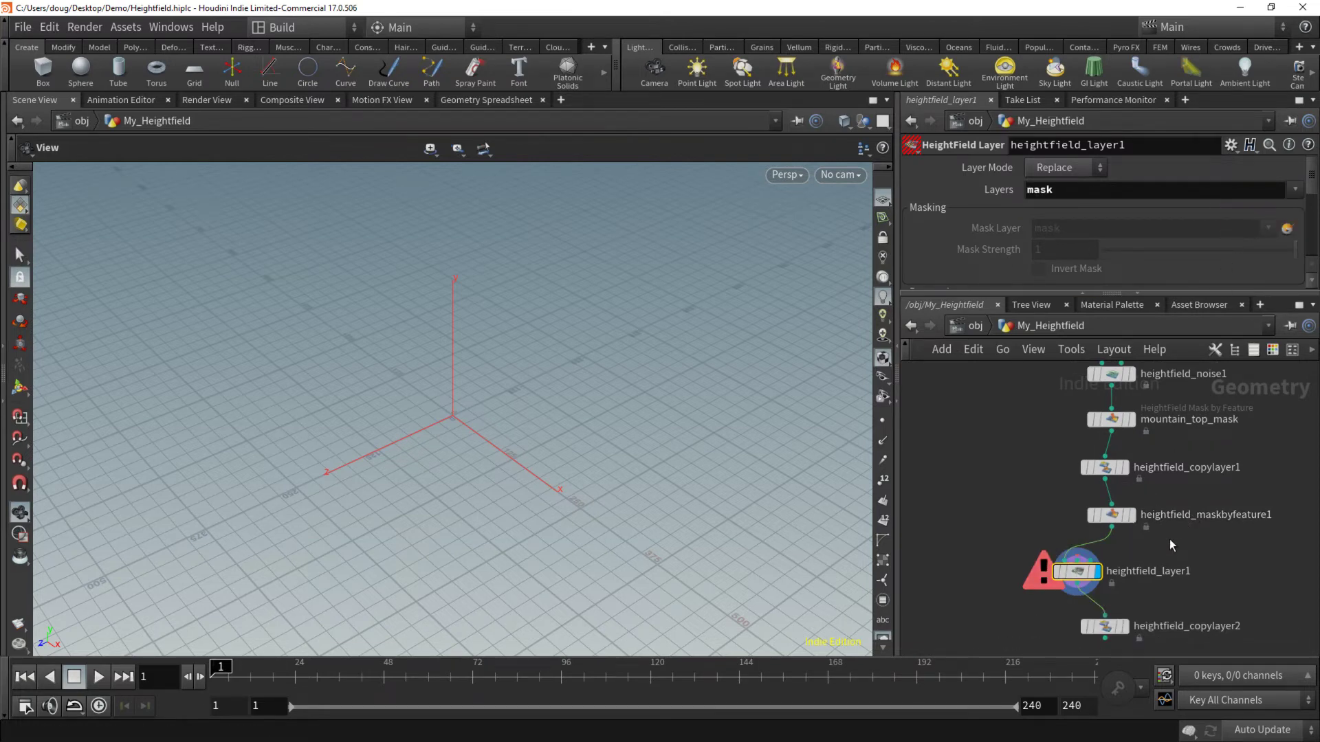
- Rename the heightfield_copylayer1 node as mountain_top_layer
middle_drag(1169, 538, 1183, 584)
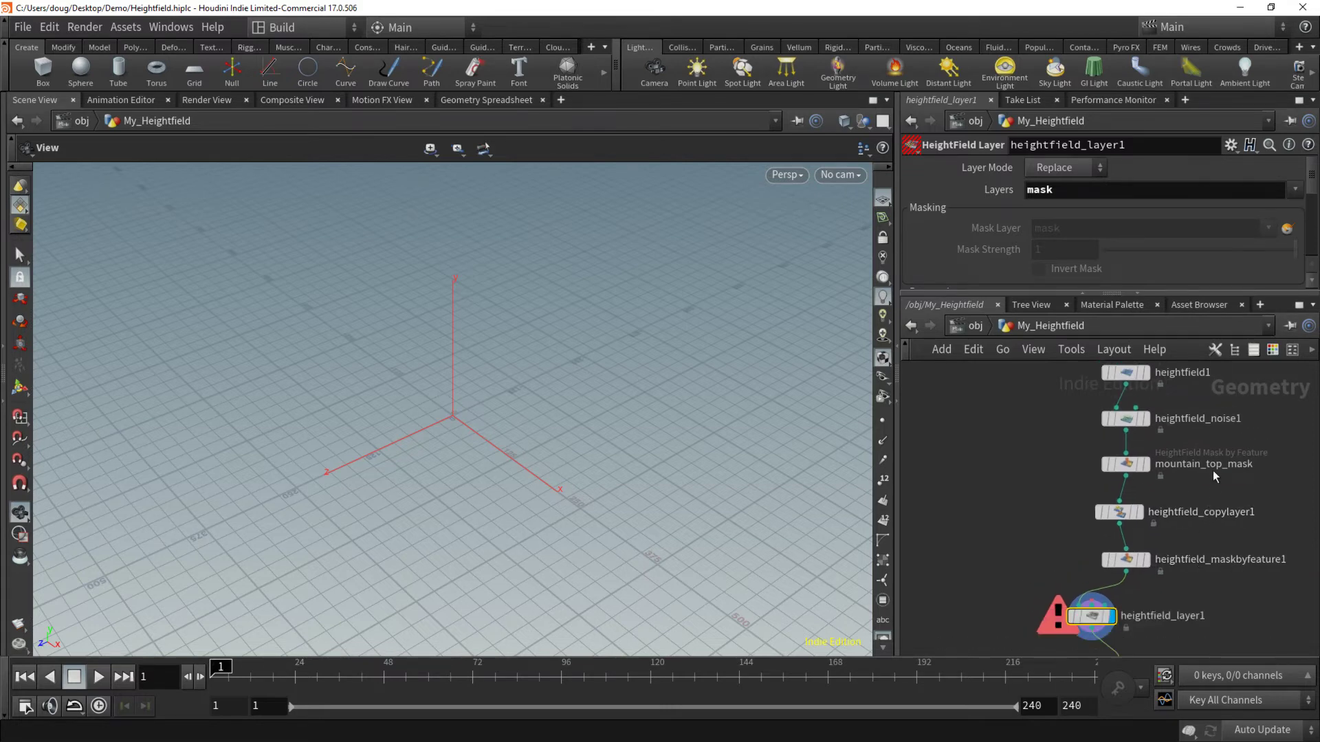
double_click(1195, 514)
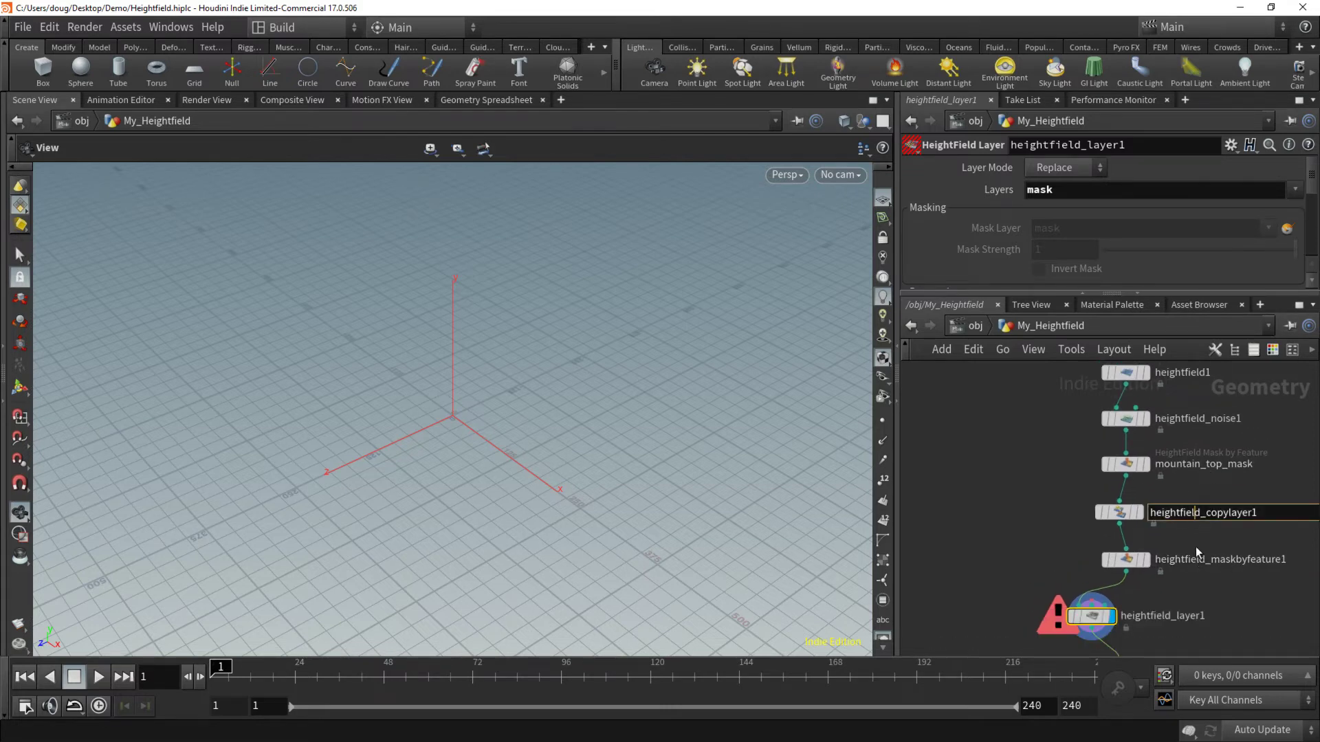
double_click(1195, 514)
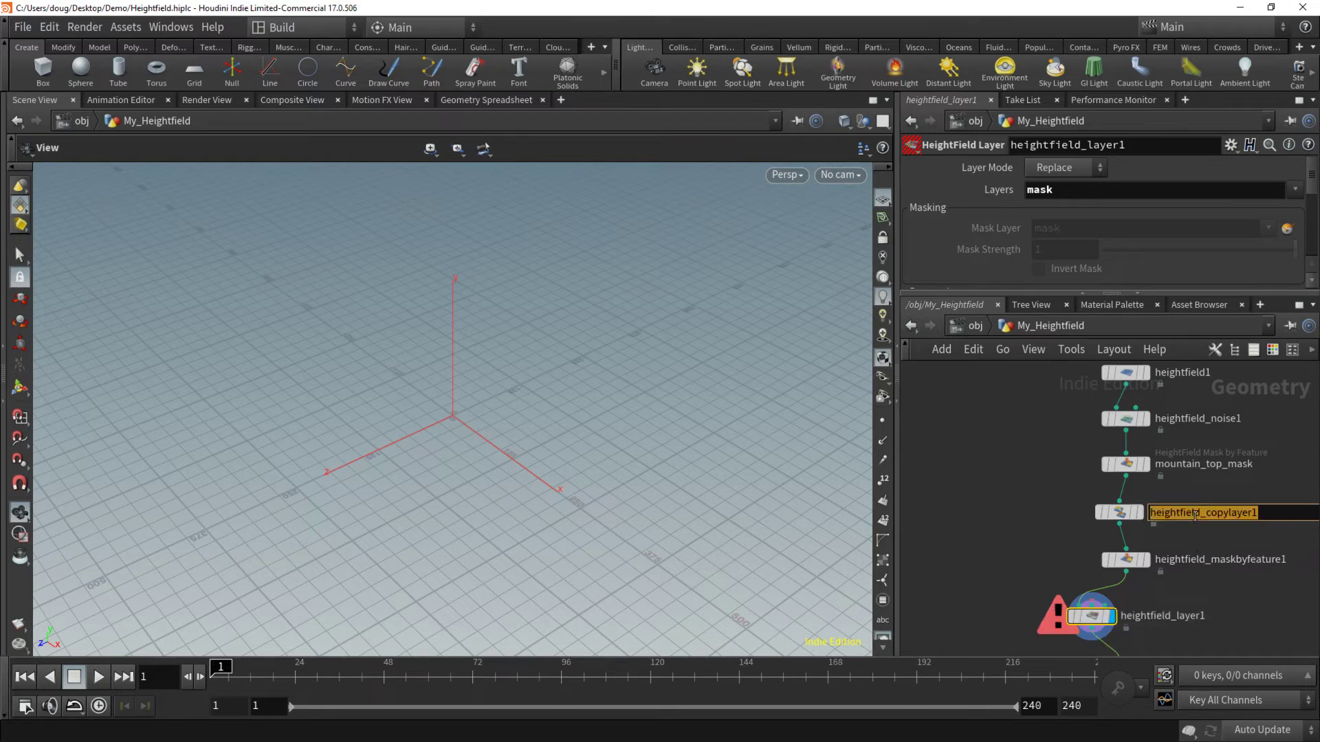
text(maont)
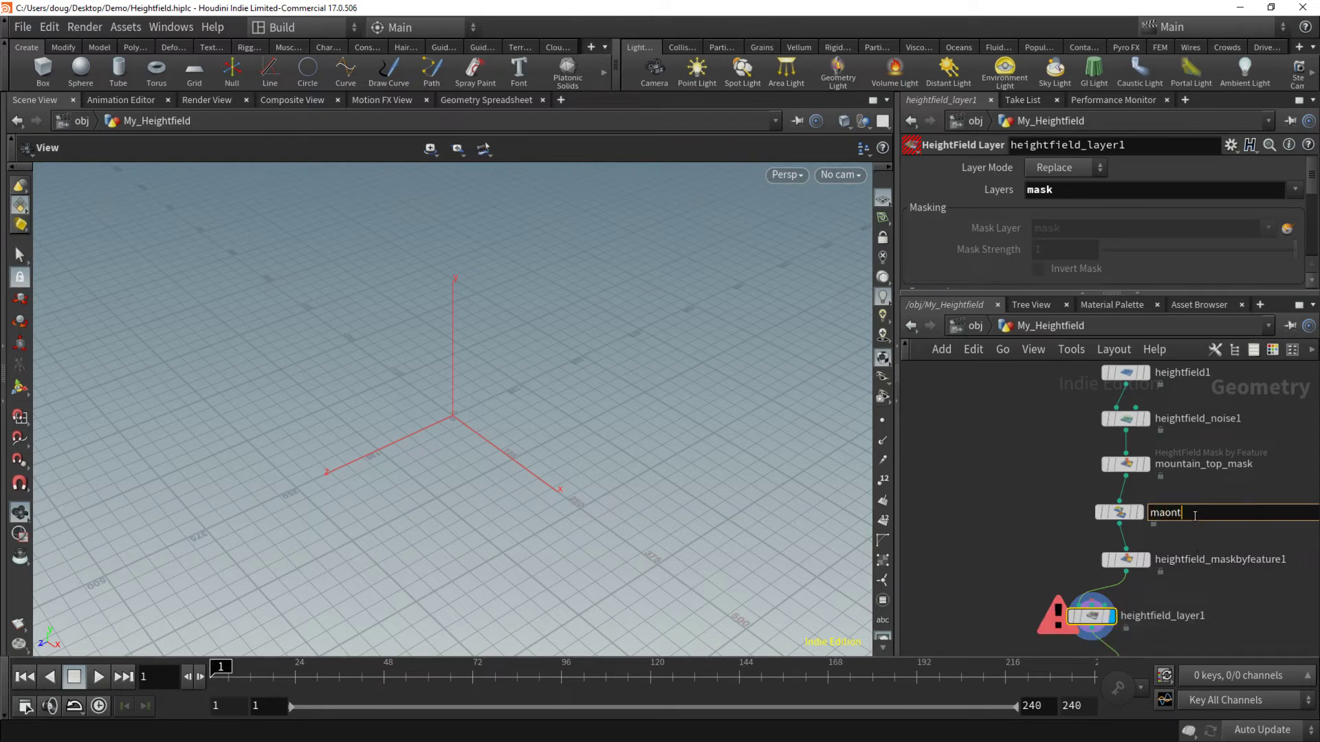
text(a)
key(BackSpace)
key(BackSpace)
key(BackSpace)
key(BackSpace)
key(BackSpace)
text(ountain_top_layer)
key(Return)
- Take heightfield_layer1 out of the node chain and line up heightfield_copylayer2 directly beneath heightfield_maskbyfeature1
double_click(1225, 560)
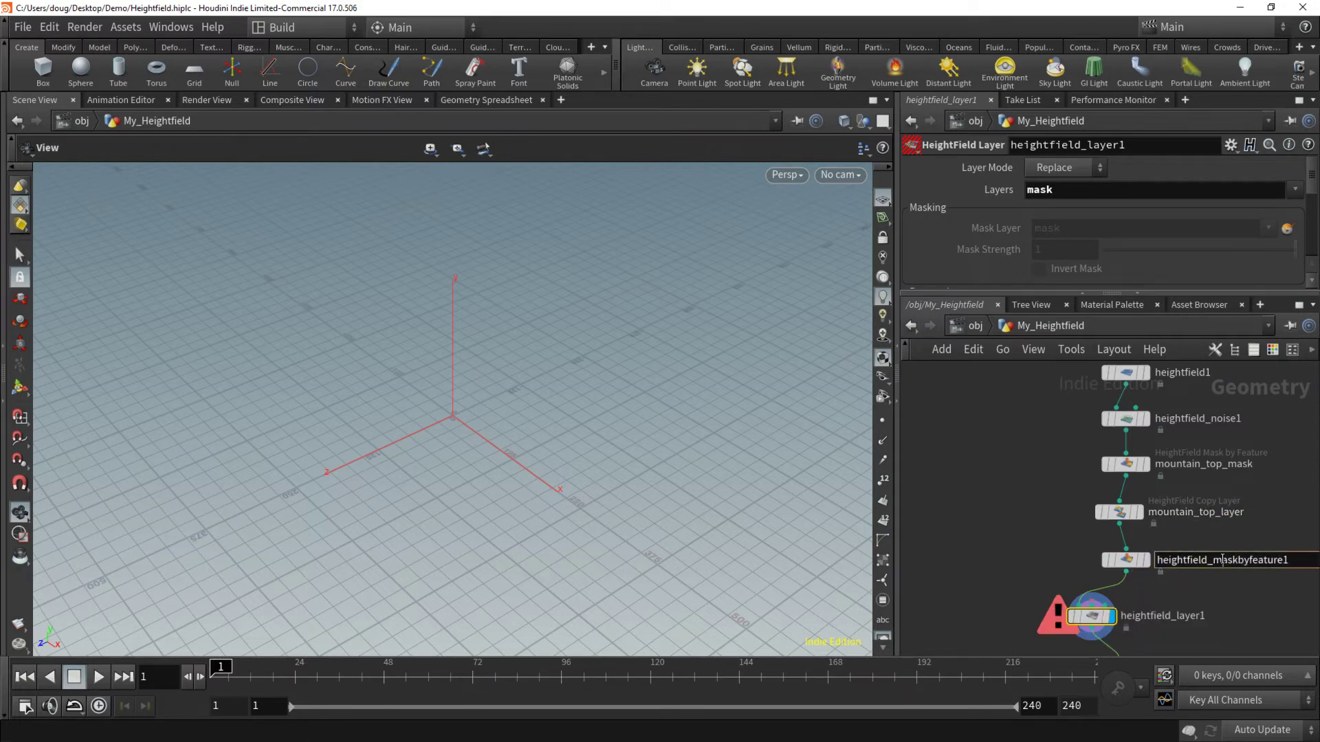
middle_drag(1226, 624, 1199, 532)
click(1199, 533)
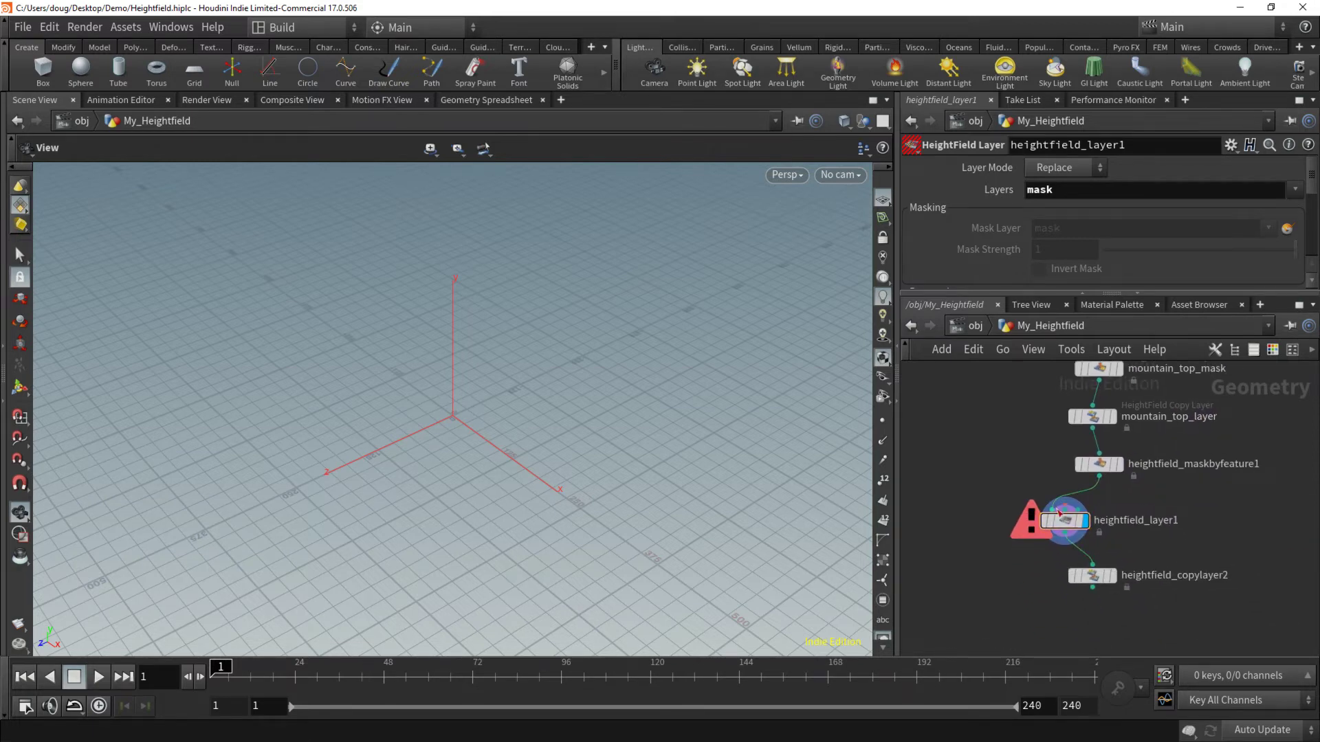
drag(1066, 523, 1005, 567)
drag(1100, 576, 1107, 525)
- Rename the heightfield_maskbyfeature1 node as steep_slopes_mask
double_click(1209, 465)
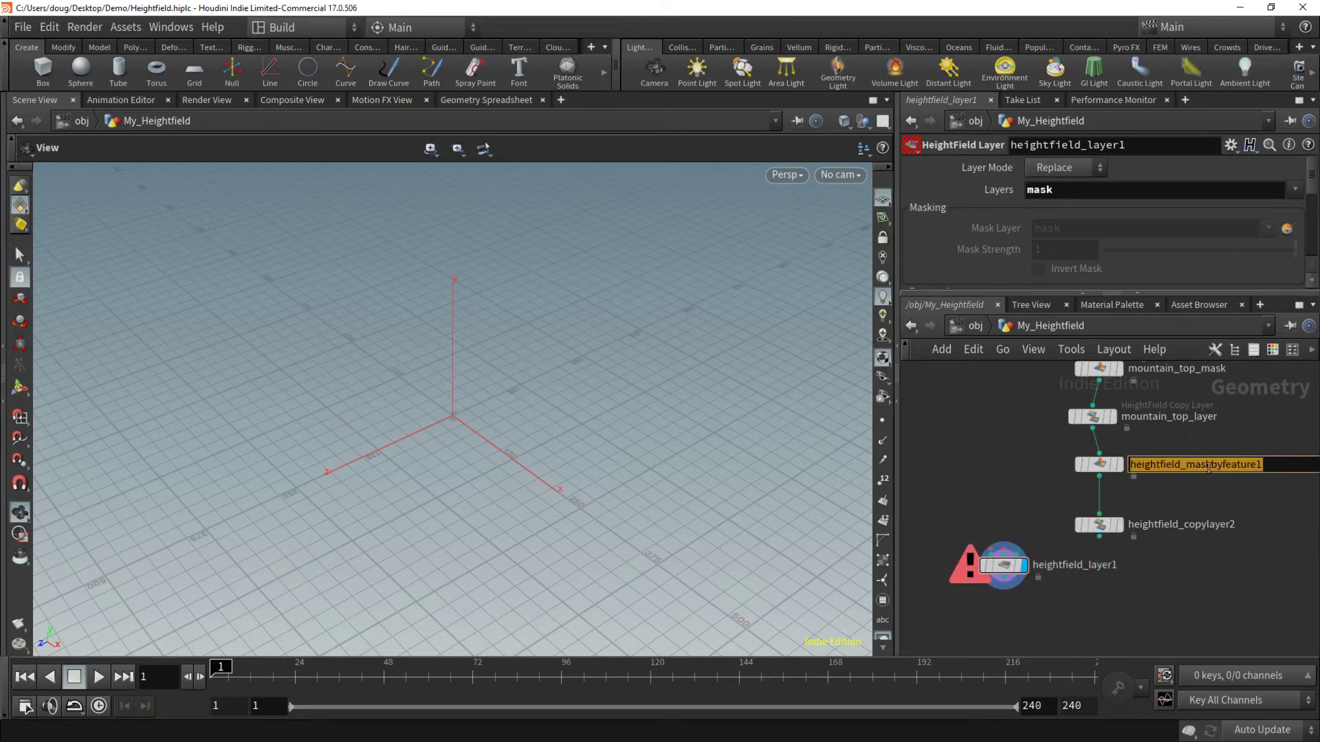
text(steep_slopes)
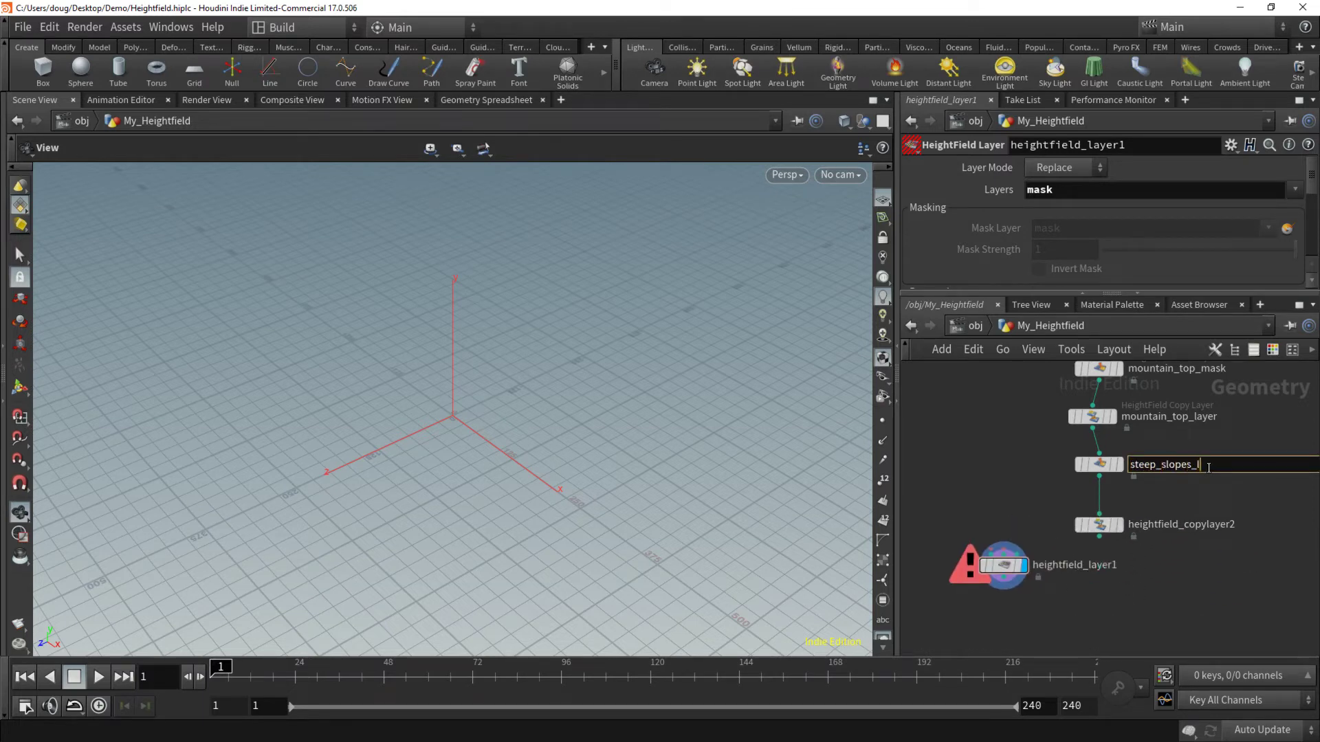
text(_mask)
key(Return)
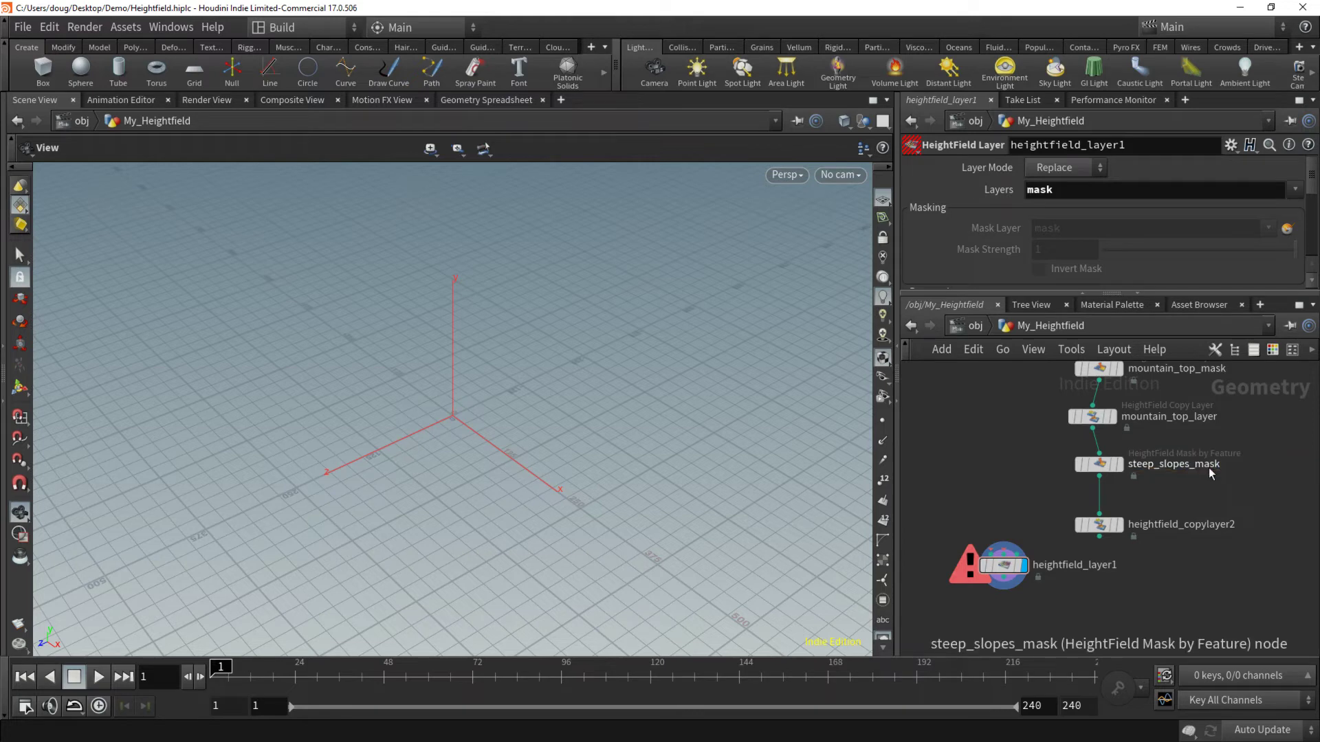
- Rename the heightfield_copylayer2 node as steep_slopes_layer
double_click(1217, 525)
text(stee)
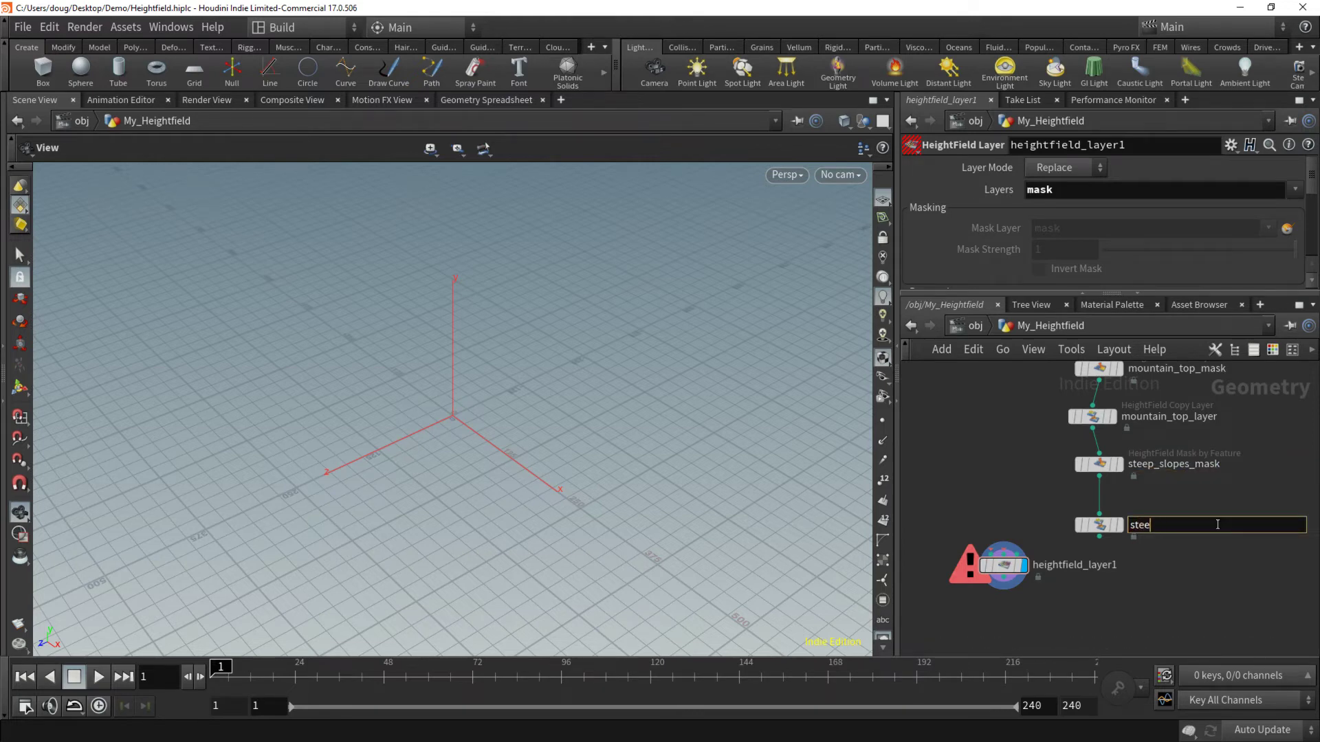
text(p_slopes_layer)
key(Return)
- Connect steep_slopes_layer to the first input and mountain_top_layer to the second input of heightfield_layer1
drag(1001, 570, 1056, 599)
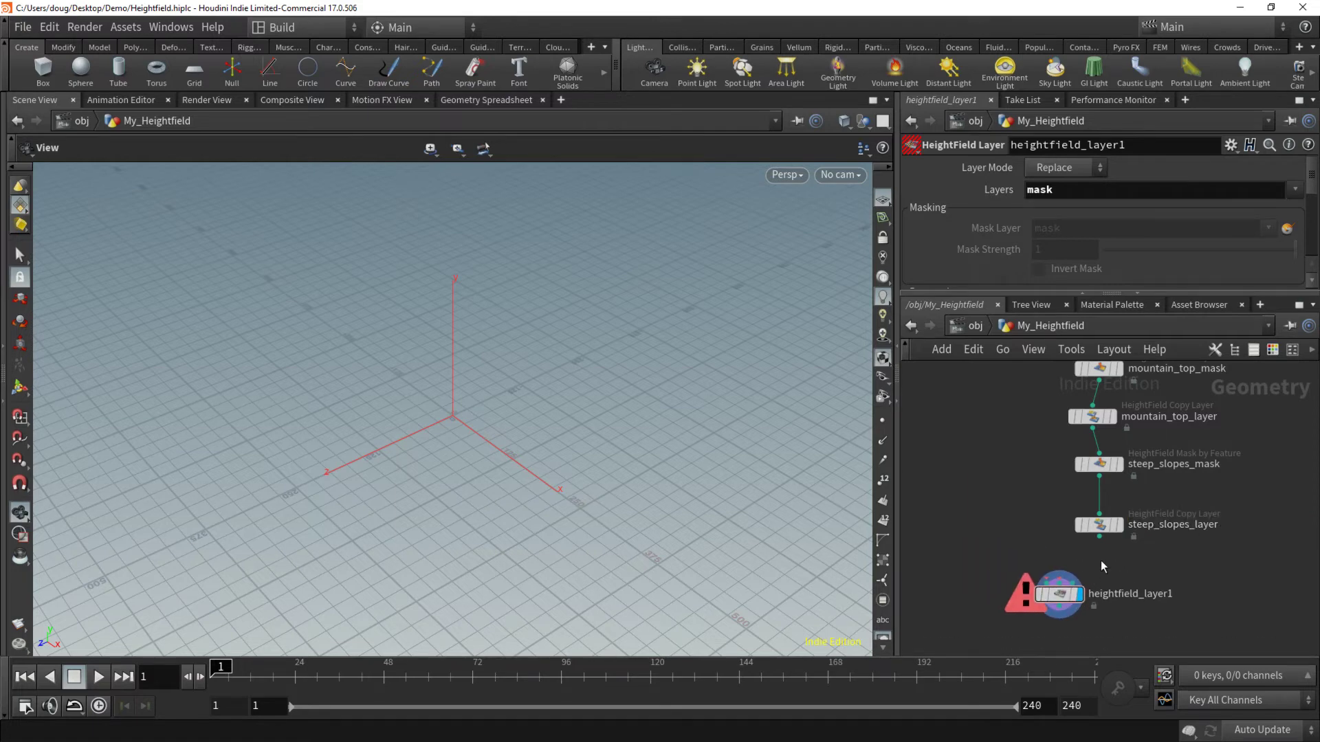
drag(1099, 537, 1034, 608)
drag(1102, 382, 1035, 595)
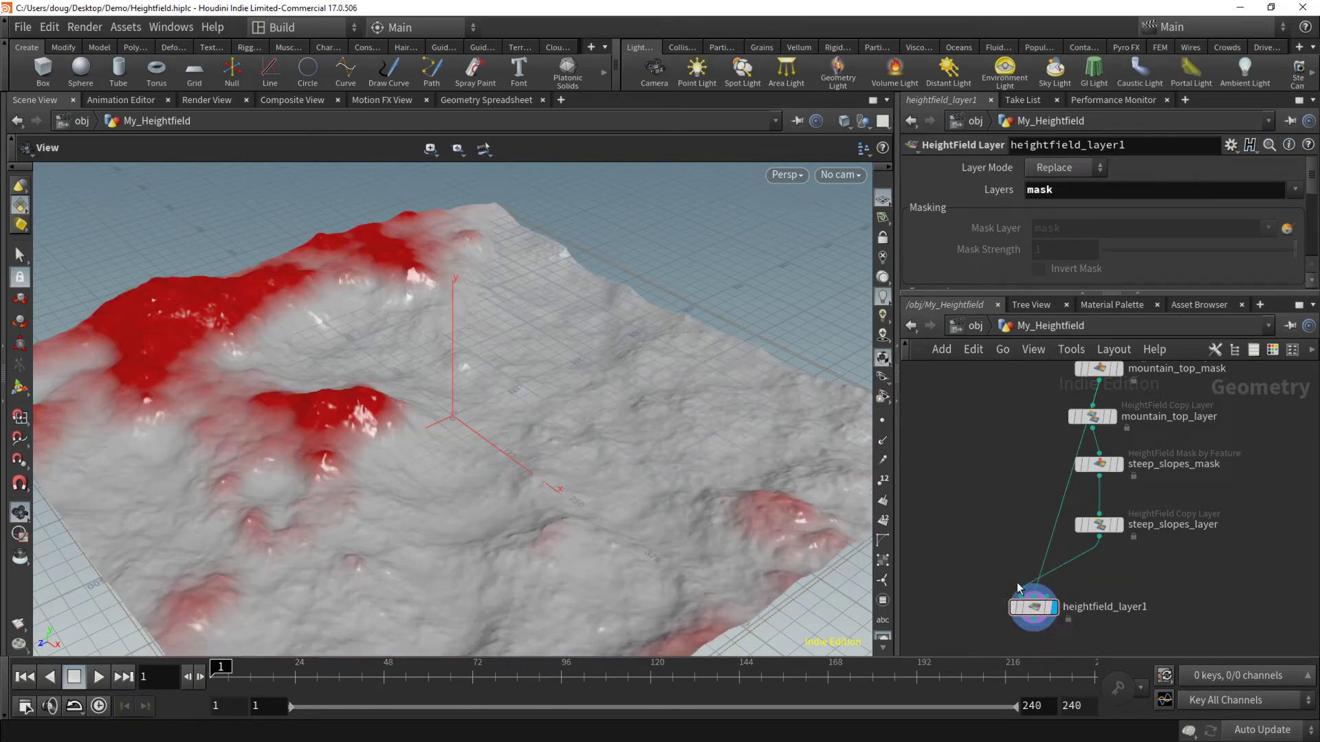
- Set the layer mode of heightfield_layer1 to Add
middle_drag(1108, 604, 1095, 594)
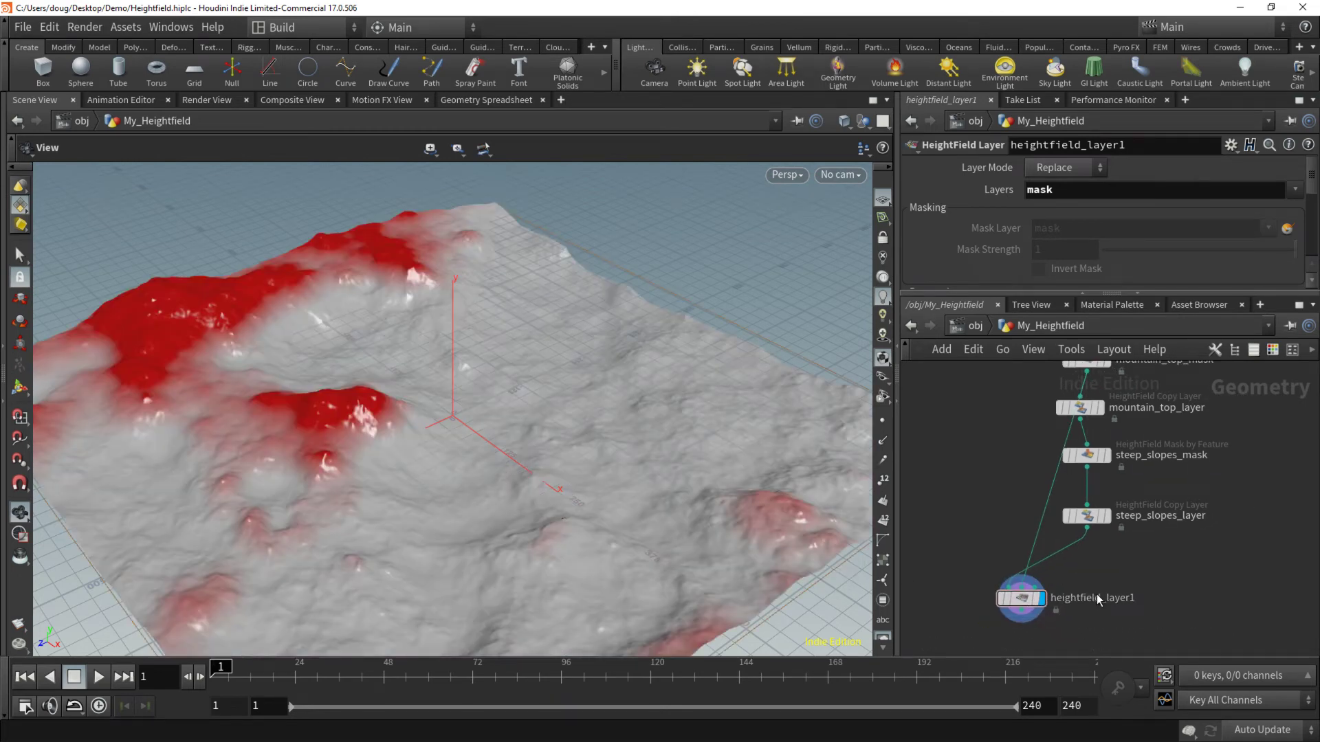
click(1083, 172)
click(1058, 205)
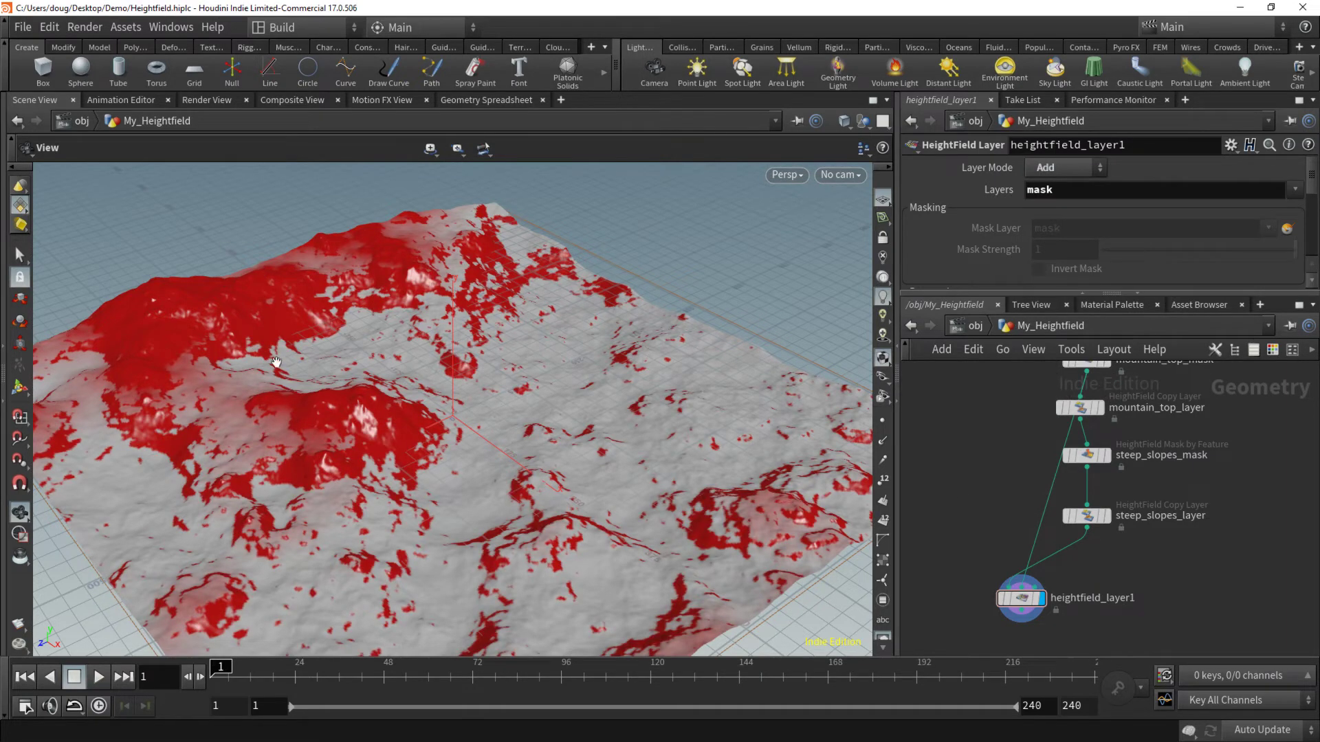
- Append a HeightField Remap node to the output of heightfield_layer1 and display it
middle_drag(1189, 574, 1187, 471)
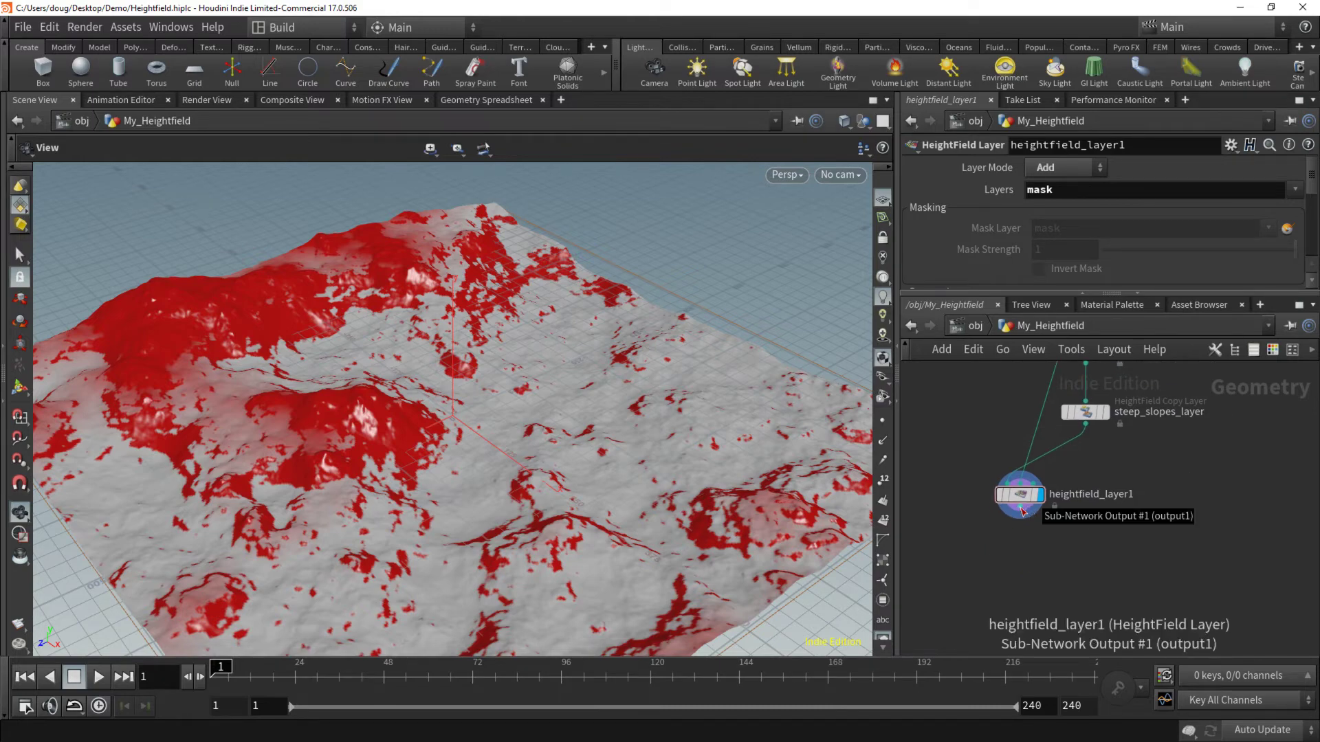
click(1024, 509)
key(Tab)
text(remap)
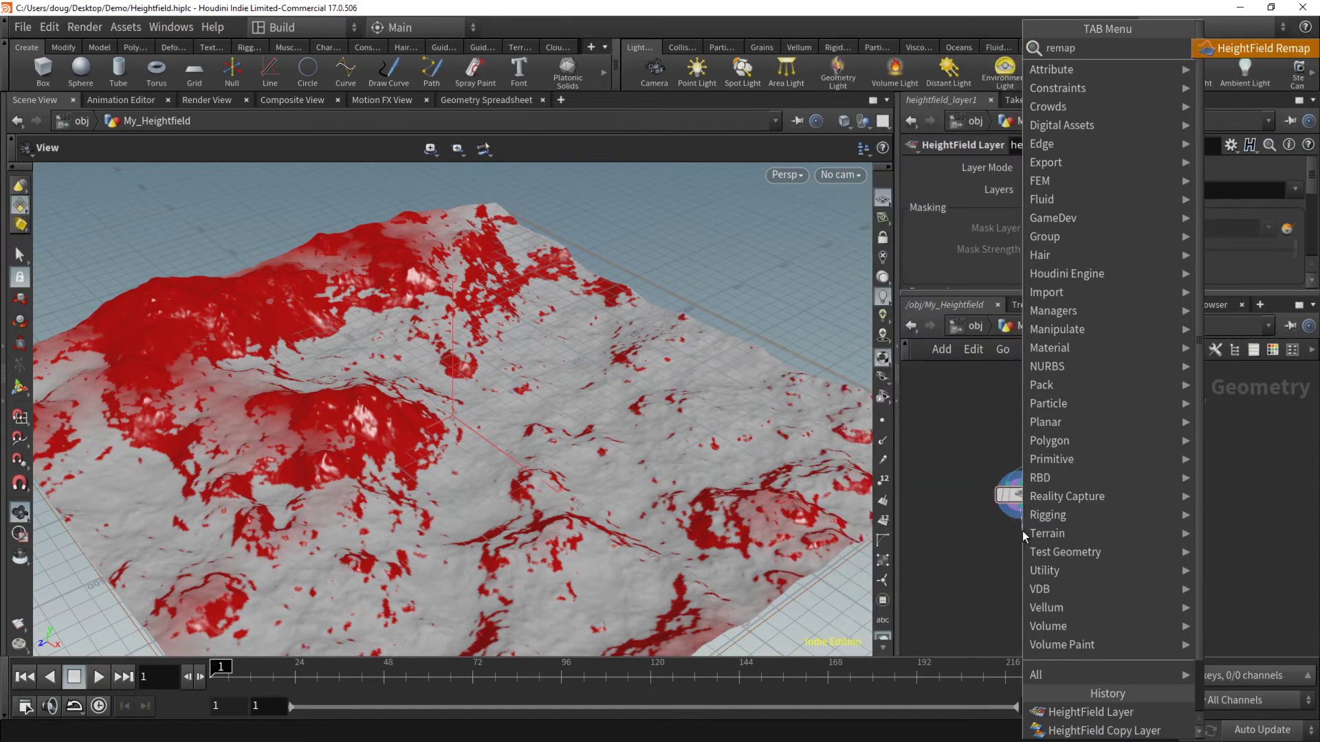
key(Return)
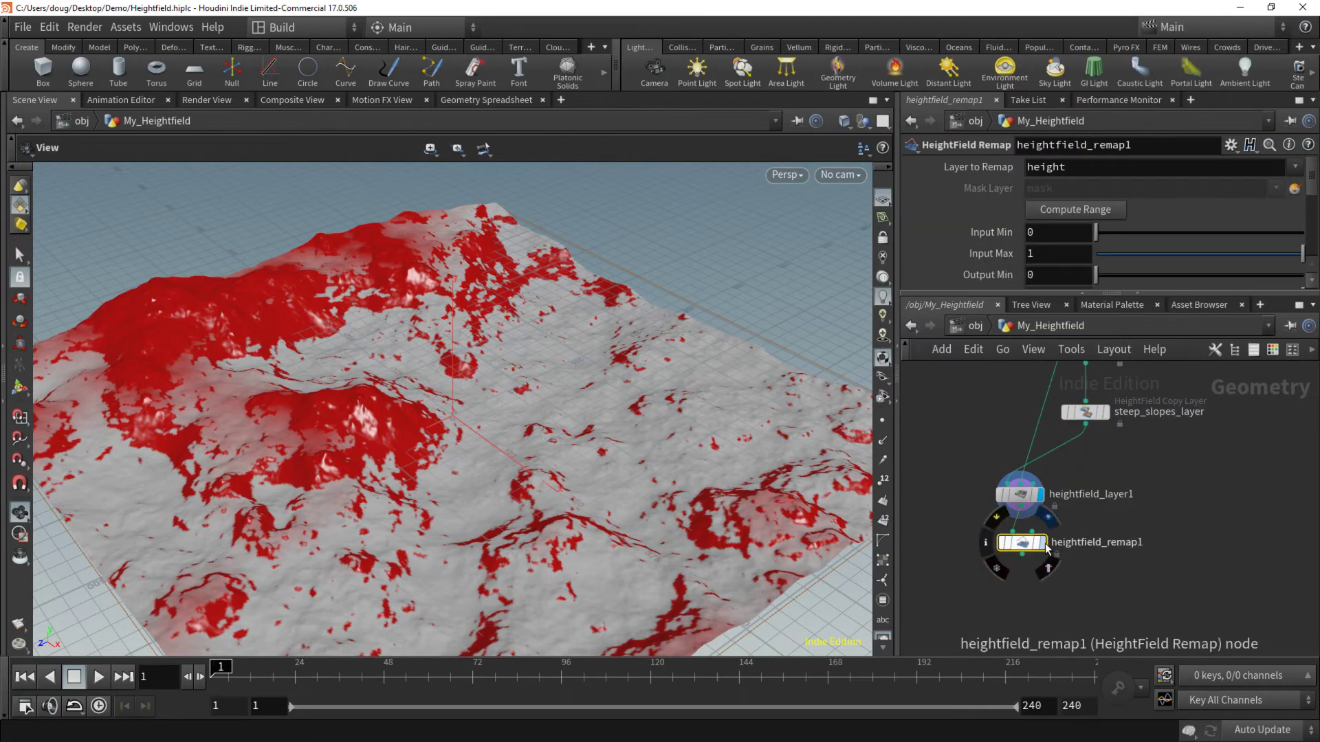
click(1042, 544)
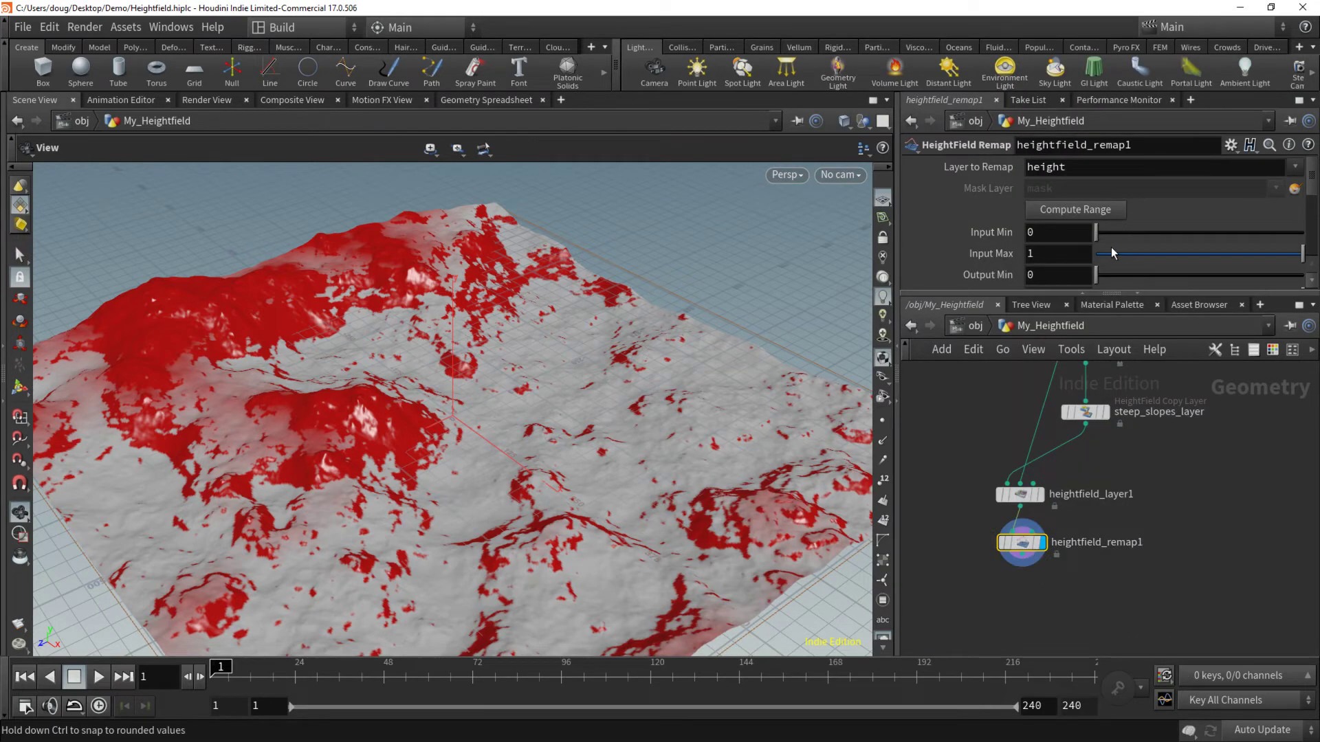
- Invert the remap output range by setting Output Min to 1 and Output Max to 0
scroll(1031, 273, down, 1)
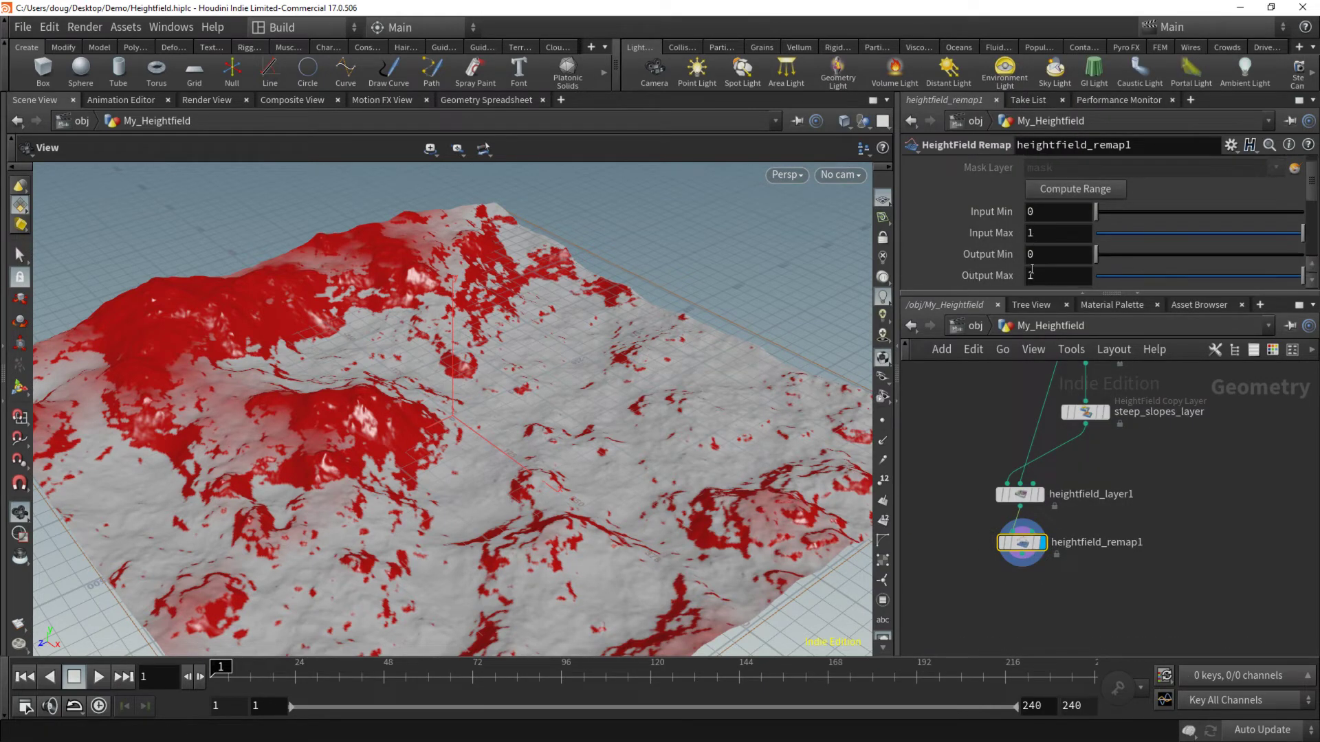
click(1035, 254)
text(1)
click(1033, 275)
text(0)
key(Return)
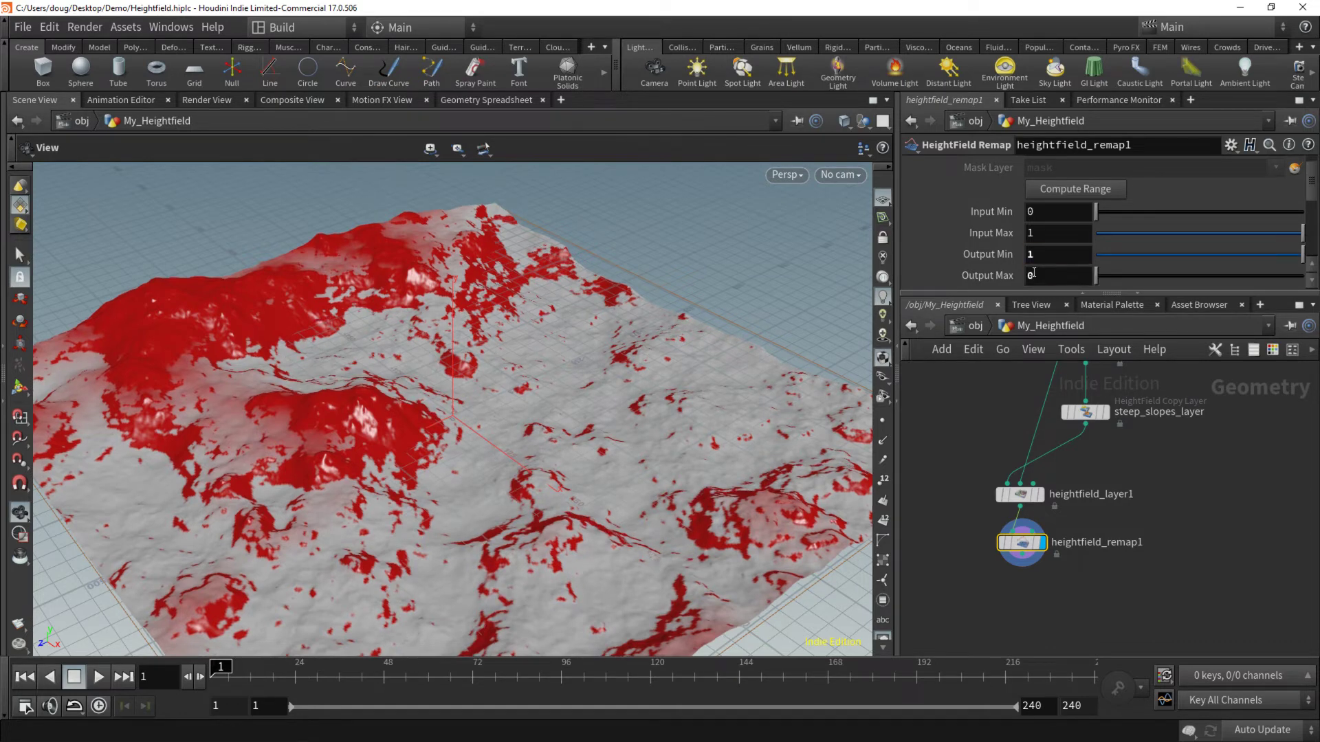
- Set the layer to remap to mask, and switch the display to heightfield_layer1 for comparison
scroll(1133, 237, down, 2)
scroll(1132, 236, up, 3)
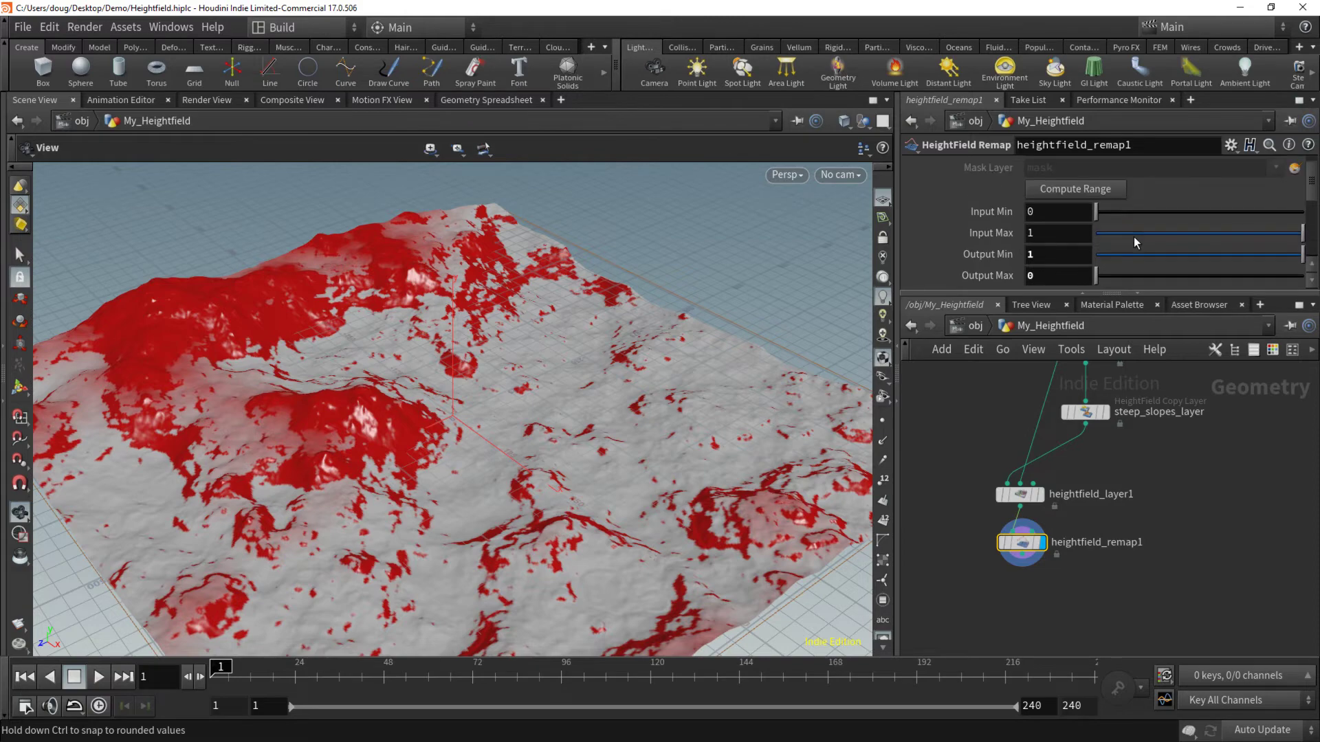
click(1294, 167)
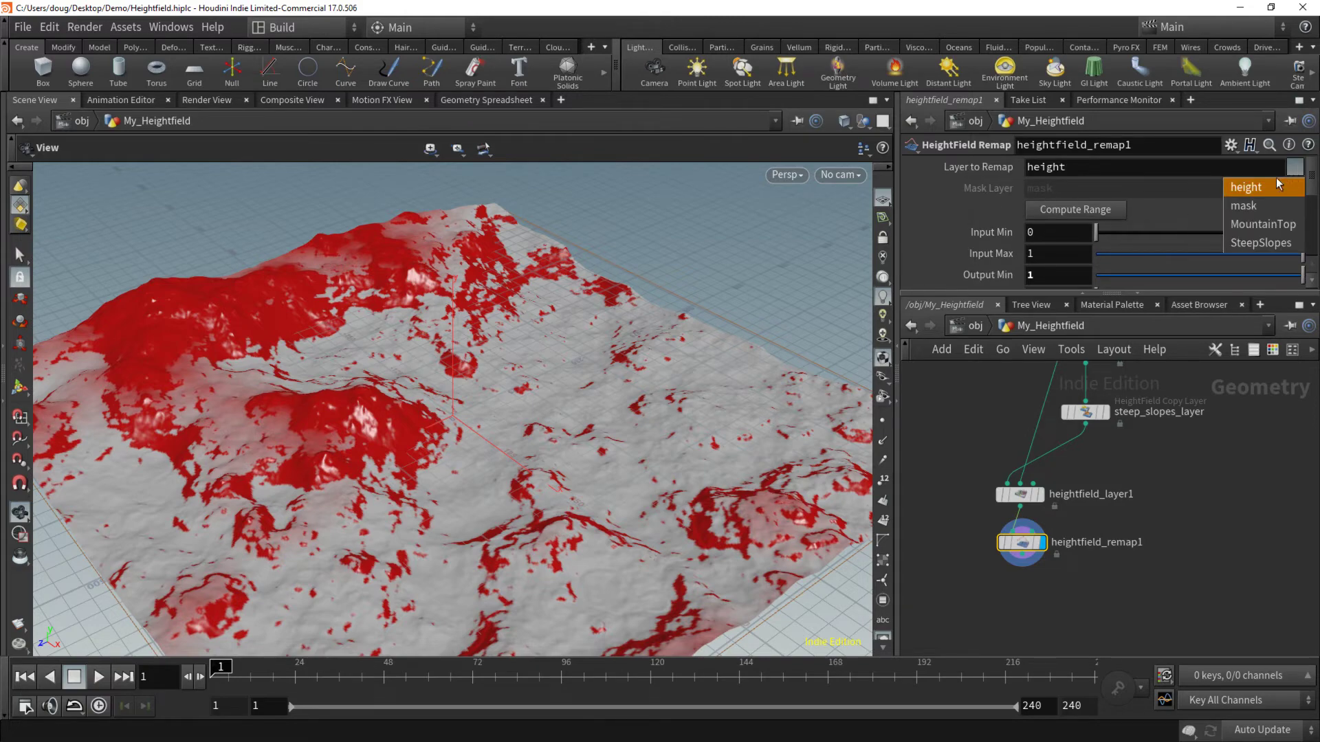
click(1259, 204)
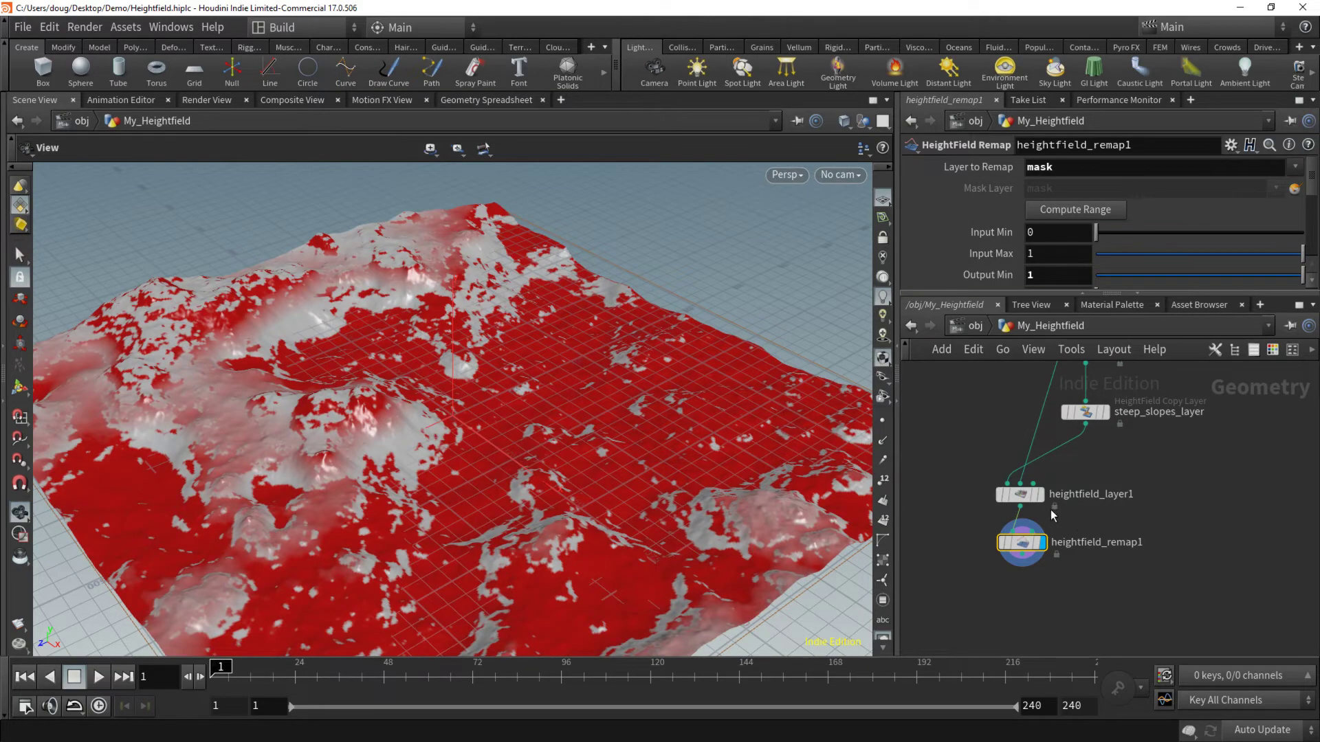
click(1039, 494)
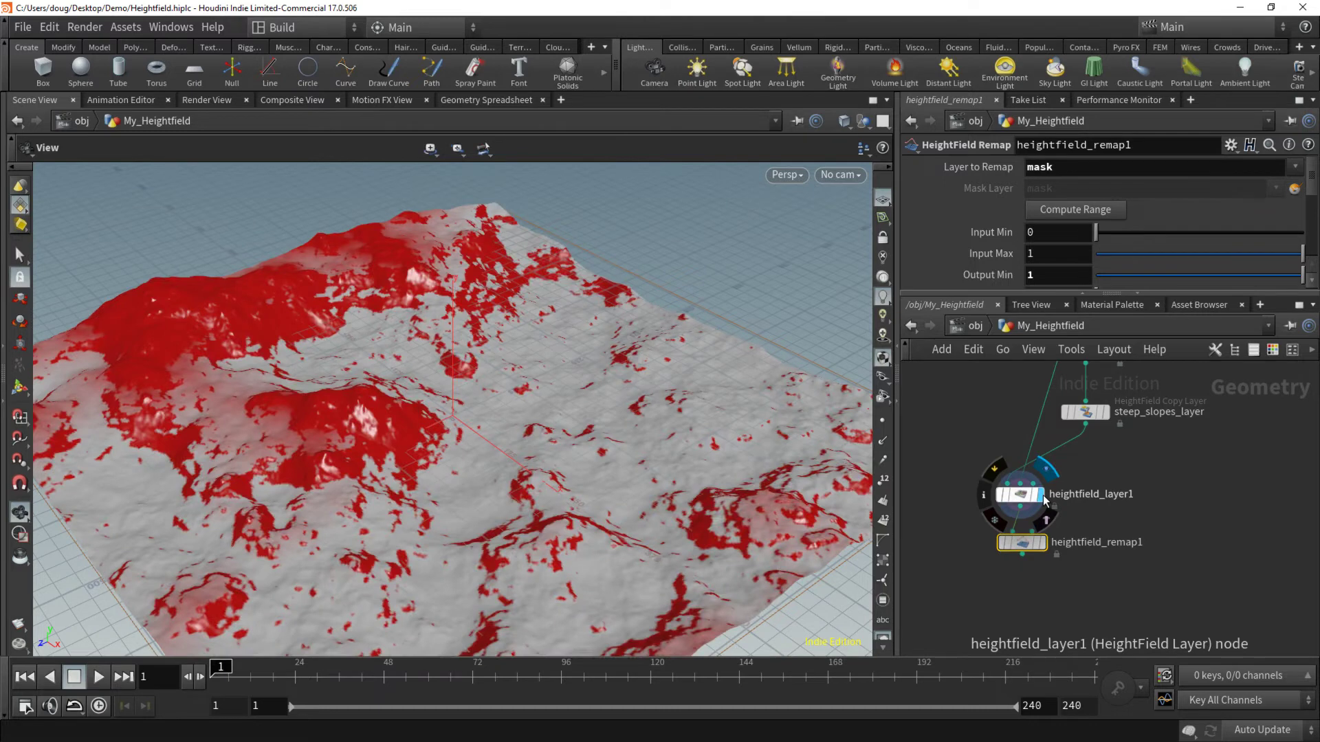
- Display heightfield_remap1 and rename it invert, and rename heightfield_layer1 as combine
click(1042, 543)
double_click(1089, 542)
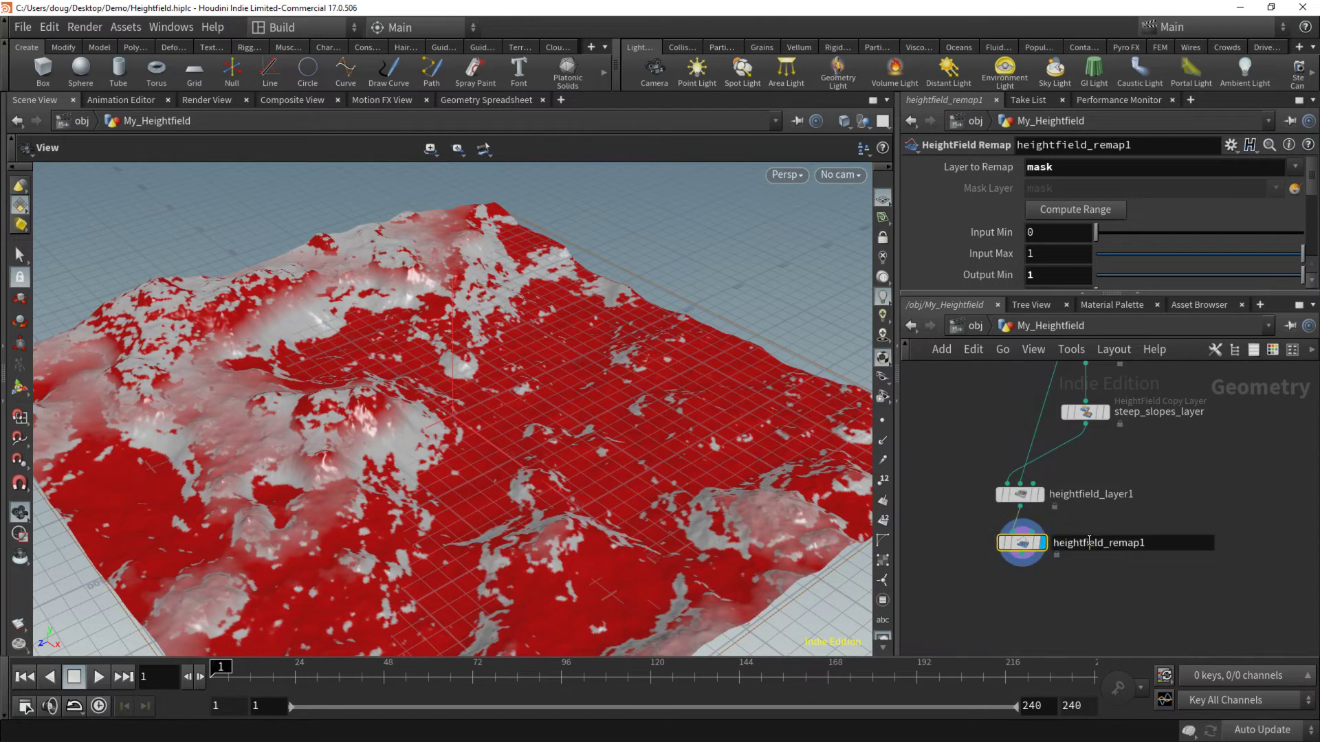
text(invert)
key(Return)
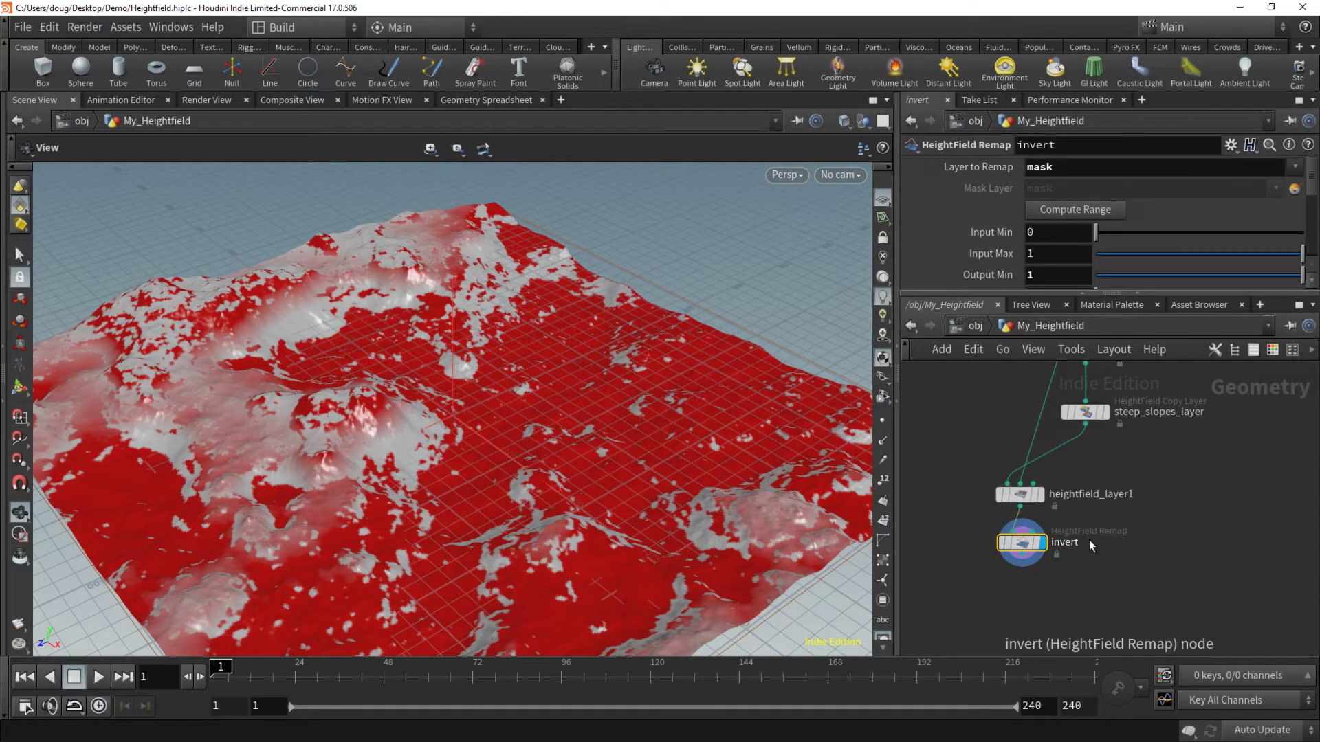
double_click(1072, 495)
text(com)
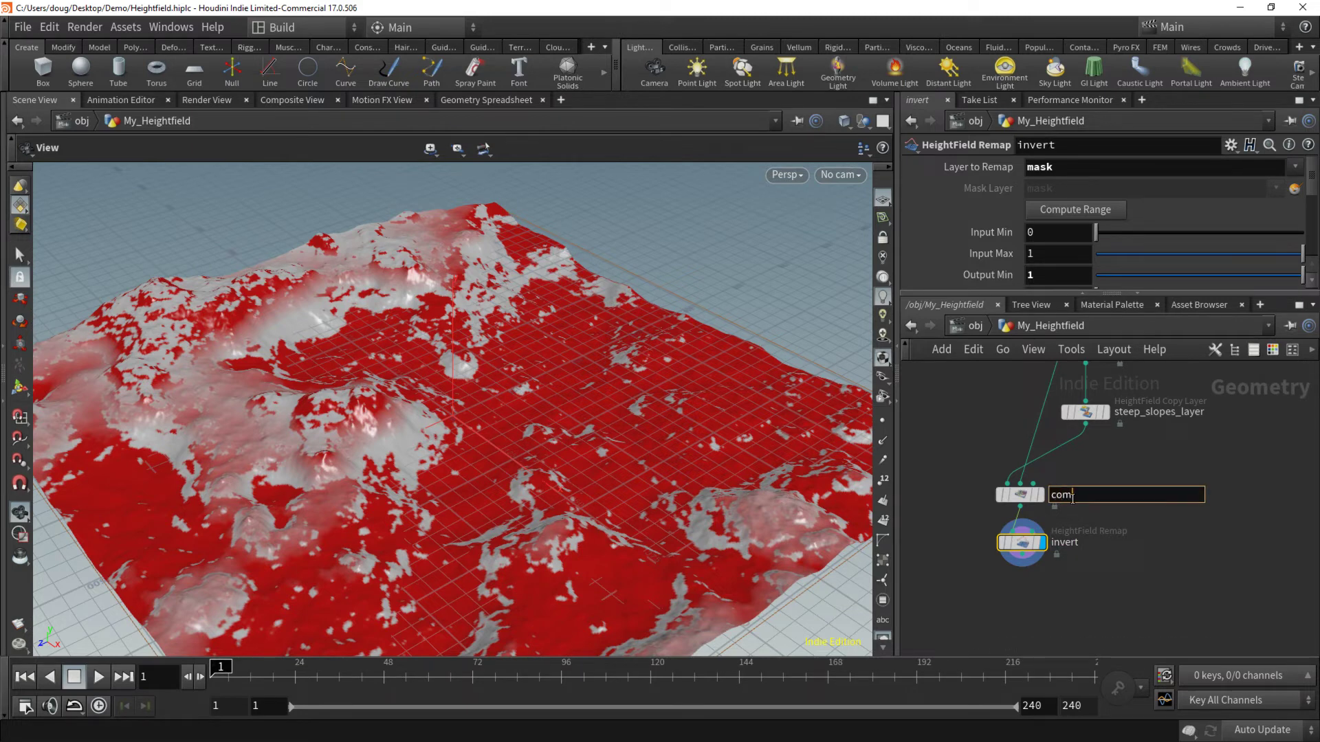
text(bine)
key(Return)
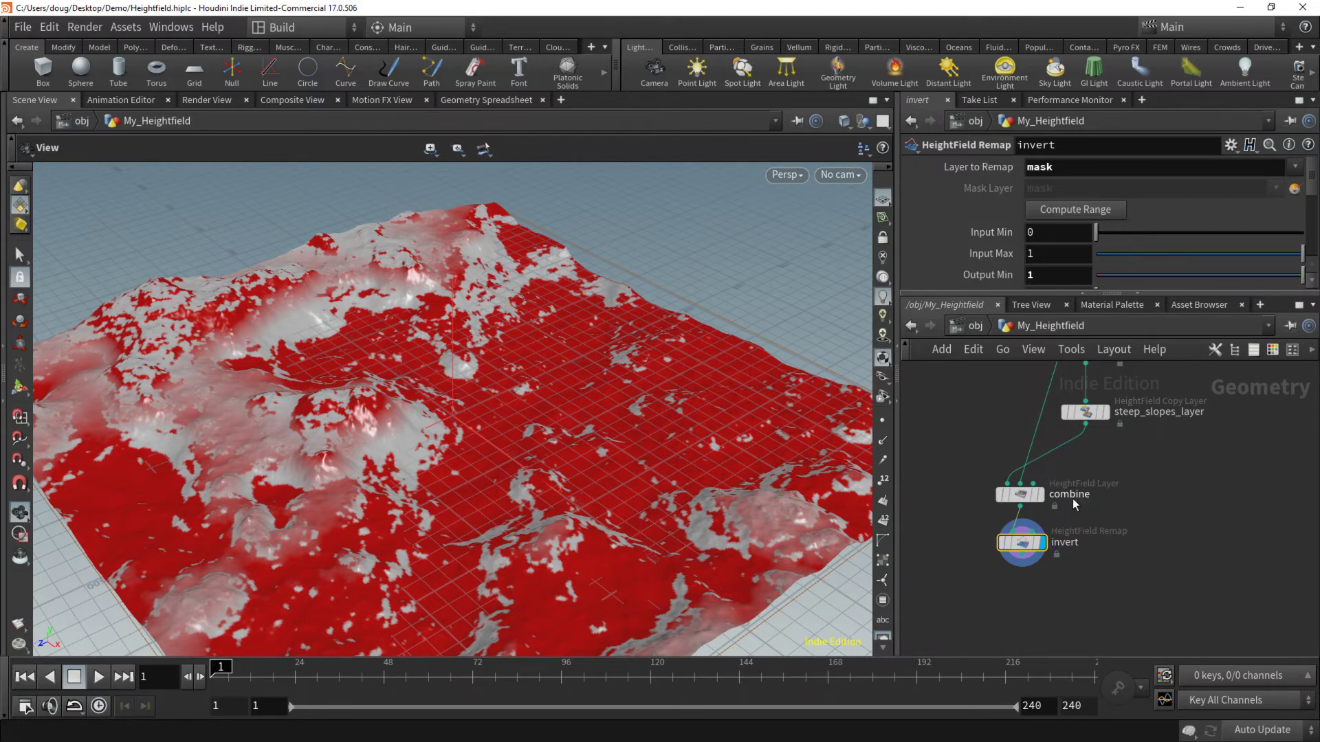
- Move the combine and invert nodes together so they sit beneath steep_slopes_layer
drag(1090, 603, 978, 457)
drag(1021, 539, 1110, 531)
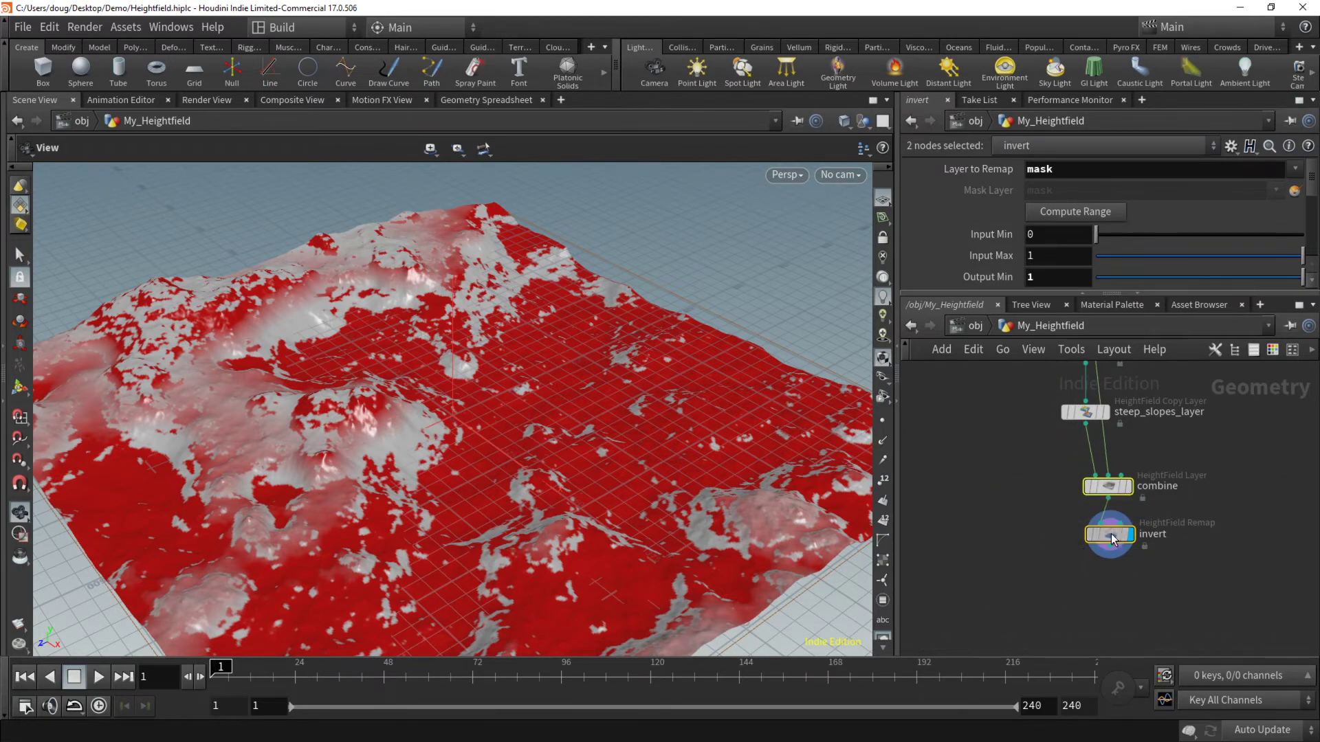
middle_click(1112, 537)
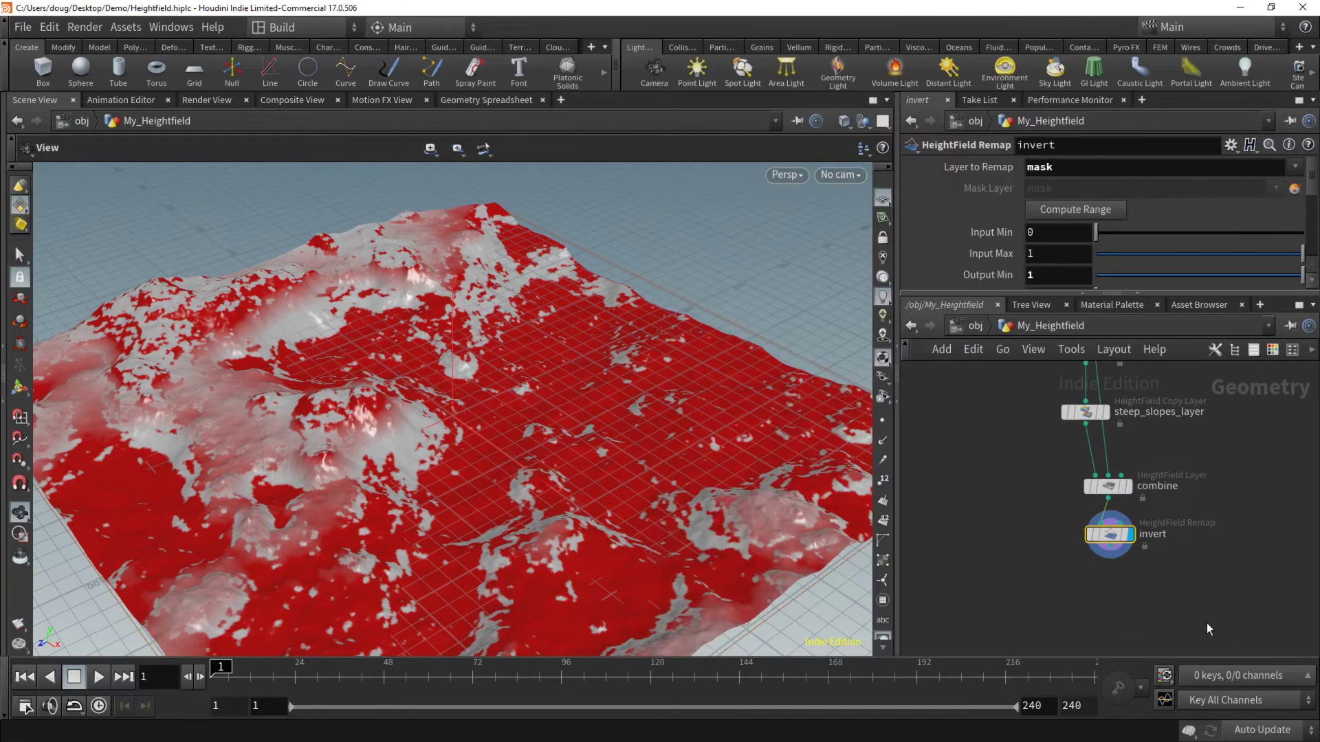
click(1181, 615)
- Append a HeightField Copy Layer node to invert, display it, and set its Destination to Base
middle_drag(1178, 614, 1163, 569)
click(1098, 510)
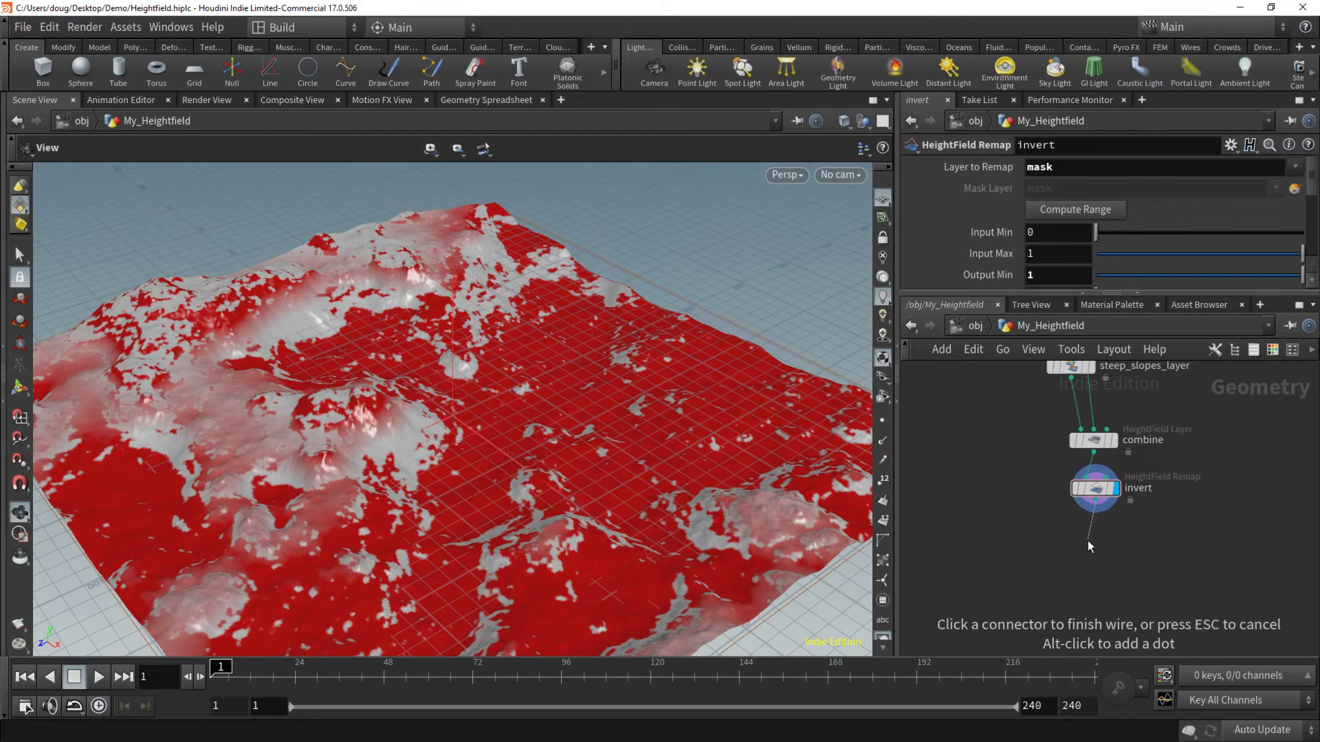
key(Tab)
text(copy layer)
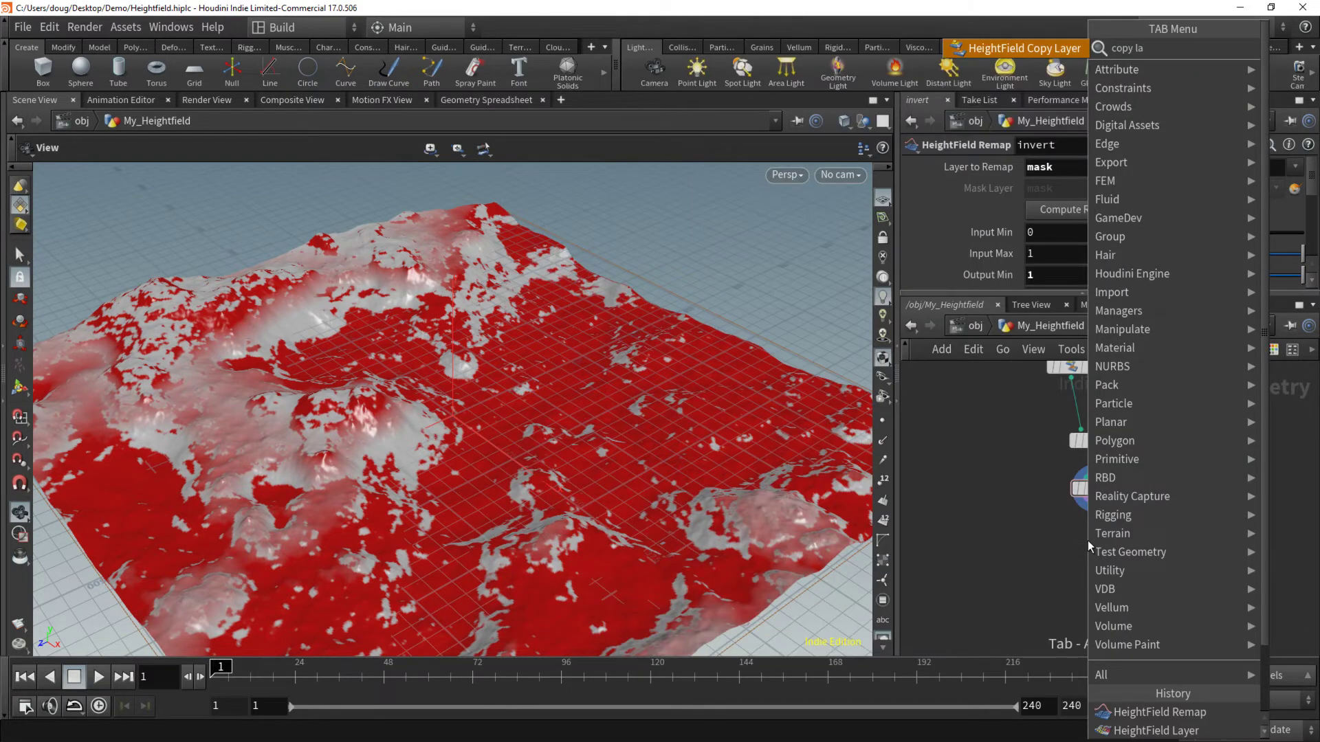
key(Return)
click(1110, 544)
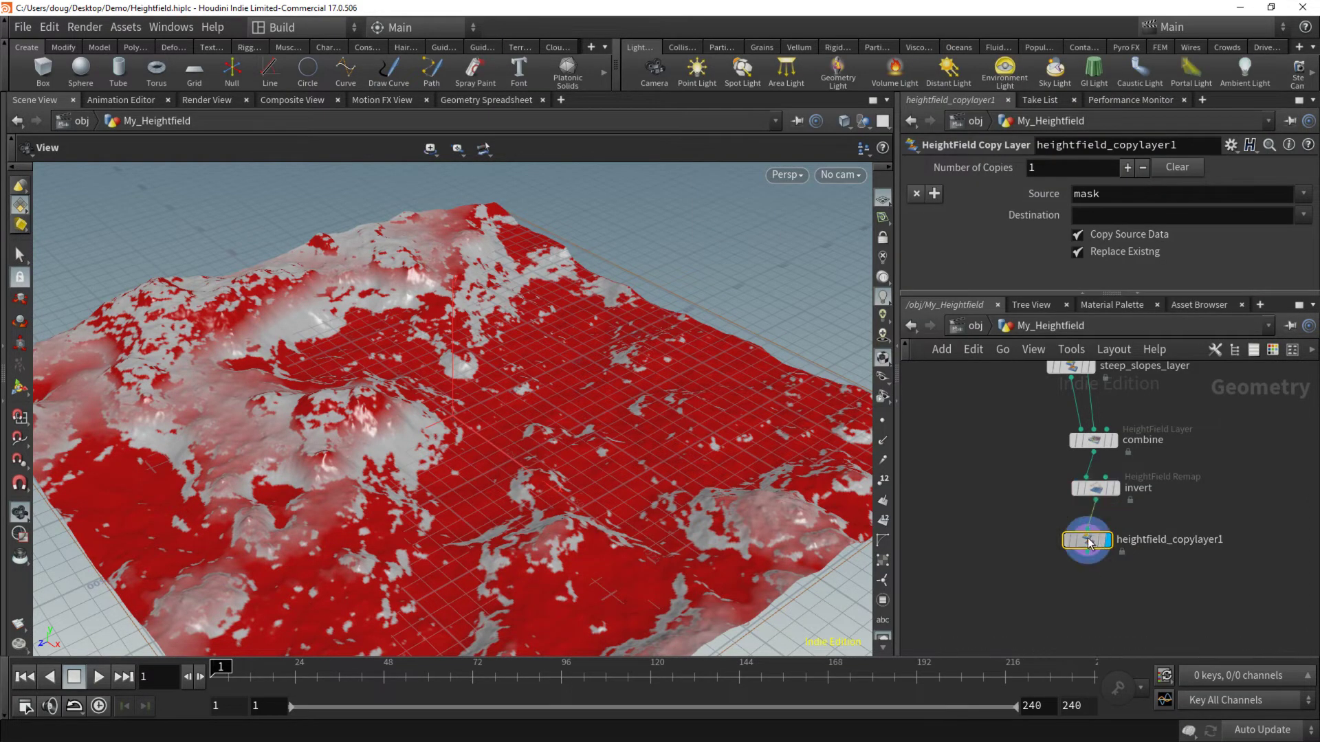
click(1112, 215)
text(Base)
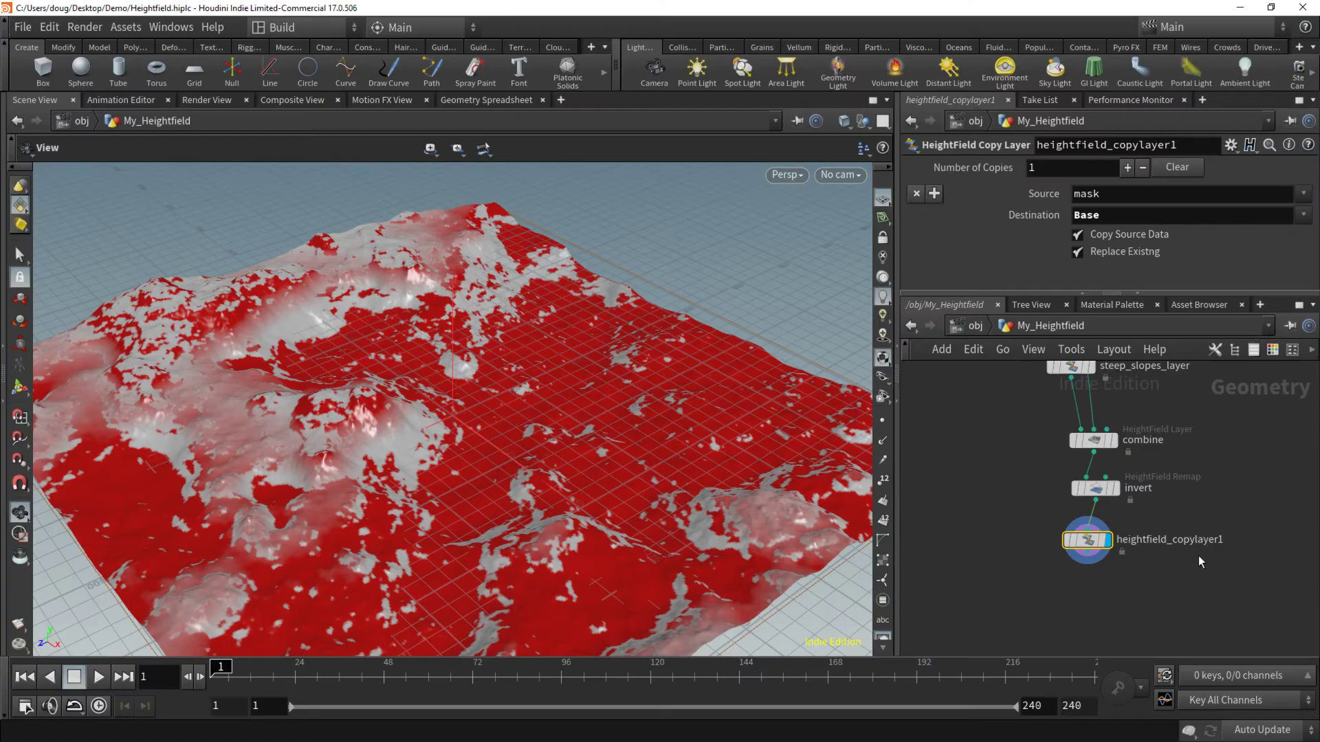
- Inspect the node info of heightfield_copylayer1 for the layers the heightfield carries
middle_drag(1173, 586, 1148, 618)
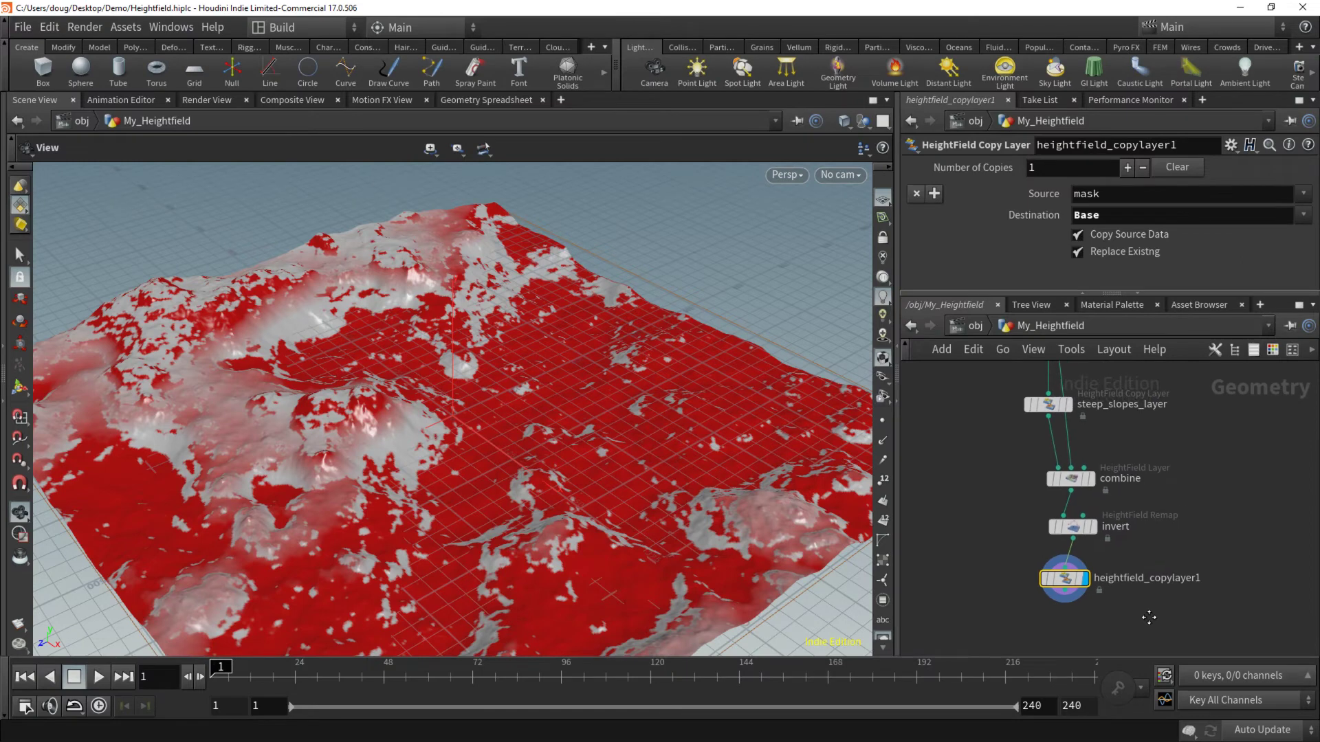
middle_drag(1206, 431, 1202, 496)
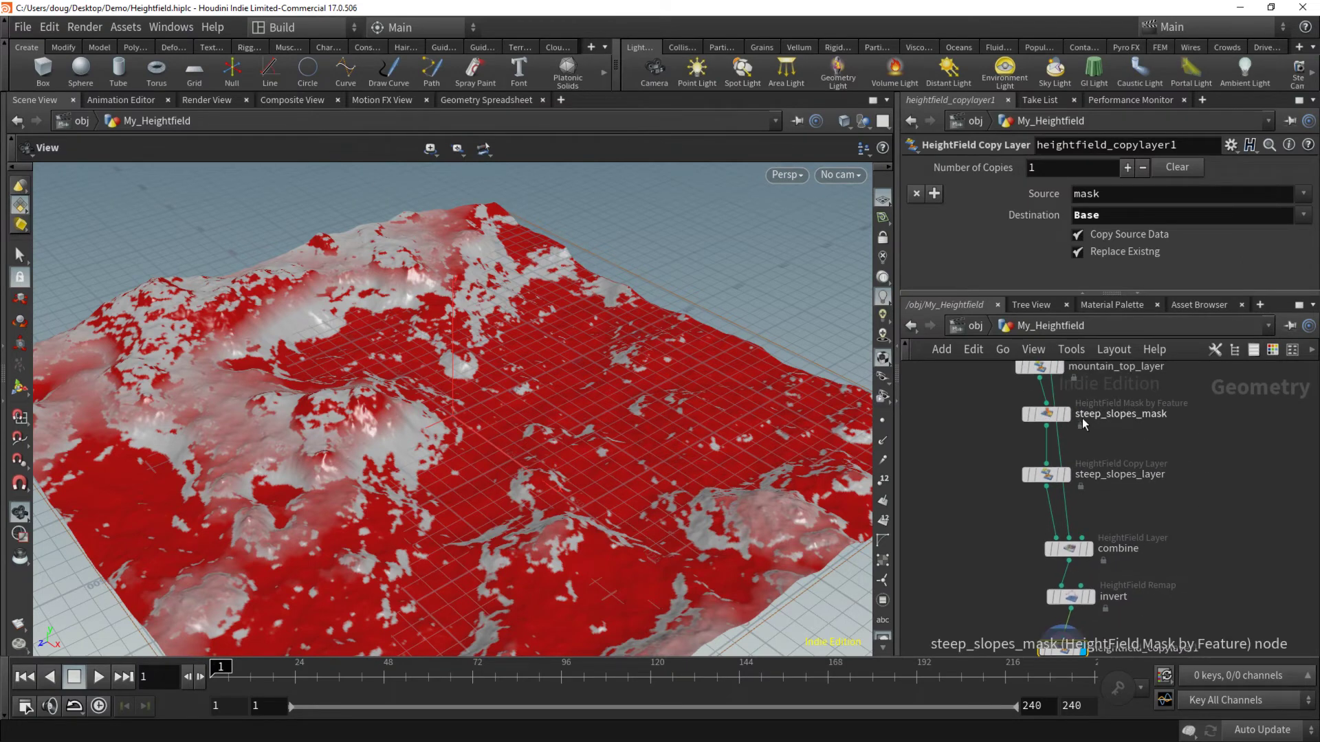
middle_drag(1214, 579, 1202, 453)
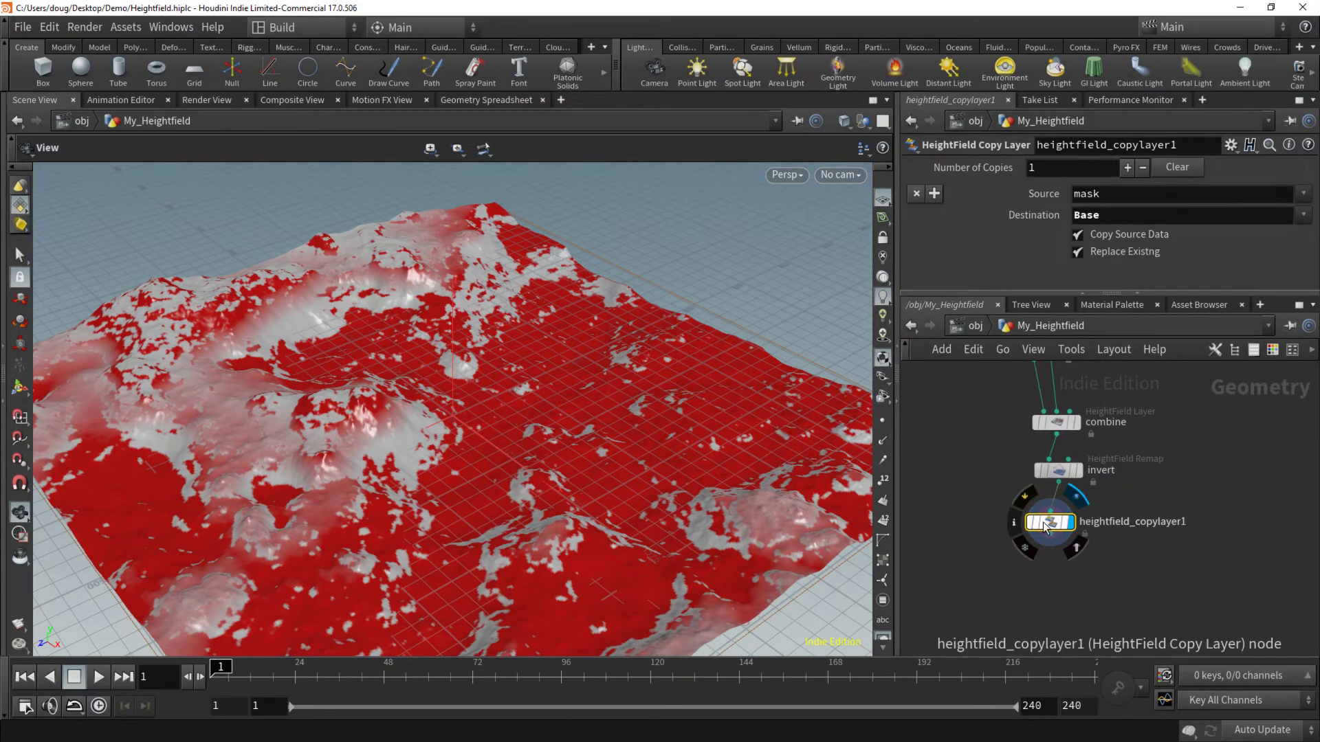
click(1013, 518)
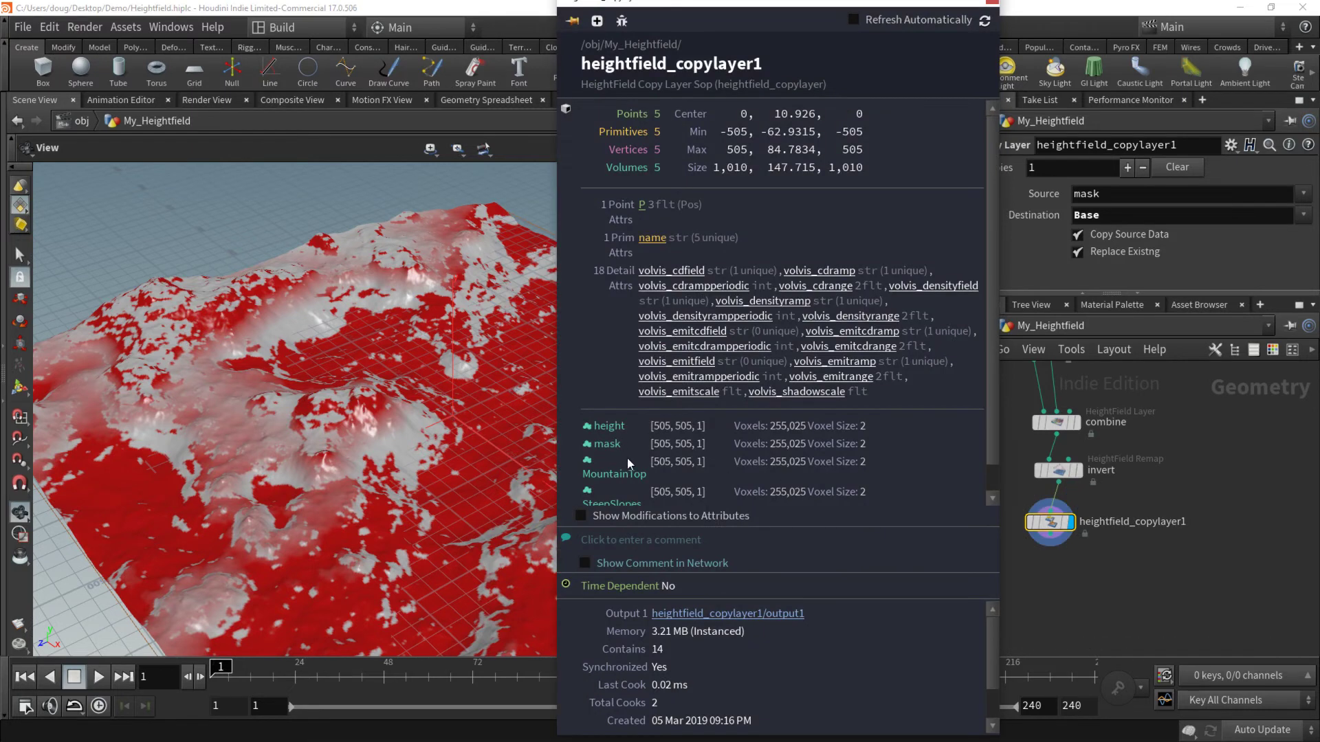
scroll(654, 466, down, 1)
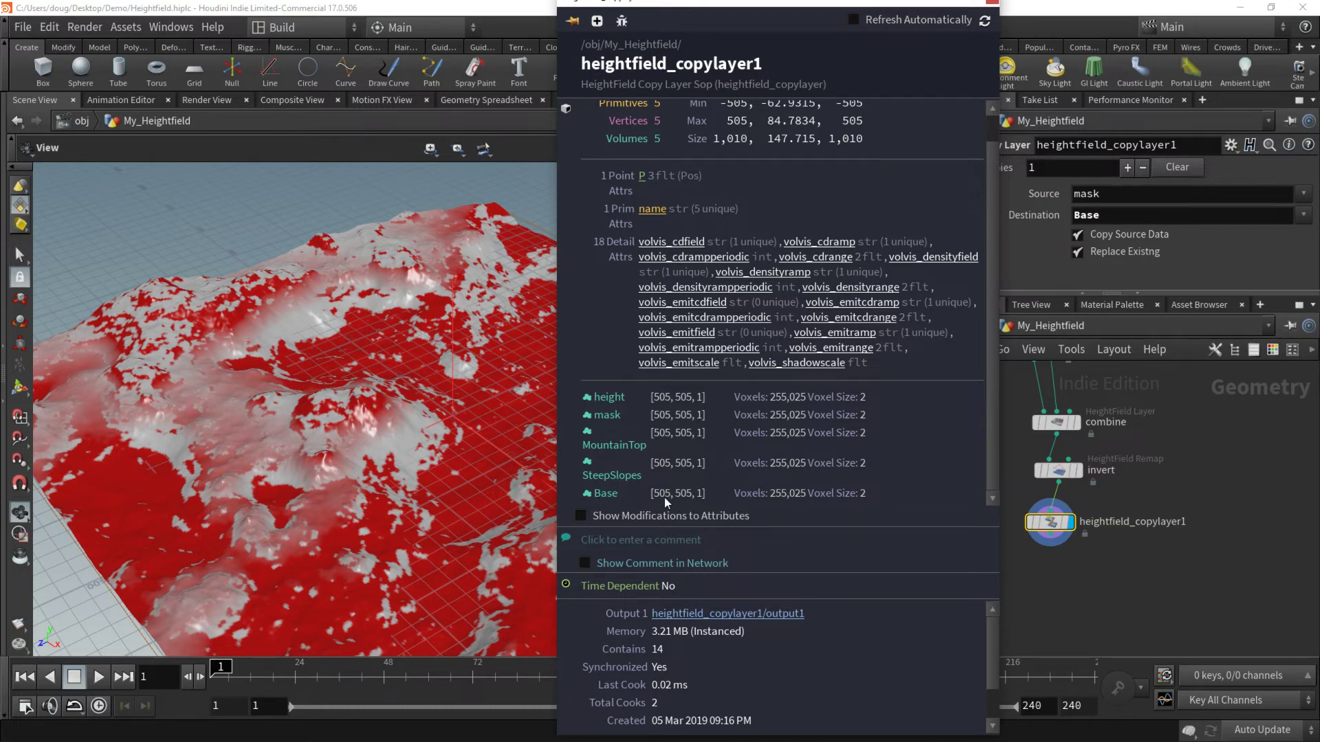
click(1068, 612)
- Move combine, invert and heightfield_copylayer1 together to the right of the steep slopes nodes
middle_drag(1084, 579, 1095, 651)
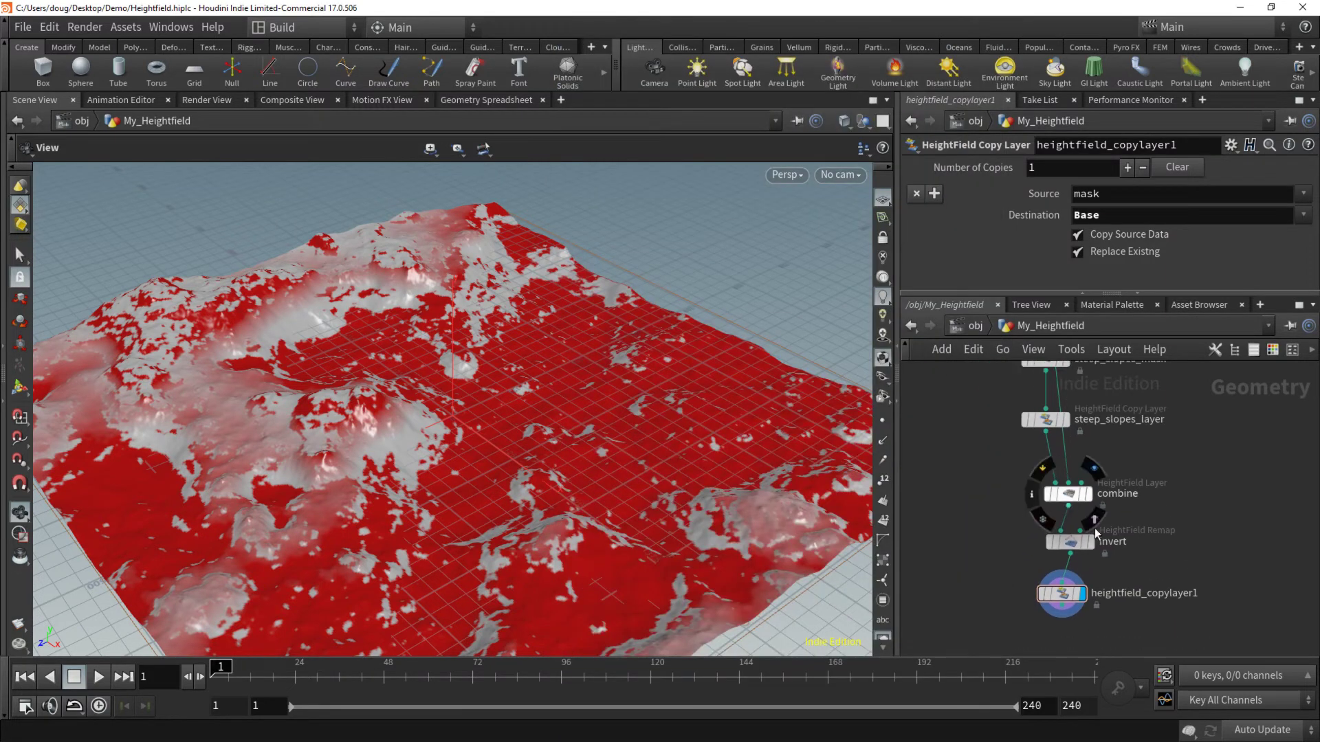
drag(1152, 635, 1161, 479)
click(1207, 608)
middle_drag(1206, 597, 1158, 687)
middle_drag(1033, 589, 1033, 609)
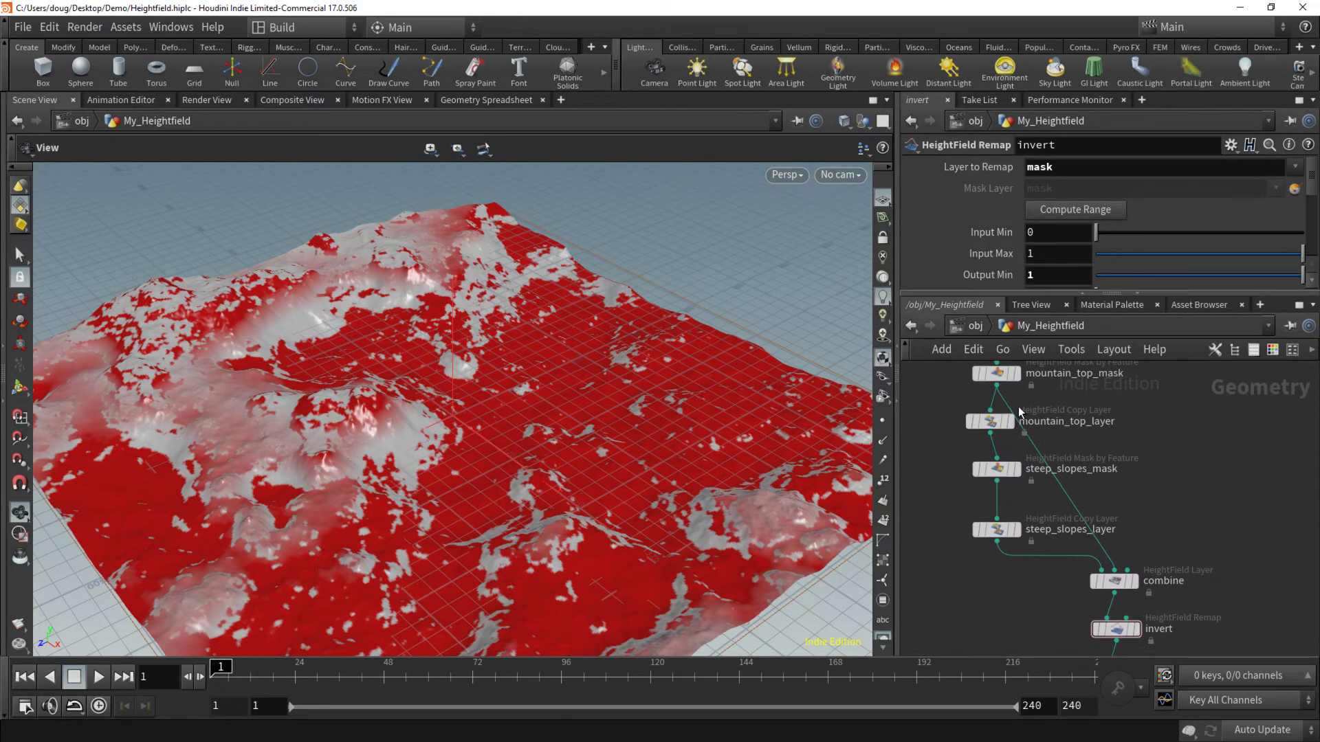
- Swap combine's inputs so mountain_top_mask is the base terrain and steep_slopes_layer the terrain to layer, and display invert
drag(997, 386, 1123, 570)
middle_drag(1021, 610, 1047, 523)
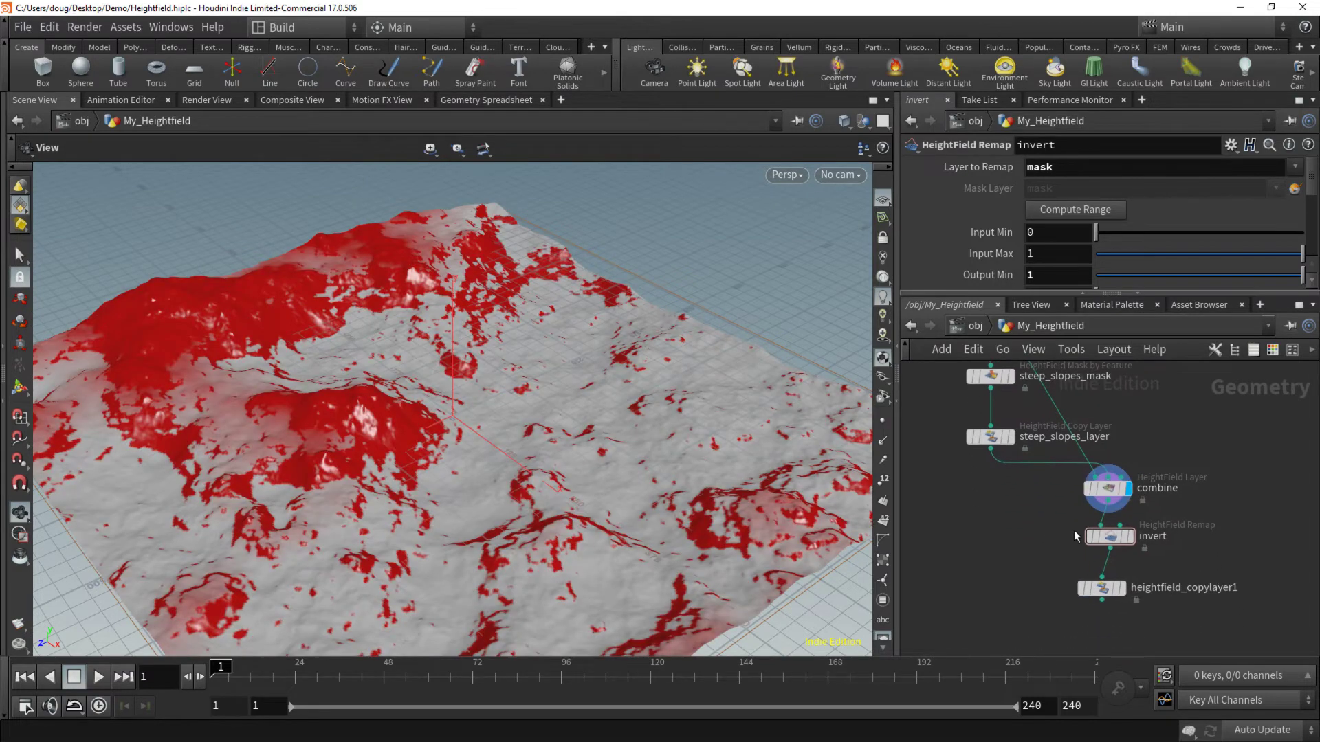
click(1133, 540)
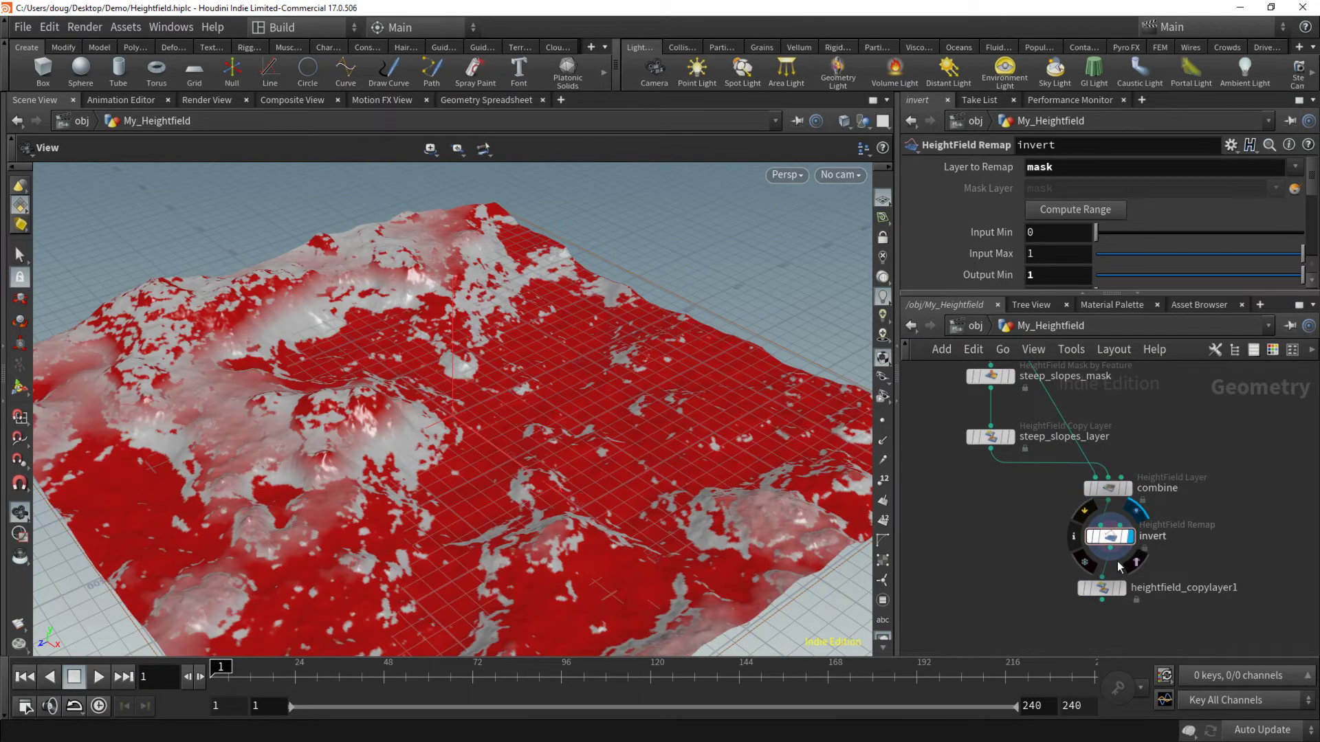
- Examine the layer list in heightfield_copylayer1's node info with combine's inputs swapped
click(1093, 591)
click(1066, 589)
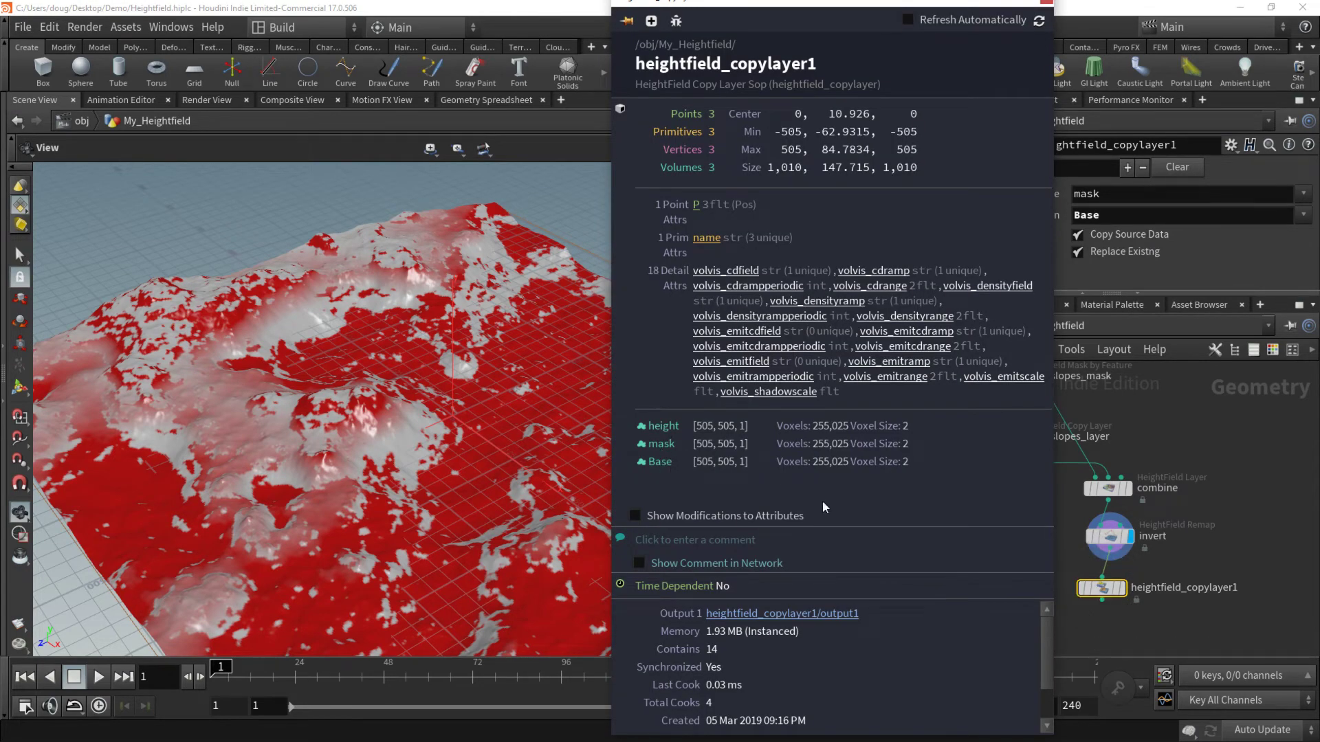
click(1226, 550)
- Move mountain_top_layer, steep_slopes_mask and steep_slopes_layer together to the left of mountain_top_mask
middle_drag(1226, 509, 1199, 614)
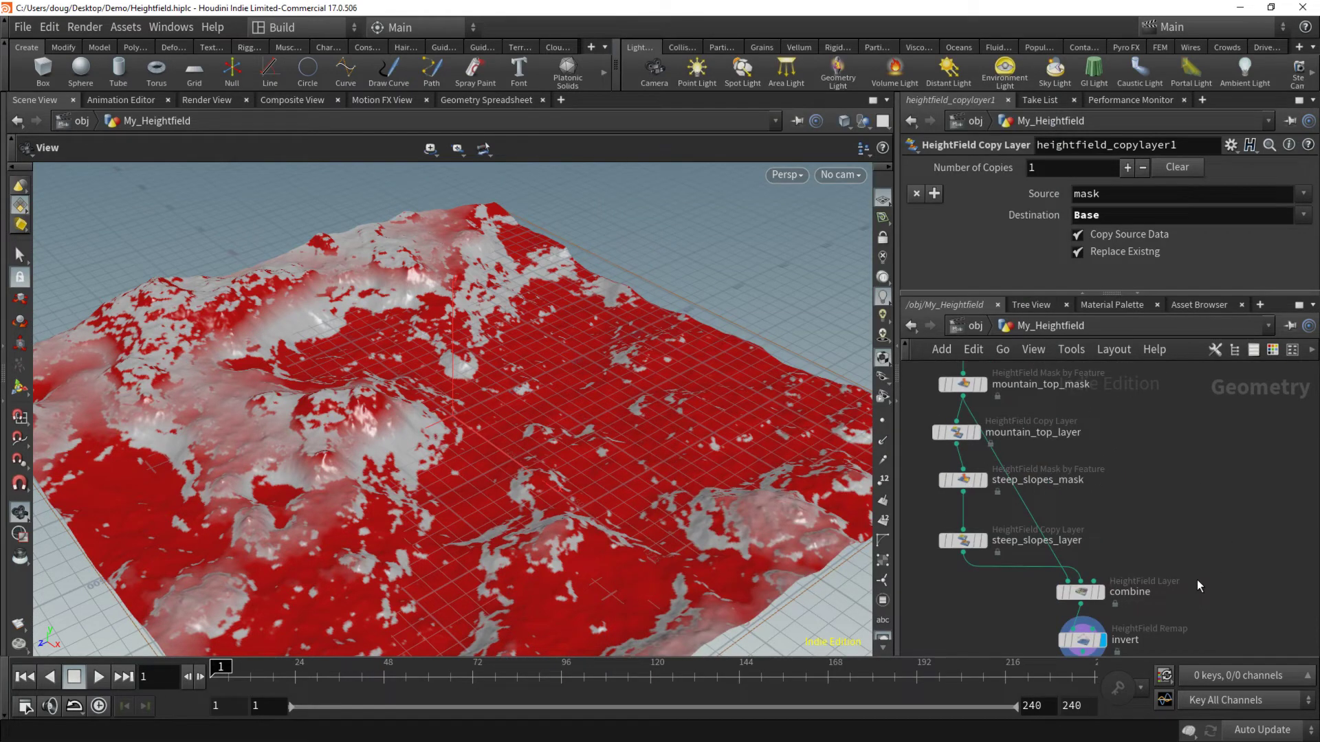
scroll(1197, 579, down, 2)
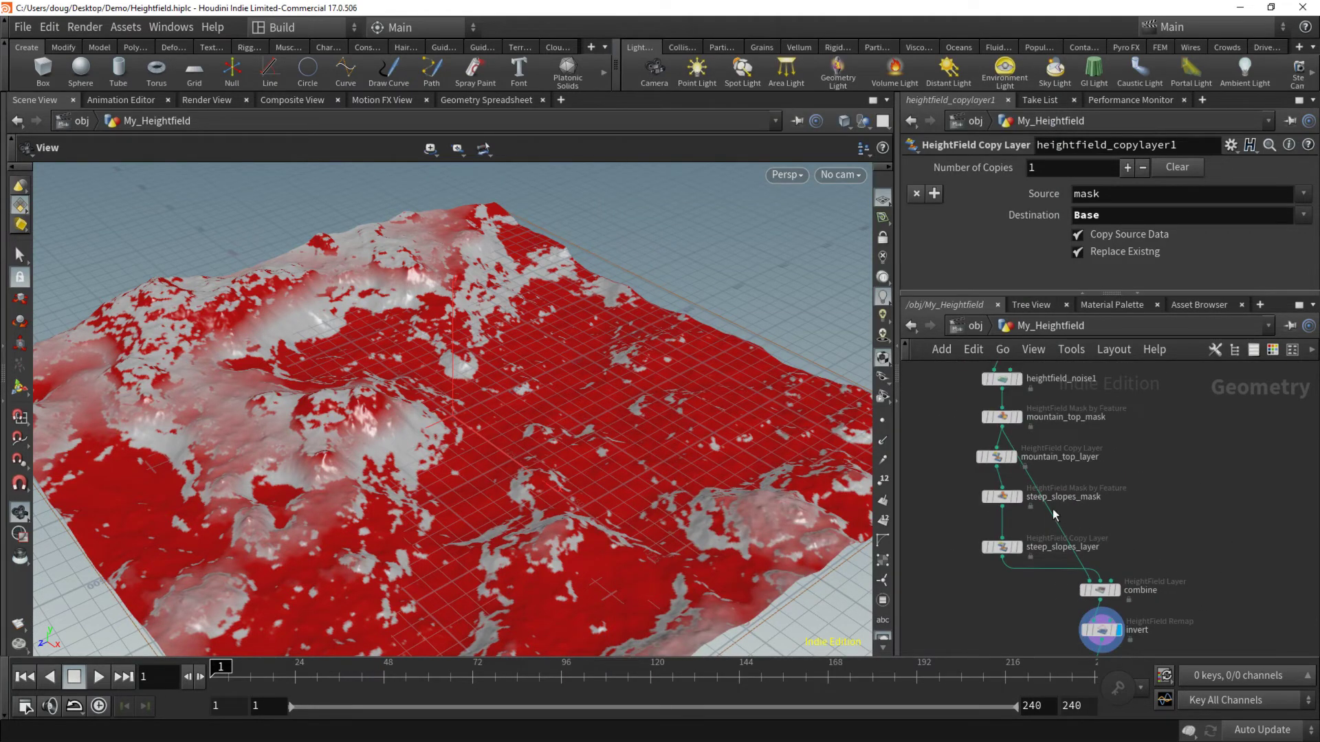
drag(972, 461, 939, 460)
middle_drag(1003, 616, 998, 598)
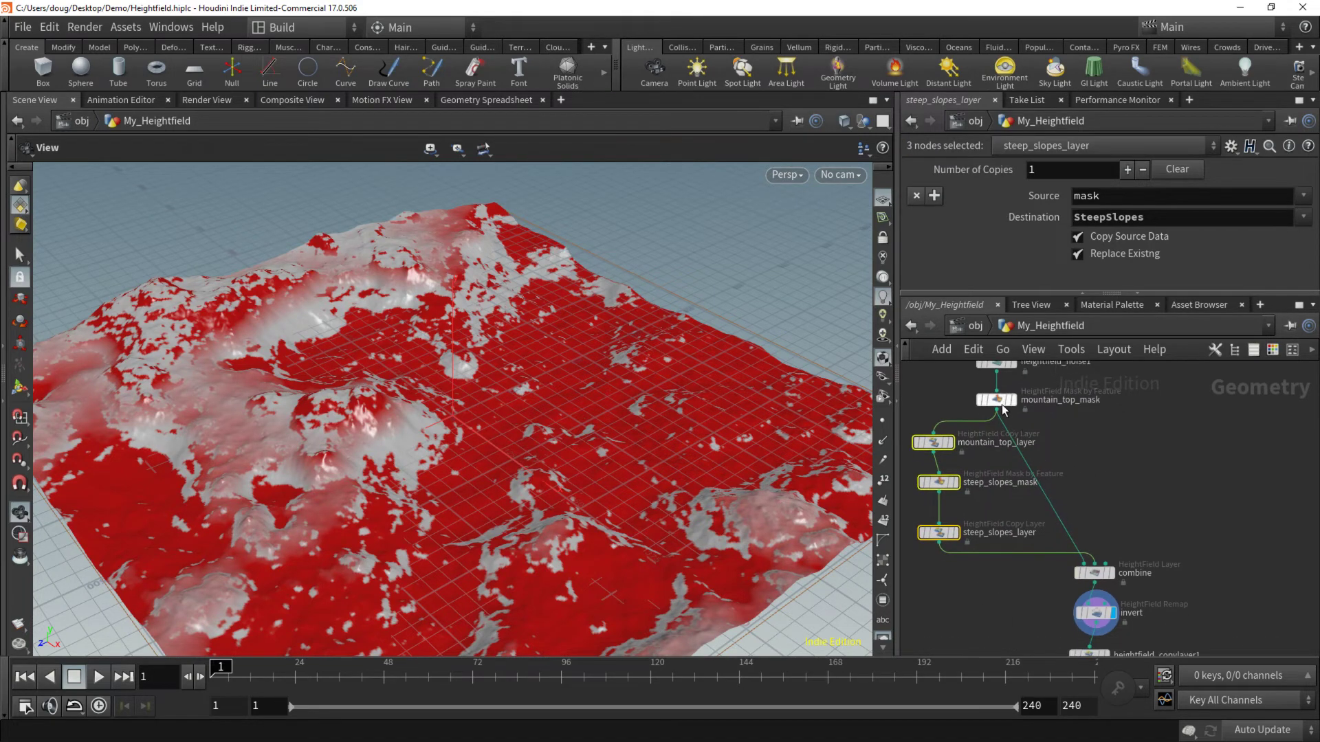
mouse_move(1084, 565)
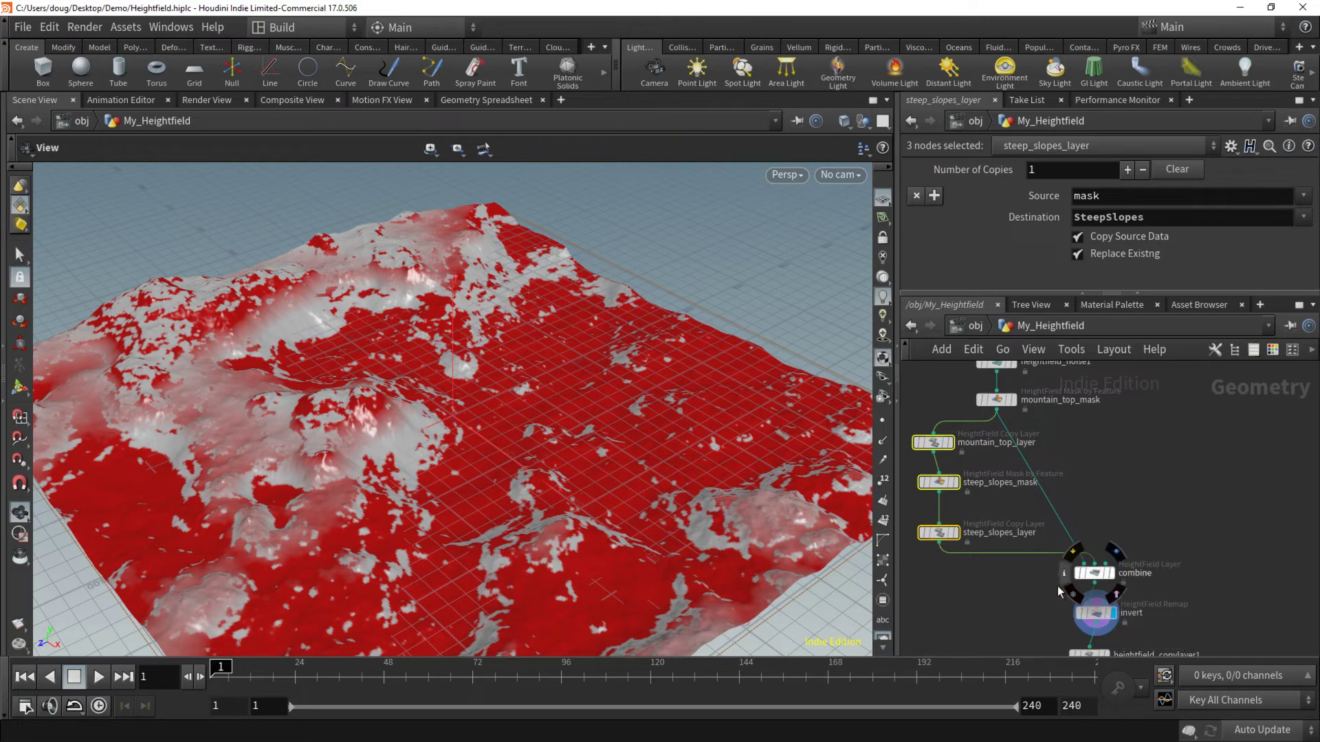
drag(955, 608, 1025, 543)
click(1064, 469)
click(1008, 448)
click(1086, 592)
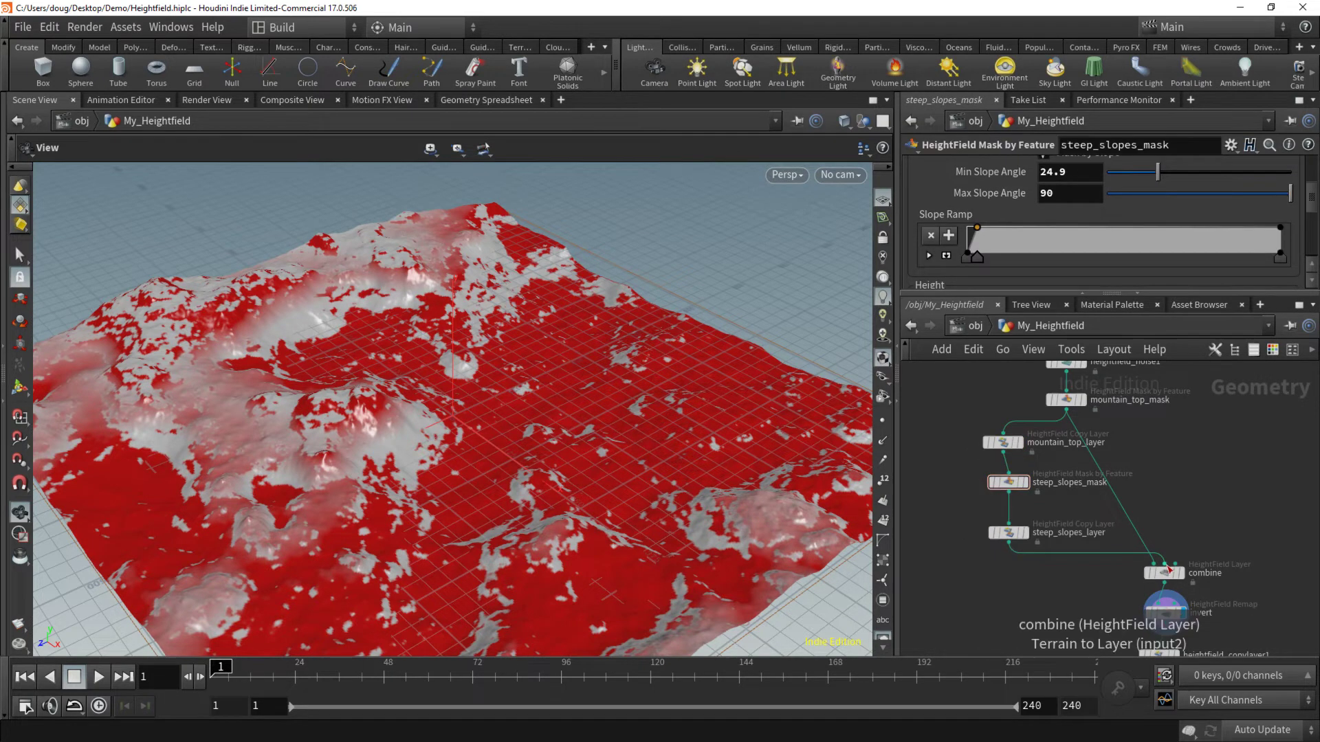
- Connect steep_slopes_layer to combine's Base Terrain input and mountain_top_mask to its Terrain to Layer input
middle_click(1163, 572)
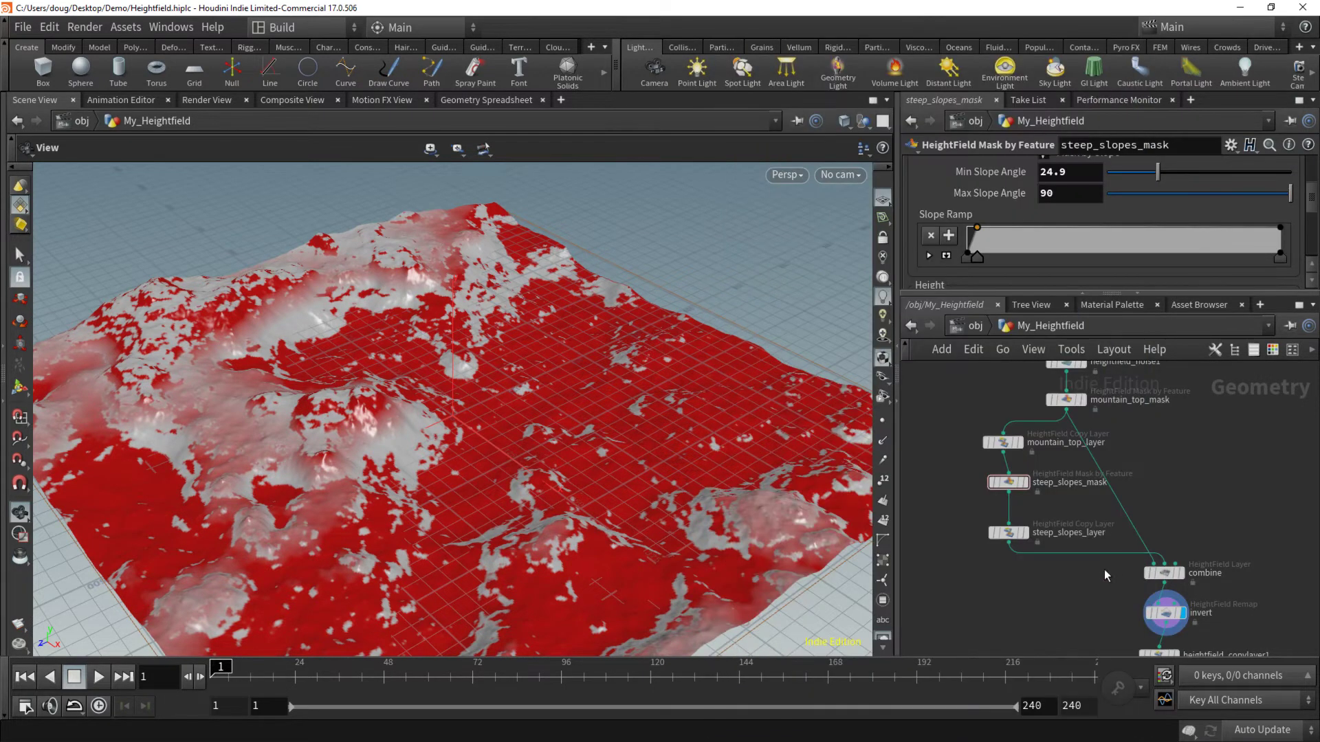
drag(1008, 543, 1153, 563)
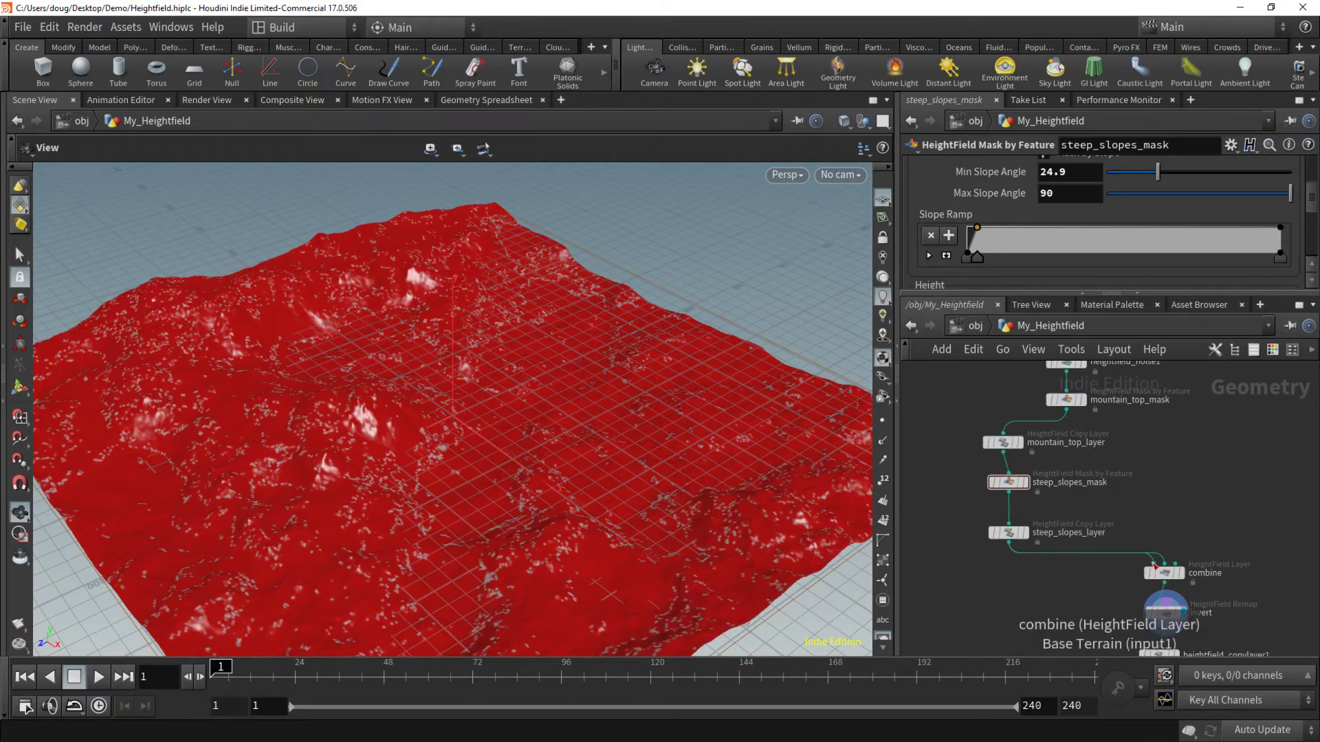
drag(1066, 410, 1164, 562)
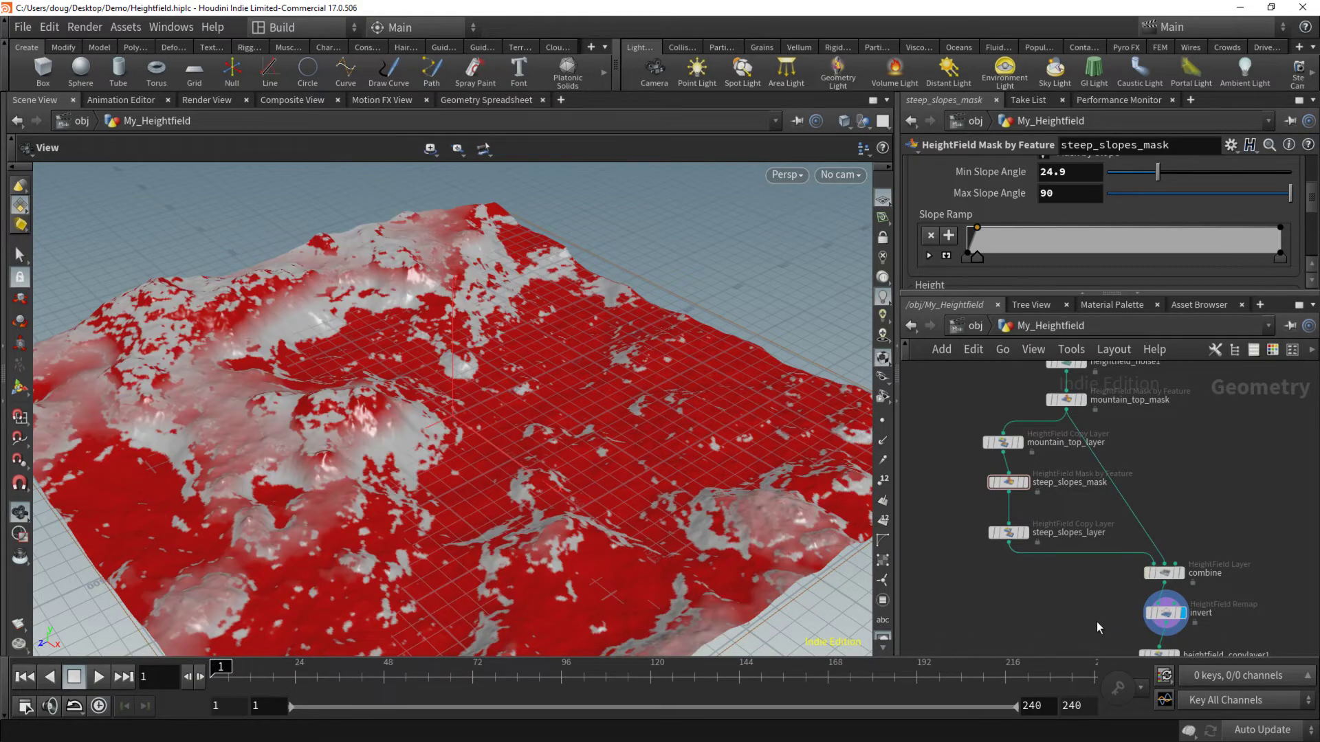
- Check the layer list in heightfield_copylayer1's node info with steep_slopes_layer feeding the base terrain
middle_drag(1124, 640, 1109, 487)
click(1138, 500)
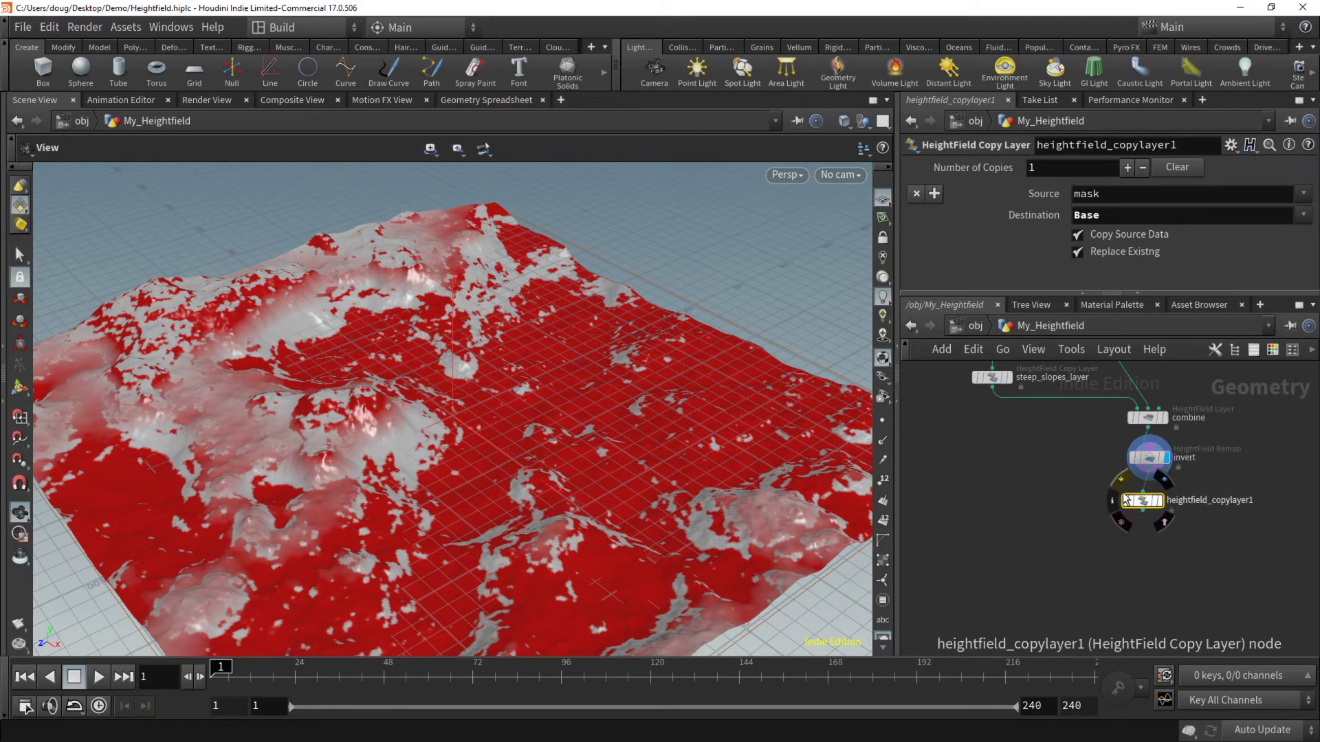
click(1112, 500)
scroll(782, 461, down, 2)
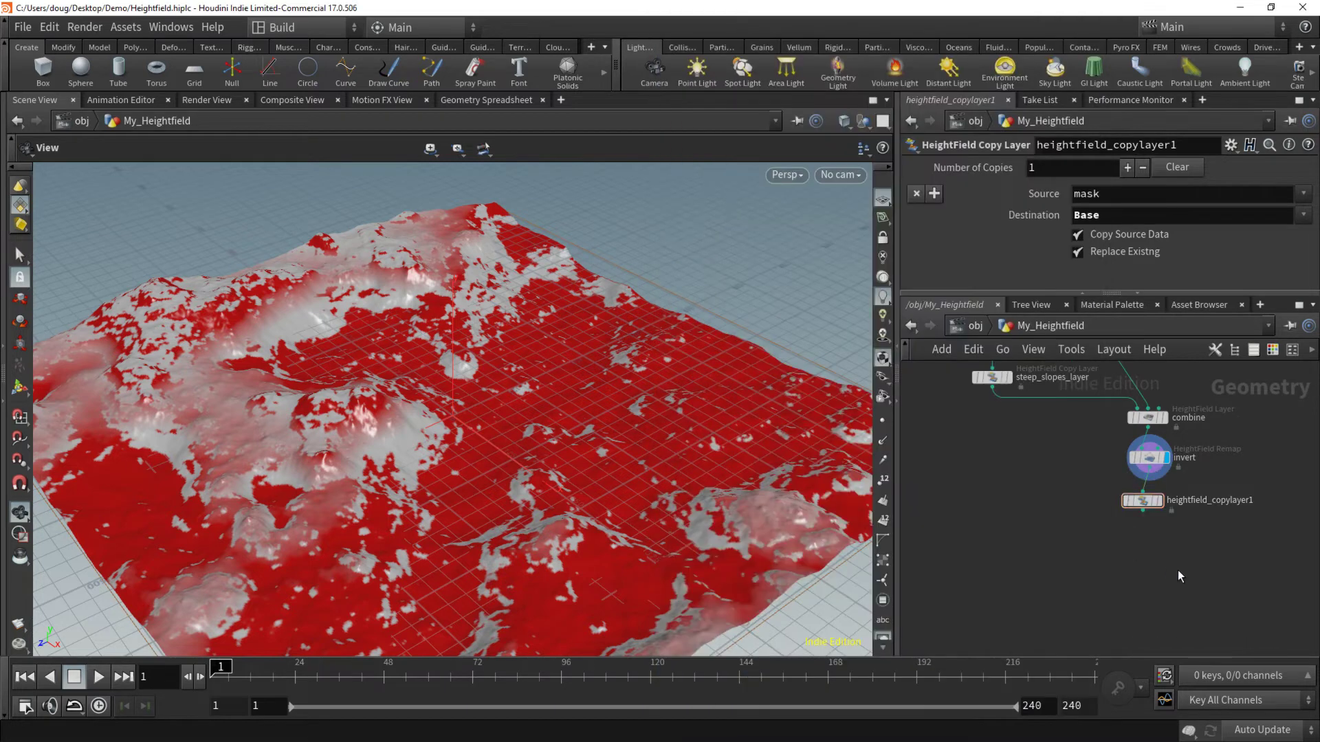
- Display heightfield_copylayer1 and save the scene file
click(1160, 500)
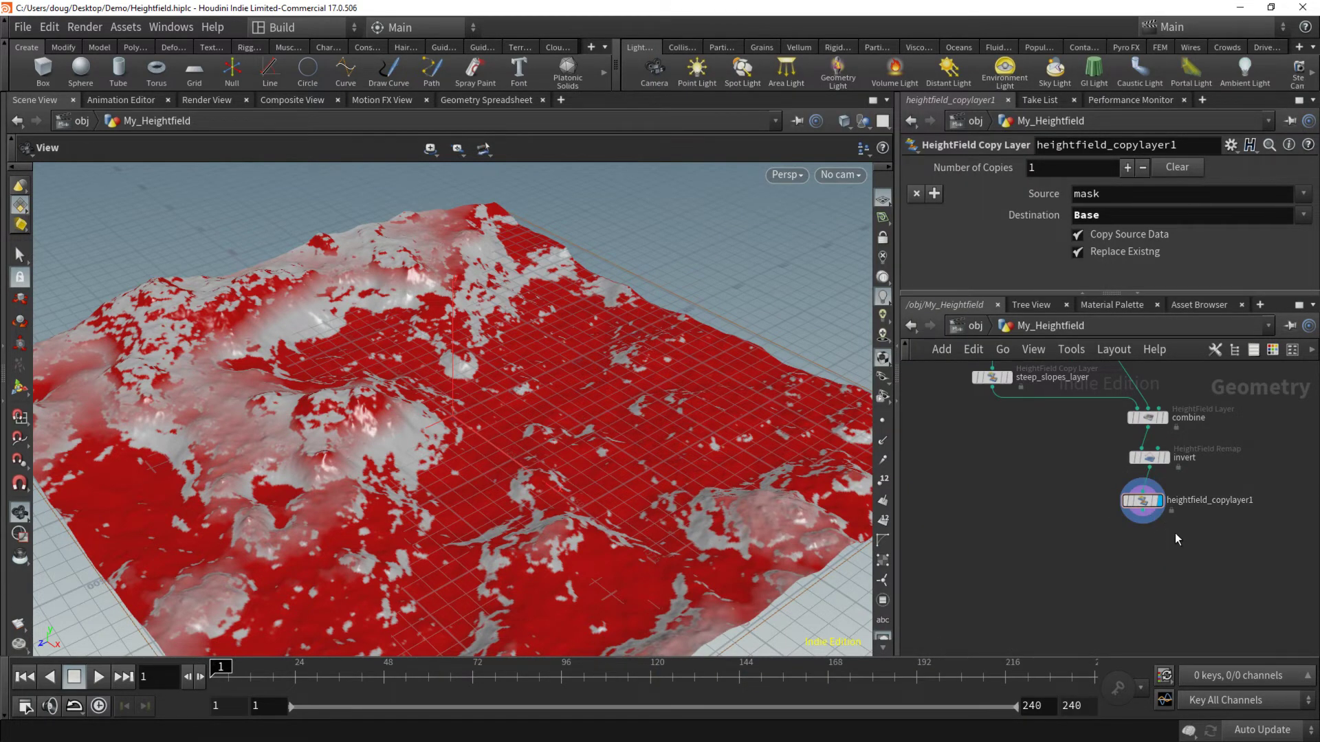
middle_drag(1177, 538, 1121, 589)
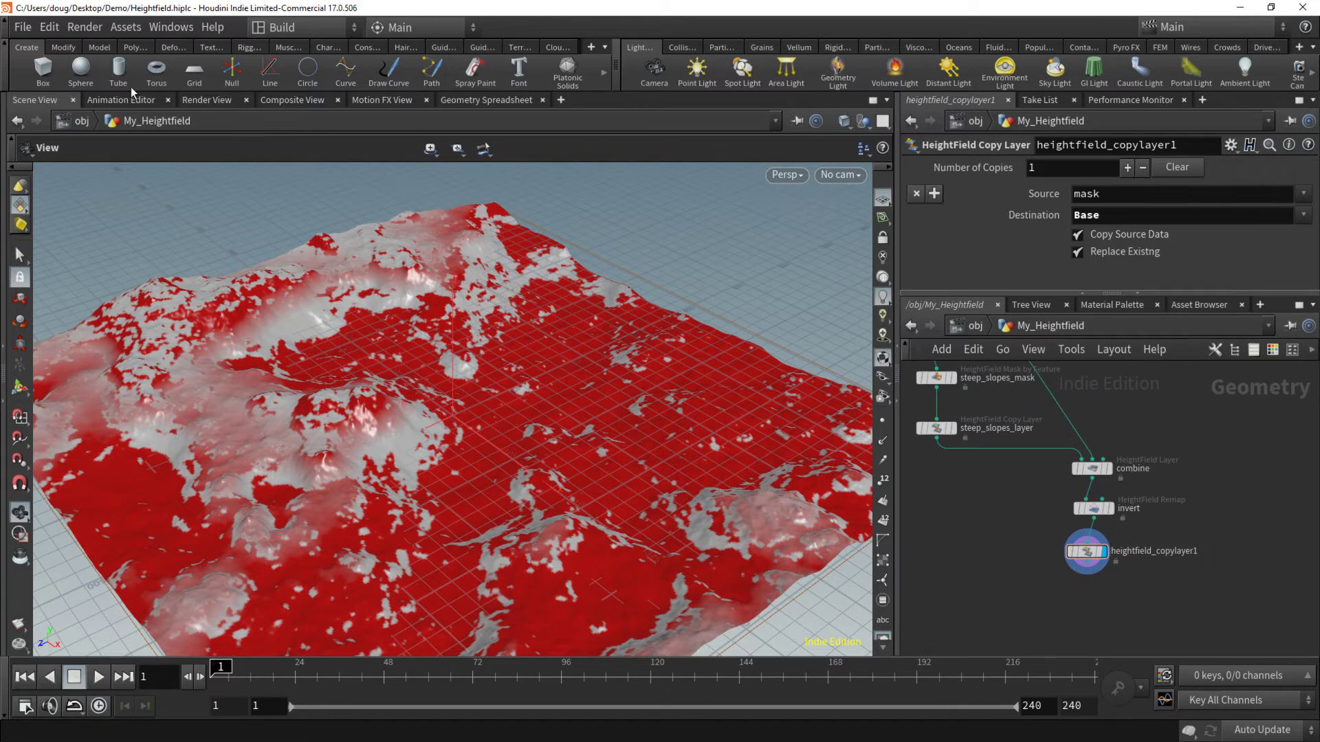
click(23, 27)
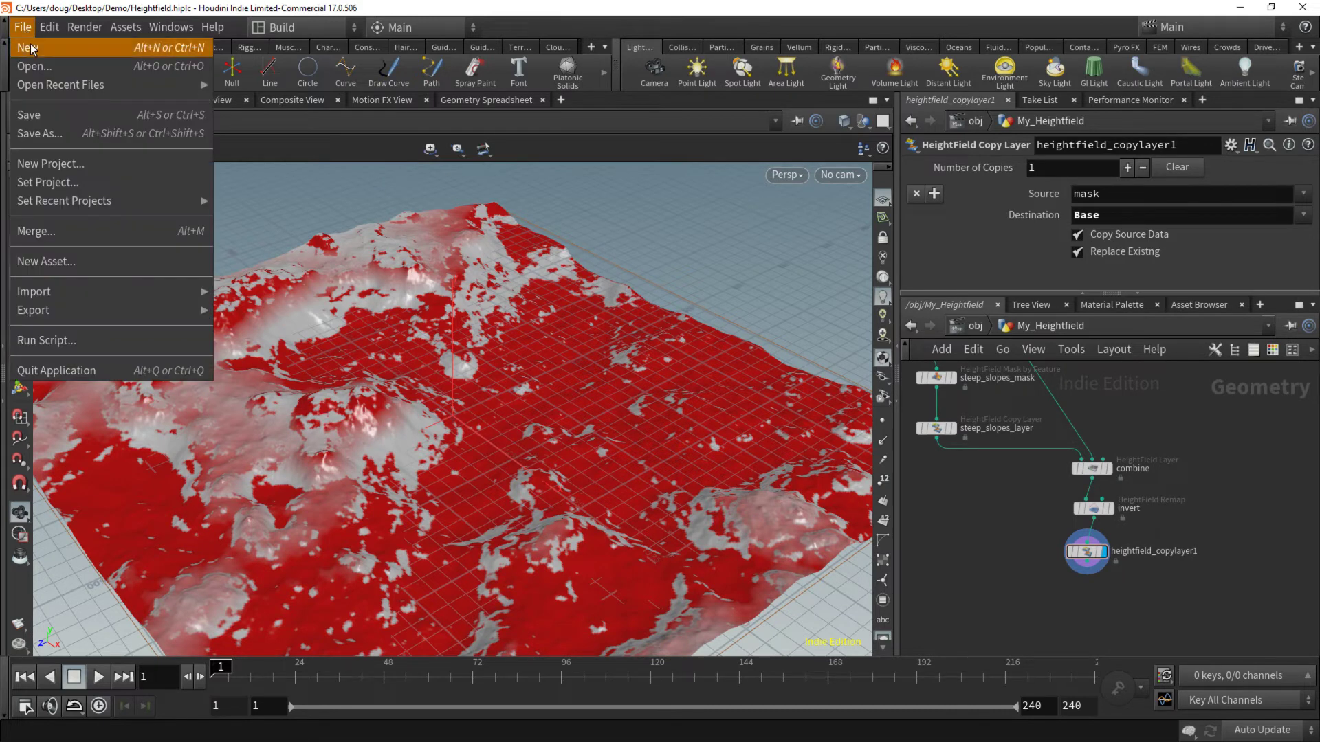
click(48, 114)
- Rename heightfield_copylayer1 as base_layer
double_click(1151, 551)
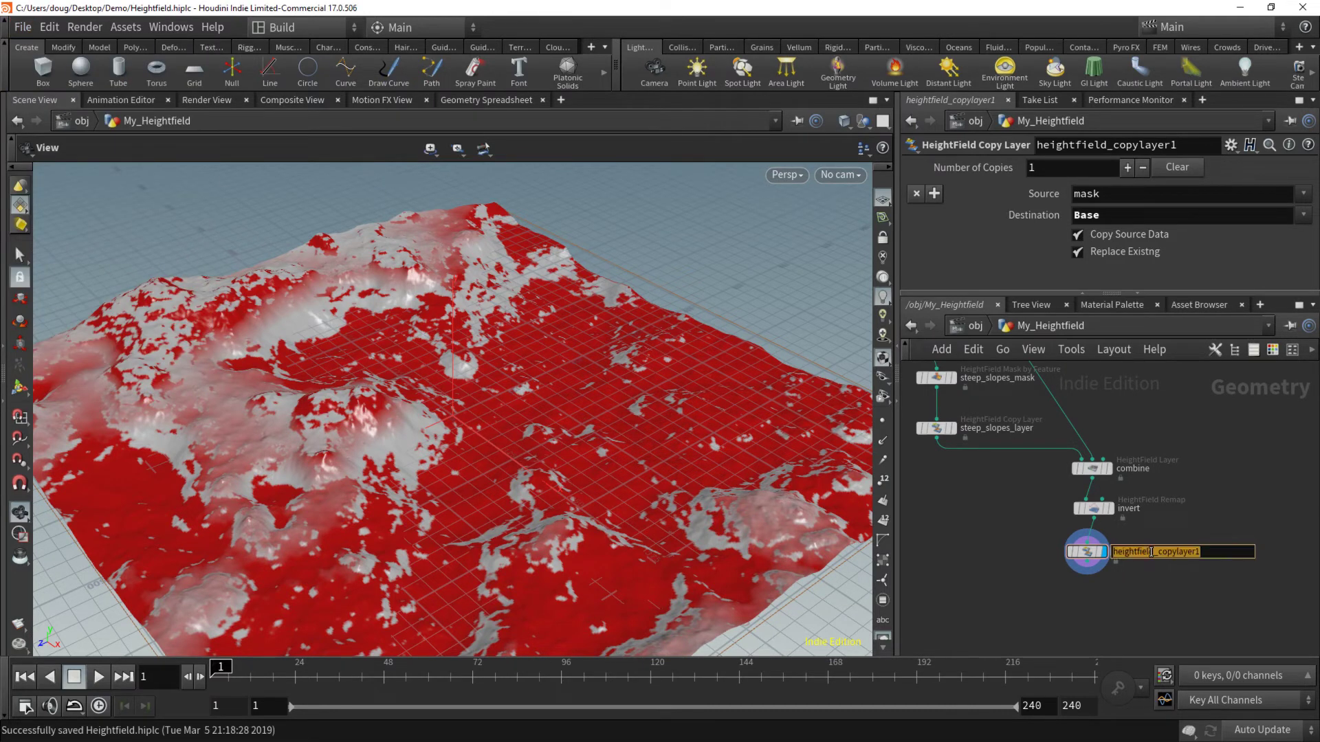
text(base_layer)
key(Return)
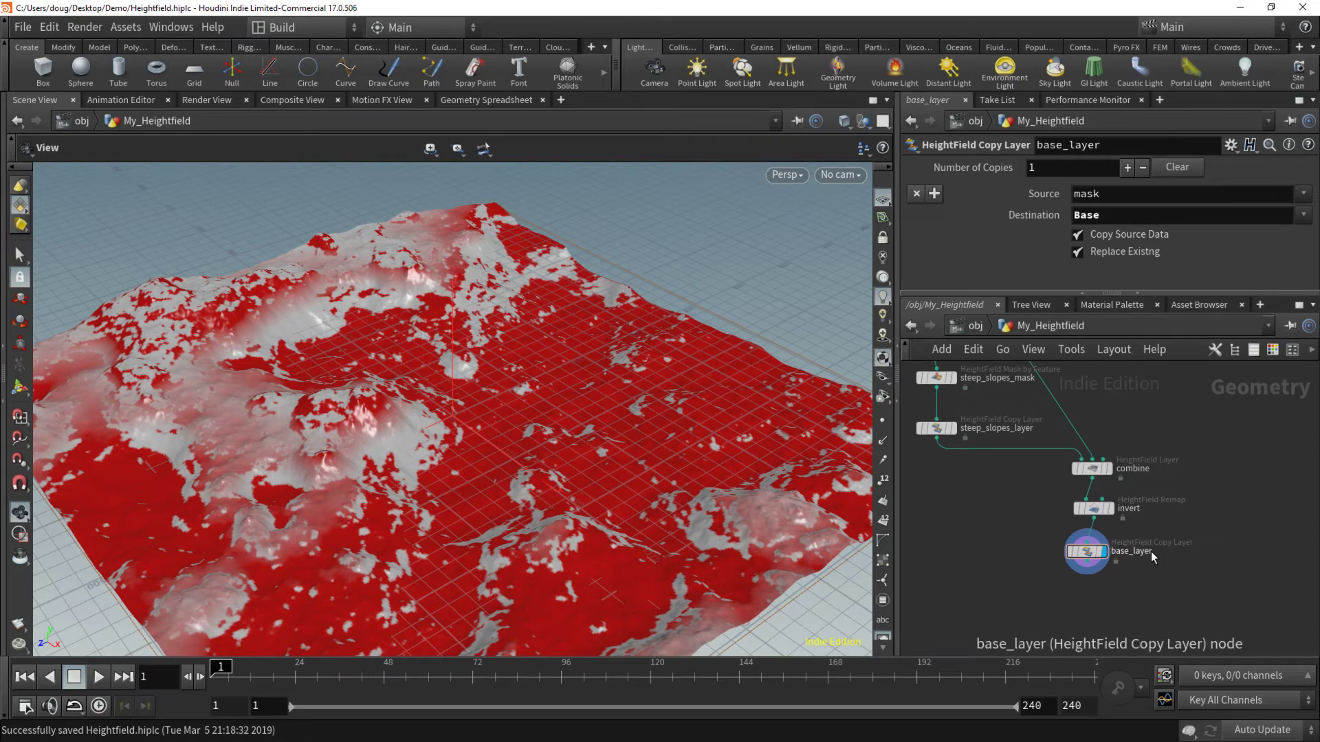
- Save the My Heightfield digital asset, then switch to Unreal Editor and reload the doug_my_heightfield asset there
click(126, 27)
mouse_move(146, 97)
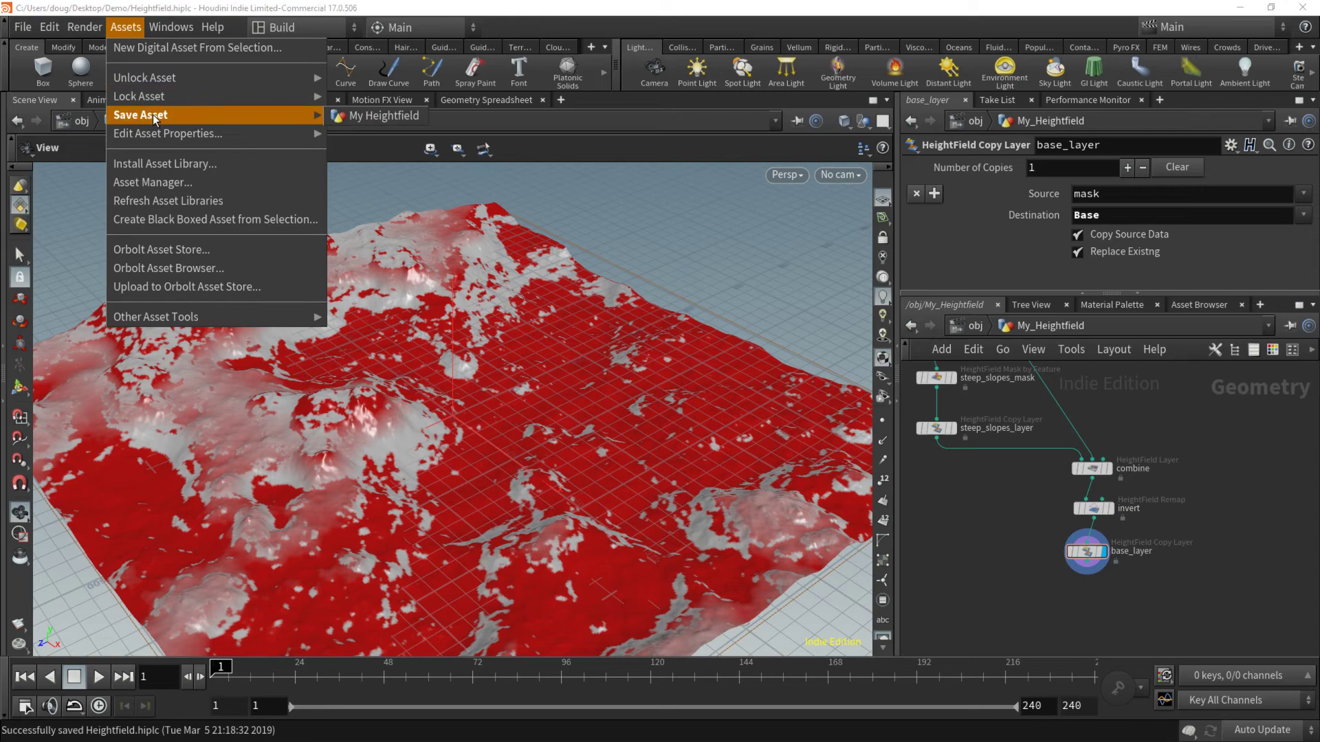
click(370, 118)
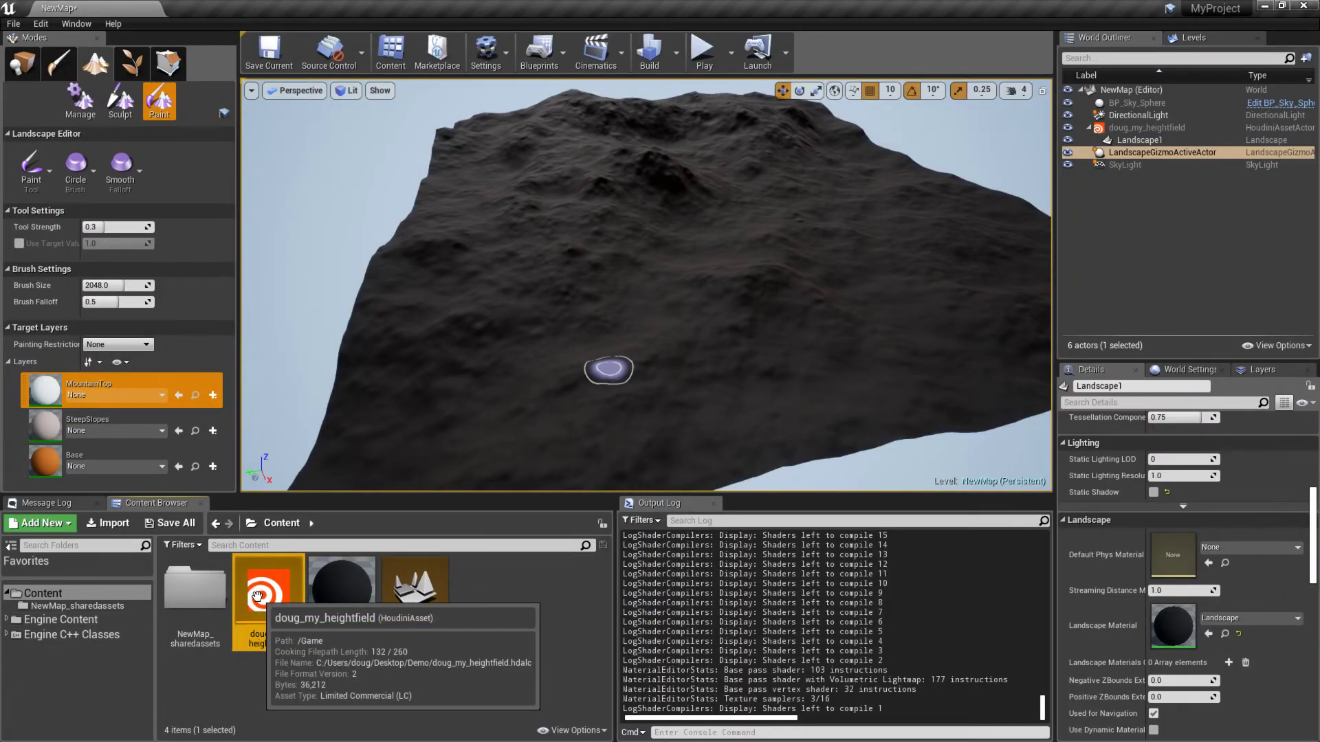
right_click(258, 595)
click(340, 220)
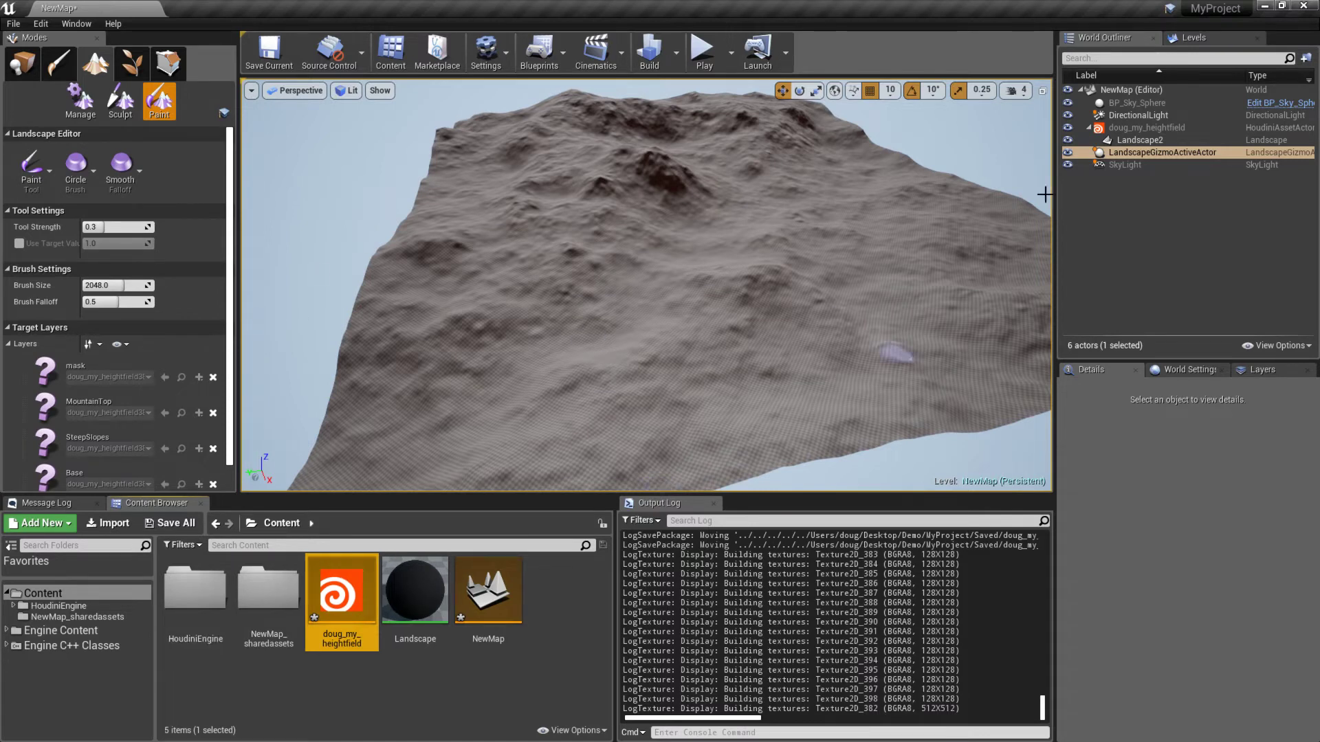
scroll(182, 297, down, 1)
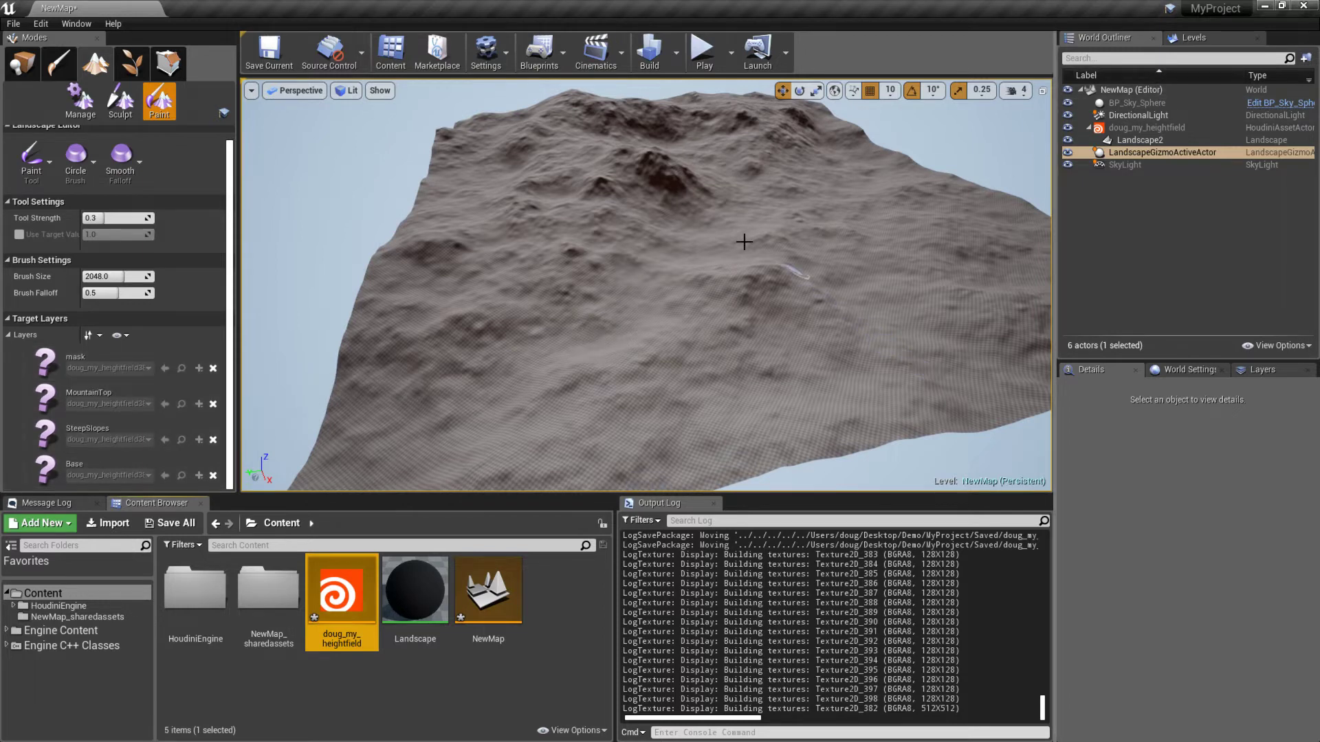
- Assign the Landscape material as the Landscape Material of the rebuilt Landscape2 actor
click(1138, 141)
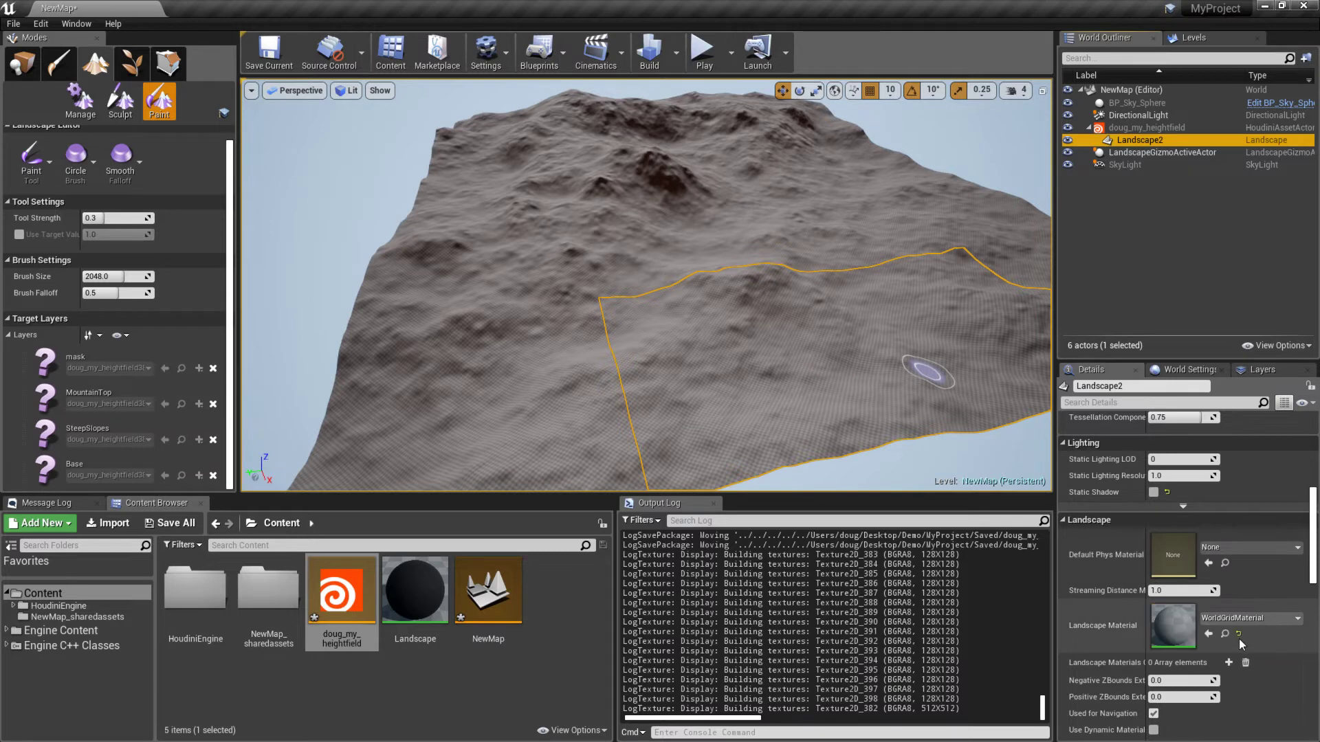
click(1255, 617)
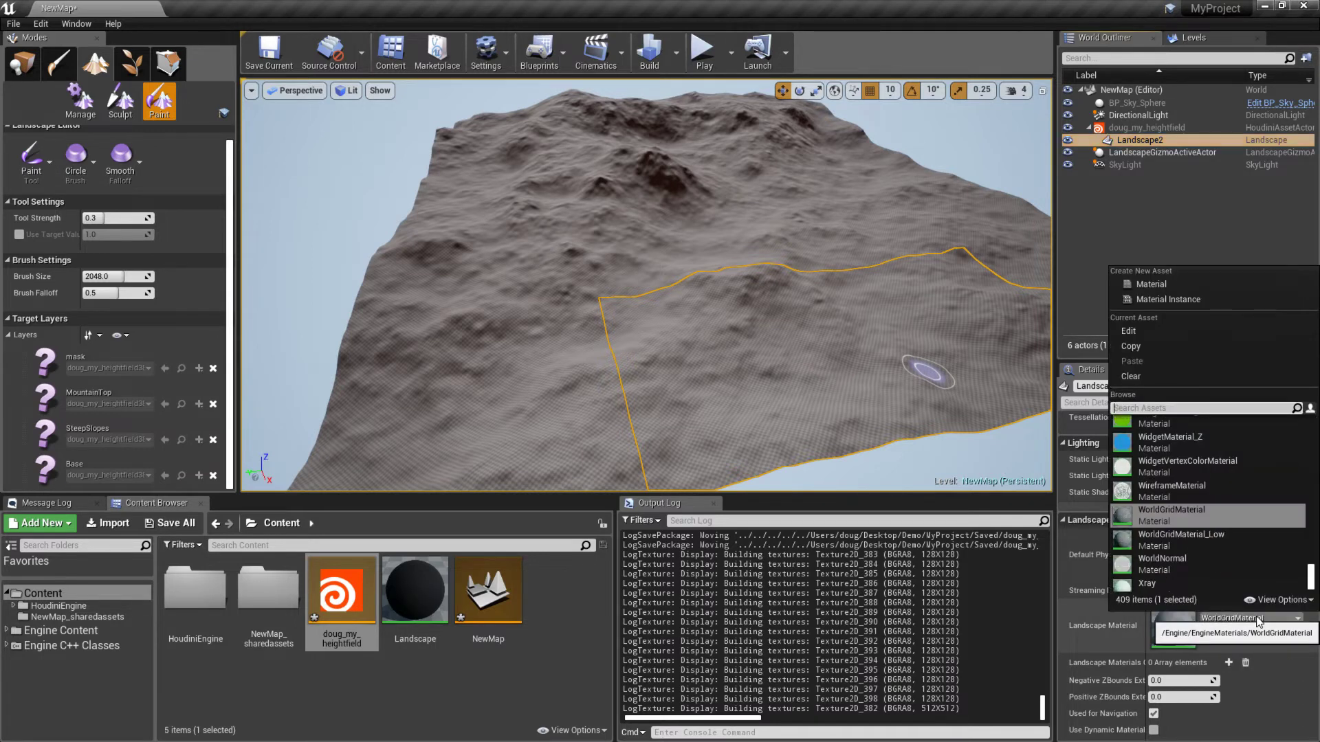
click(474, 724)
drag(414, 608, 1192, 620)
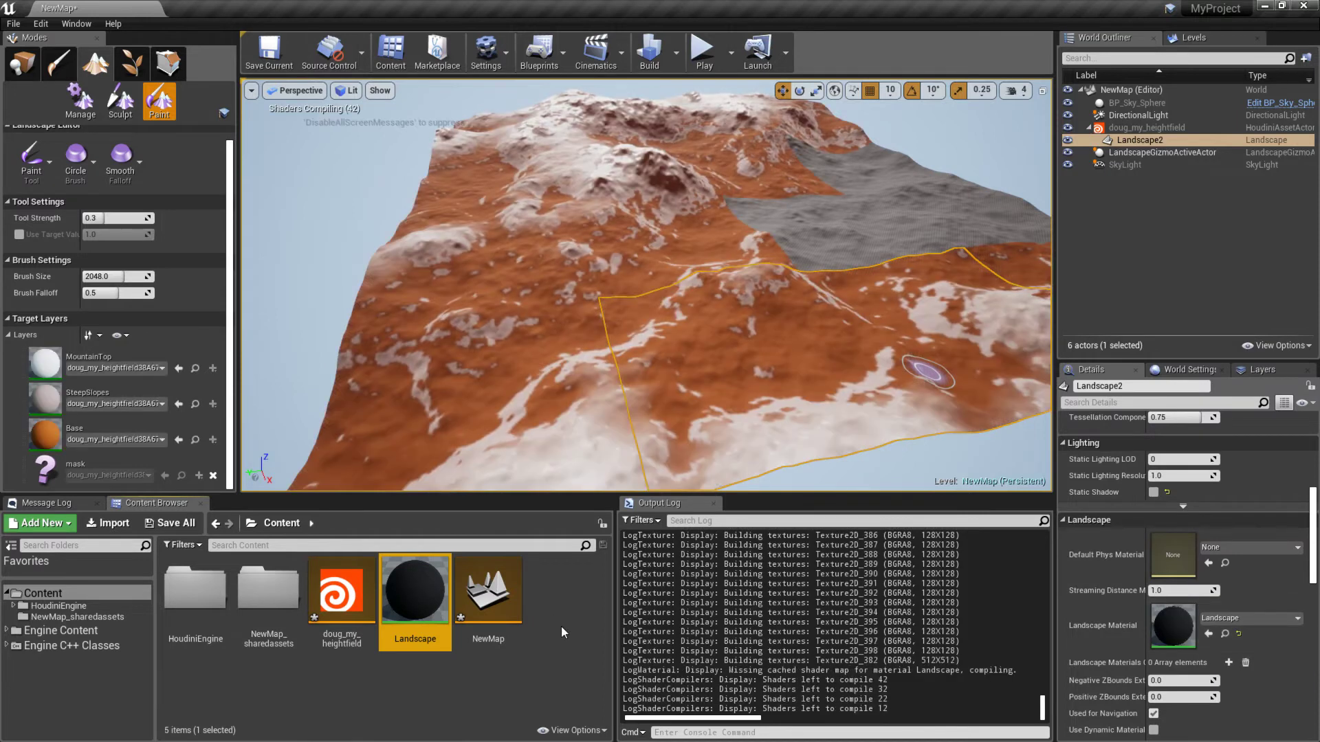
mouse_move(666, 363)
right_down()
mouse_move(677, 346)
mouse_move(662, 363)
right_up()
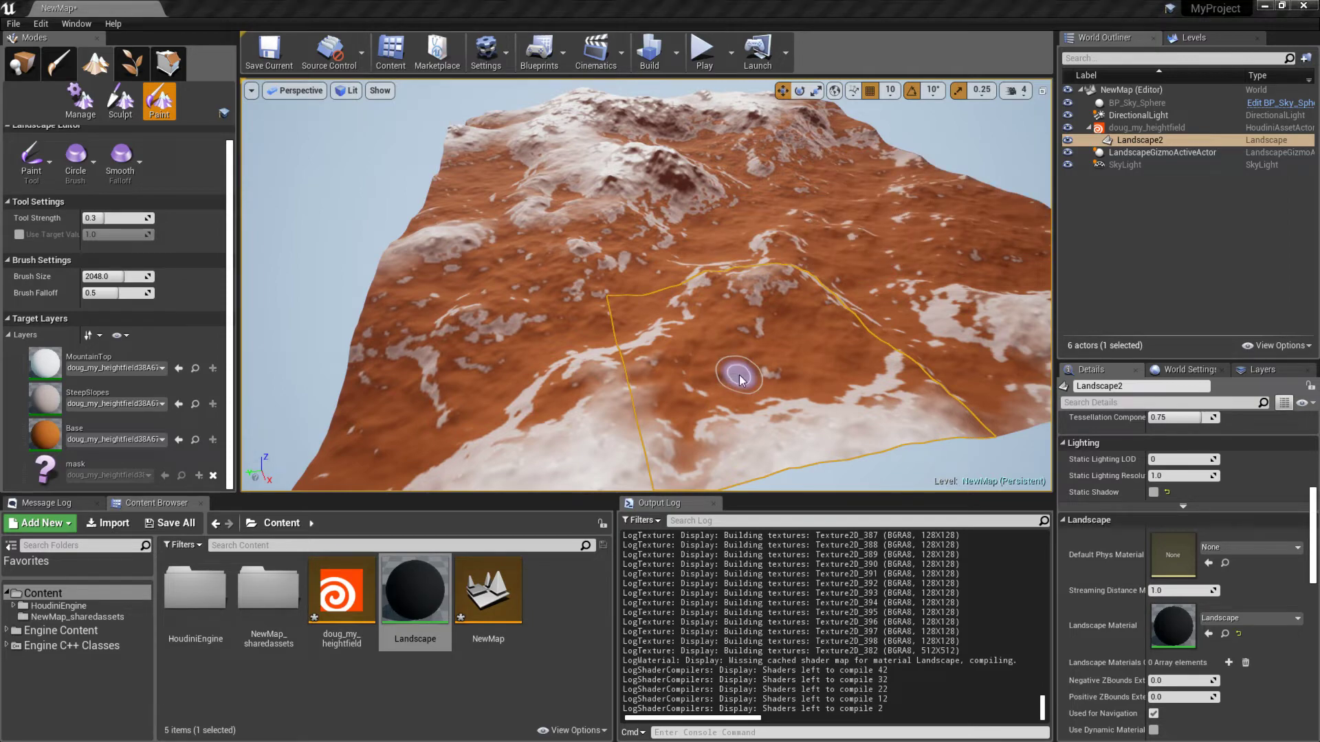
- Switch back to Houdini, add an Attribute Create node after base_layer and display it
key(alt+Tab)
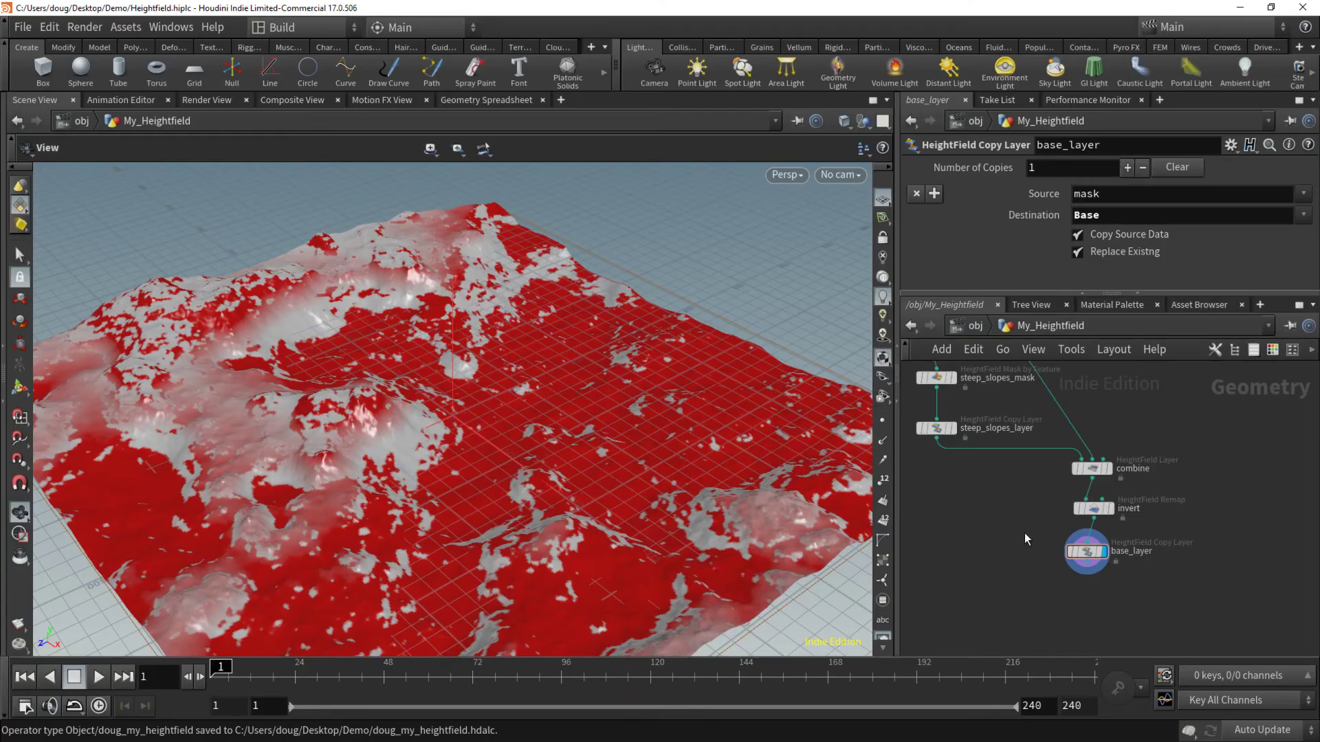
middle_drag(1127, 596, 1033, 483)
drag(1012, 467, 1007, 510)
text(create at)
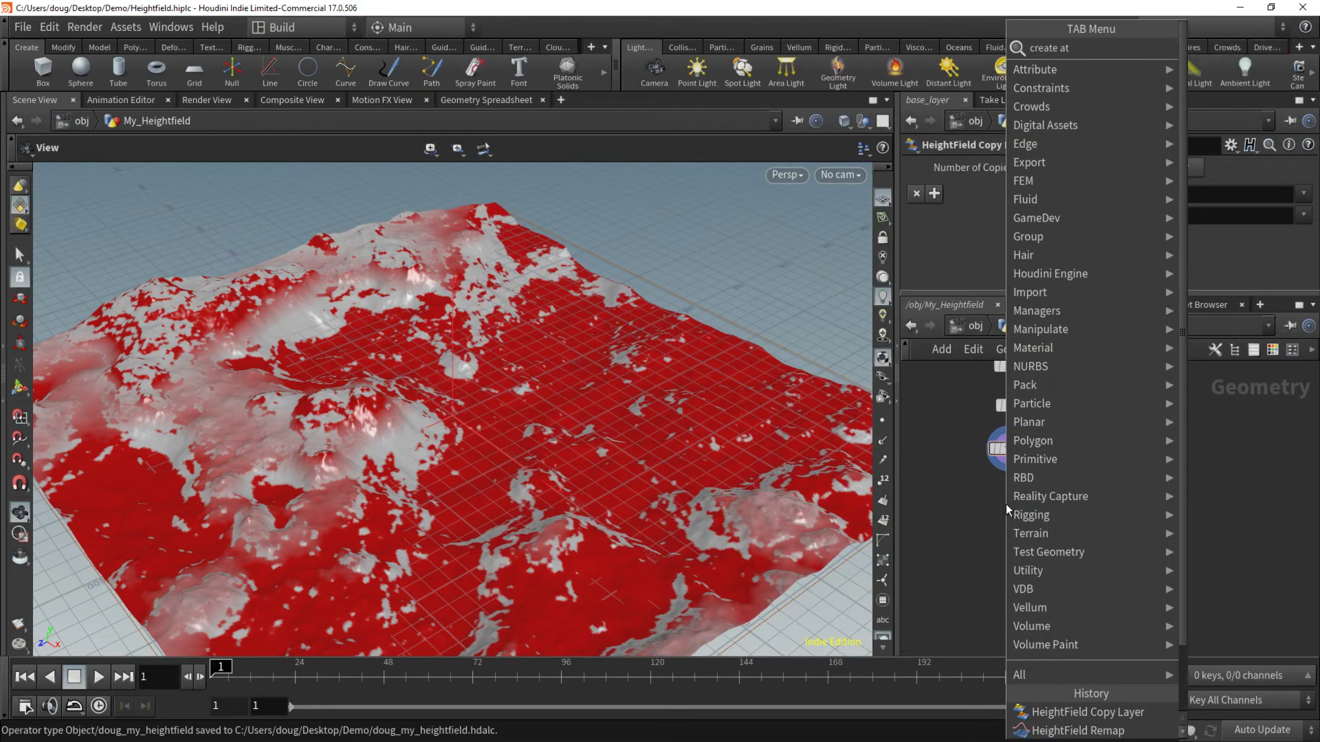
key(Return)
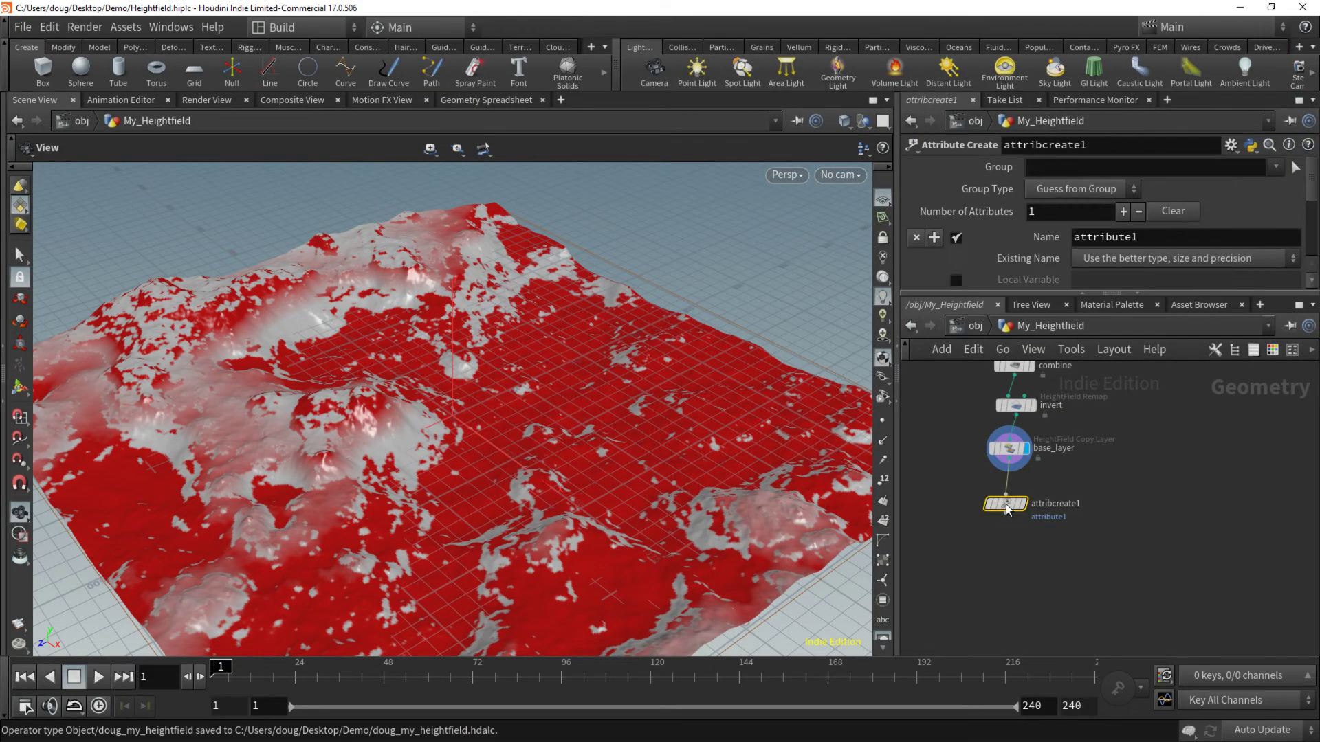
click(1024, 504)
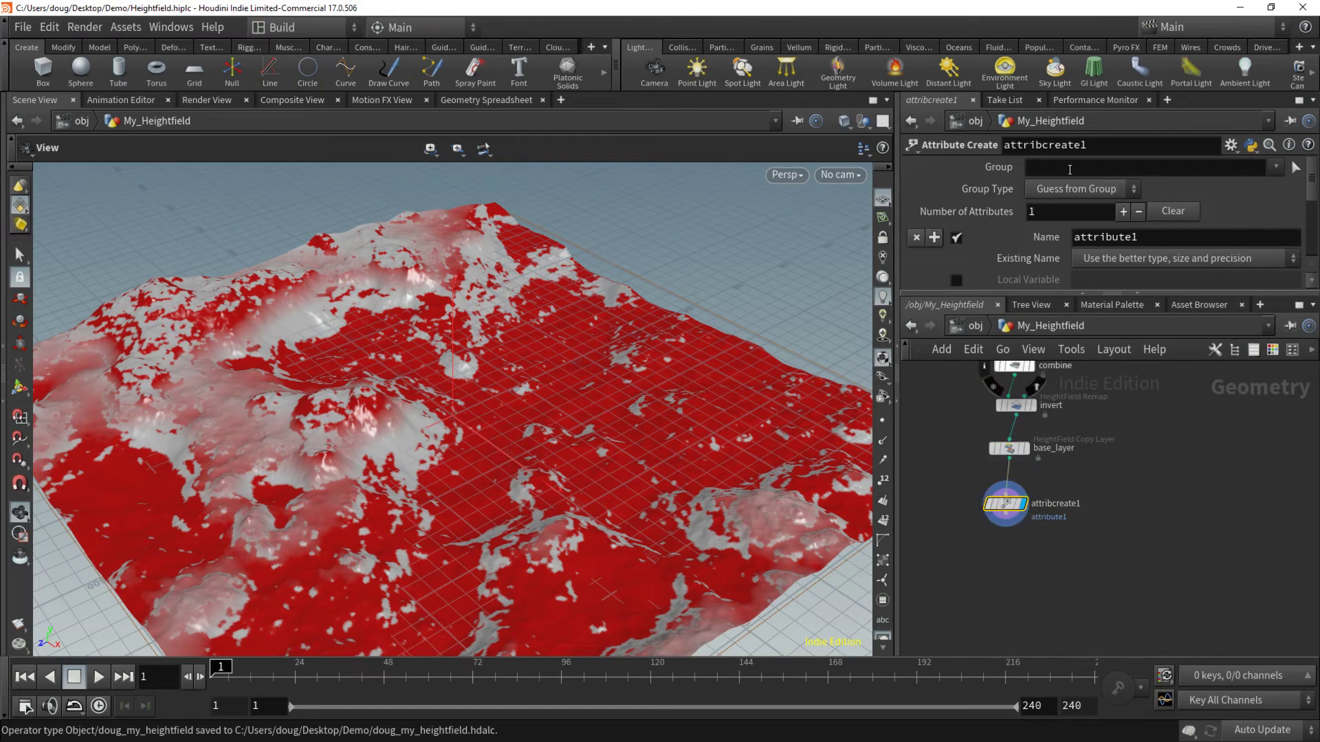
- Name the attribute made by attribcreate1 unreal_material
double_click(1128, 237)
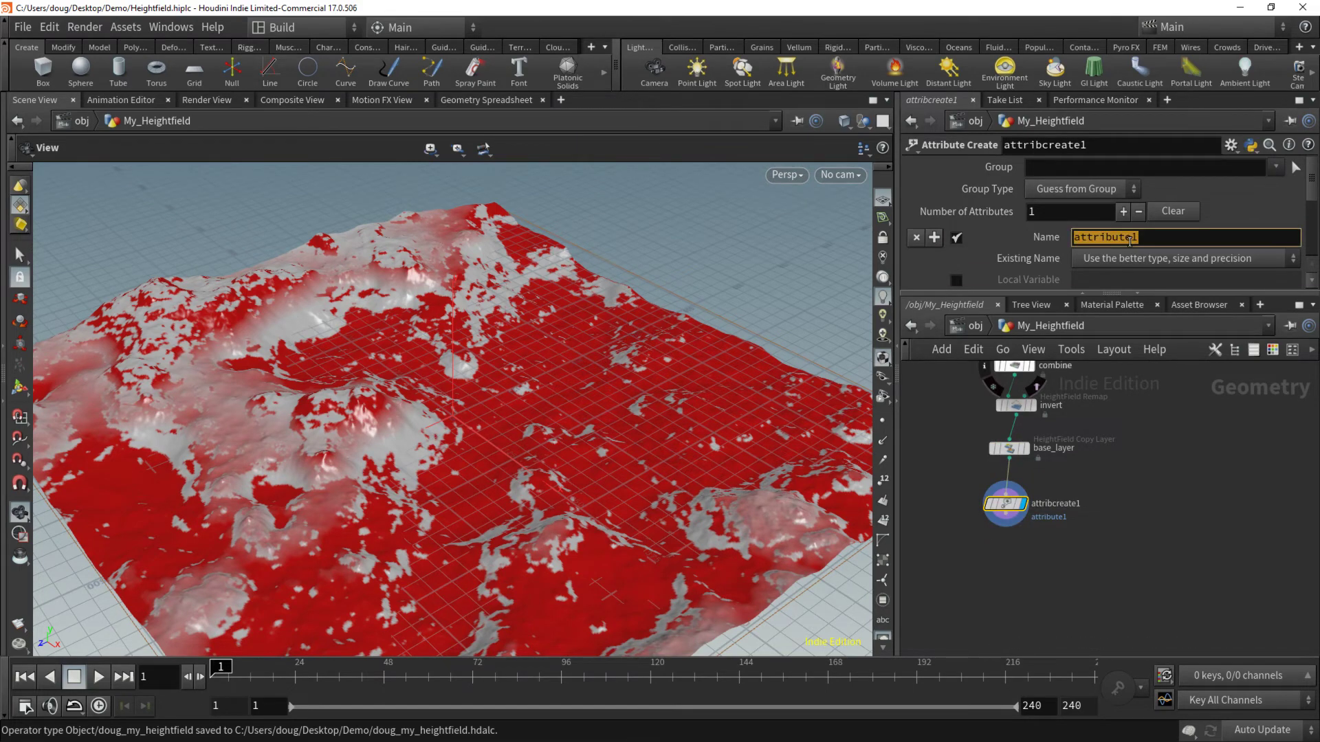
text(unreal_materia)
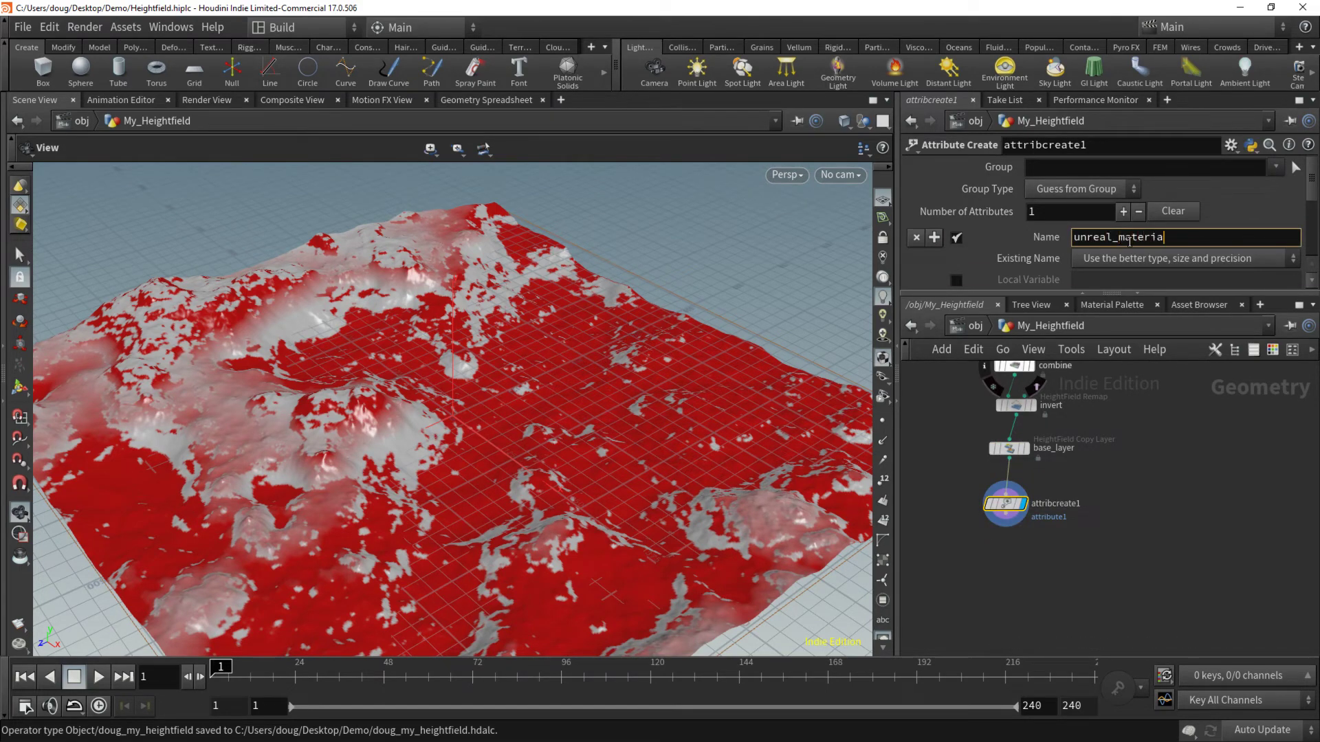
text(l)
key(Return)
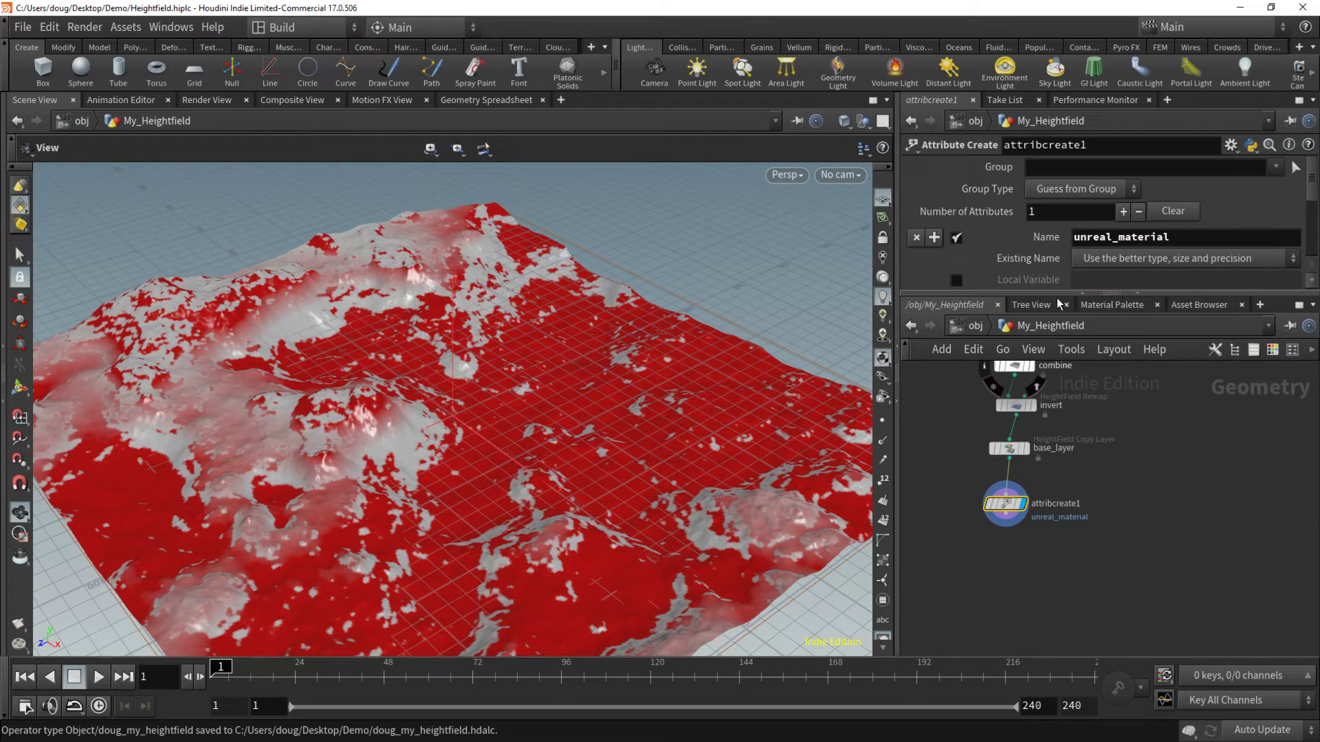
- Enlarge Houdini's parameter area, then switch to Unreal Editor and copy the reference of the Landscape material
drag(1061, 294, 1044, 397)
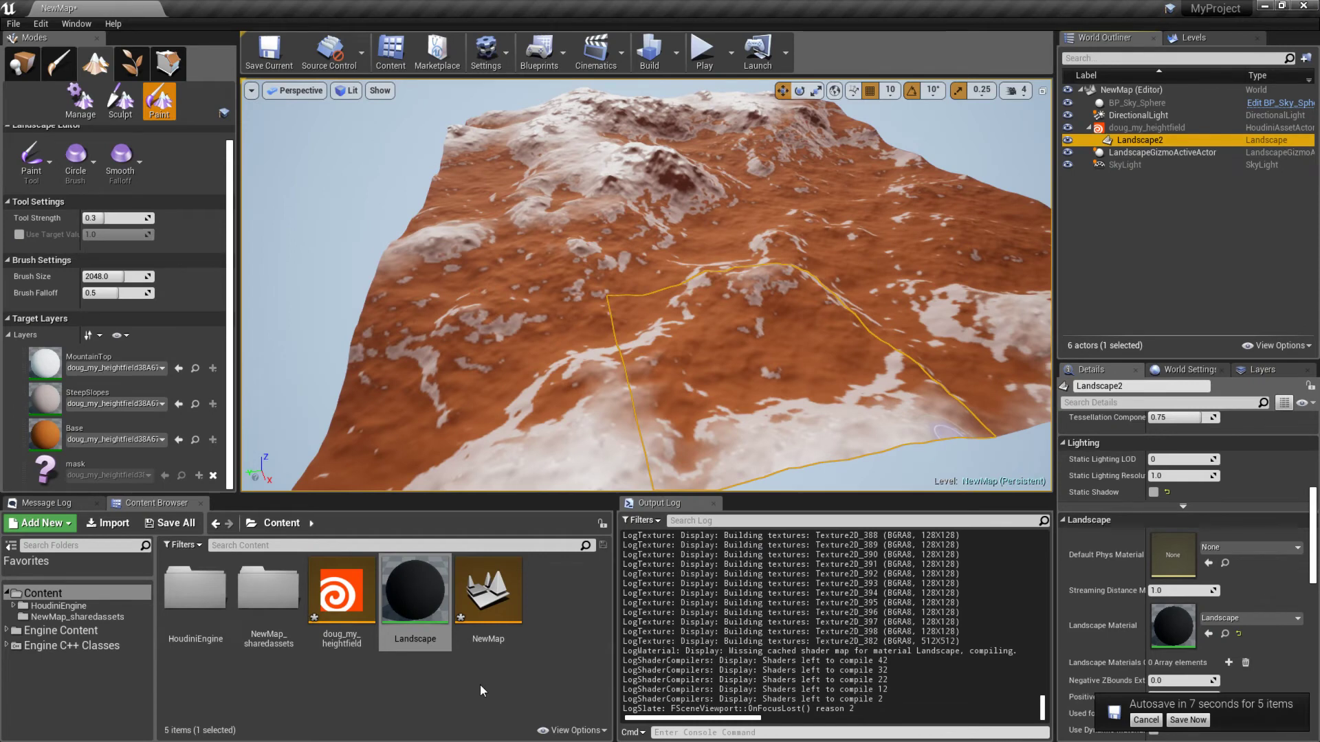
right_click(423, 599)
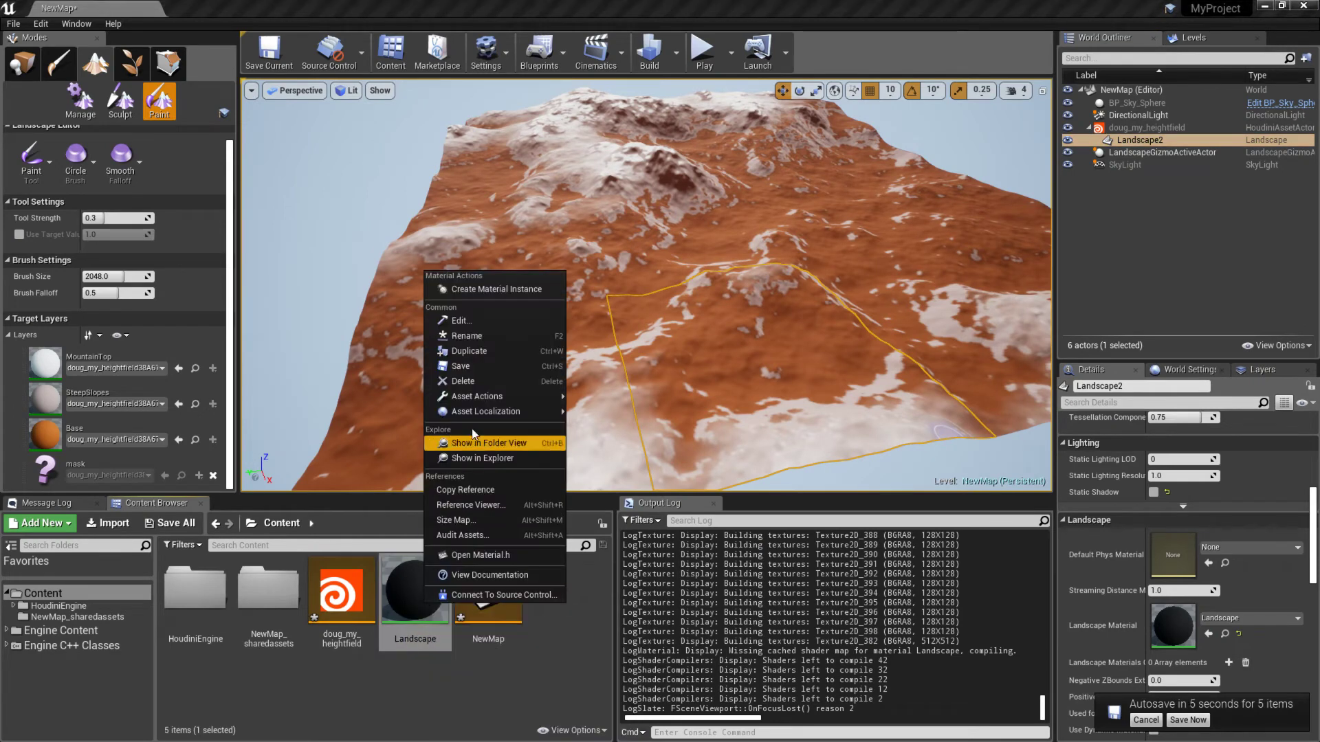
click(489, 492)
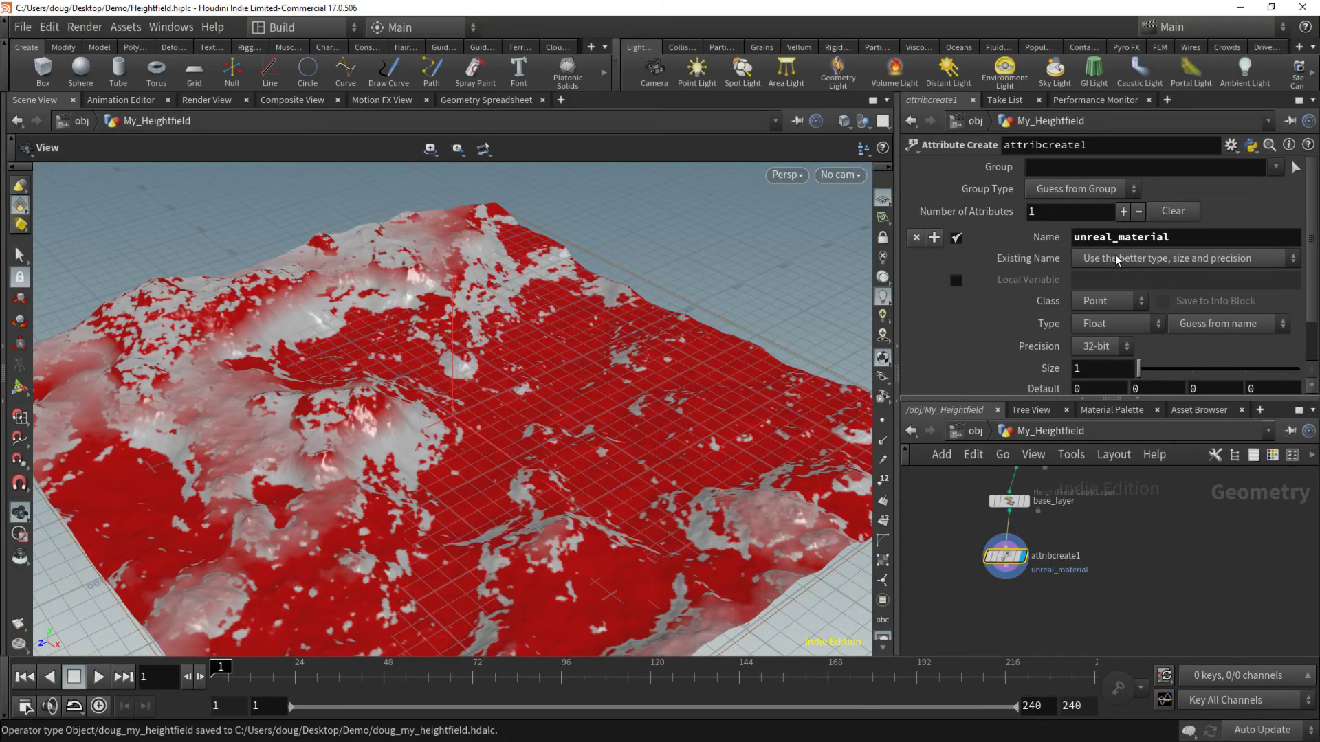
- In Houdini, set the unreal_material attribute's type to String and paste the copied material reference as its value
click(1110, 326)
click(1103, 398)
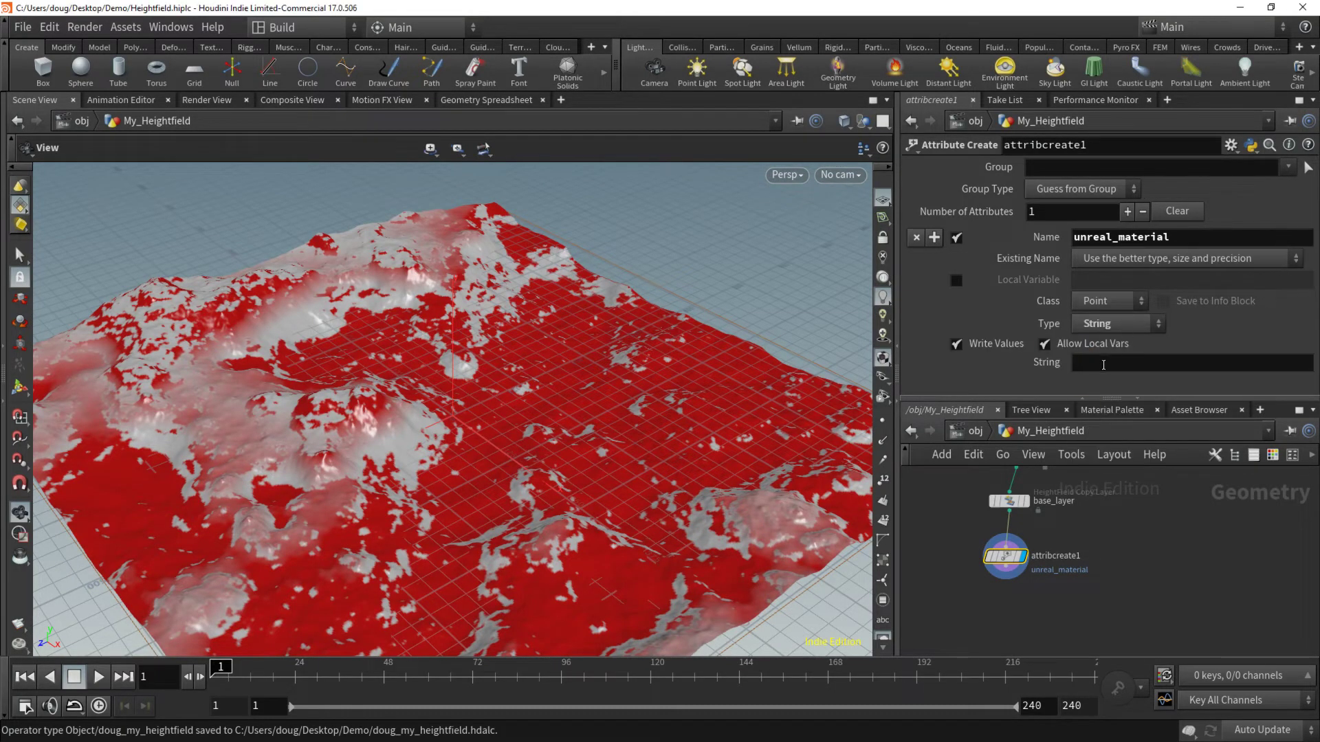
click(1103, 364)
key(ctrl+v)
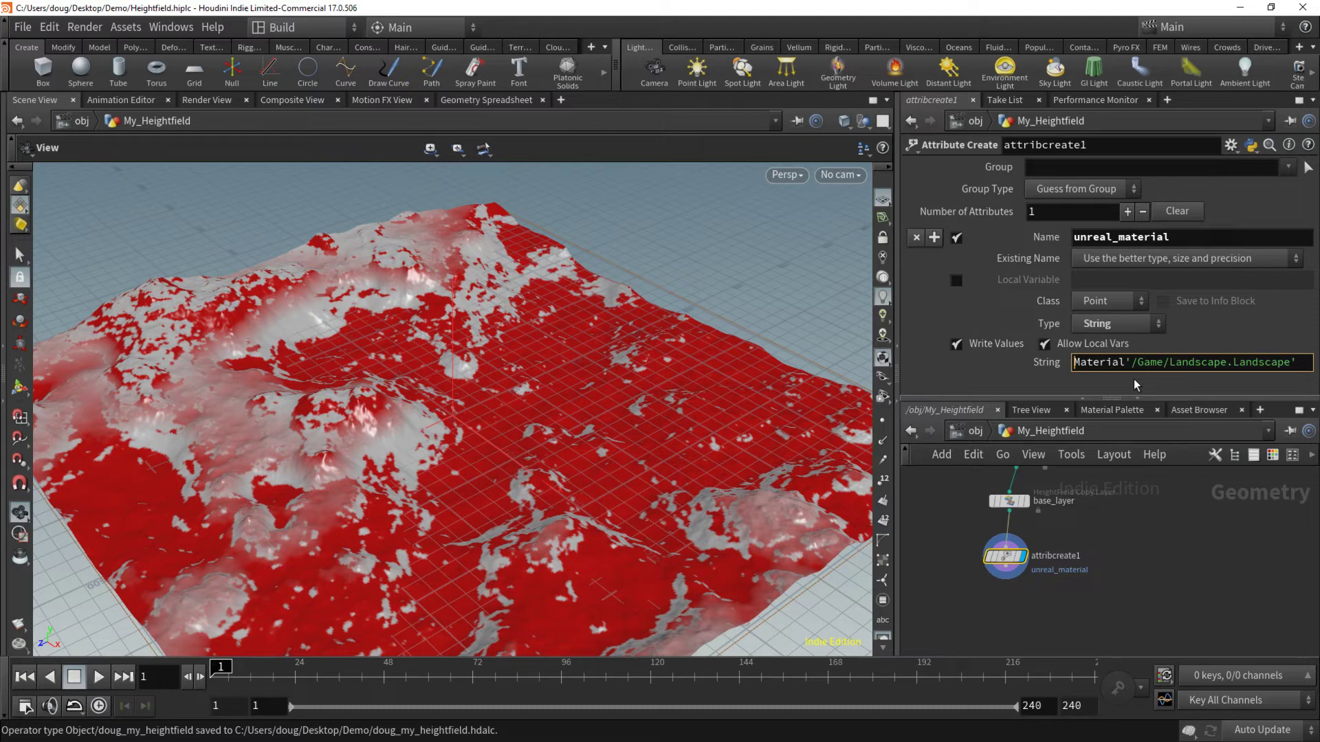
- Trim the attribute's string to /Game/Landscape and set its class to Primitive
key(Delete)
key(Delete)
key(Delete)
key(Delete)
key(Delete)
key(Delete)
key(Delete)
key(Delete)
key(Delete)
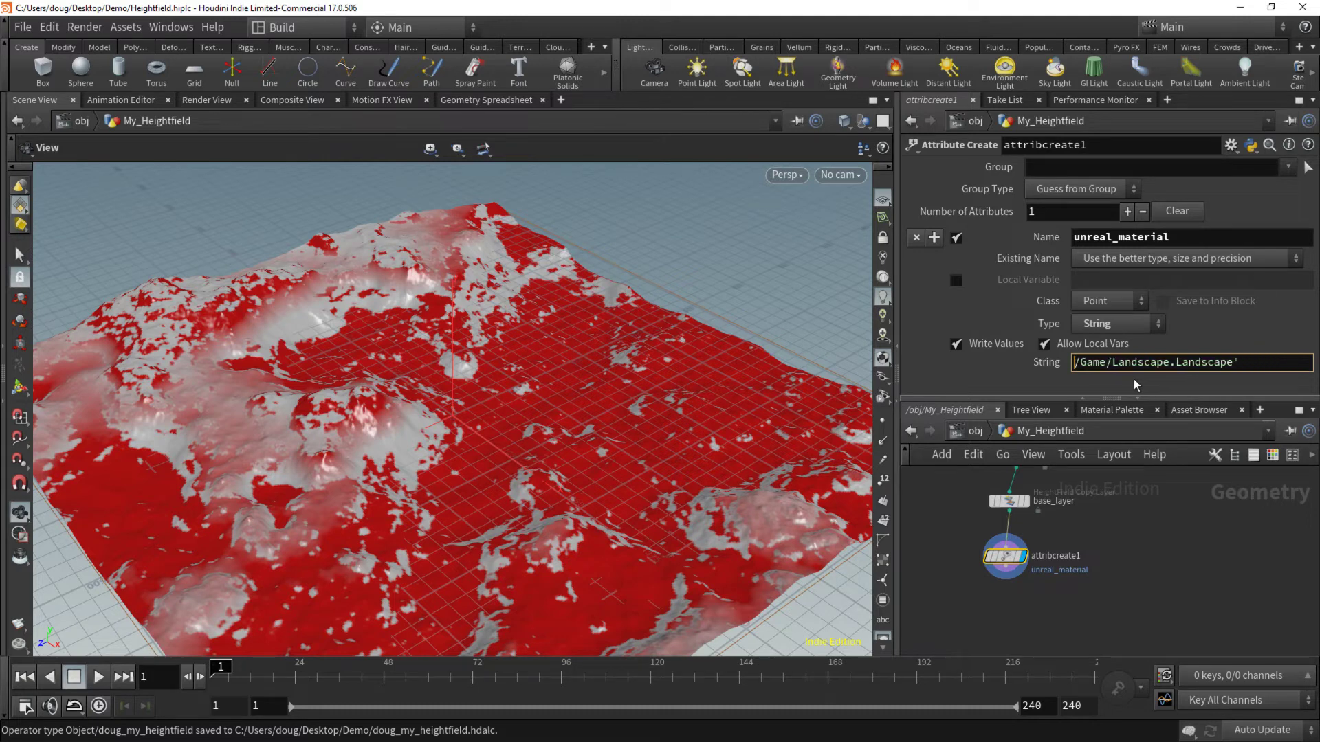
key(BackSpace)
key(BackSpace)
key(BackSpace)
key(BackSpace)
key(BackSpace)
key(BackSpace)
key(BackSpace)
key(BackSpace)
key(BackSpace)
click(1100, 306)
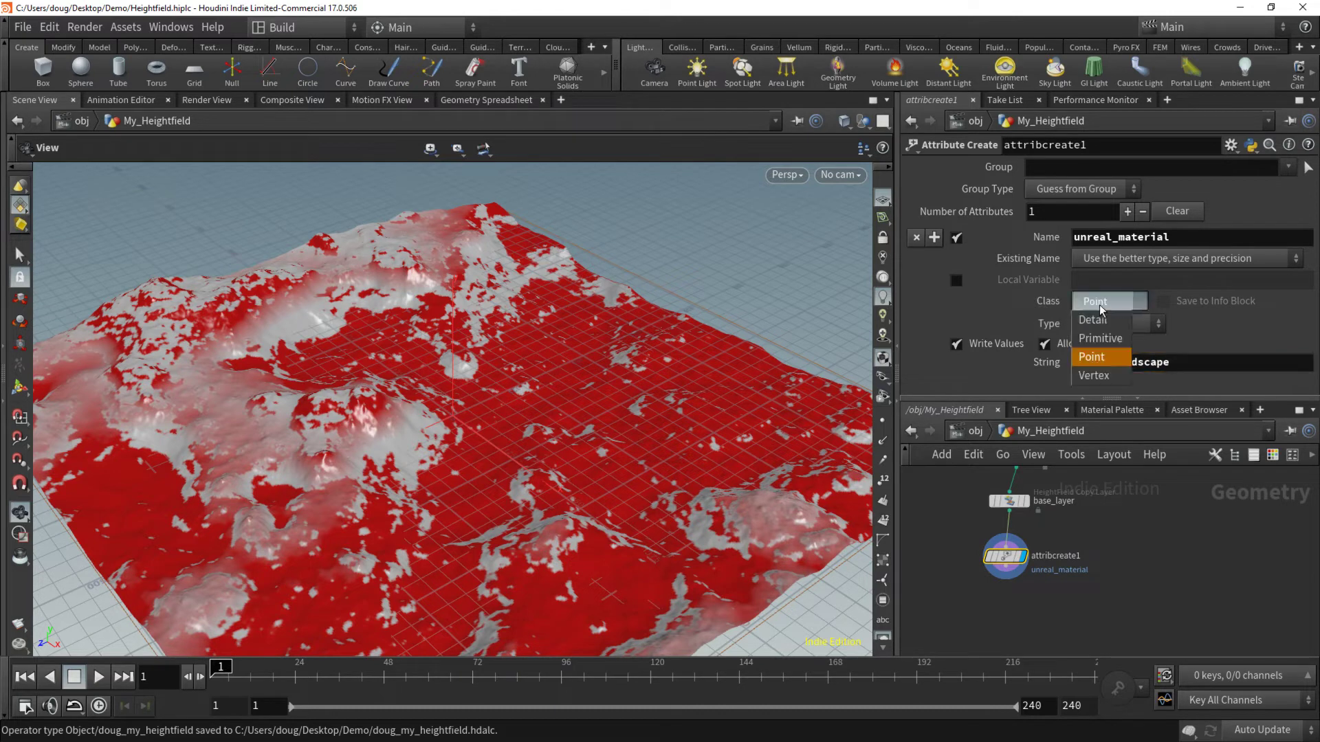
click(1100, 338)
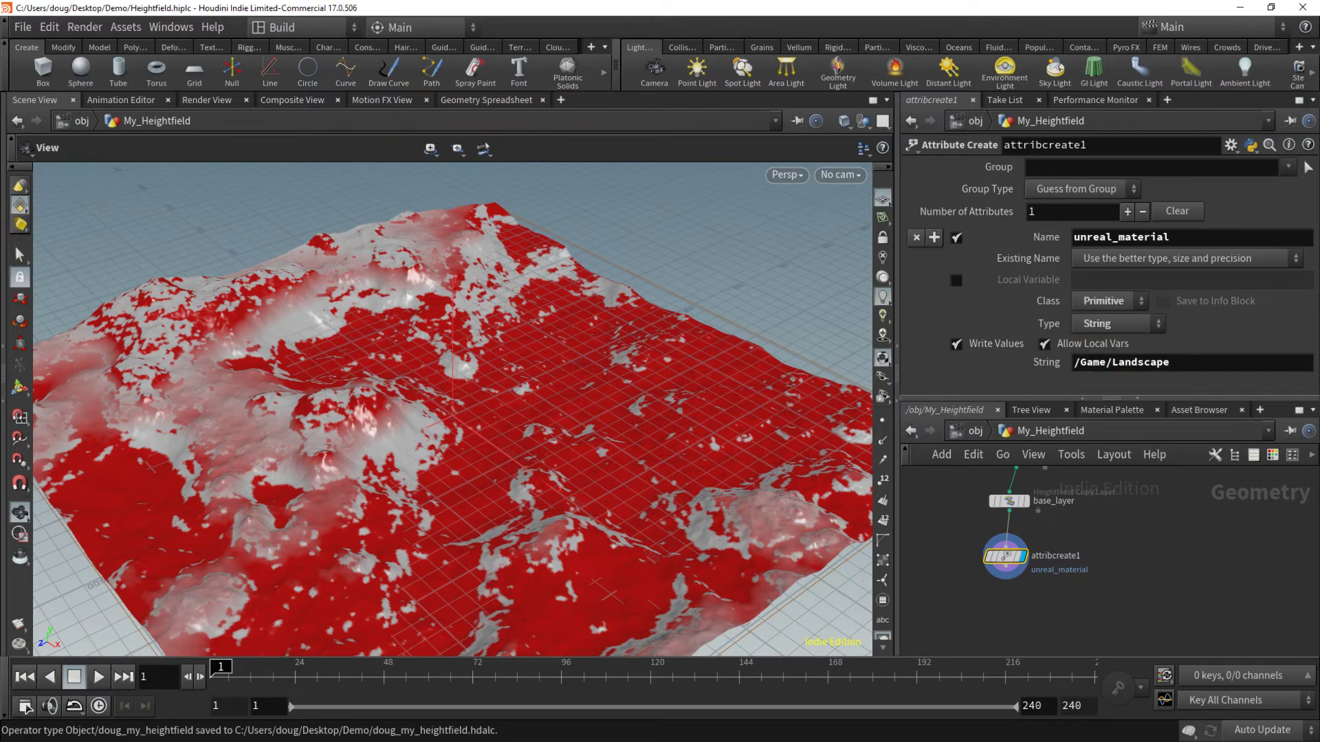
- Switch to the web browser and look through the Houdini Engine for Unreal documentation, including its Parameters page
key(alt+Tab)
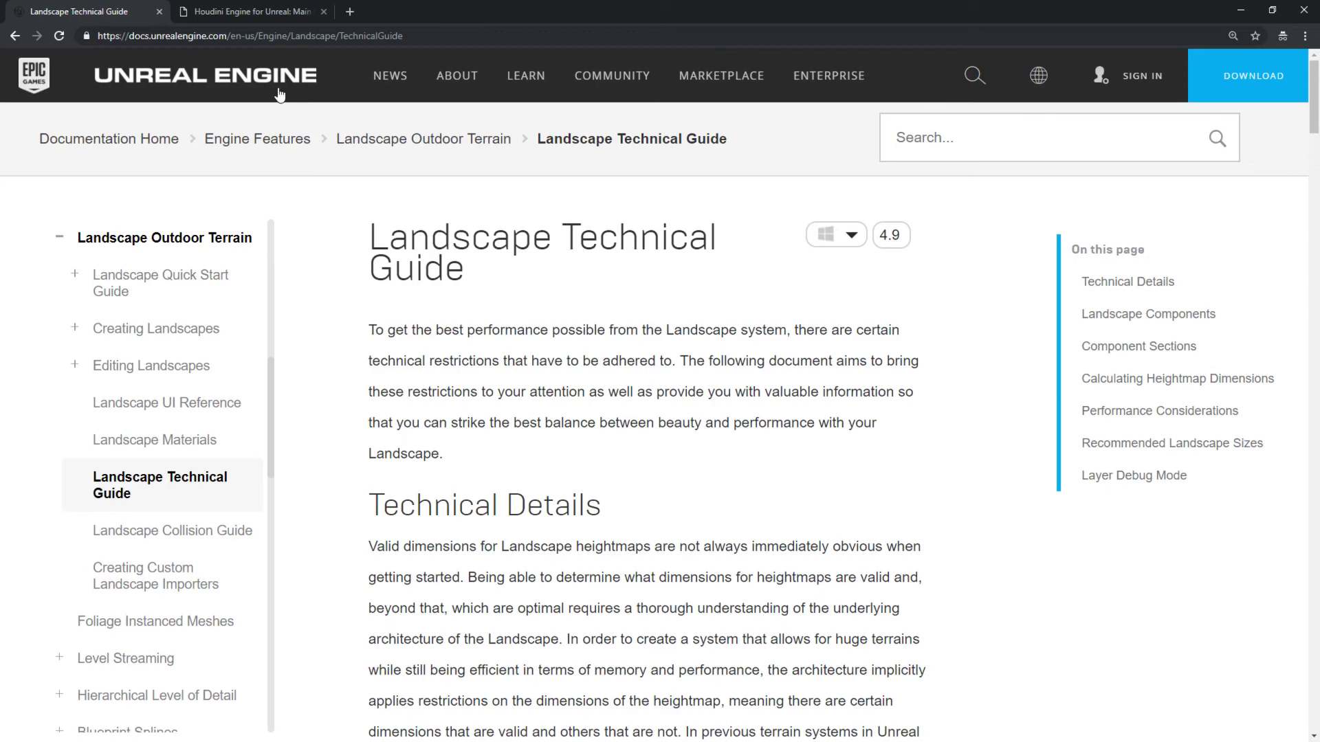
click(251, 13)
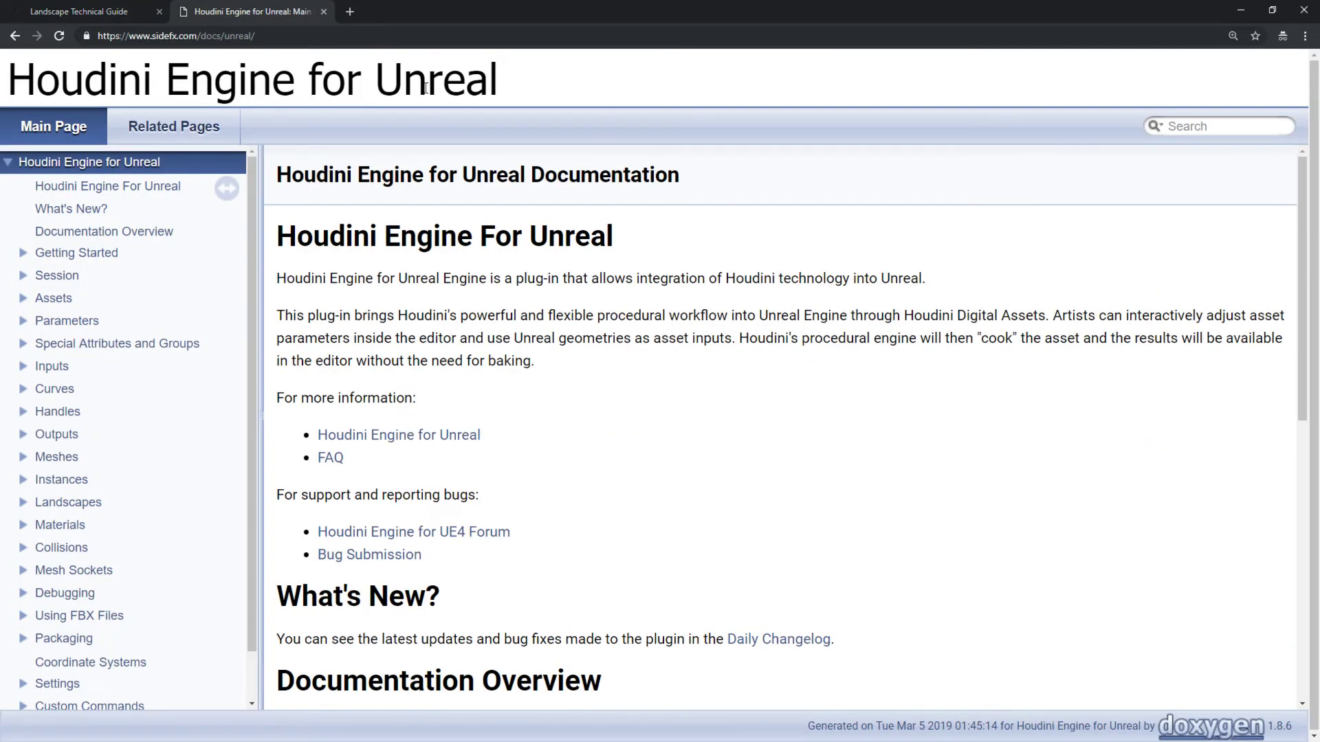
drag(425, 88, 87, 83)
click(164, 57)
double_click(165, 37)
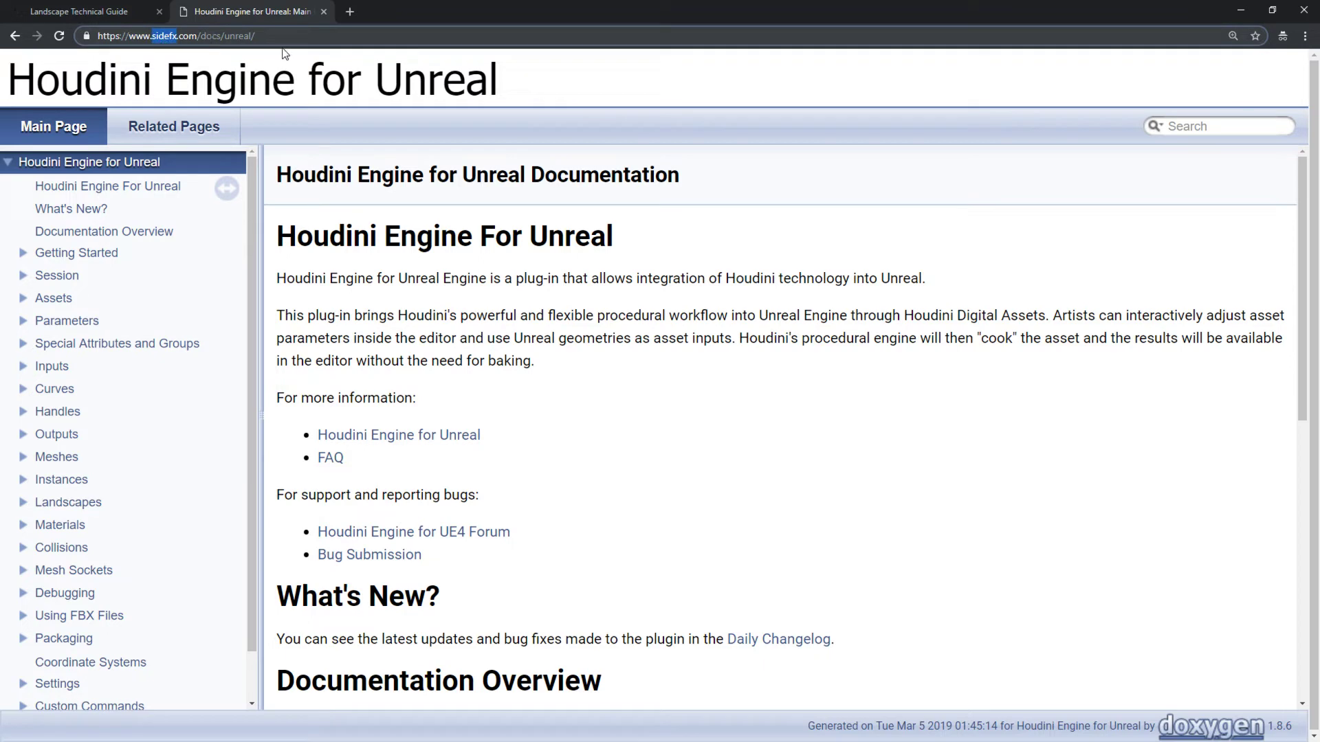
scroll(130, 360, down, 1)
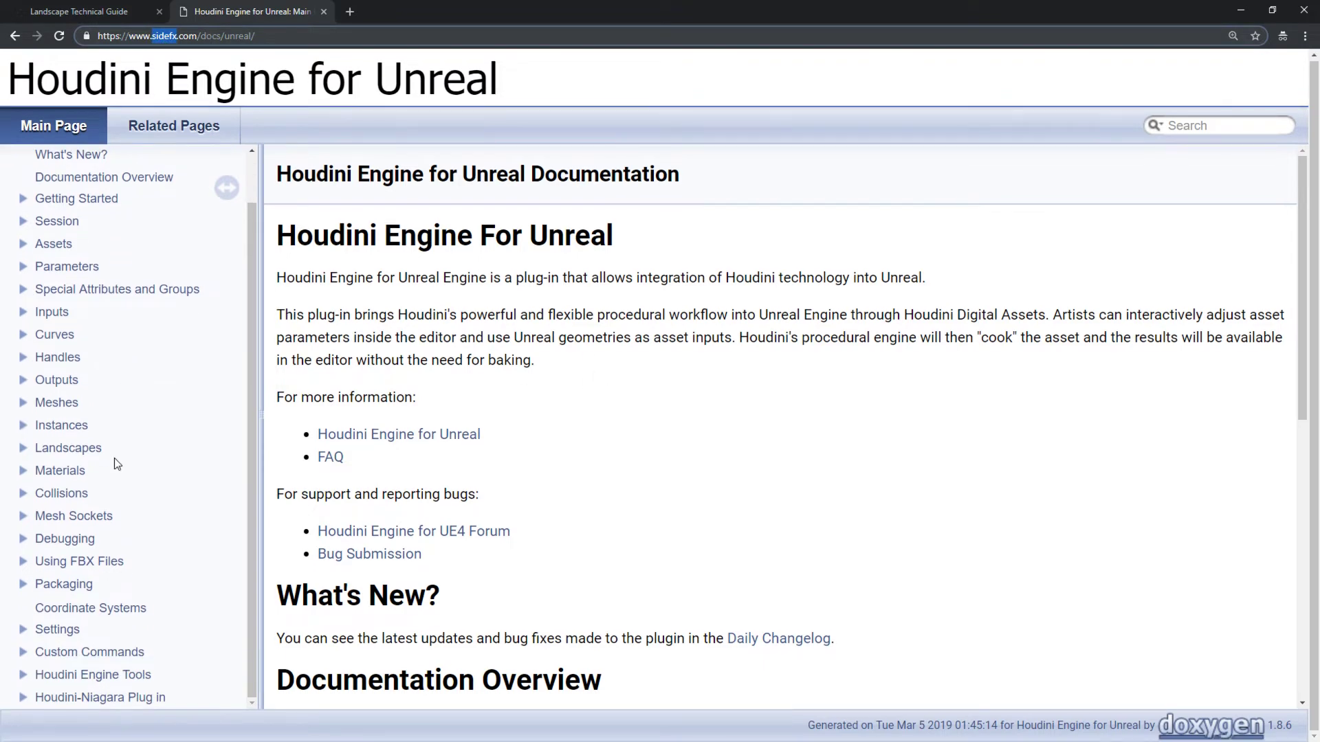
scroll(124, 512, up, 1)
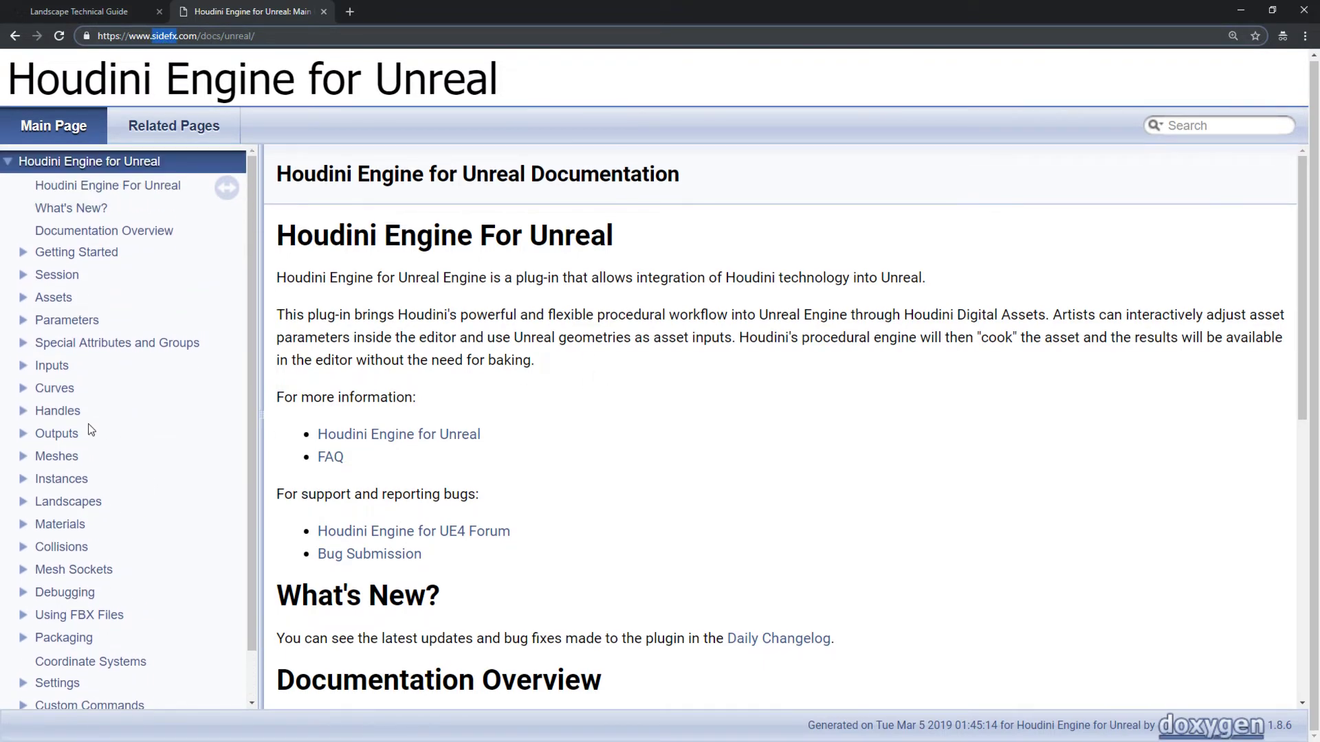
click(57, 325)
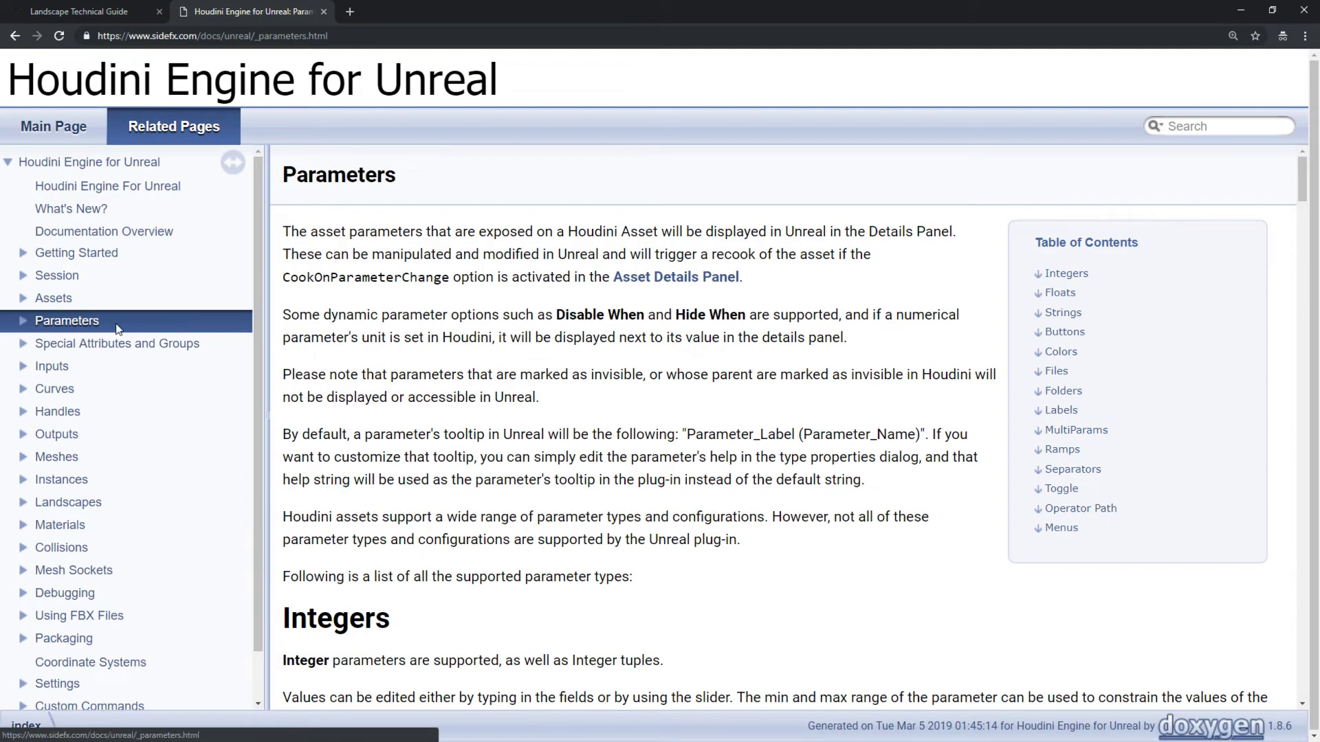
scroll(448, 407, down, 20)
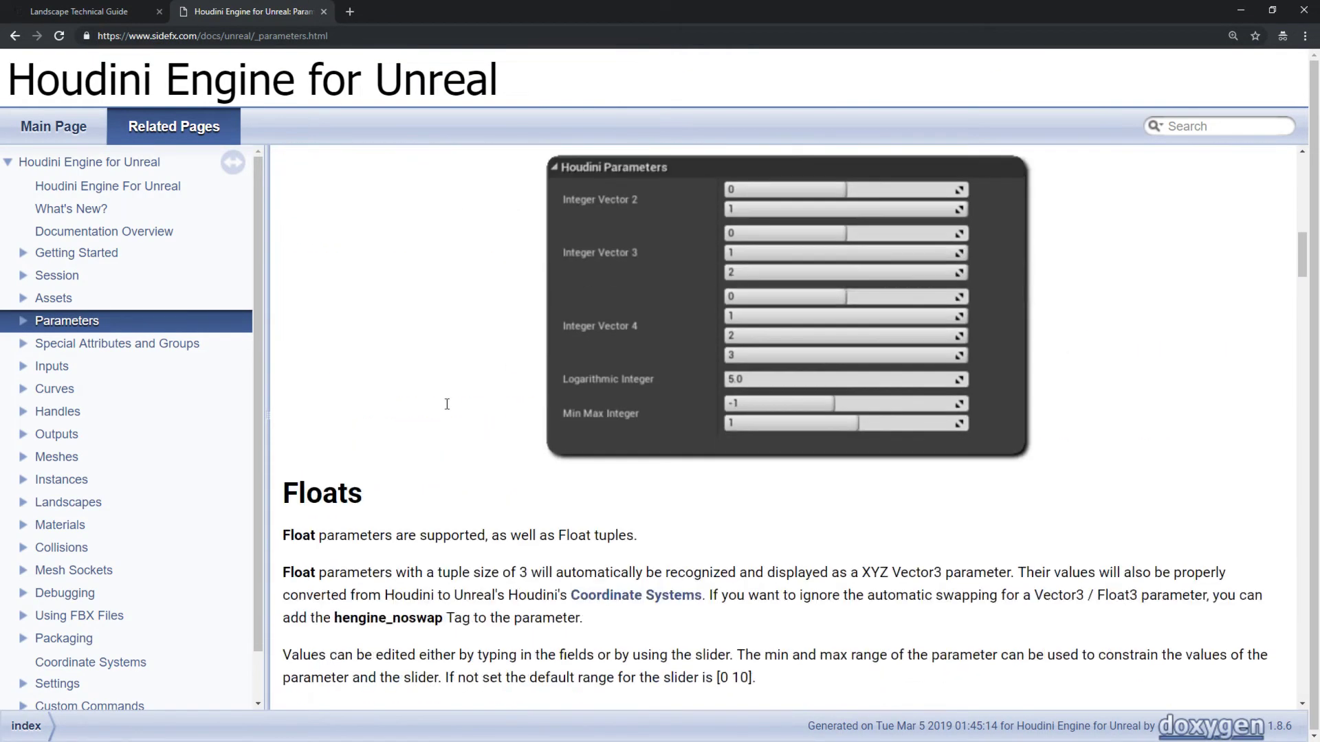
scroll(450, 433, down, 5)
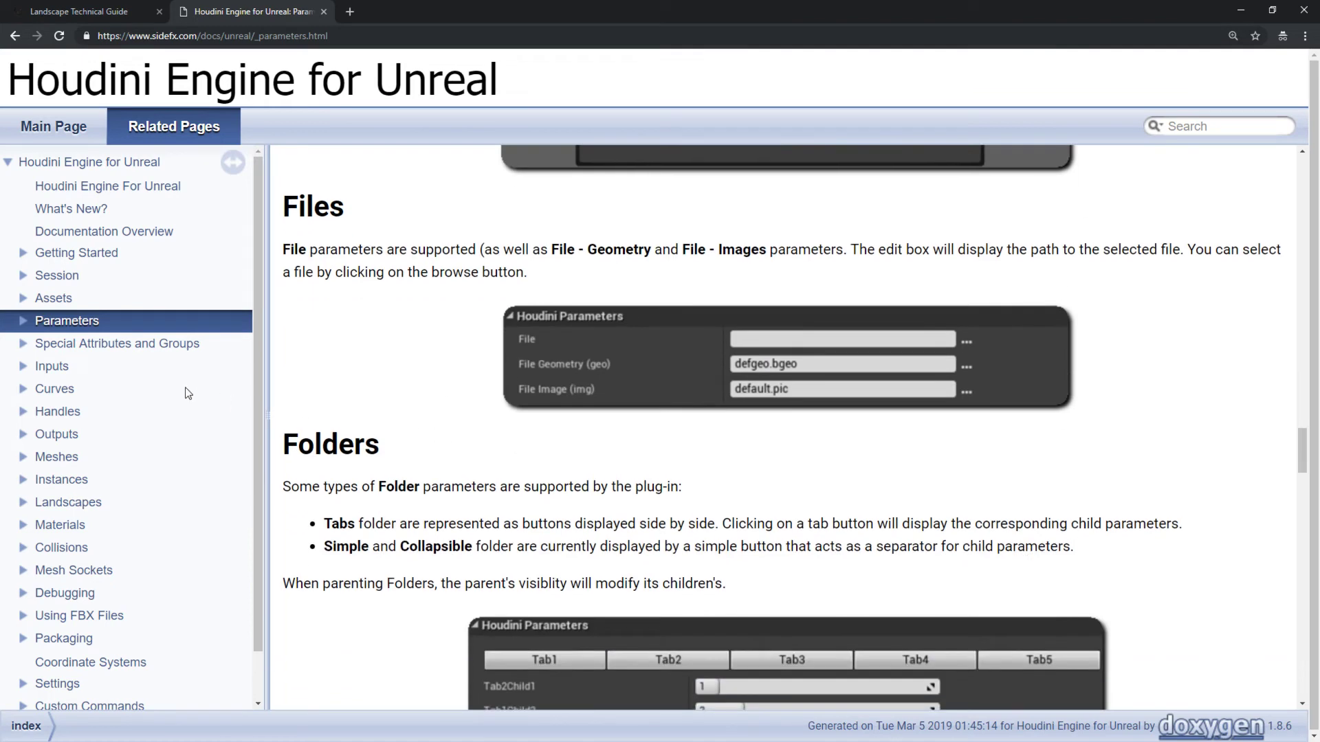
- Examine the Houdini to Unreal attribute table in the Special Attributes and Groups documentation
click(117, 344)
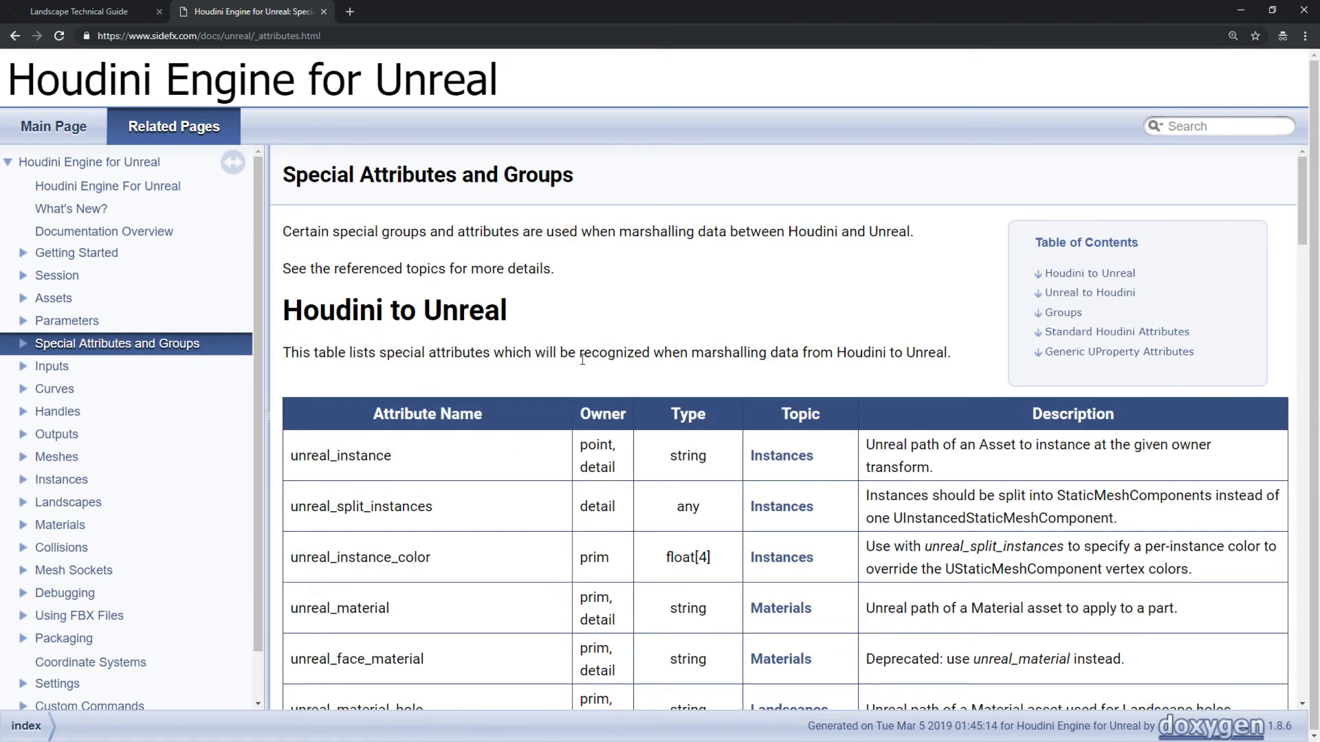
scroll(582, 359, down, 2)
drag(308, 314, 448, 520)
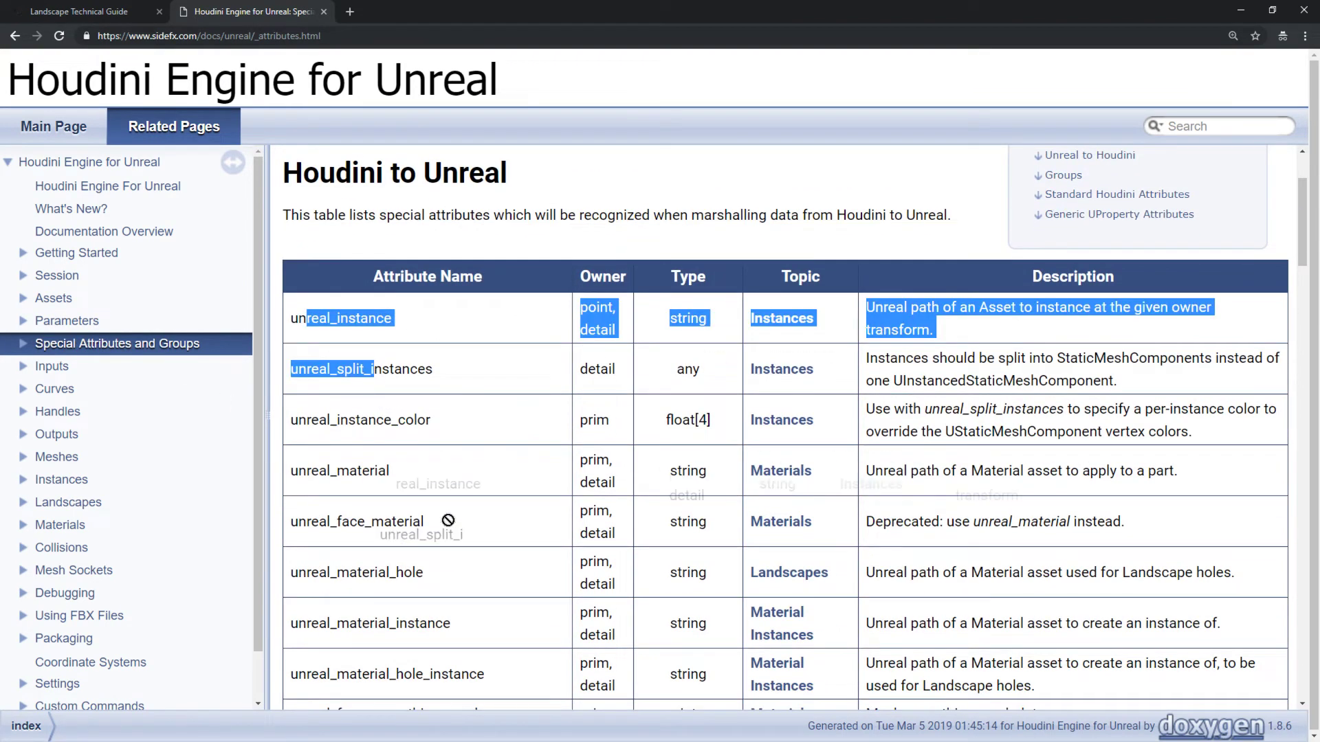
click(448, 520)
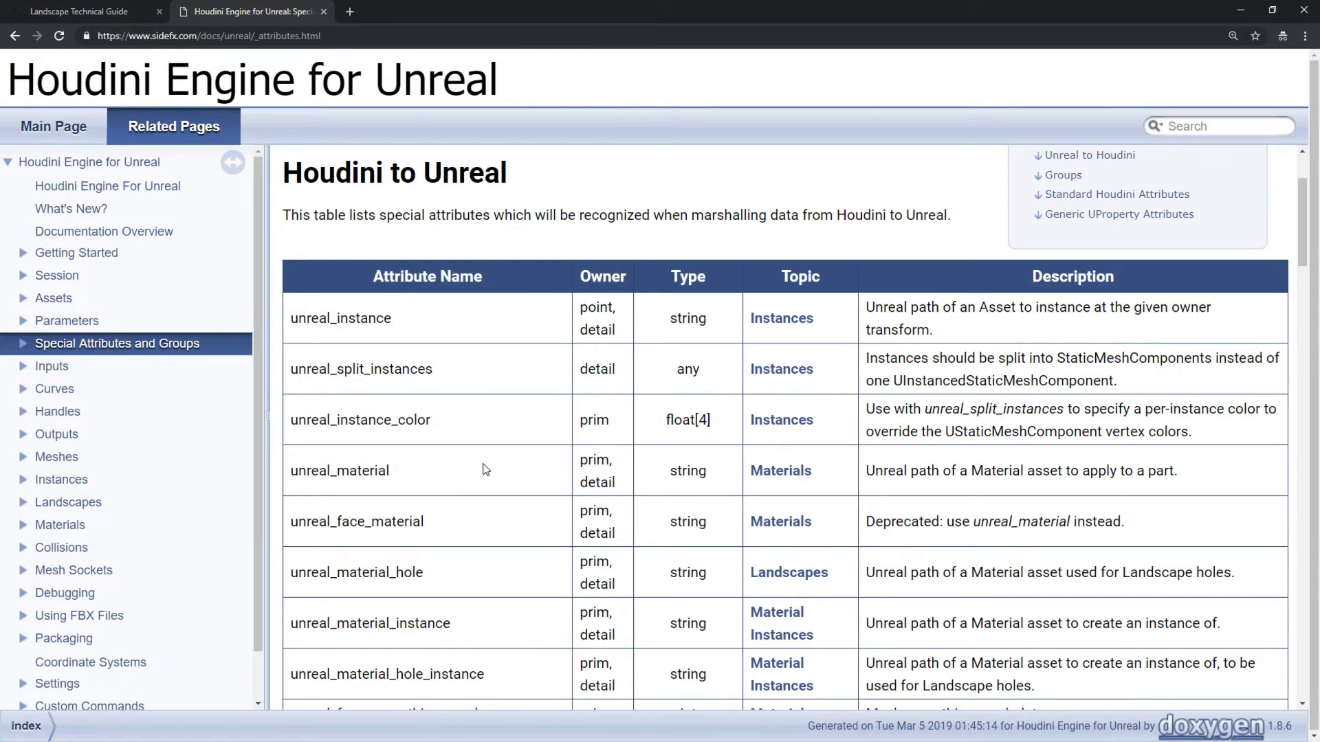
scroll(480, 415, down, 1)
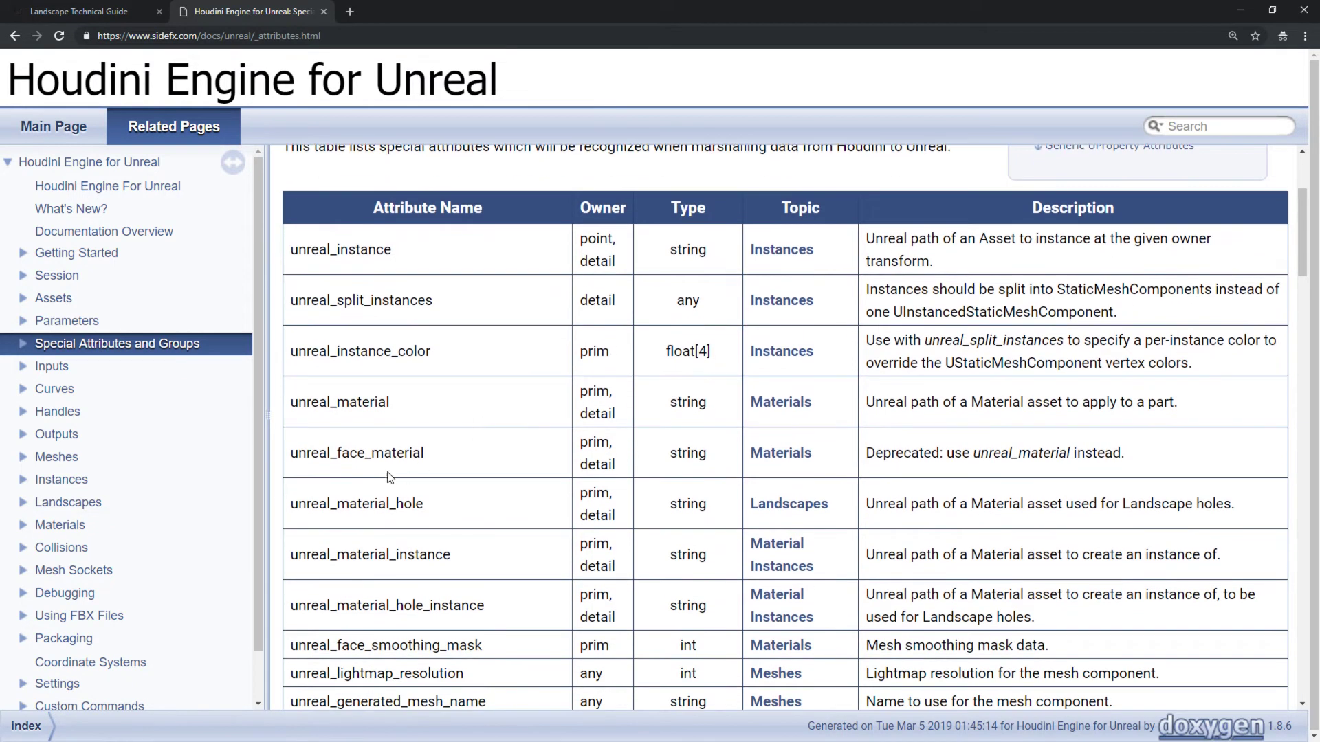
- Check the unreal_material row of the attribute table, including its prim and detail owners
double_click(321, 404)
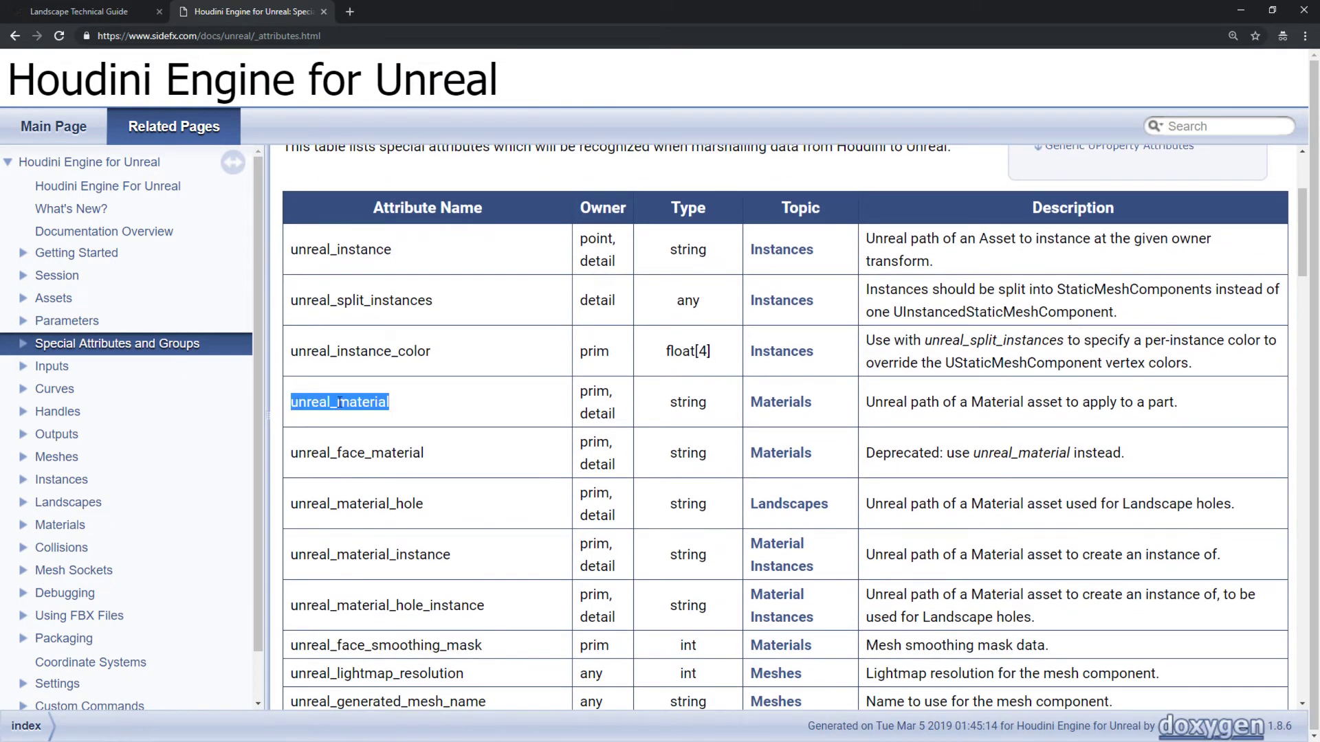
double_click(593, 391)
double_click(598, 413)
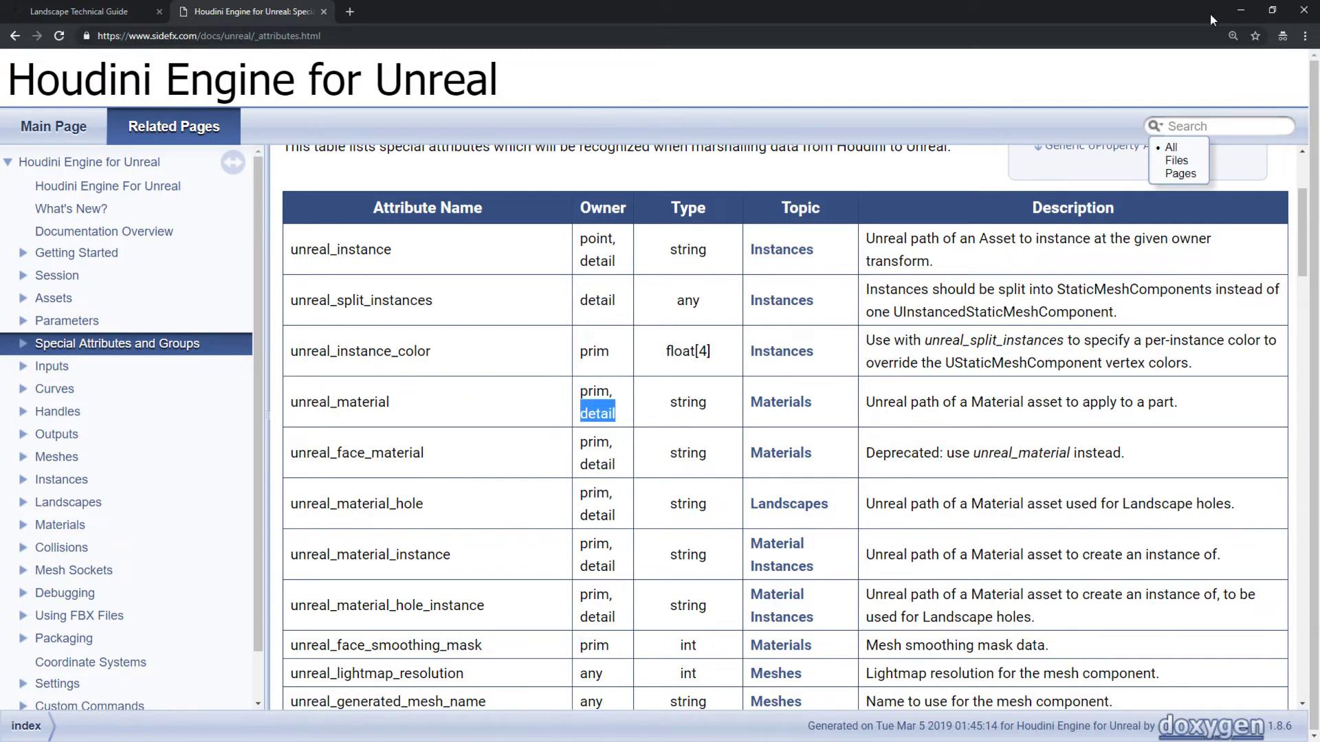
- Return to Houdini and save both the Heightfield scene and the My Heightfield digital asset
click(1240, 10)
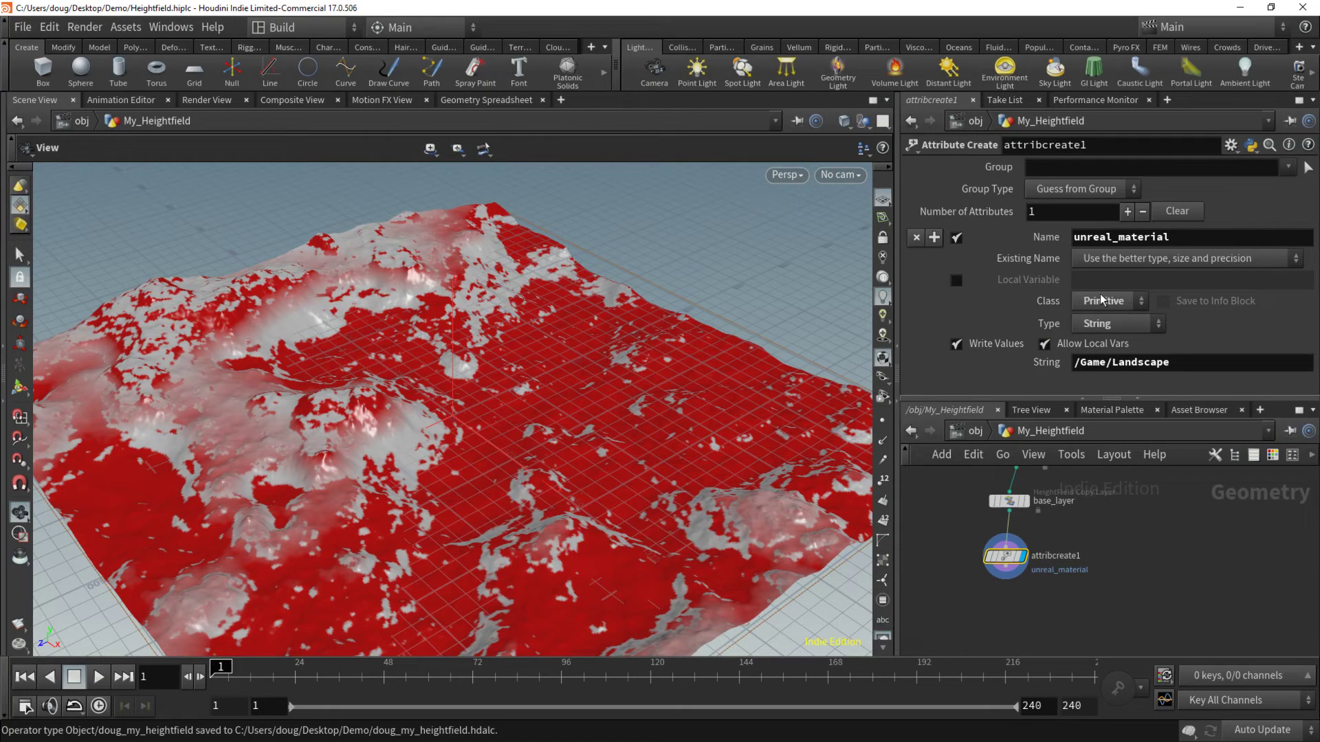
click(31, 28)
mouse_move(42, 86)
click(41, 114)
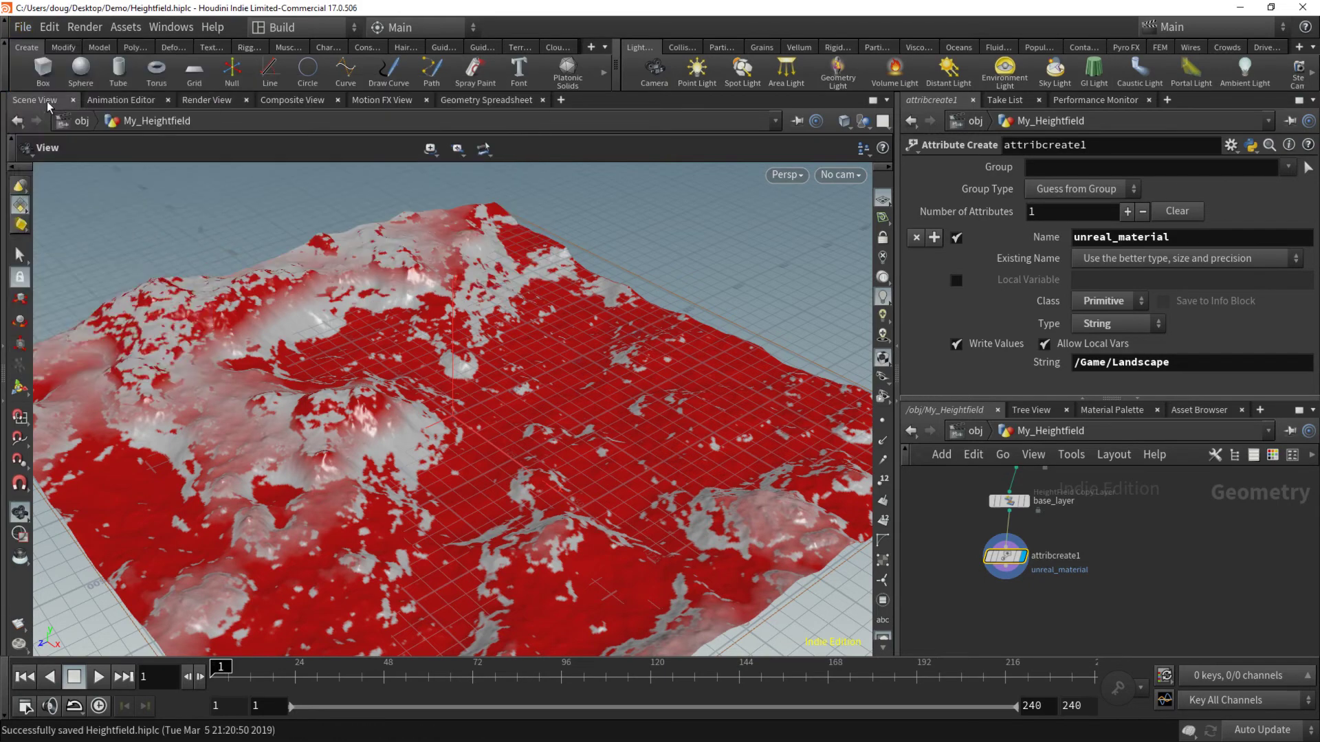
click(127, 27)
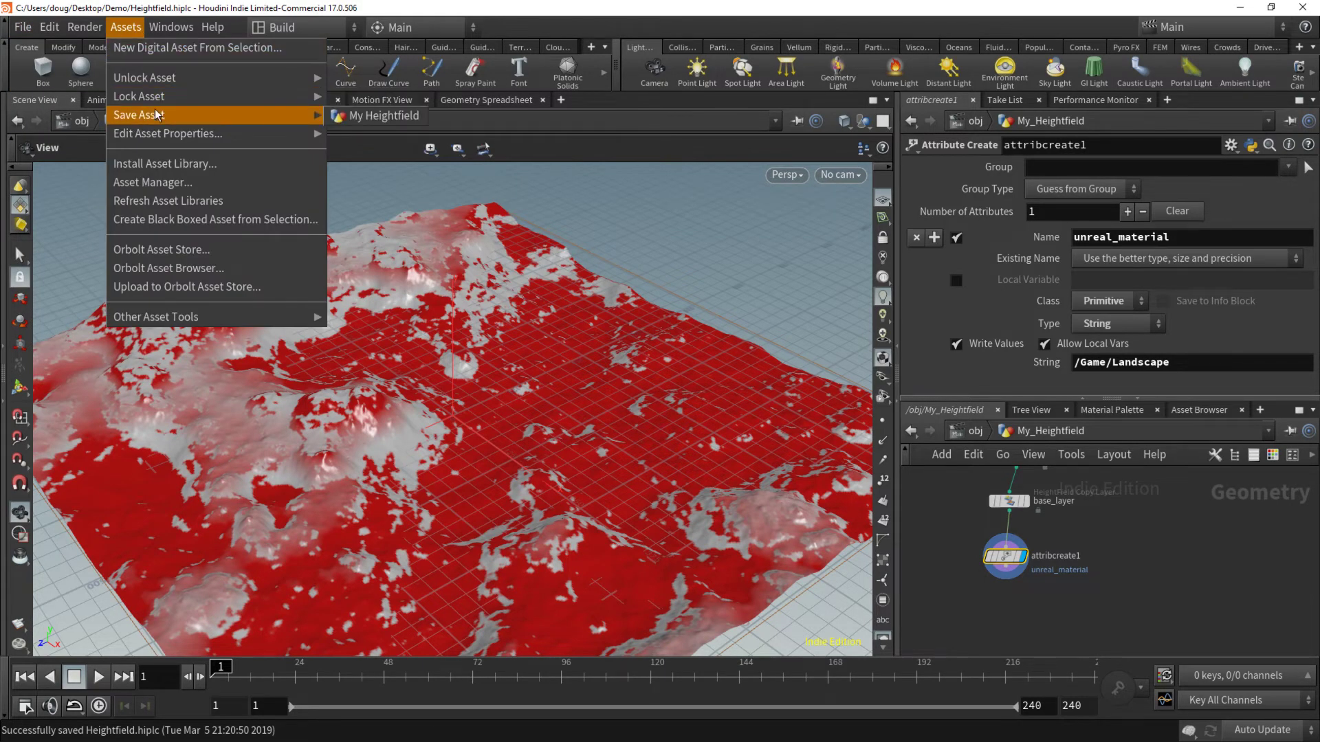
mouse_move(238, 116)
click(381, 115)
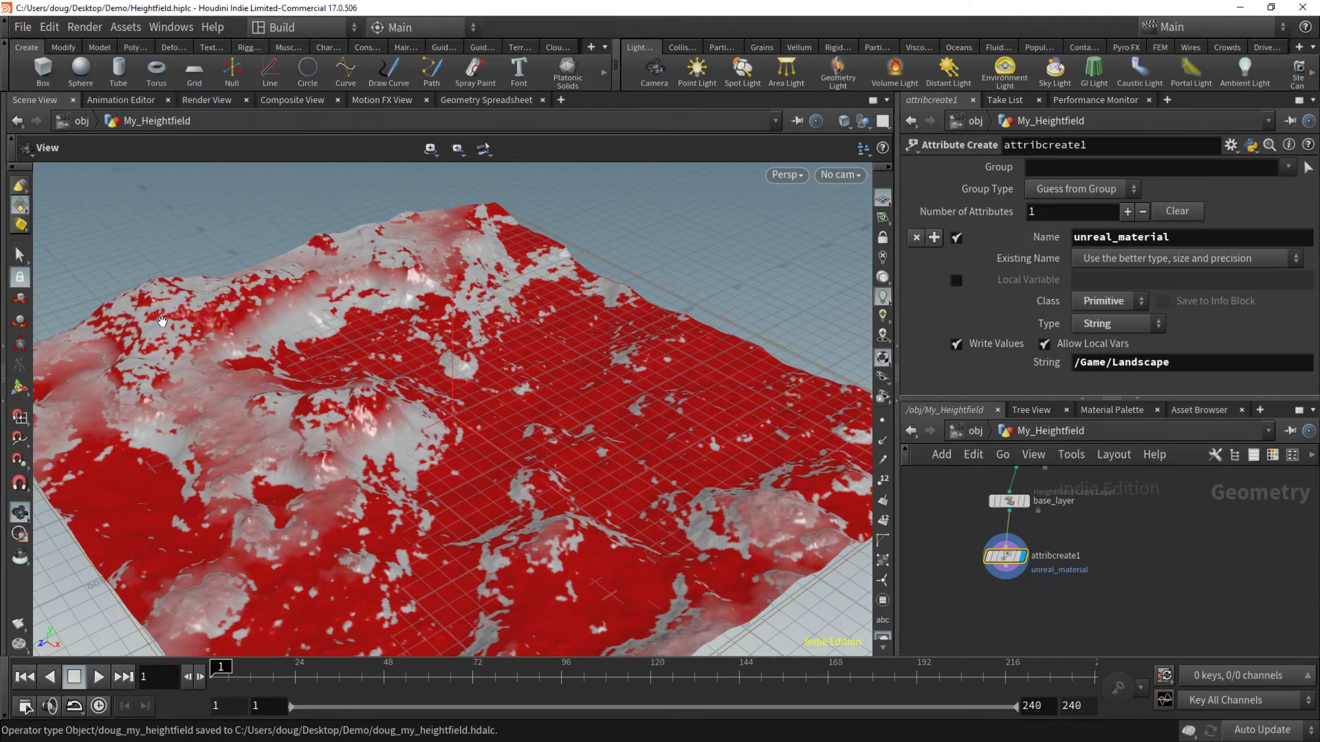
- Switch to the Unreal Editor and save all modified project content
key(alt+Tab)
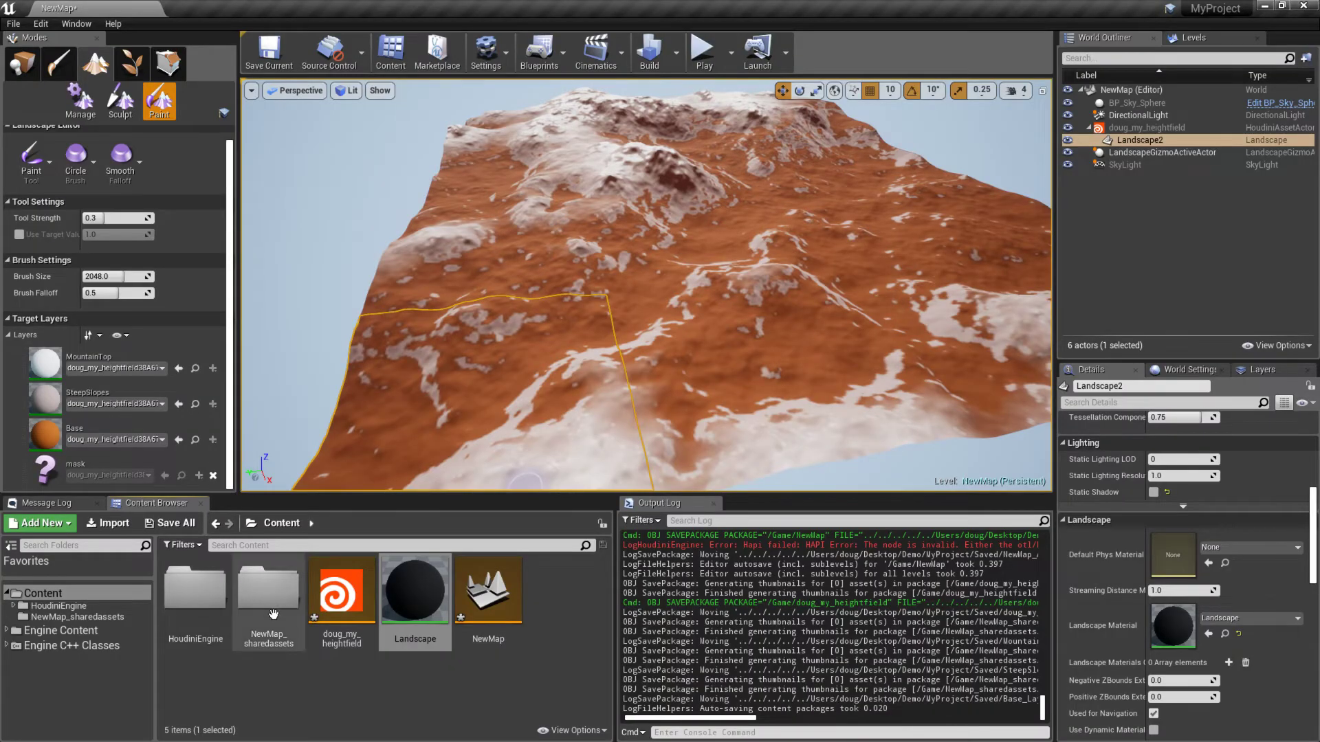
click(317, 674)
right_click(345, 586)
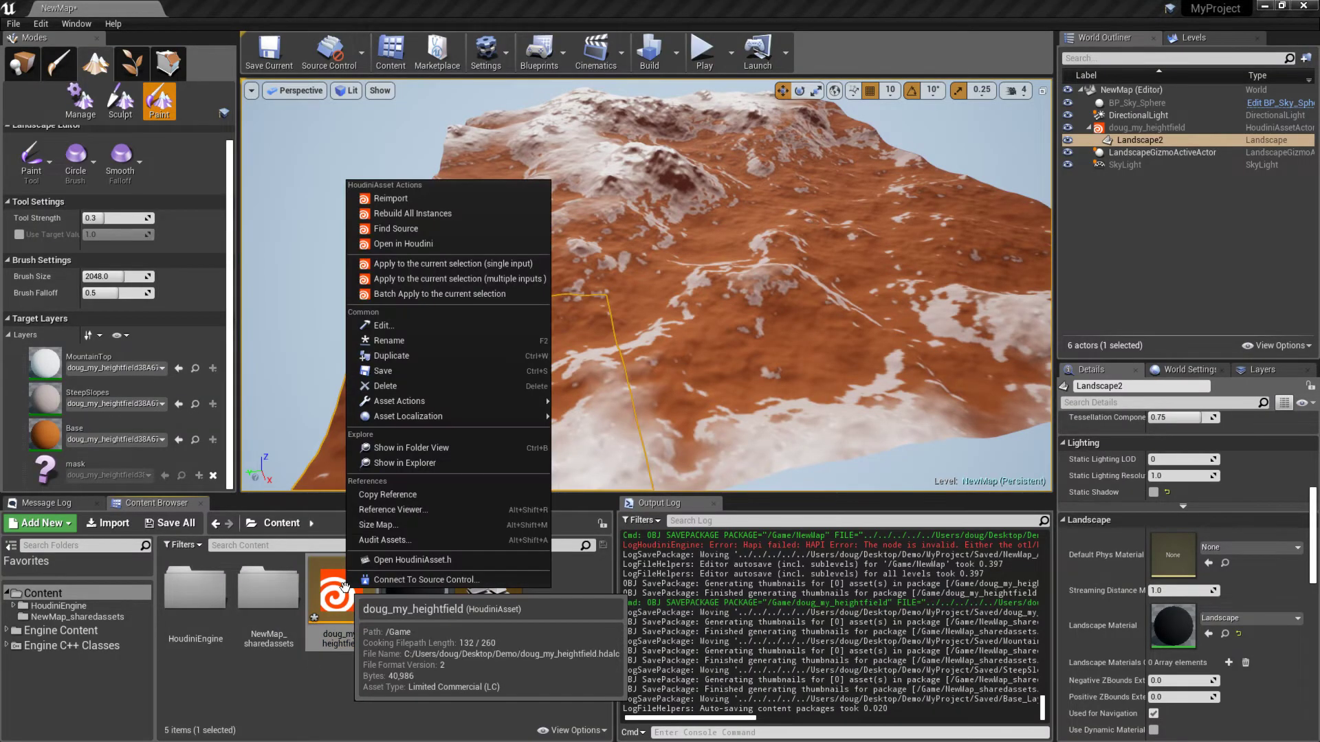
click(268, 715)
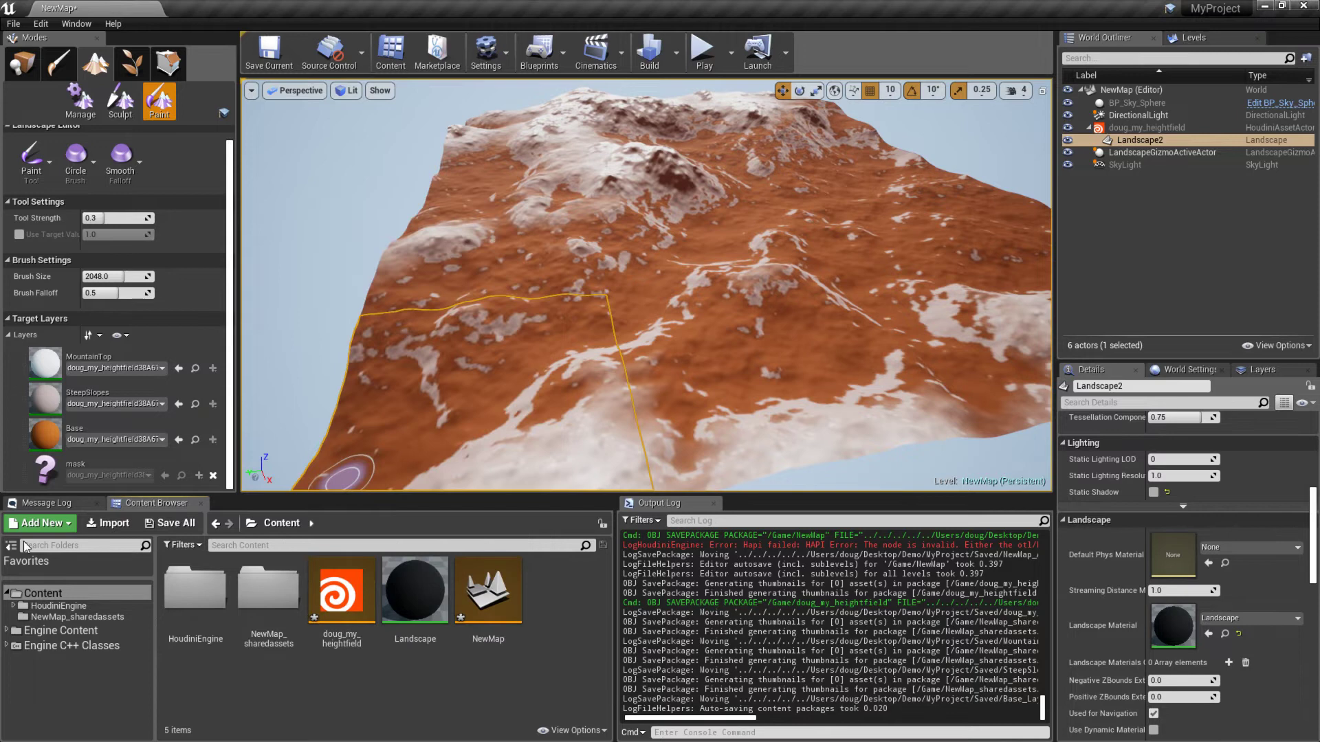
click(177, 517)
click(783, 504)
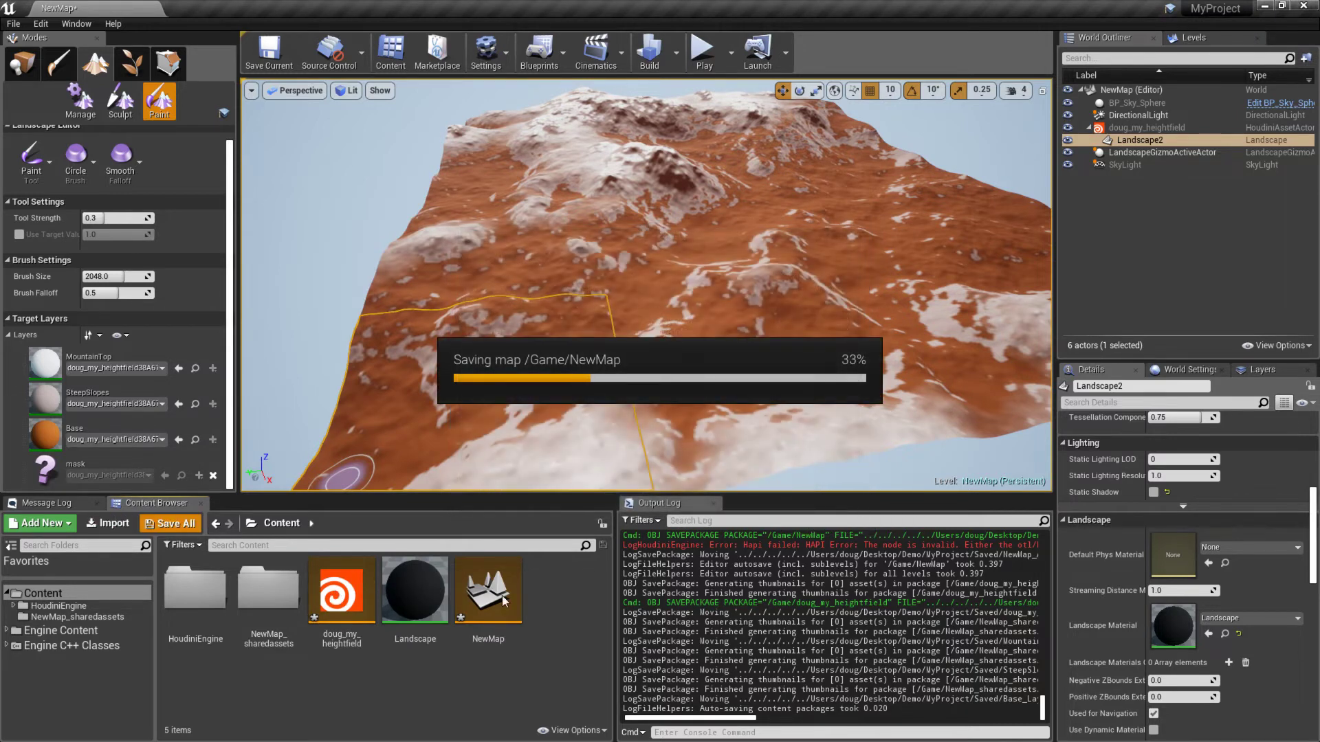
- Rebuild all instances of the doug_my_heightfield asset and view the regenerated landscape
right_click(352, 591)
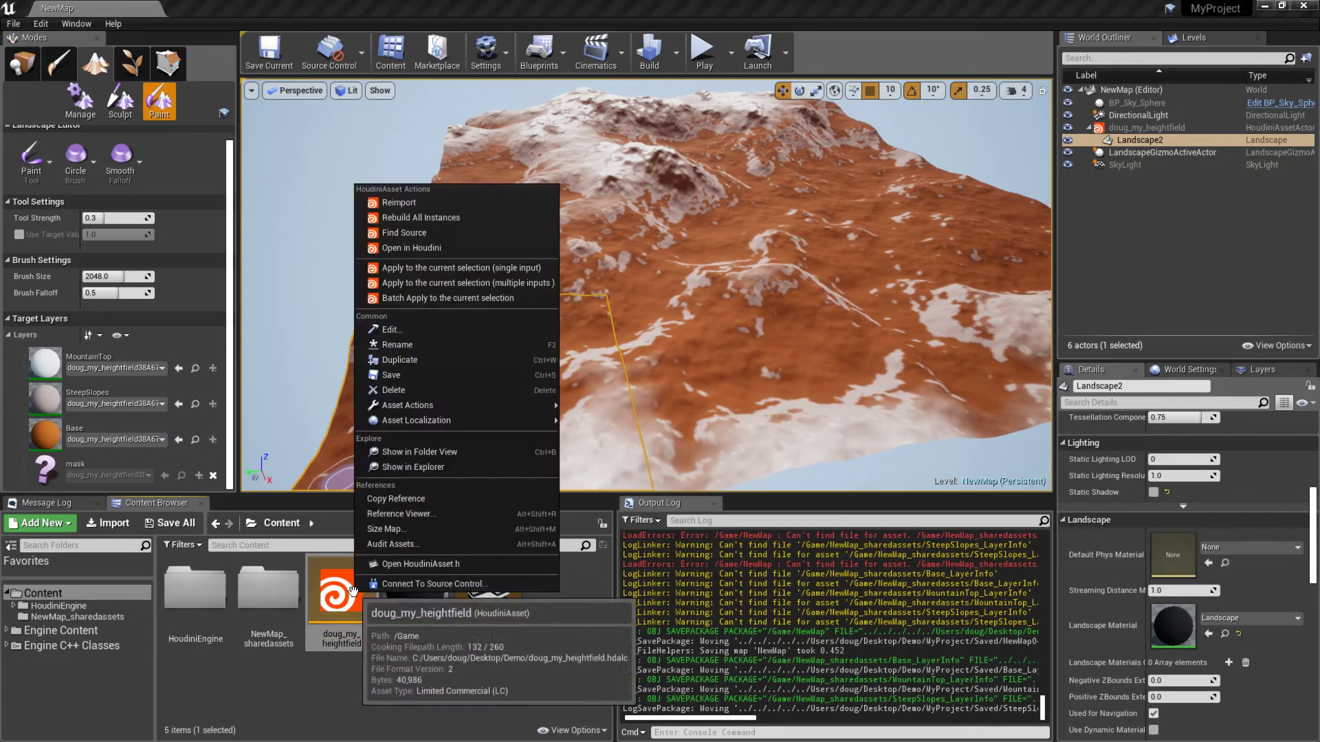
click(498, 225)
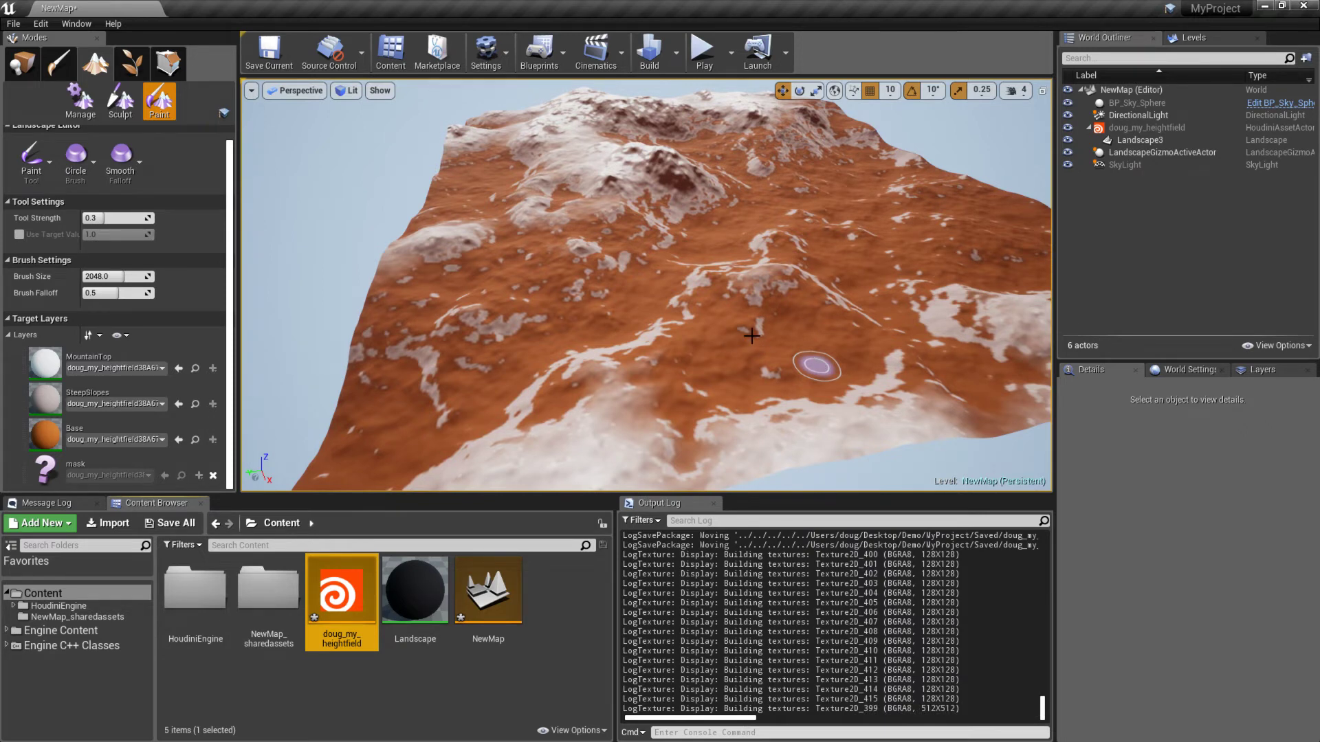
right_drag(676, 323, 701, 288)
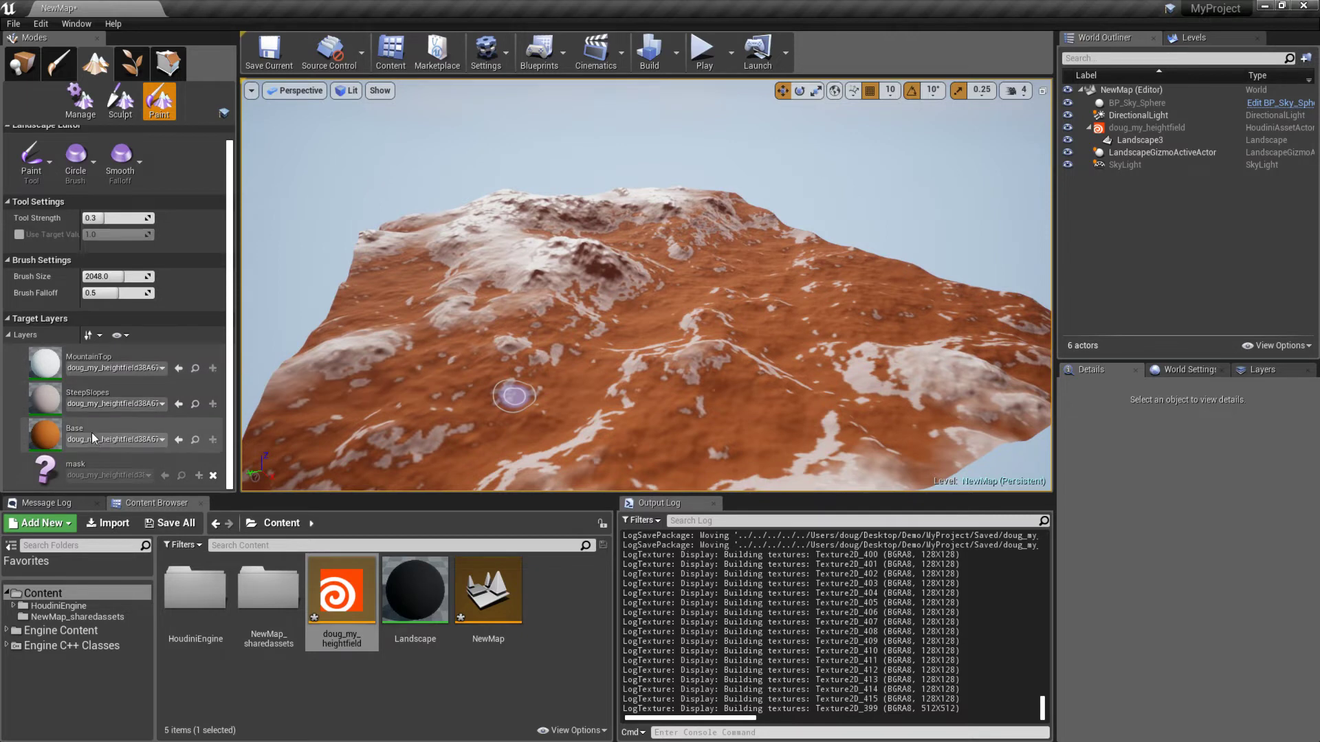
key(w)
mouse_move(512, 330)
right_down()
mouse_move(483, 303)
mouse_move(687, 295)
mouse_move(570, 299)
right_up()
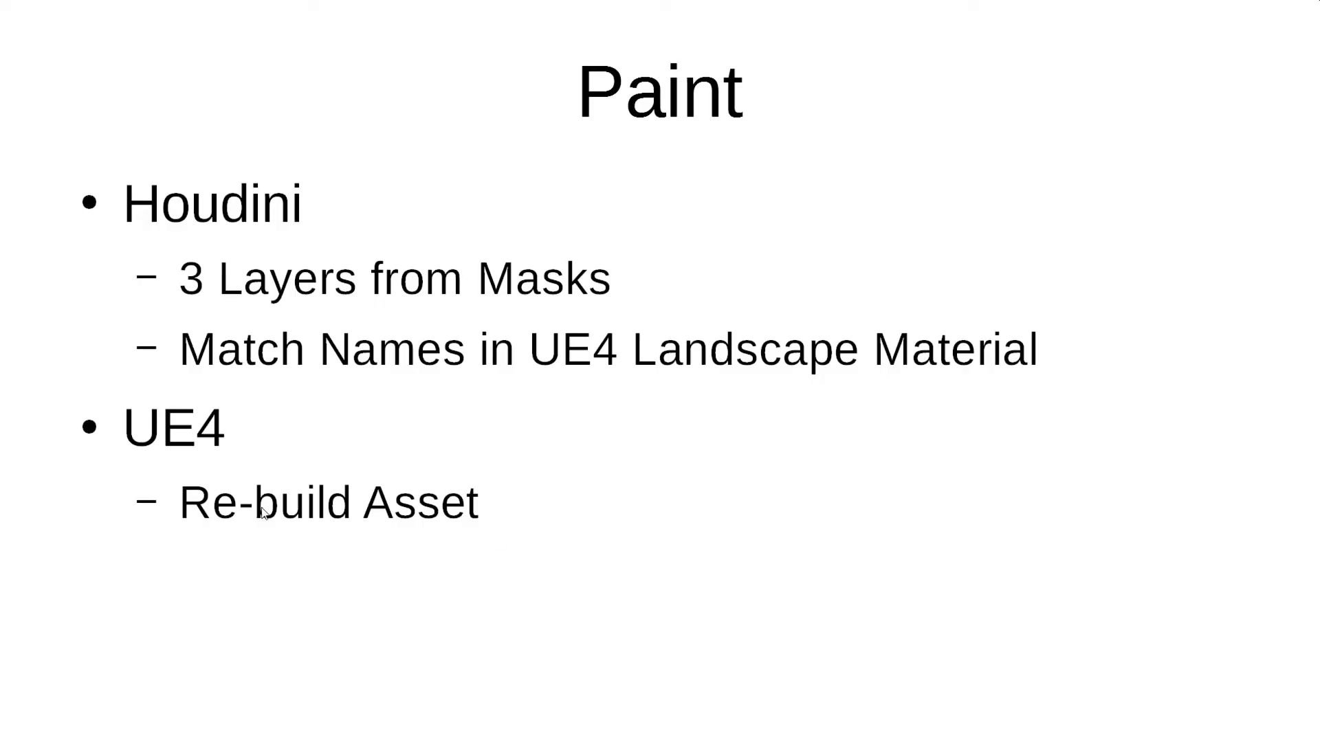
click(573, 532)
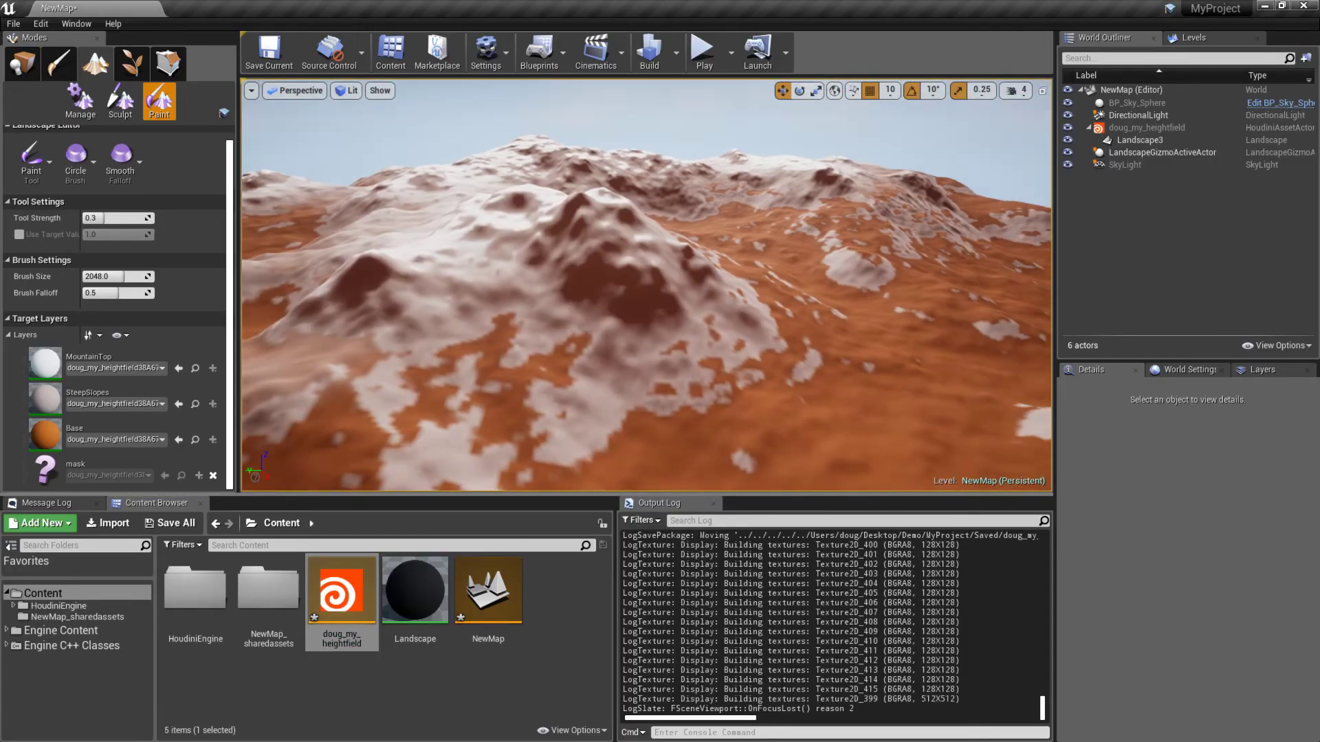
right_drag(646, 285, 557, 309)
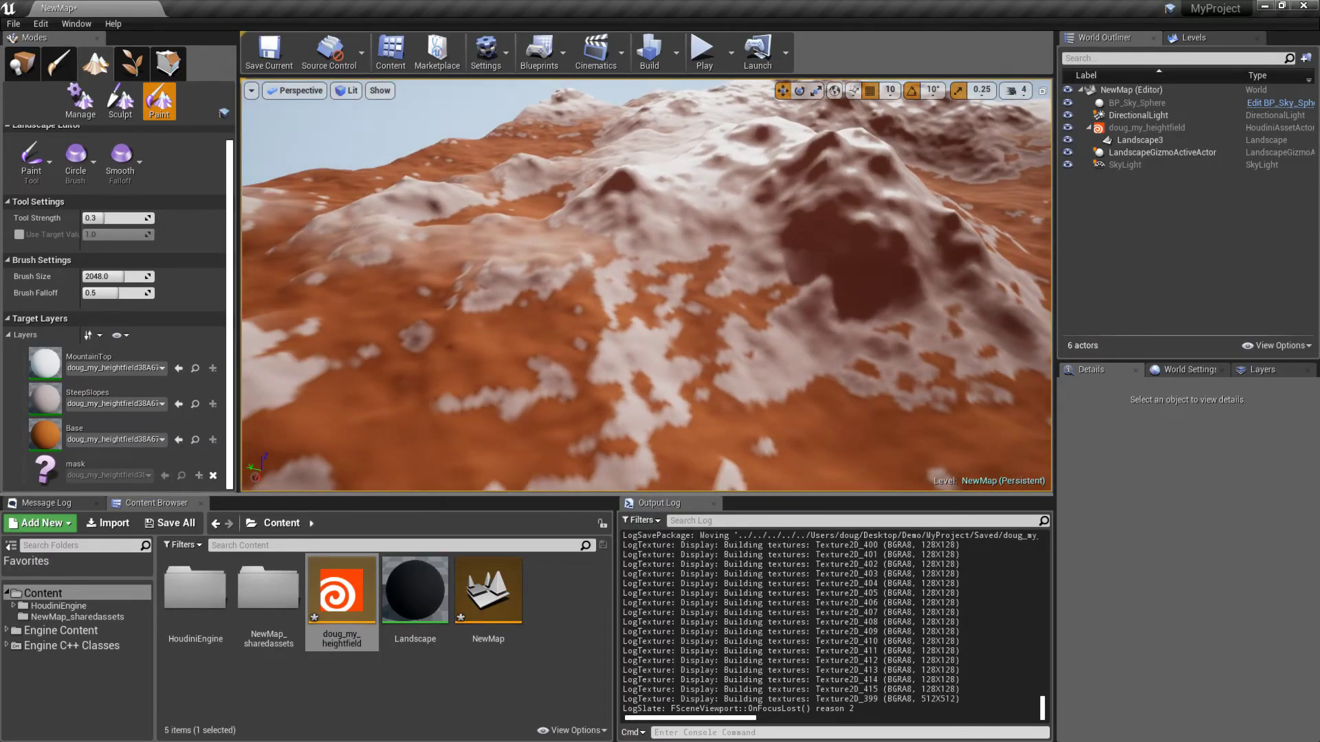
right_drag(749, 198, 622, 220)
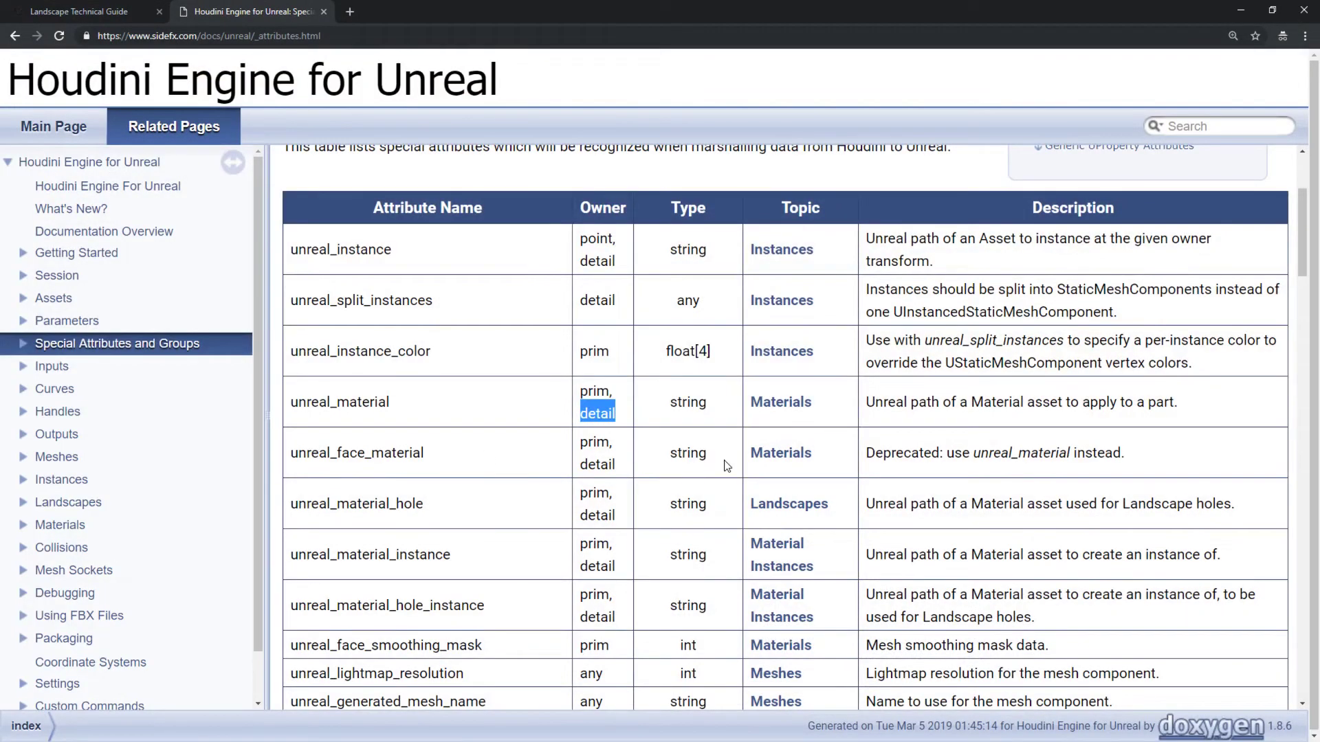
- Open the Landscapes page in the Houdini Engine for Unreal documentation and read the sentence about the visibility mask
click(727, 466)
scroll(77, 371, down, 1)
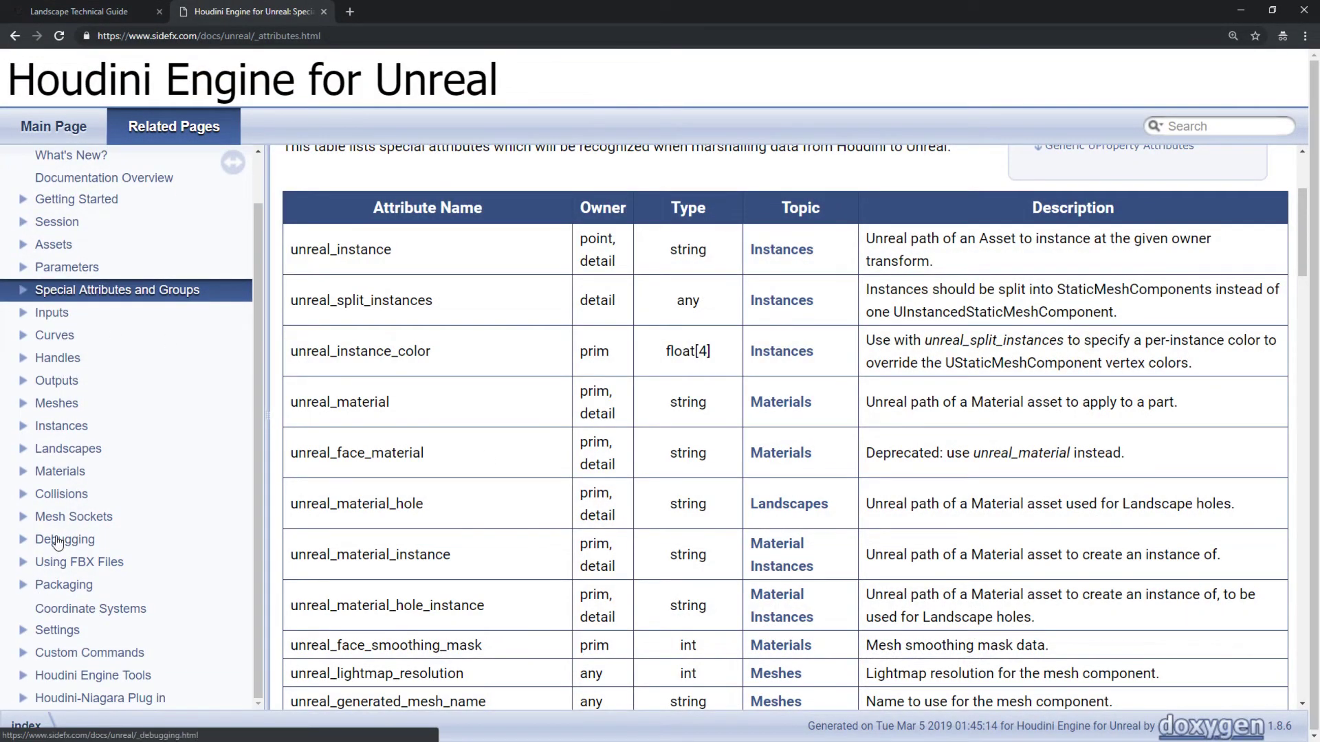
click(69, 453)
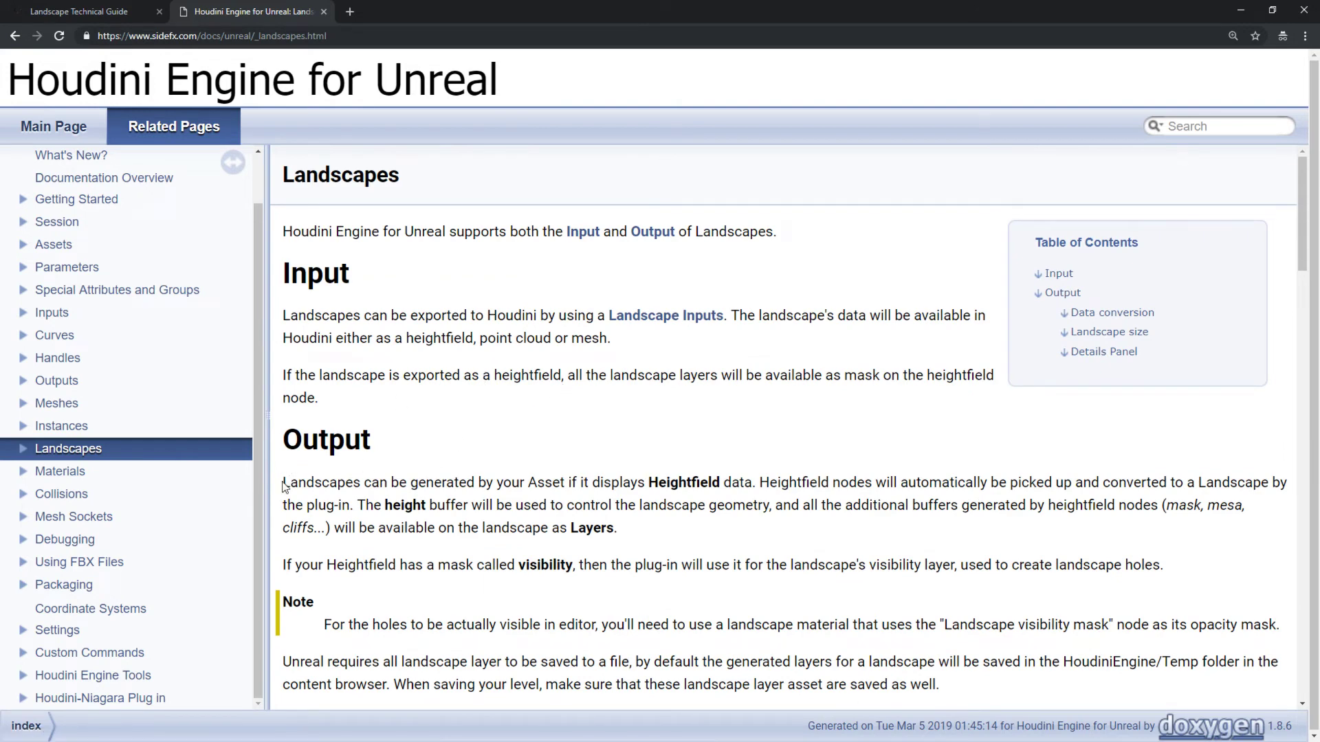
drag(282, 556, 1088, 552)
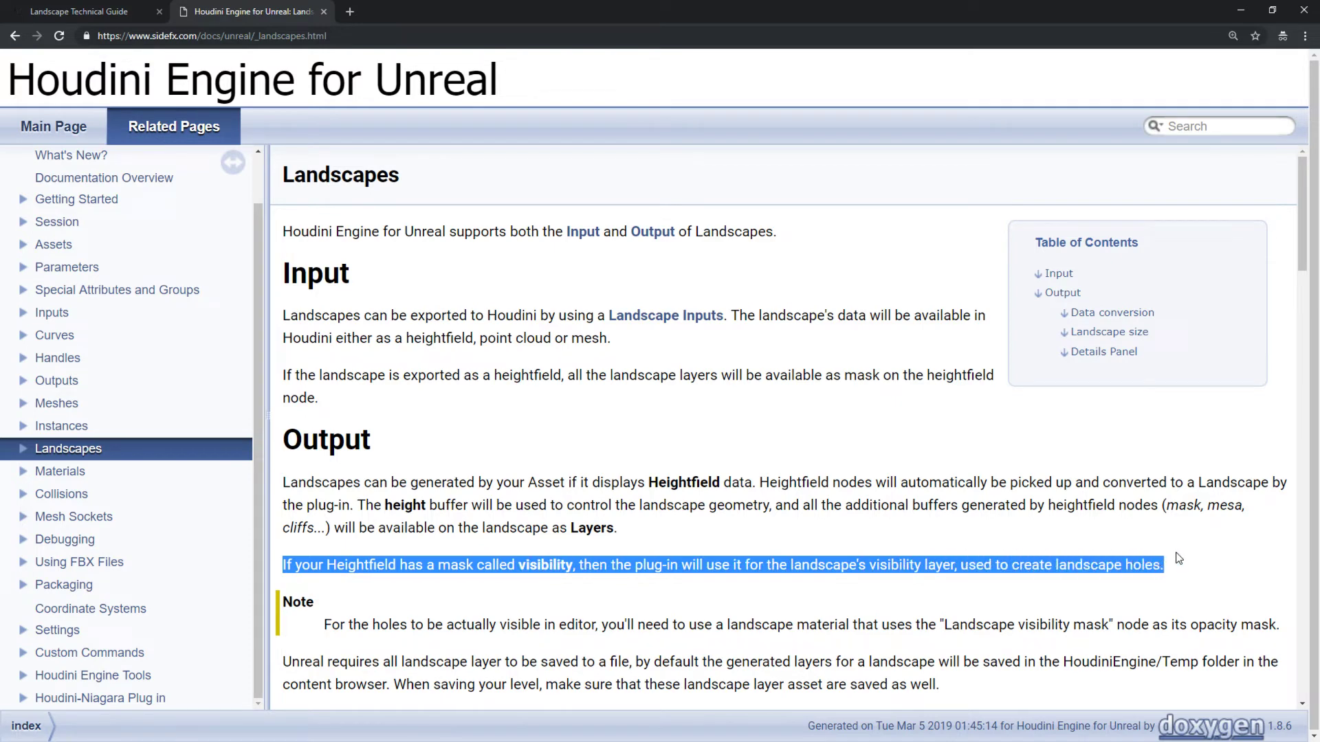
click(785, 521)
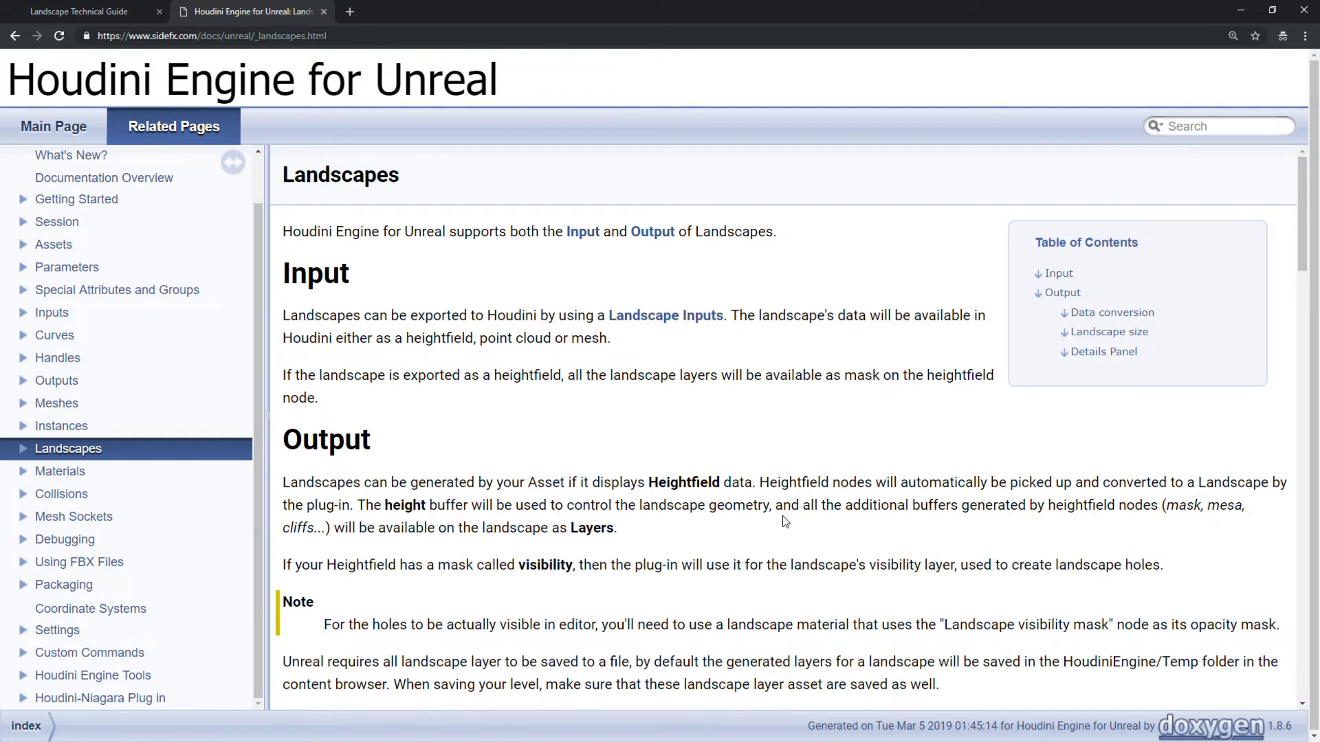
- Switch back to Houdini and save the Heightfield scene
key(alt+Tab)
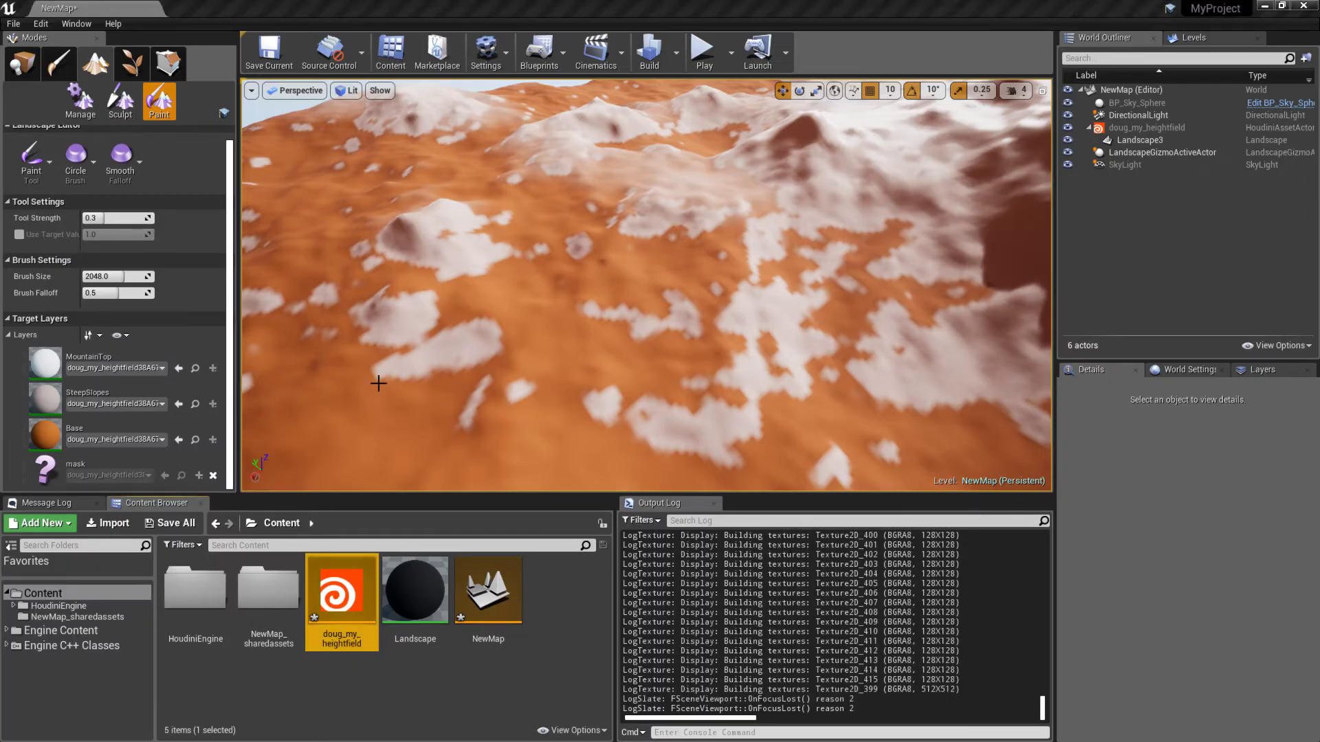
key(alt+Tab)
click(24, 26)
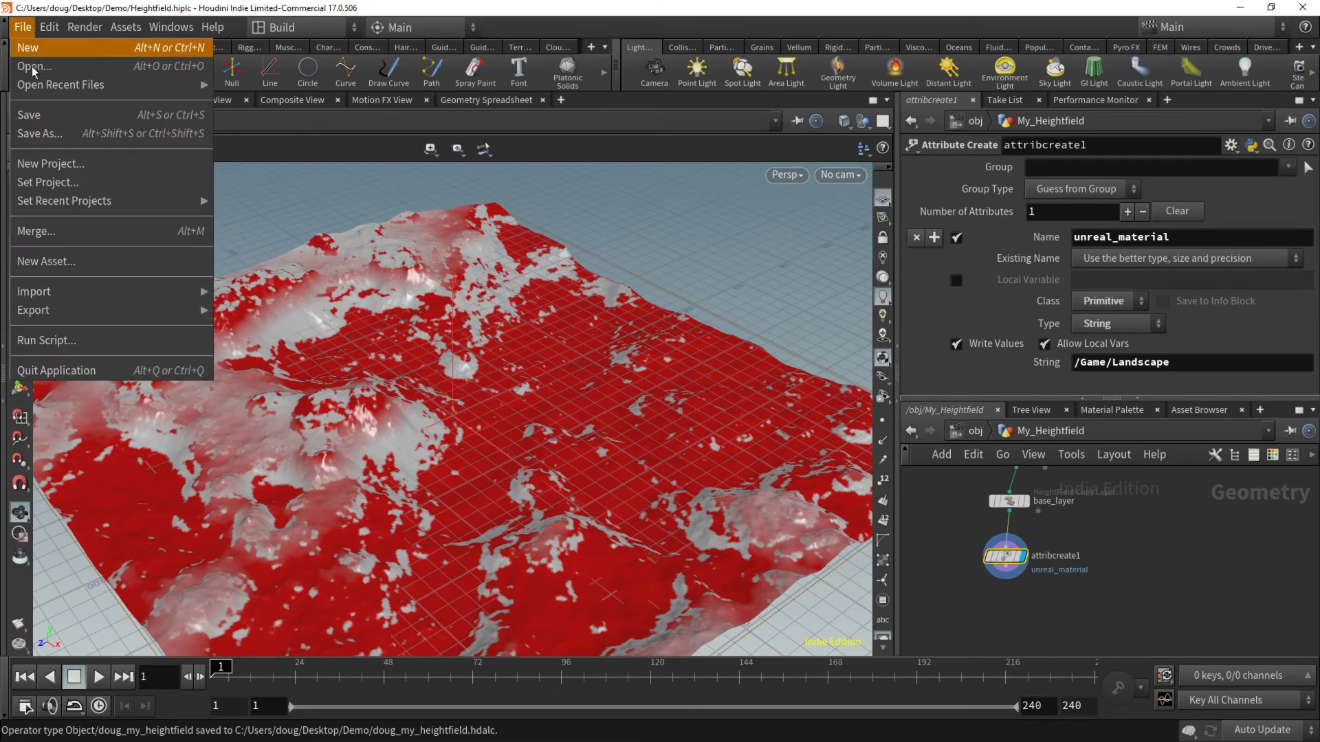
click(42, 118)
- Add a HeightField Draw Mask node wired after attribcreate1, display it and activate its stroke drawing in the viewport
middle_drag(1138, 537, 1156, 469)
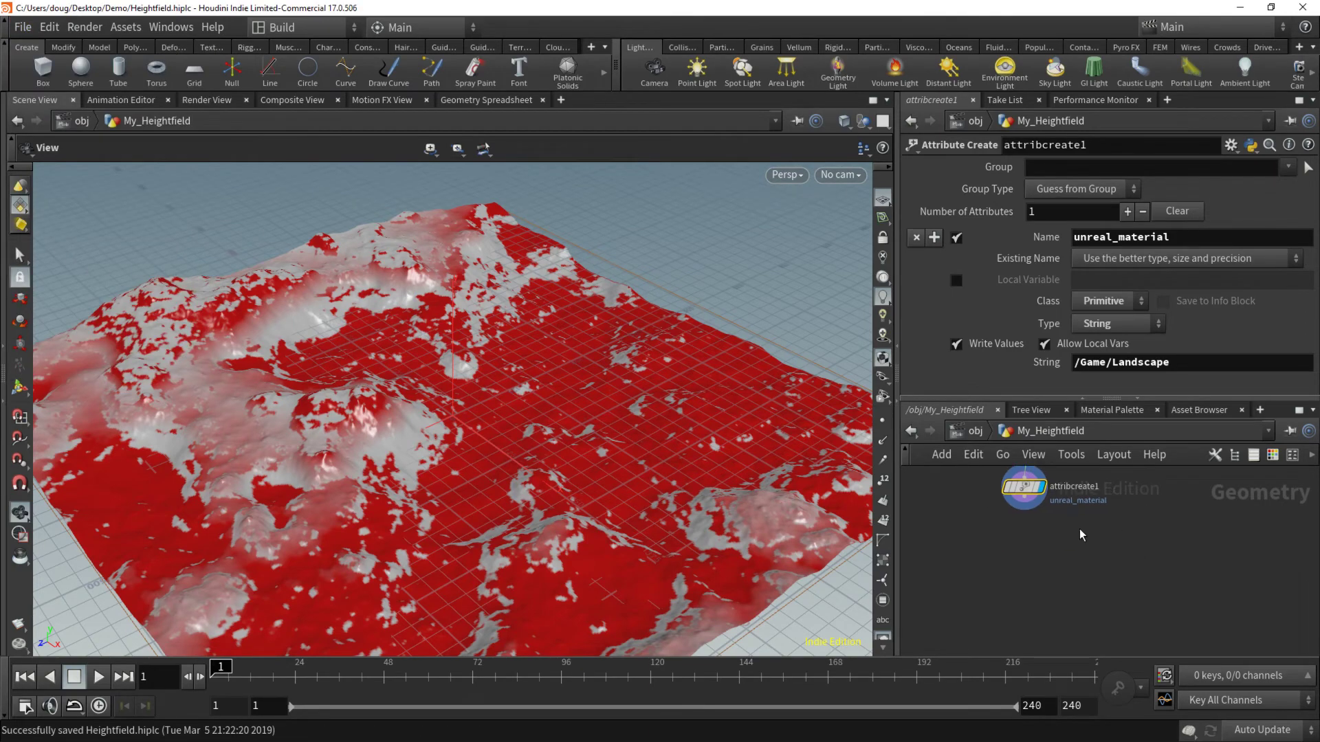
drag(1024, 498, 1028, 548)
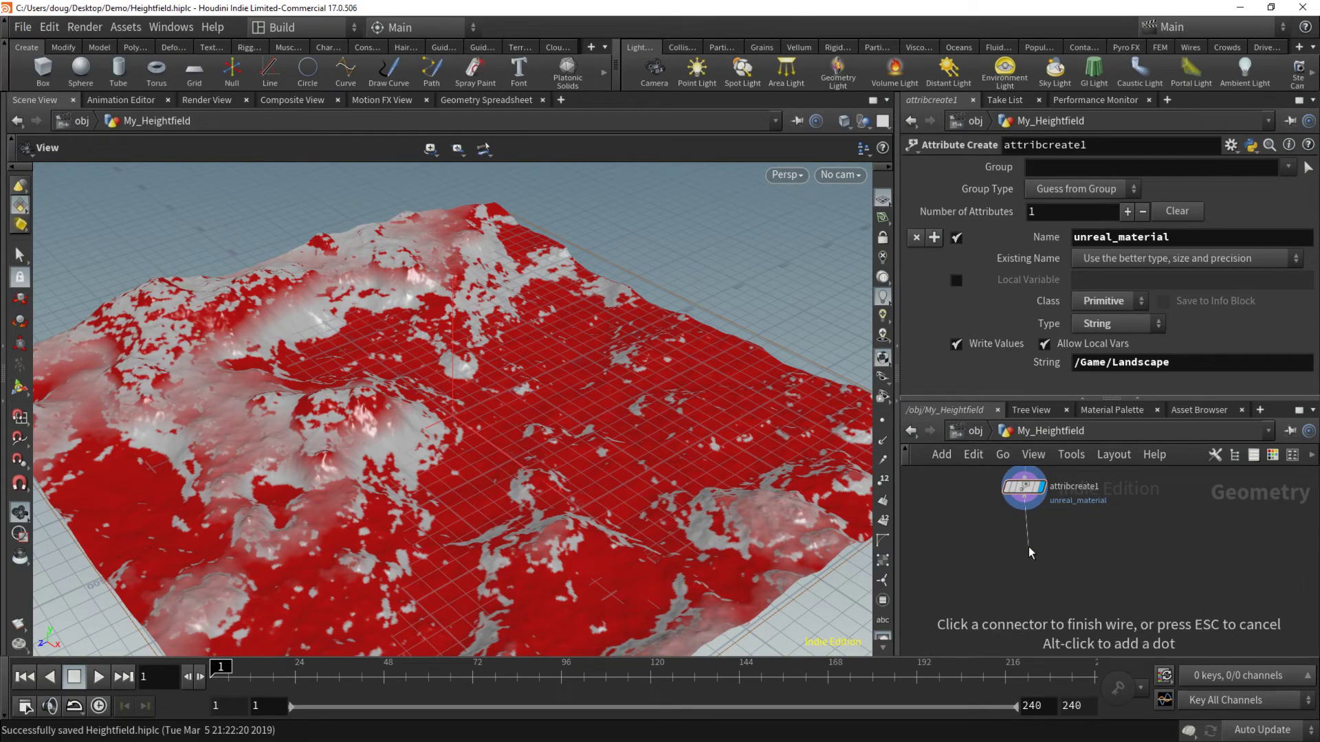
key(Tab)
text(draw)
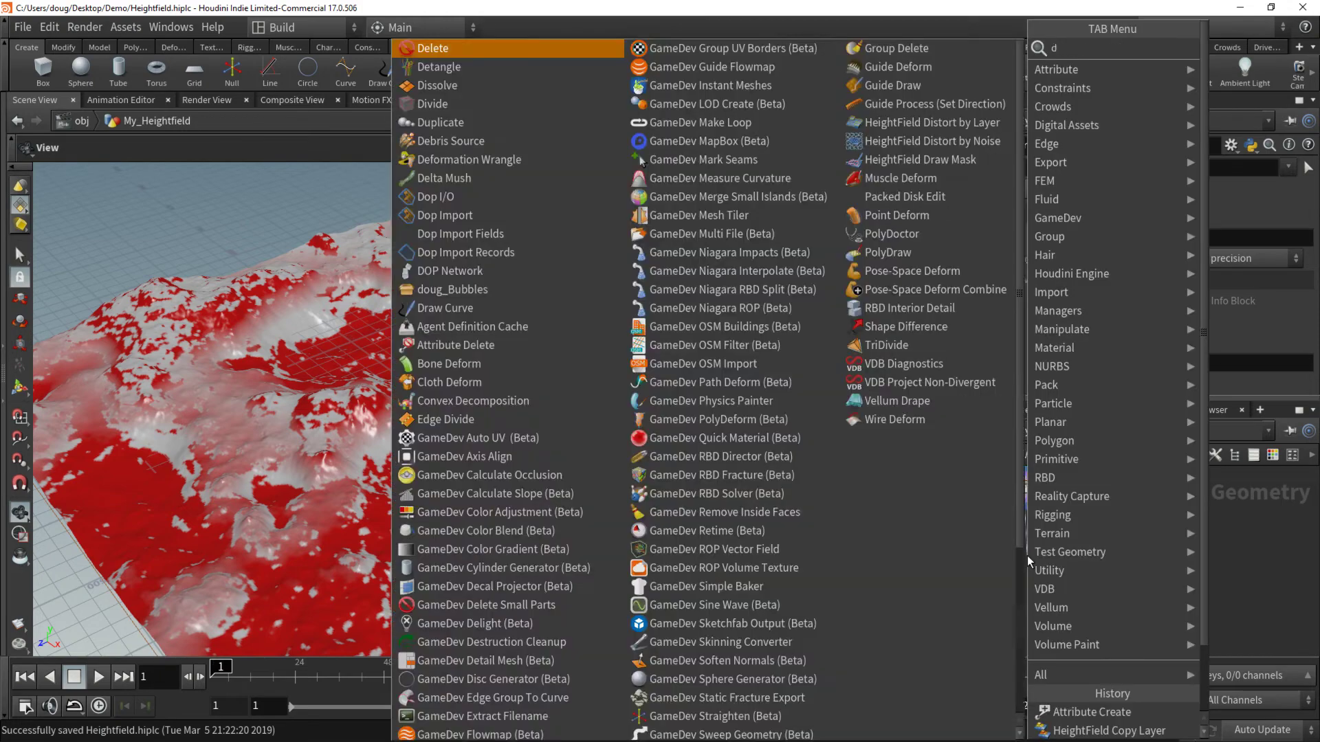
key(Down)
key(Down)
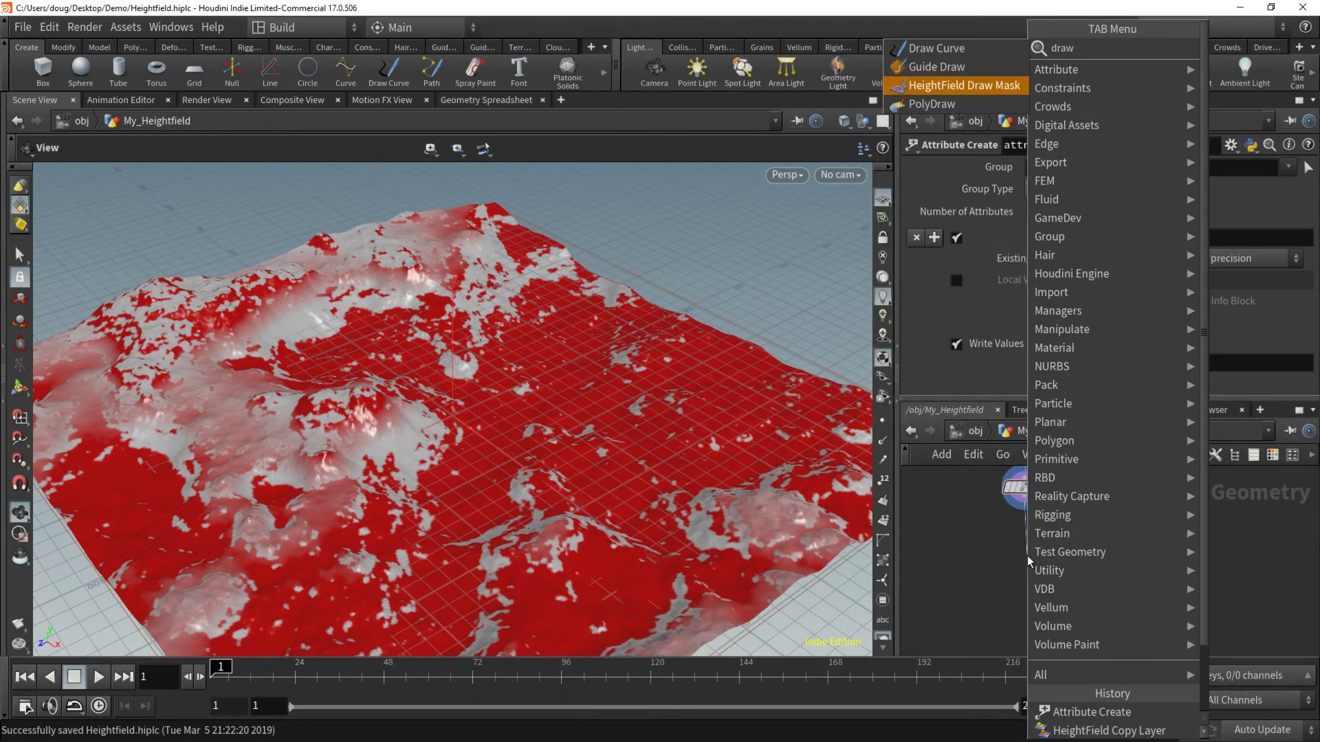
key(Return)
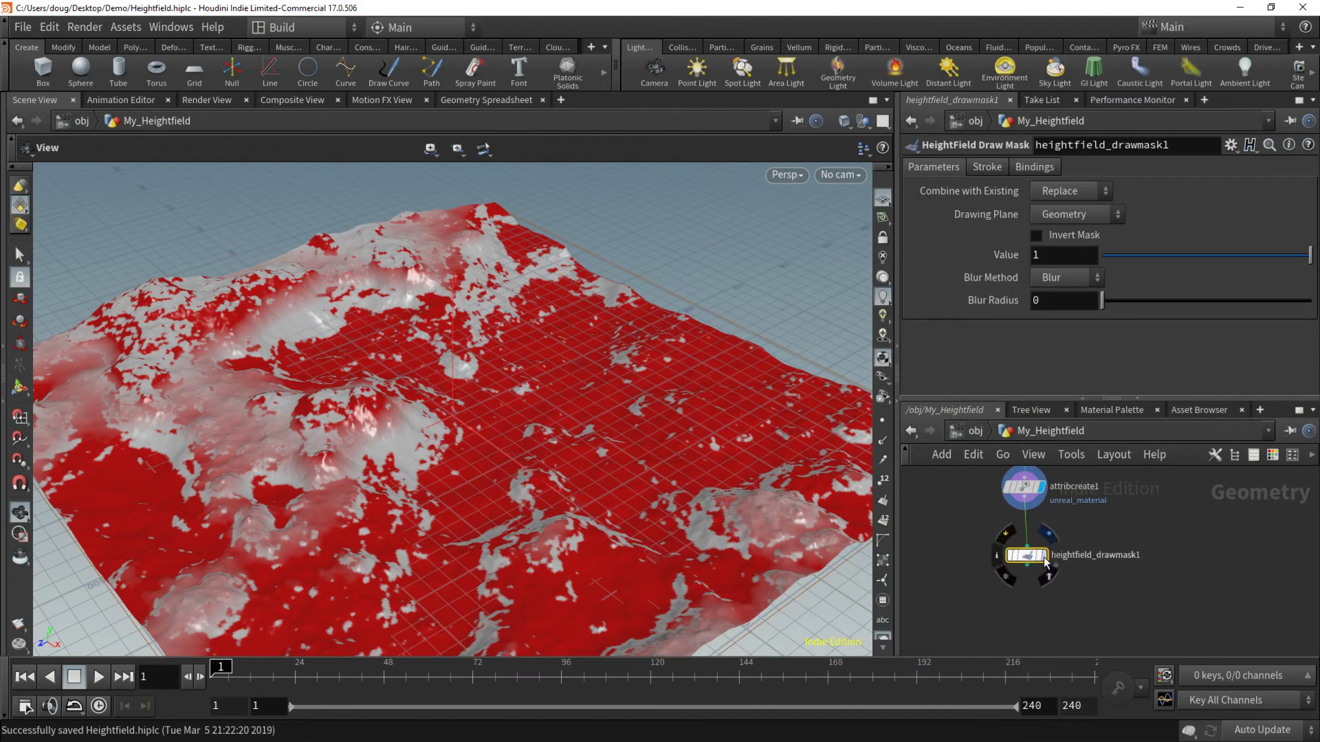
click(1045, 558)
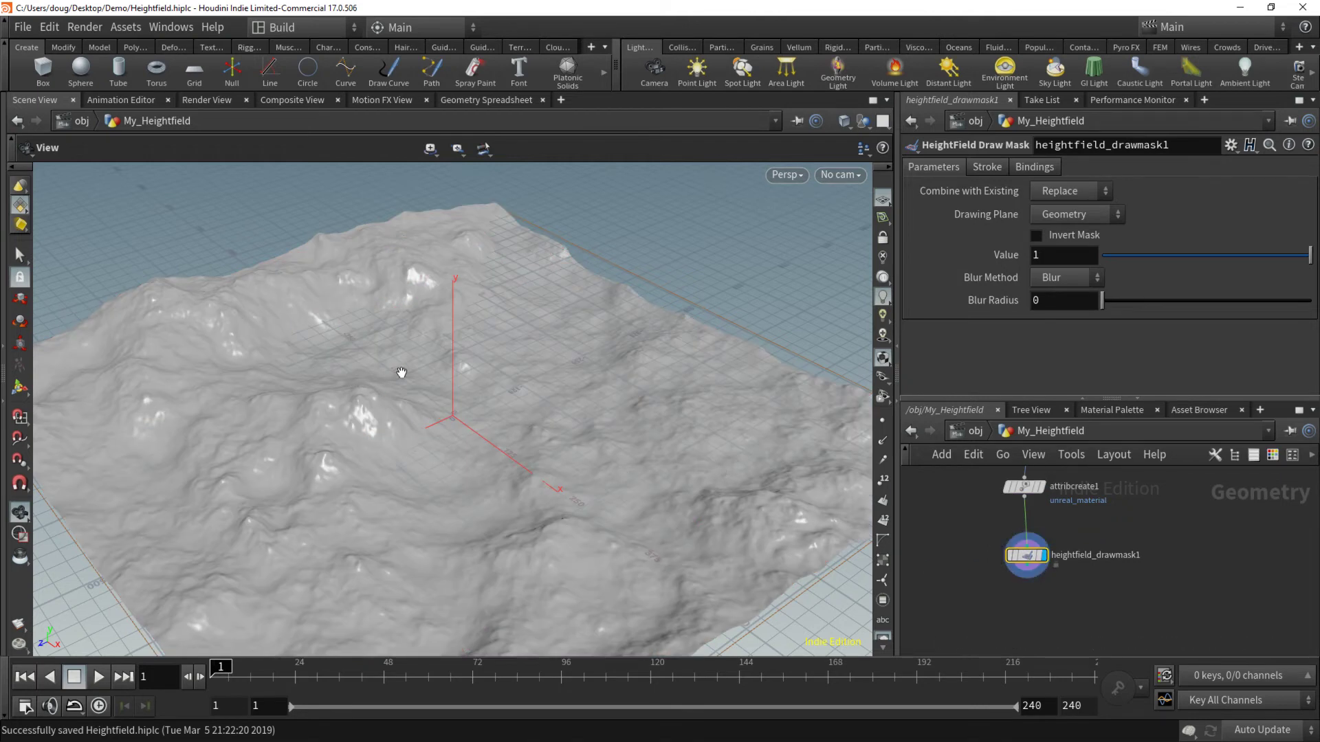
click(20, 258)
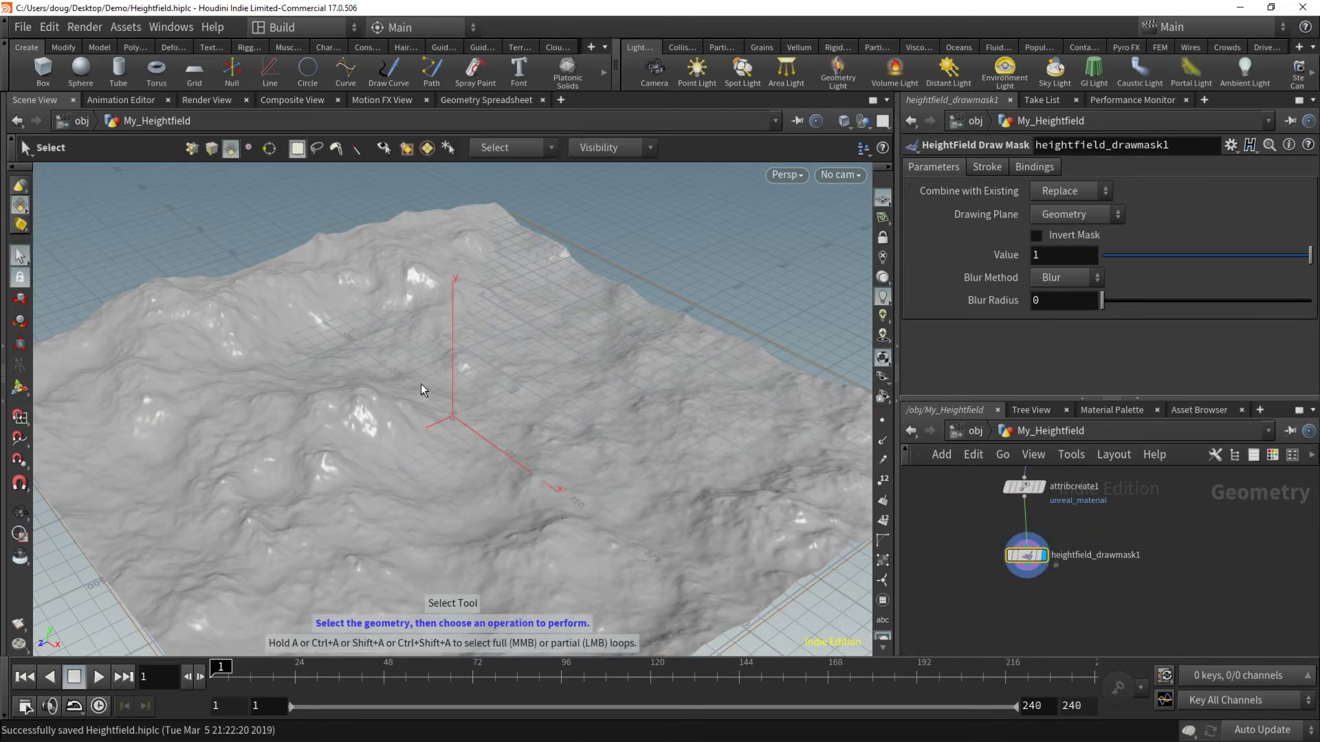
key(Return)
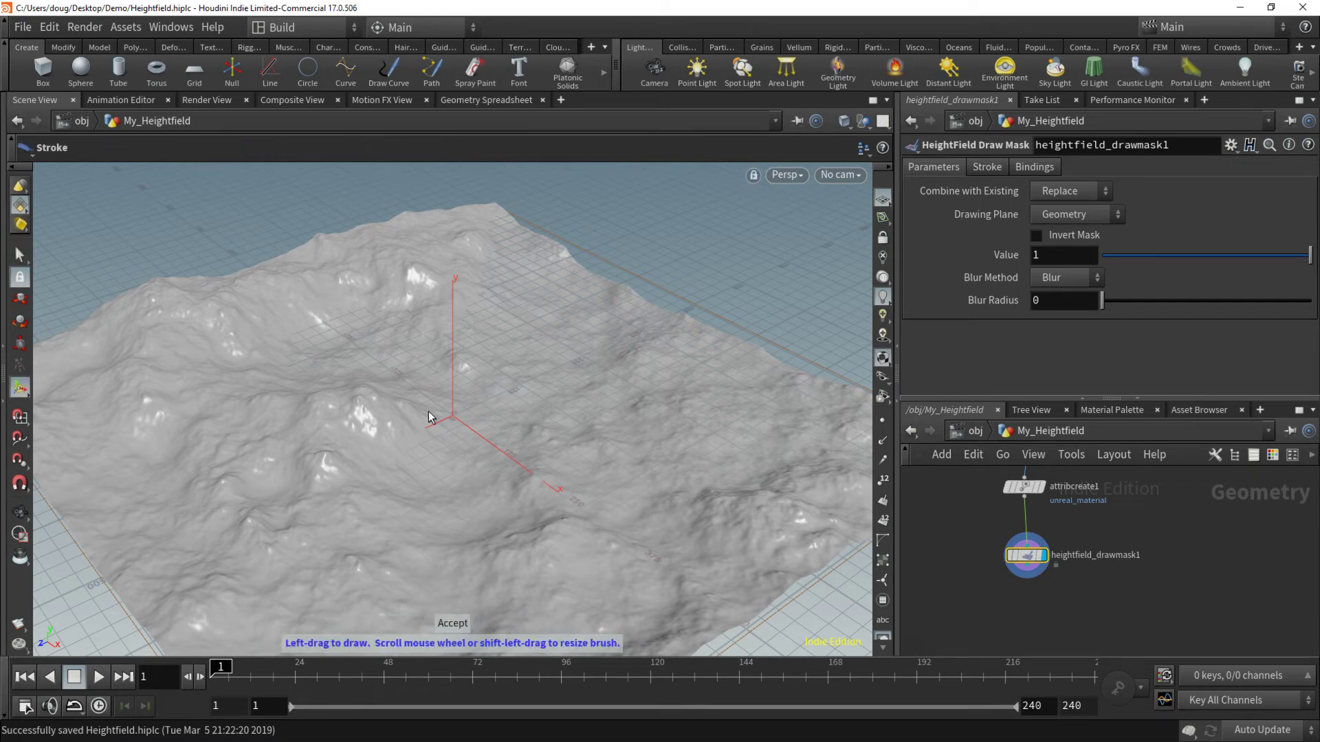
mouse_move(427, 411)
mouse_down()
mouse_move(436, 454)
mouse_move(479, 460)
mouse_move(558, 387)
mouse_move(485, 328)
mouse_move(435, 328)
mouse_move(413, 423)
mouse_move(432, 441)
mouse_up()
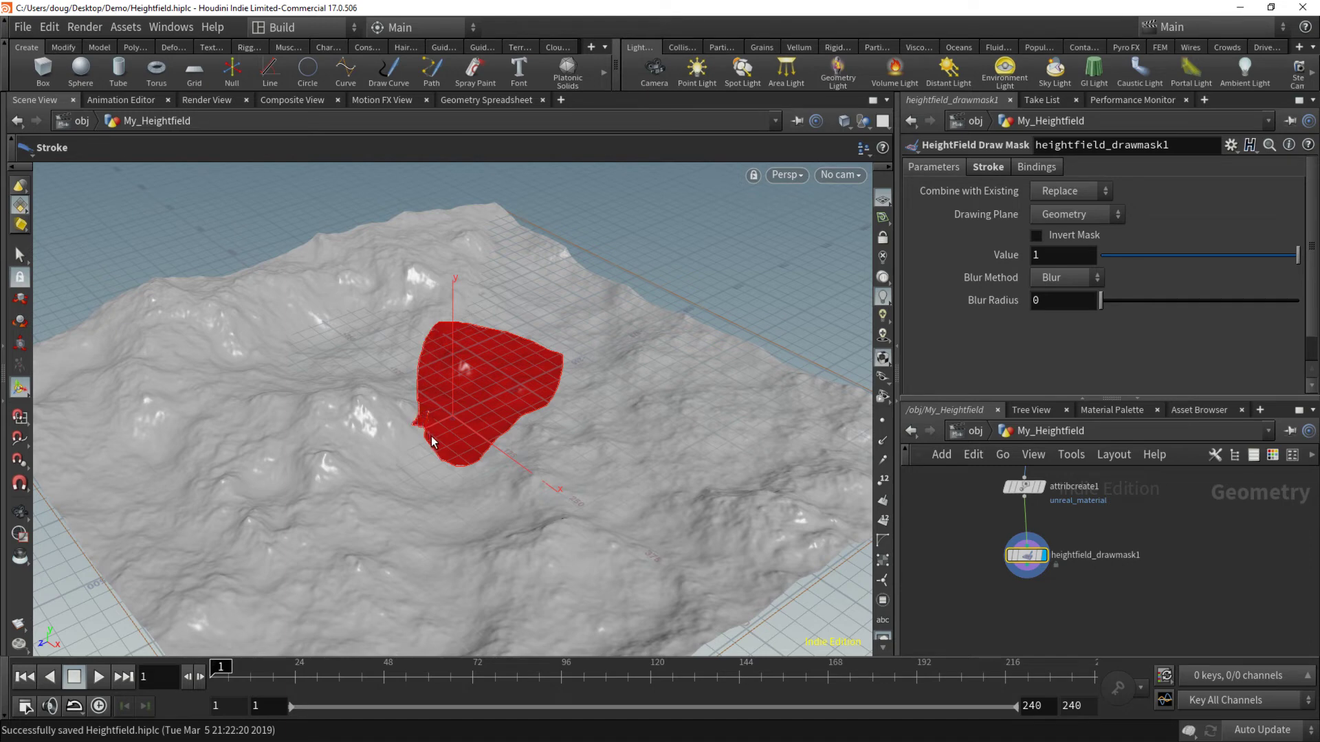
key(ctrl+z)
right_click(484, 444)
click(484, 444)
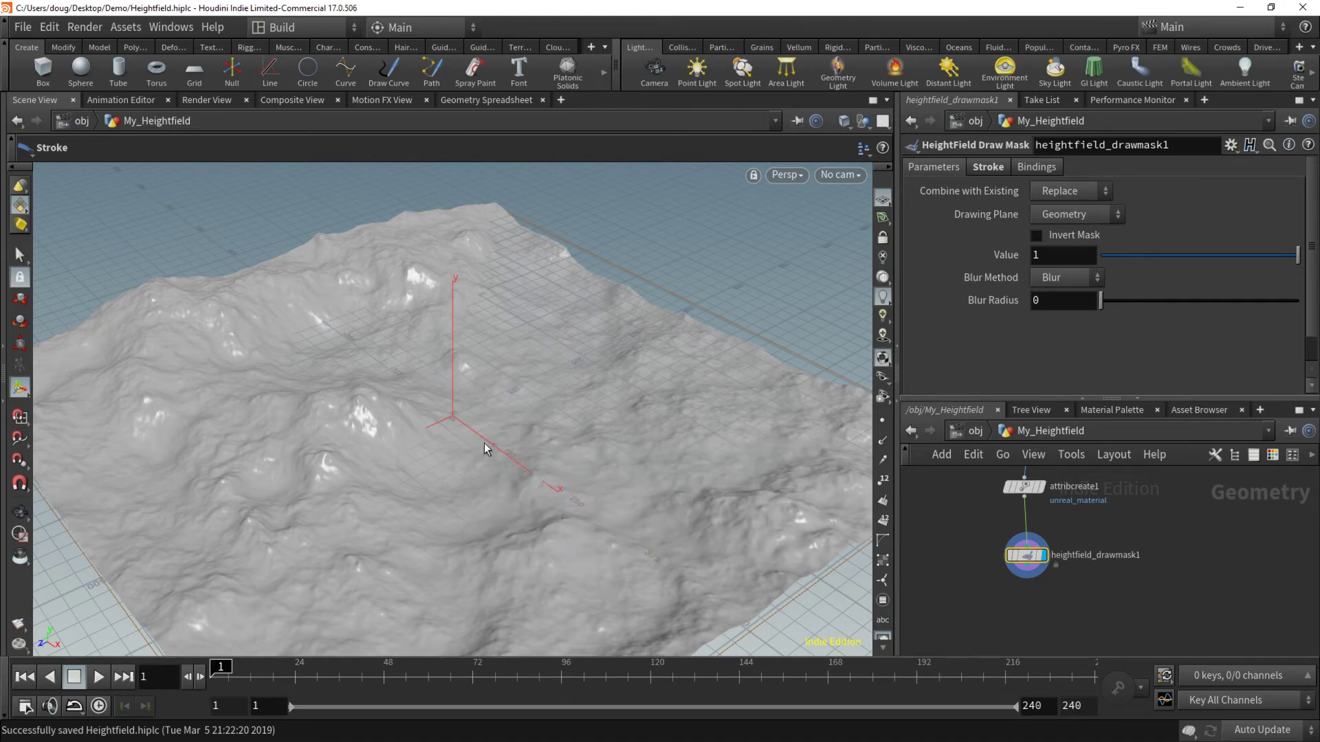
- Draw a closed mask region on the heightfield around its centre and rename the draw mask node draw_the_hole
mouse_move(461, 368)
mouse_down()
mouse_move(383, 385)
mouse_move(460, 477)
mouse_move(575, 396)
mouse_move(589, 341)
mouse_move(509, 358)
mouse_up()
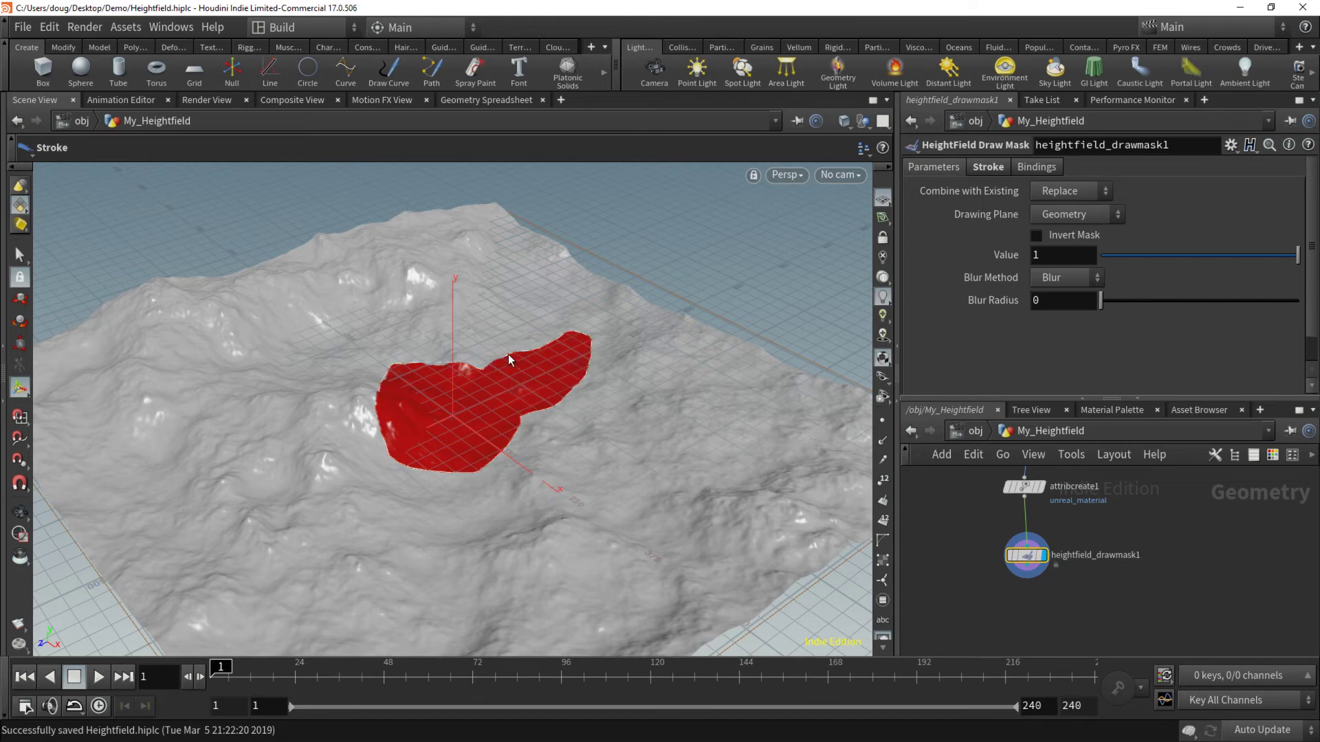
double_click(1070, 558)
text(draw)
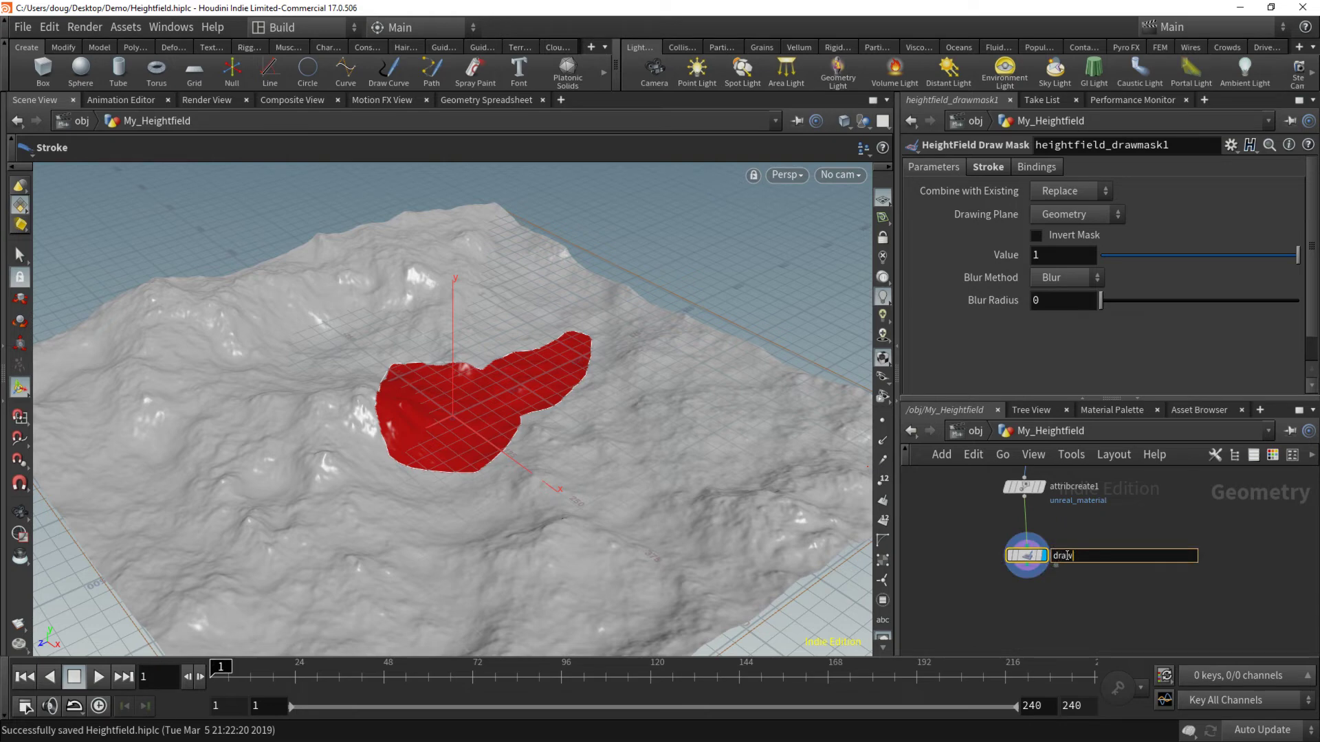
text(_the_hole)
key(Return)
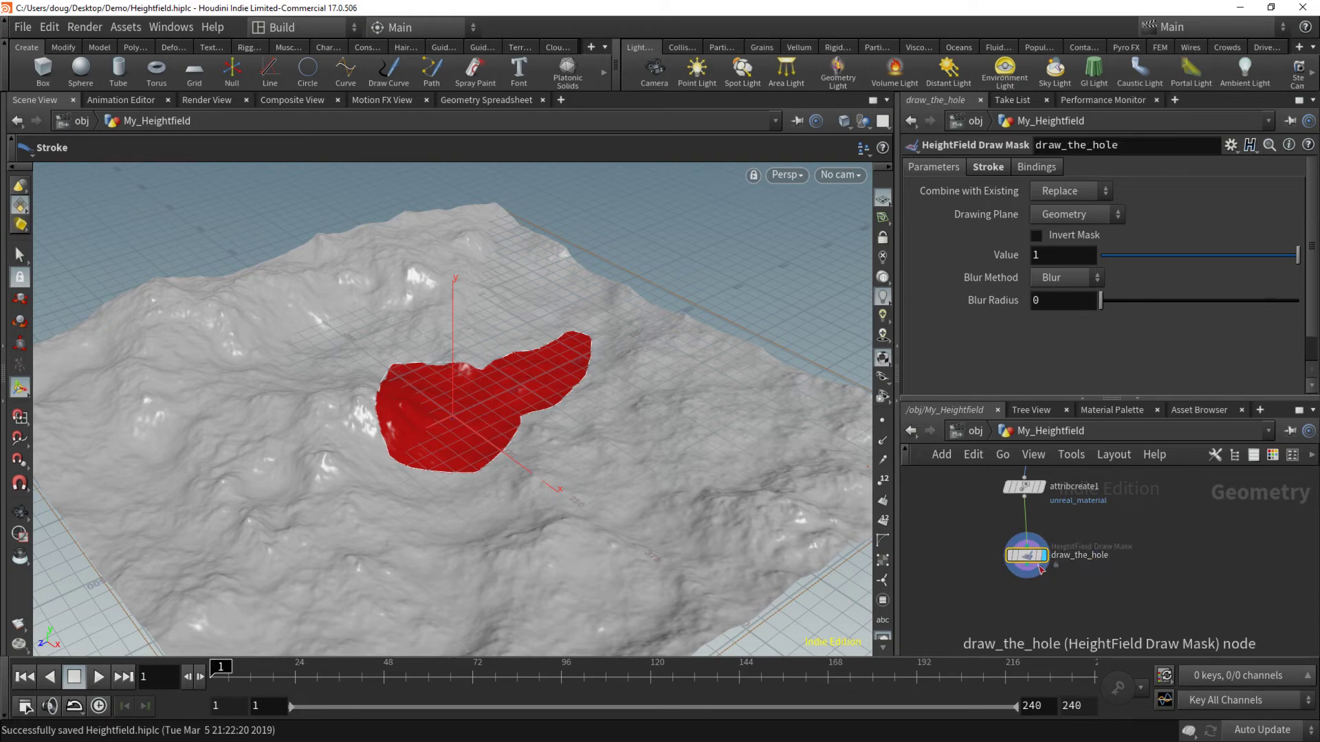
- Add a HeightField Copy Layer node after draw_the_hole, display it and copy the mask layer to a destination layer named visibility
key(Tab)
text(copy l)
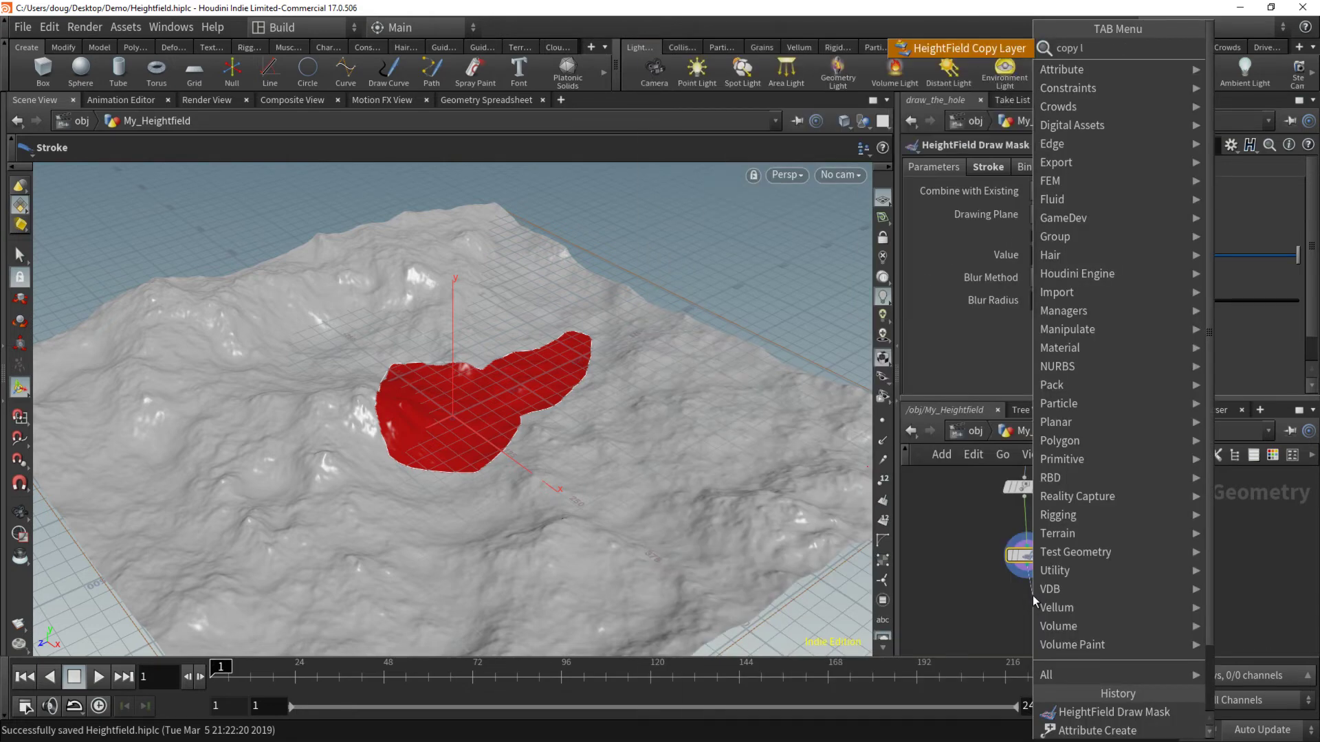
key(Return)
click(1050, 597)
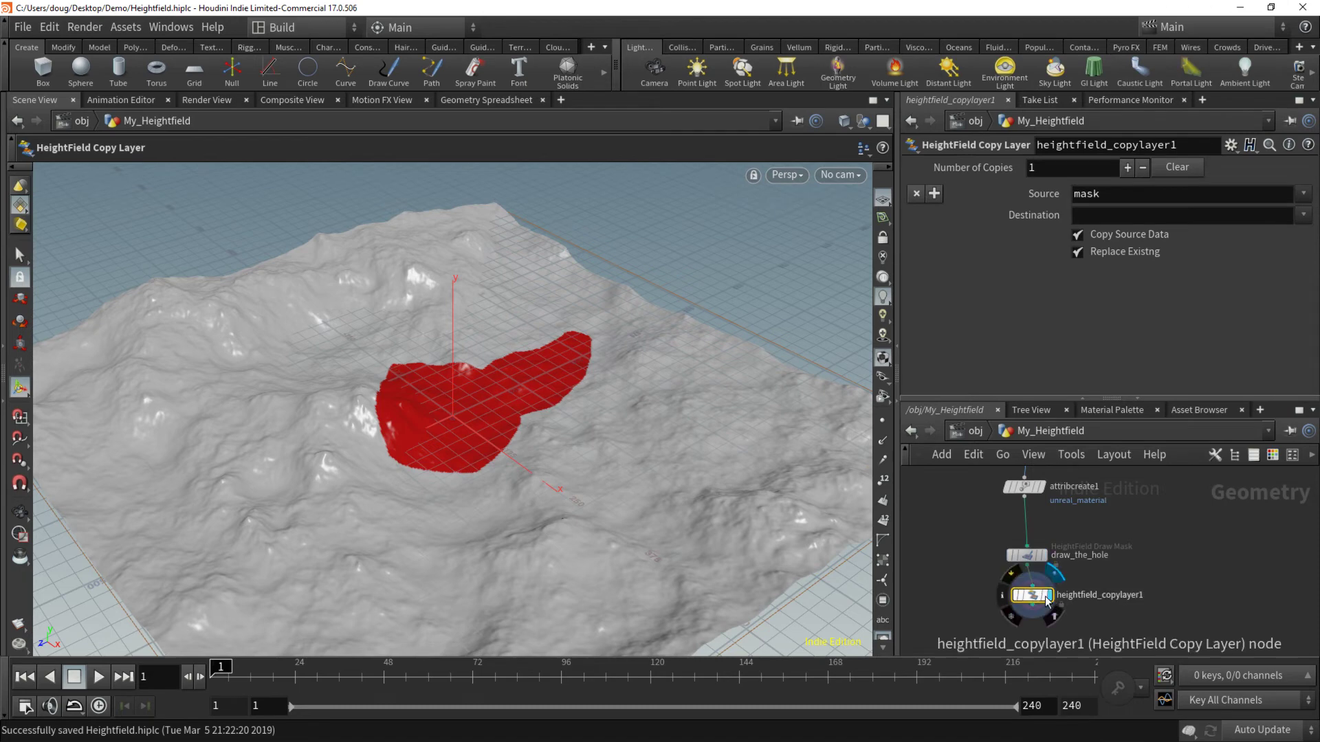
click(1121, 217)
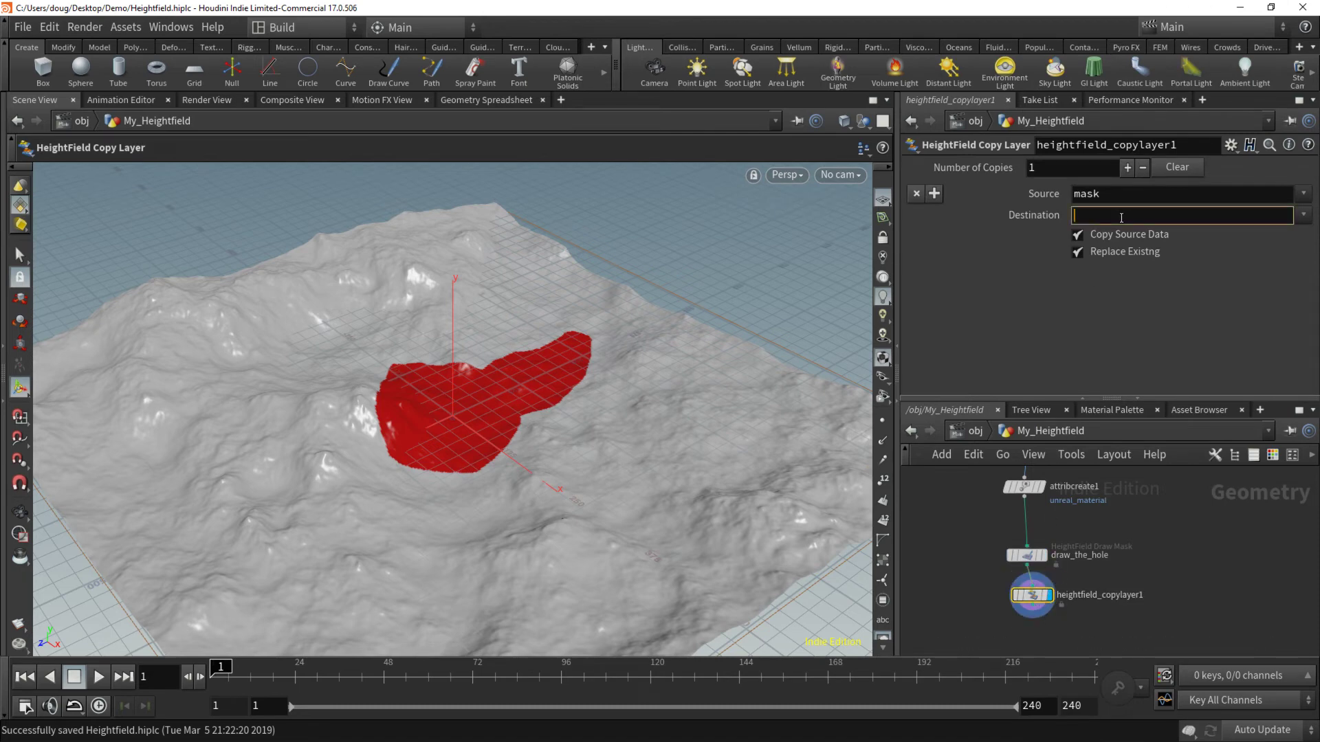
text(visibility)
key(Return)
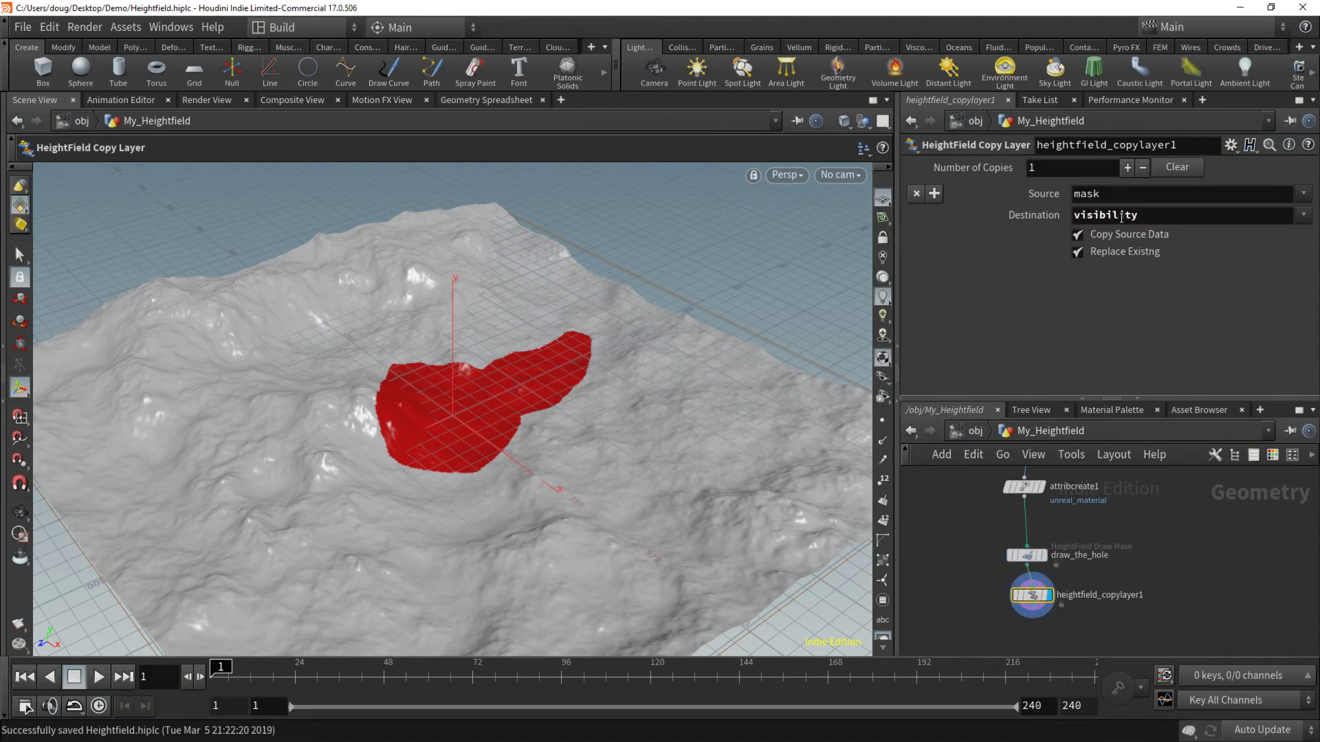
- Save the doug_my_heightfield asset definition and the Heightfield scene
click(29, 30)
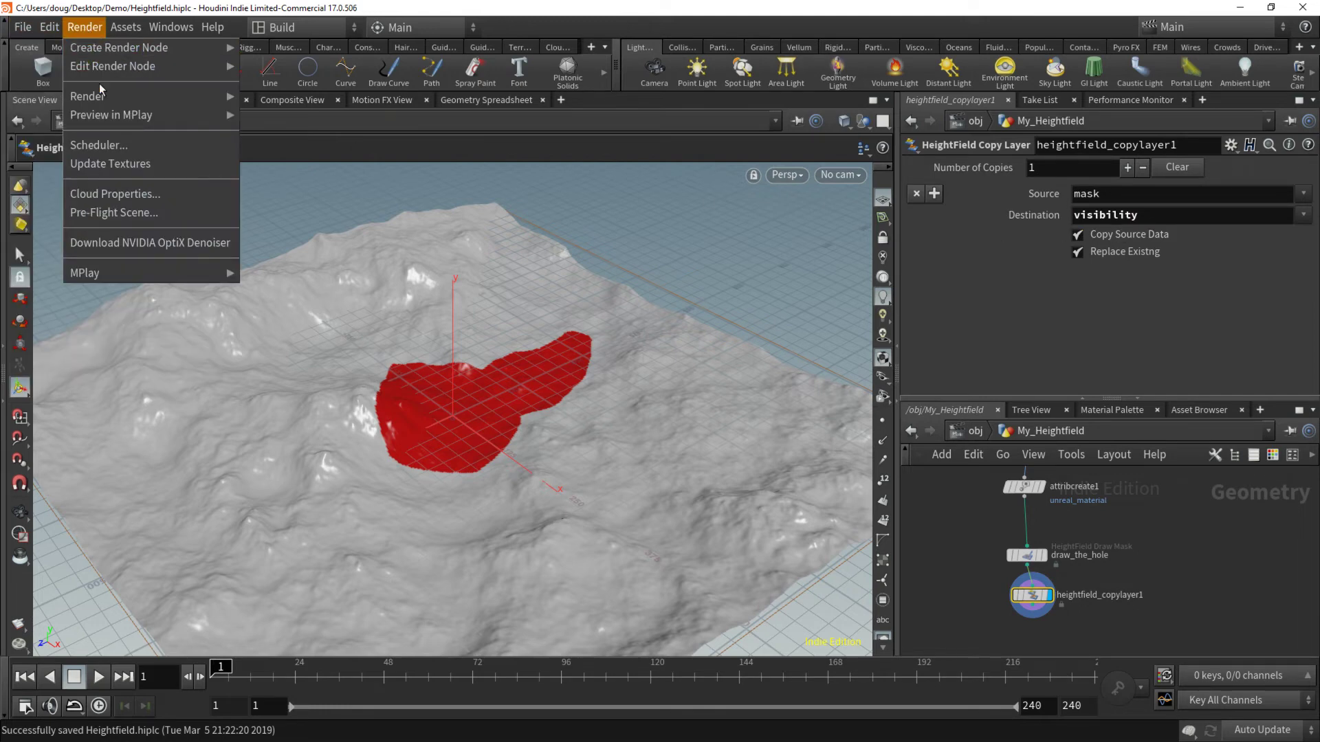
mouse_move(117, 32)
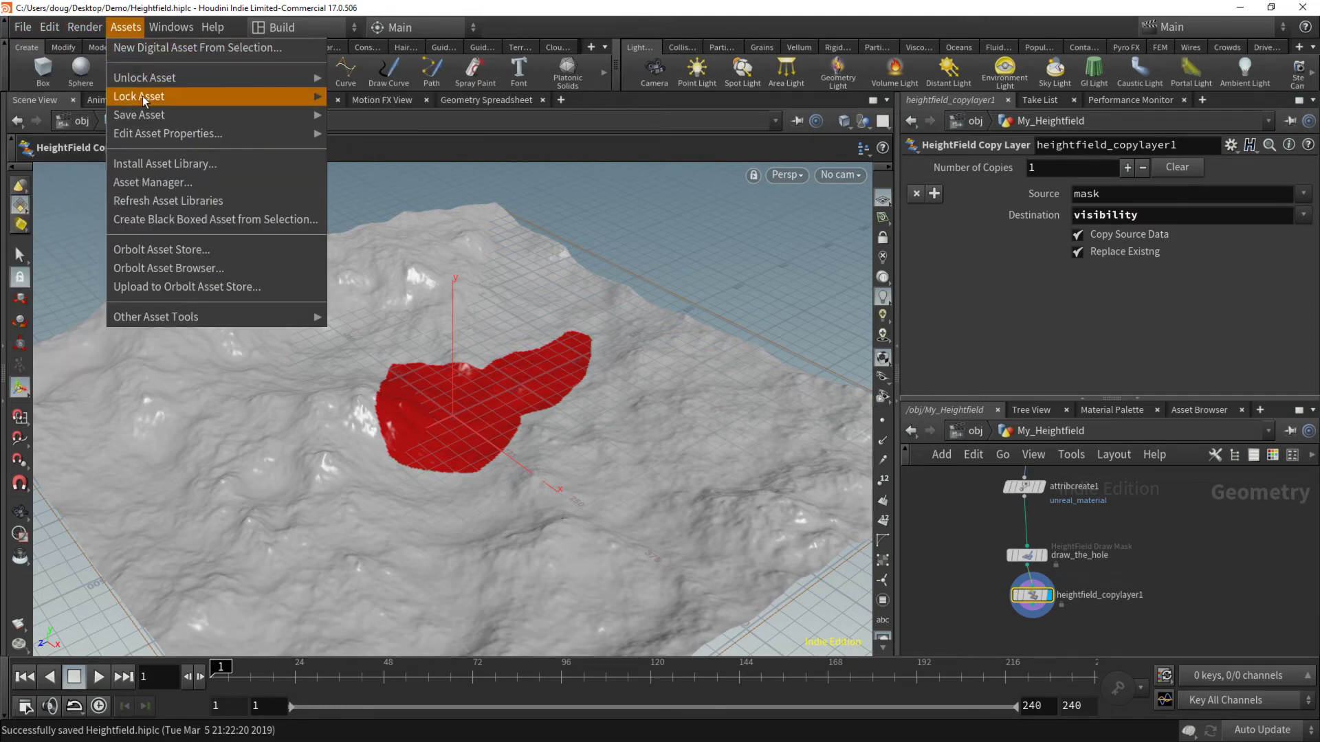
mouse_move(152, 117)
click(383, 134)
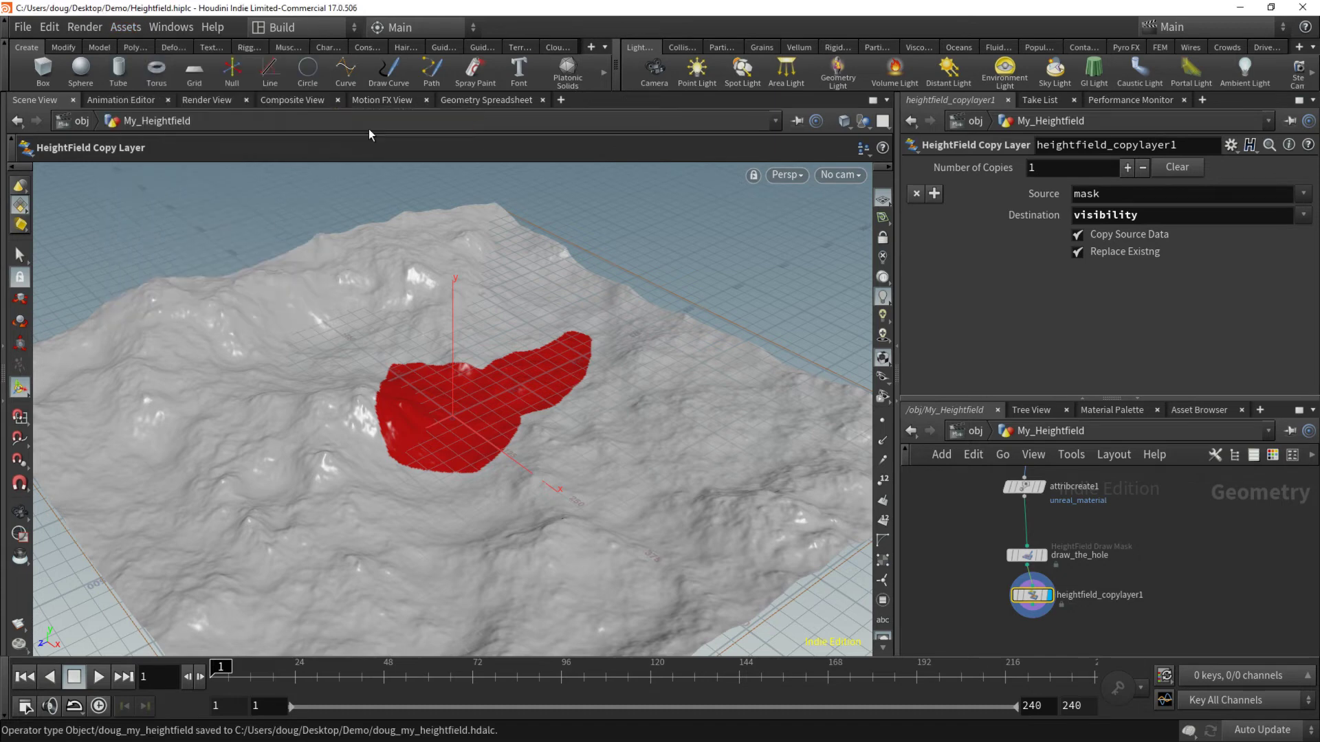
click(34, 32)
click(62, 112)
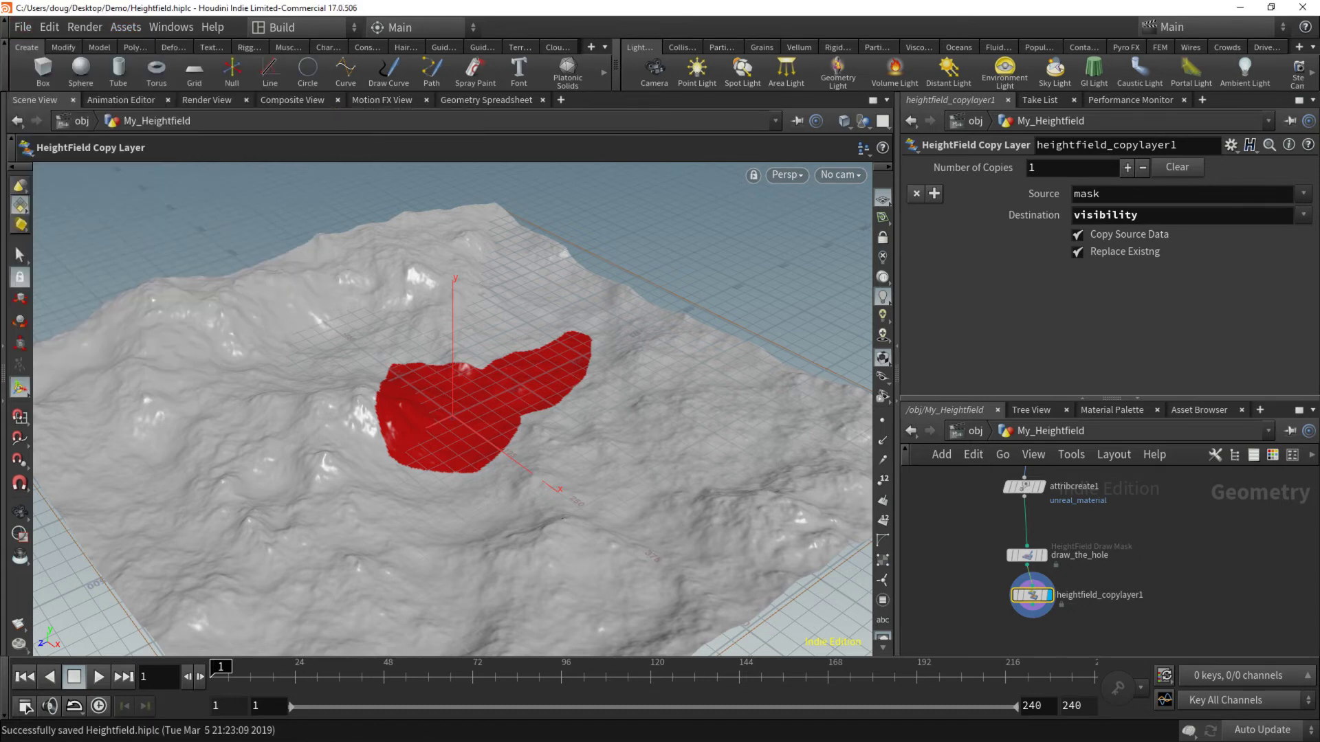
- Switch to Unreal Editor and save the modified doug_my_heightfield asset and NewMap level
key(alt+Tab)
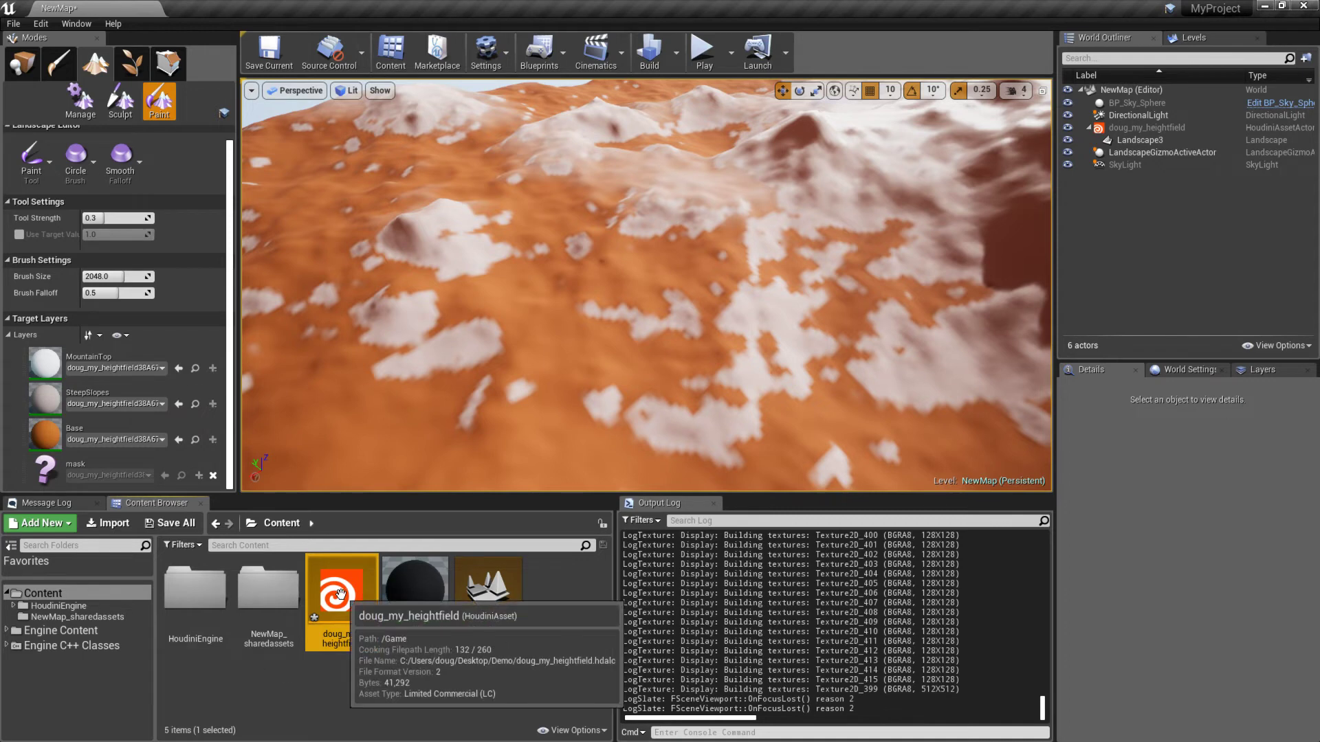
right_click(335, 591)
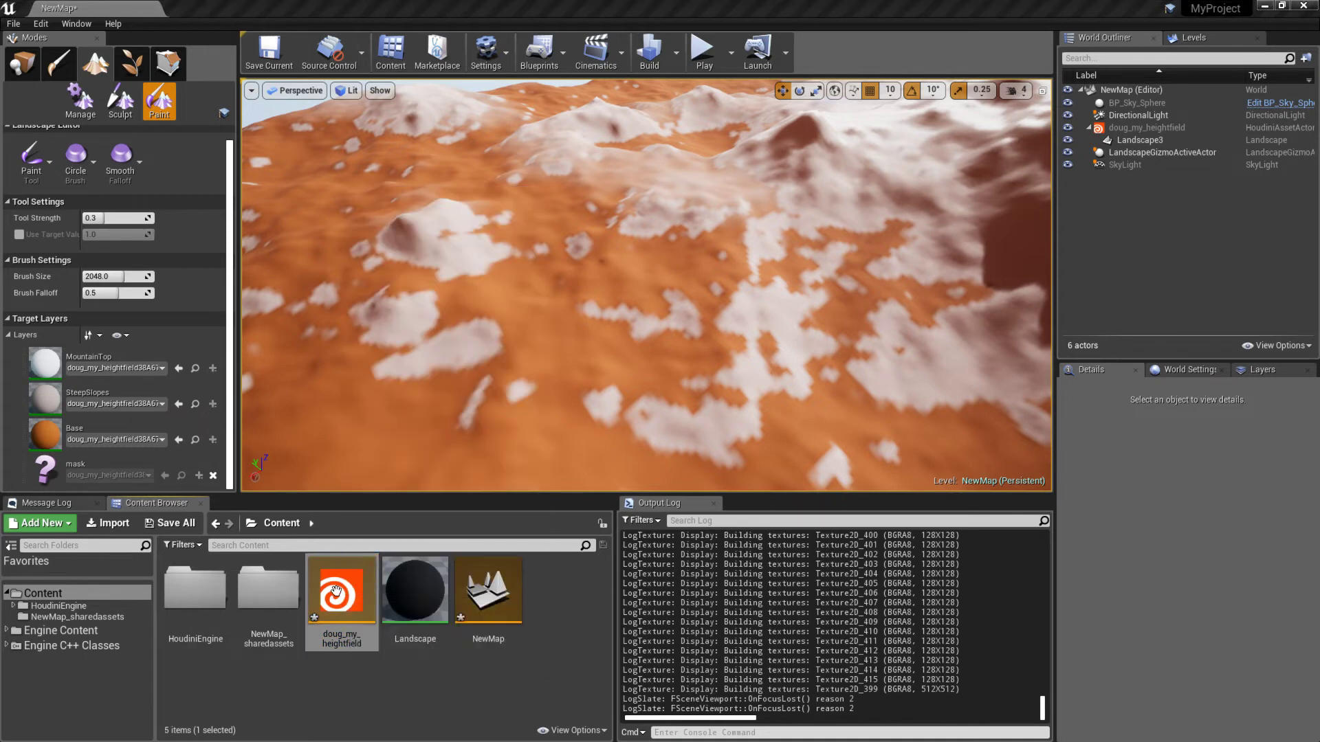
click(164, 524)
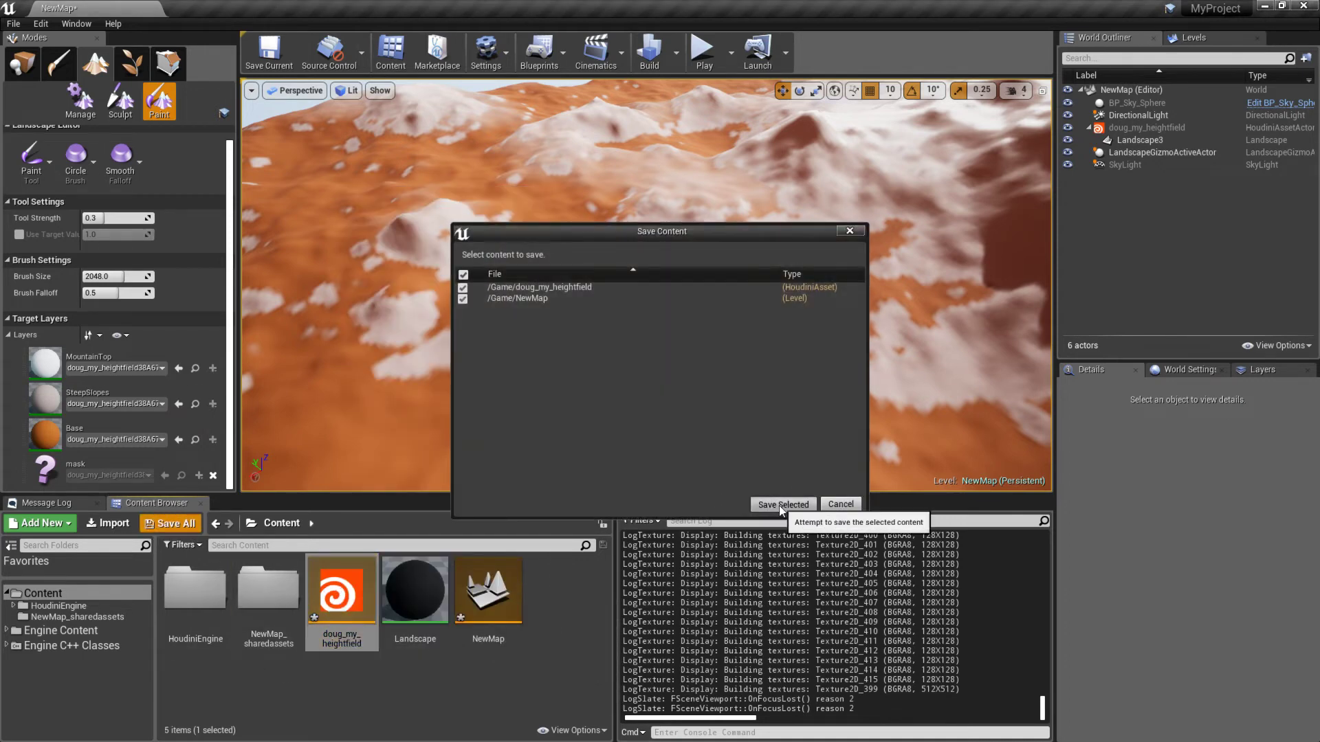
click(781, 505)
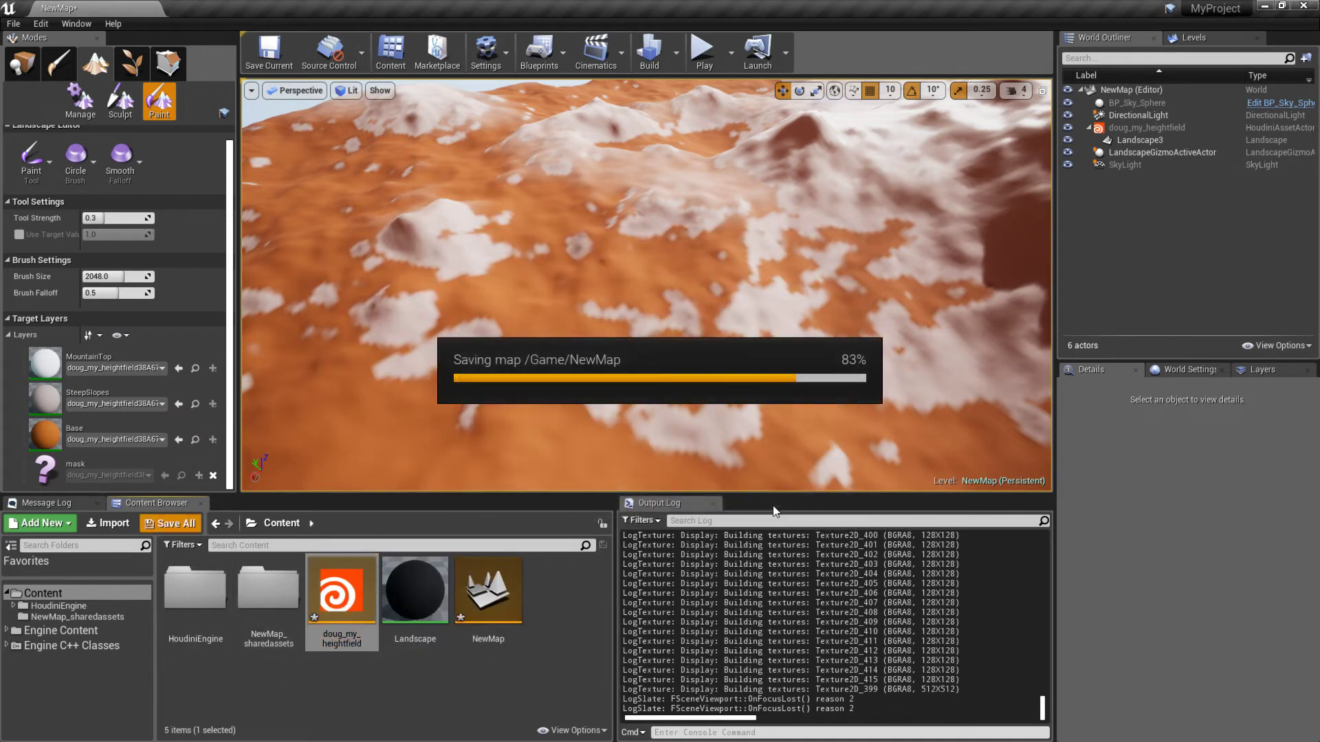
- Rebuild all instances of the doug_my_heightfield asset and inspect the masked area on the regenerated landscape
right_click(352, 599)
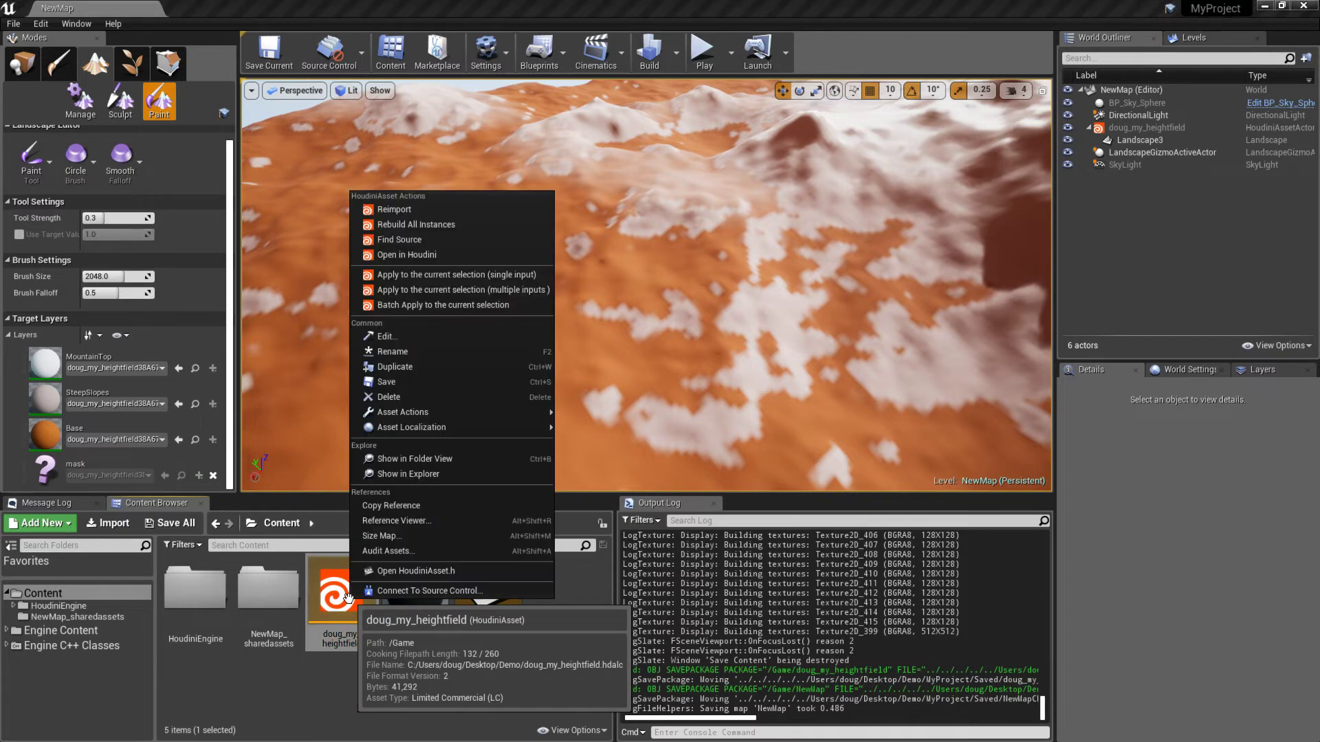
click(443, 231)
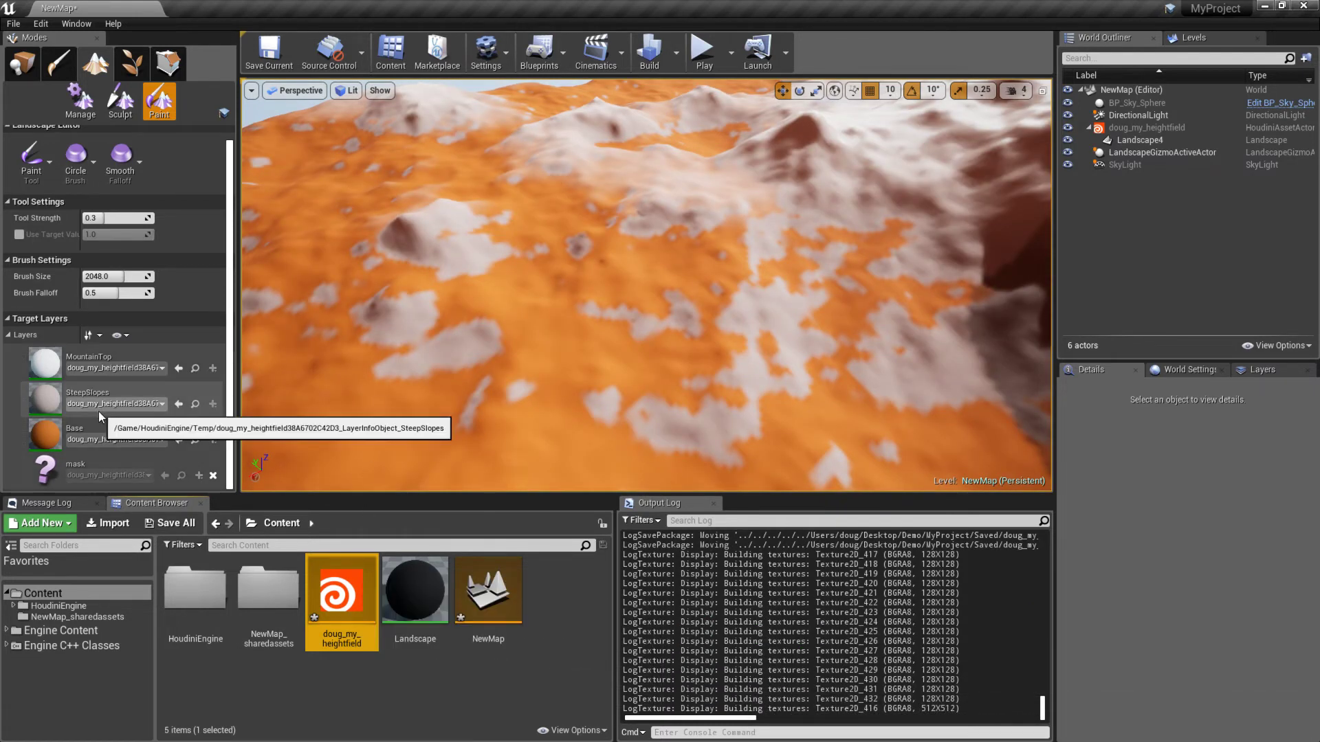
right_drag(440, 329, 456, 353)
key(w)
key(s)
key(d)
click(437, 686)
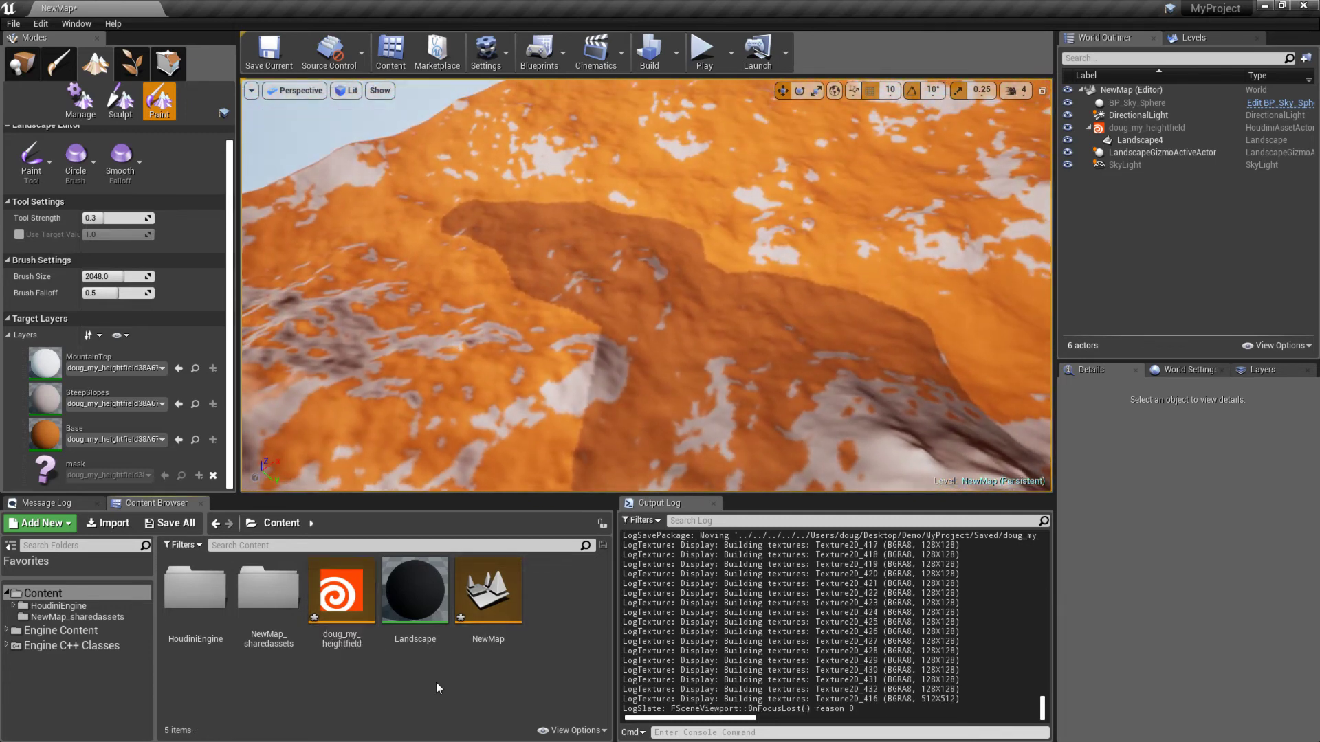
- Open the Landscape material, review its node network and close it again
click(410, 613)
double_click(410, 613)
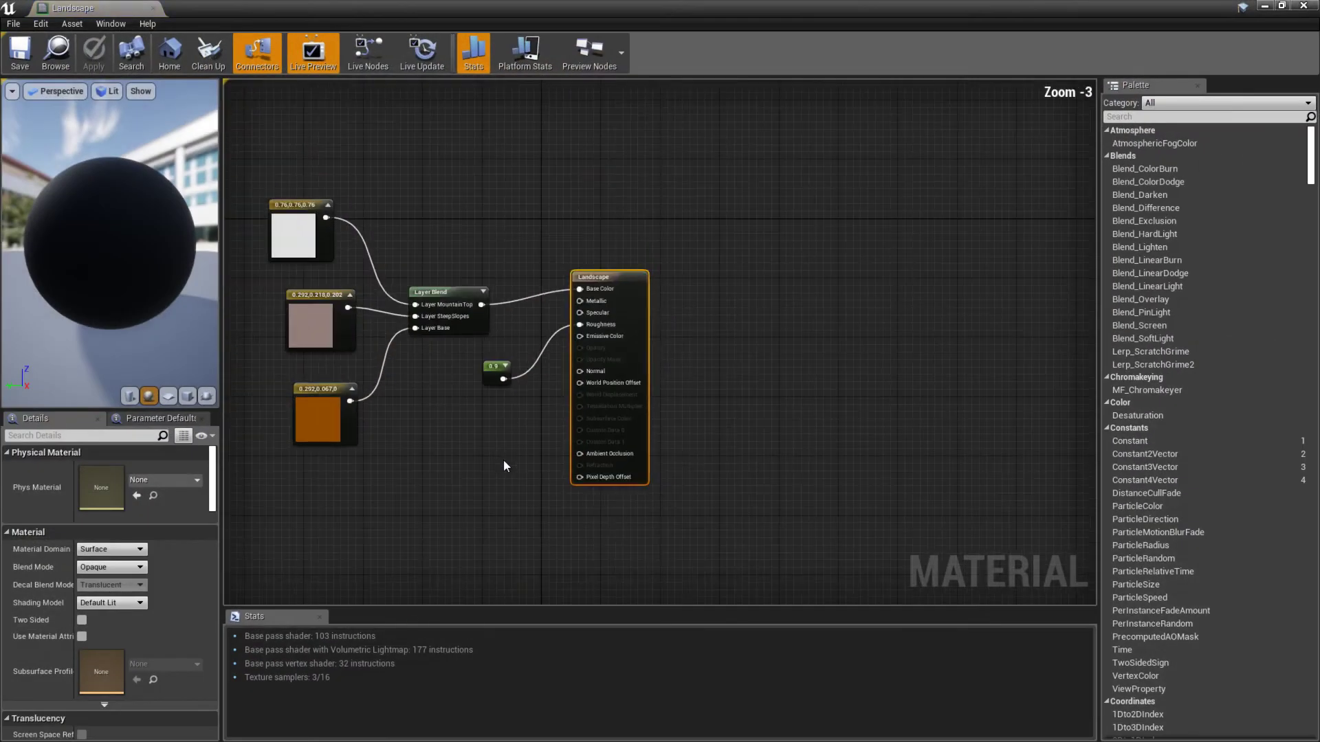
drag(795, 534, 308, 169)
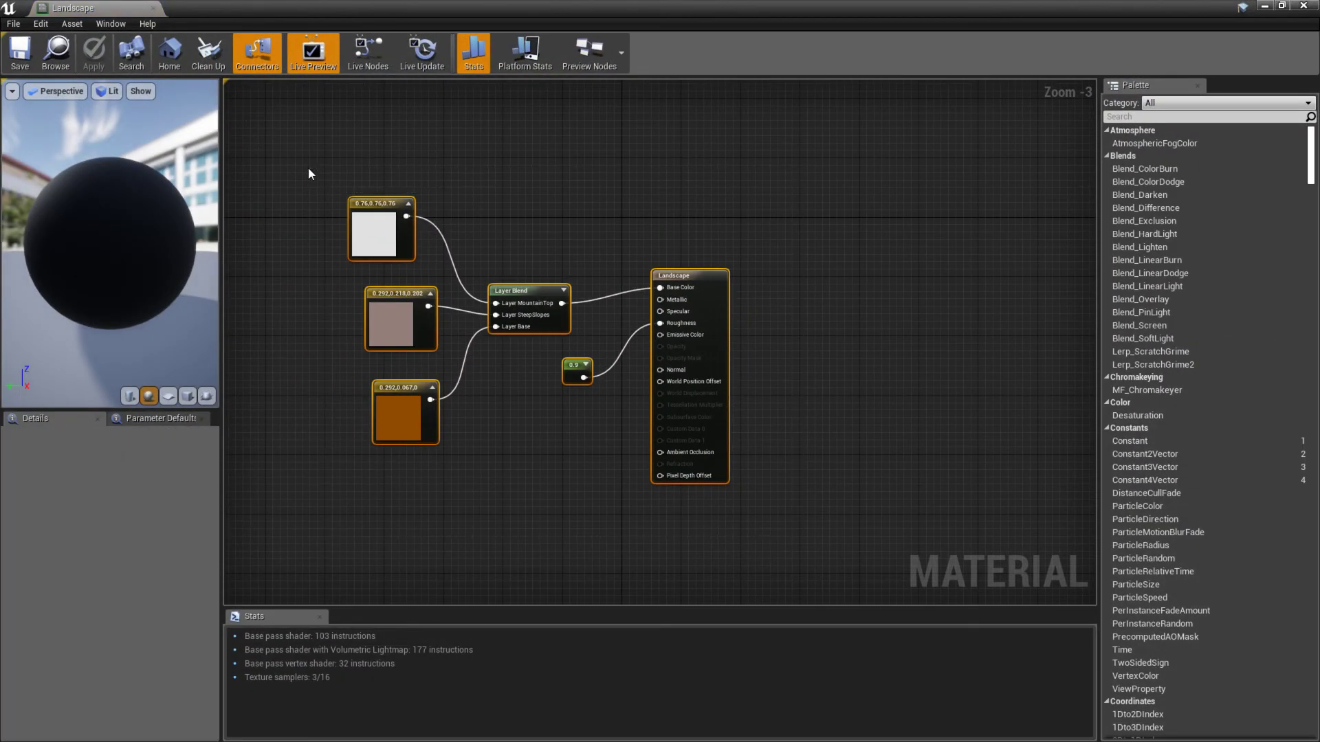
click(153, 8)
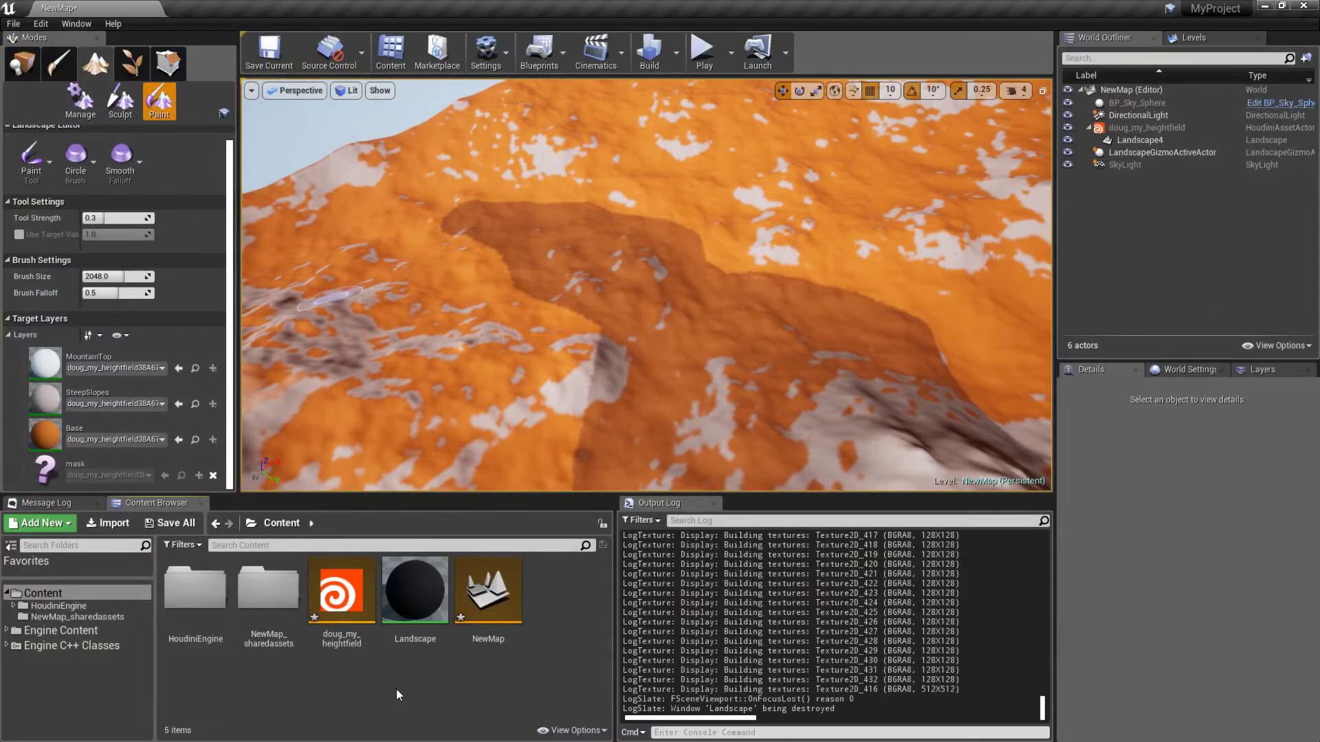
- Duplicate the Landscape material as Landscape_Hole and open the copy for editing
key(ctrl+w)
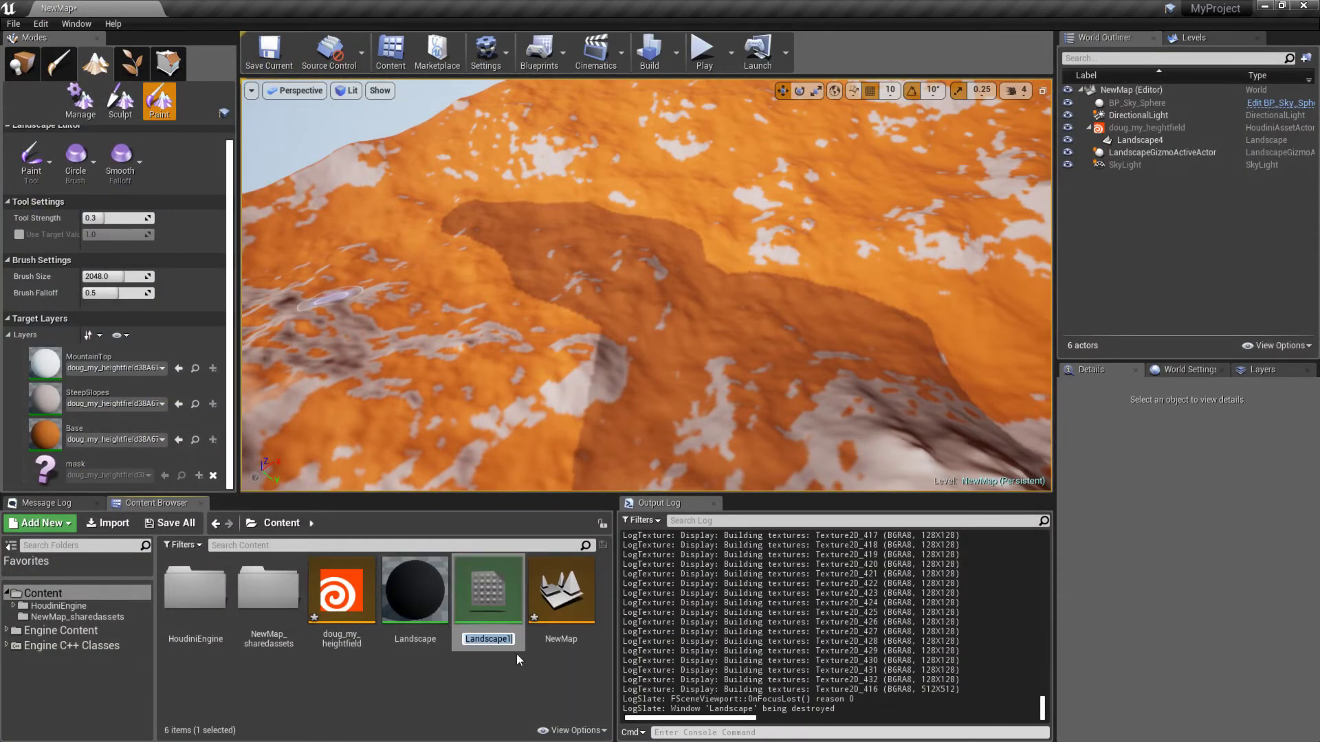
text(Landscape_Hole)
key(Return)
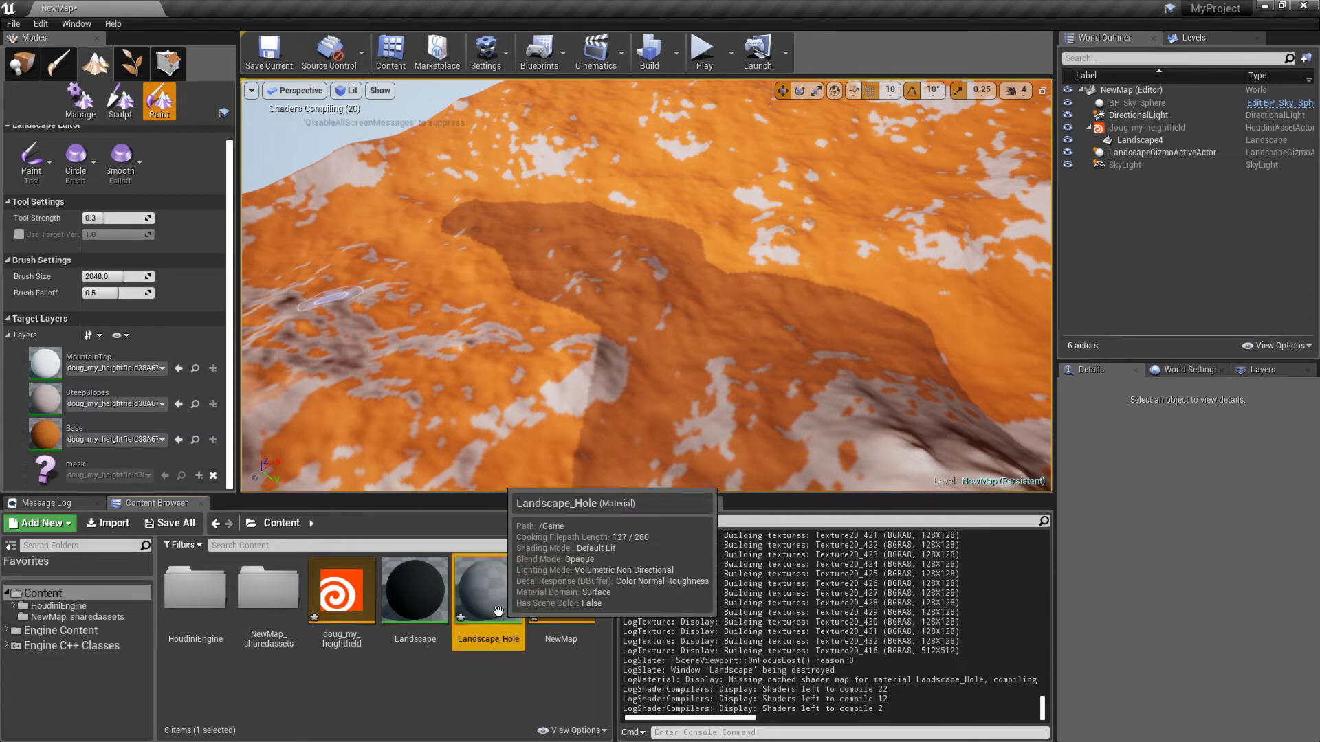
double_click(497, 611)
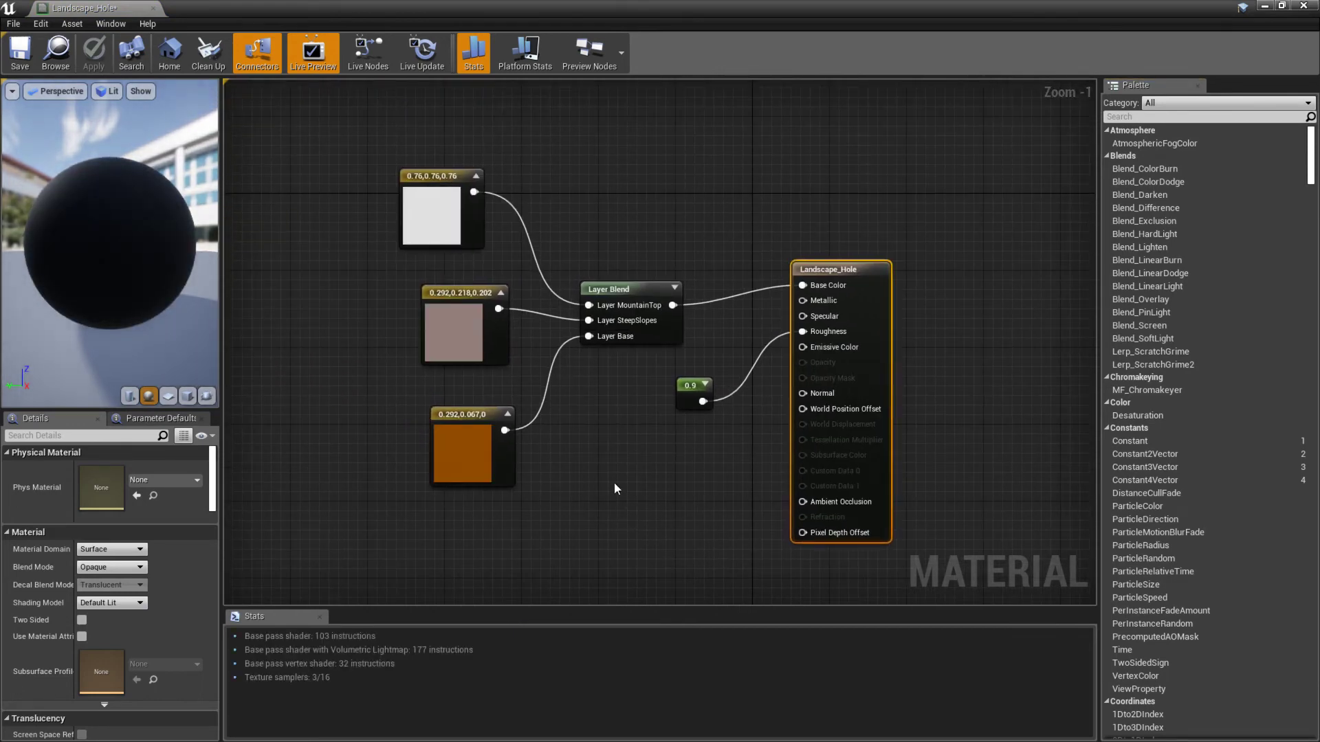
- Keep the Landscape_Hole material's domain as Surface and set its blend mode to Masked
click(110, 549)
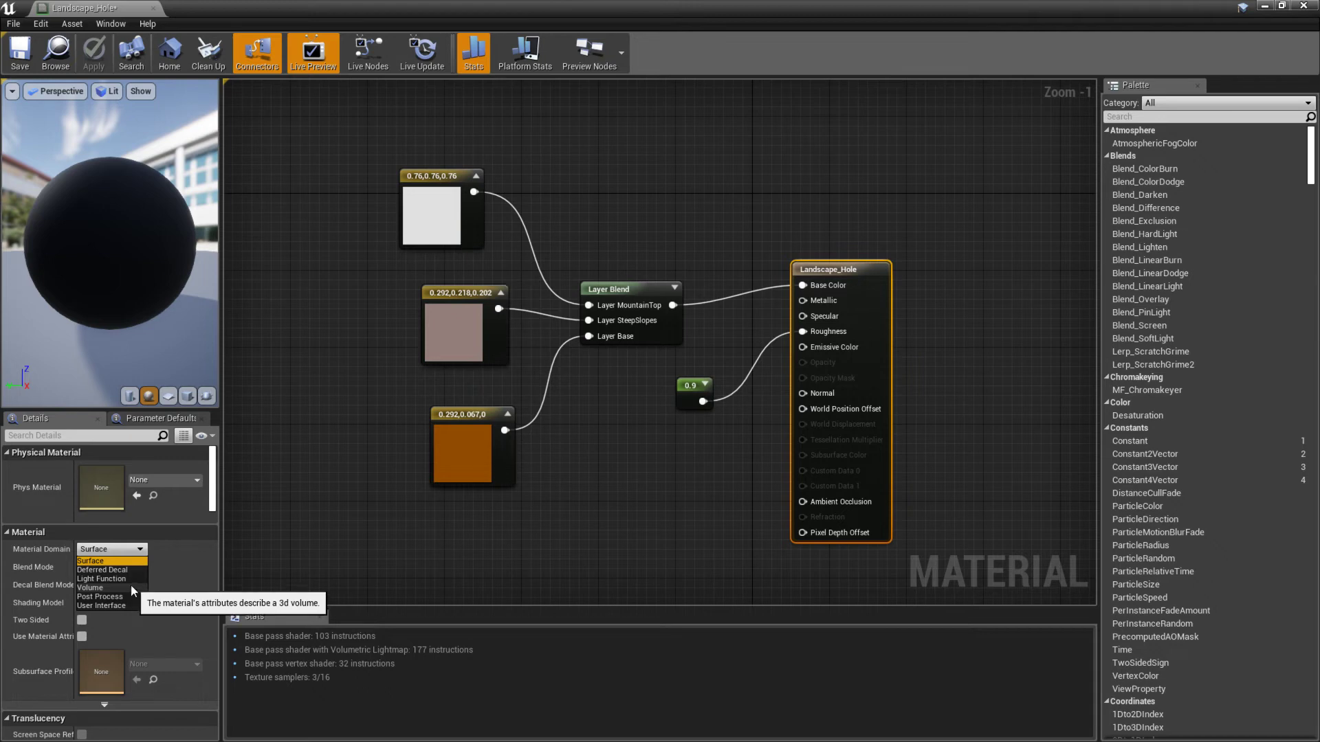
click(283, 540)
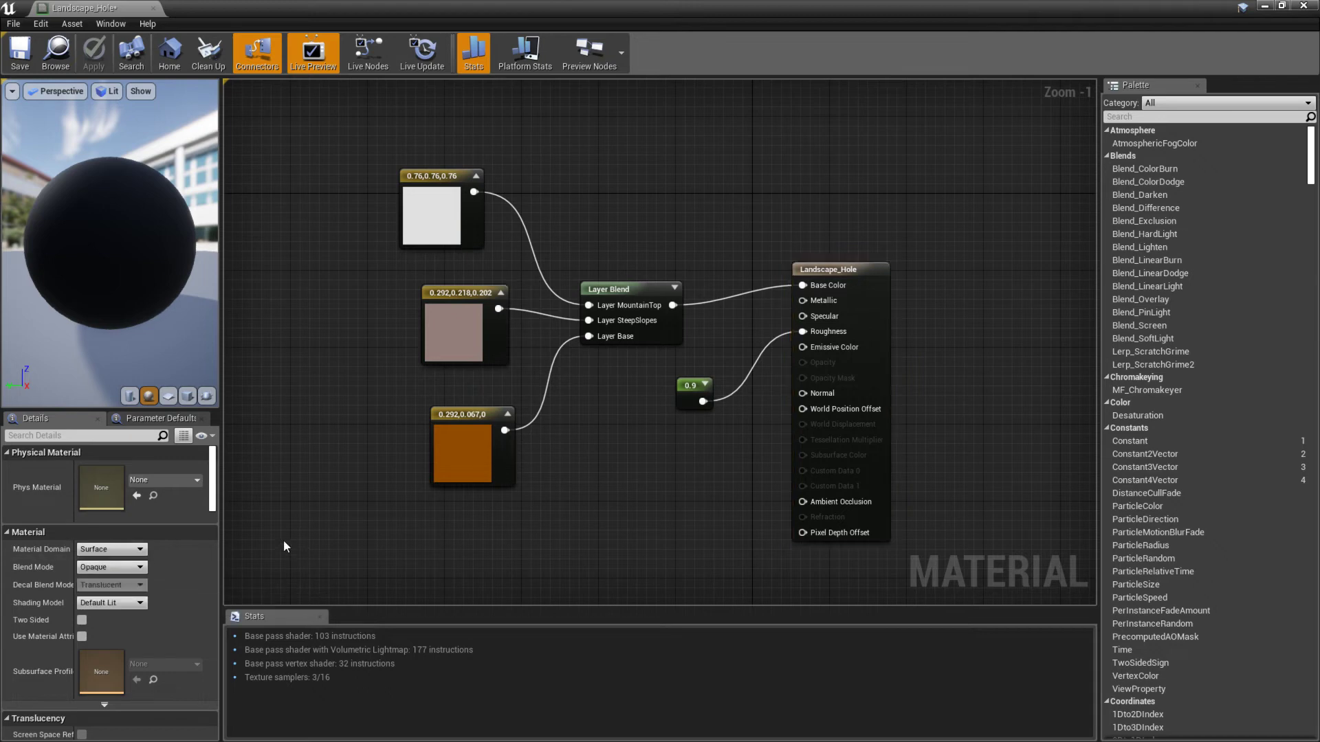
click(99, 568)
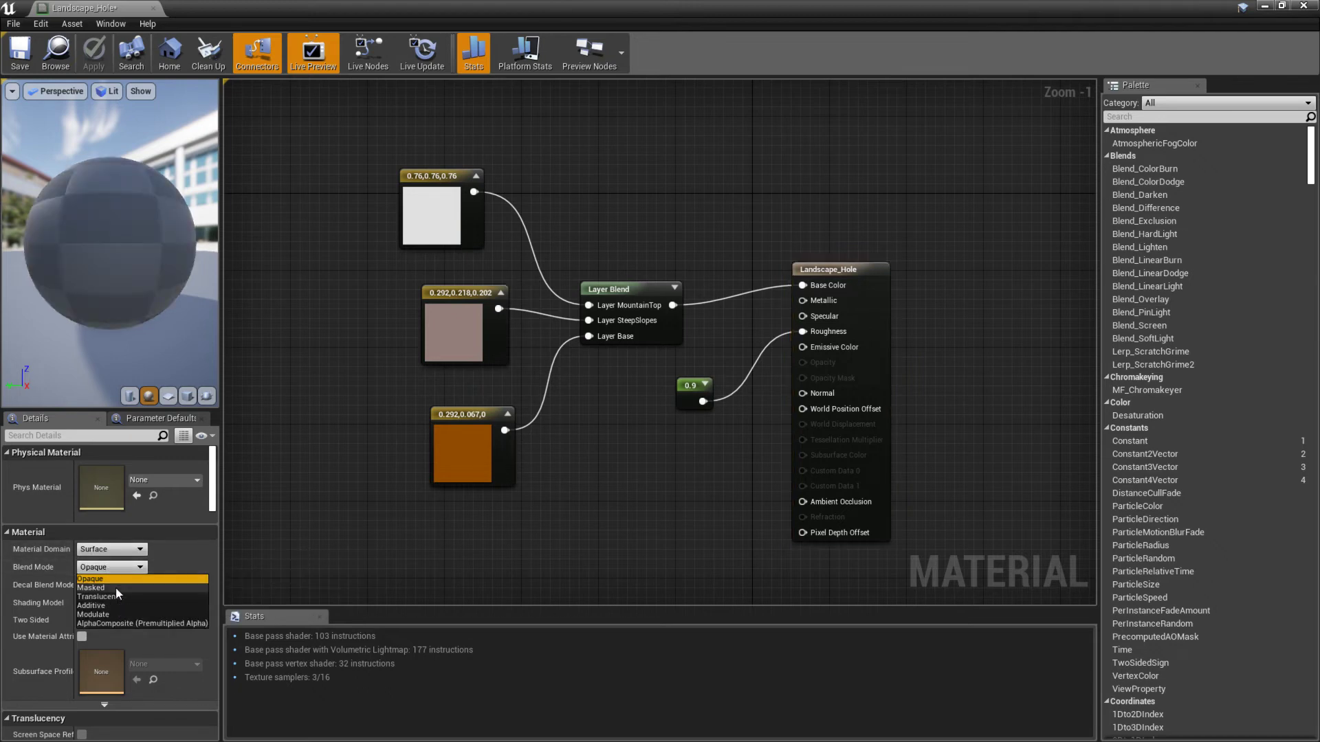
click(116, 587)
- Add a Landscape Visibility Mask node below the Layer Blend node and connect it to the material's Opacity Mask input
right_click(658, 470)
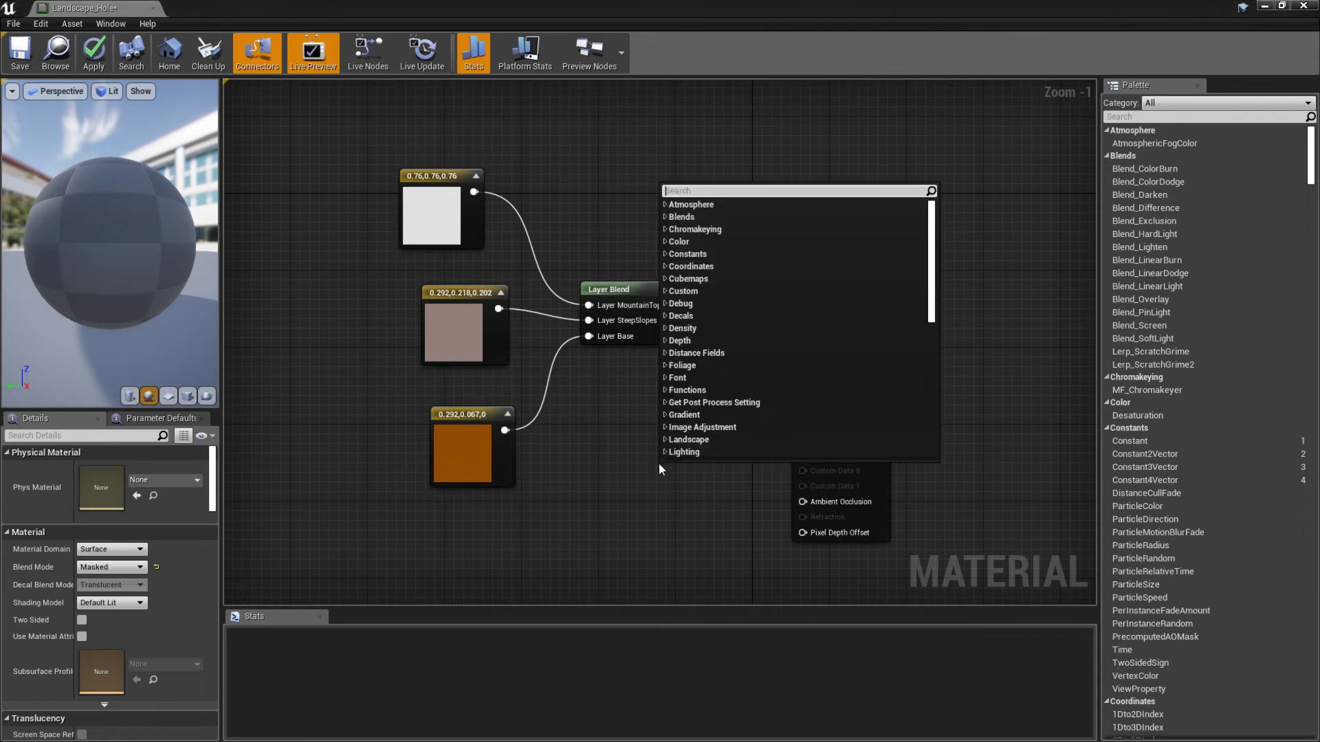
text(layer)
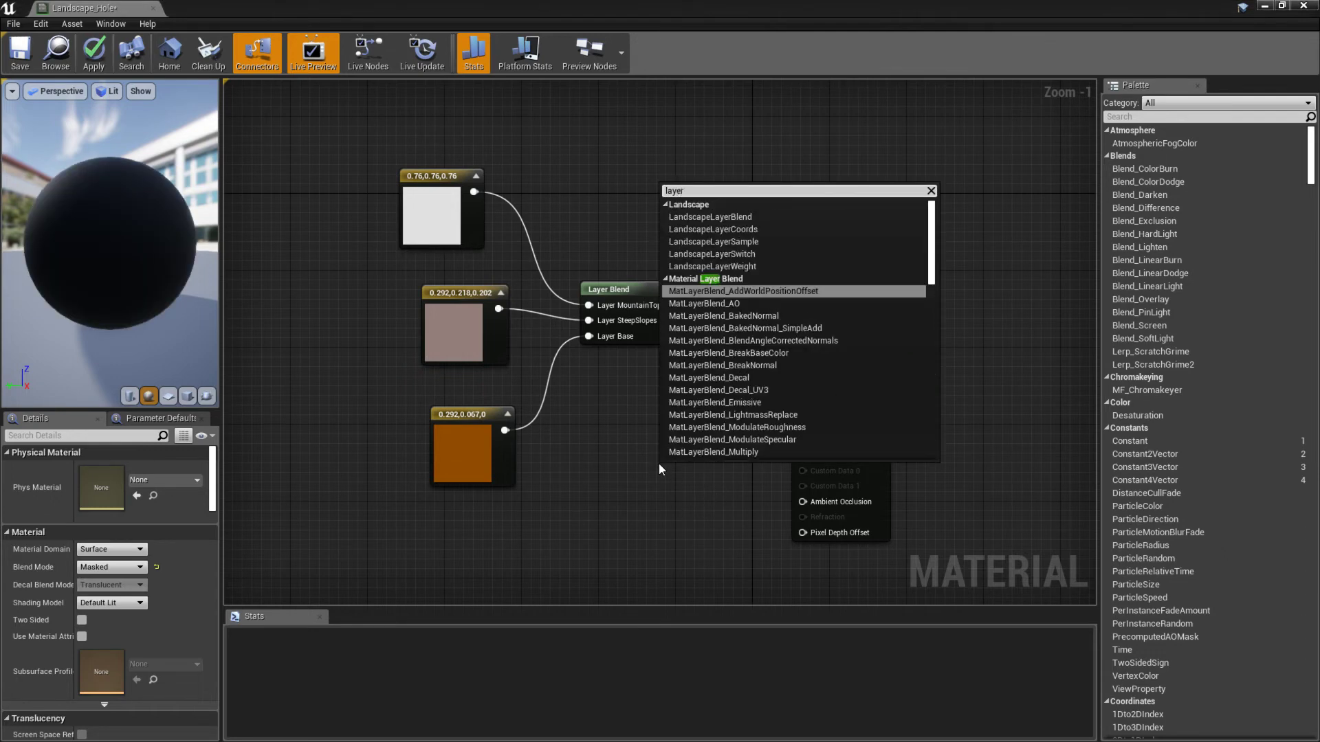
text( vis)
key(ctrl+a)
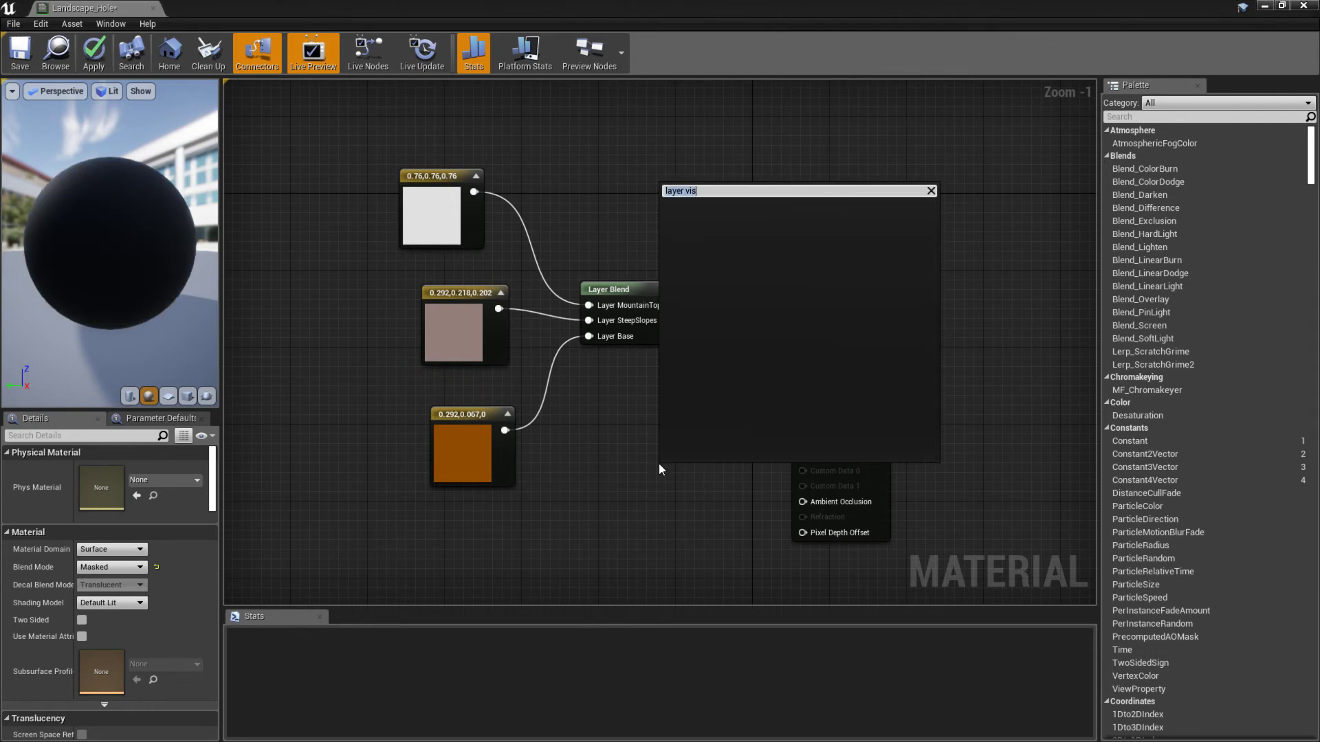
text(visibil)
key(Return)
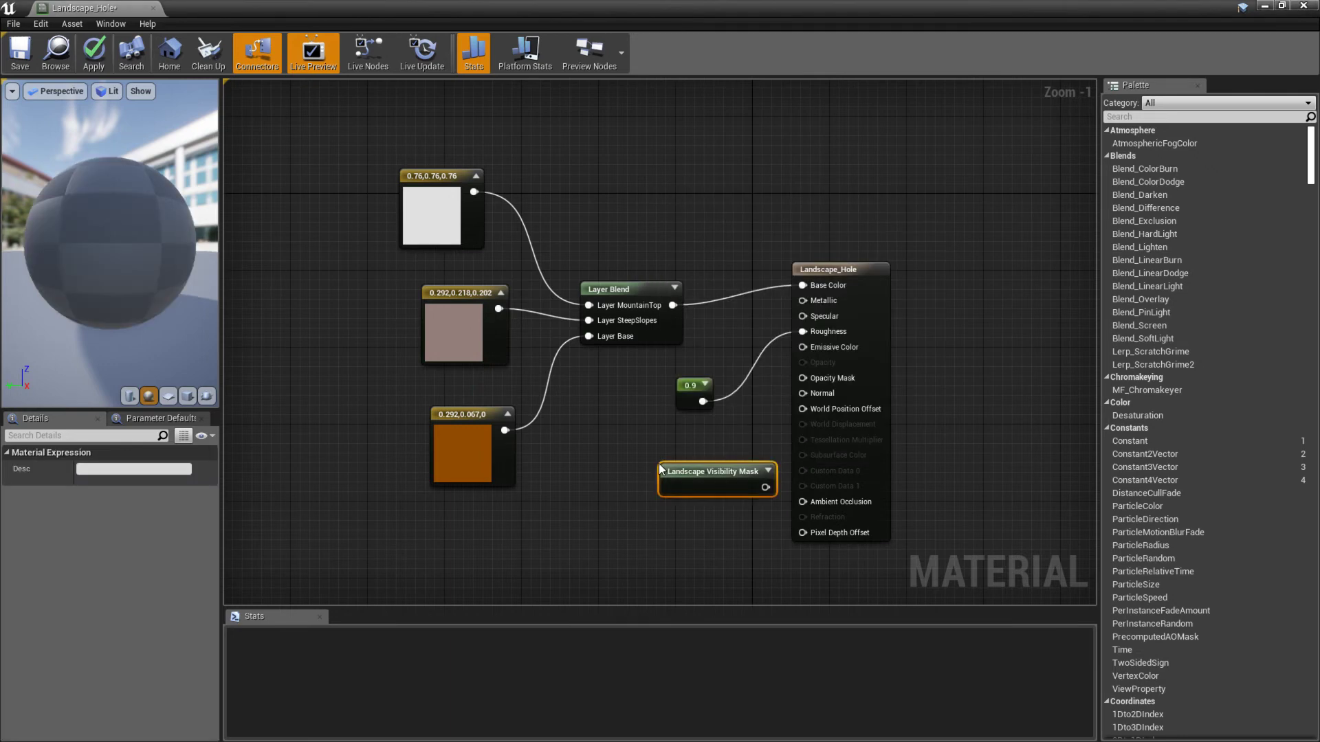
drag(698, 467, 590, 415)
drag(657, 440, 801, 378)
drag(579, 424, 617, 462)
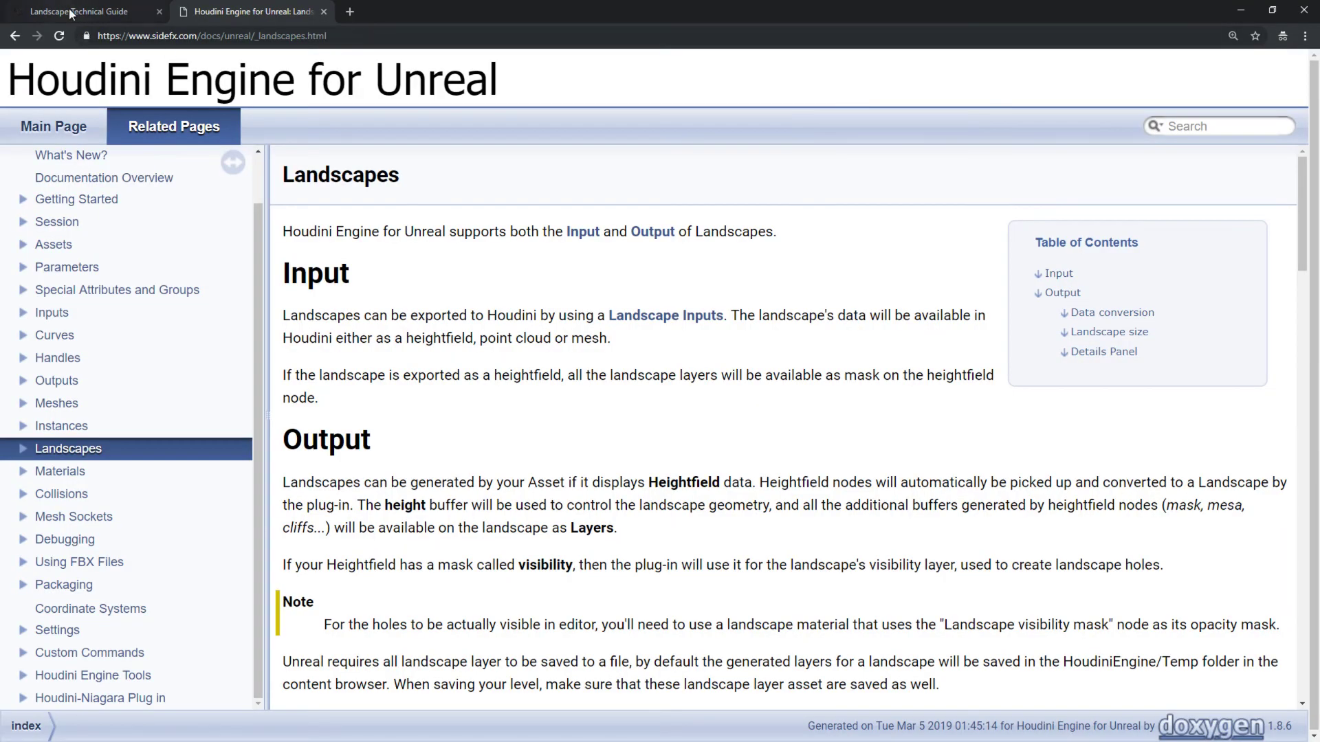
- Read the Landscape Hole Materials section of the Landscape Materials page in the Unreal Engine documentation
click(76, 11)
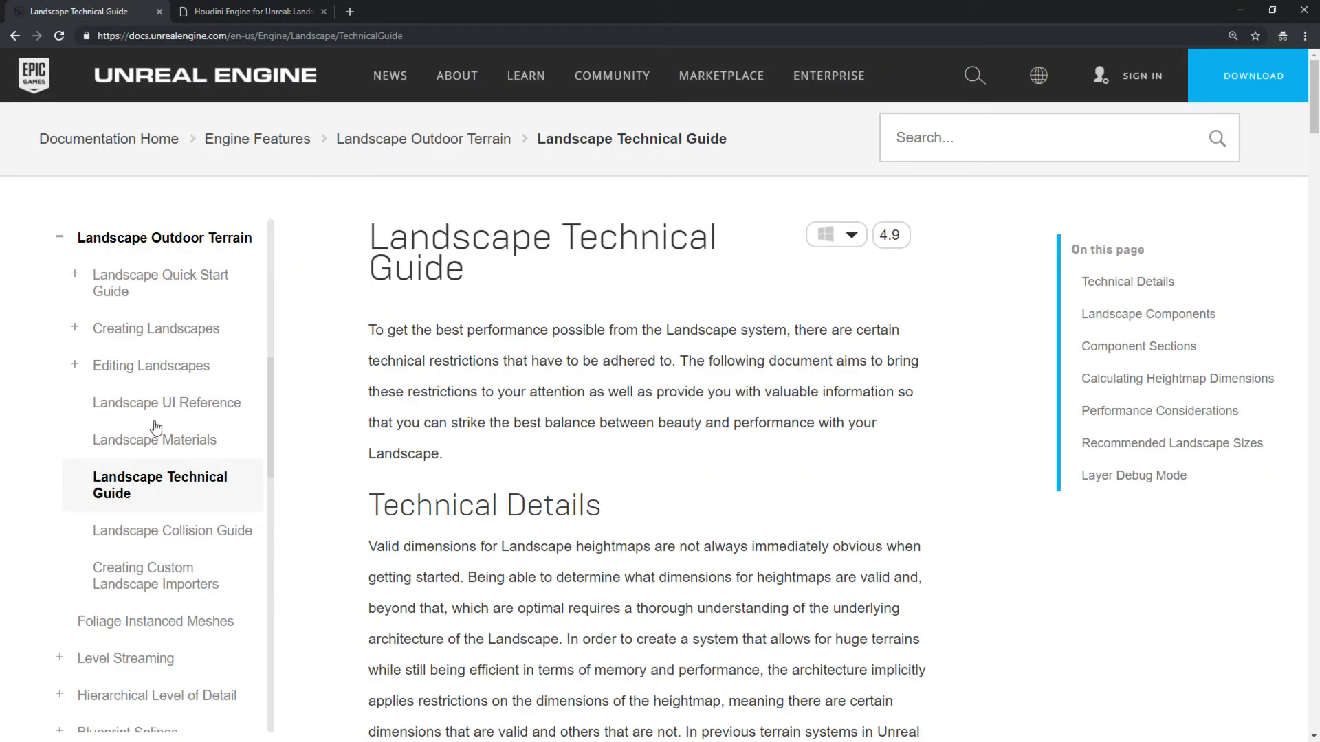
click(134, 440)
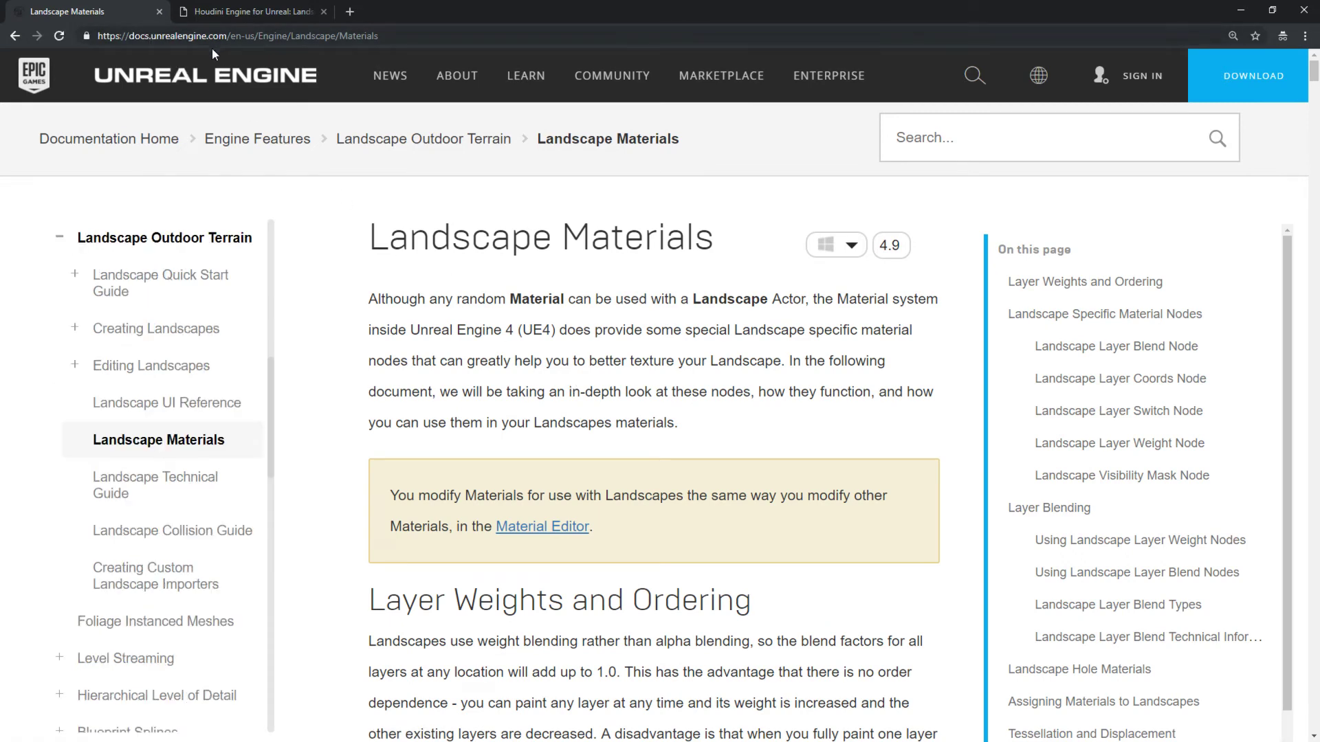
scroll(652, 331, down, 4)
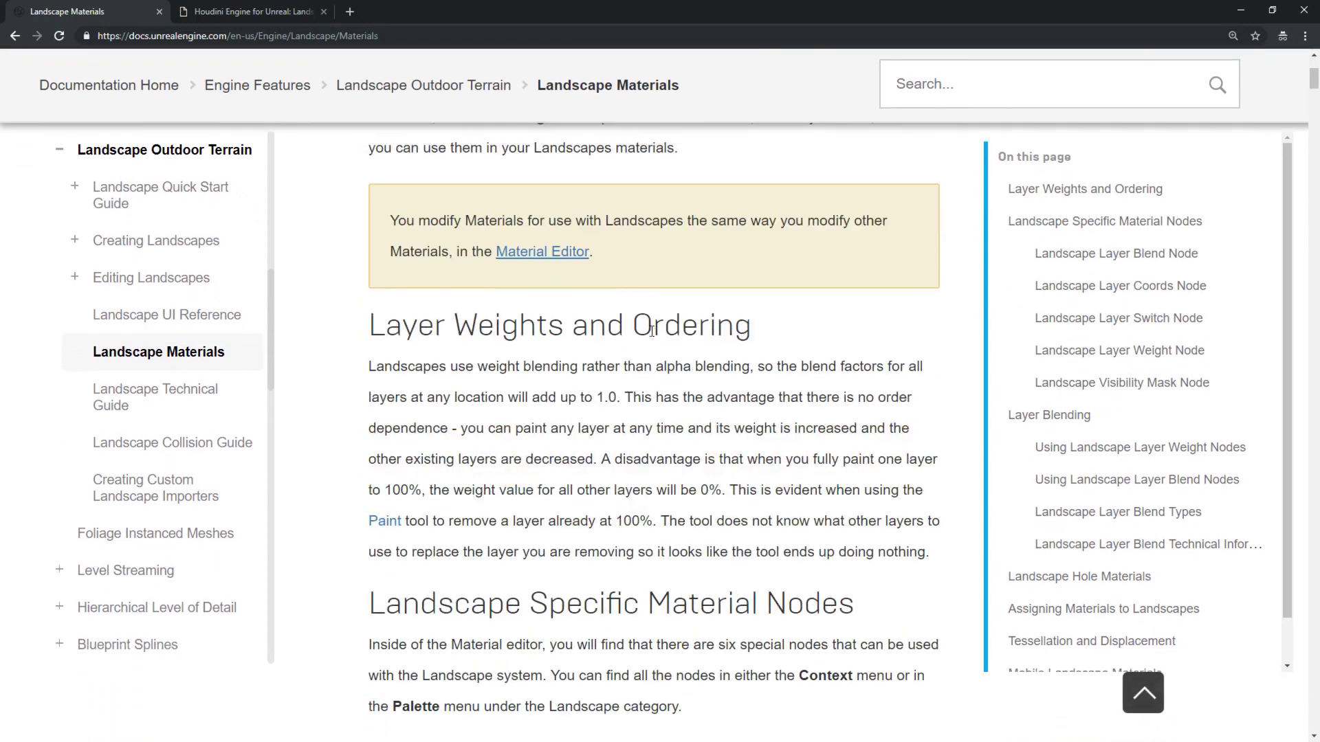
scroll(652, 330, down, 4)
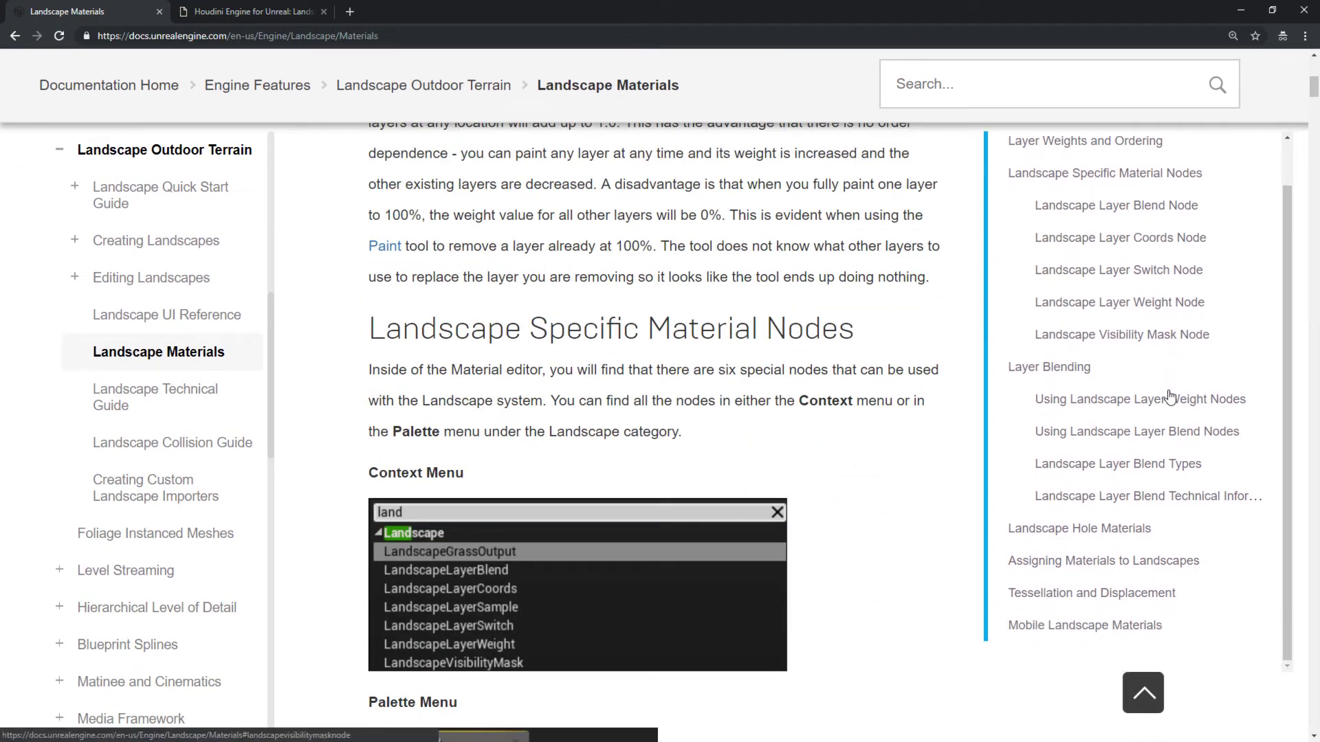
scroll(1169, 397, down, 2)
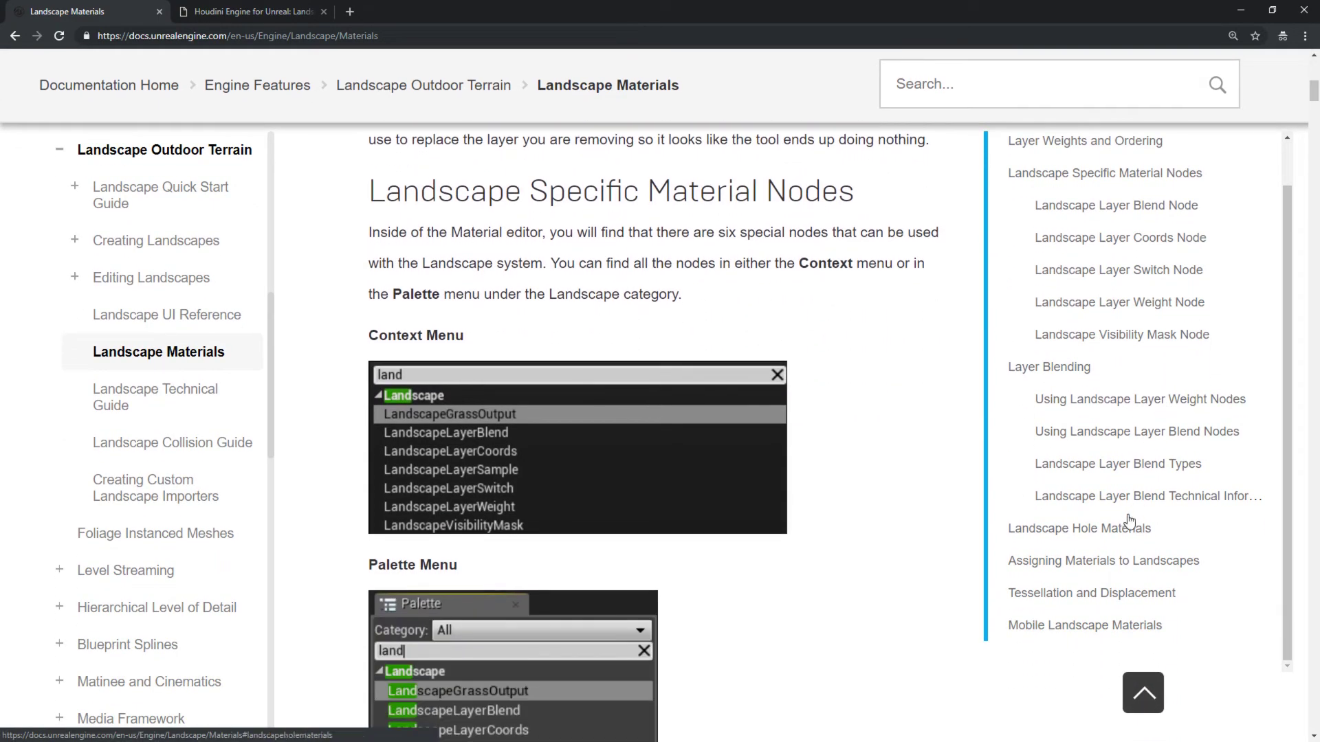
click(1049, 529)
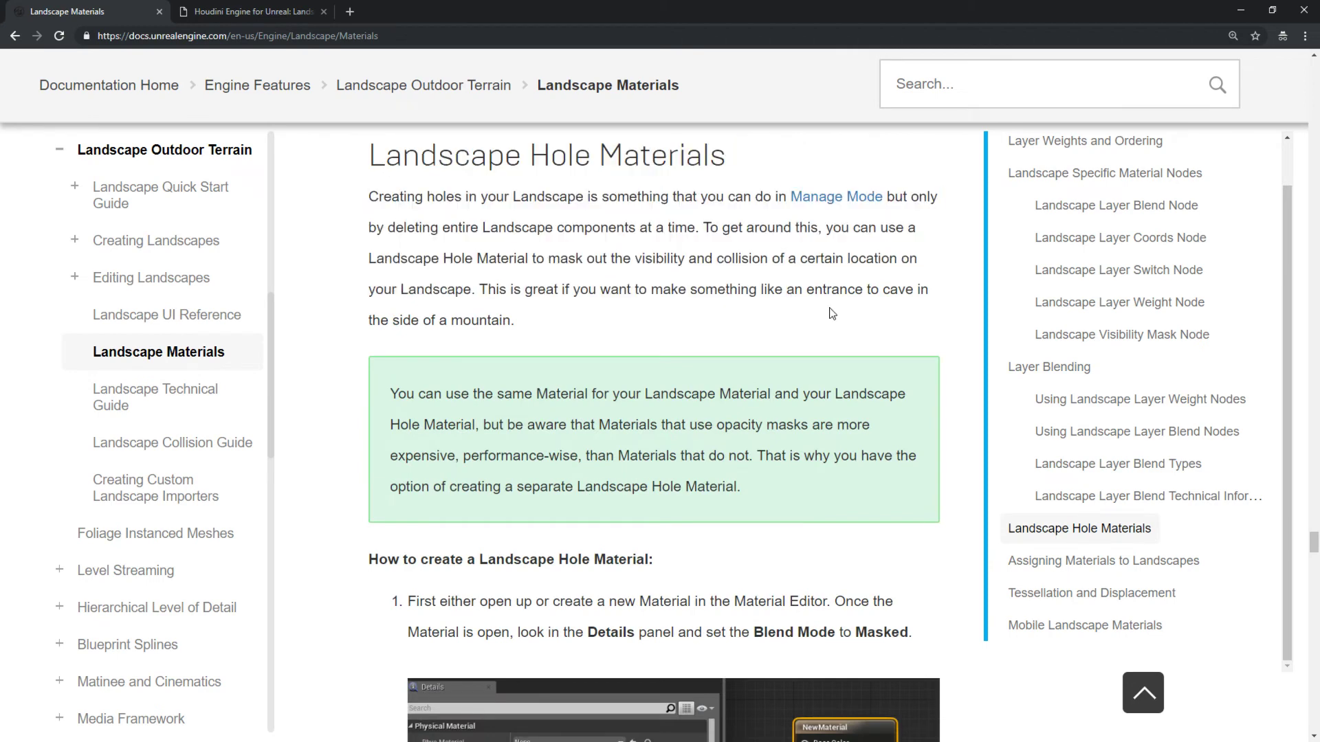
click(1241, 10)
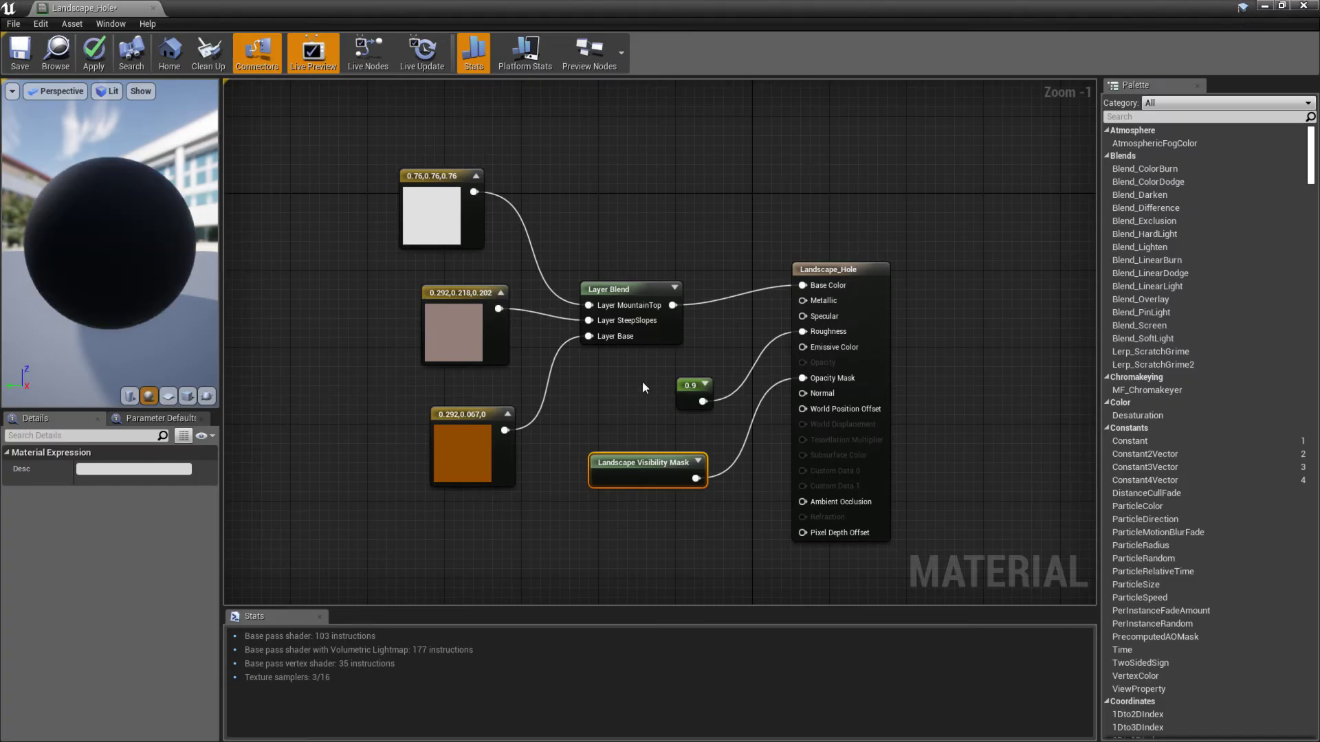
- Save and close the Landscape_Hole material and assign it as the Landscape Hole Material of Landscape4
click(20, 53)
click(153, 8)
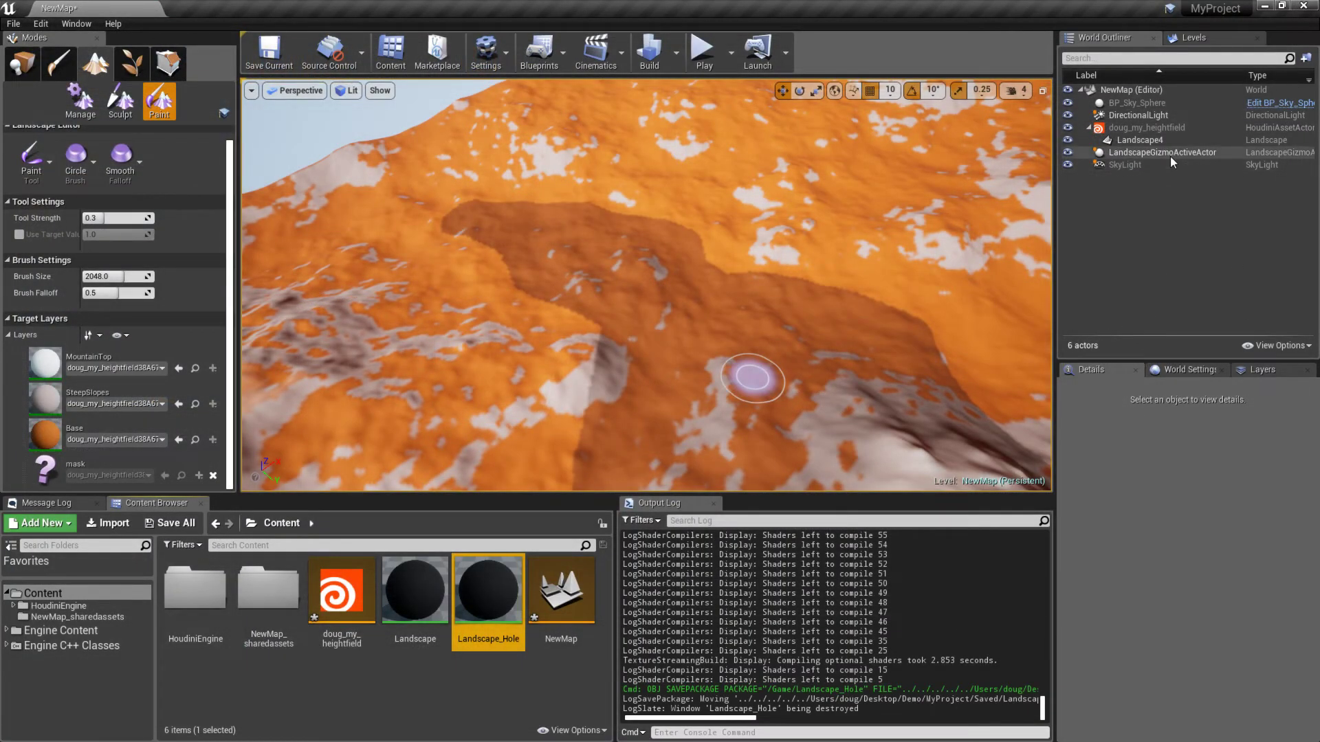
click(1161, 141)
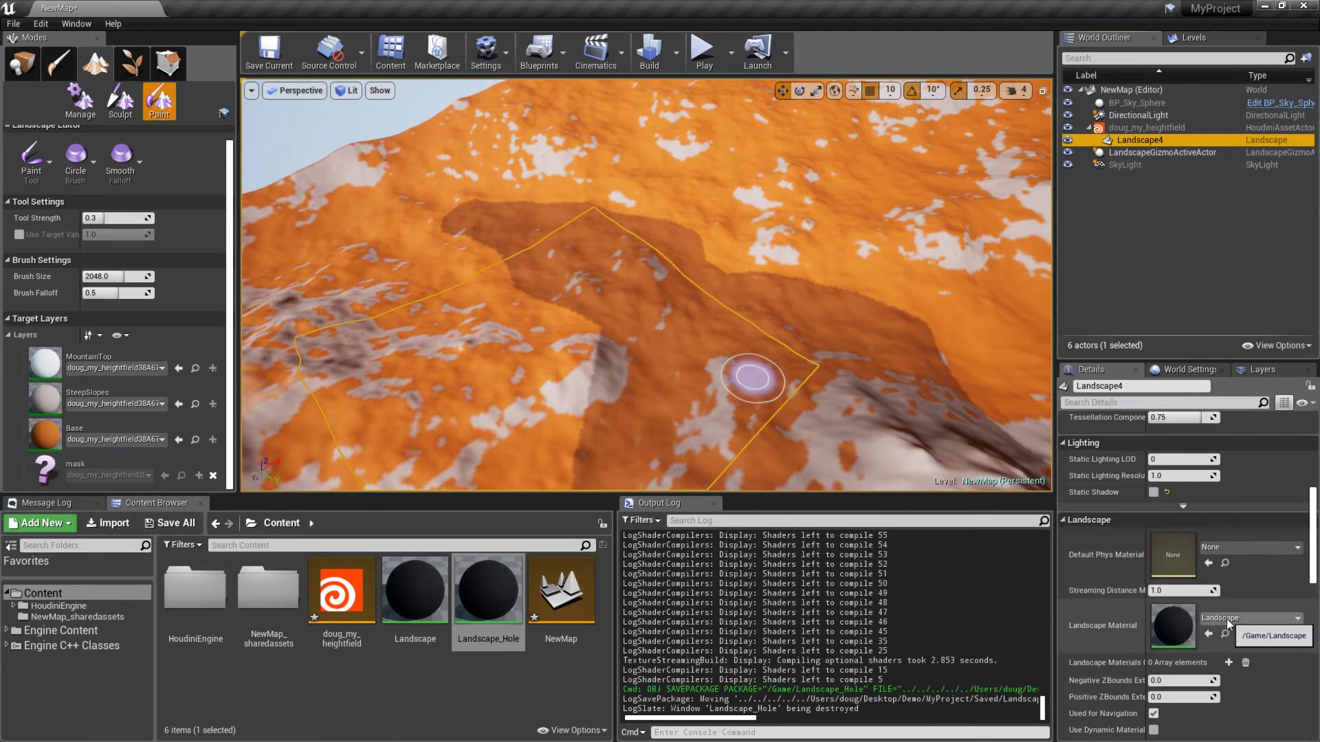
scroll(1226, 624, down, 5)
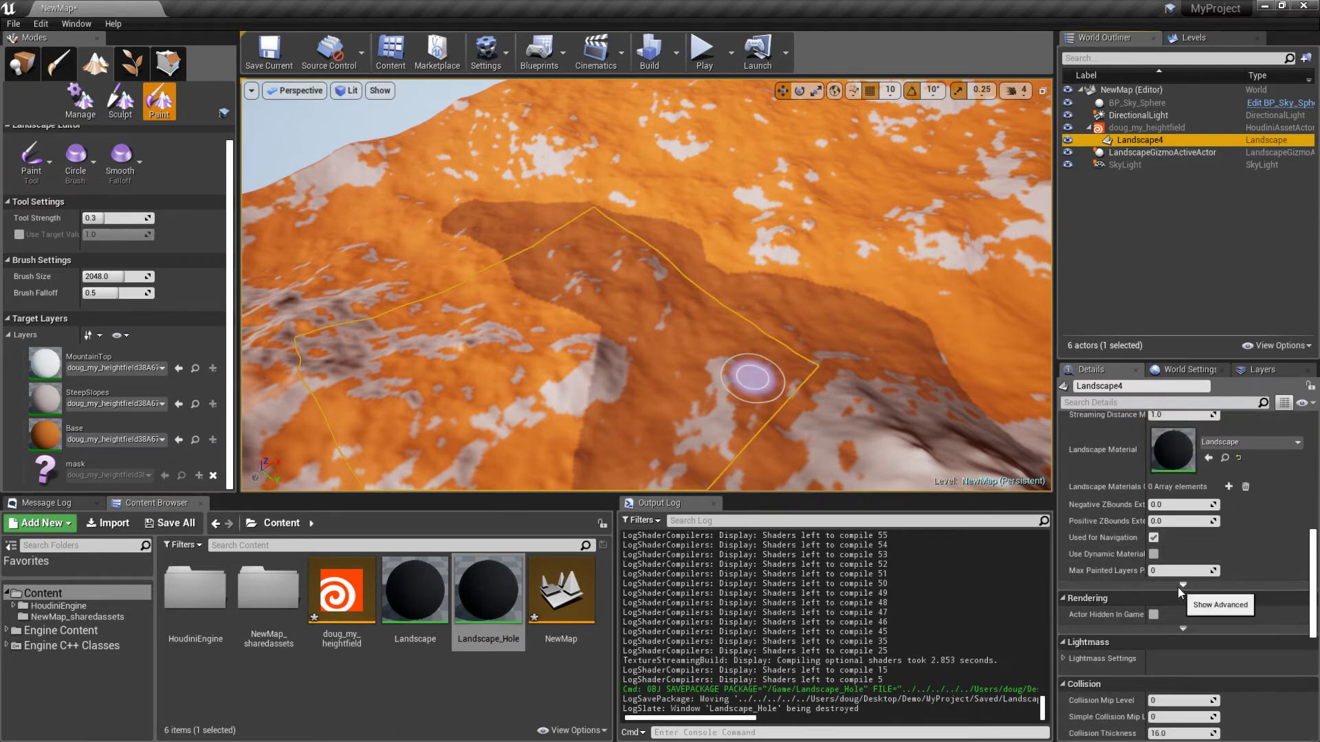
click(1179, 585)
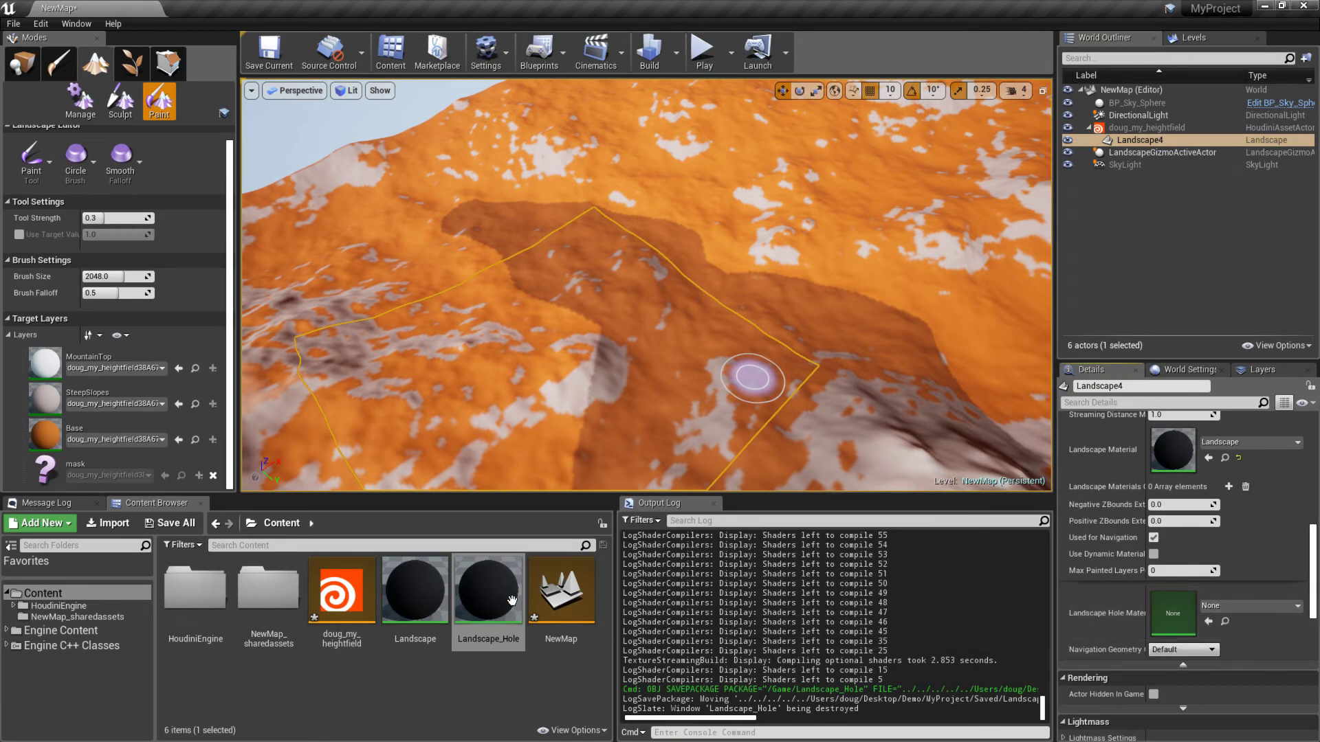
drag(512, 600, 1173, 616)
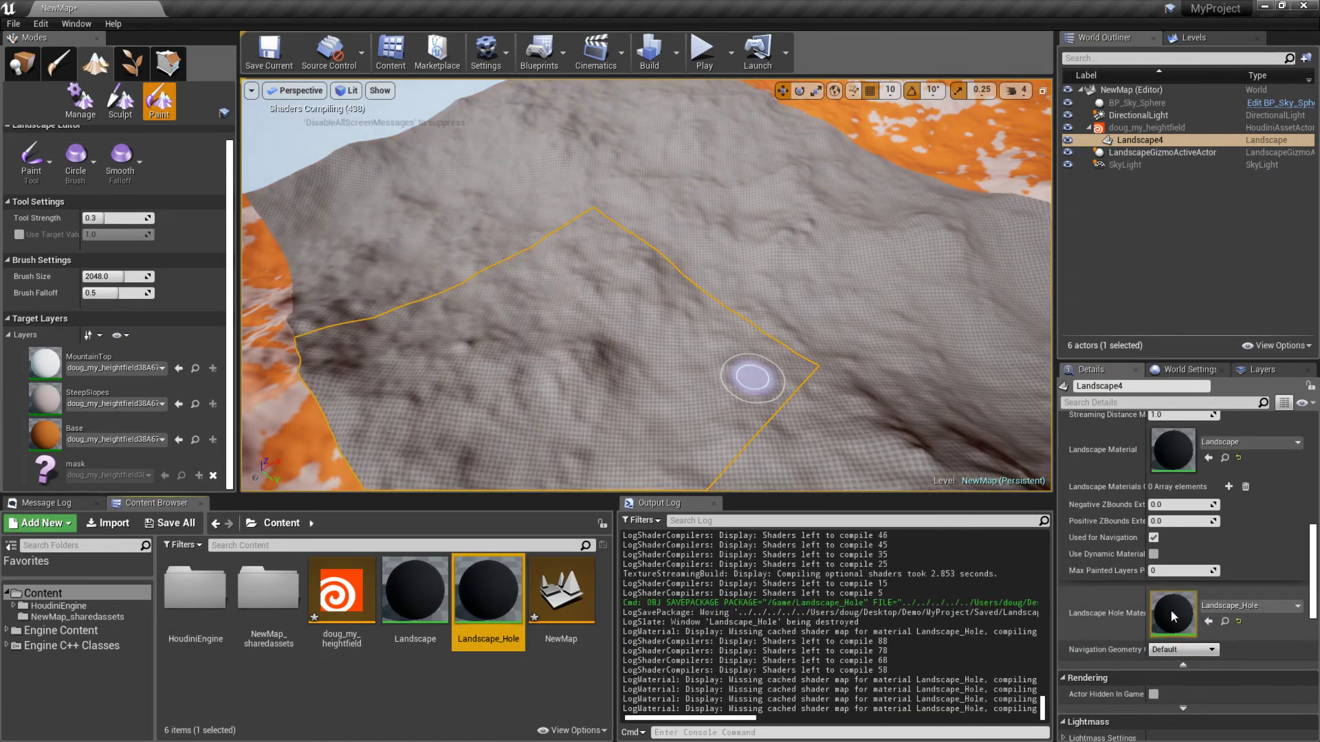
- Inspect the masked opening in the landscape from several angles
right_drag(690, 324, 689, 324)
right_drag(696, 326, 649, 333)
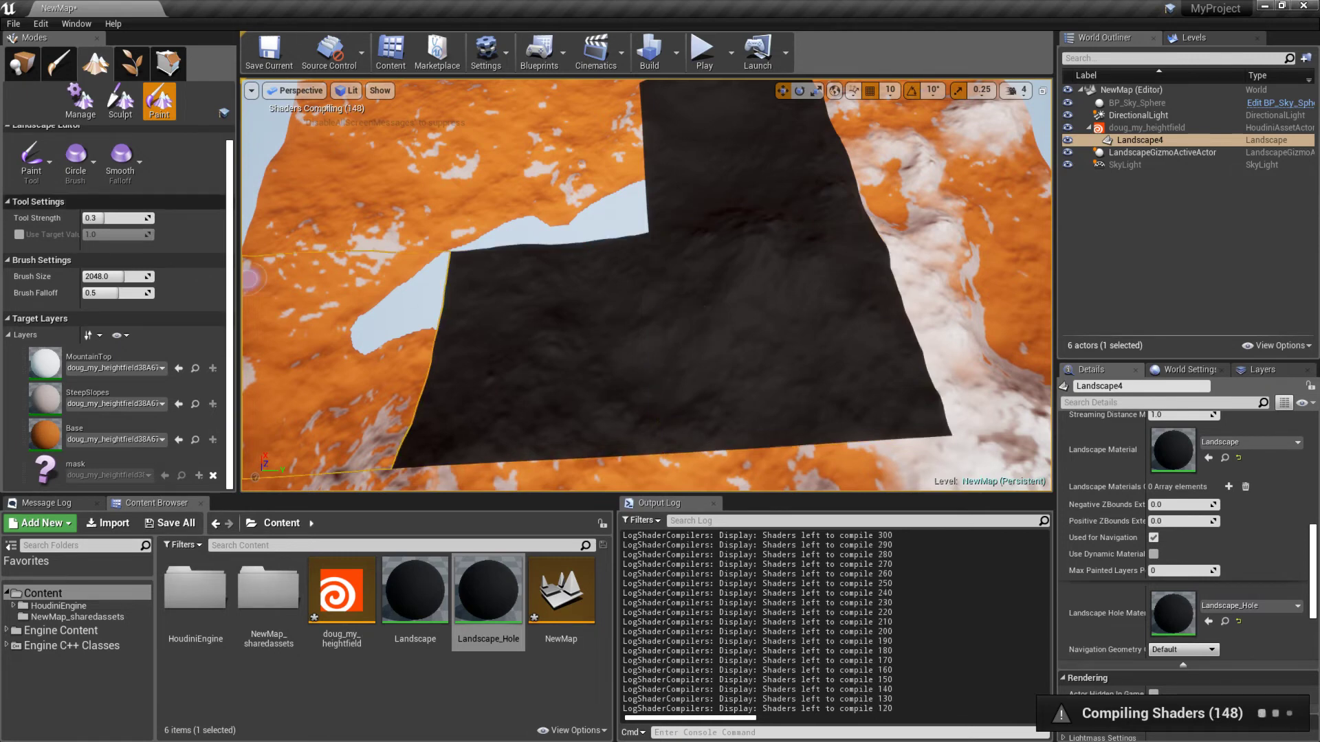
alt+drag(646, 285, 1024, 147)
right_drag(616, 234, 616, 243)
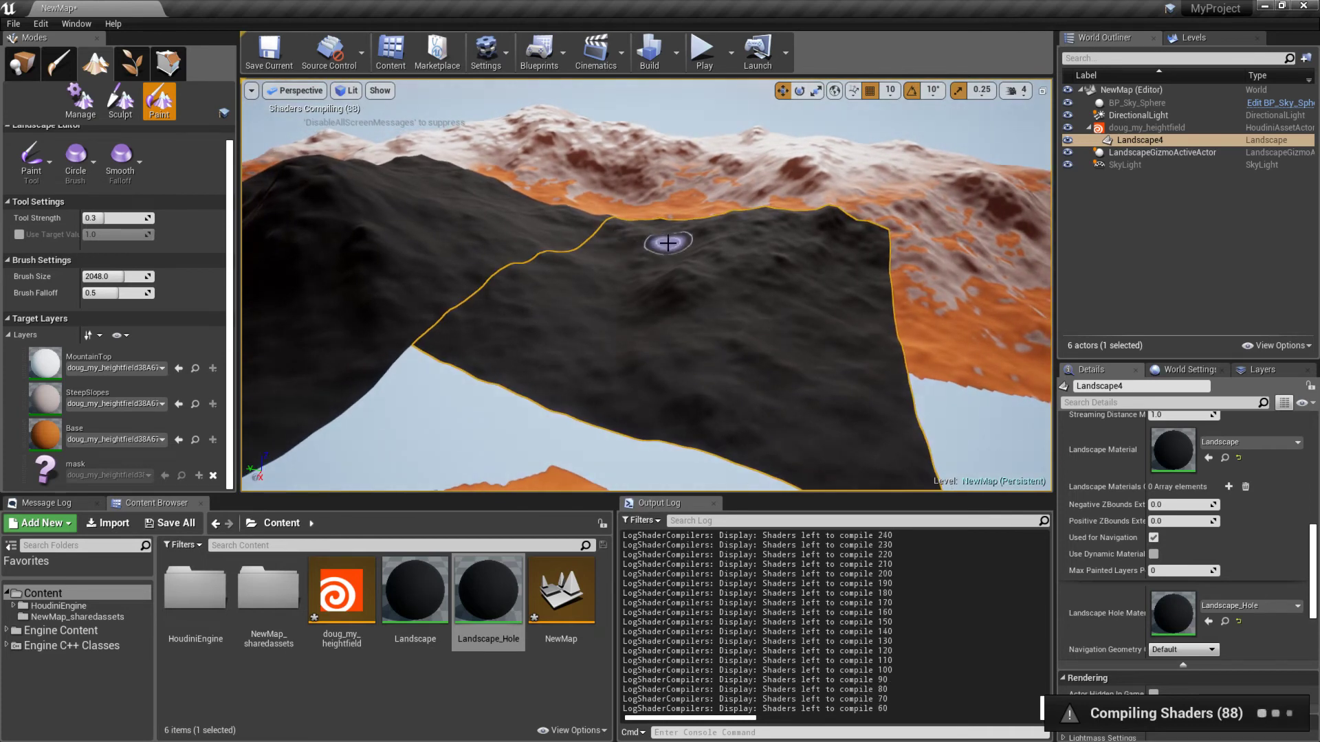
alt+drag(667, 243, 515, 227)
right_drag(516, 227, 742, 230)
mouse_move(612, 266)
right_down()
mouse_move(694, 265)
mouse_move(615, 278)
mouse_move(612, 266)
mouse_move(549, 319)
mouse_move(602, 286)
right_up()
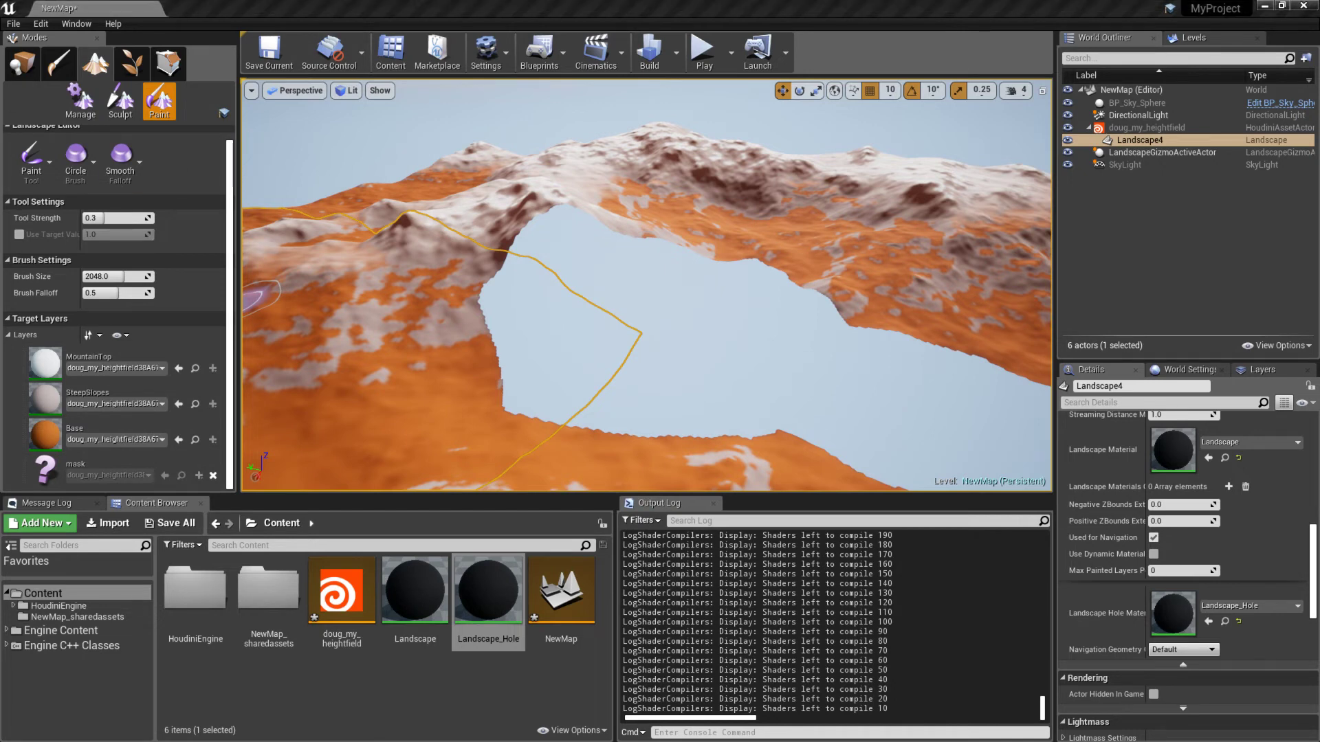
- In Houdini, paste a copy of the attribcreate1 node below heightfield_copylayer1, connect it to that node's output and make it the displayed node
key(alt+Tab)
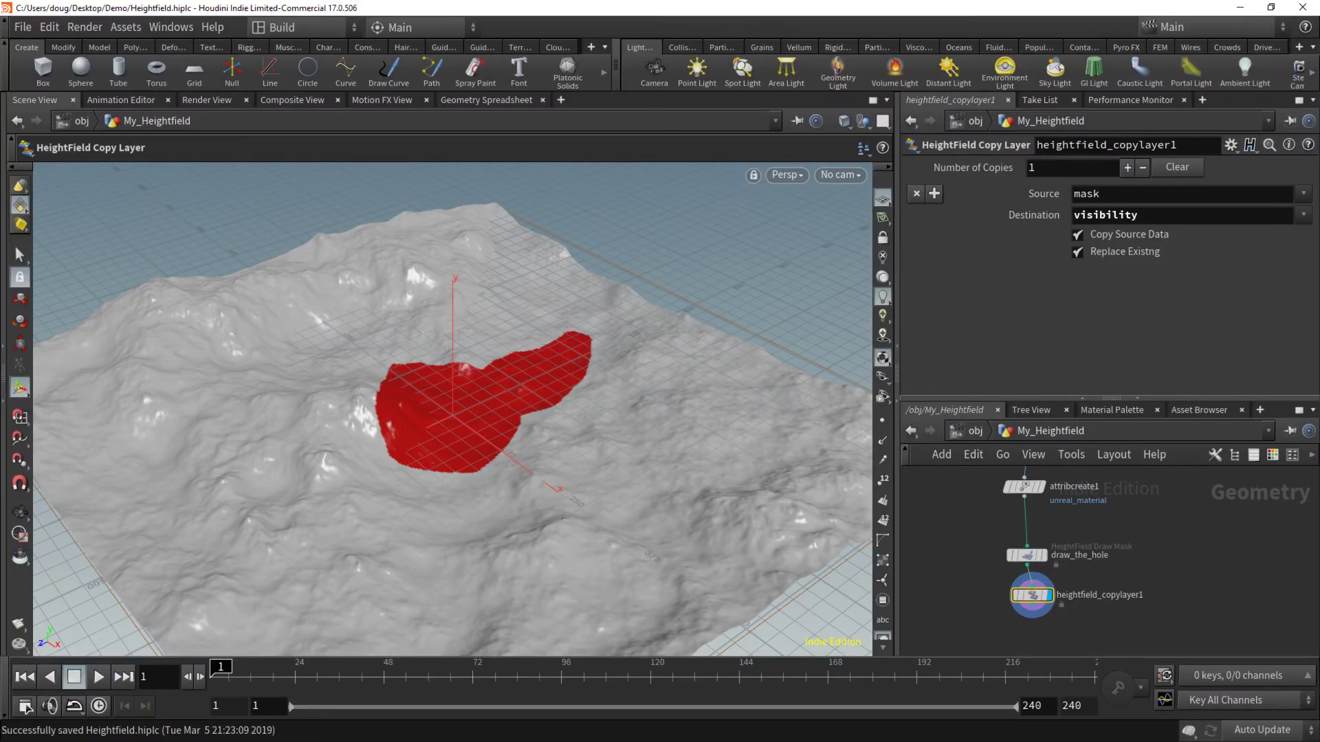
middle_drag(1227, 607, 1202, 595)
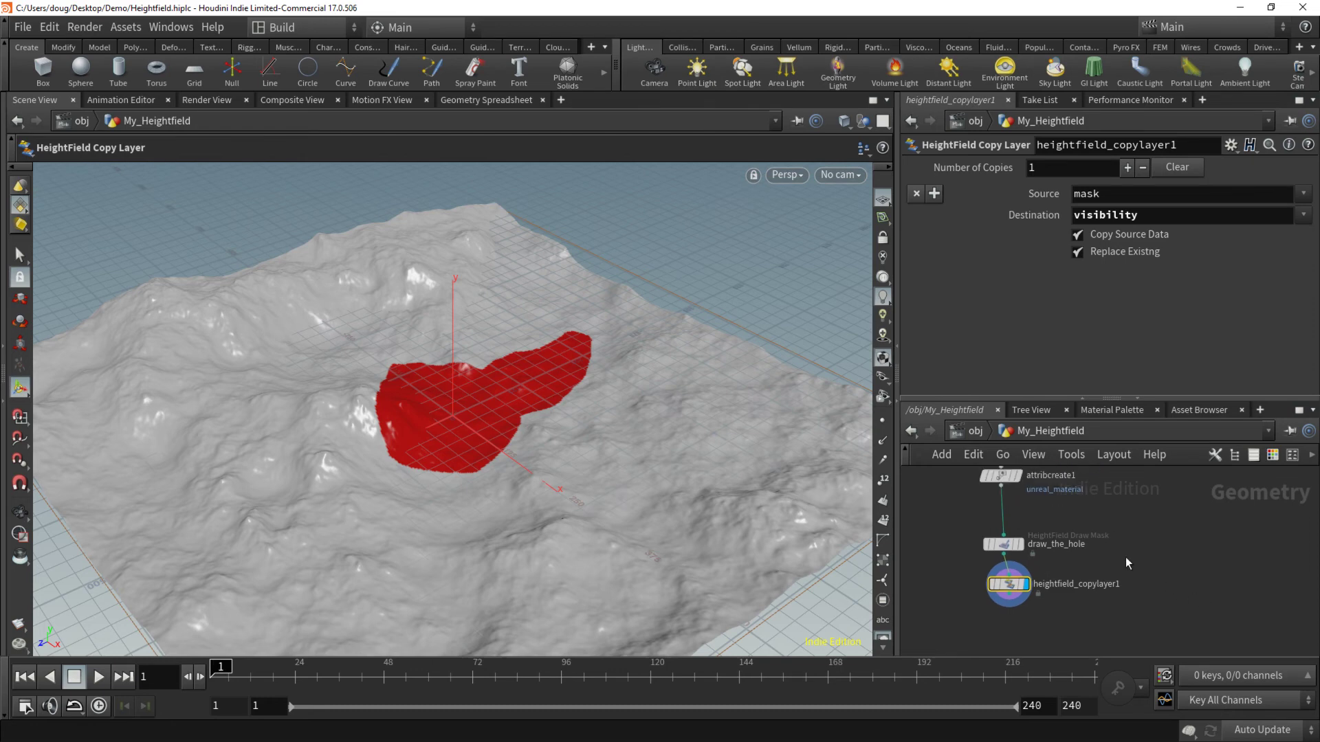
click(1002, 479)
key(ctrl+c)
middle_drag(1094, 633, 1122, 582)
key(ctrl+v)
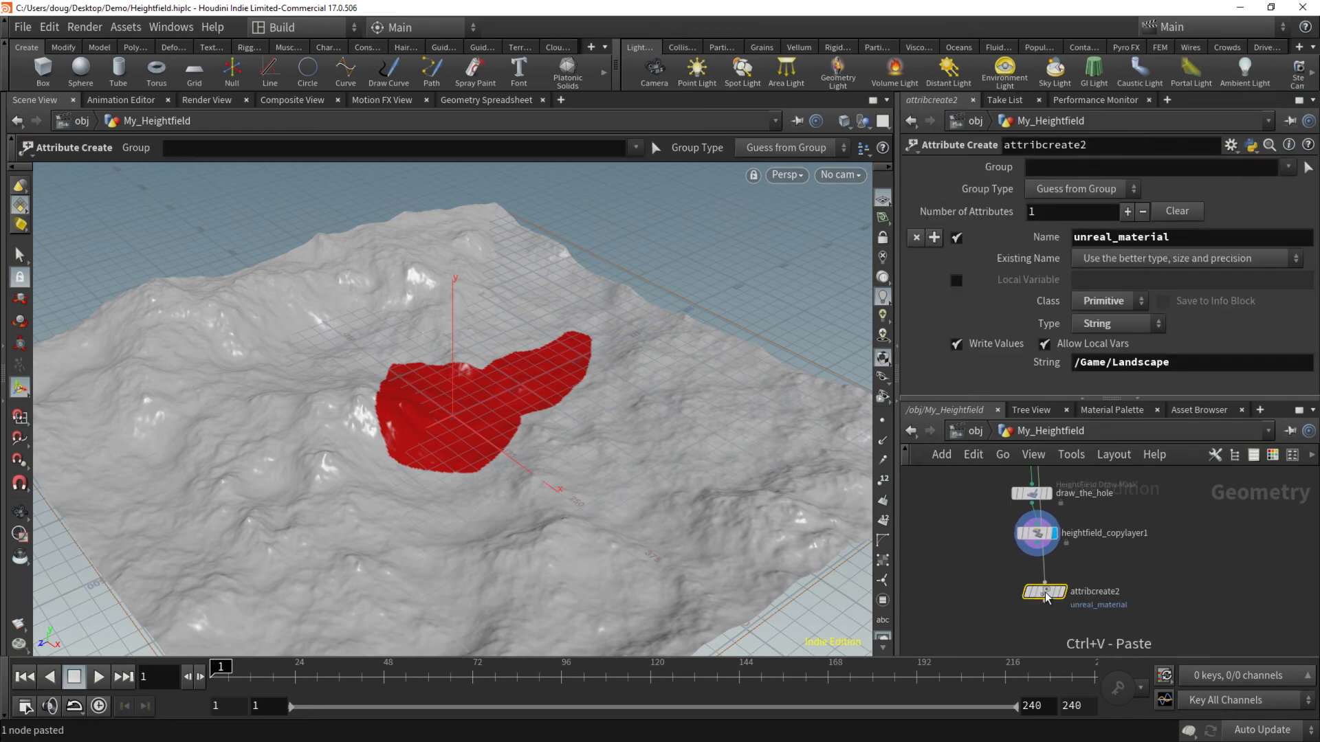
click(1125, 581)
drag(1042, 593, 1052, 598)
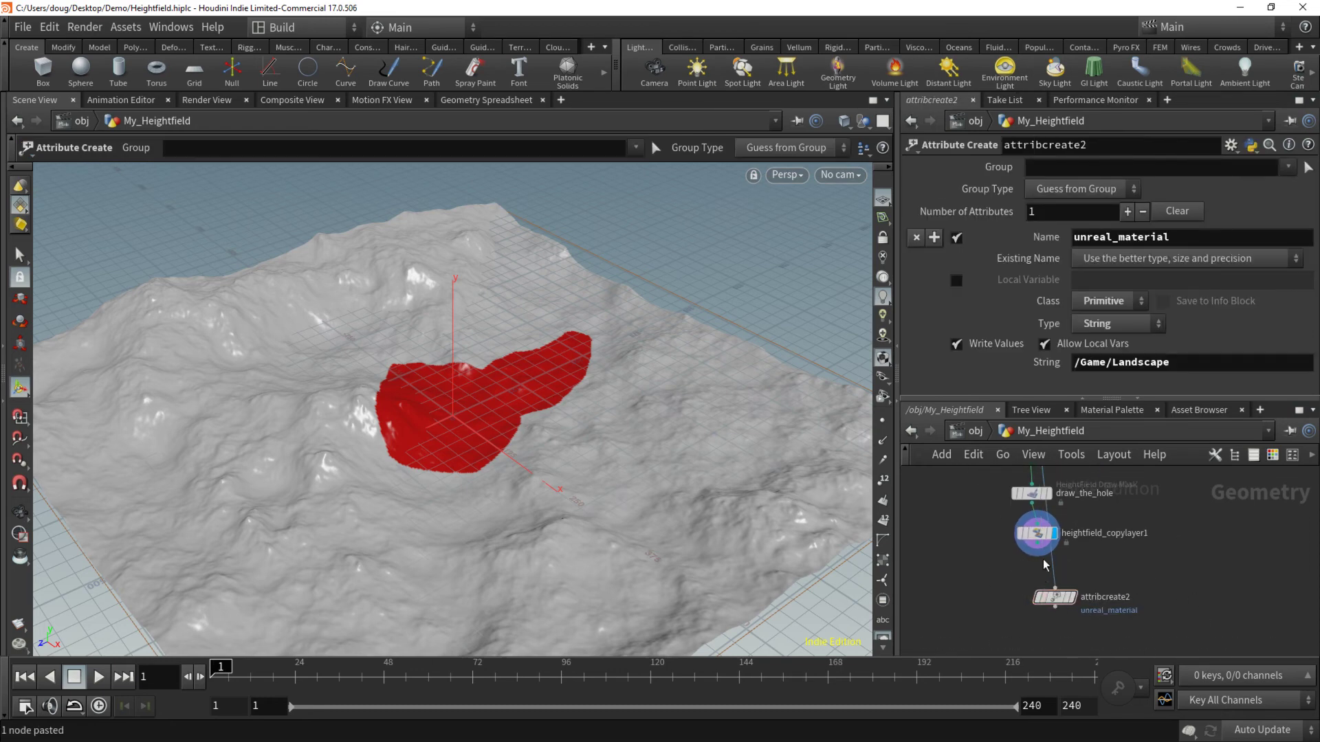
drag(1037, 543, 1038, 612)
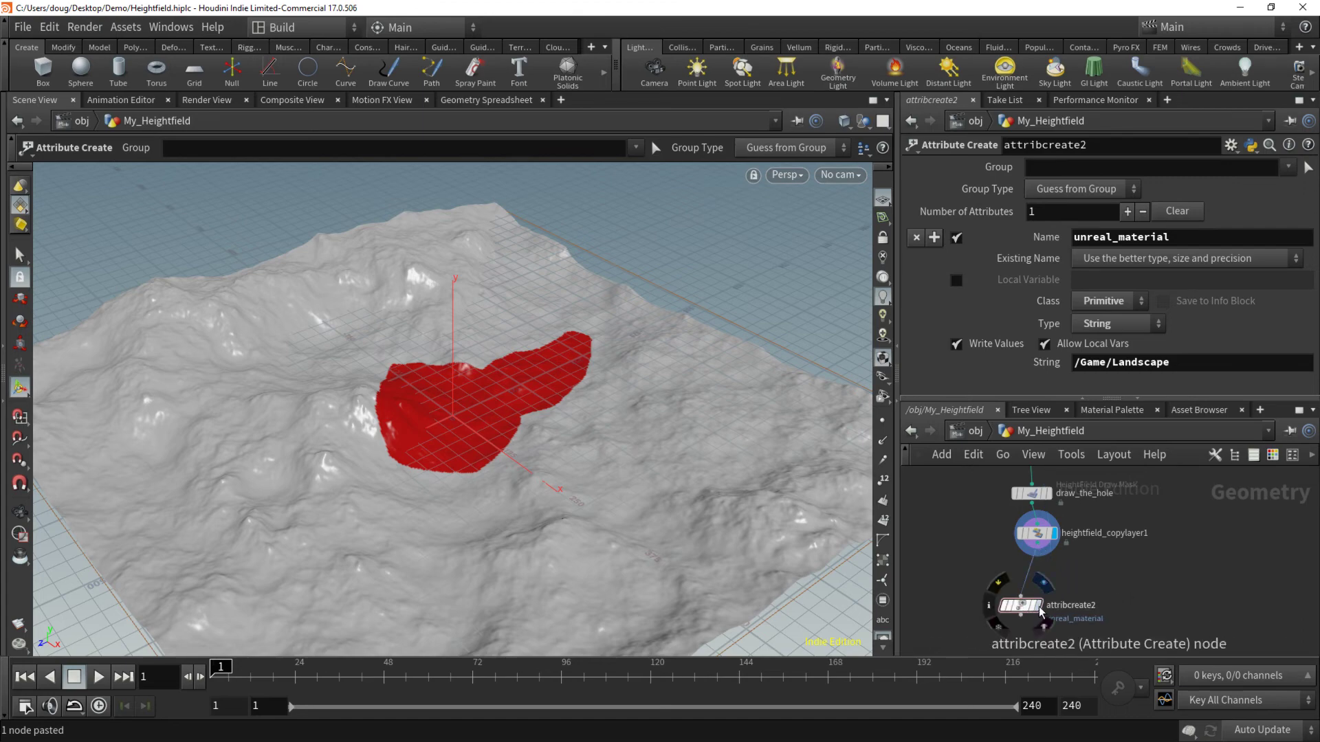
click(1040, 608)
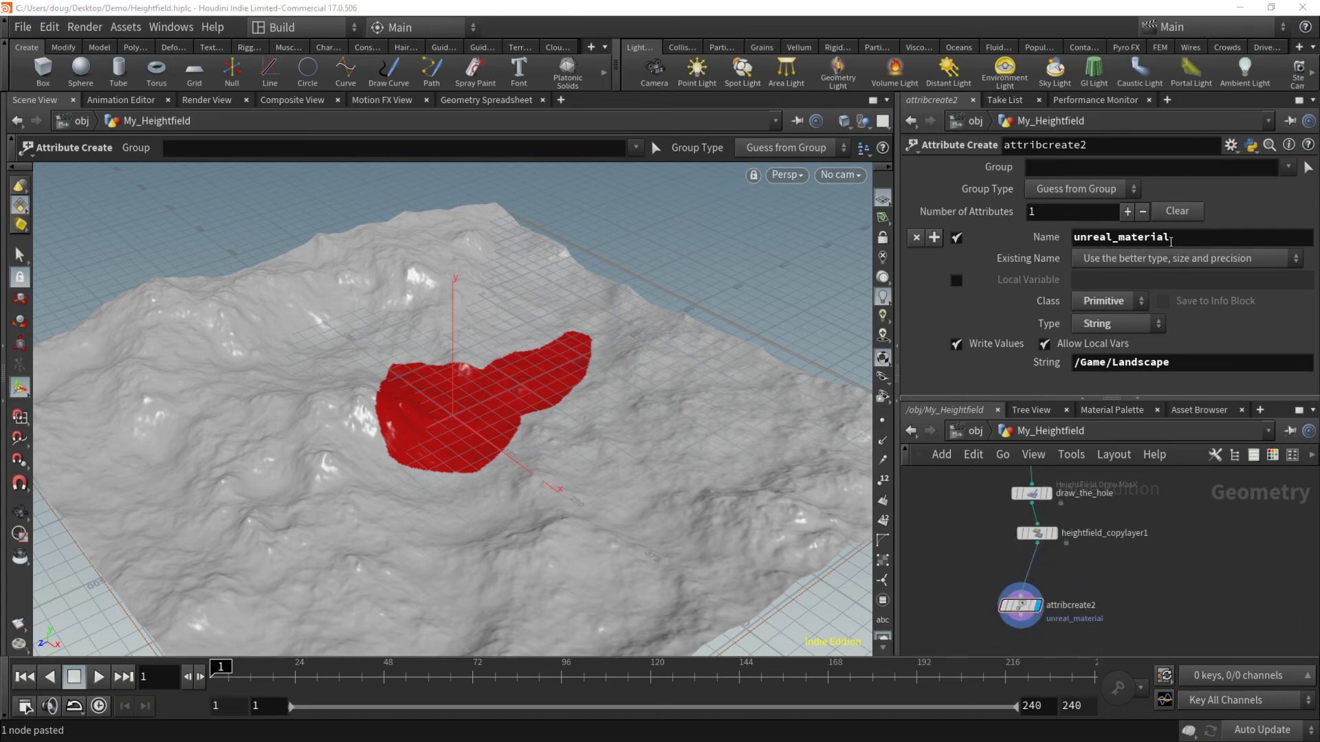
- Open Special Attributes and Groups in the Houdini Engine for Unreal documentation and copy the attribute name unreal_material_hole
key(alt+Tab)
click(264, 12)
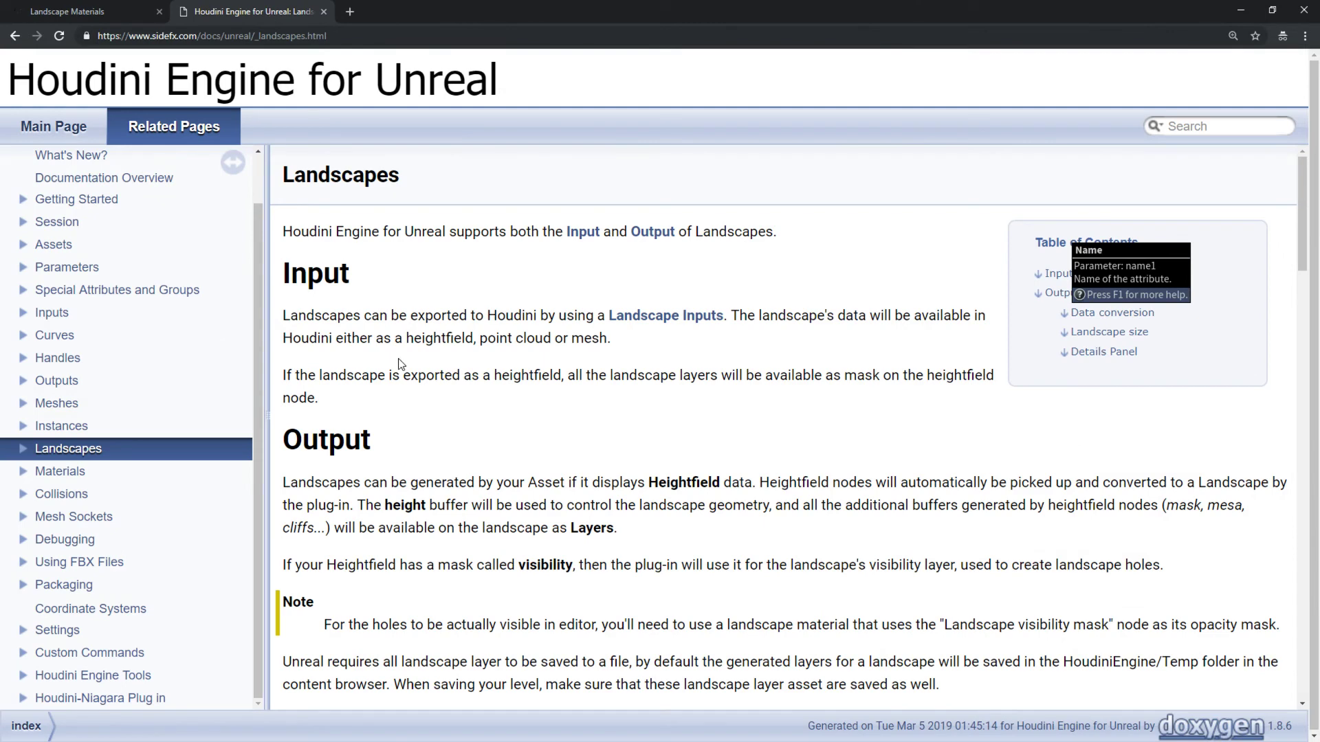
scroll(68, 254, up, 2)
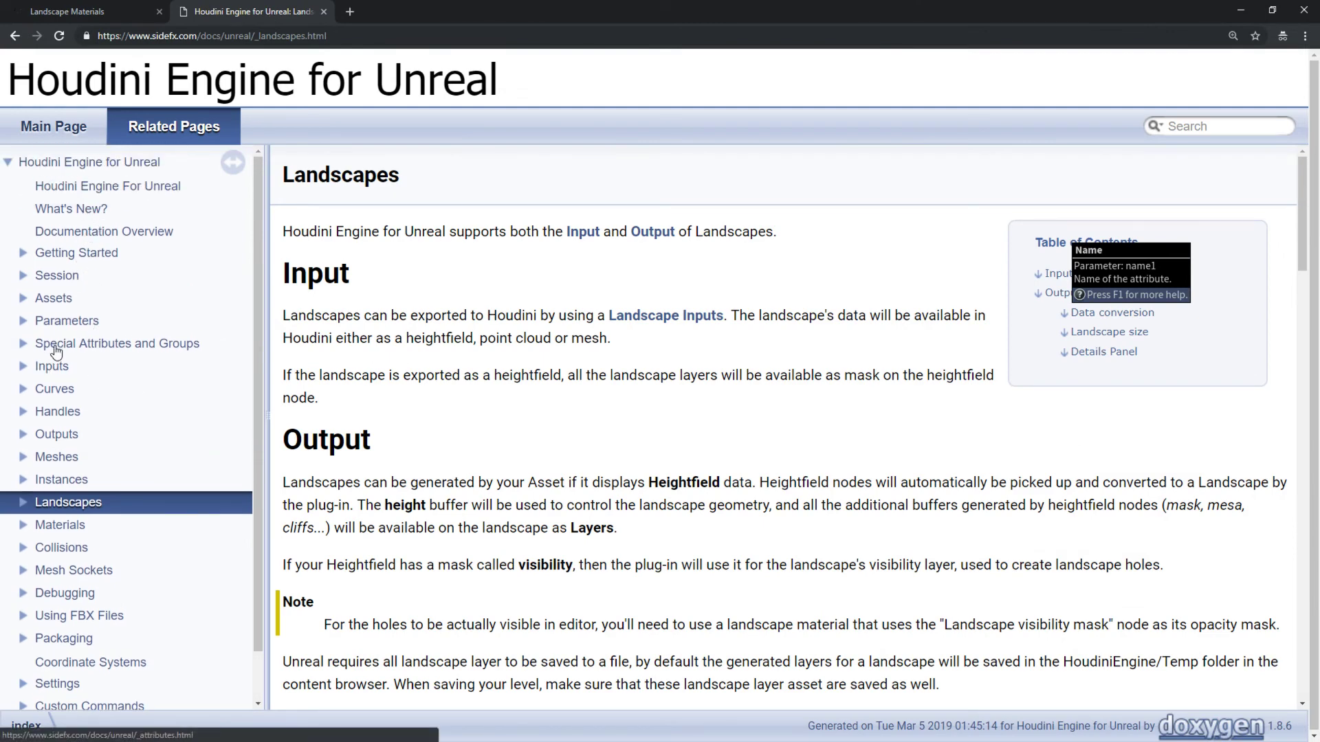
click(24, 345)
click(113, 349)
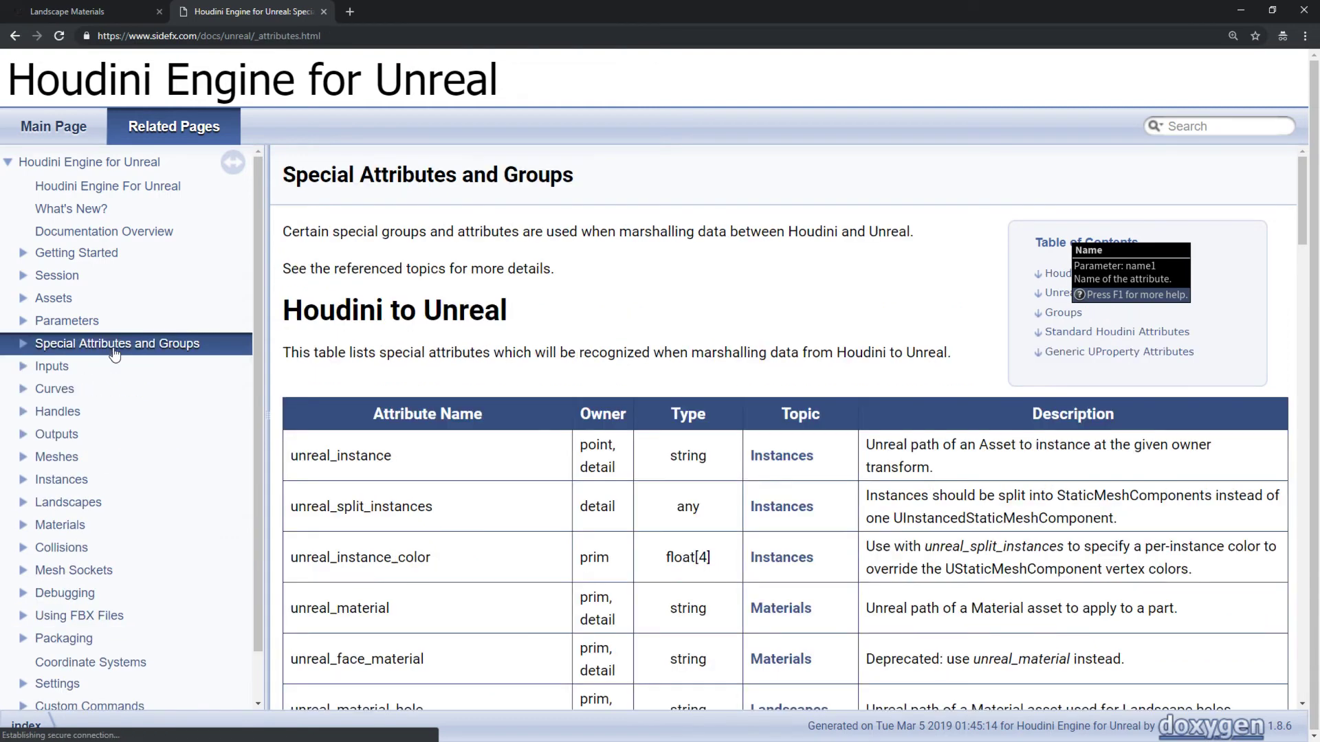
scroll(368, 447, down, 2)
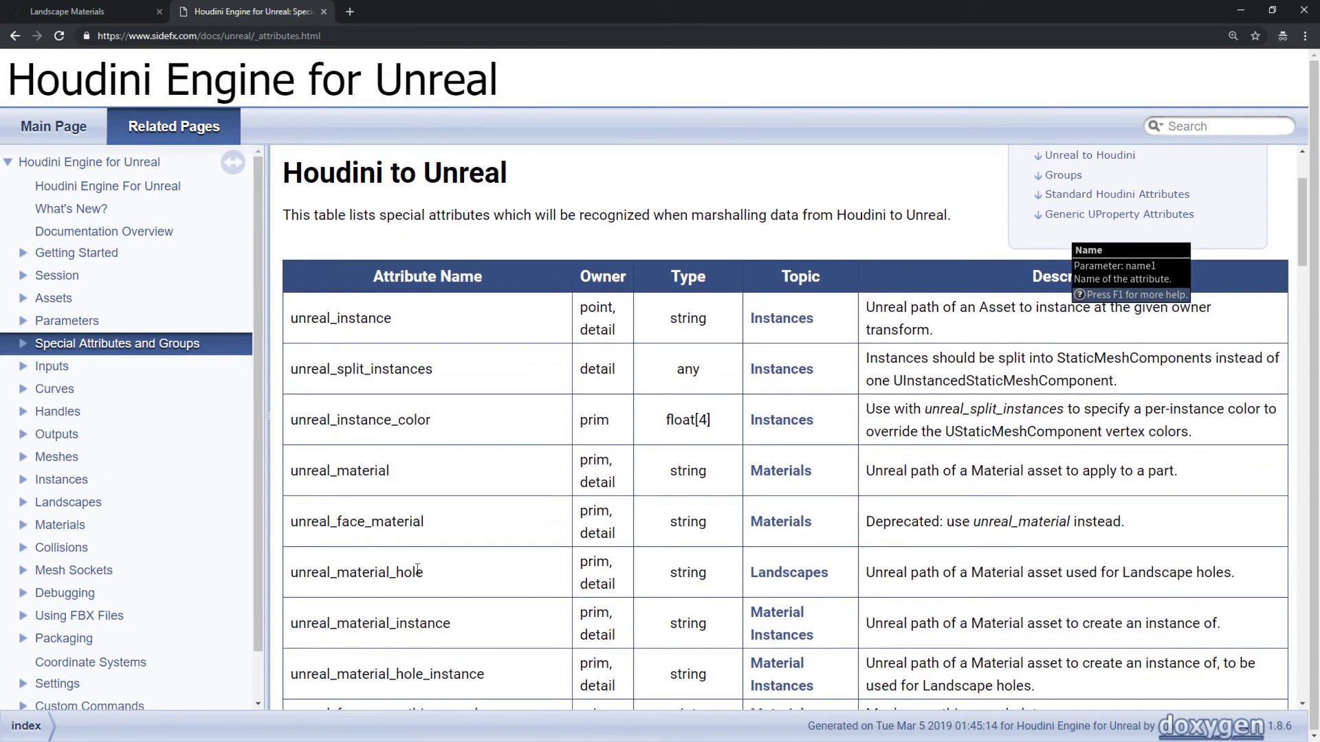
double_click(358, 572)
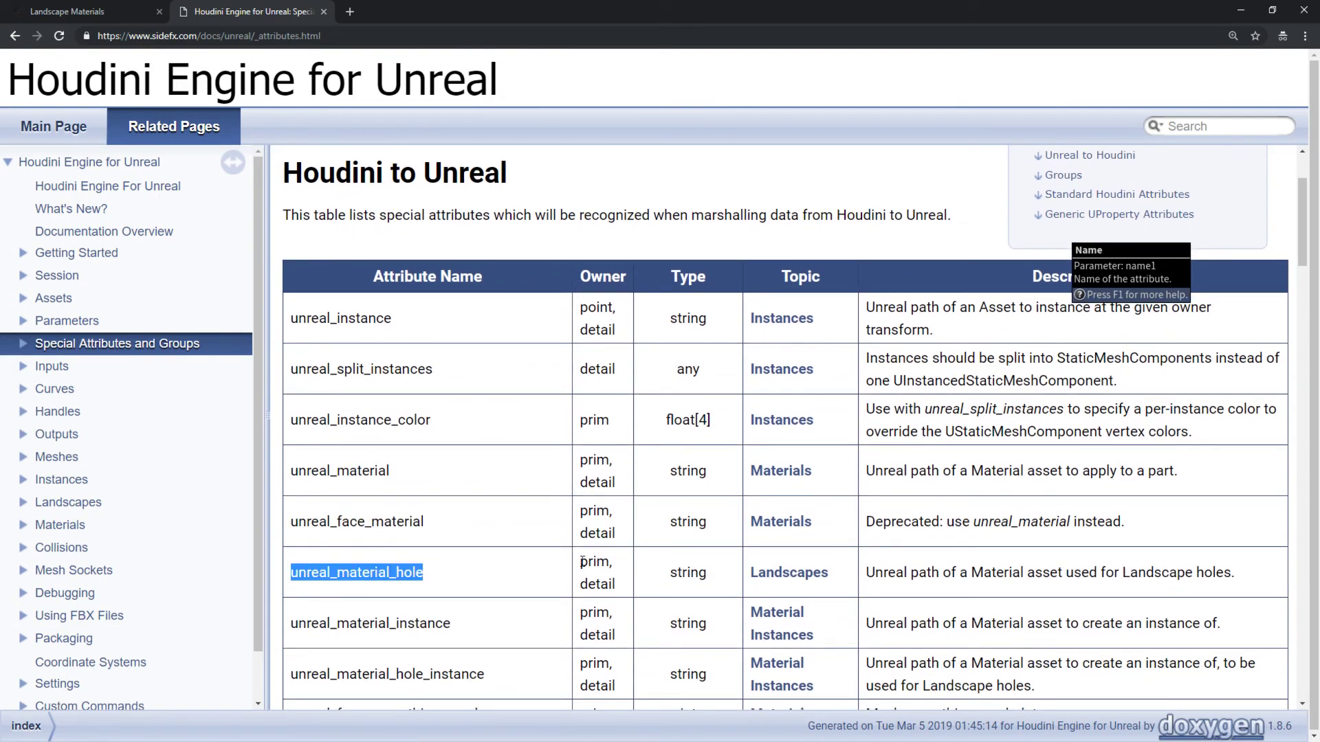
- Back in Houdini, name the copied node's attribute unreal_material_hole and set its string value to /Game/Landscape_Hole
key(alt+Tab)
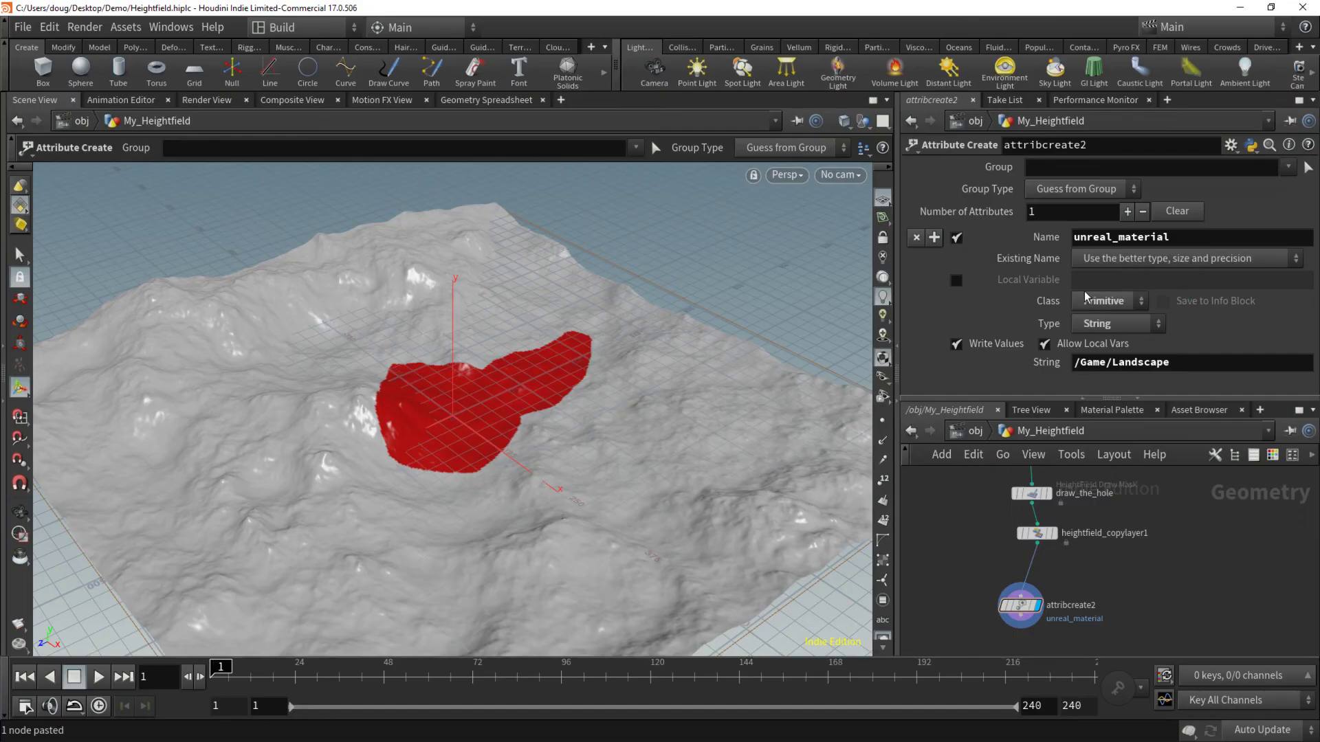
double_click(1161, 242)
key(ctrl+v)
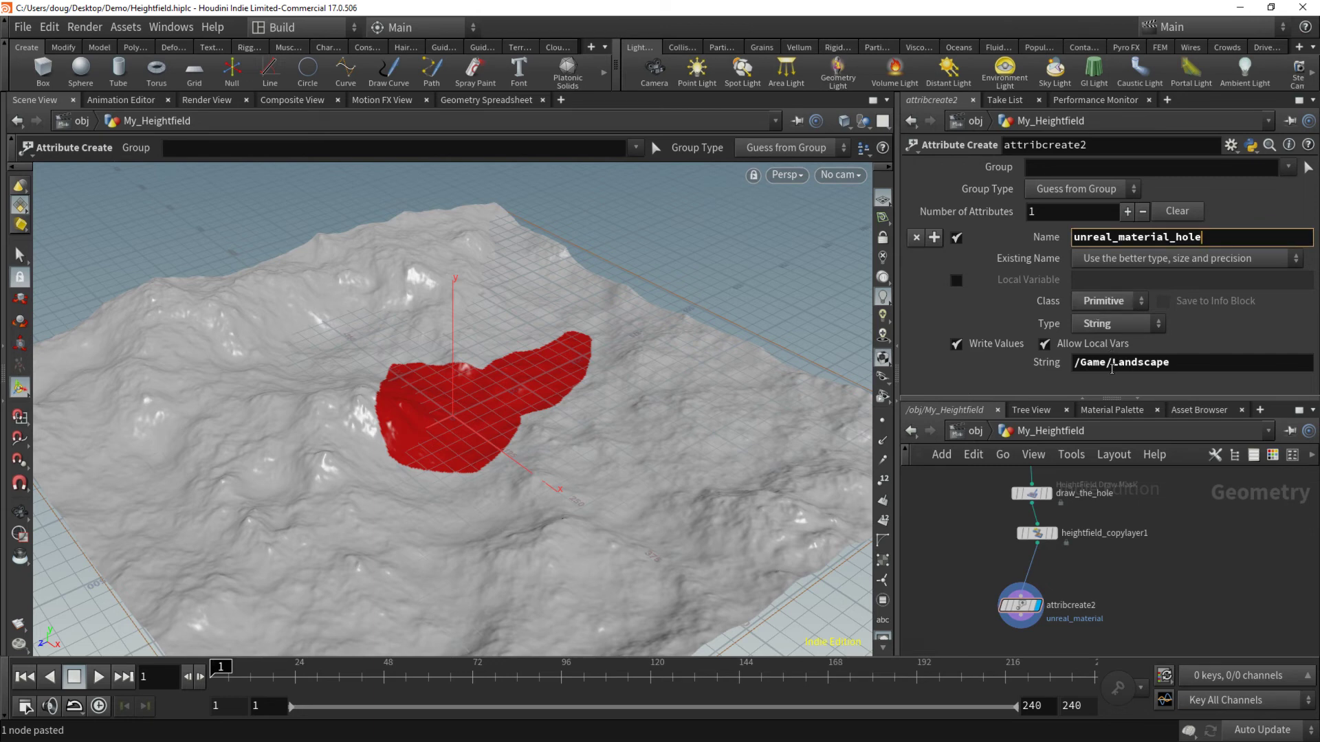
click(1204, 361)
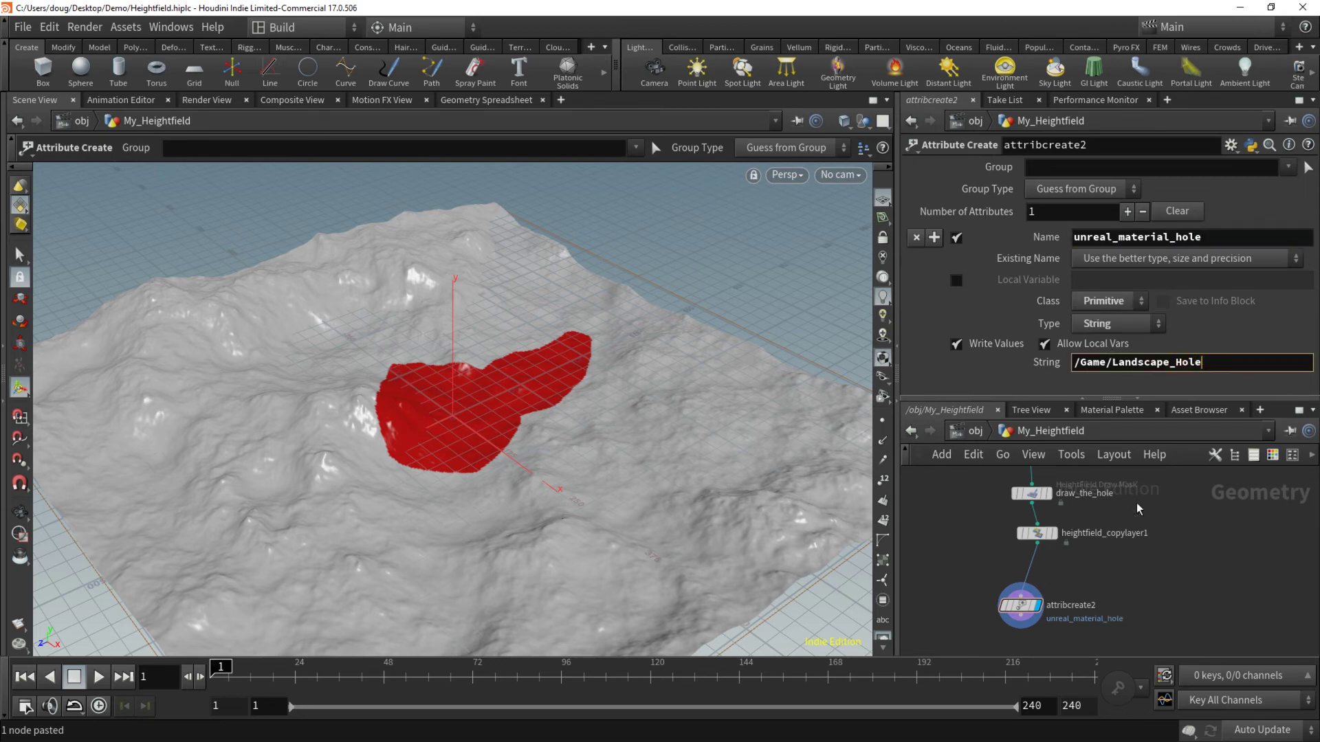
- Rename the new Attribute Create node as landscape_hole_attribute
double_click(1081, 604)
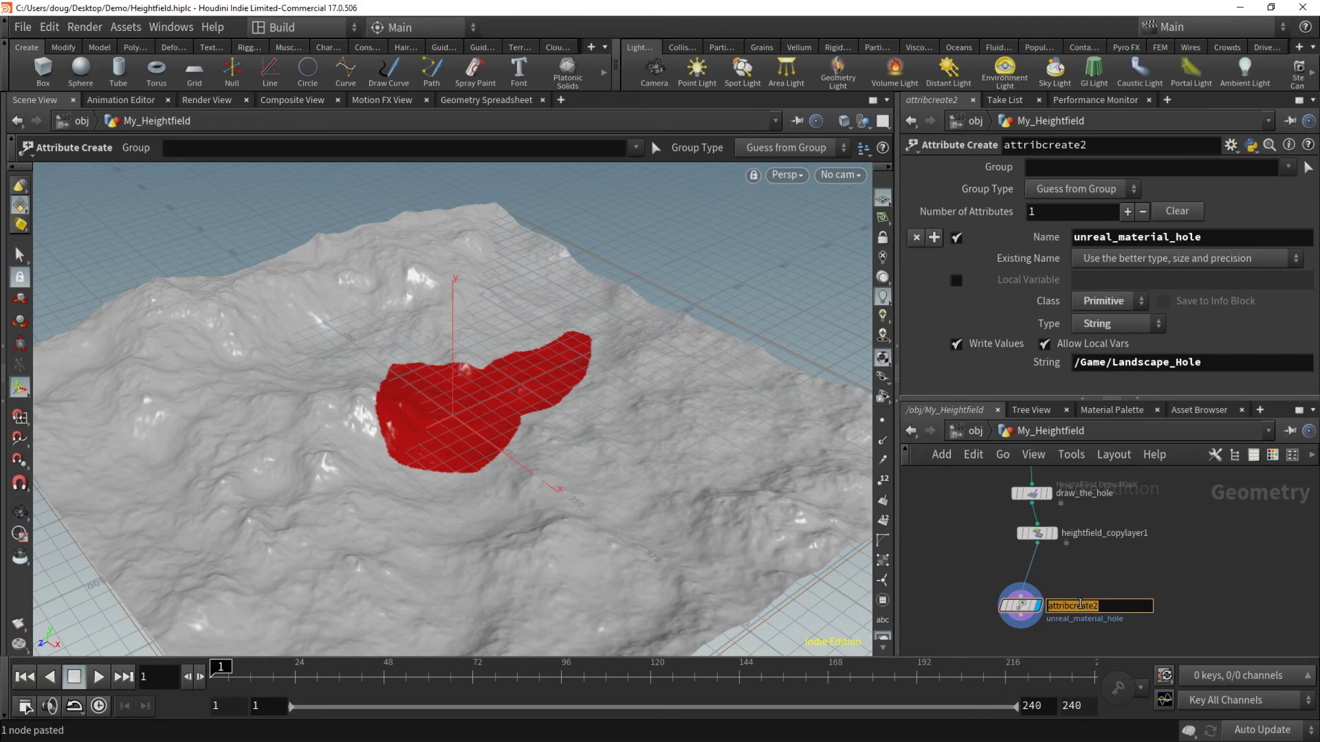
text(landscape_hole_)
key(Return)
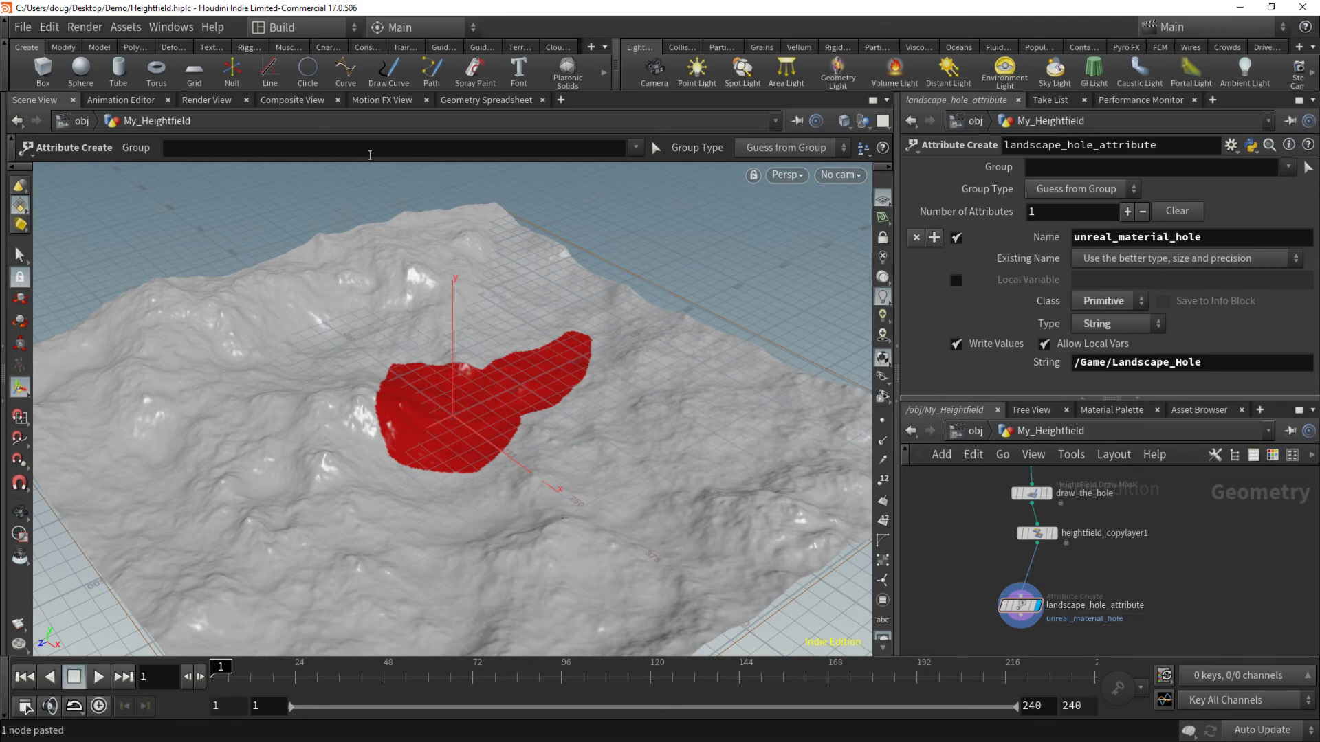
- Save the My_Heightfield digital asset in Houdini, switch to Unreal and save the heightfield Houdini asset in the Content folder
click(128, 28)
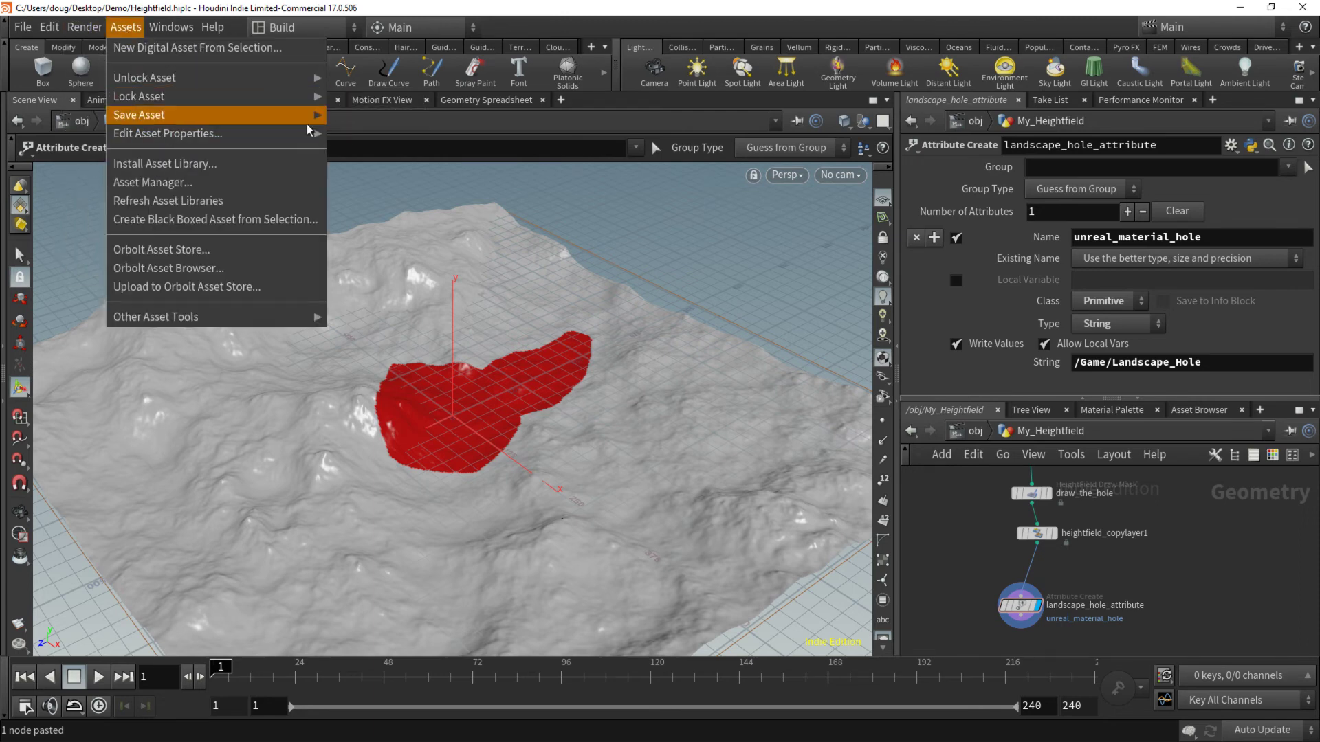
click(375, 115)
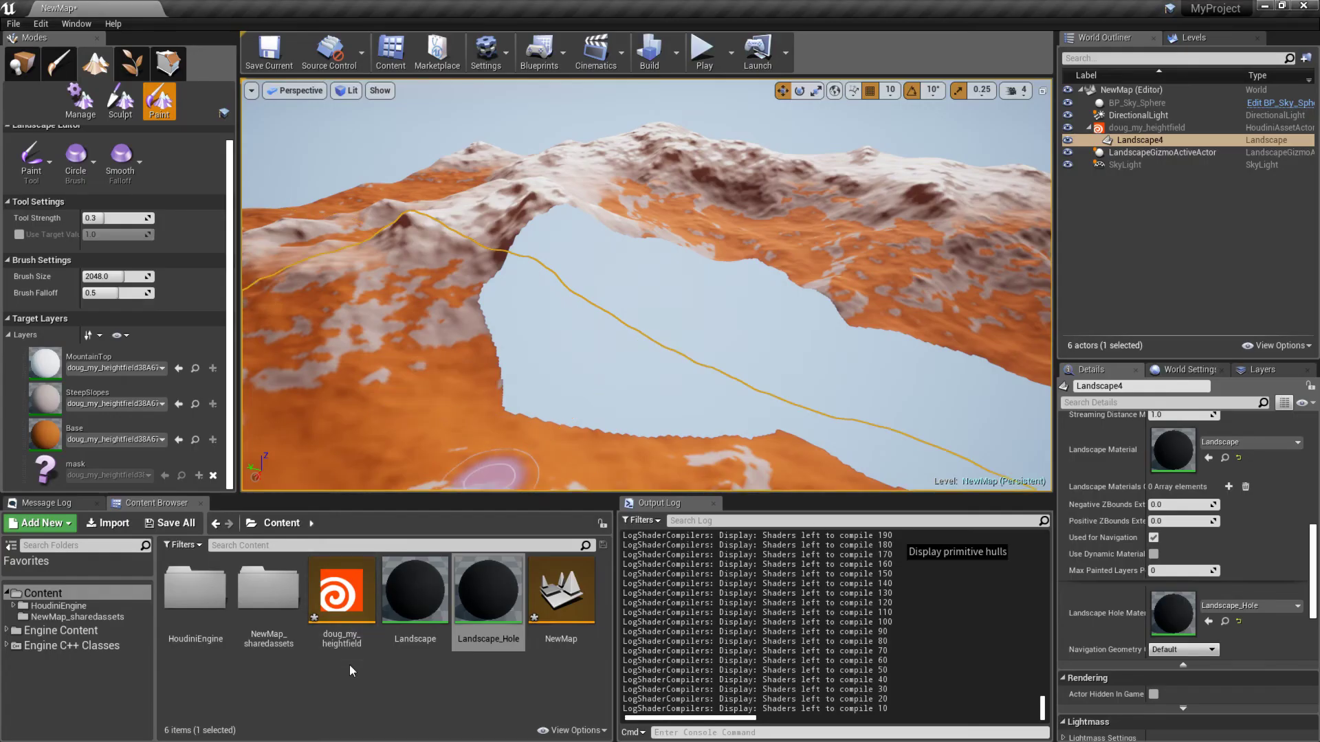
click(339, 590)
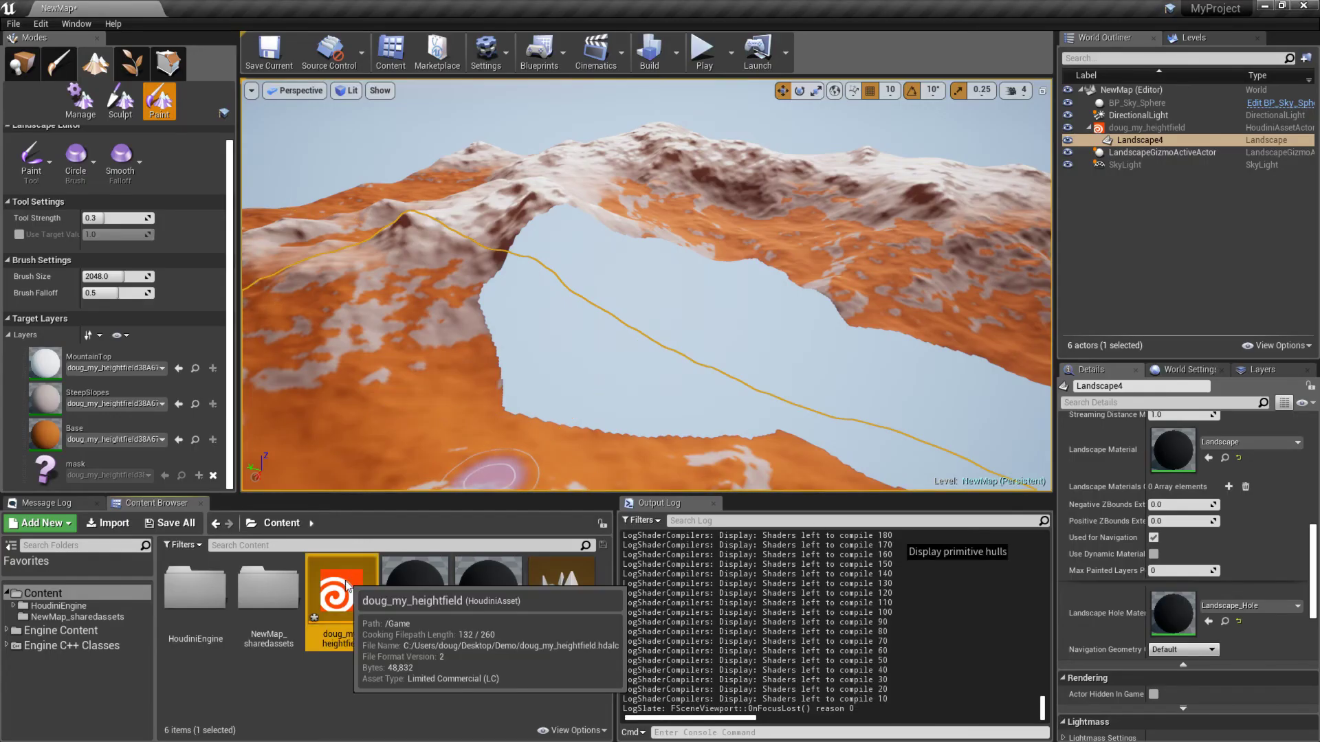
click(350, 677)
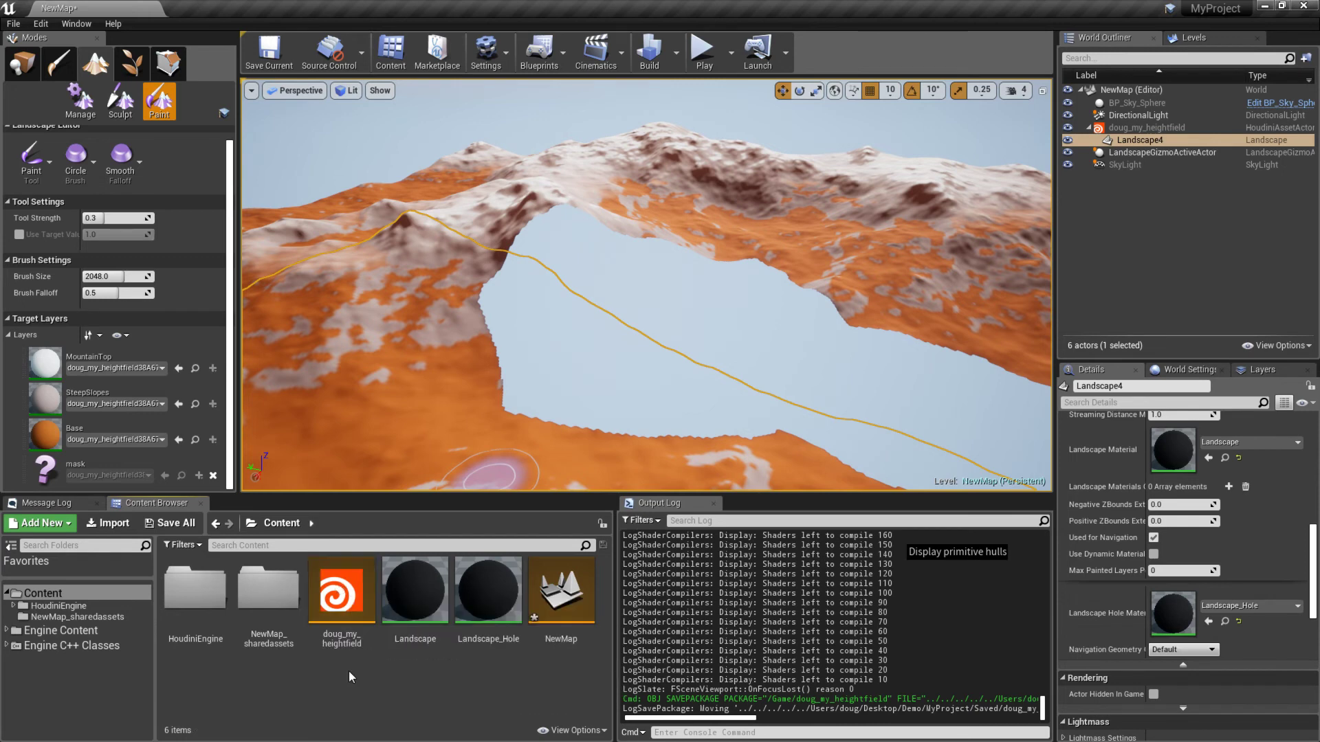
- Rebuild the instances of the heightfield Houdini asset in the Content folder and save the asset
right_drag(481, 392, 533, 413)
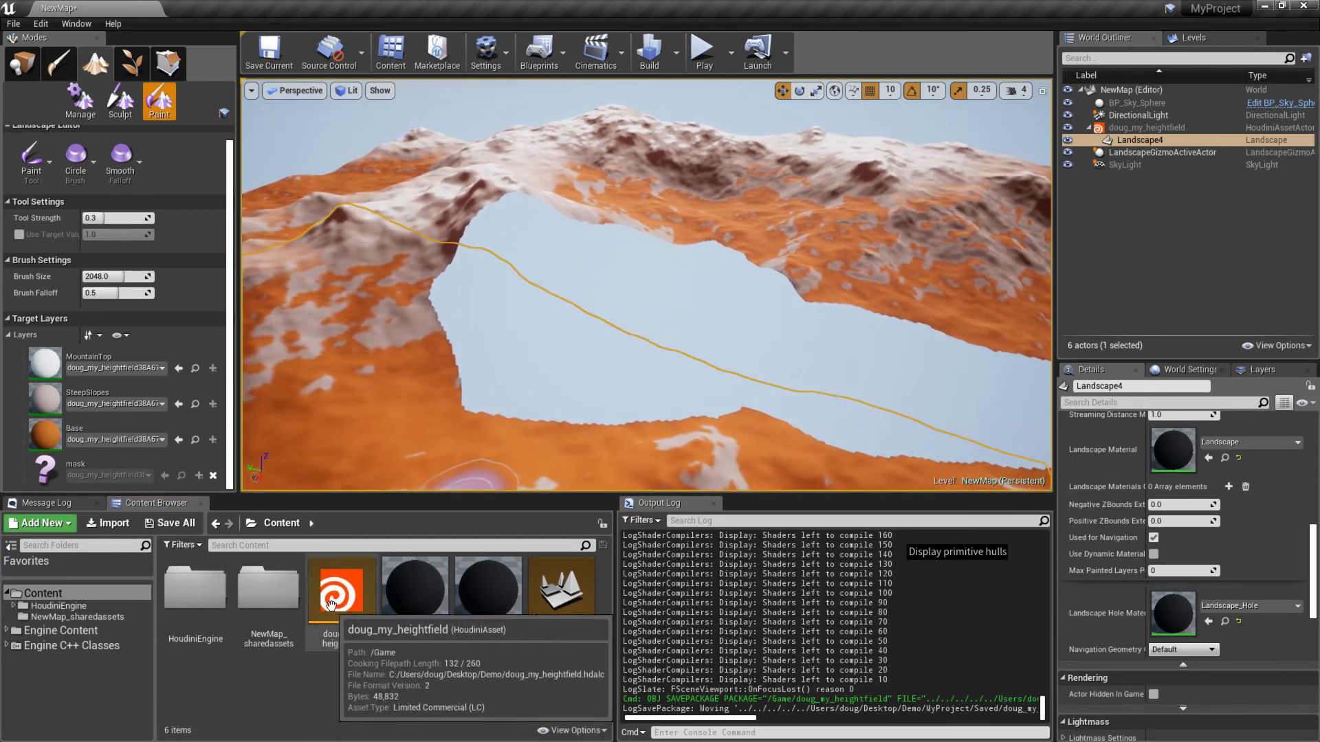
right_click(334, 605)
click(446, 217)
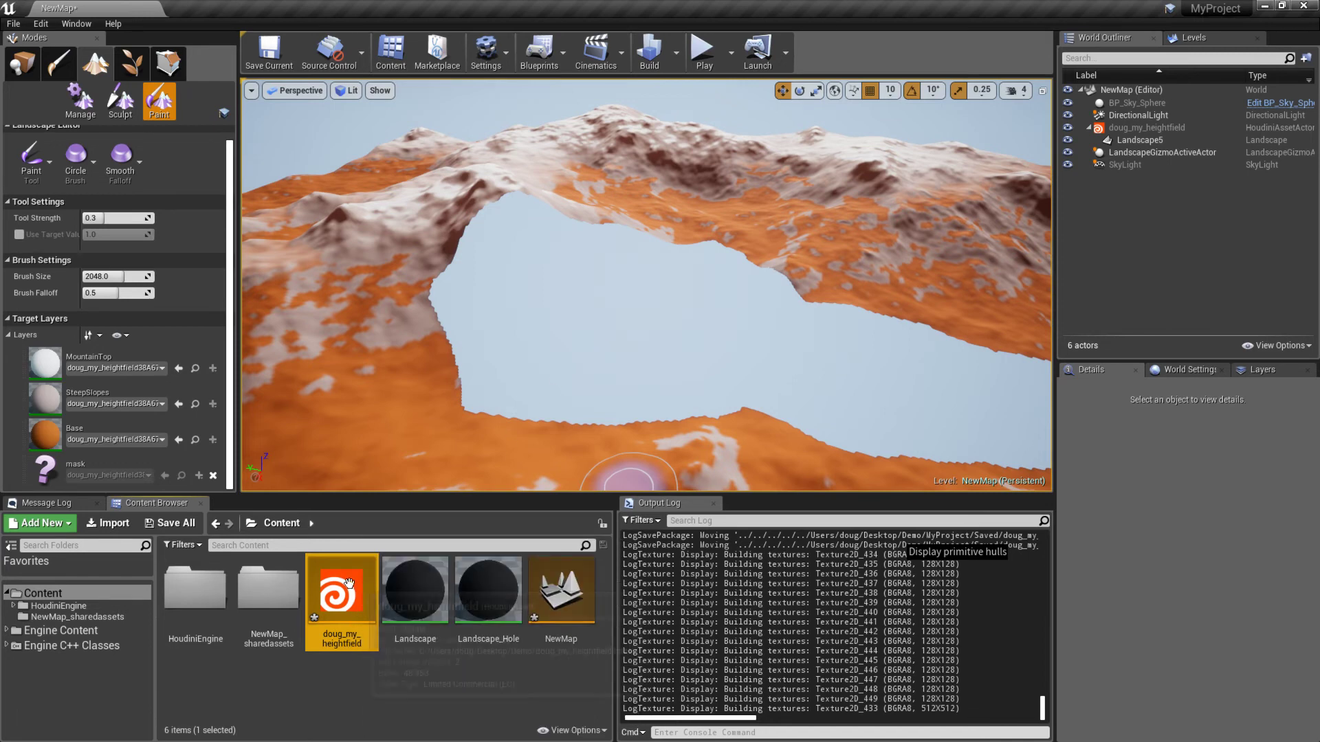
key(ctrl+s)
right_drag(507, 374, 470, 371)
key(s)
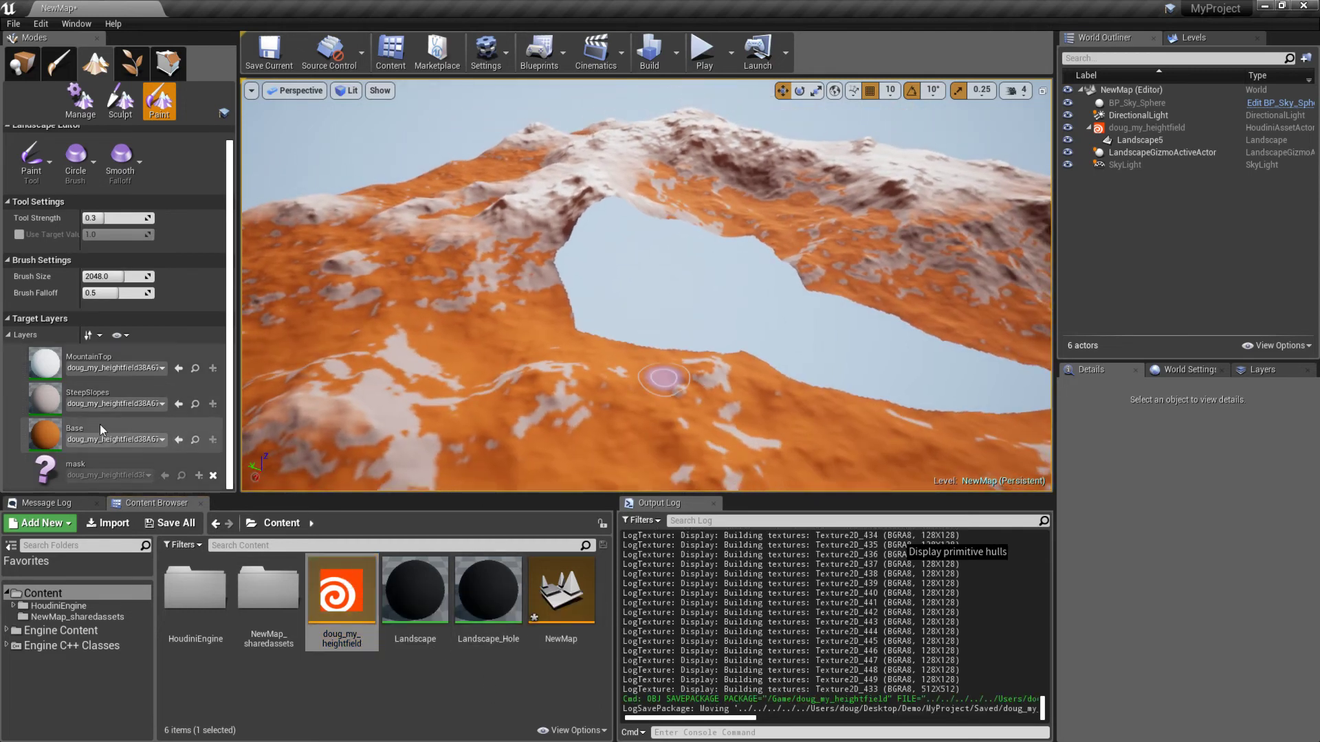
scroll(114, 414, up, 1)
mouse_move(425, 343)
right_down()
mouse_move(481, 317)
mouse_move(410, 344)
mouse_move(364, 344)
right_up()
key(w)
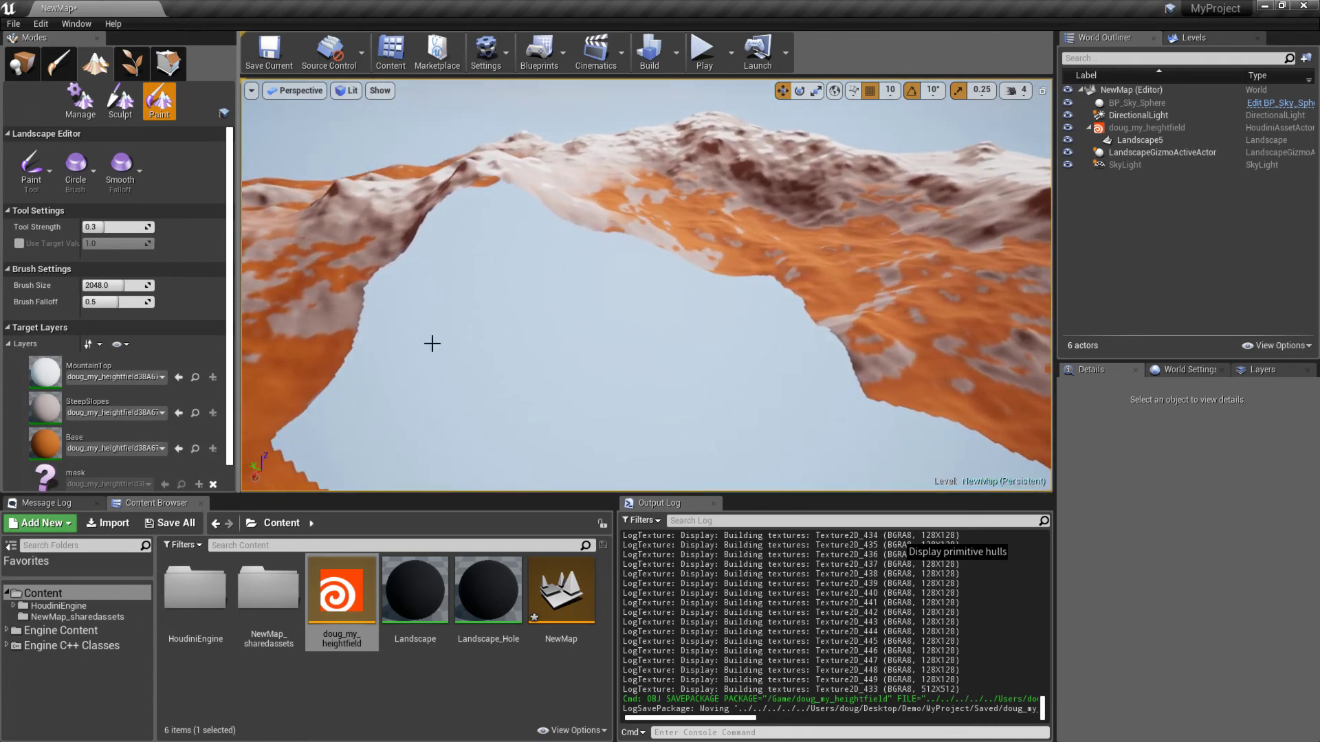
- Switch to the presentation, advance to the Fix Collision Problem slide and return to Unreal
key(alt+Tab)
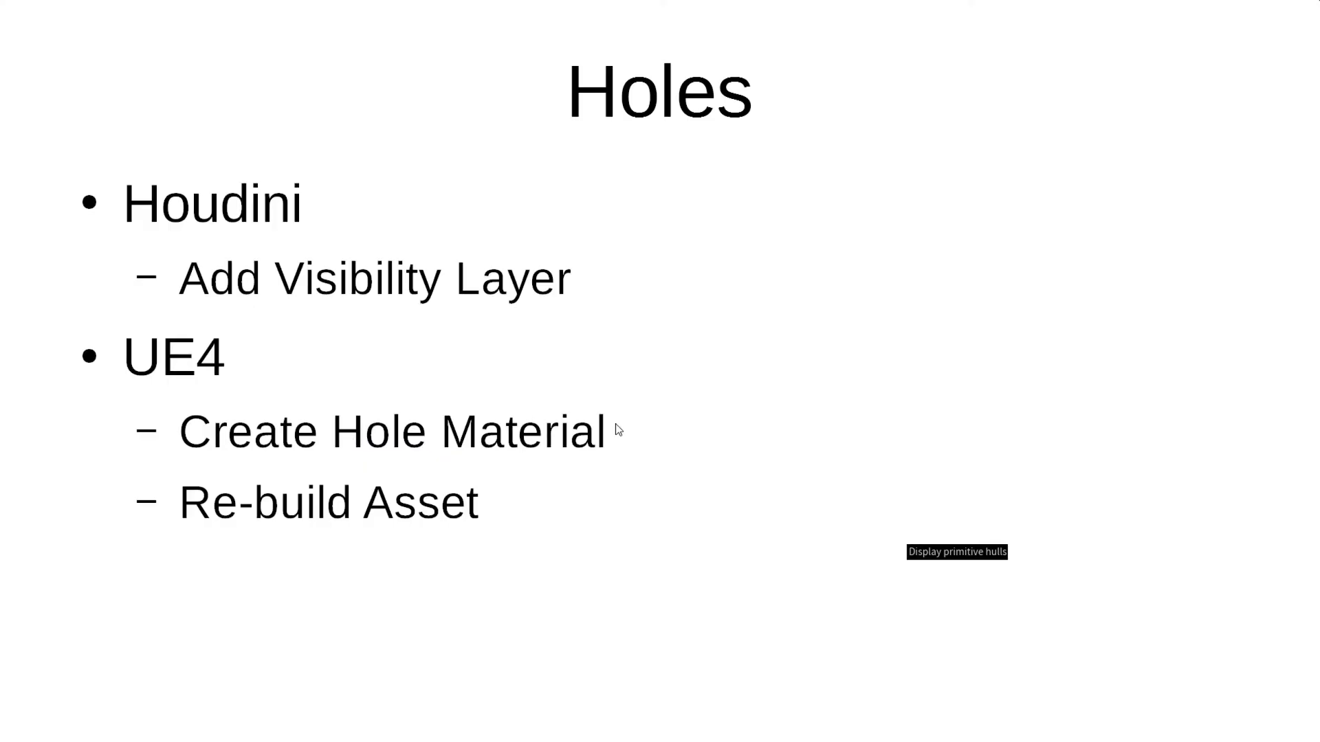
key(Right)
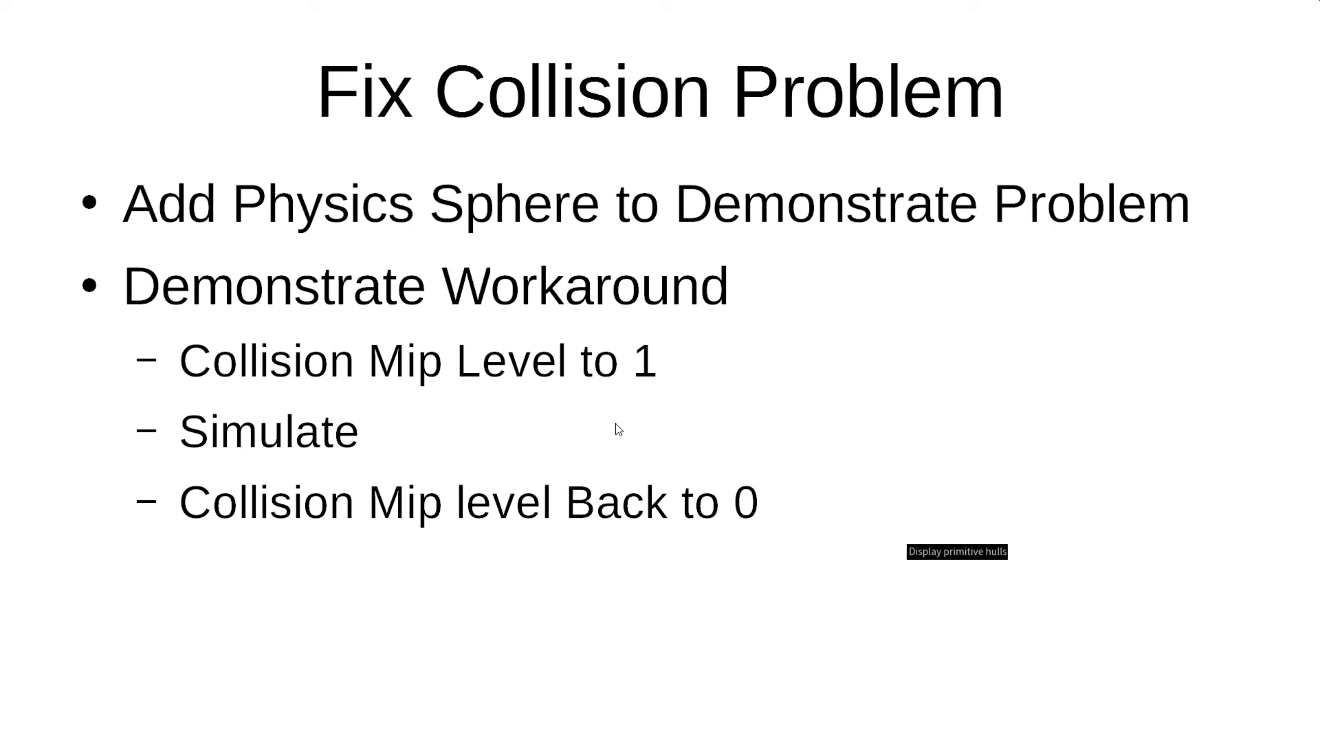
key(alt+Tab)
- Find the basic Sphere actor in placement mode and place one on the landscape slope beside the hole
mouse_move(568, 362)
right_down()
mouse_move(643, 371)
mouse_move(622, 341)
mouse_move(576, 351)
right_up()
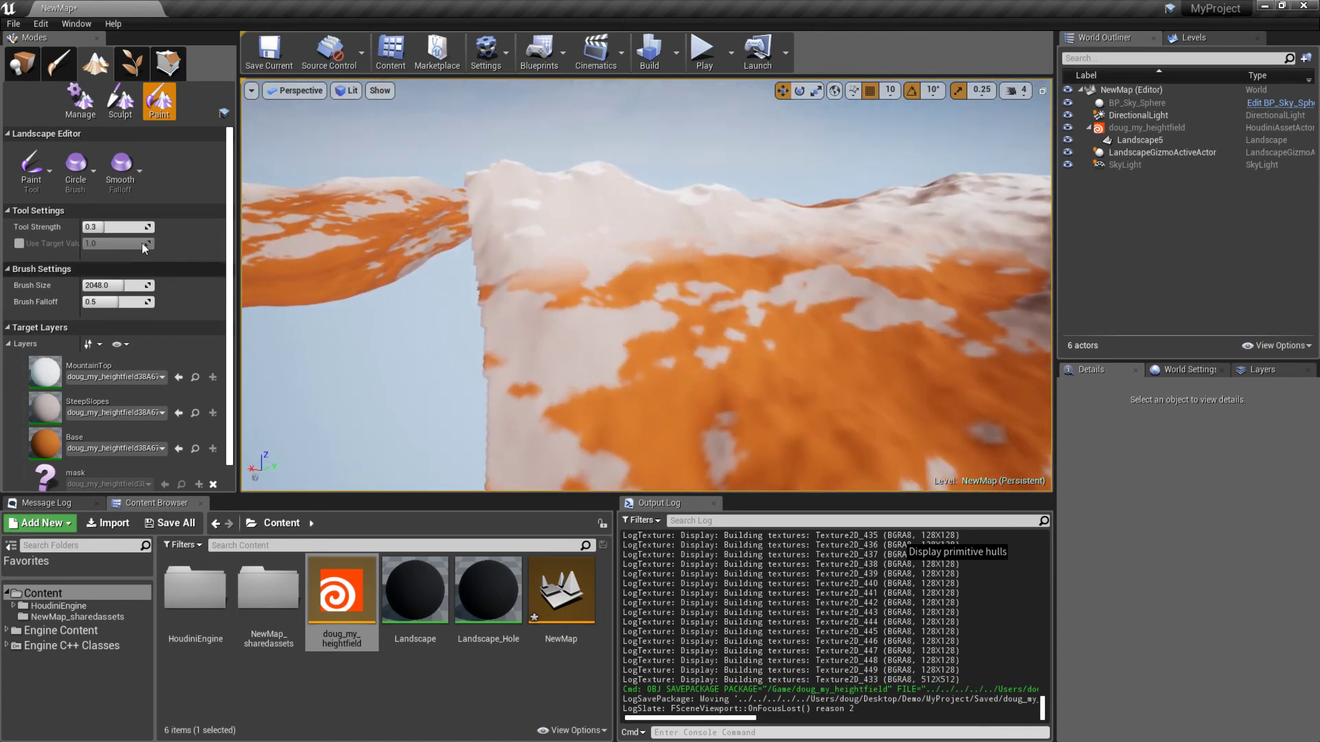
click(22, 63)
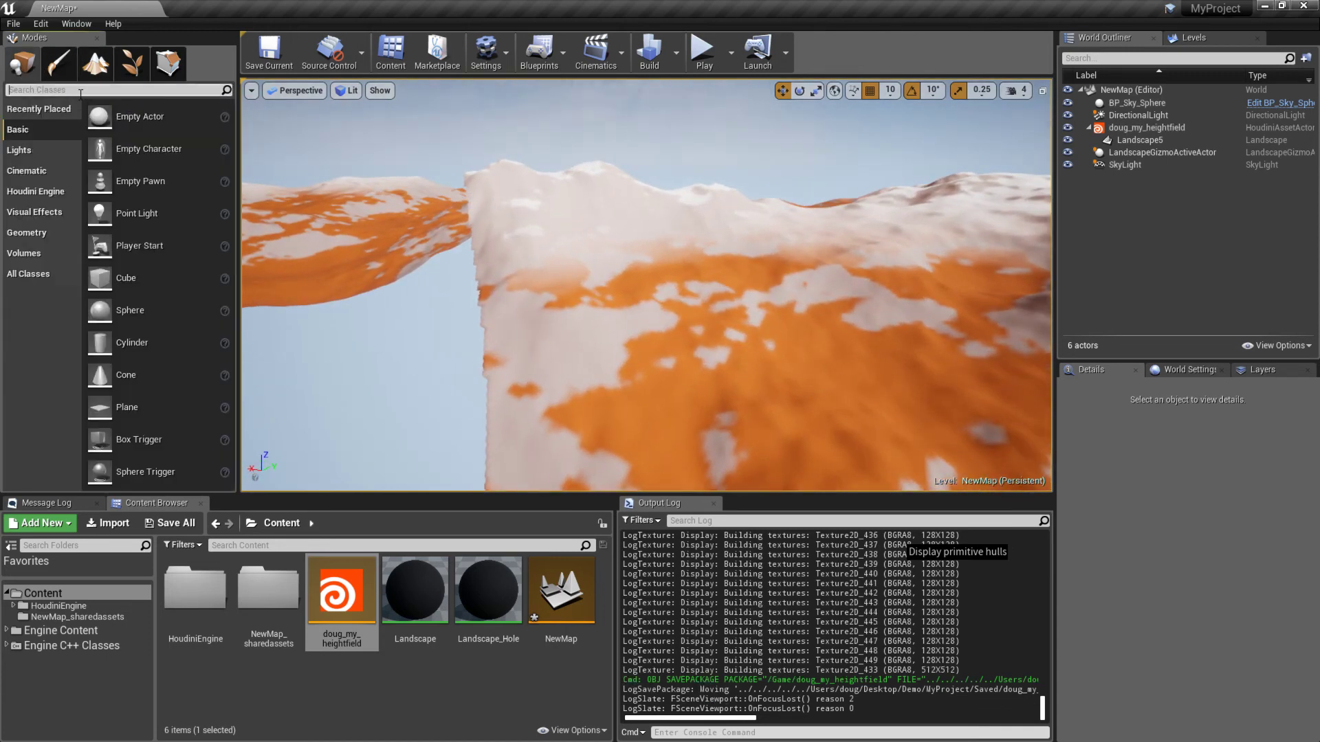
click(81, 90)
text(sphere)
drag(51, 148, 615, 347)
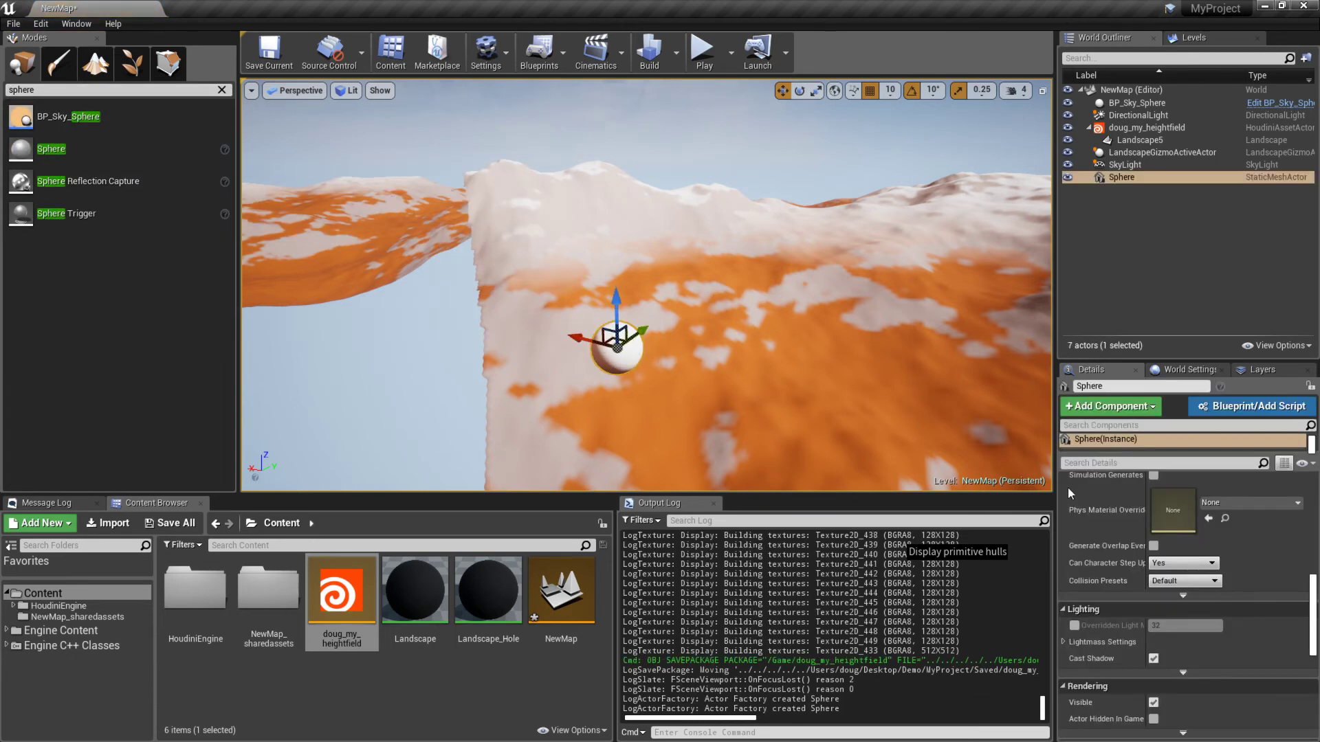
- Enable Simulate Physics for the sphere
scroll(1163, 545, up, 1)
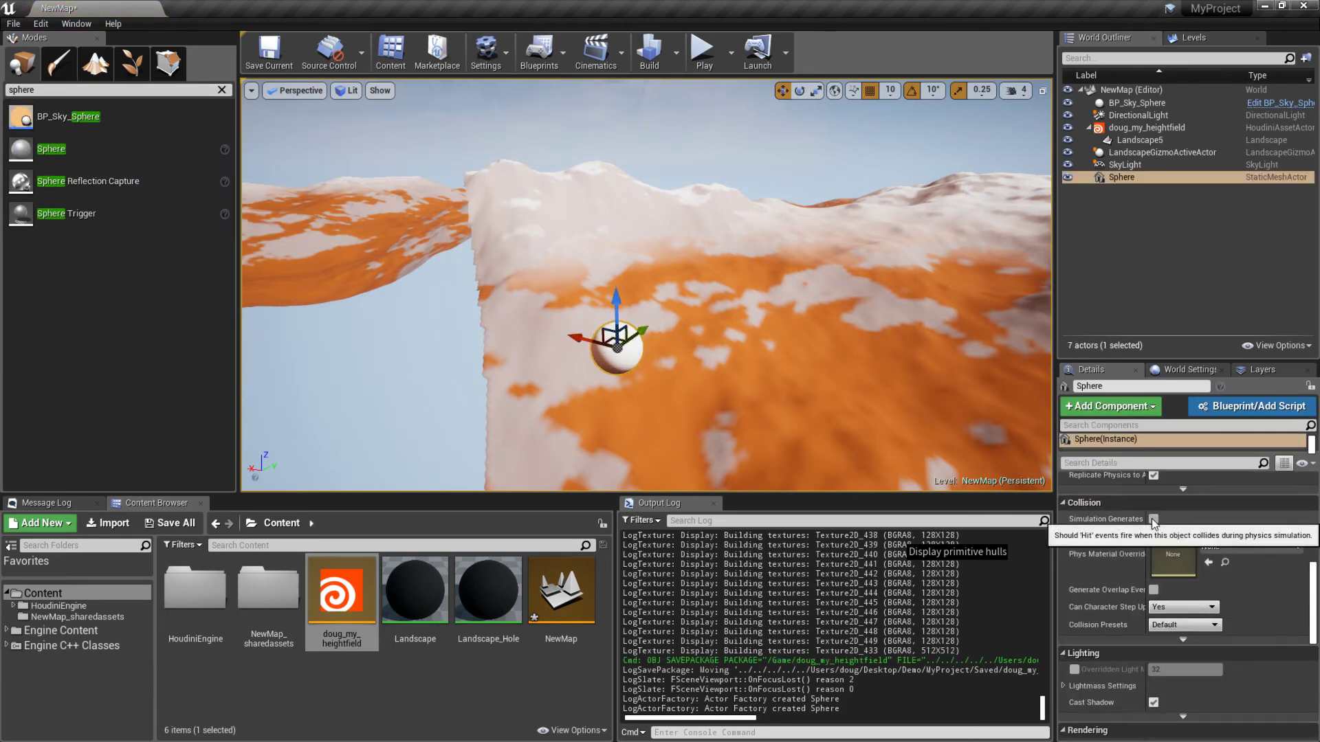
scroll(1171, 559, up, 5)
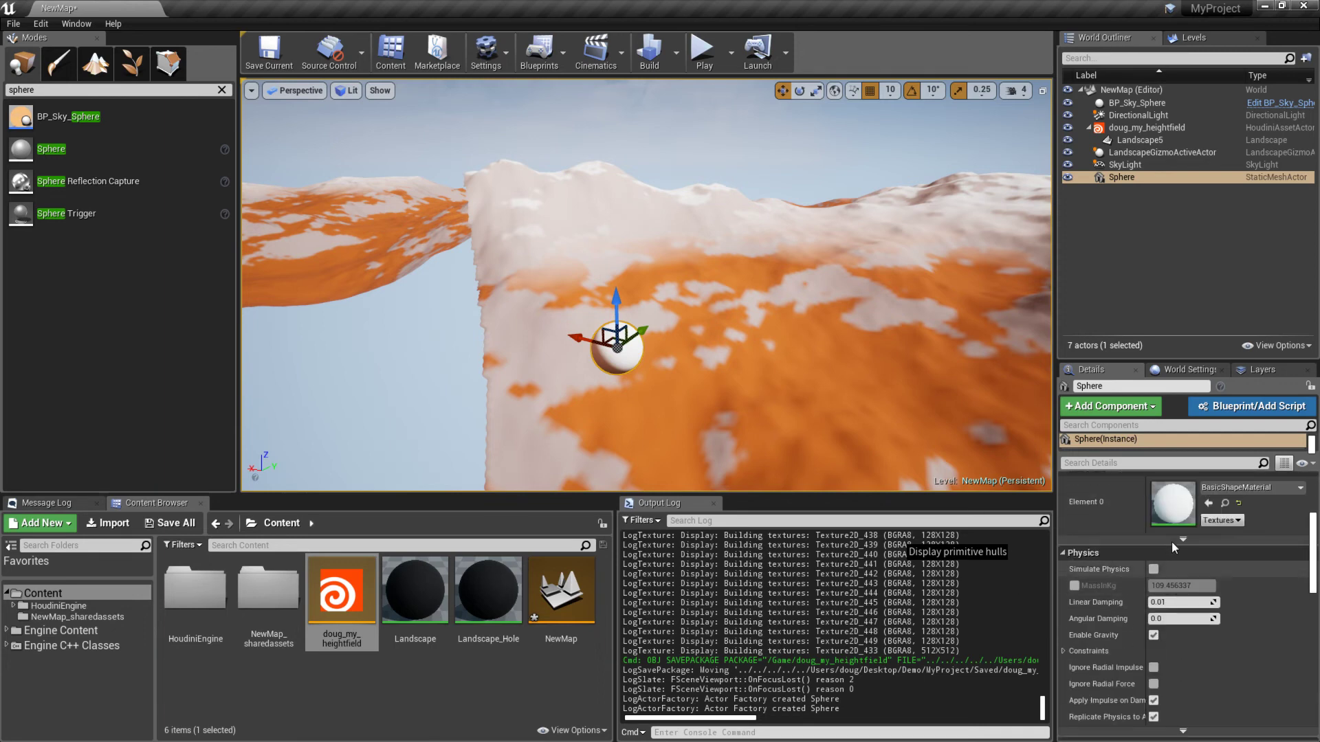
click(1155, 568)
- Set the sphere's scale to 10 on the X, Y and Z axes
right_drag(763, 404, 954, 333)
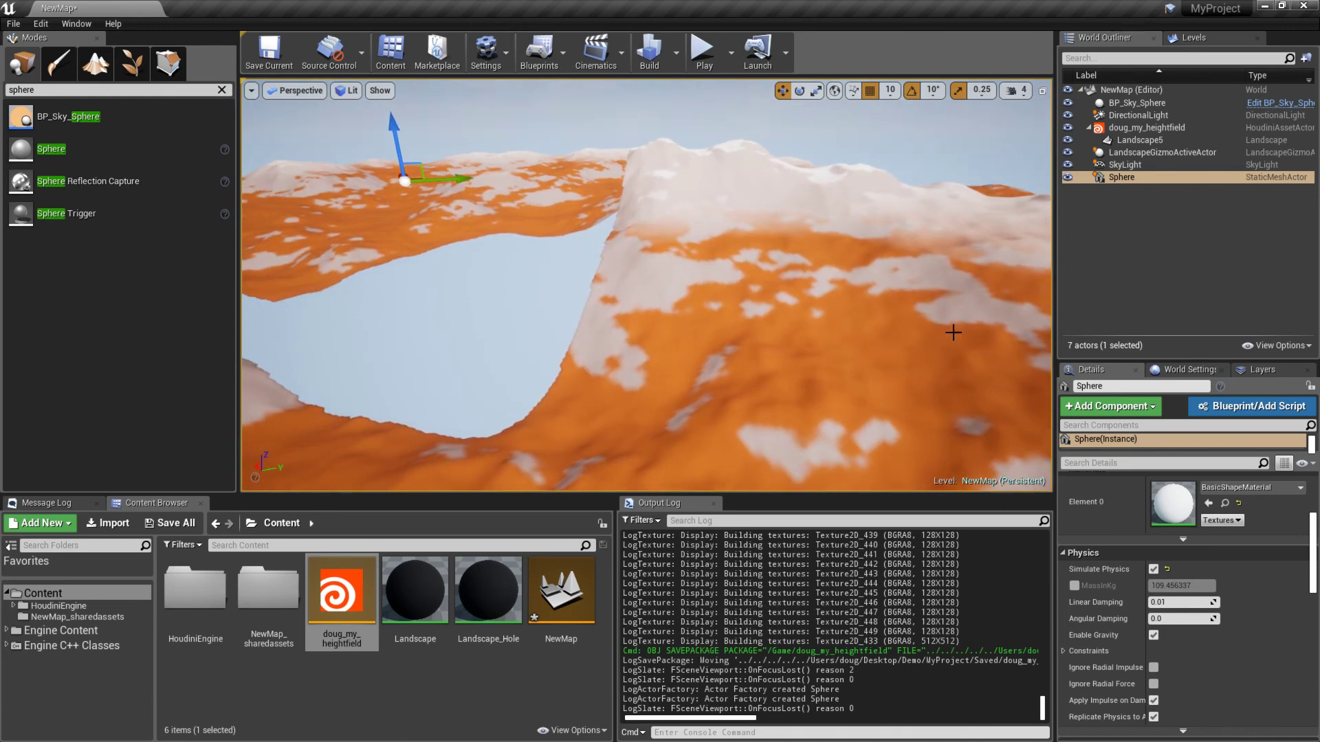
scroll(1161, 533, up, 4)
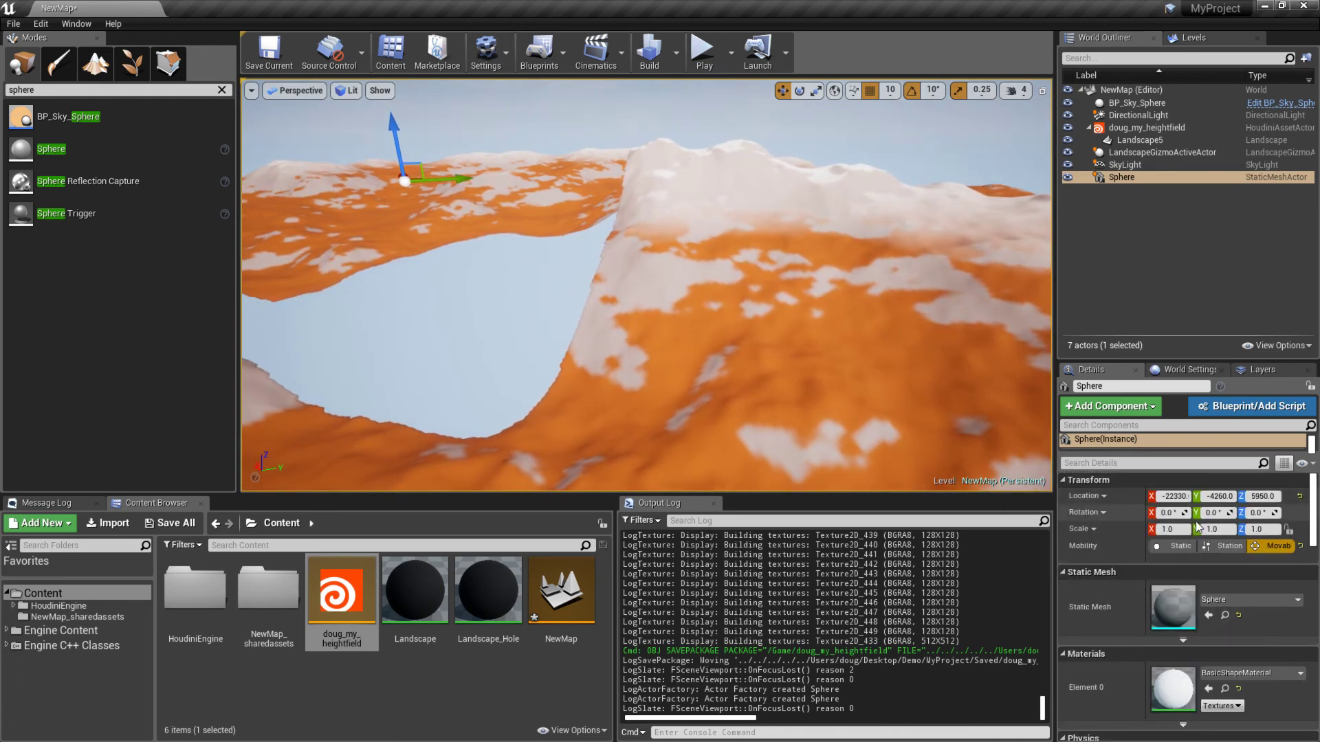
click(1180, 530)
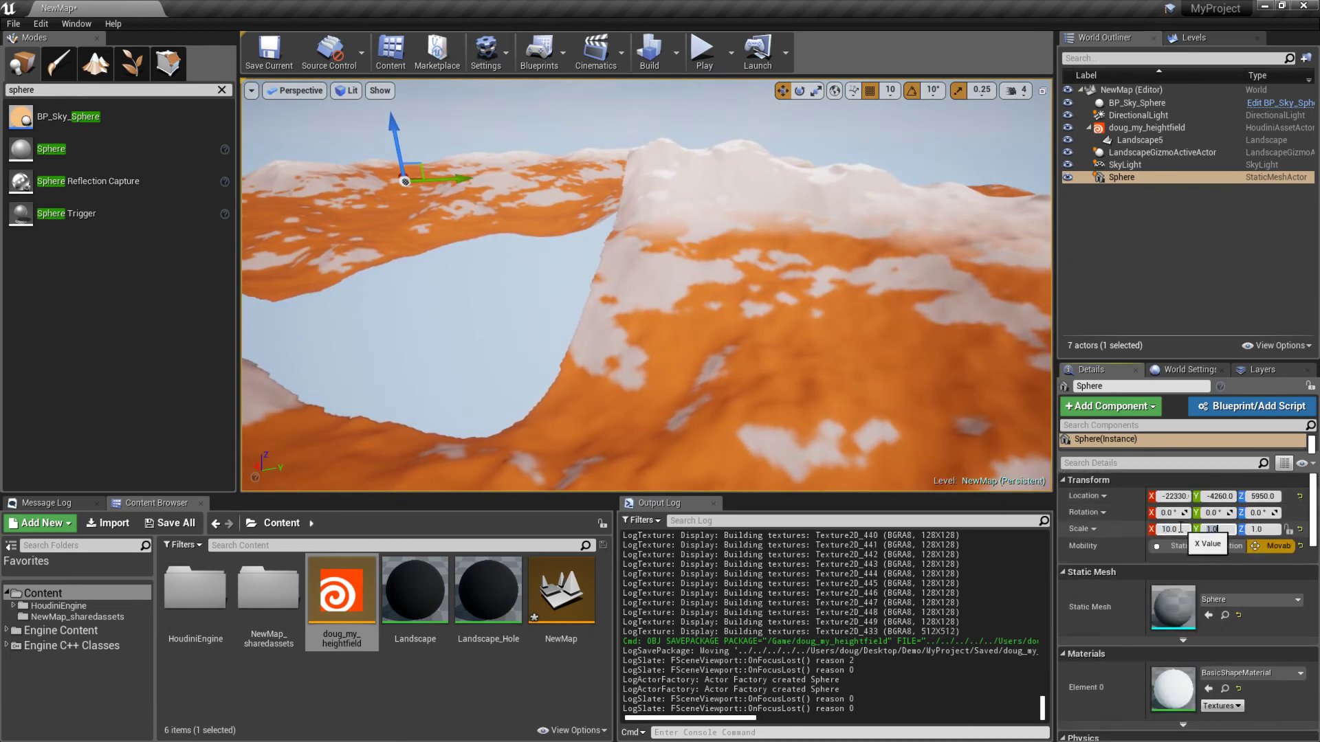
text(10)
key(Tab)
text(10)
key(Return)
- Lower the sphere to a Z location of 1170 and duplicate it into eight copies over the hole and its surrounding slopes
right_drag(604, 368, 708, 381)
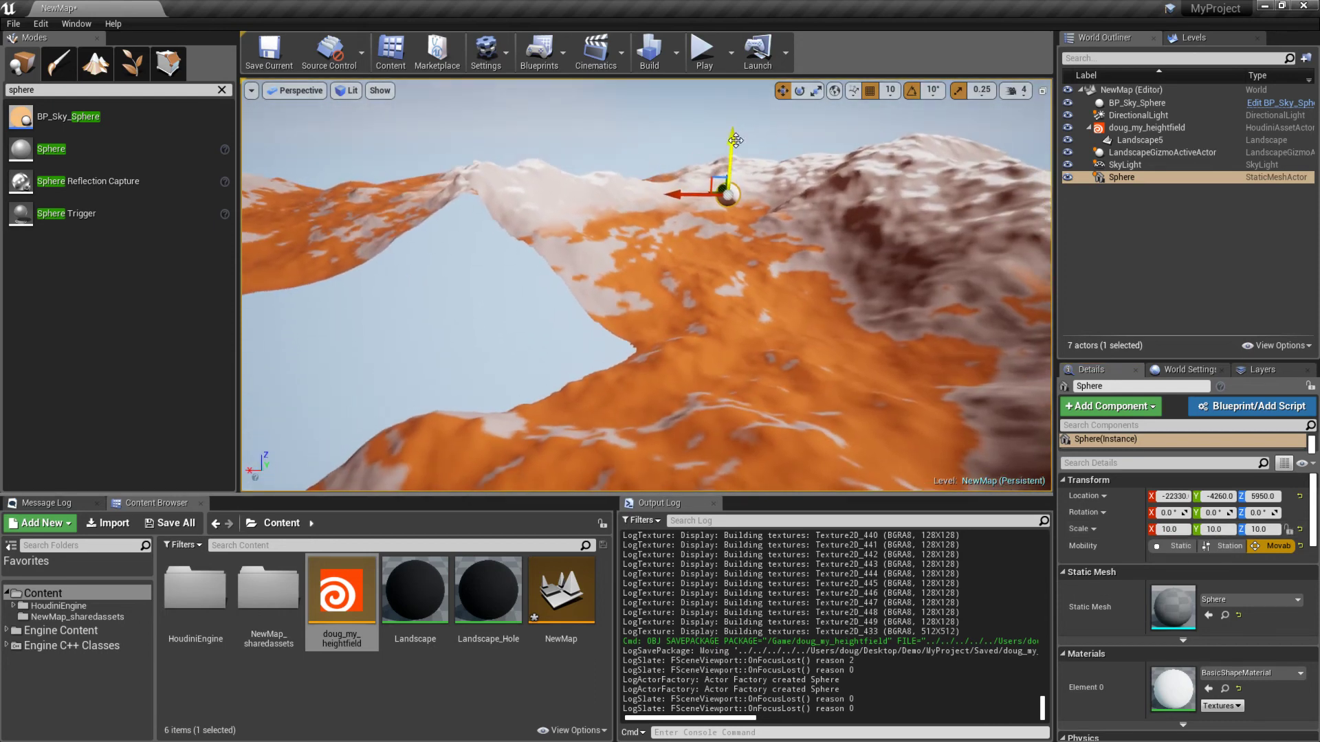
drag(735, 140, 723, 249)
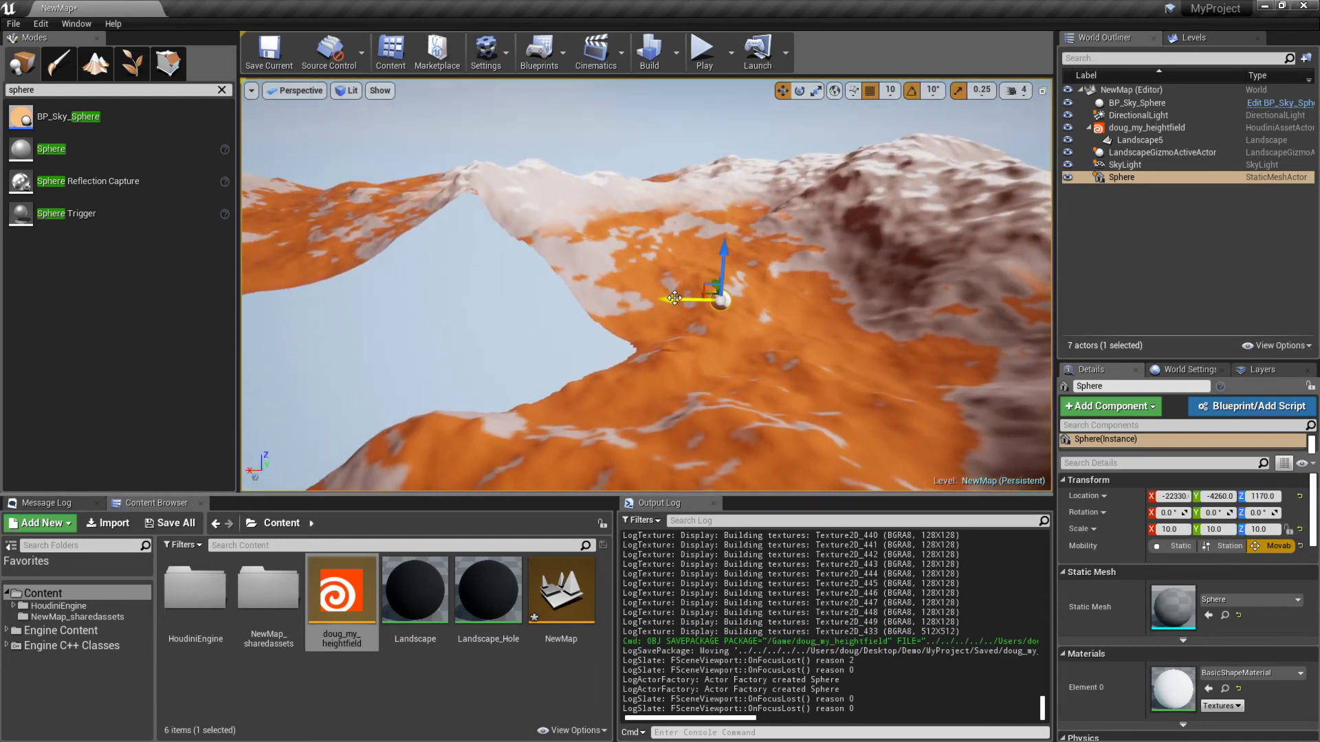
right_drag(605, 345, 674, 350)
alt+drag(674, 350, 659, 227)
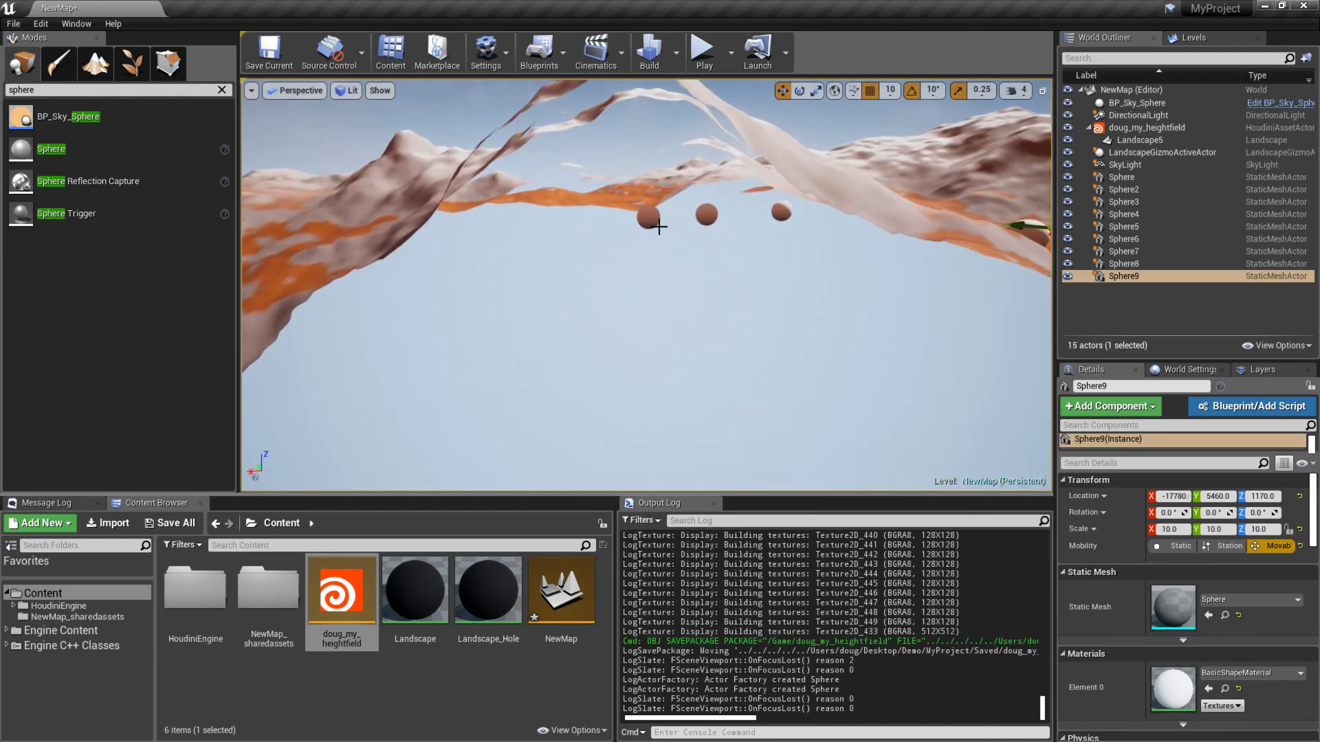
- Delete the three sphere copies Sphere5, Sphere4 and Sphere6 hanging over the hole
click(654, 212)
key(Delete)
click(708, 215)
key(Delete)
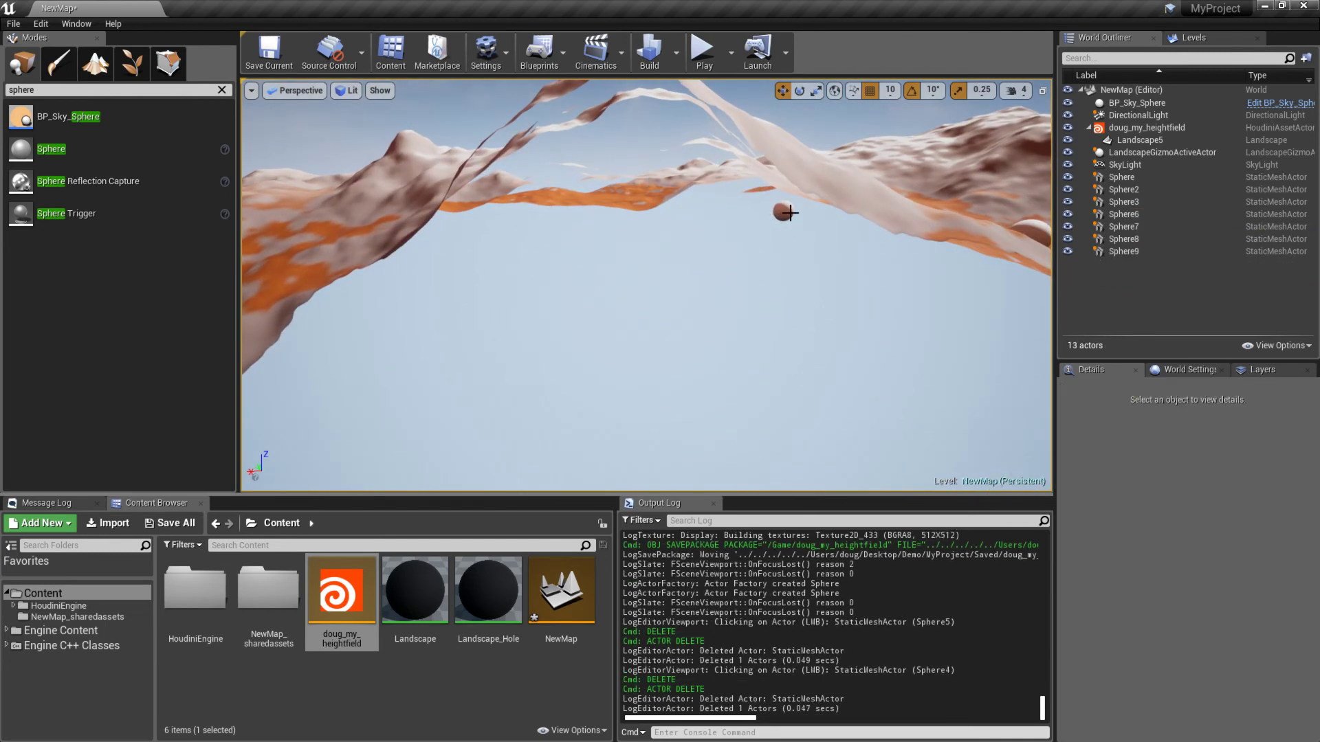
click(785, 213)
key(Delete)
- Raise Sphere8 above the landscape slope to a Z location of 2270
right_drag(776, 284, 698, 217)
click(501, 183)
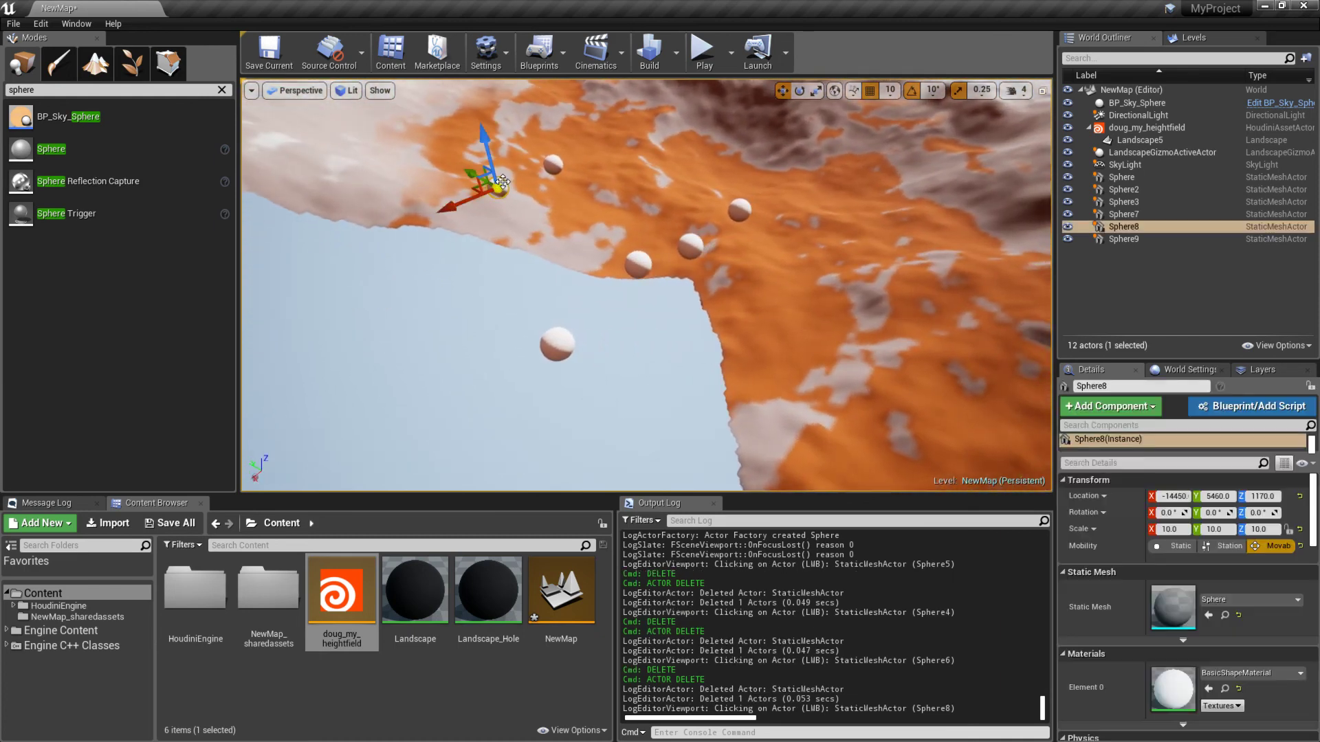
drag(489, 145, 482, 127)
right_drag(625, 237, 675, 203)
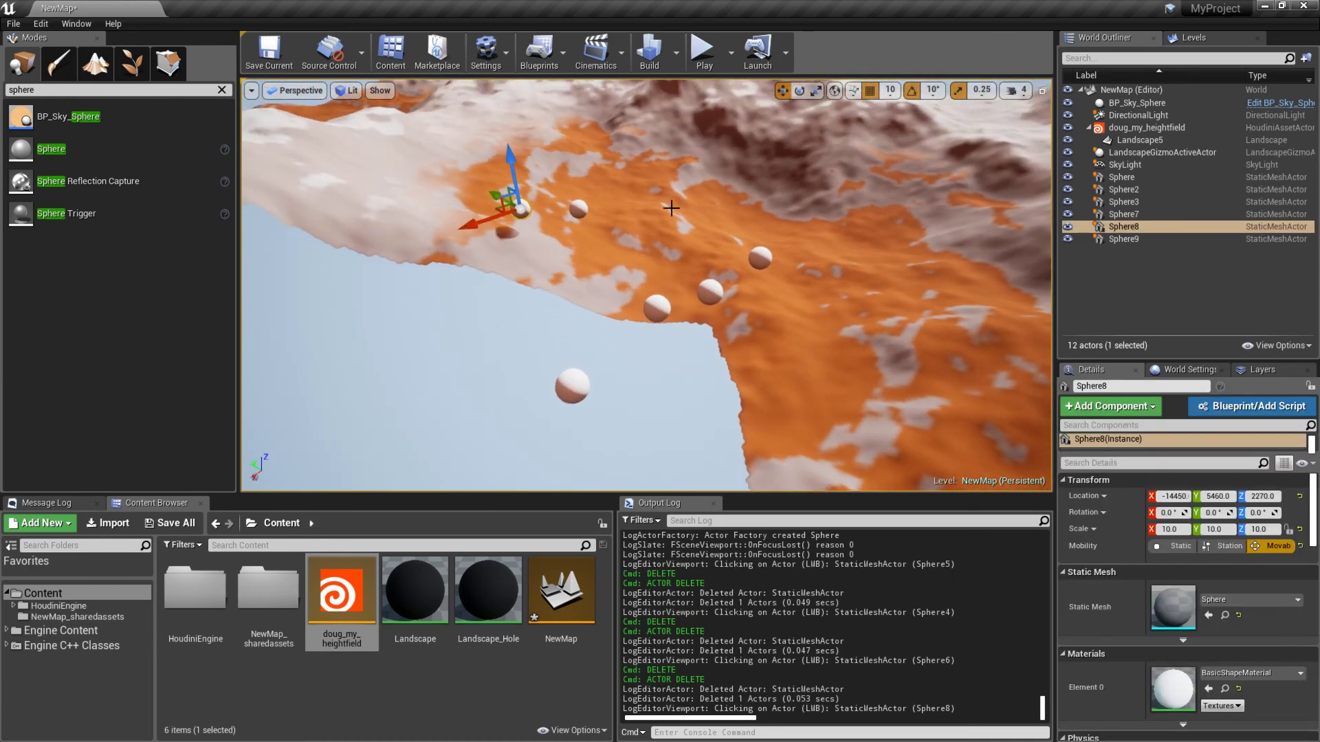
- Save the current level
click(731, 54)
click(268, 54)
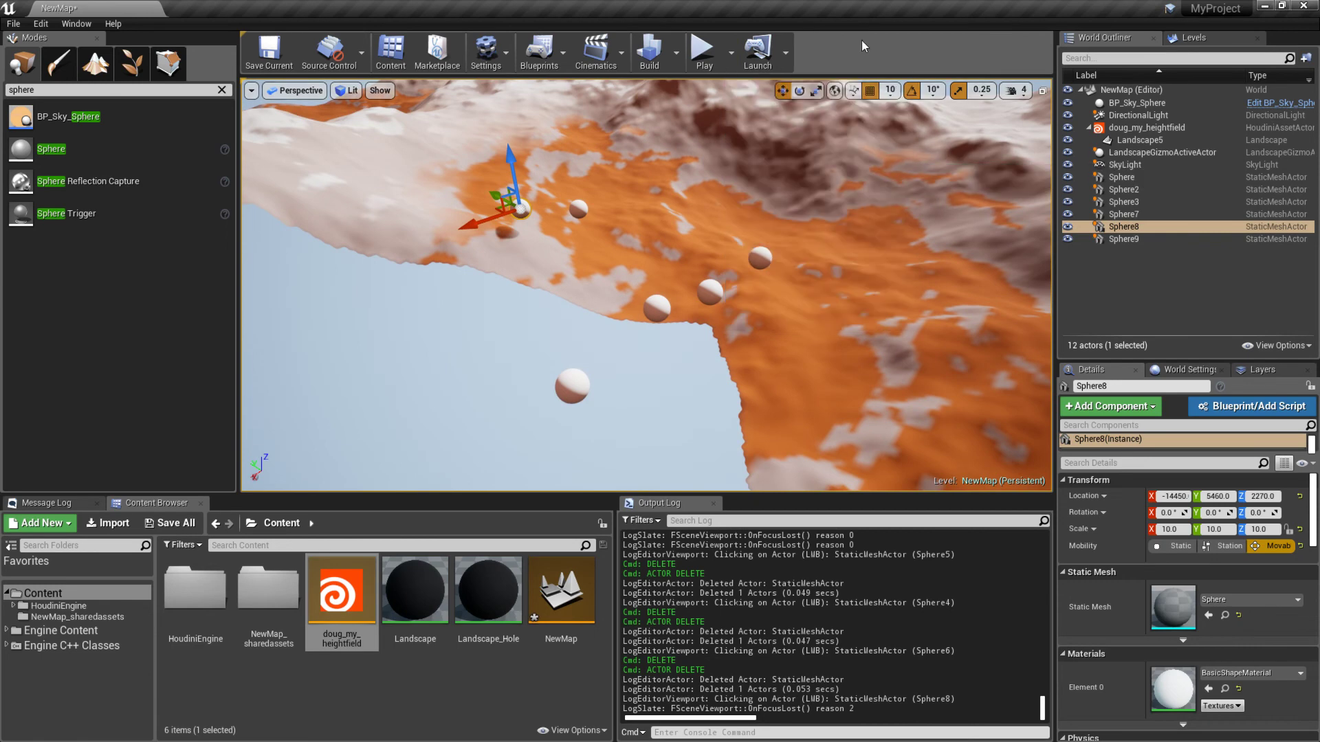
click(269, 54)
- Run the level in Simulate mode to examine how the spheres collide around the hole, and stop the simulation
click(734, 53)
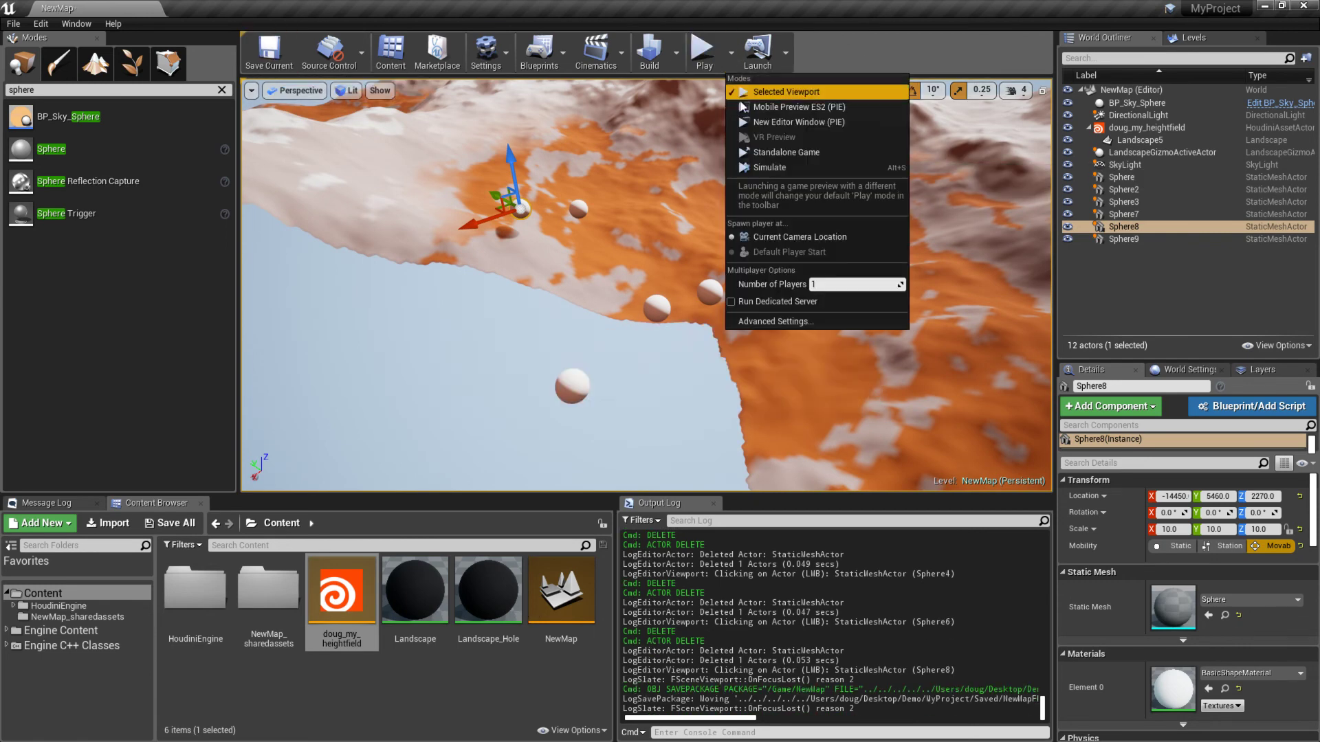
click(791, 172)
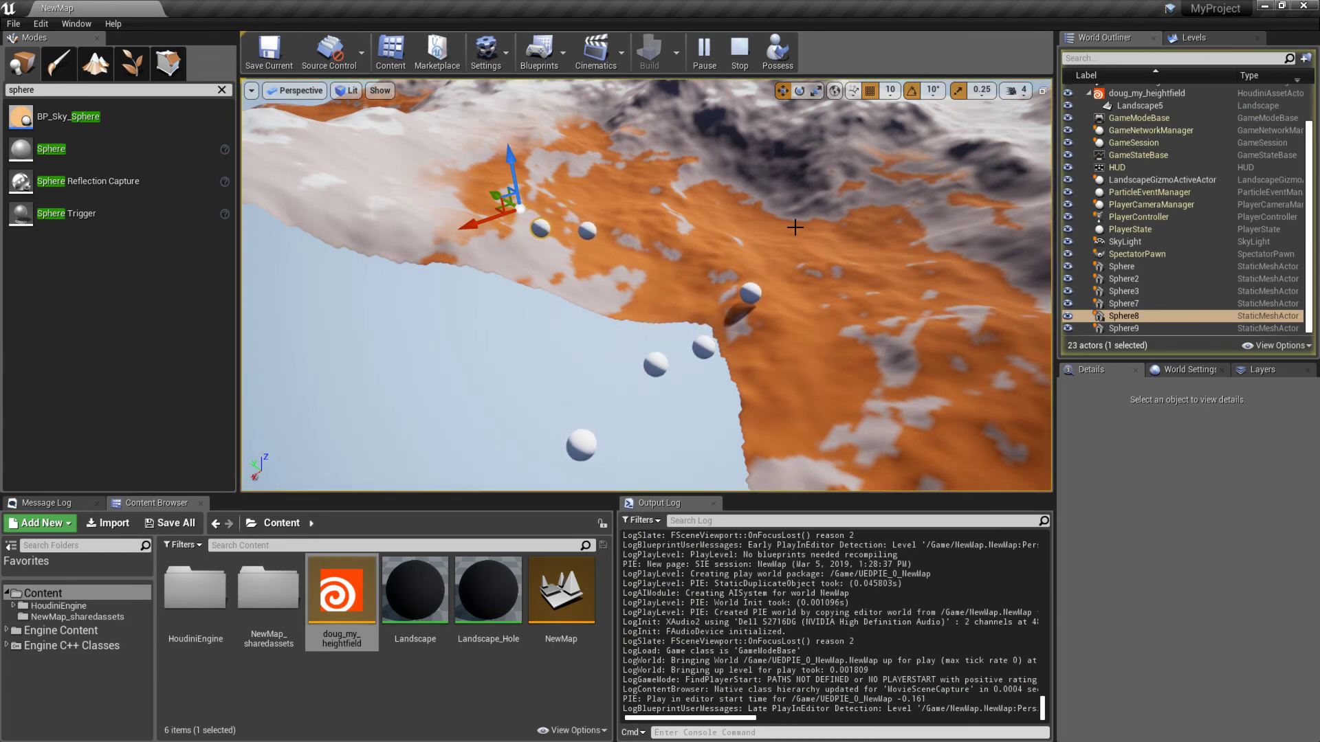
right_drag(794, 227, 787, 134)
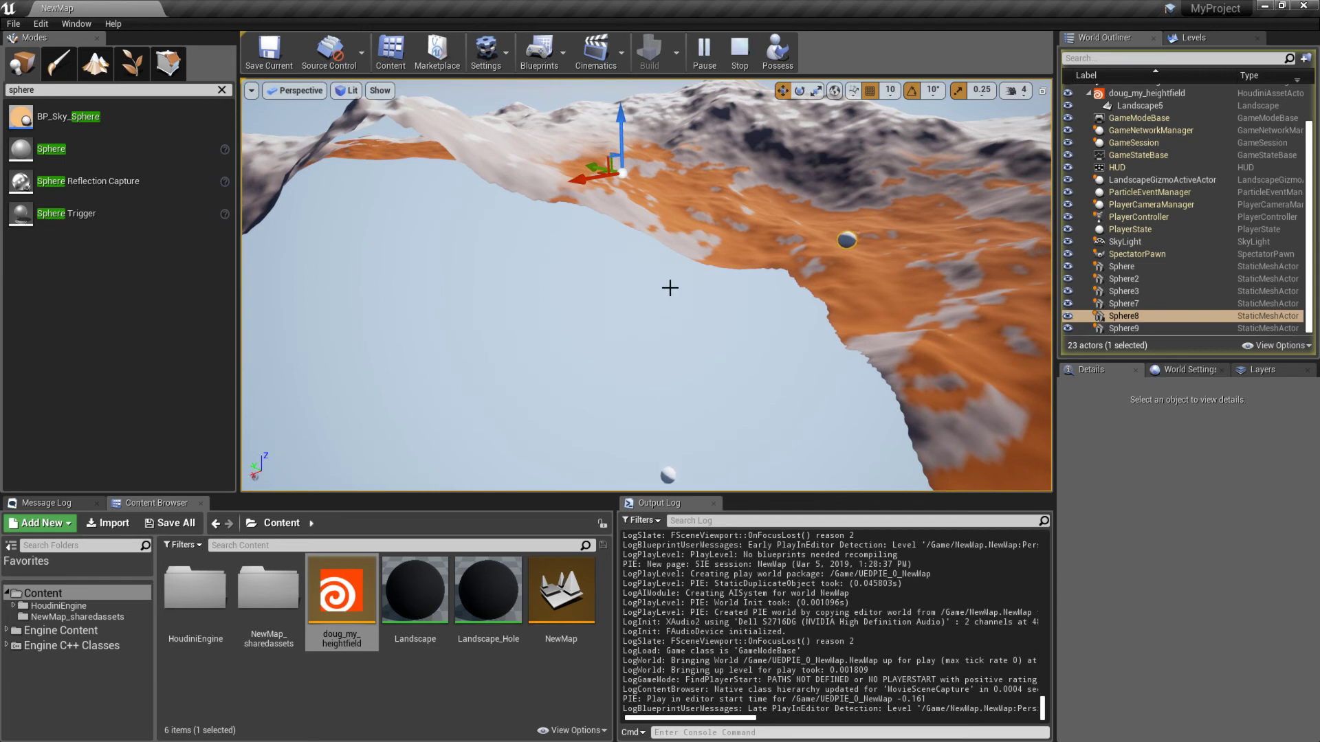
click(751, 58)
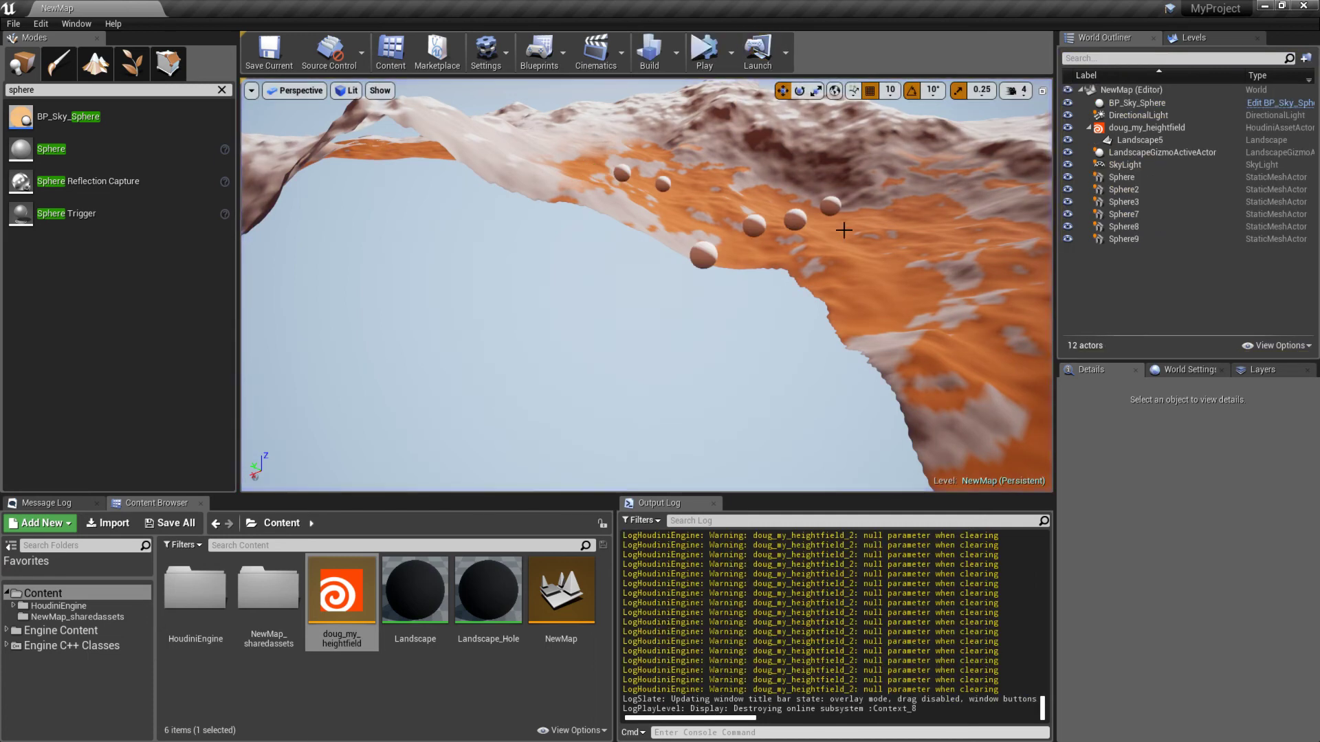
- Set the Collision Mip Level of Landscape5 to 1
click(853, 244)
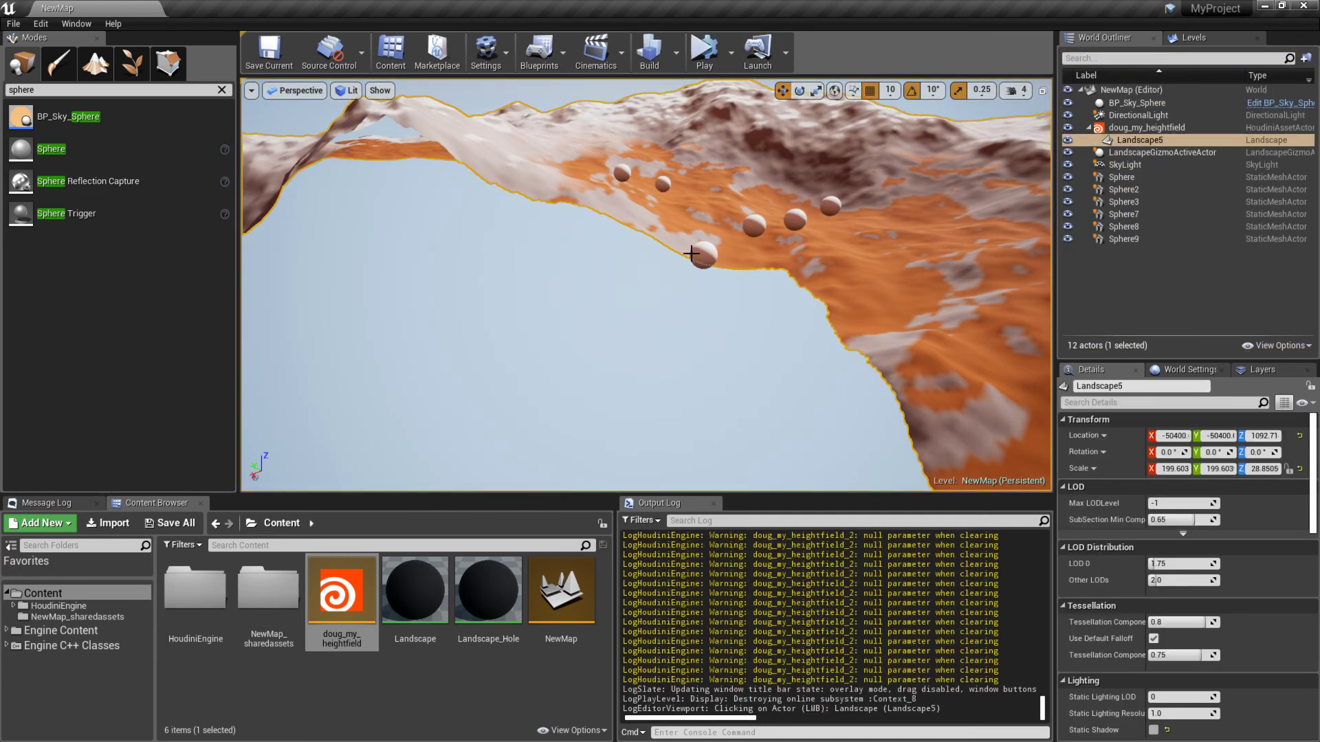
right_drag(765, 292, 599, 282)
key(d)
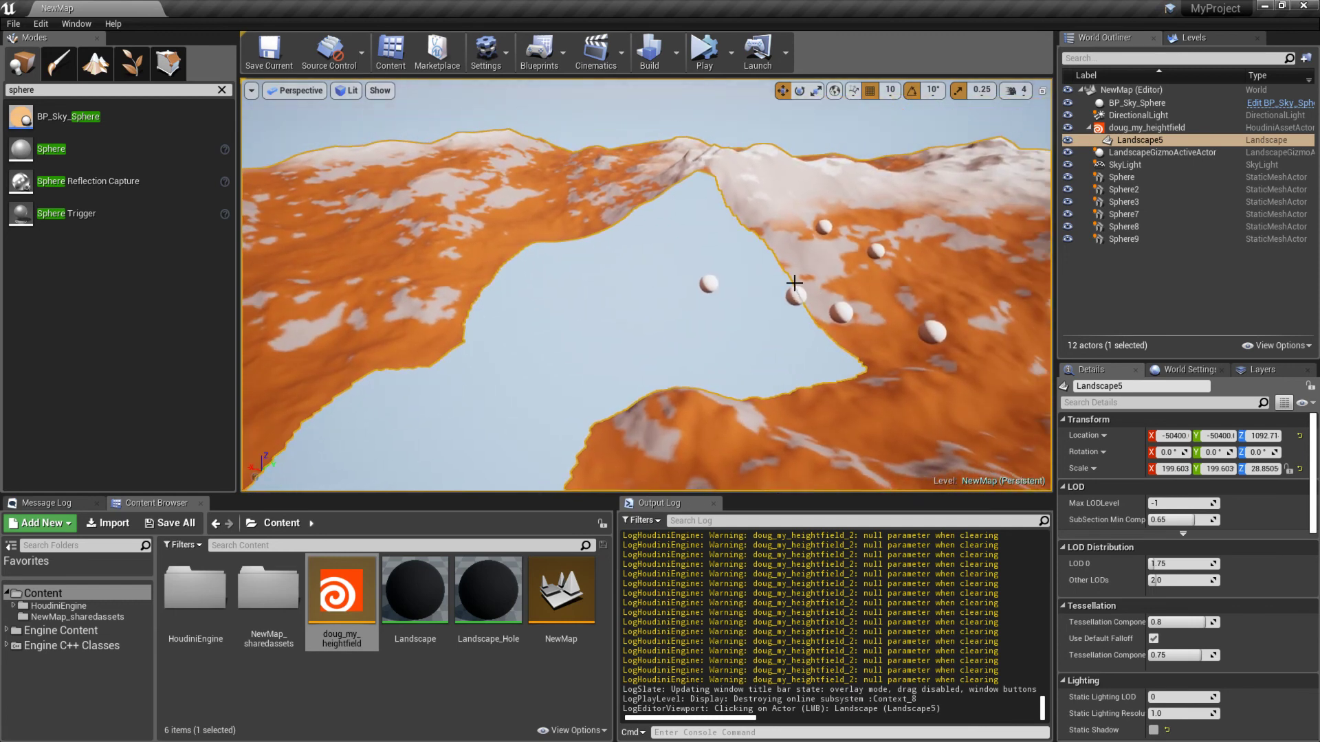
click(1133, 128)
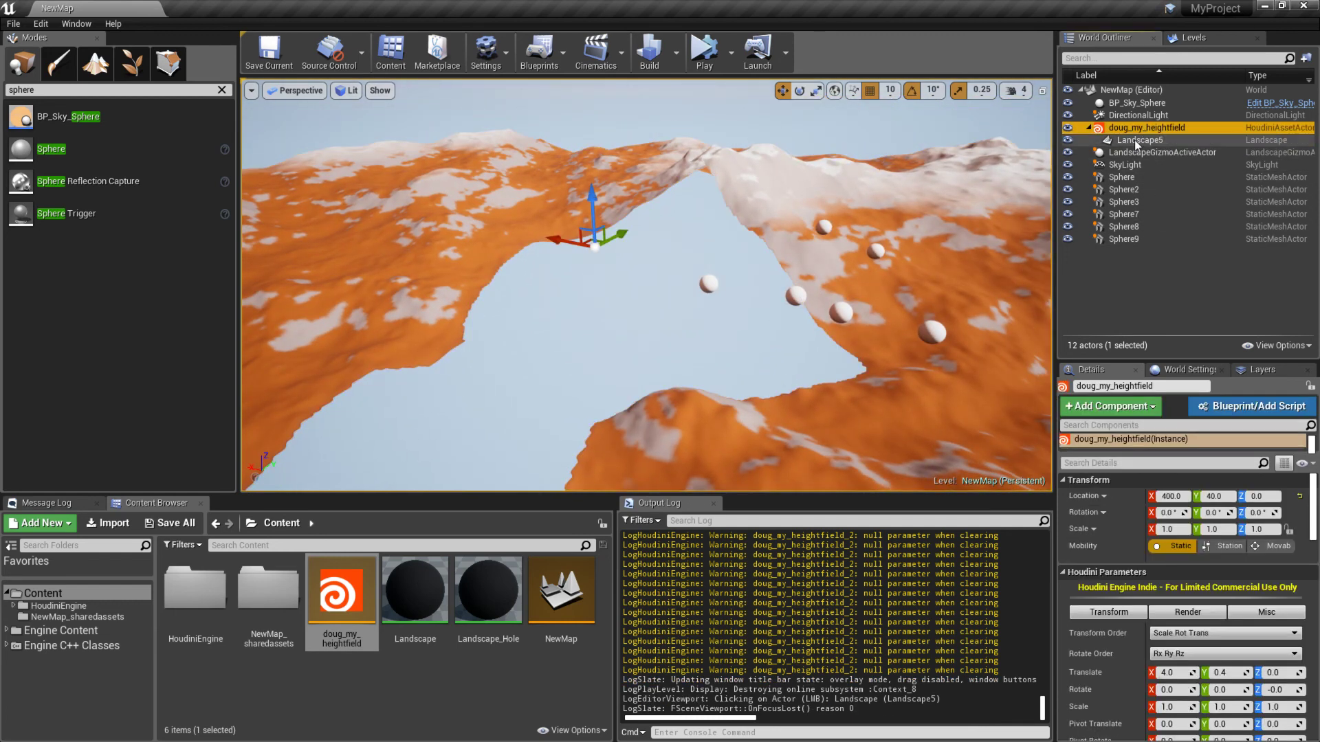
click(1134, 140)
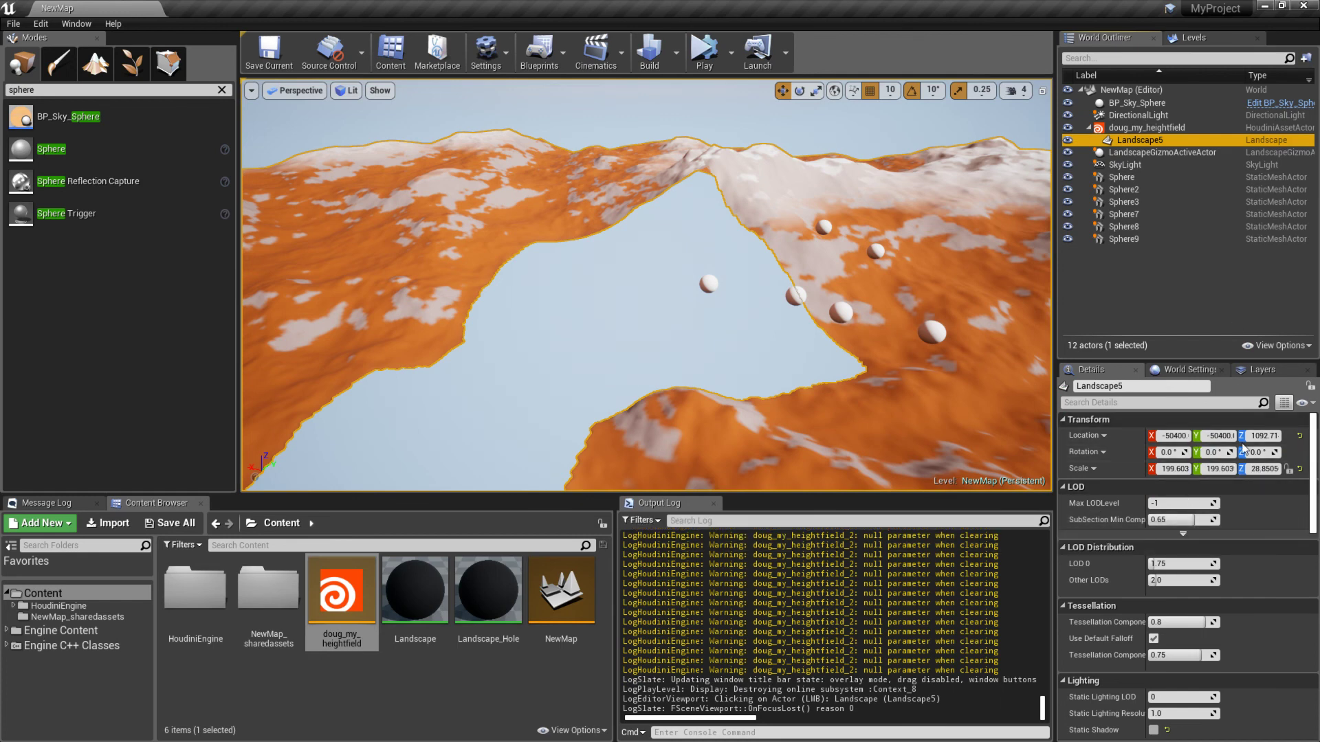
scroll(1230, 509, down, 3)
scroll(1216, 496, down, 3)
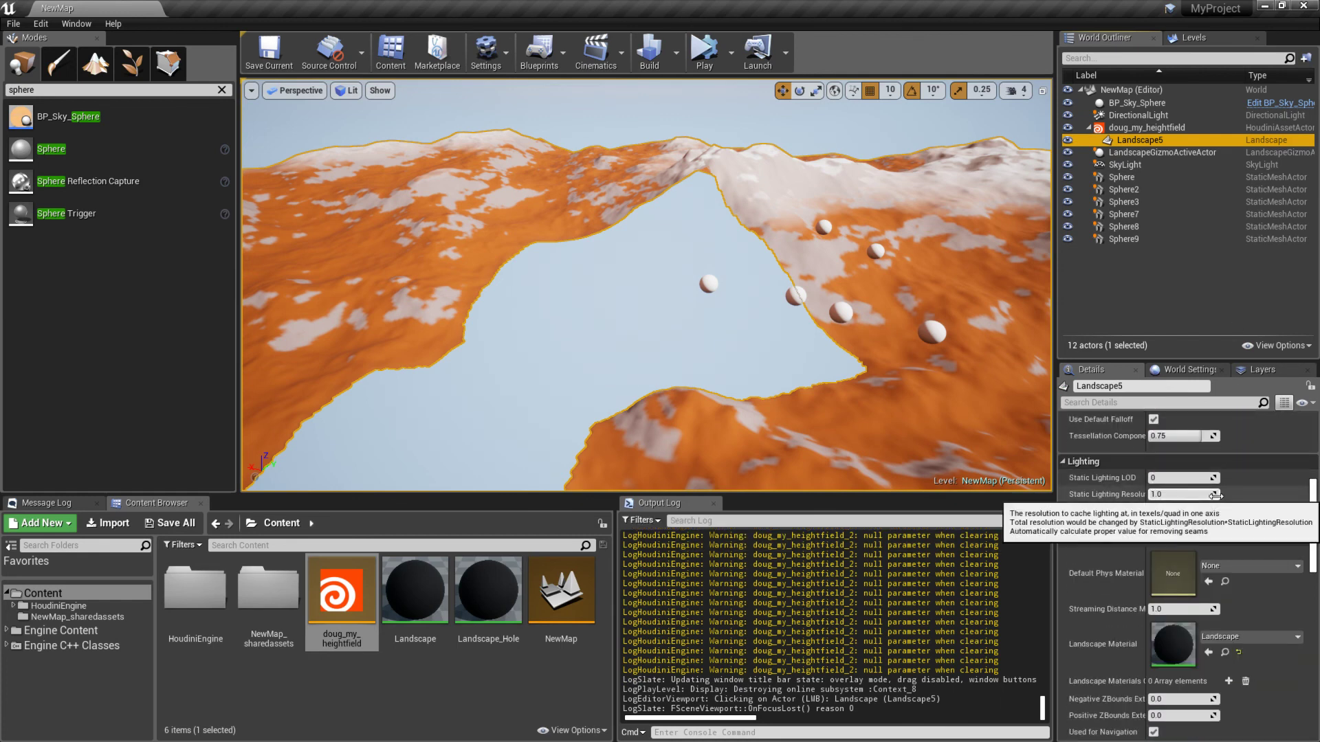
click(1135, 128)
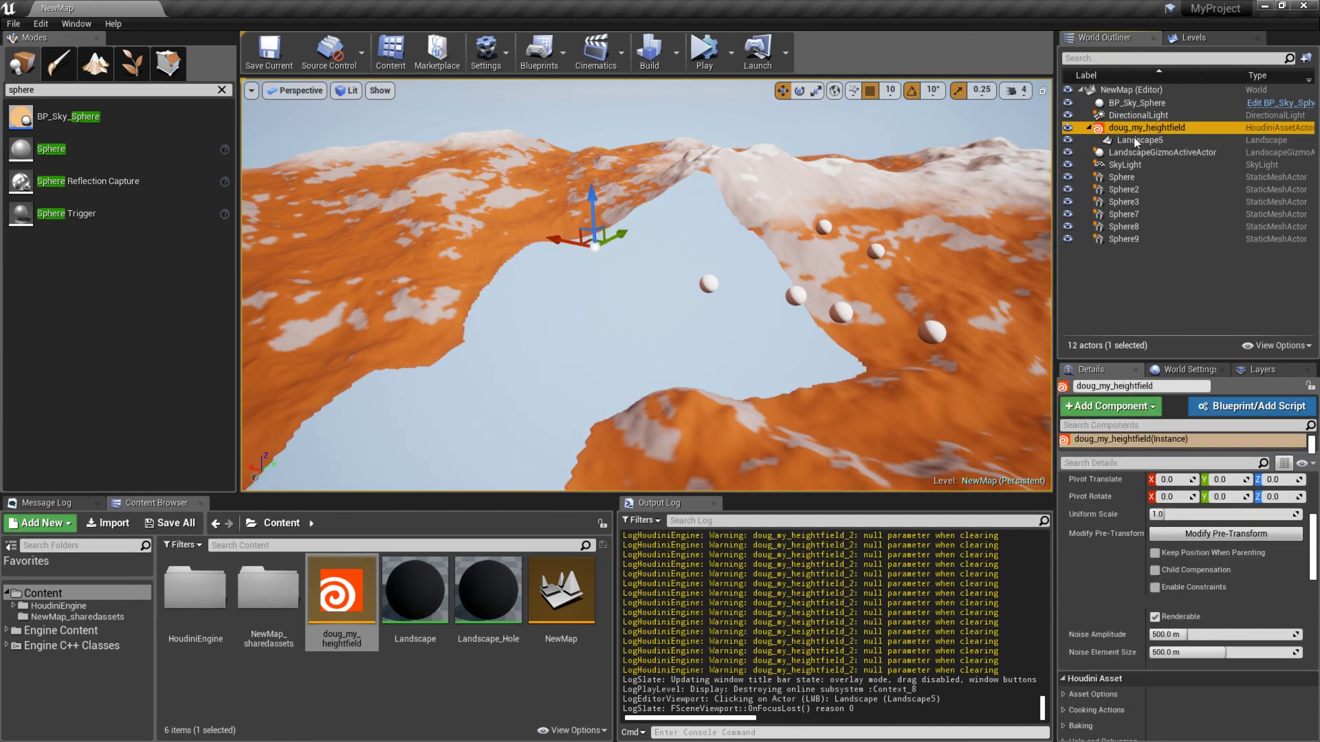
click(1135, 141)
scroll(1165, 464, down, 3)
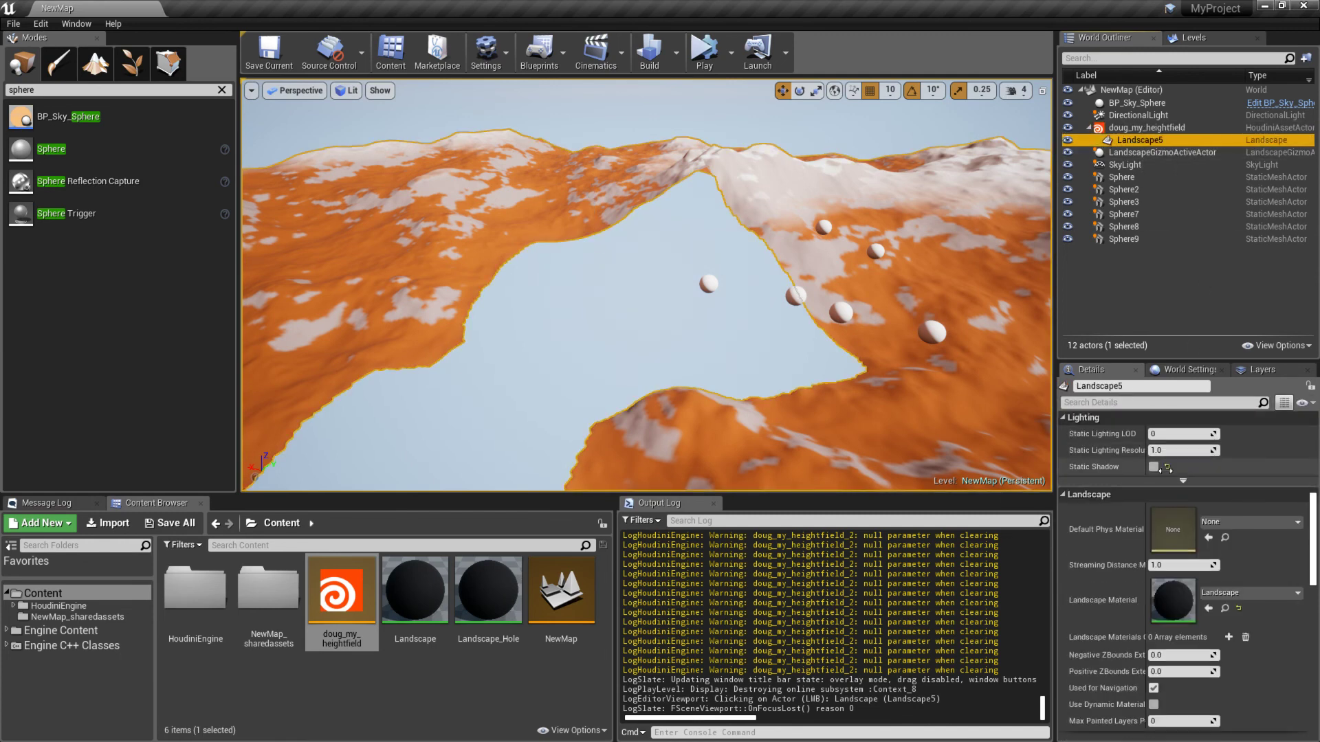
scroll(1165, 464, down, 5)
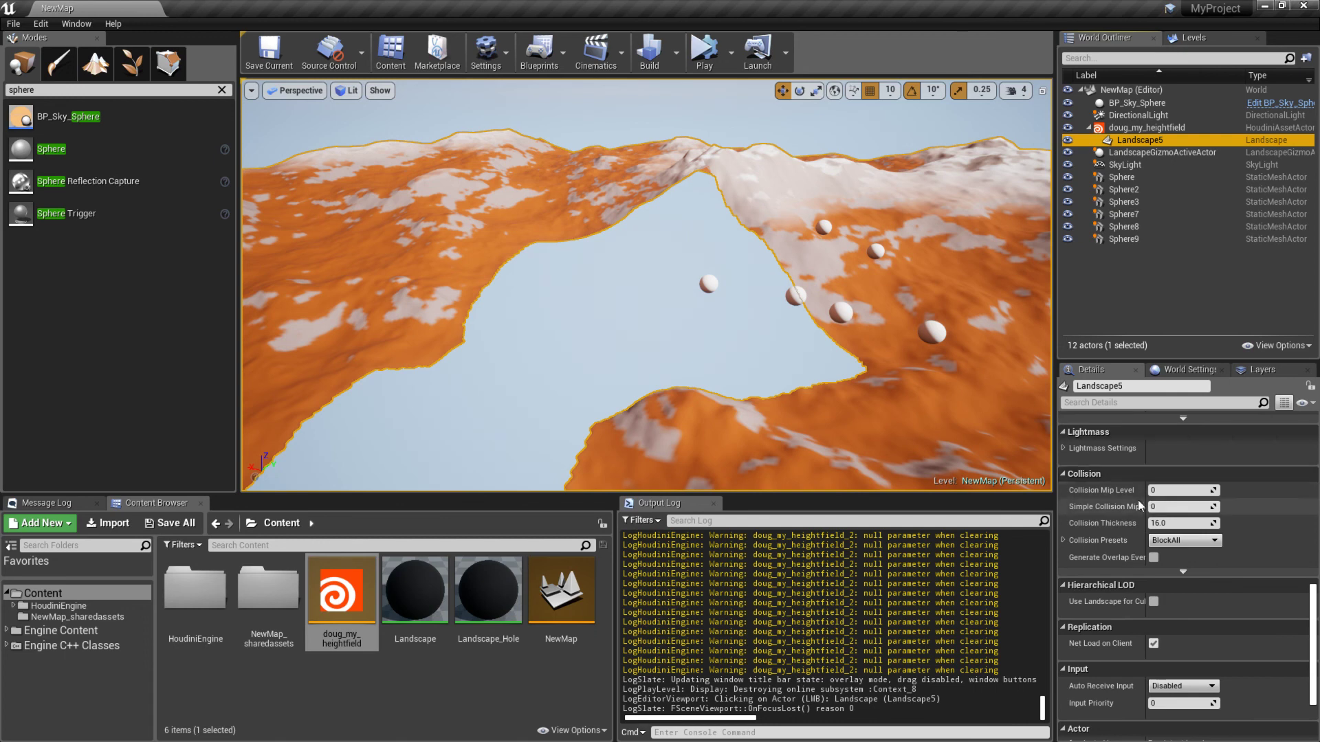
drag(1149, 489, 1156, 489)
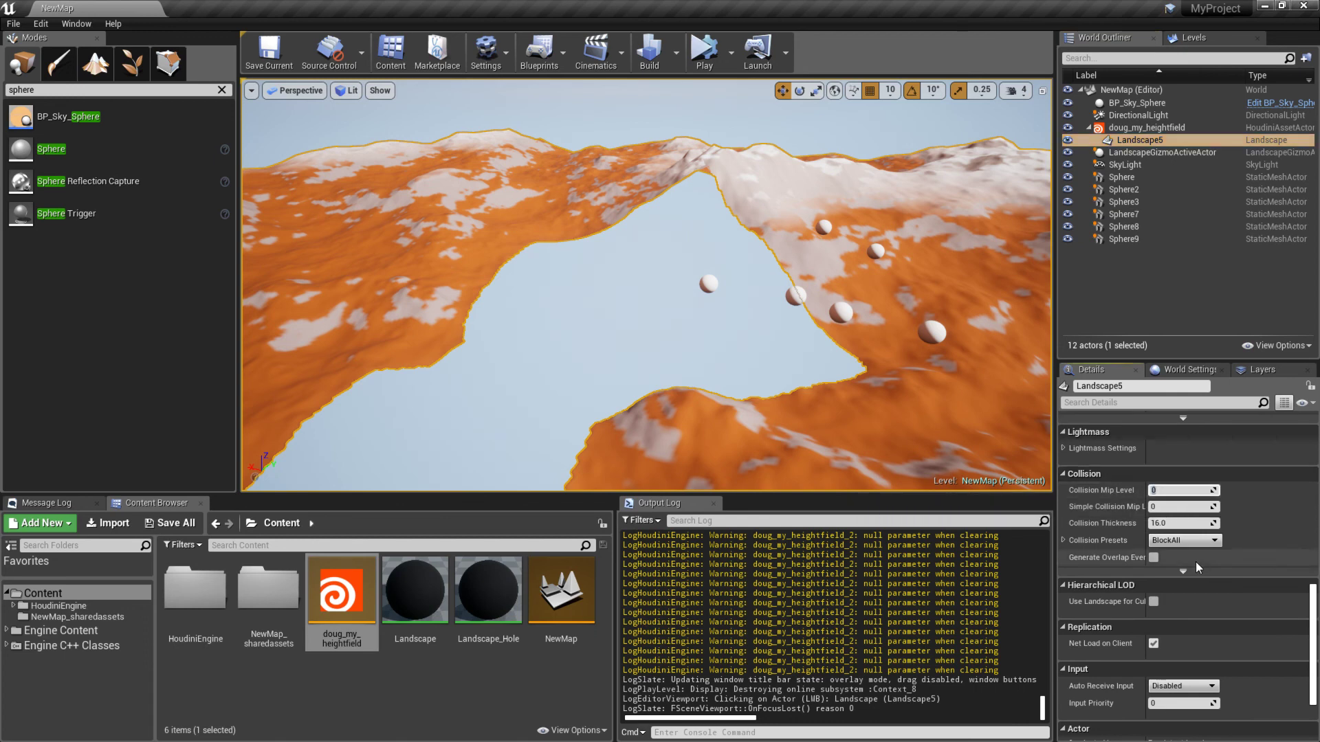
- Simulate the level with the changed Collision Mip Level to check how the spheres behave at the hole, and stop the simulation
click(708, 58)
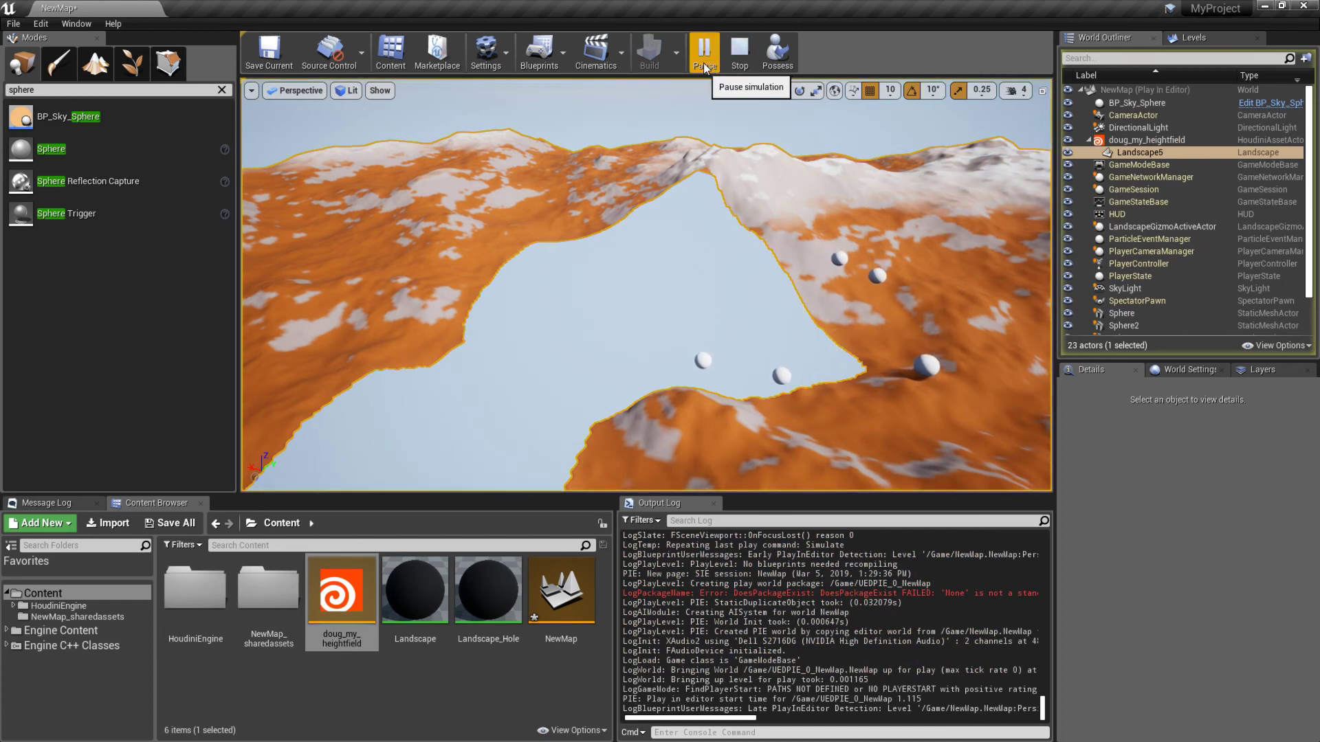
click(739, 55)
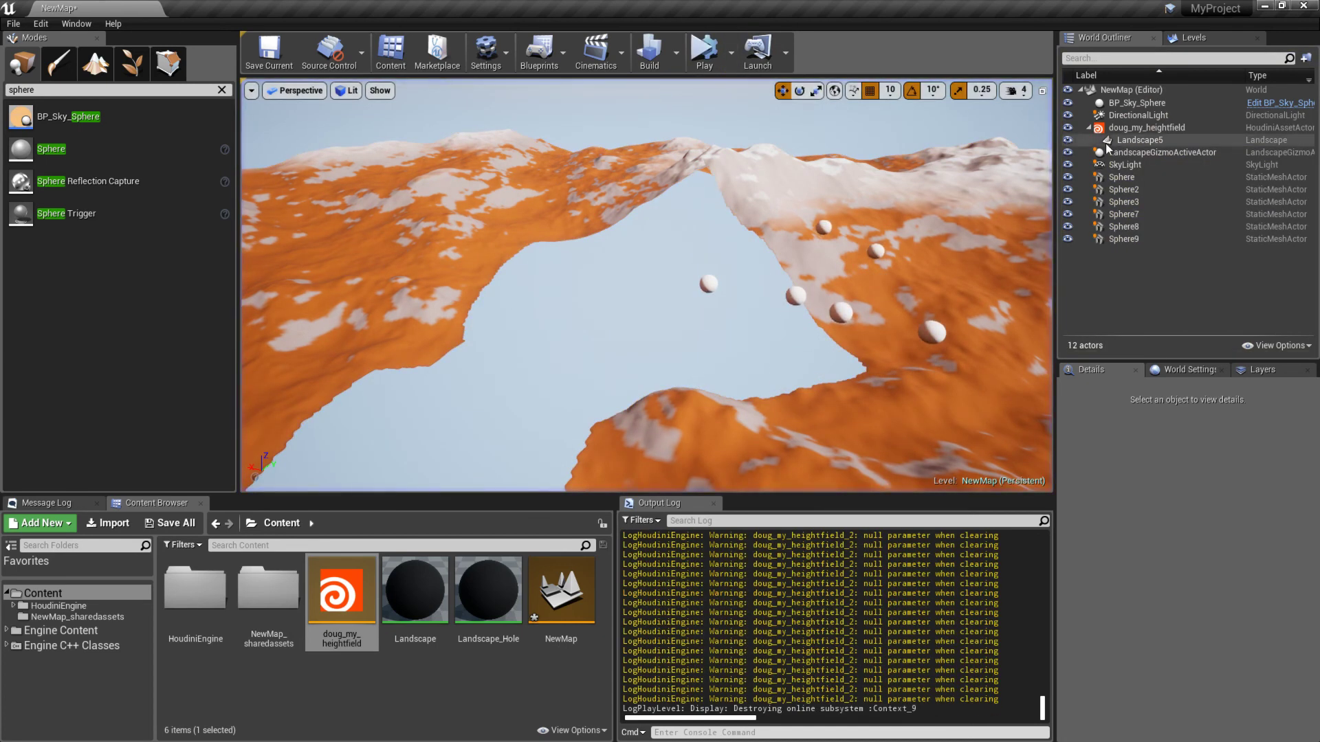
- Set the Collision Mip Level of Landscape5 back to 0 and run a simulation to check the spheres' collisions around the hole
click(1127, 140)
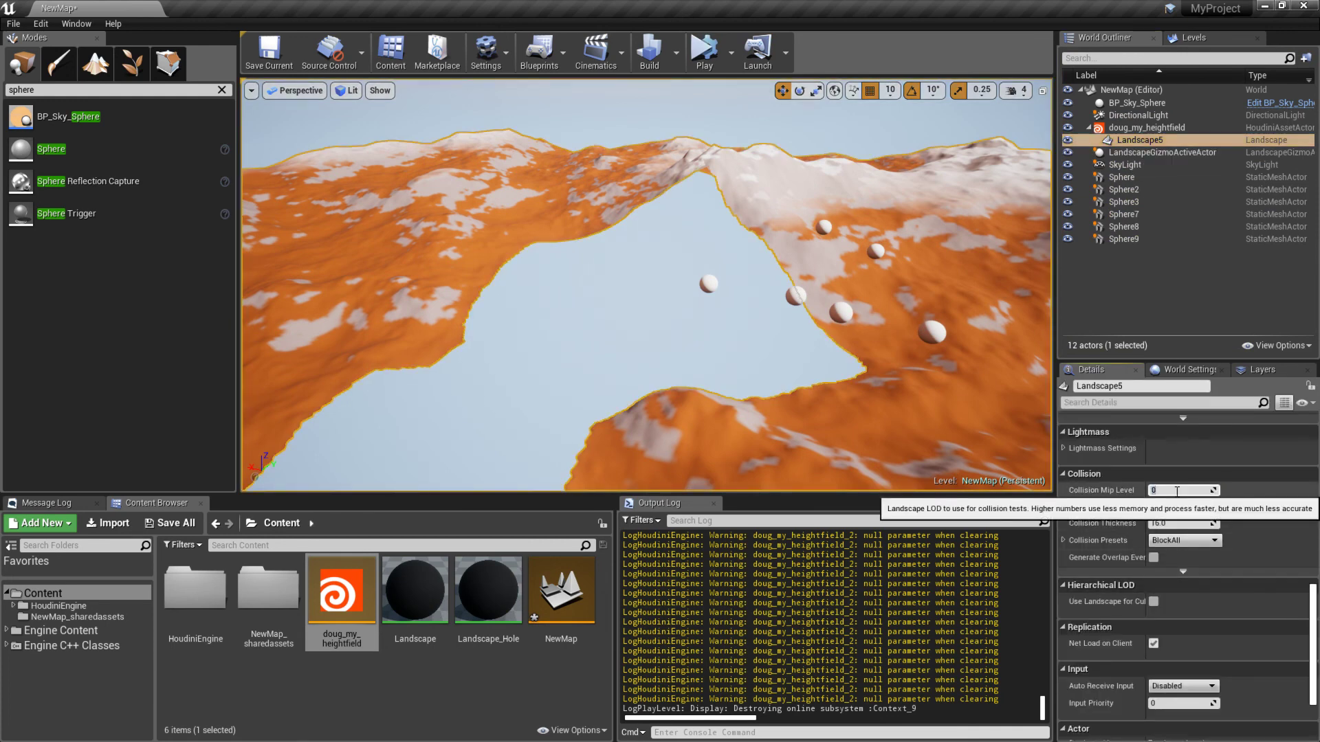
click(704, 52)
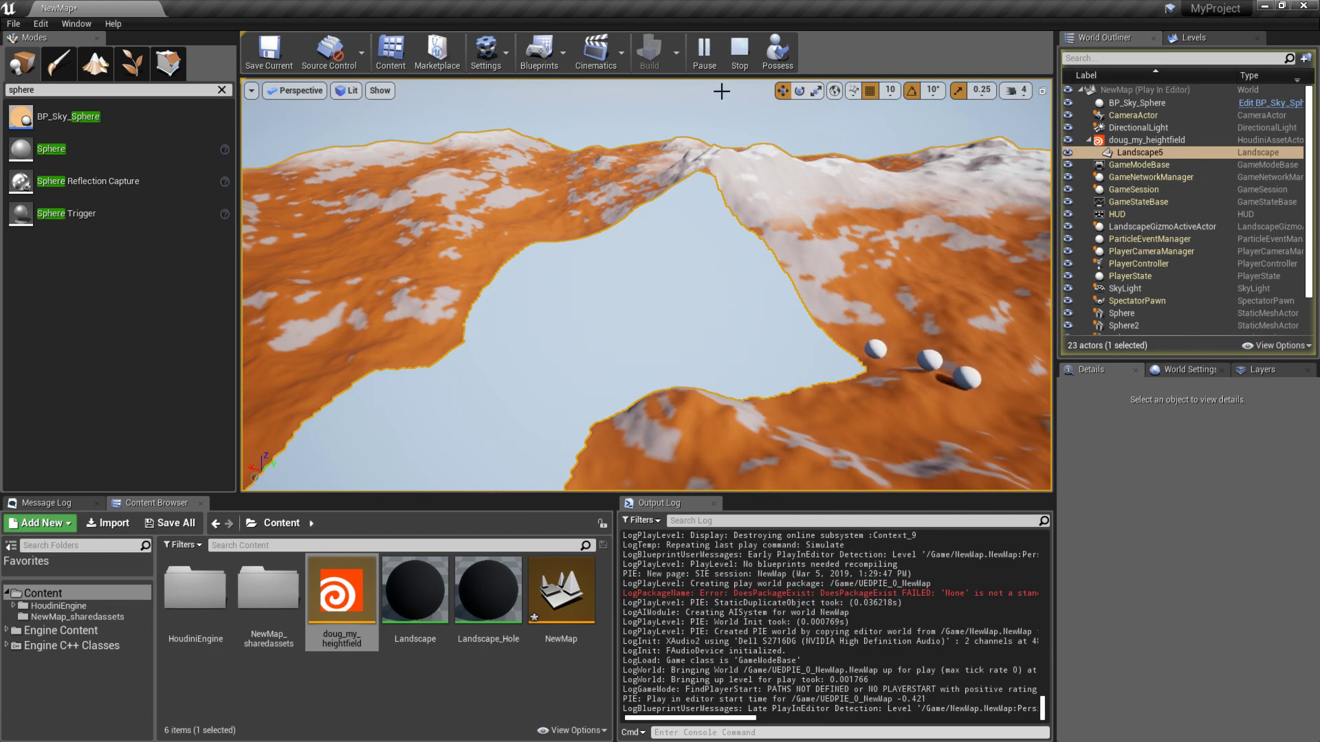
click(739, 50)
- Save the current level and select Landscape5 to review its collision settings
click(258, 57)
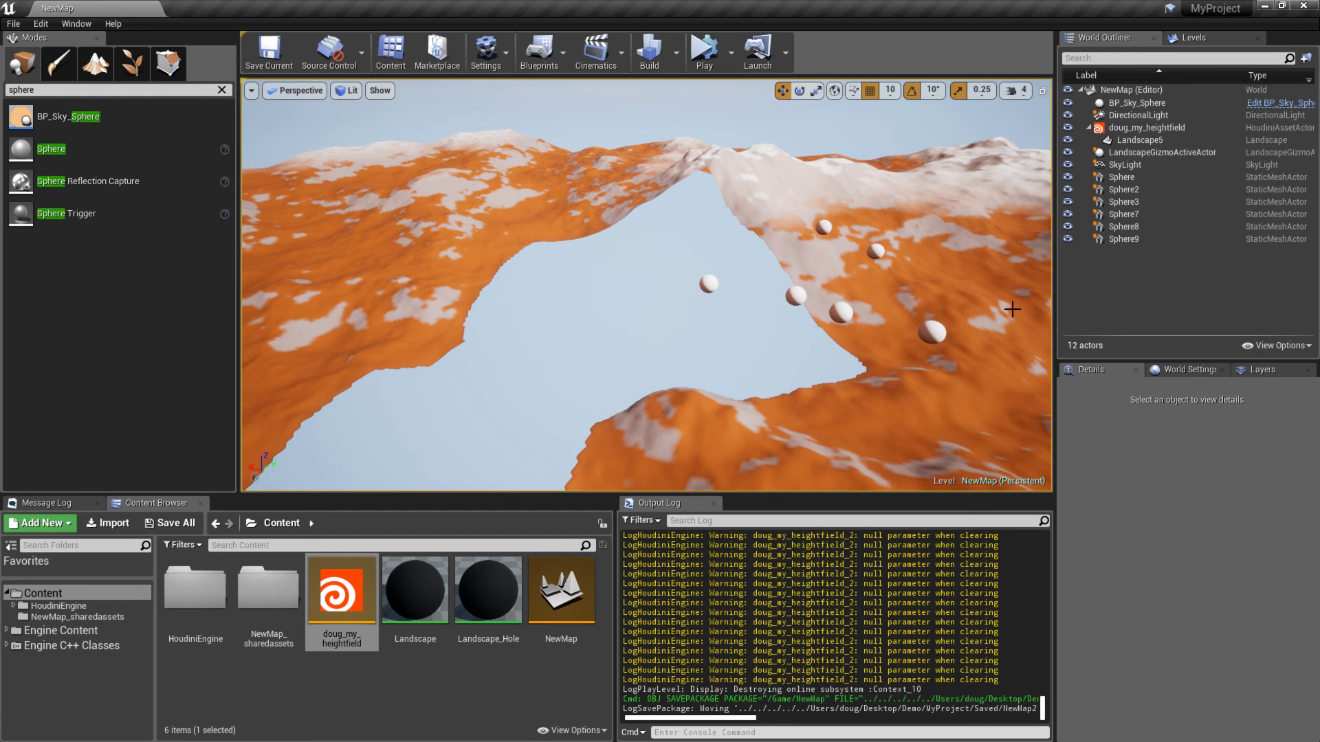
click(1131, 140)
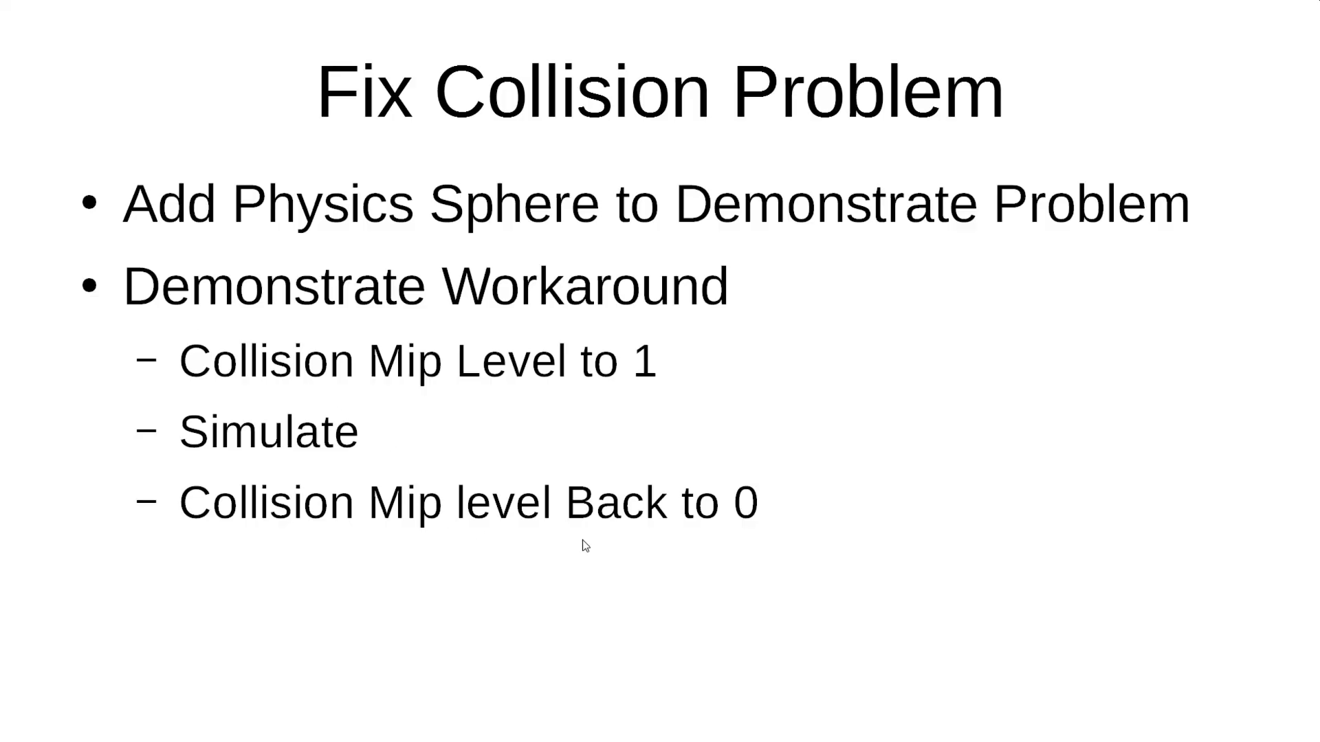
click(589, 545)
click(586, 542)
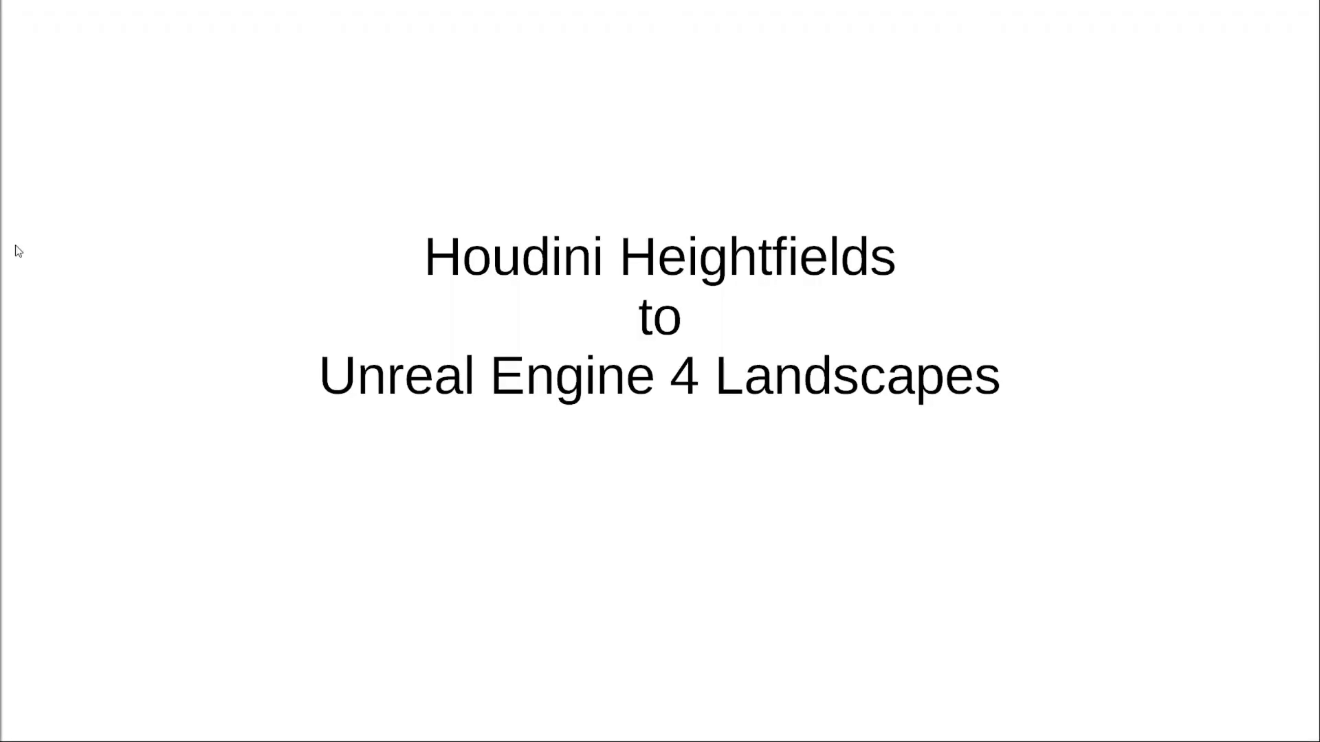
click(242, 307)
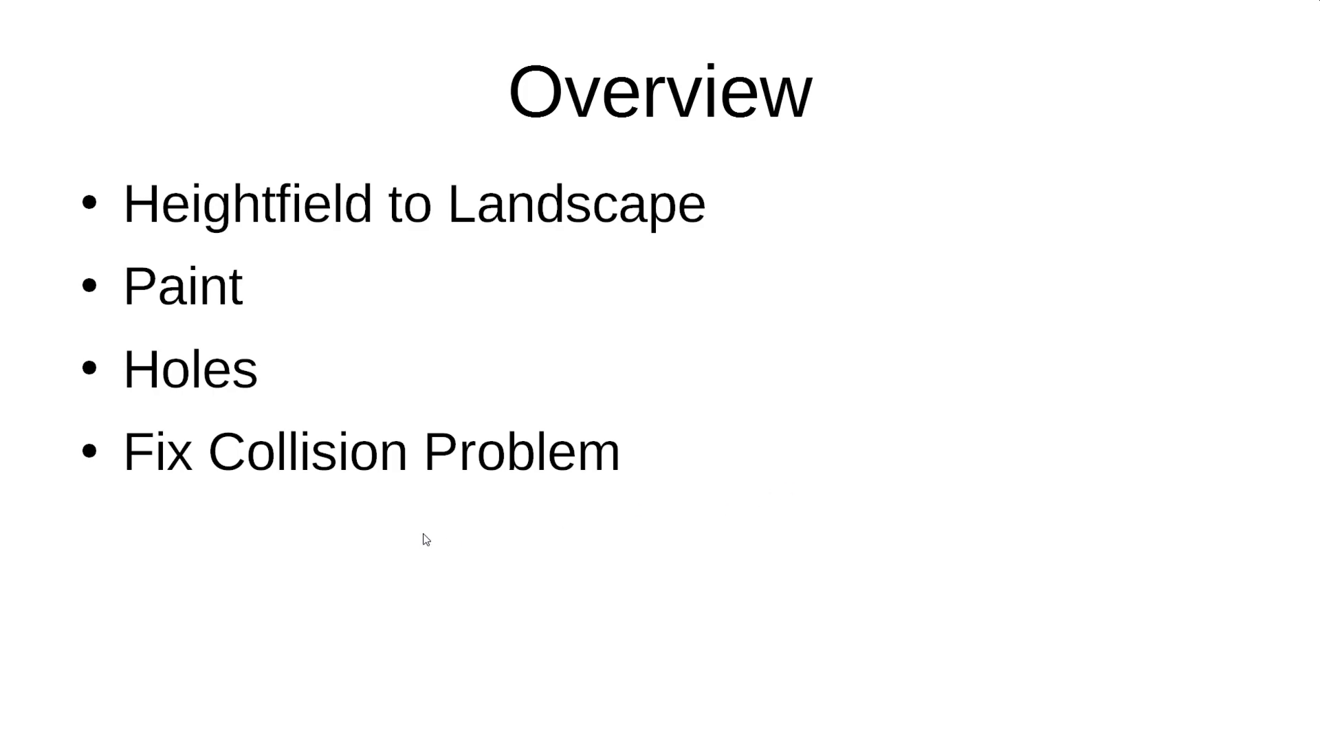
key(ctrl+super+Right)
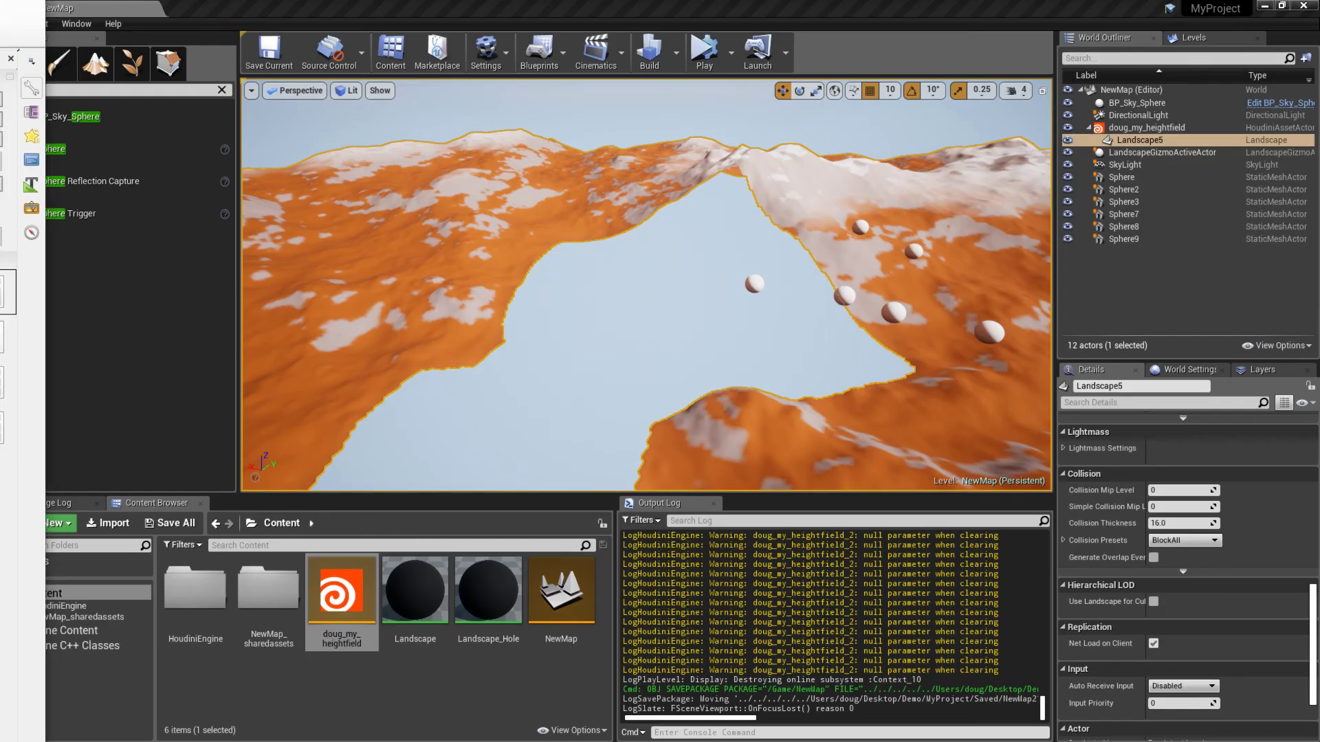